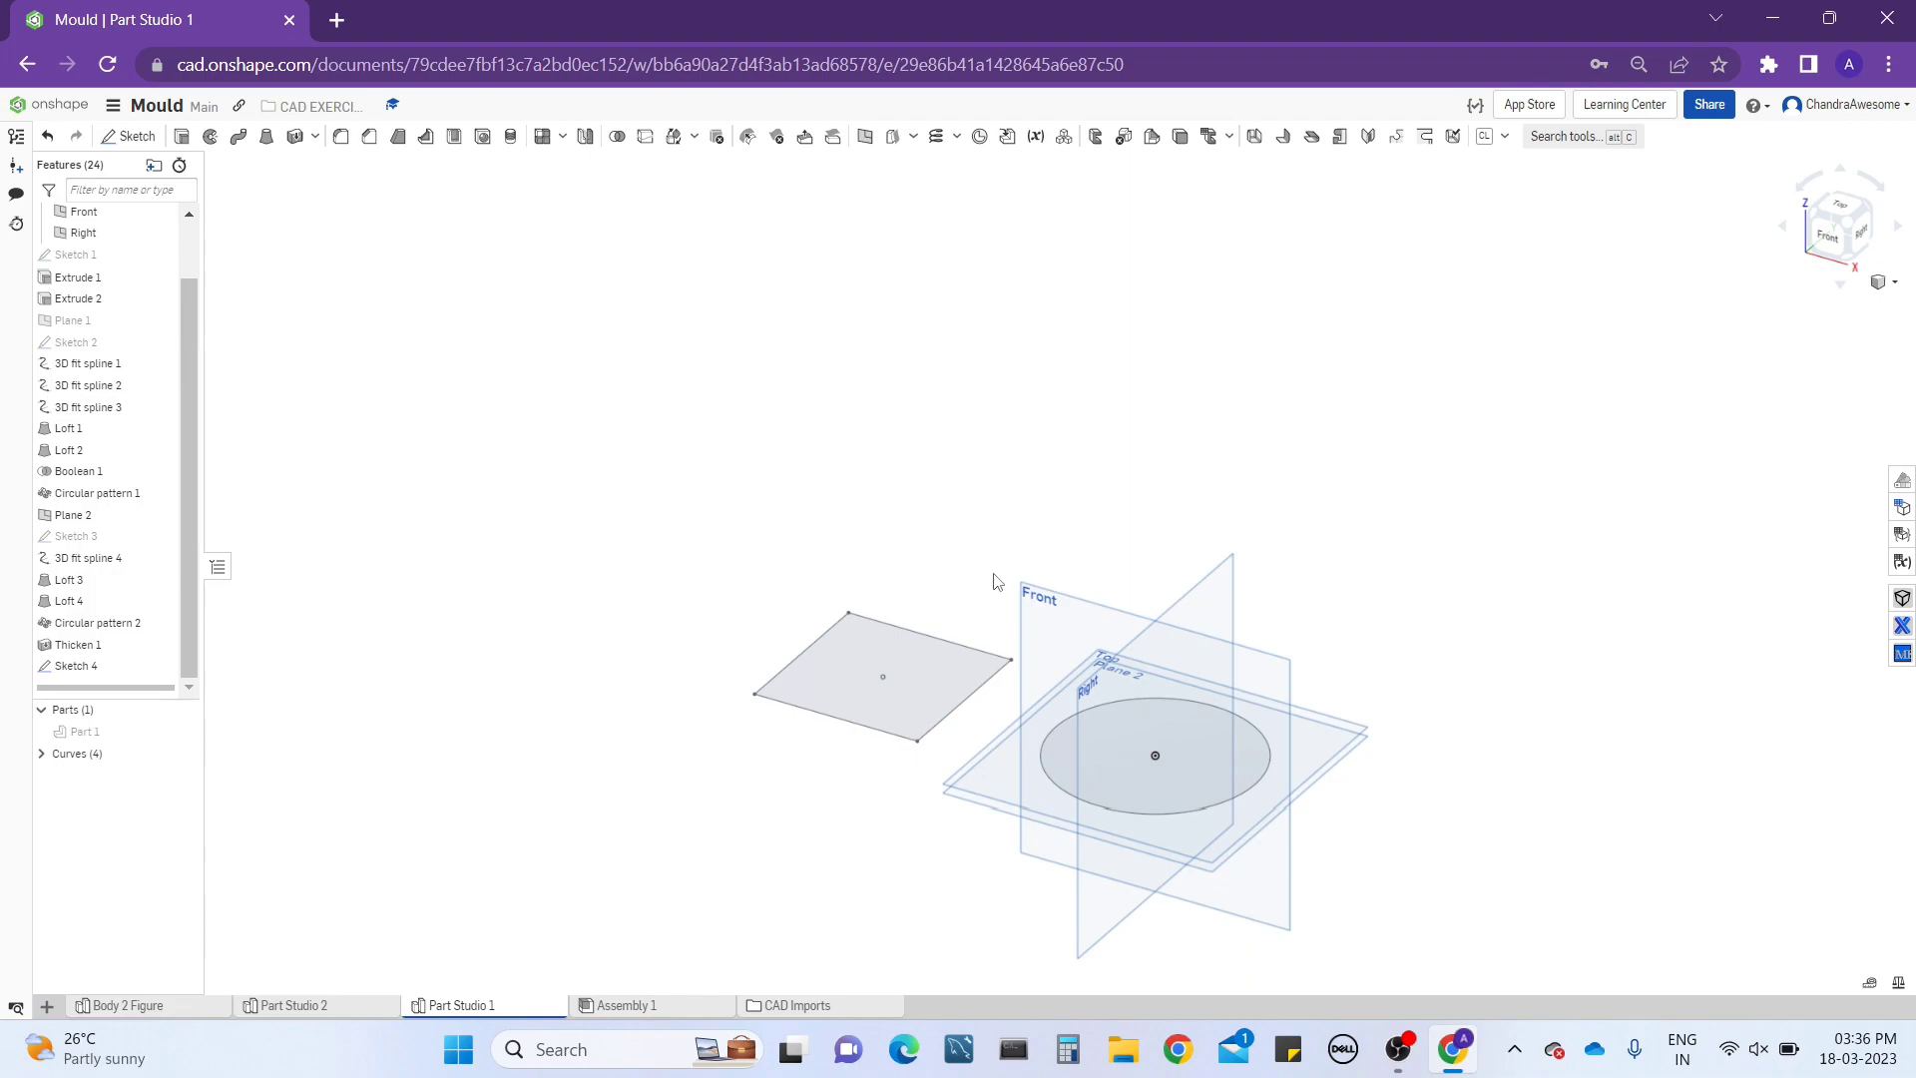
Extrude the square and circular sketch regions together as new solids with a blind depth of 5 in.
{"action": "scroll", "coordinate": [890, 631], "scroll_direction": "up", "scroll_amount": 3}
{"action": "middle_click_drag", "start_coordinate": [889, 627], "coordinate": [789, 453]}
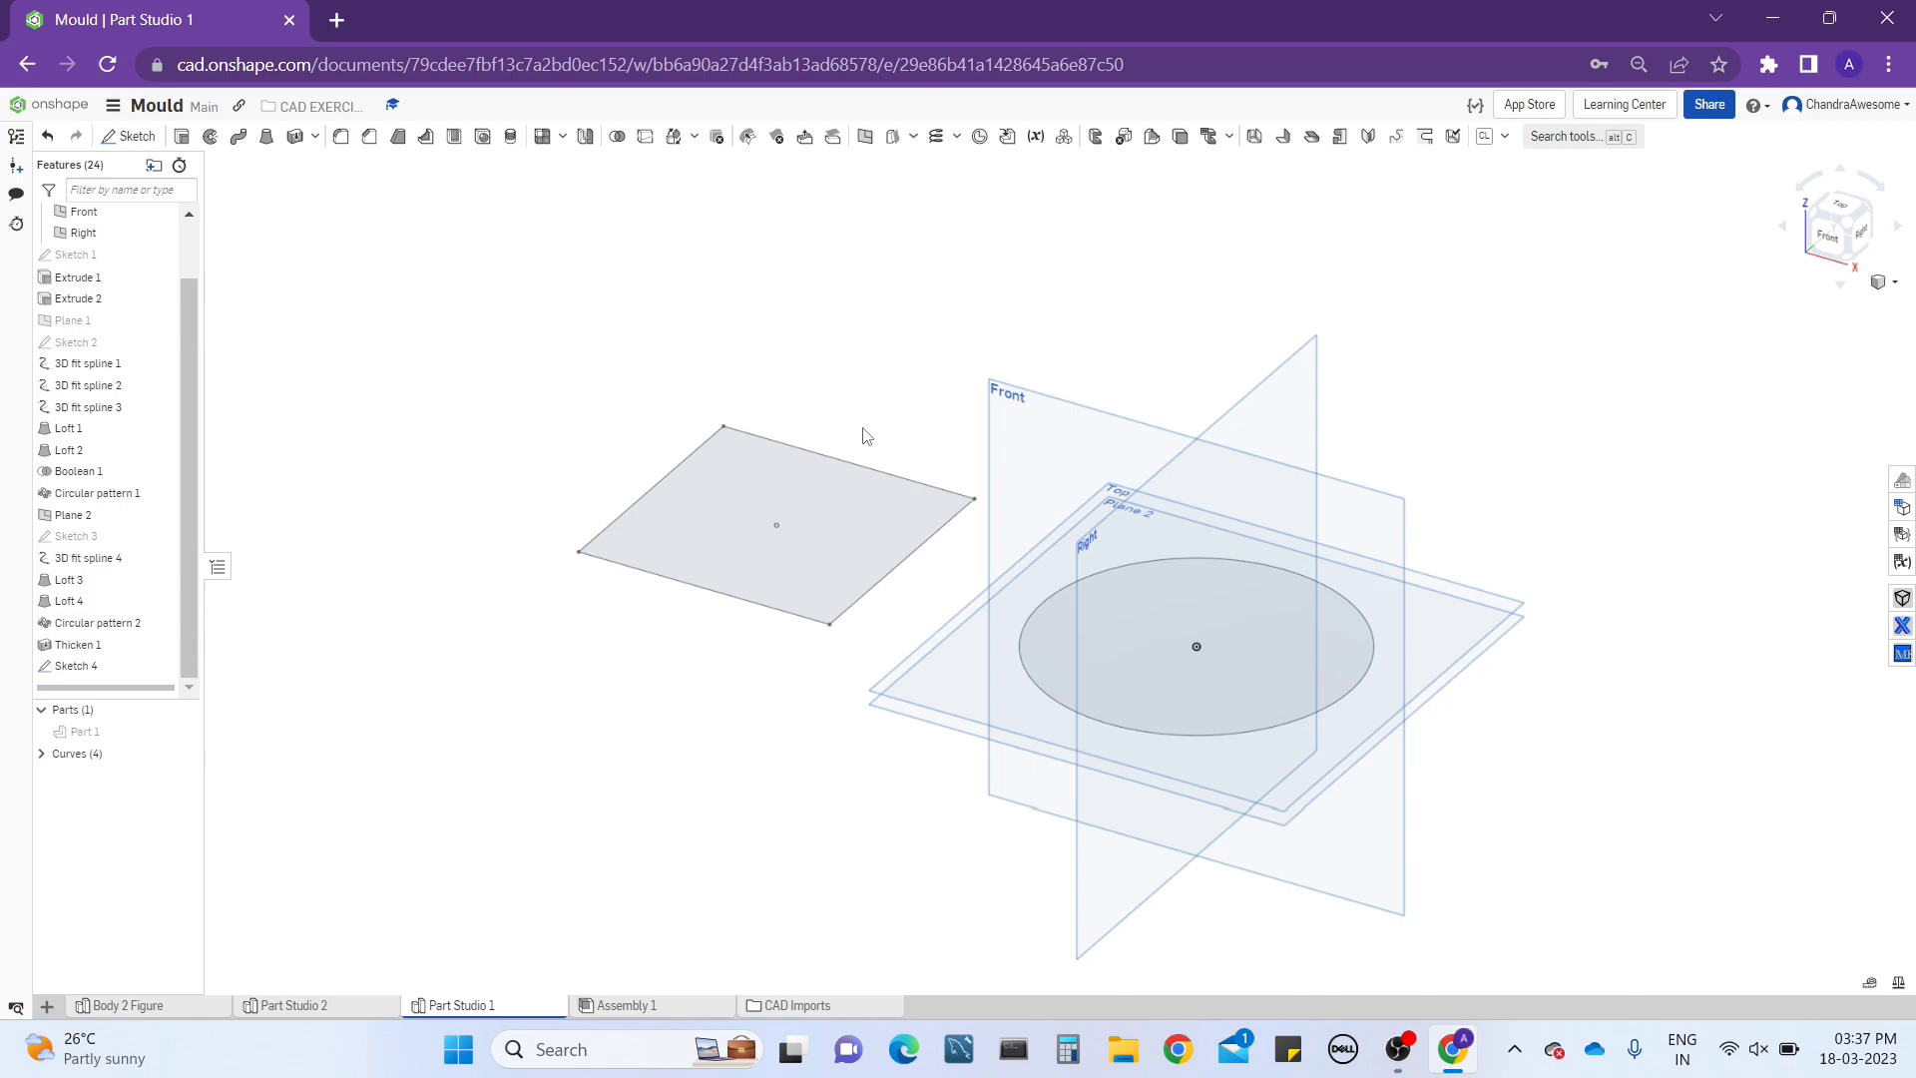
{"action": "middle_click_drag", "start_coordinate": [864, 436], "coordinate": [799, 415]}
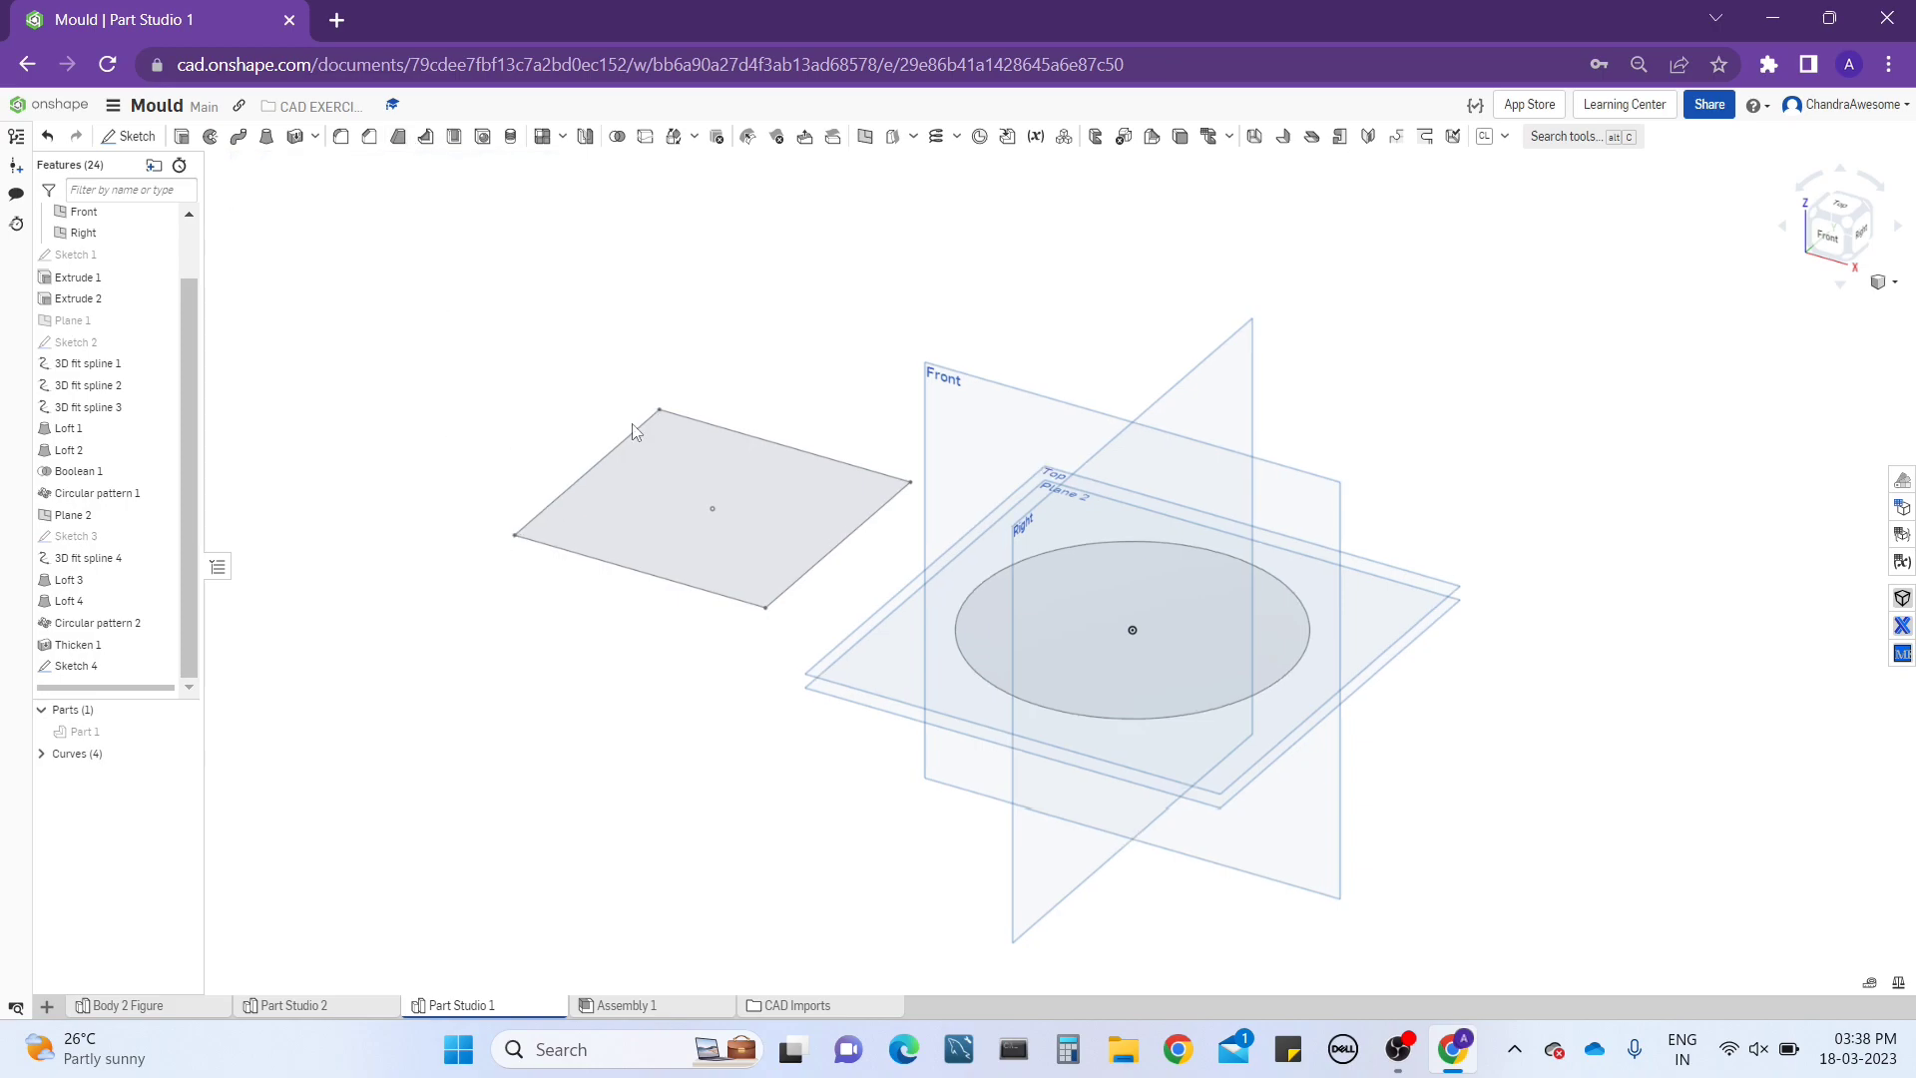
{"action": "left_click", "coordinate": [716, 481]}
{"action": "left_click", "coordinate": [1134, 589]}
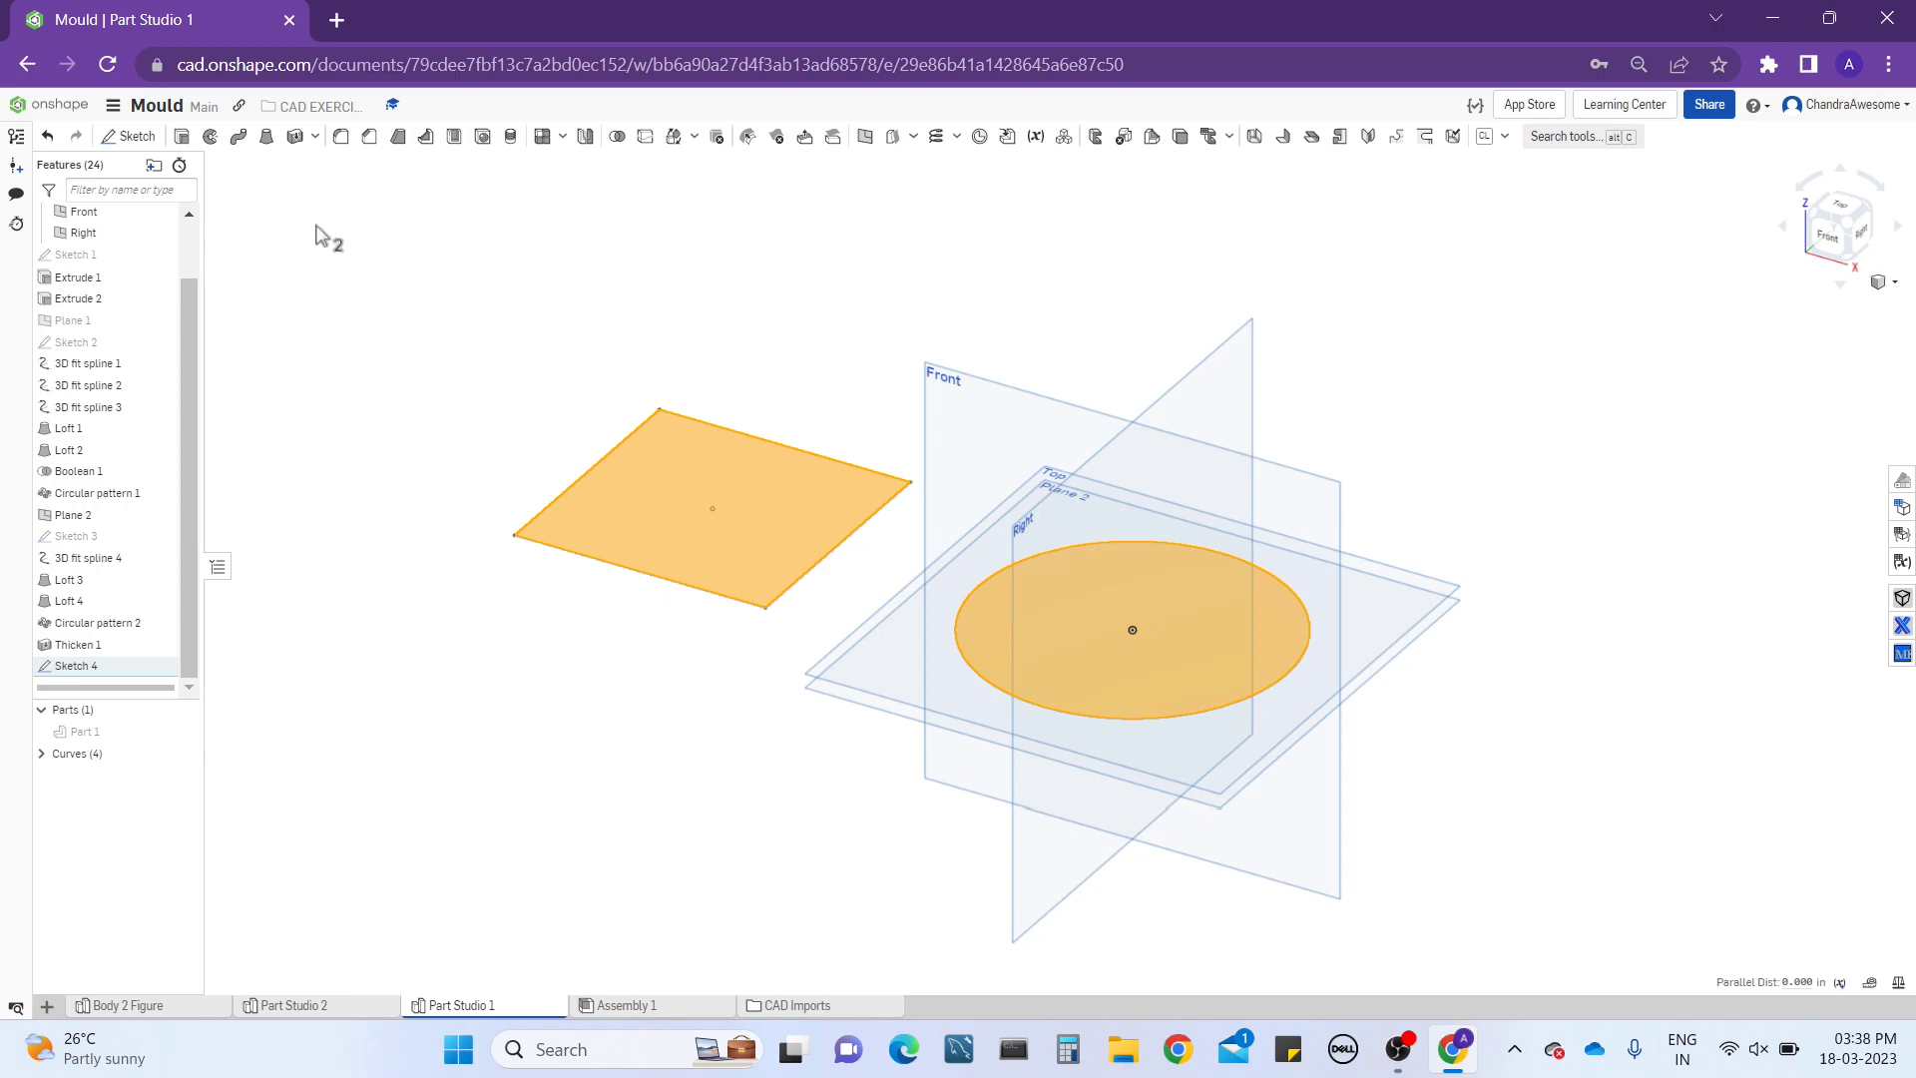
{"action": "left_click", "coordinate": [182, 137]}
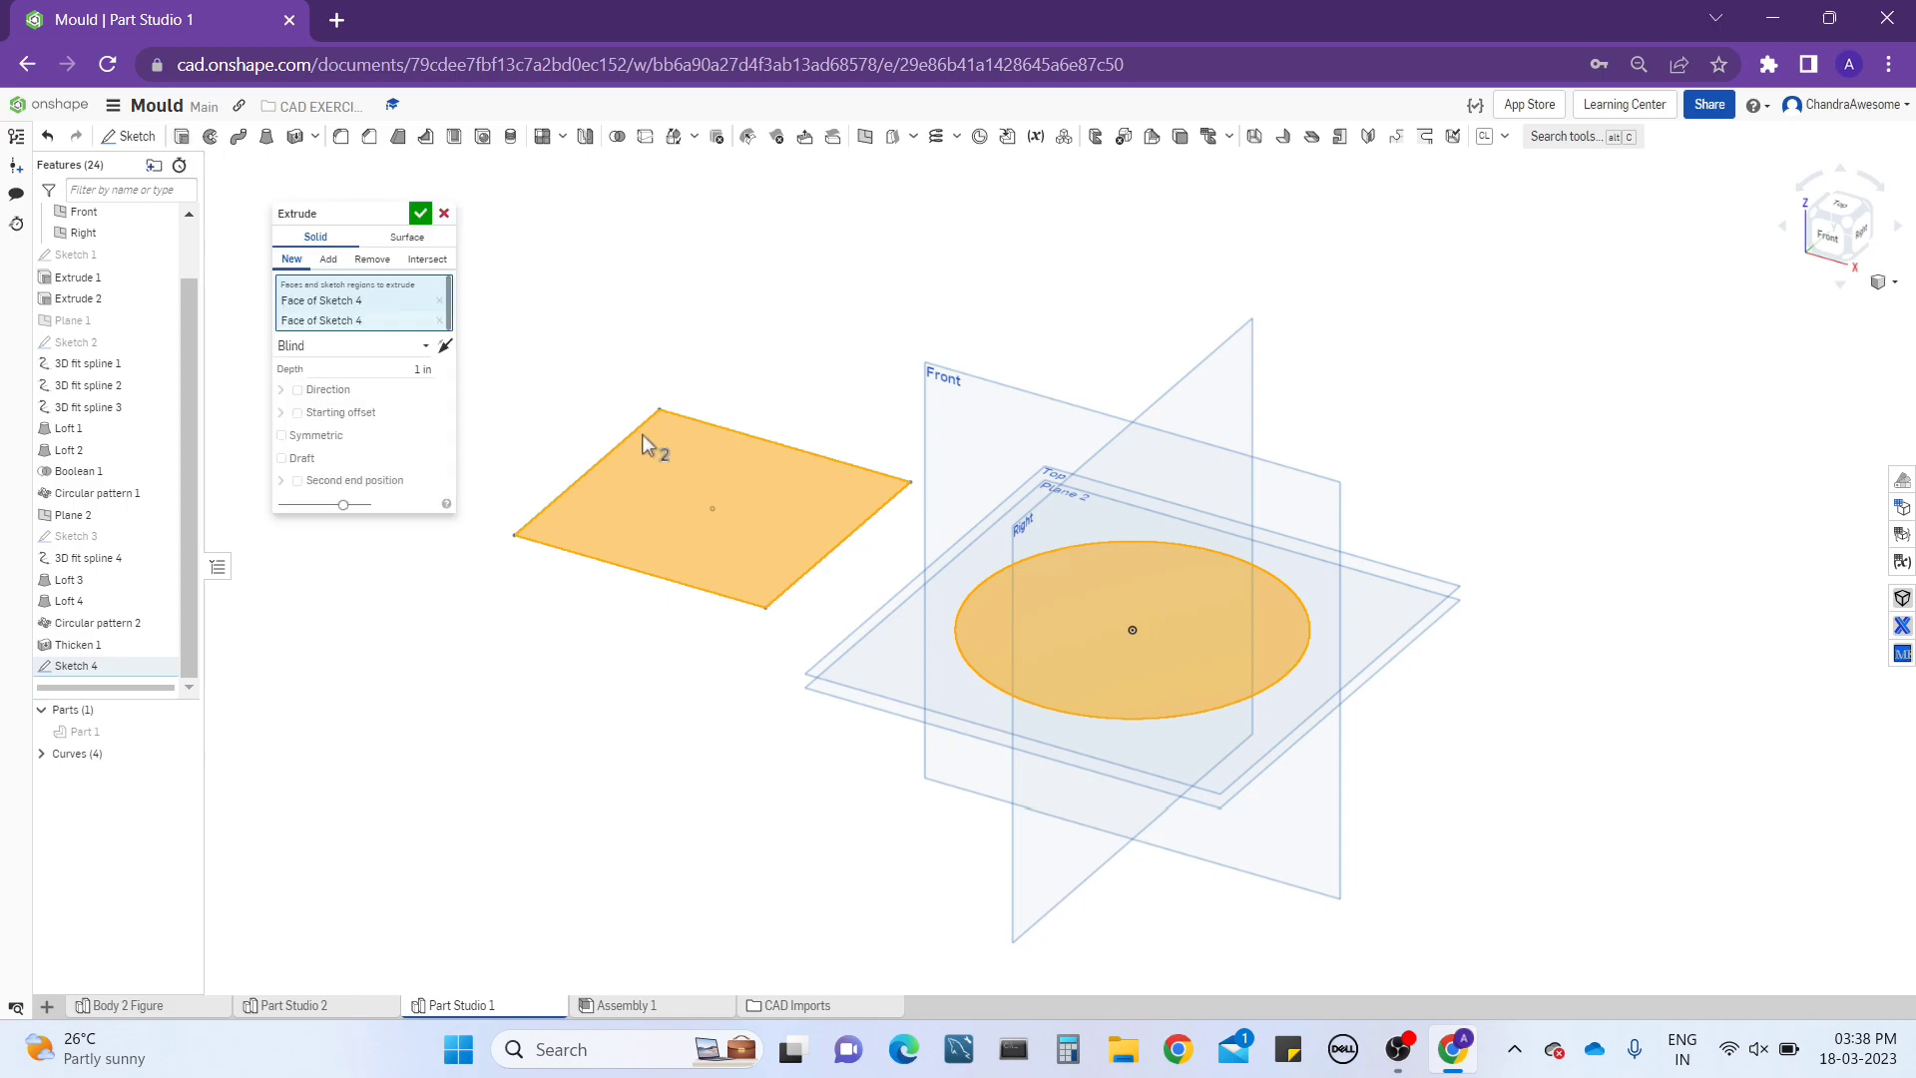
{"action": "left_click", "coordinate": [398, 360]}
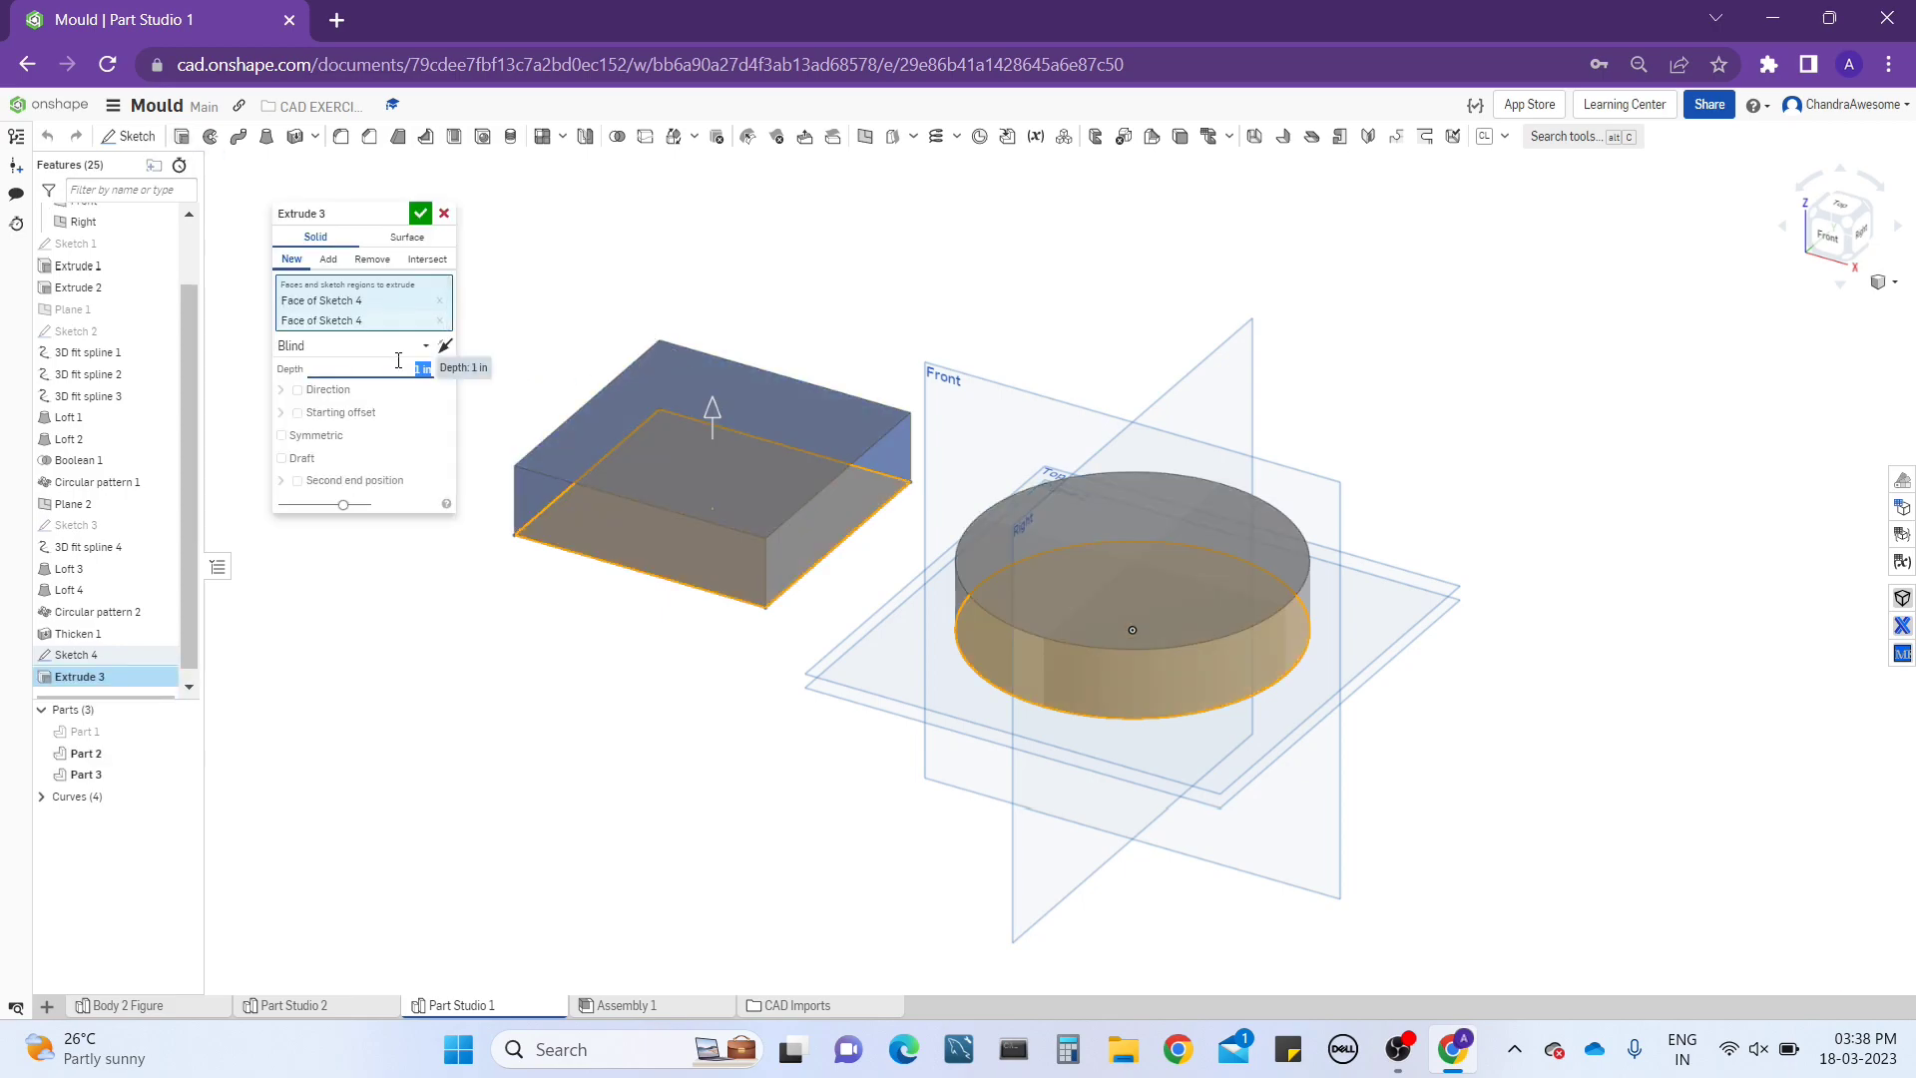
{"action": "type", "text": "5"}
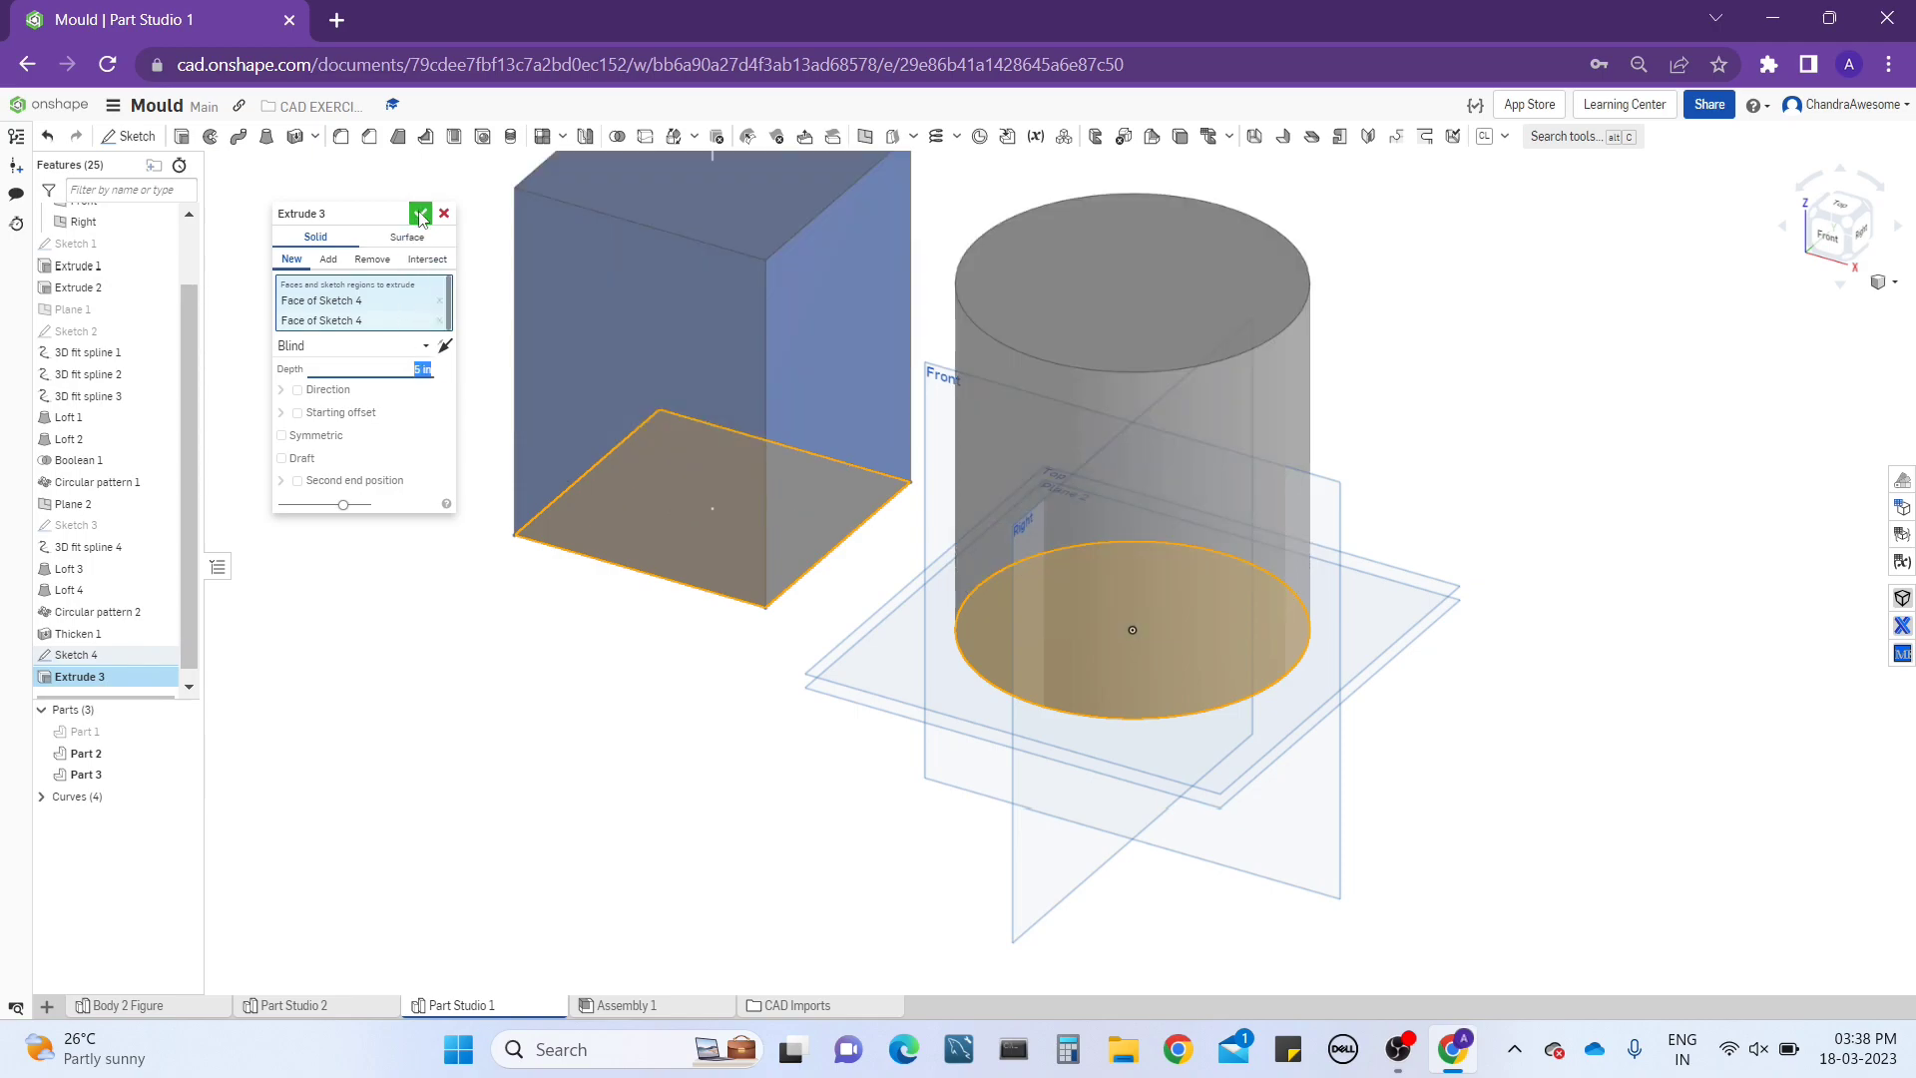
{"action": "left_click", "coordinate": [420, 213]}
Start a neutral plane draft and choose the Right plane as its neutral plane.
{"action": "scroll", "coordinate": [885, 531], "scroll_direction": "down", "scroll_amount": 2}
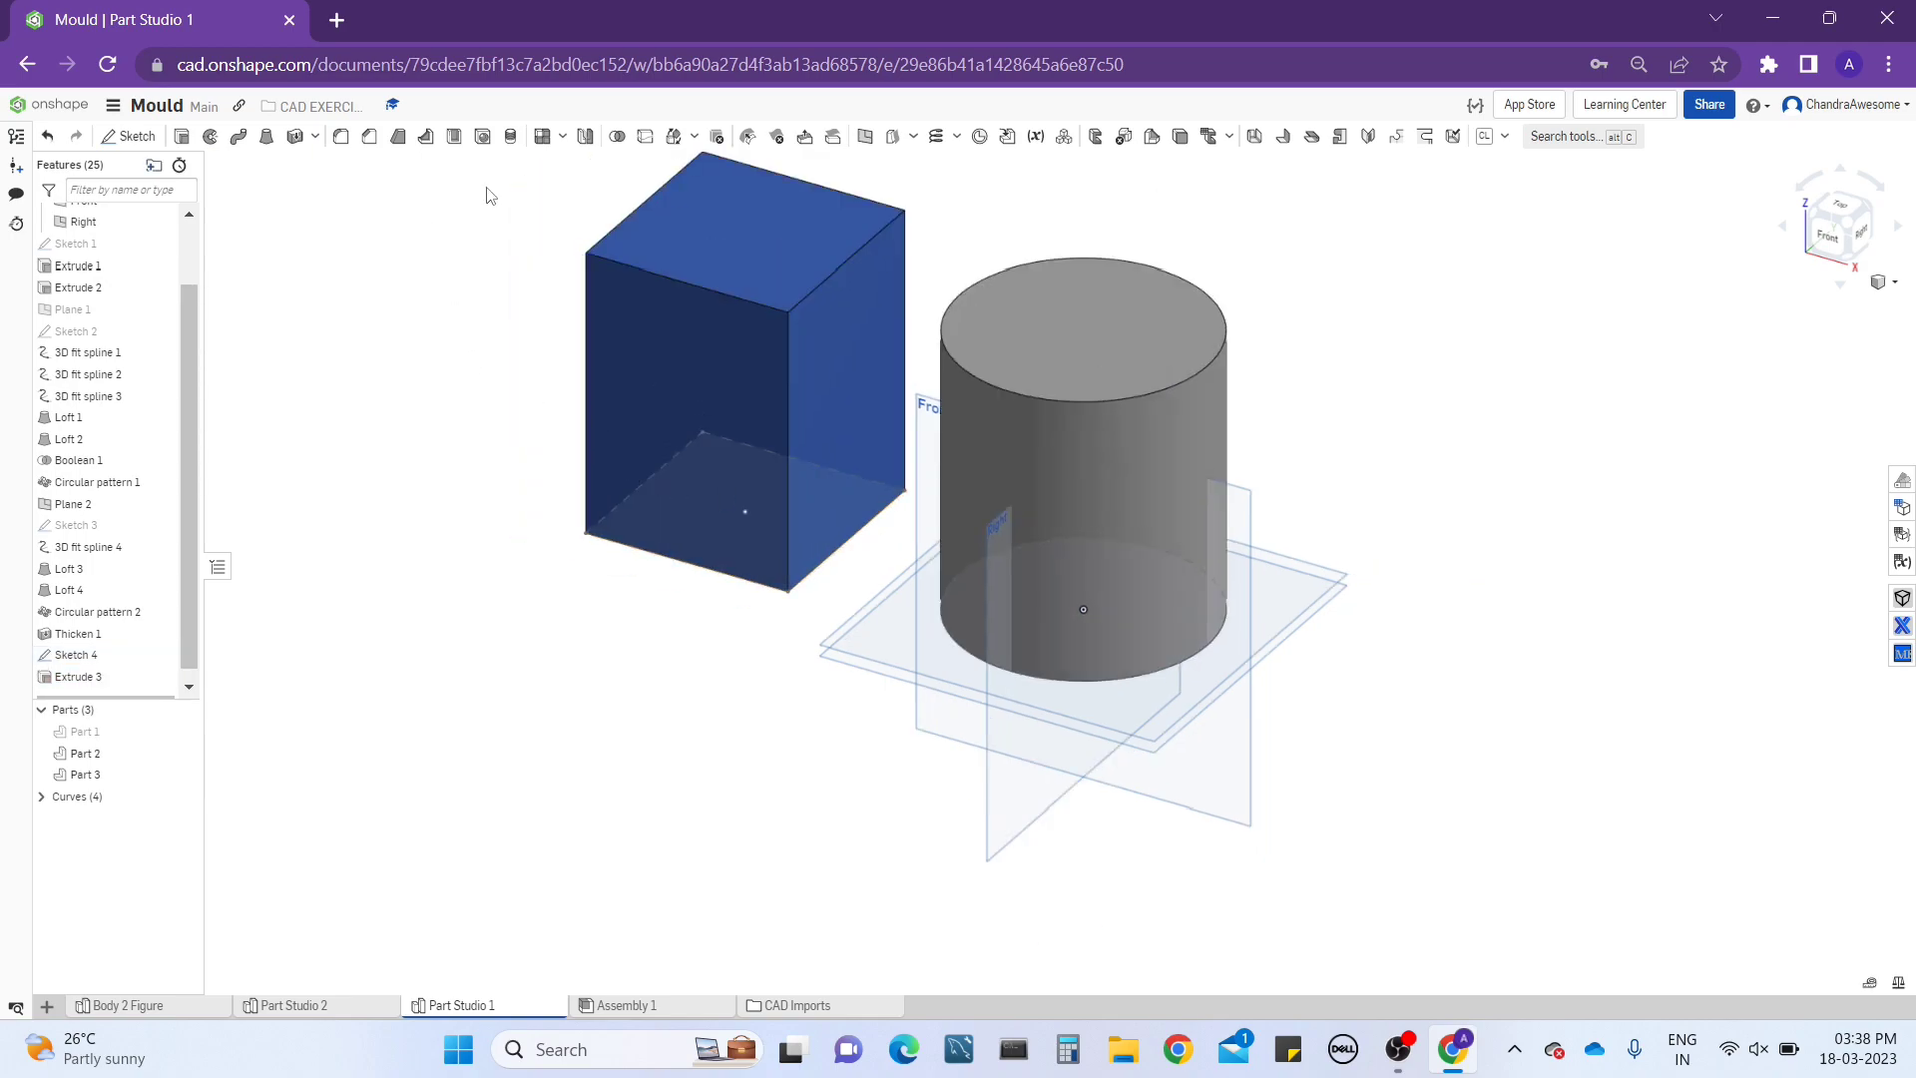
{"action": "left_click", "coordinate": [398, 137]}
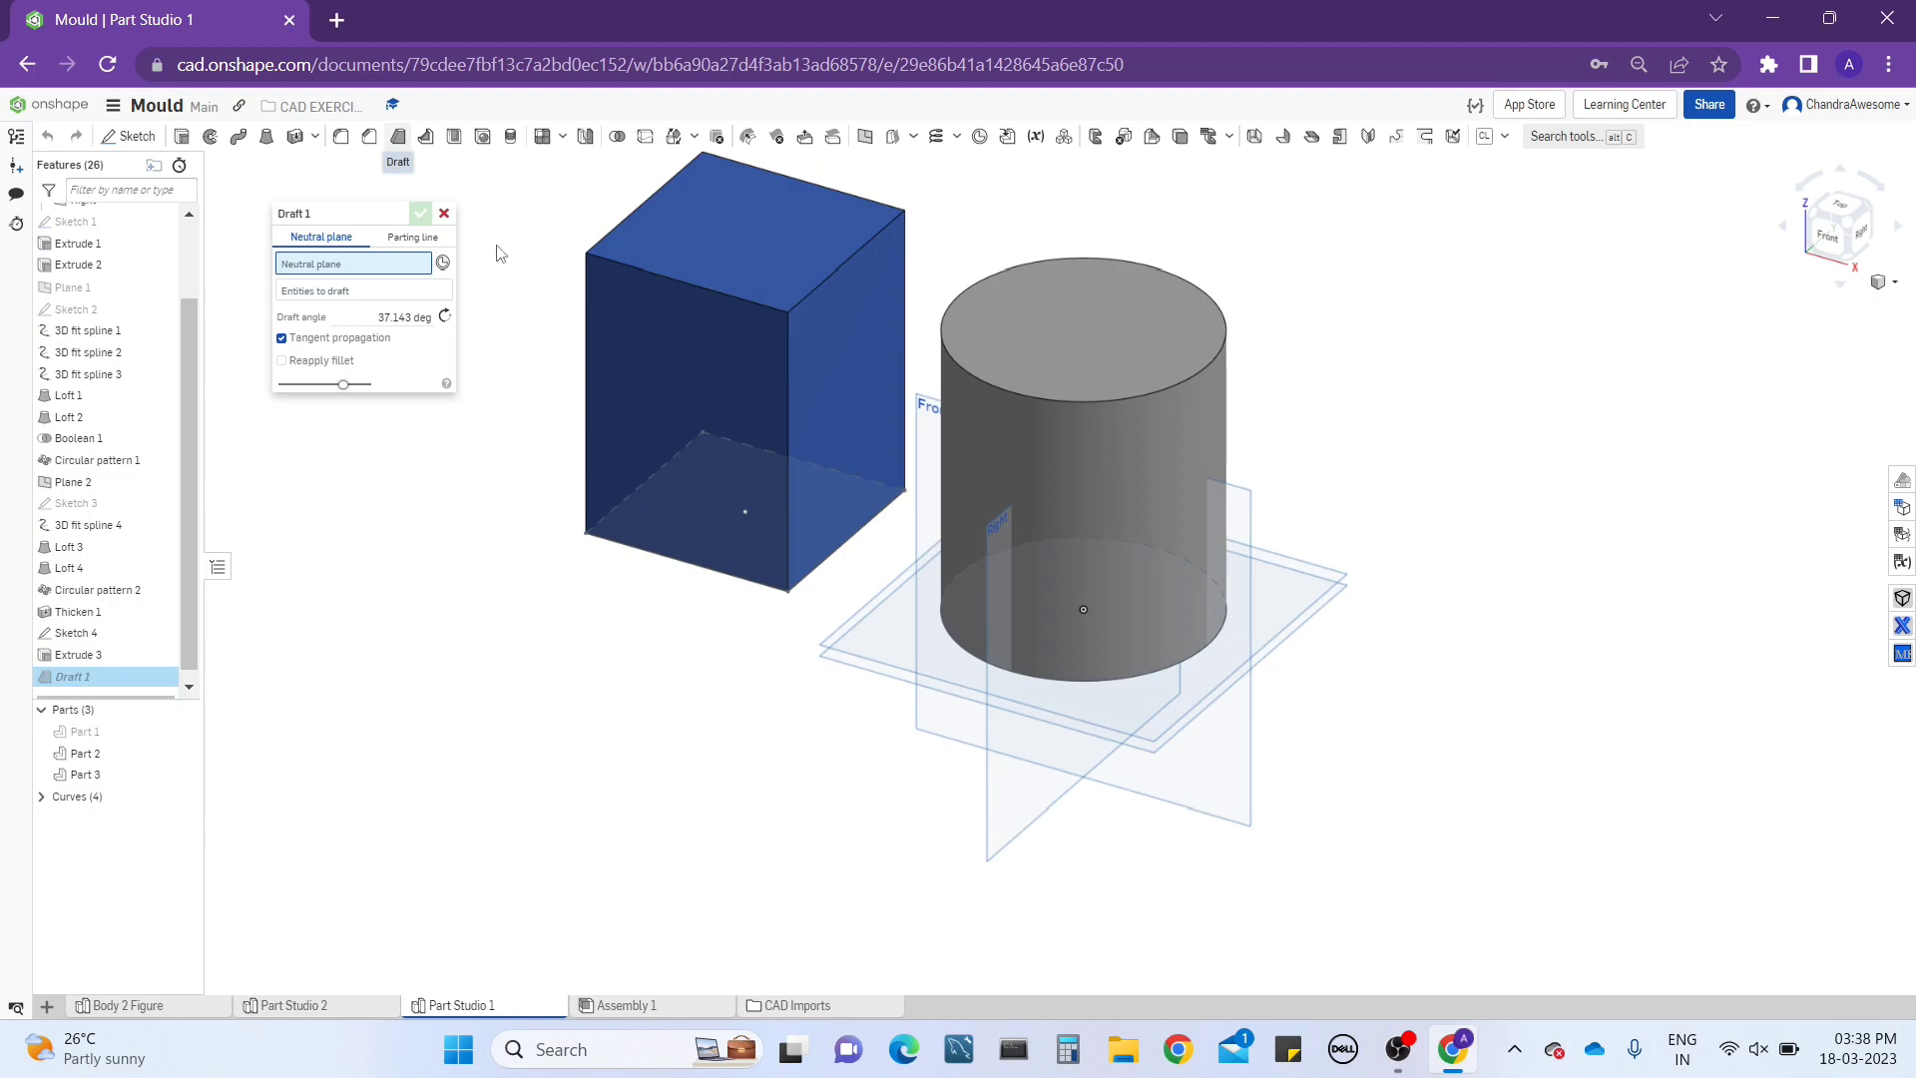
{"action": "scroll", "coordinate": [661, 393], "scroll_direction": "up", "scroll_amount": 3}
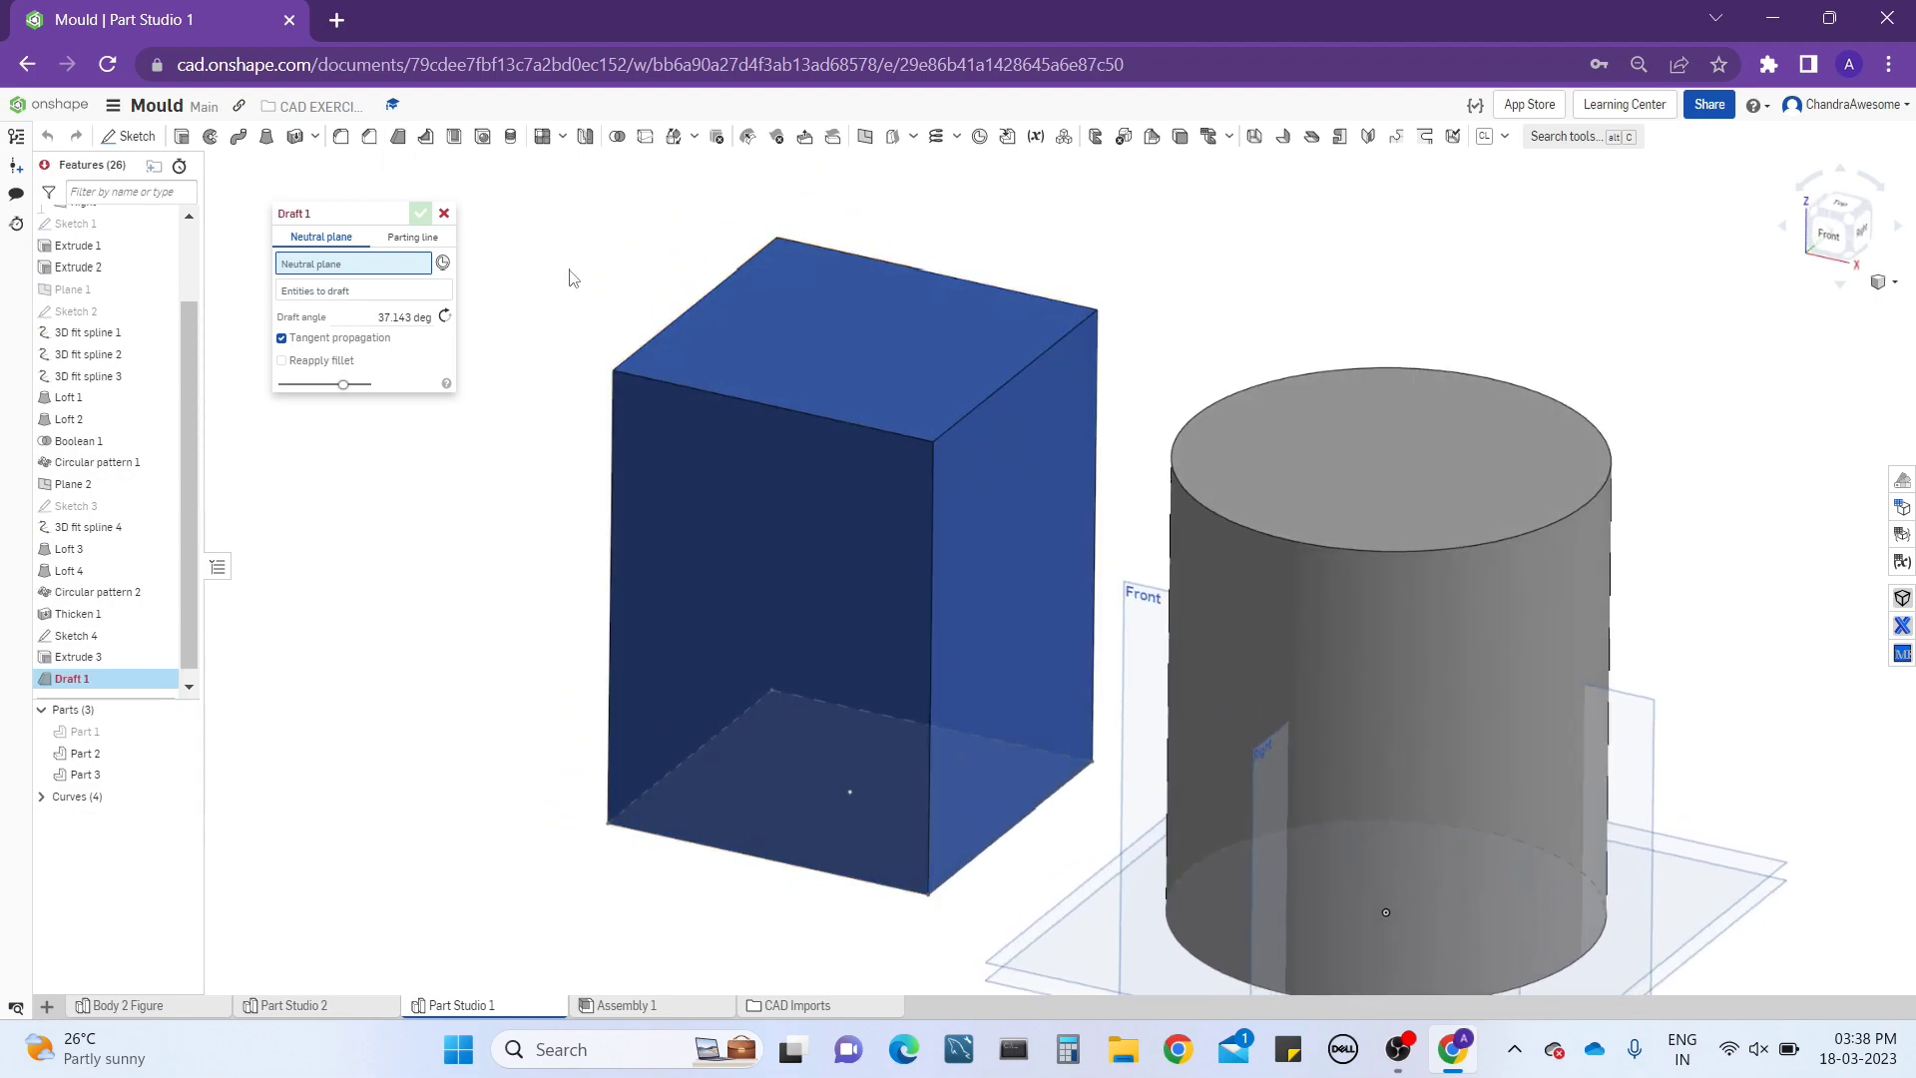
{"action": "scroll", "coordinate": [572, 277], "scroll_direction": "down", "scroll_amount": 2}
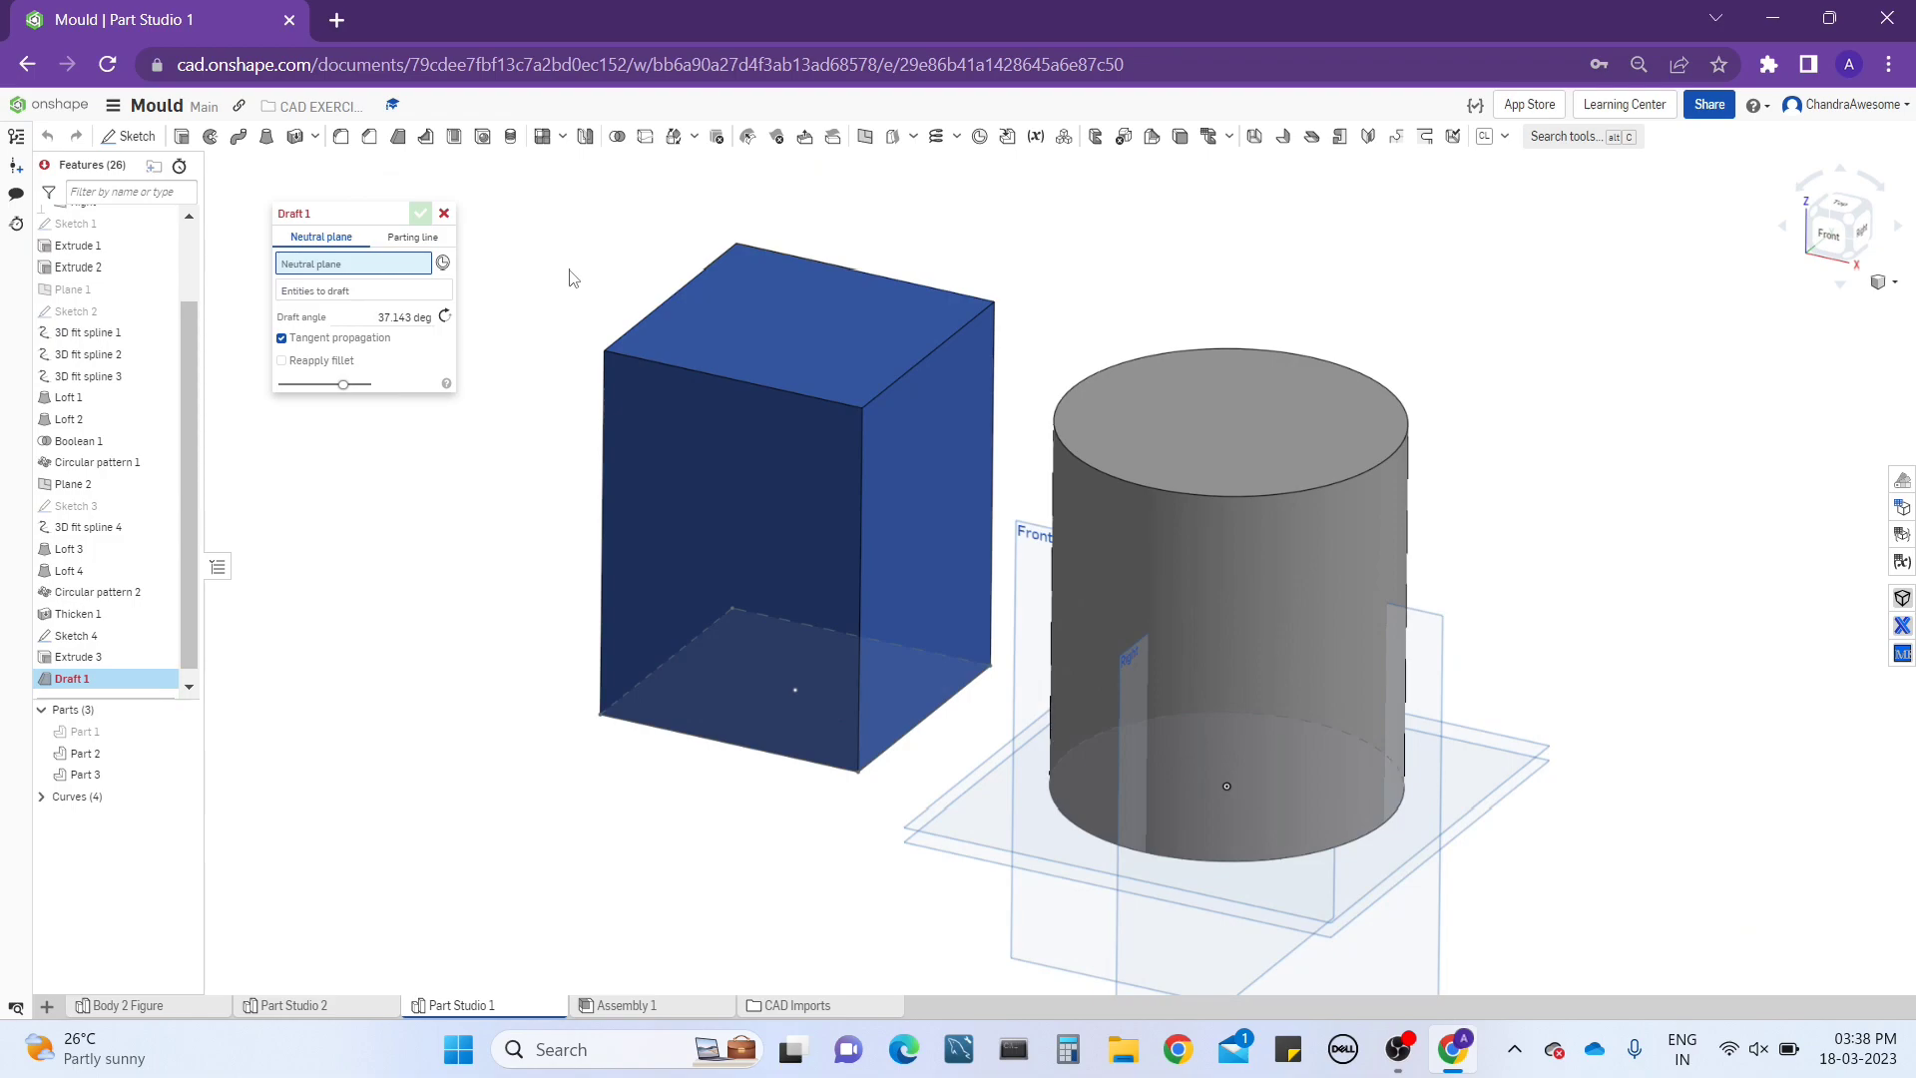
{"action": "right_click_drag", "start_coordinate": [595, 271], "coordinate": [628, 300]}
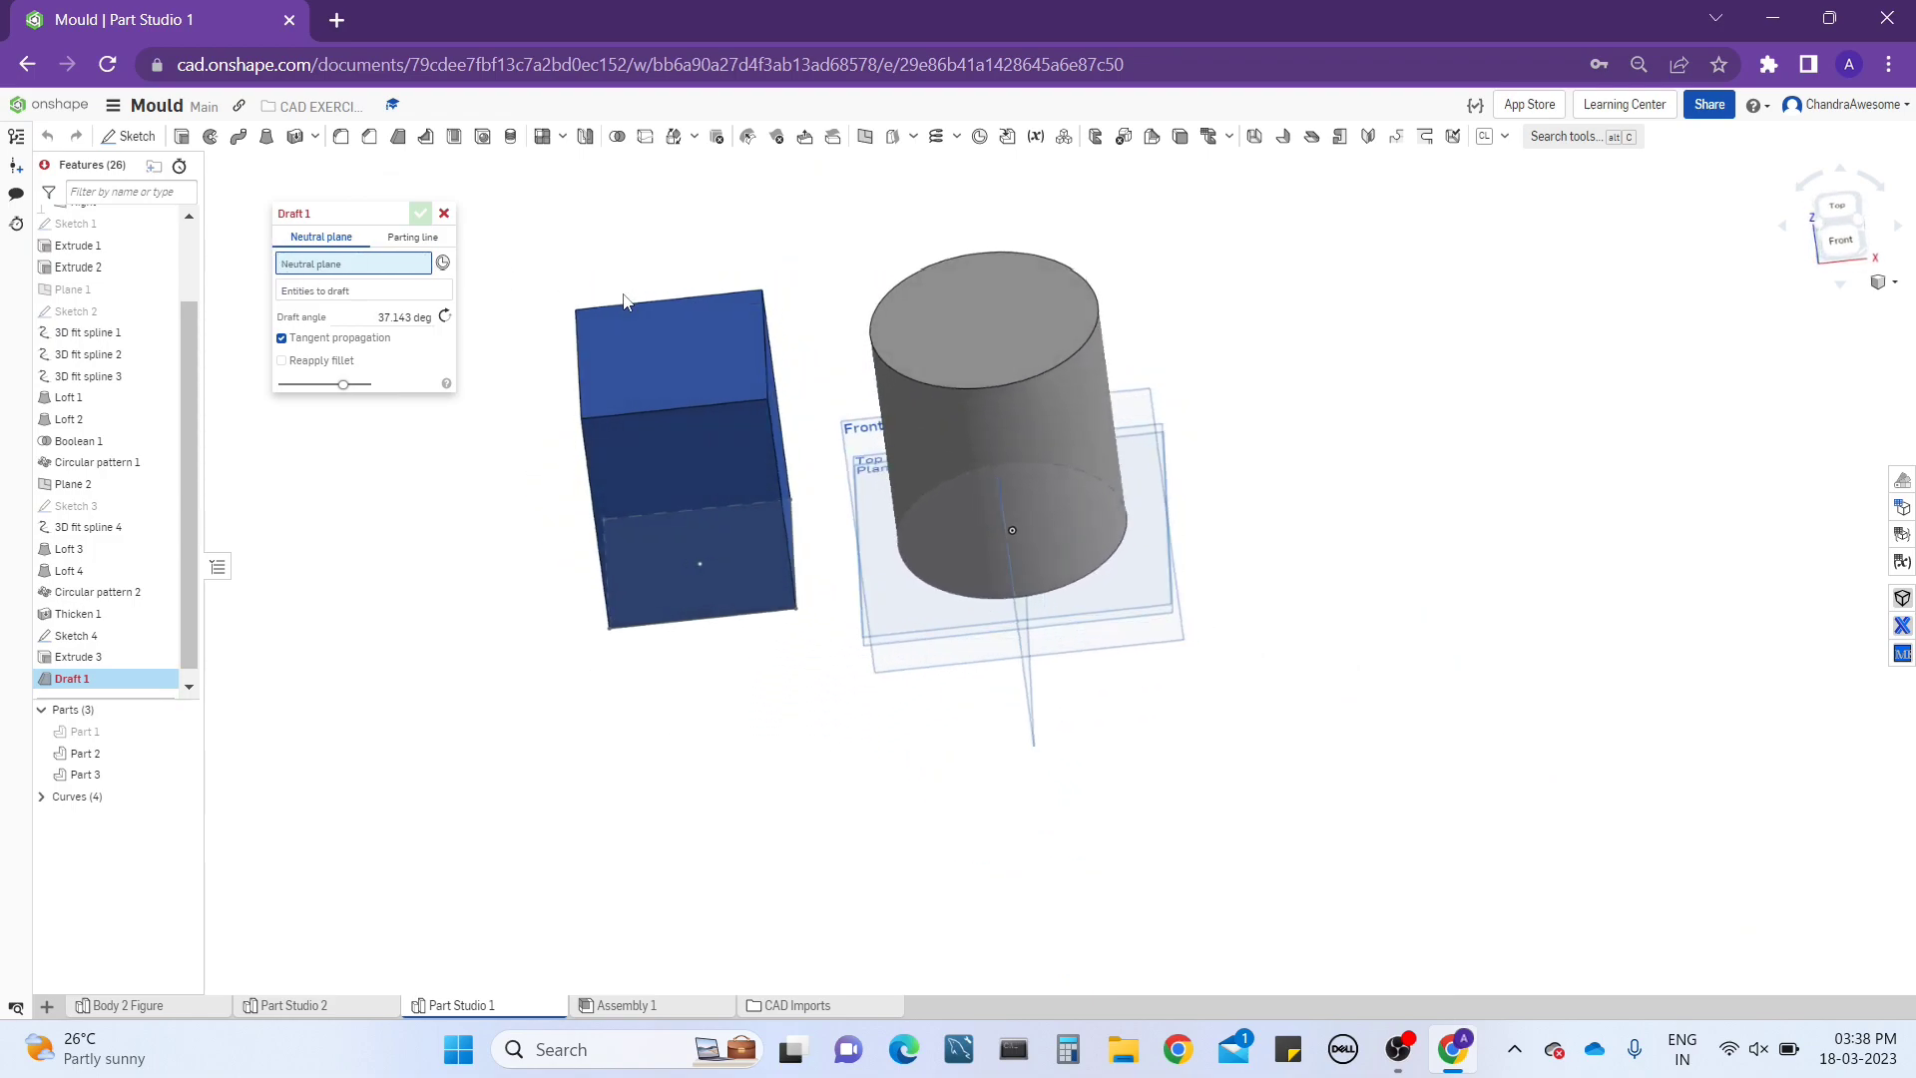
{"action": "scroll", "coordinate": [618, 375], "scroll_direction": "up", "scroll_amount": 3}
{"action": "right_click_drag", "start_coordinate": [618, 376], "coordinate": [649, 192]}
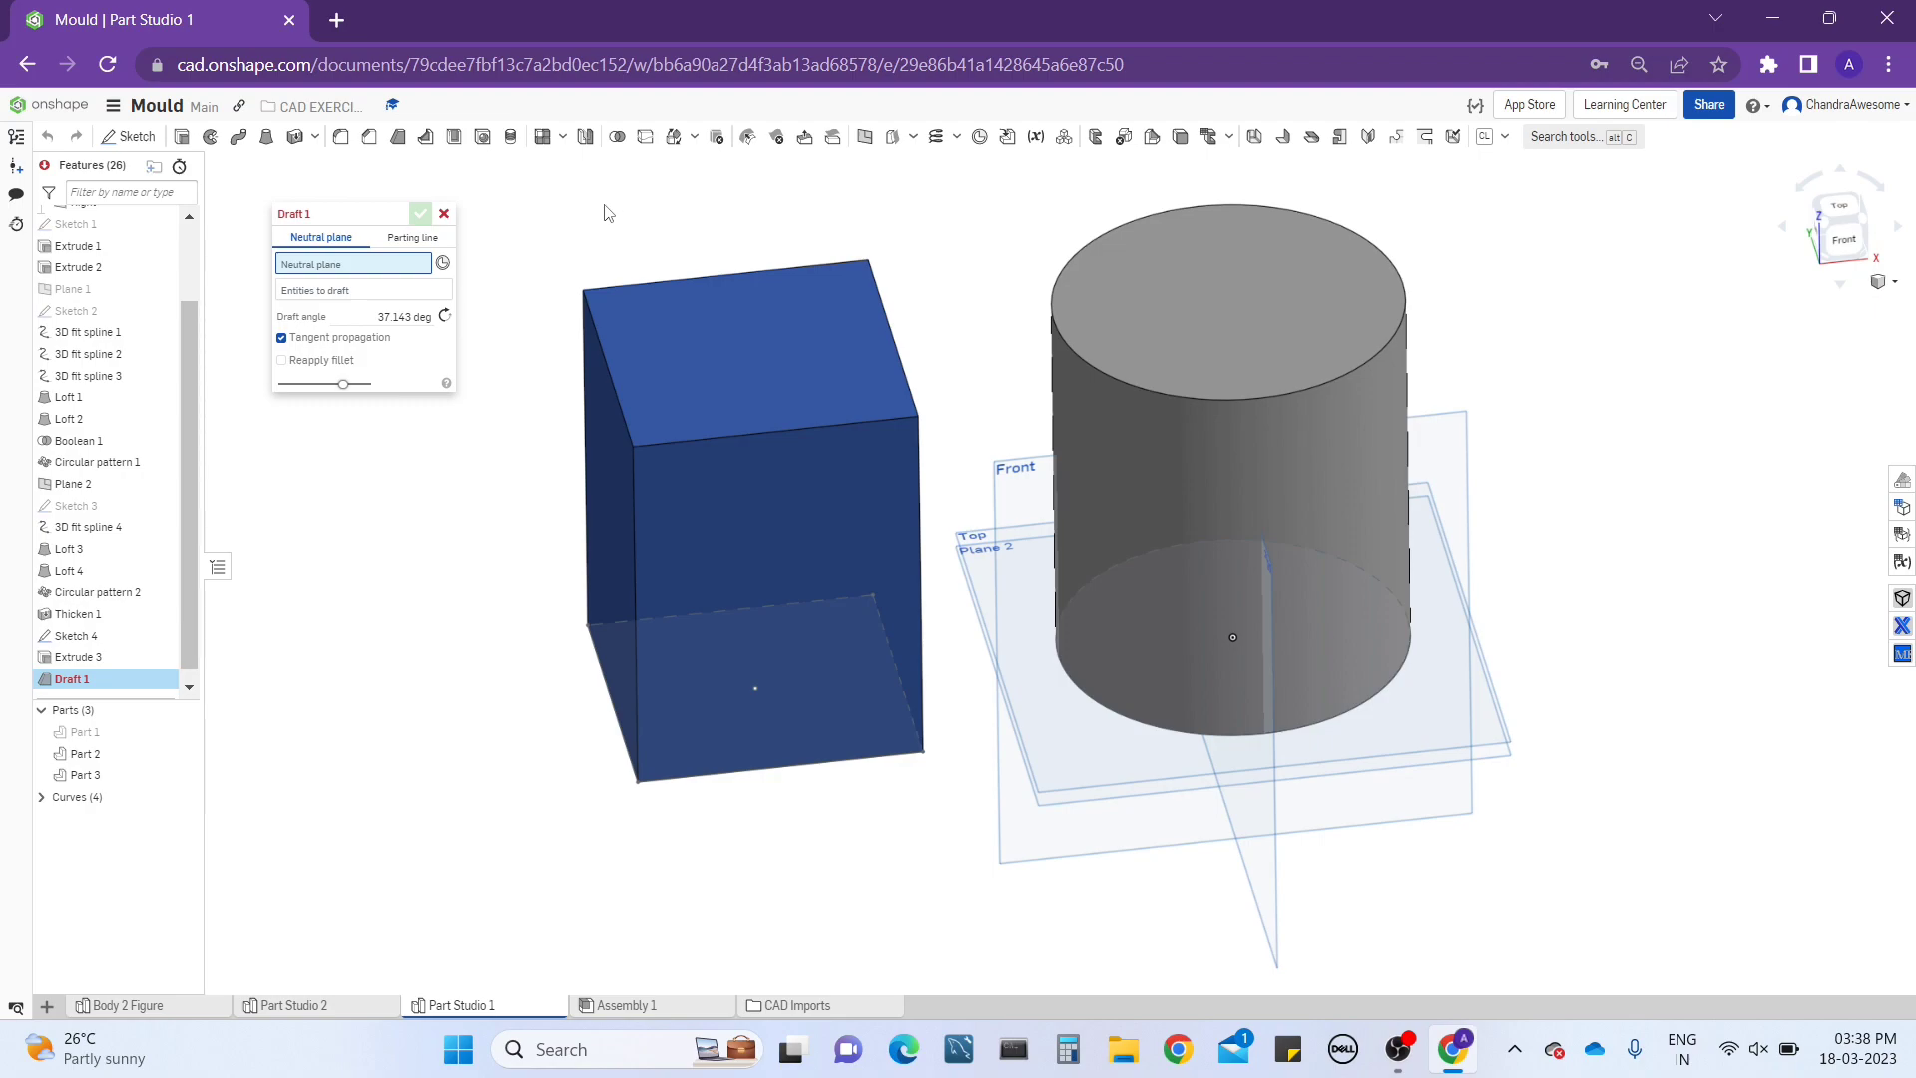
{"action": "scroll", "coordinate": [607, 264], "scroll_direction": "down", "scroll_amount": 5}
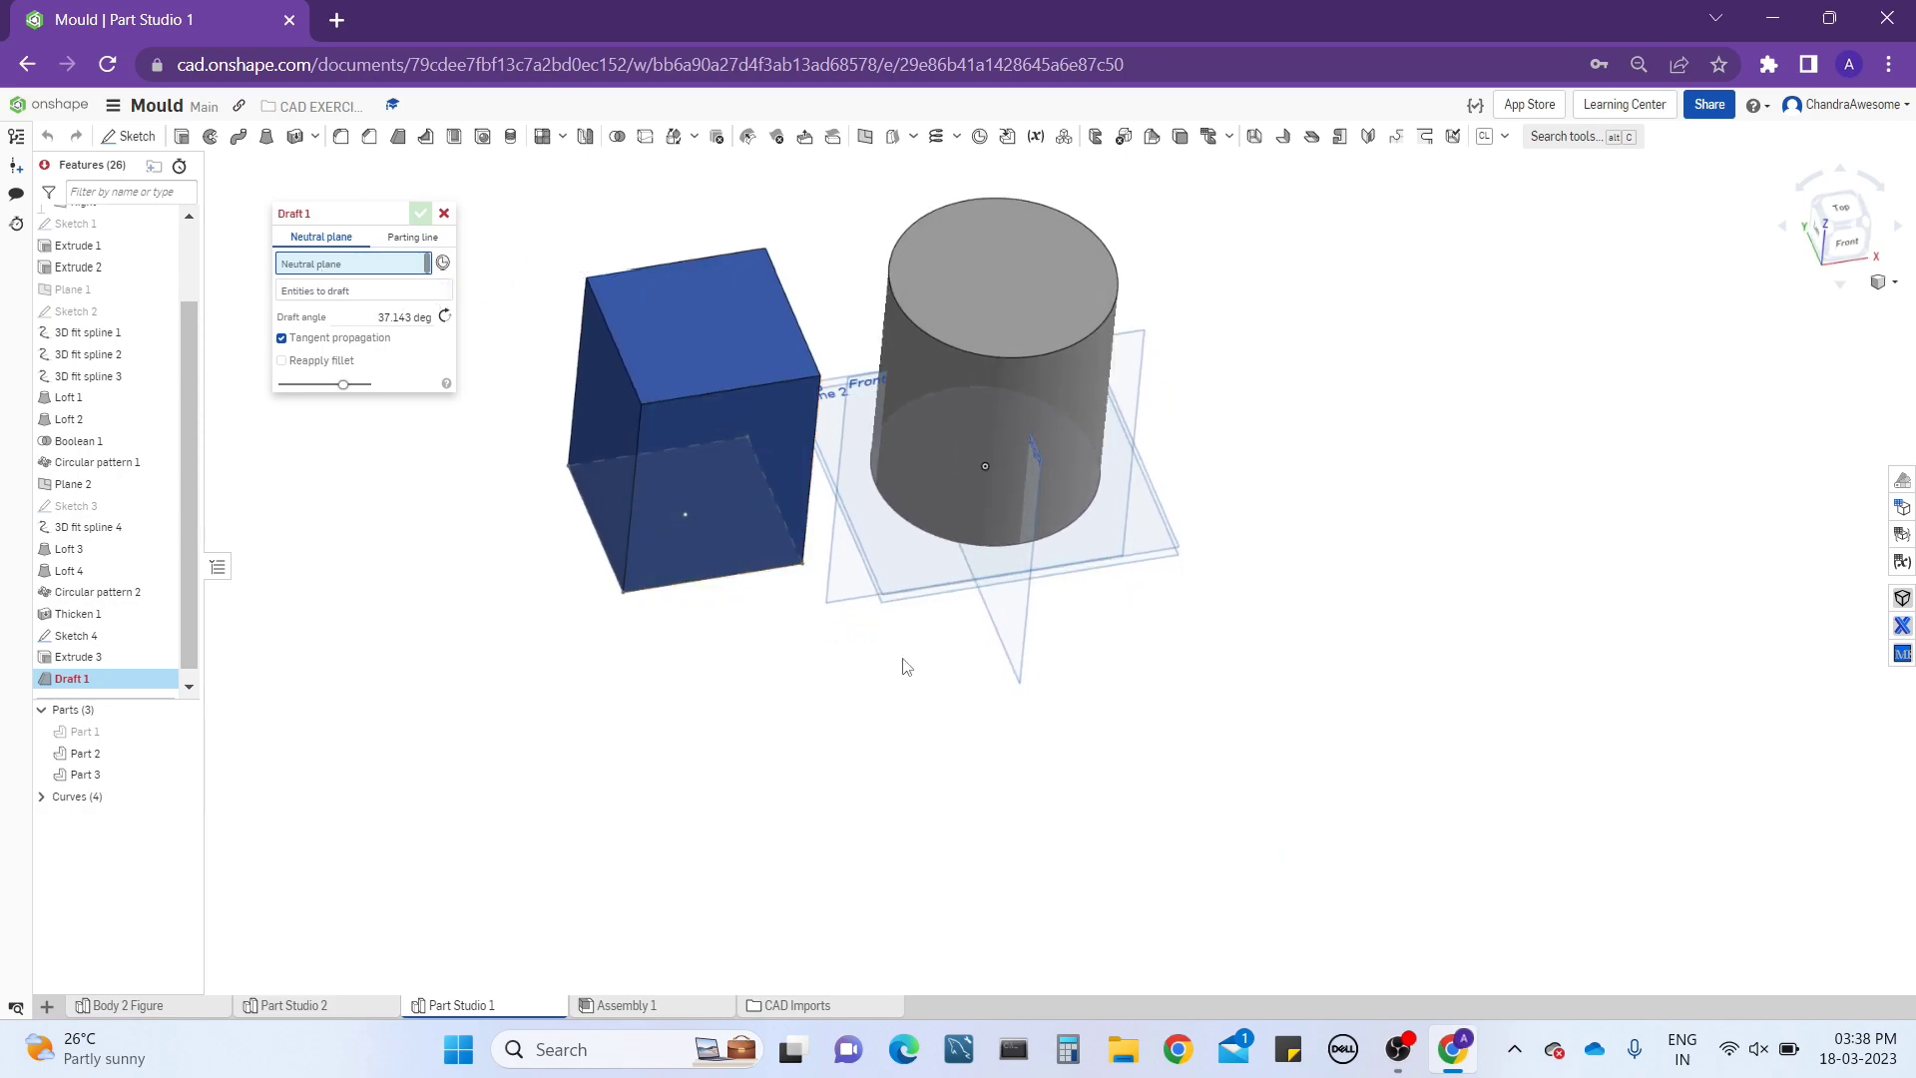
{"action": "mouse_move", "coordinate": [896, 660]}
{"action": "right_mouse_down"}
{"action": "mouse_move", "coordinate": [936, 659]}
{"action": "mouse_move", "coordinate": [907, 669]}
{"action": "right_mouse_up"}
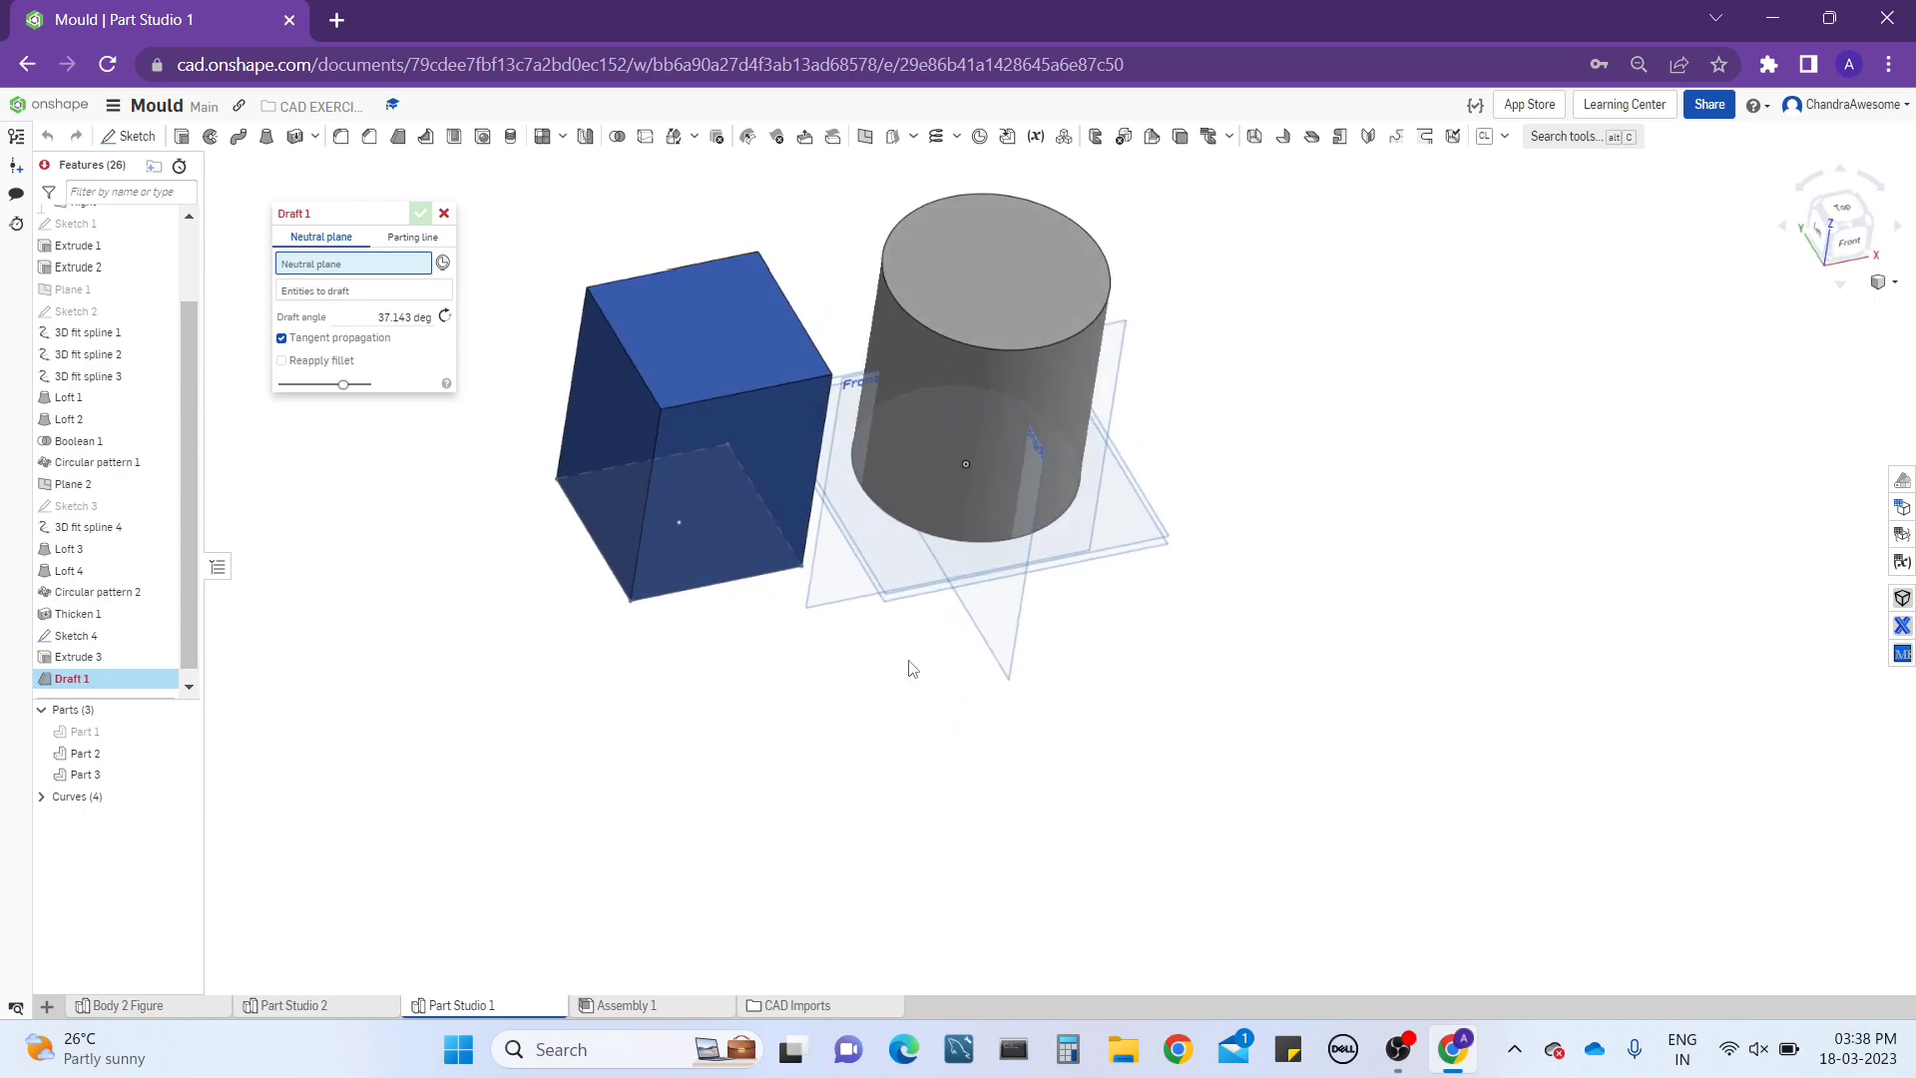
{"action": "left_click", "coordinate": [1005, 677]}
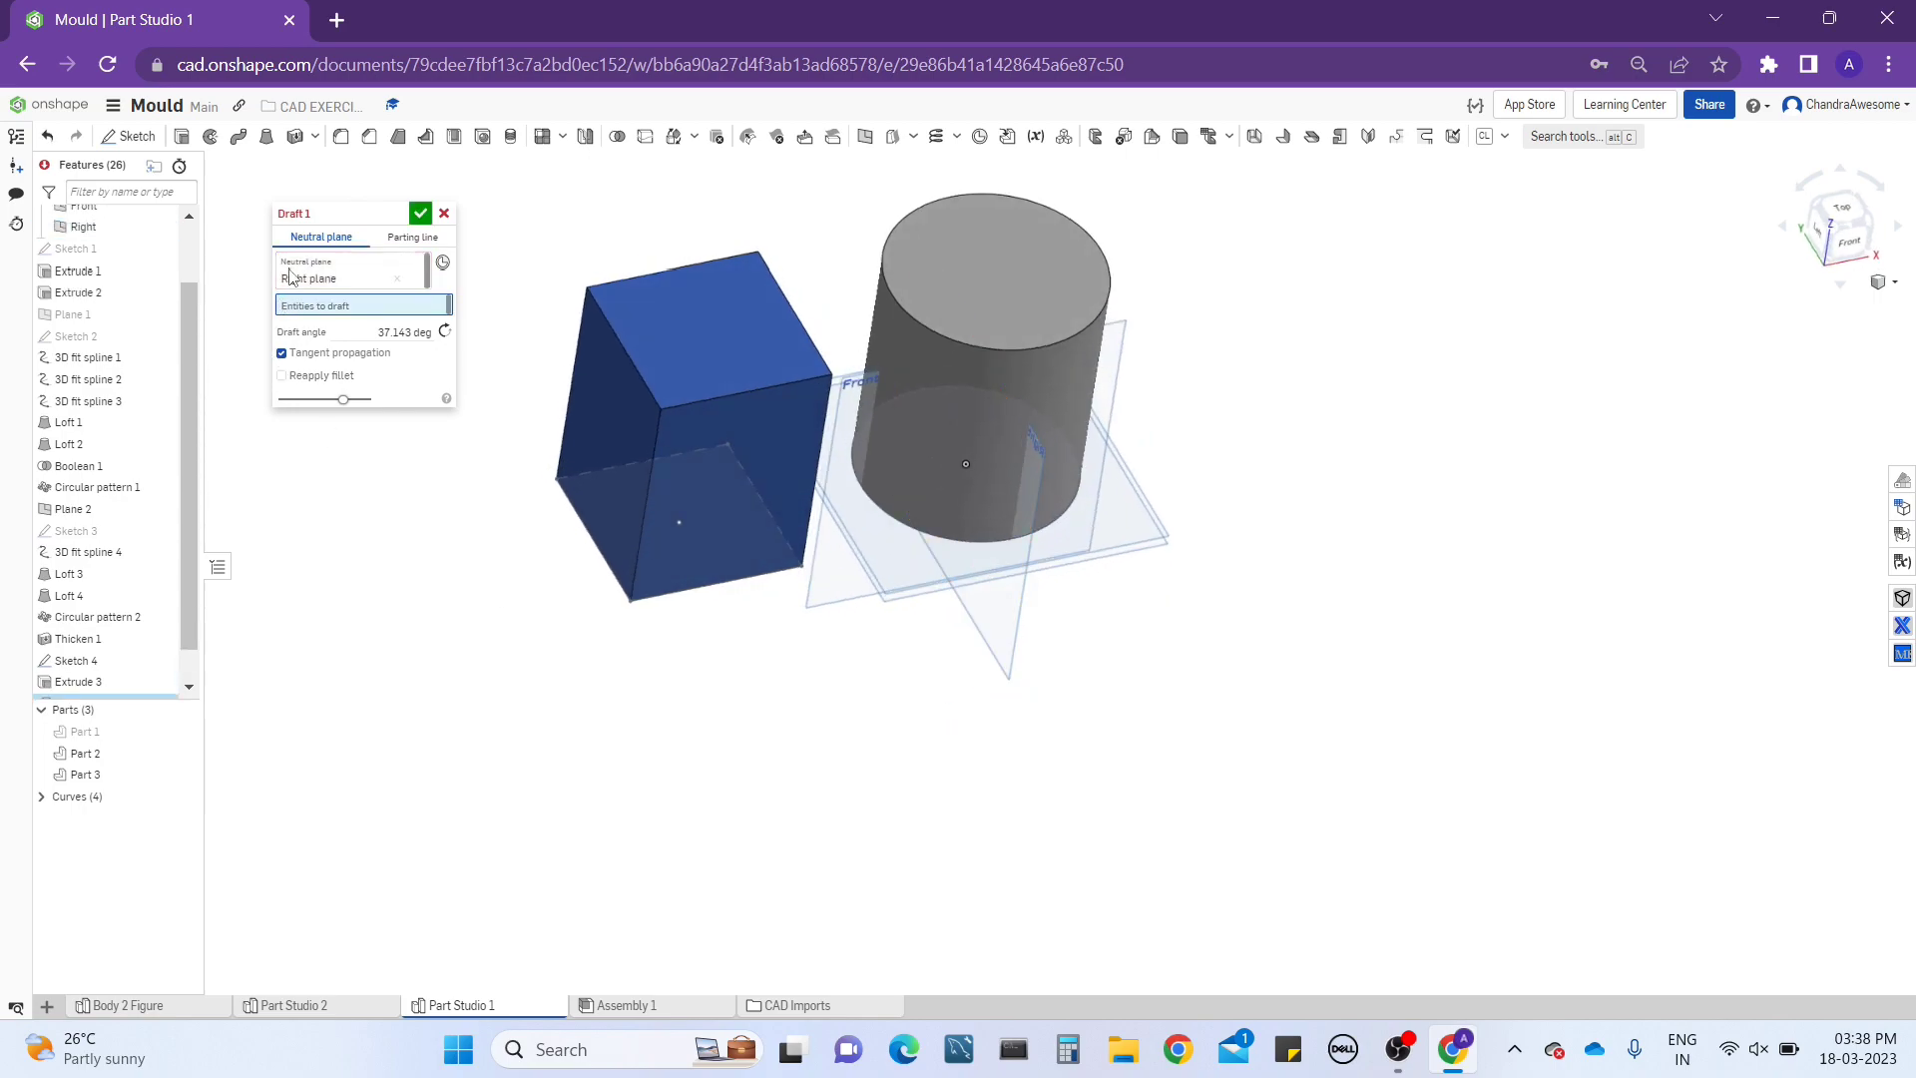
Choose the block's top face as the entity to draft.
{"action": "right_click_drag", "start_coordinate": [614, 238], "coordinate": [633, 323]}
{"action": "scroll", "coordinate": [708, 255], "scroll_direction": "up", "scroll_amount": 2}
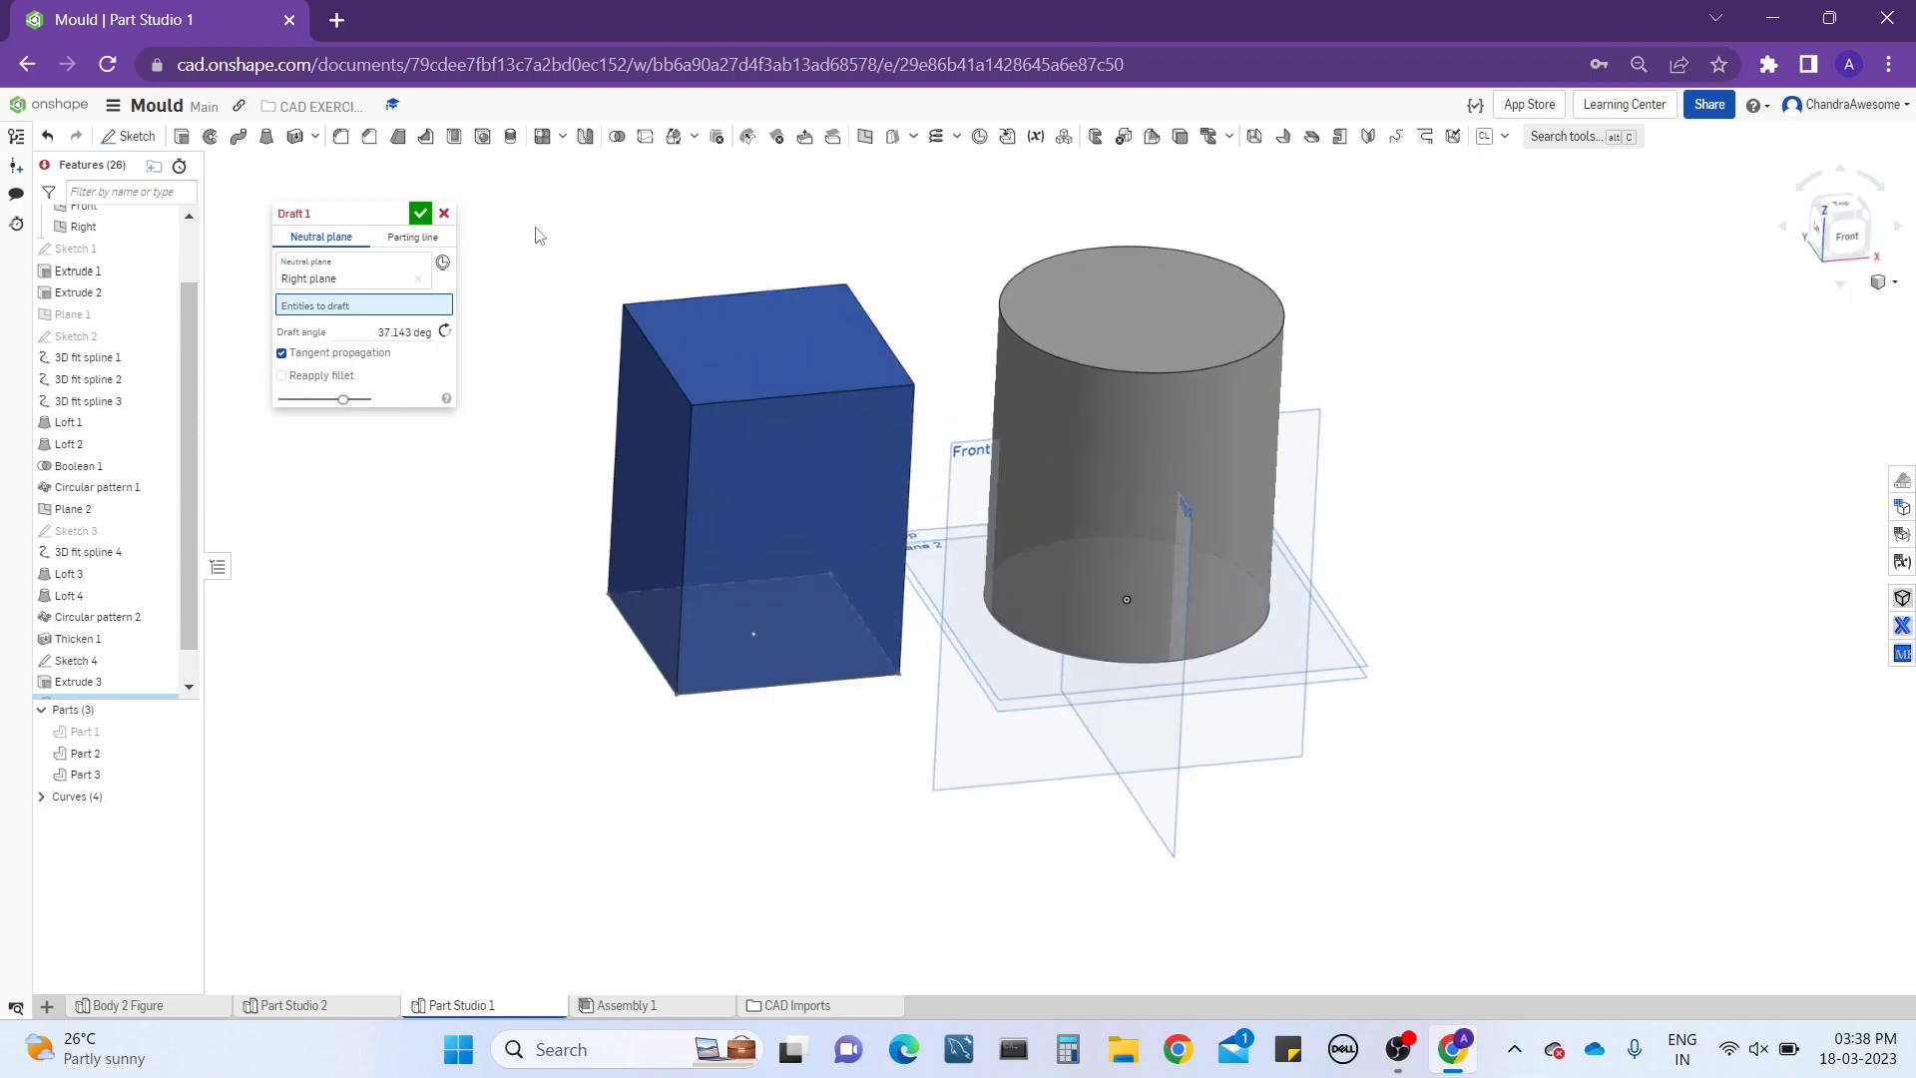
{"action": "left_click", "coordinate": [715, 344]}
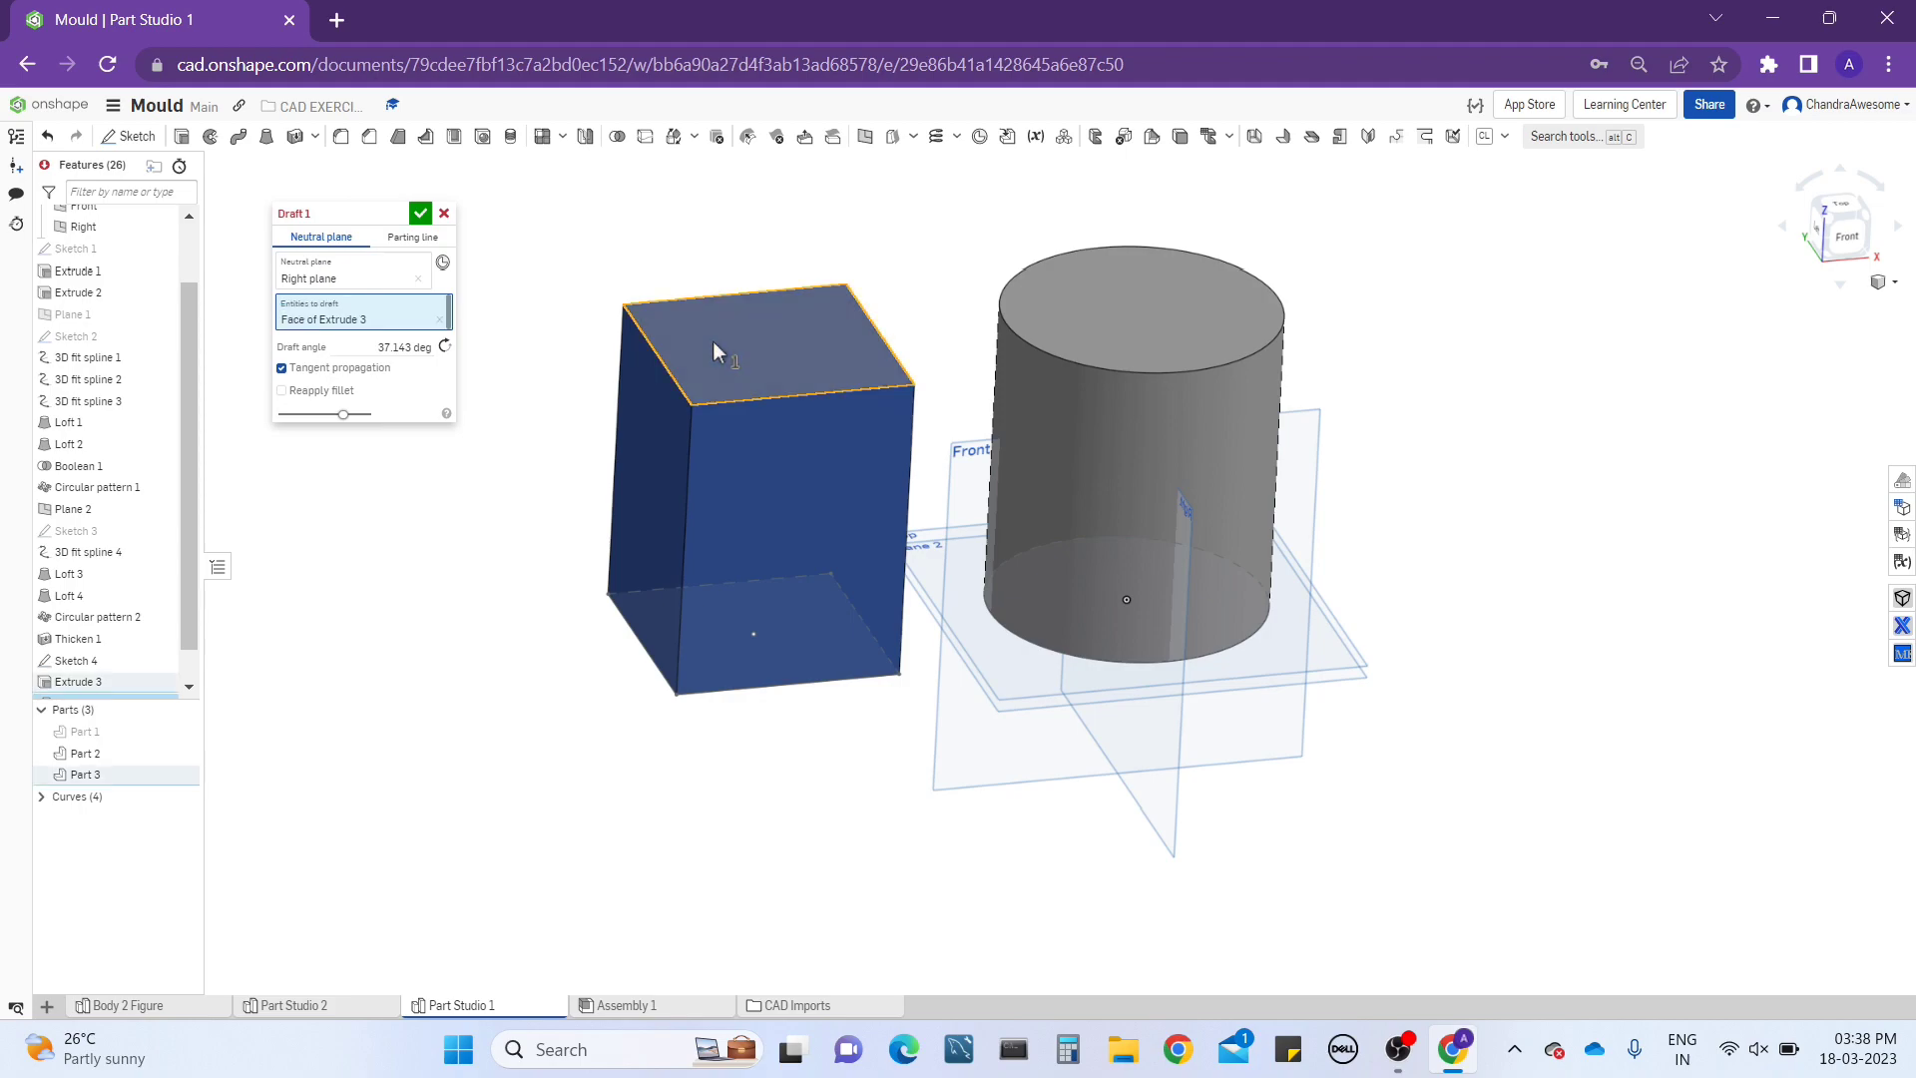
{"action": "scroll", "coordinate": [713, 343], "scroll_direction": "down", "scroll_amount": 2}
{"action": "right_click_drag", "start_coordinate": [713, 341], "coordinate": [976, 284]}
{"action": "scroll", "coordinate": [976, 283], "scroll_direction": "up", "scroll_amount": 2}
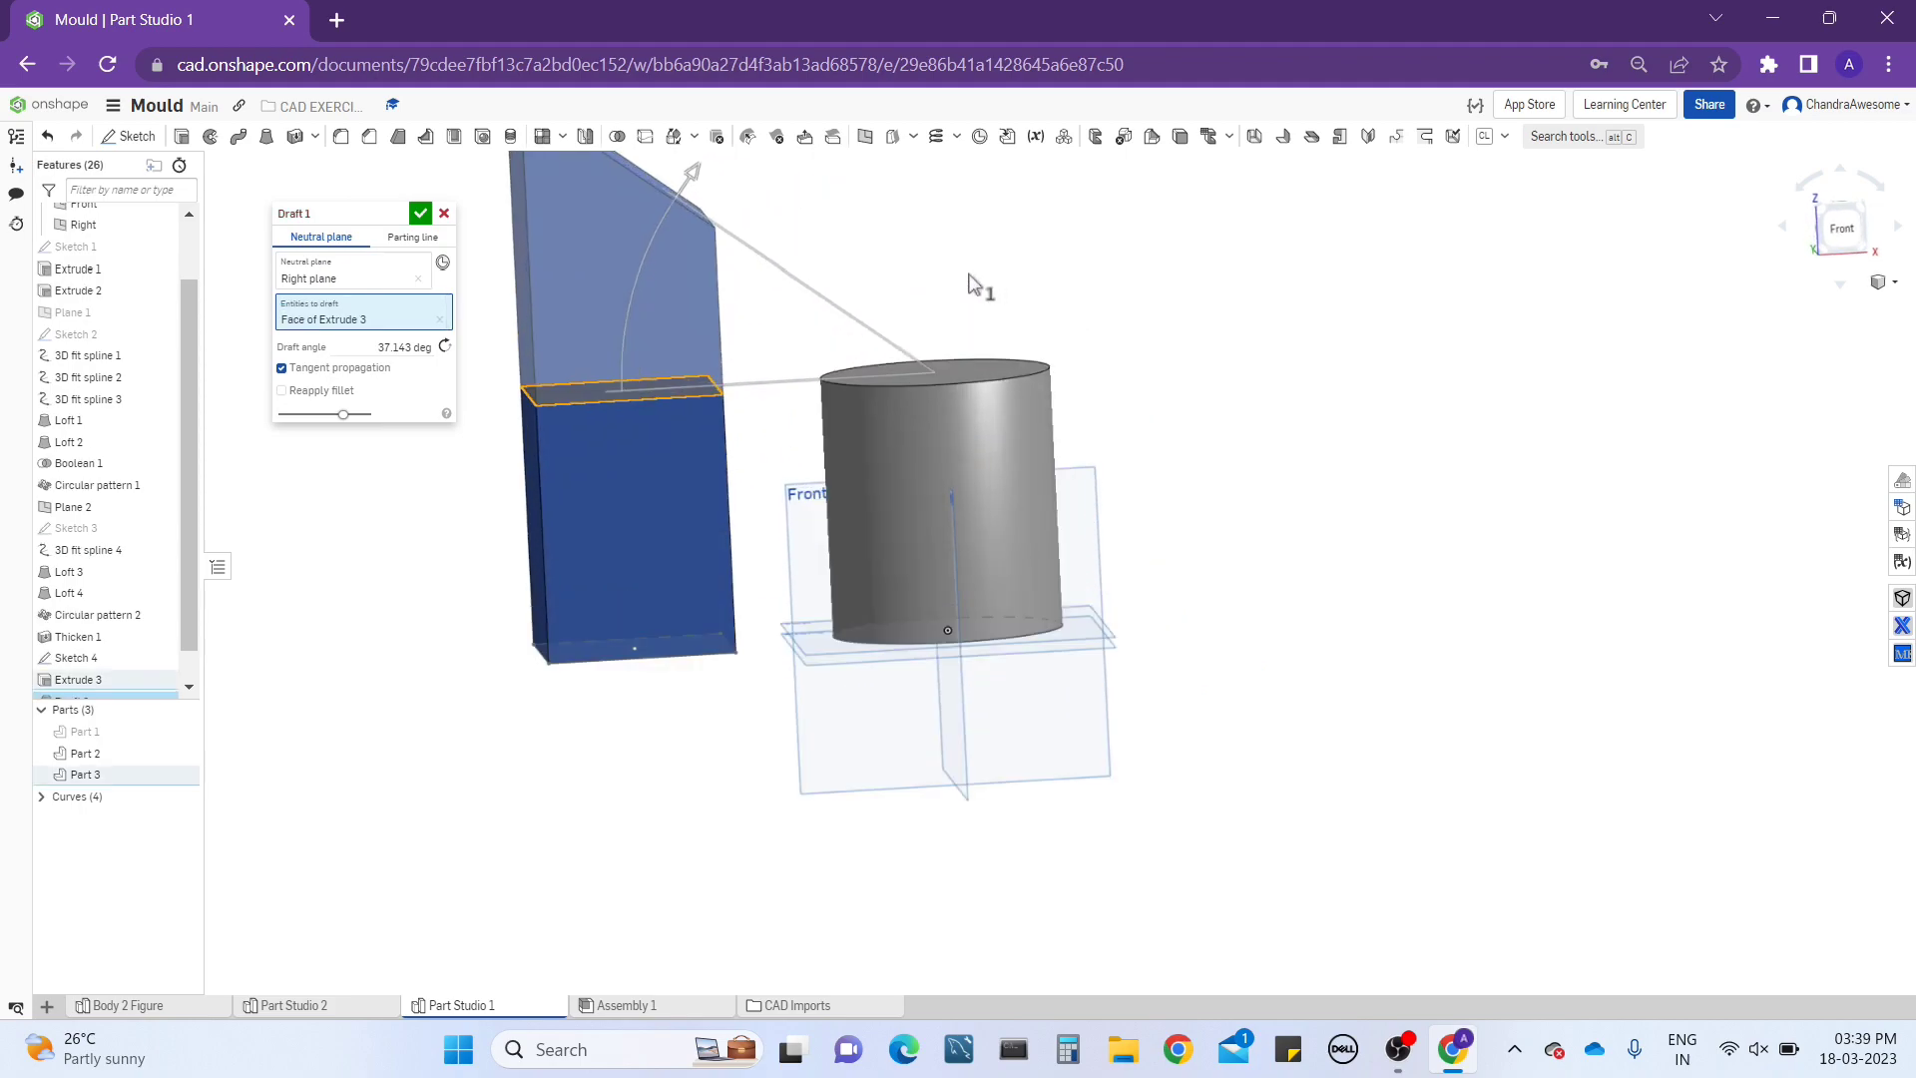
{"action": "mouse_move", "coordinate": [980, 613]}
{"action": "right_mouse_down"}
{"action": "mouse_move", "coordinate": [1005, 541]}
{"action": "mouse_move", "coordinate": [991, 577]}
{"action": "right_mouse_up"}
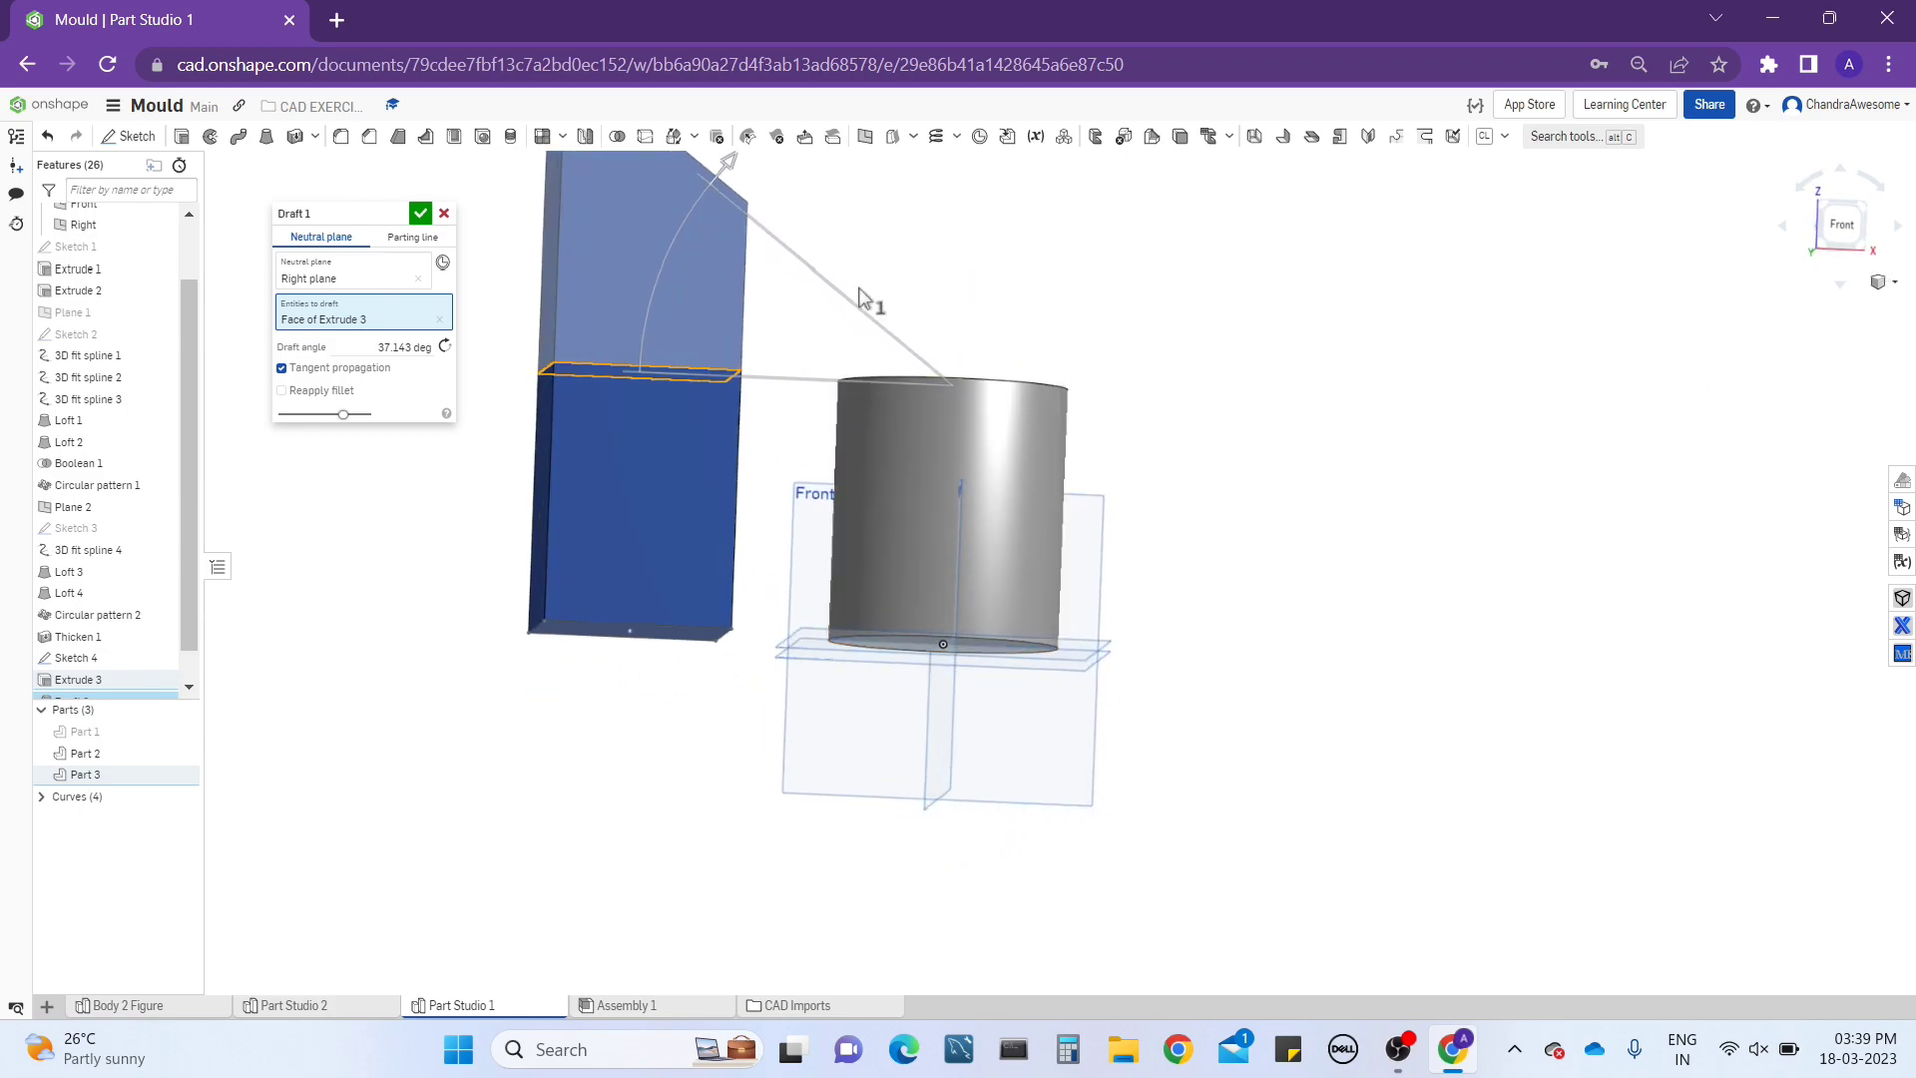
Try larger and smaller draft angles on the block's top face, finishing with 15 degrees.
{"action": "scroll", "coordinate": [918, 429], "scroll_direction": "down", "scroll_amount": 4}
{"action": "right_click_drag", "start_coordinate": [905, 419], "coordinate": [878, 350]}
{"action": "left_click_drag", "start_coordinate": [813, 317], "coordinate": [980, 291]}
{"action": "scroll", "coordinate": [962, 377], "scroll_direction": "down", "scroll_amount": 5}
{"action": "scroll", "coordinate": [935, 543], "scroll_direction": "down", "scroll_amount": 6}
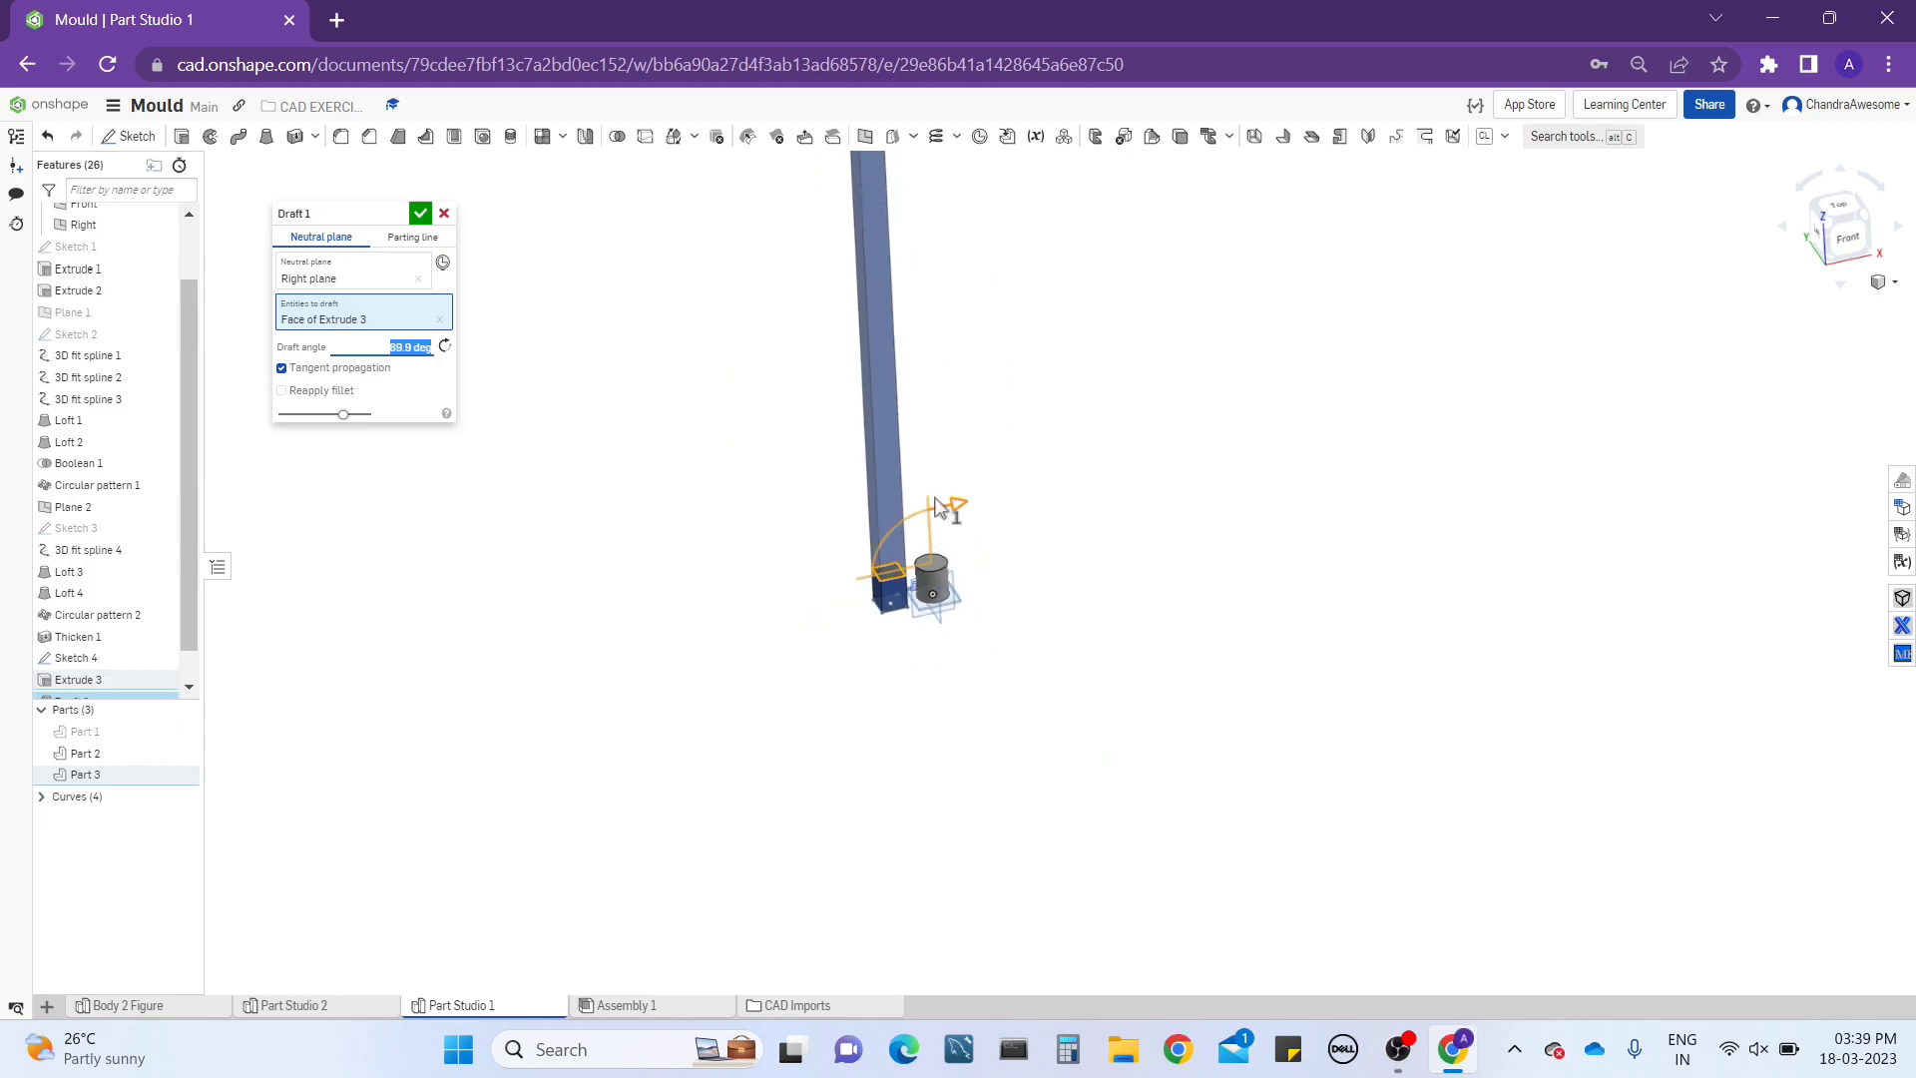
{"action": "left_click_drag", "start_coordinate": [945, 474], "coordinate": [898, 496]}
{"action": "scroll", "coordinate": [898, 499], "scroll_direction": "up", "scroll_amount": 8}
{"action": "mouse_move", "coordinate": [984, 491]}
{"action": "right_mouse_down"}
{"action": "mouse_move", "coordinate": [1027, 513]}
{"action": "mouse_move", "coordinate": [988, 499]}
{"action": "right_mouse_up"}
{"action": "type", "text": "15"}
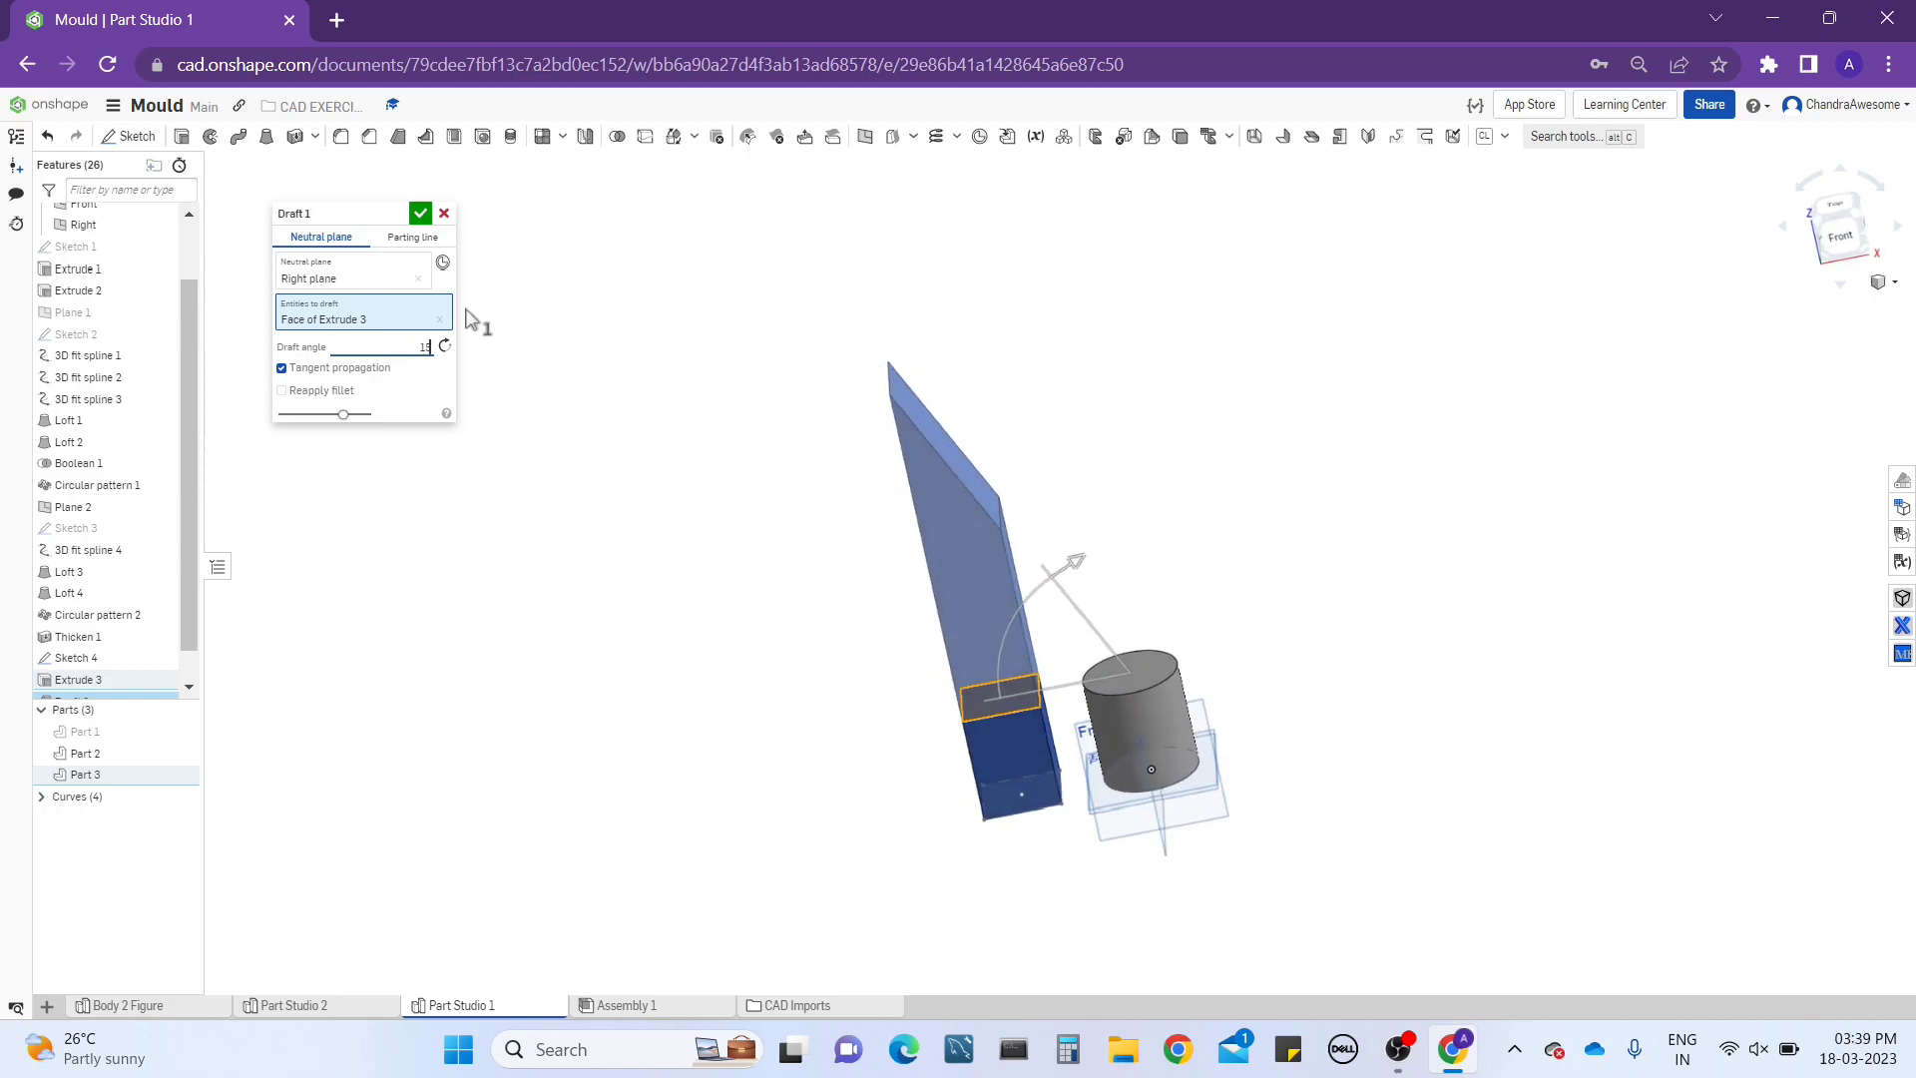
{"action": "key", "text": "Return"}
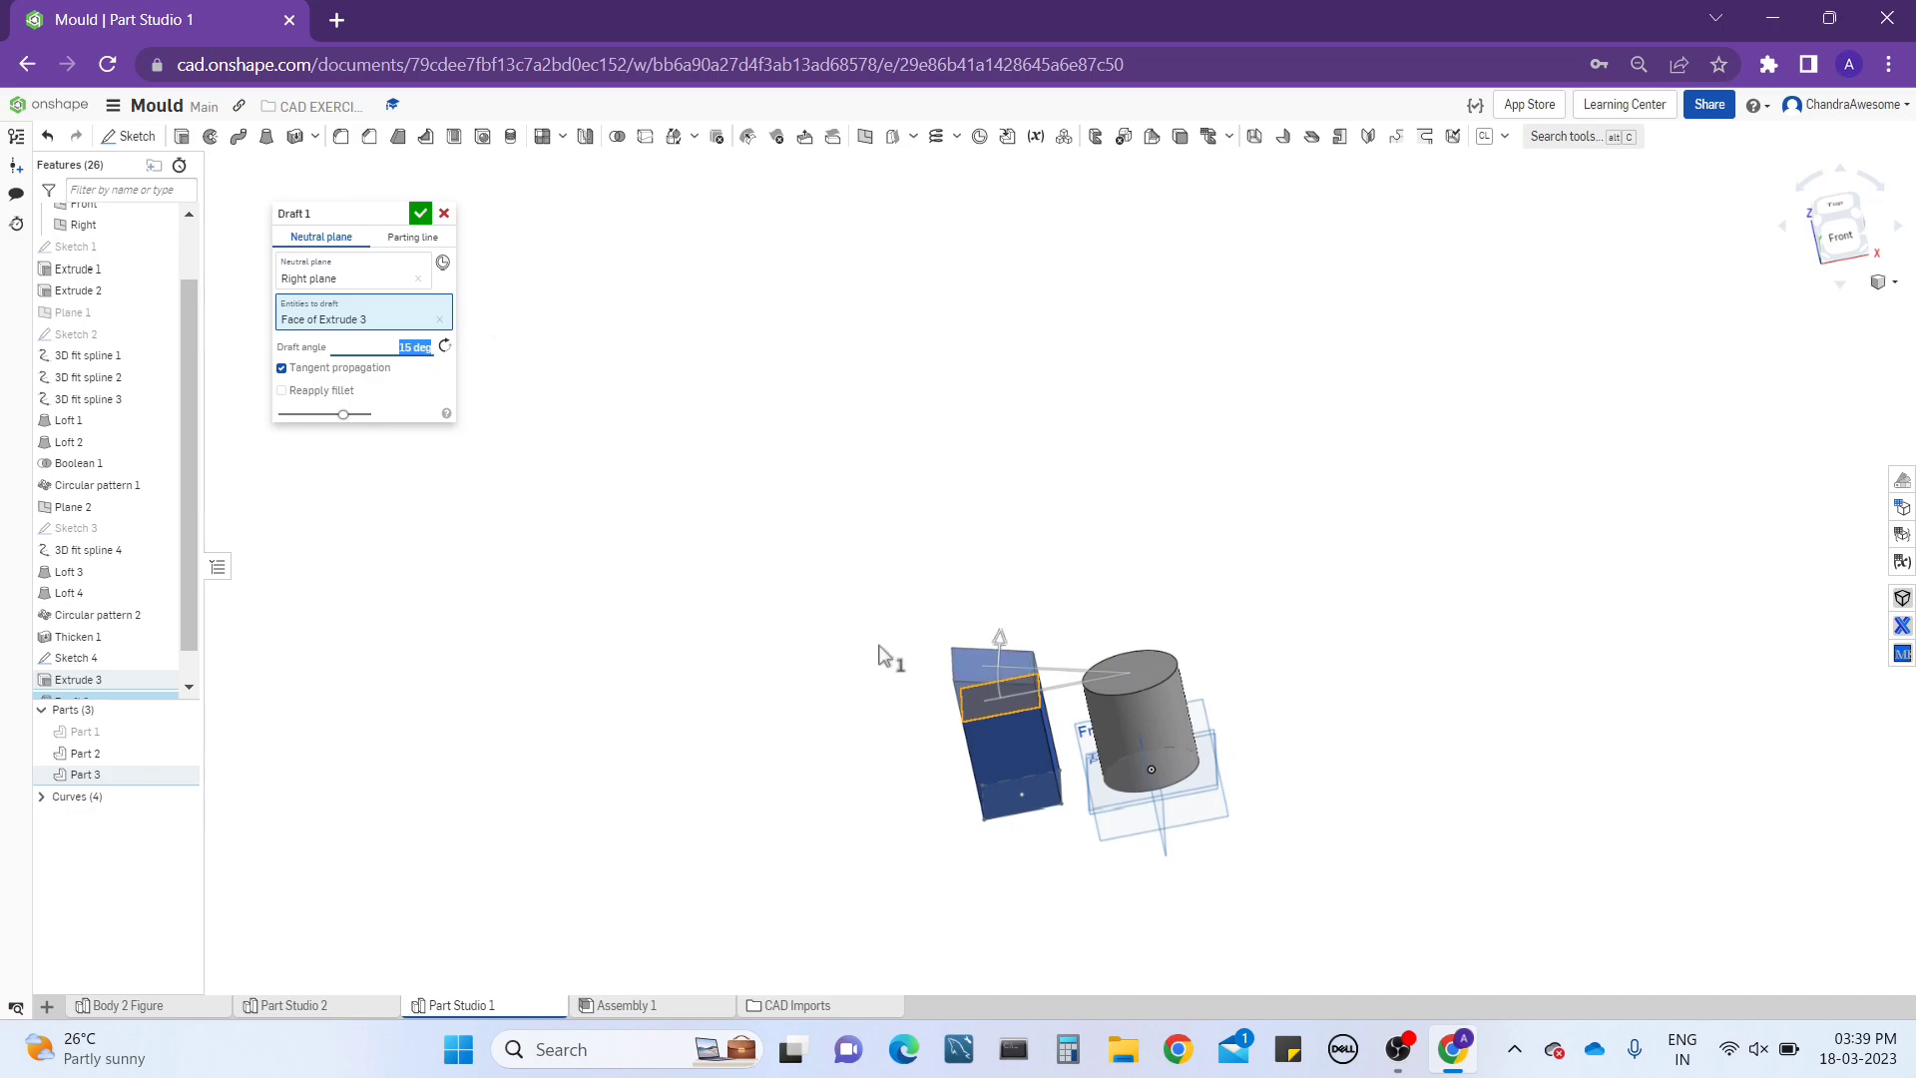
Replace the draft's neutral plane with the Front plane and apply the draft to the block's top face.
{"action": "scroll", "coordinate": [888, 659], "scroll_direction": "up", "scroll_amount": 3}
{"action": "right_click_drag", "start_coordinate": [956, 736], "coordinate": [904, 455]}
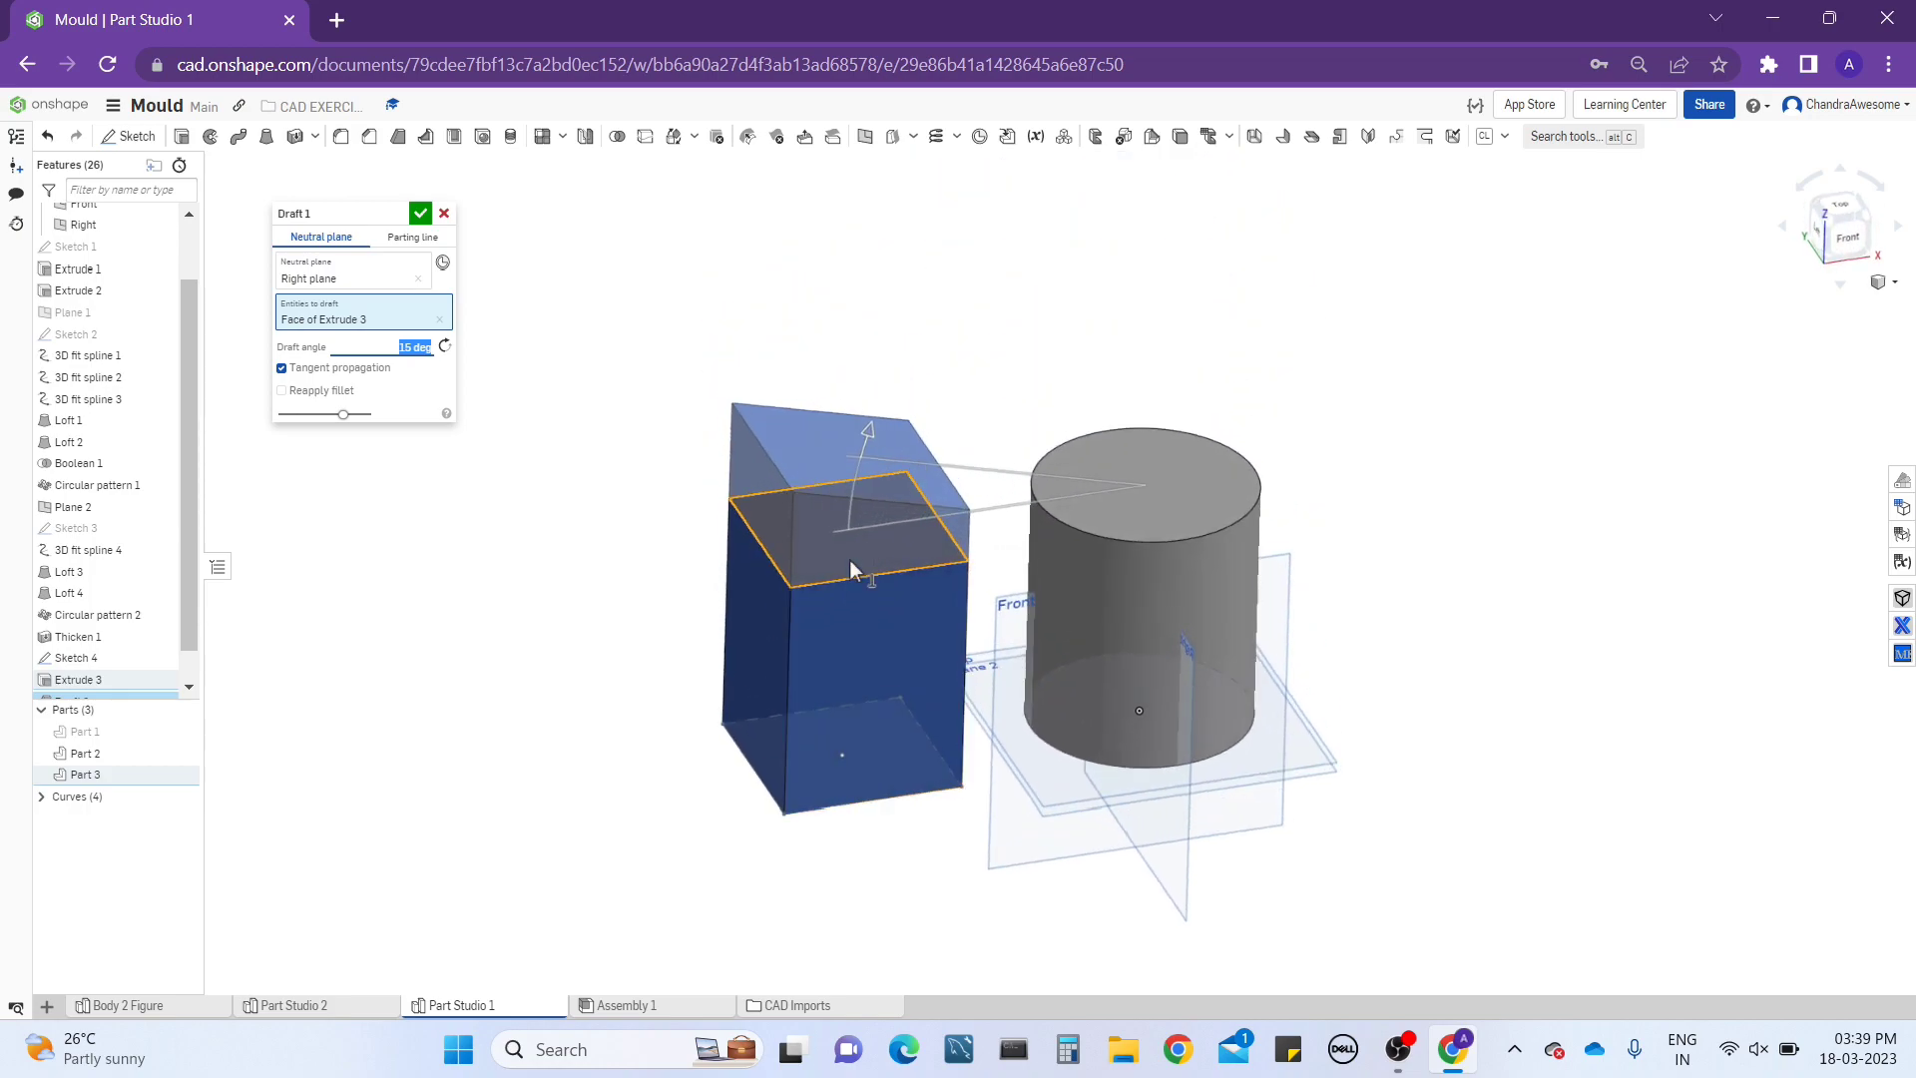
{"action": "middle_click_drag", "start_coordinate": [847, 584], "coordinate": [865, 475]}
{"action": "right_click_drag", "start_coordinate": [979, 366], "coordinate": [802, 383]}
{"action": "scroll", "coordinate": [818, 388], "scroll_direction": "up", "scroll_amount": 3}
{"action": "scroll", "coordinate": [872, 415], "scroll_direction": "down", "scroll_amount": 2}
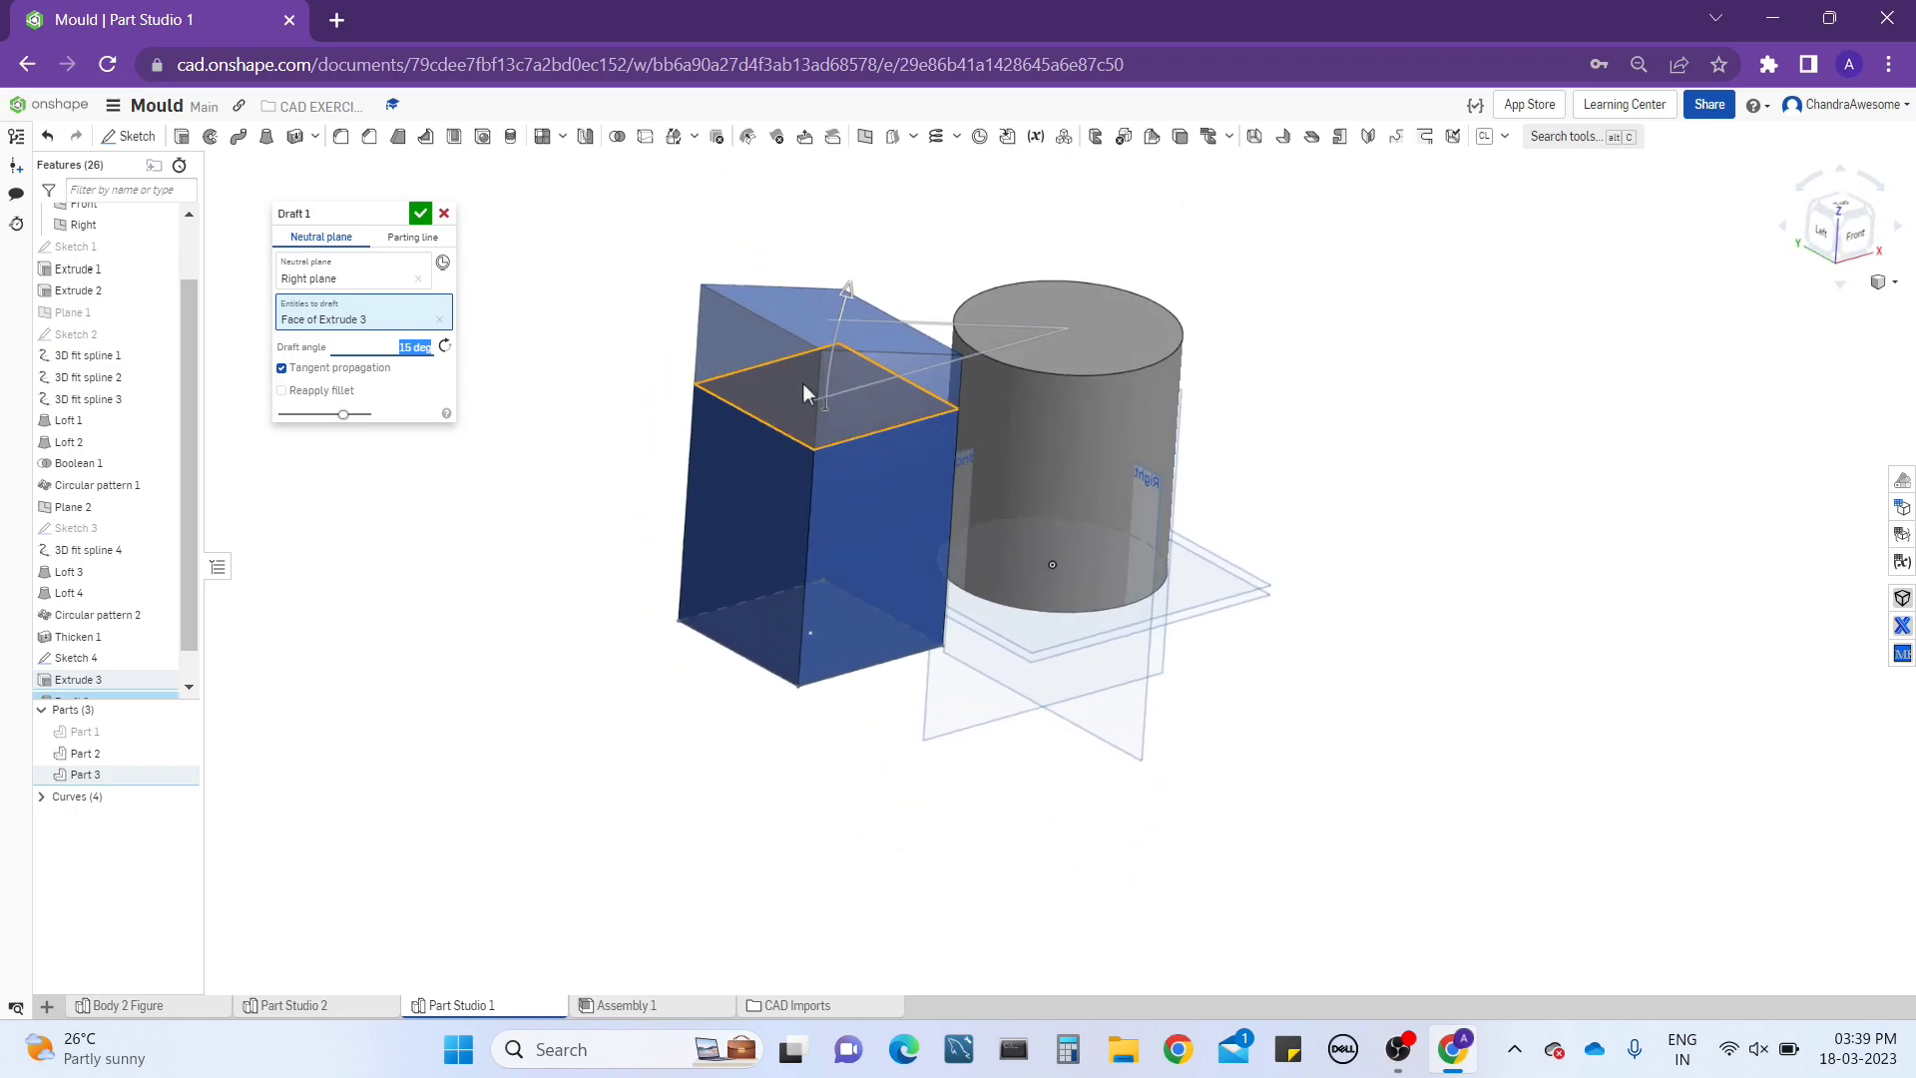
{"action": "left_click", "coordinate": [397, 279]}
{"action": "right_click_drag", "start_coordinate": [1072, 206], "coordinate": [1035, 227]}
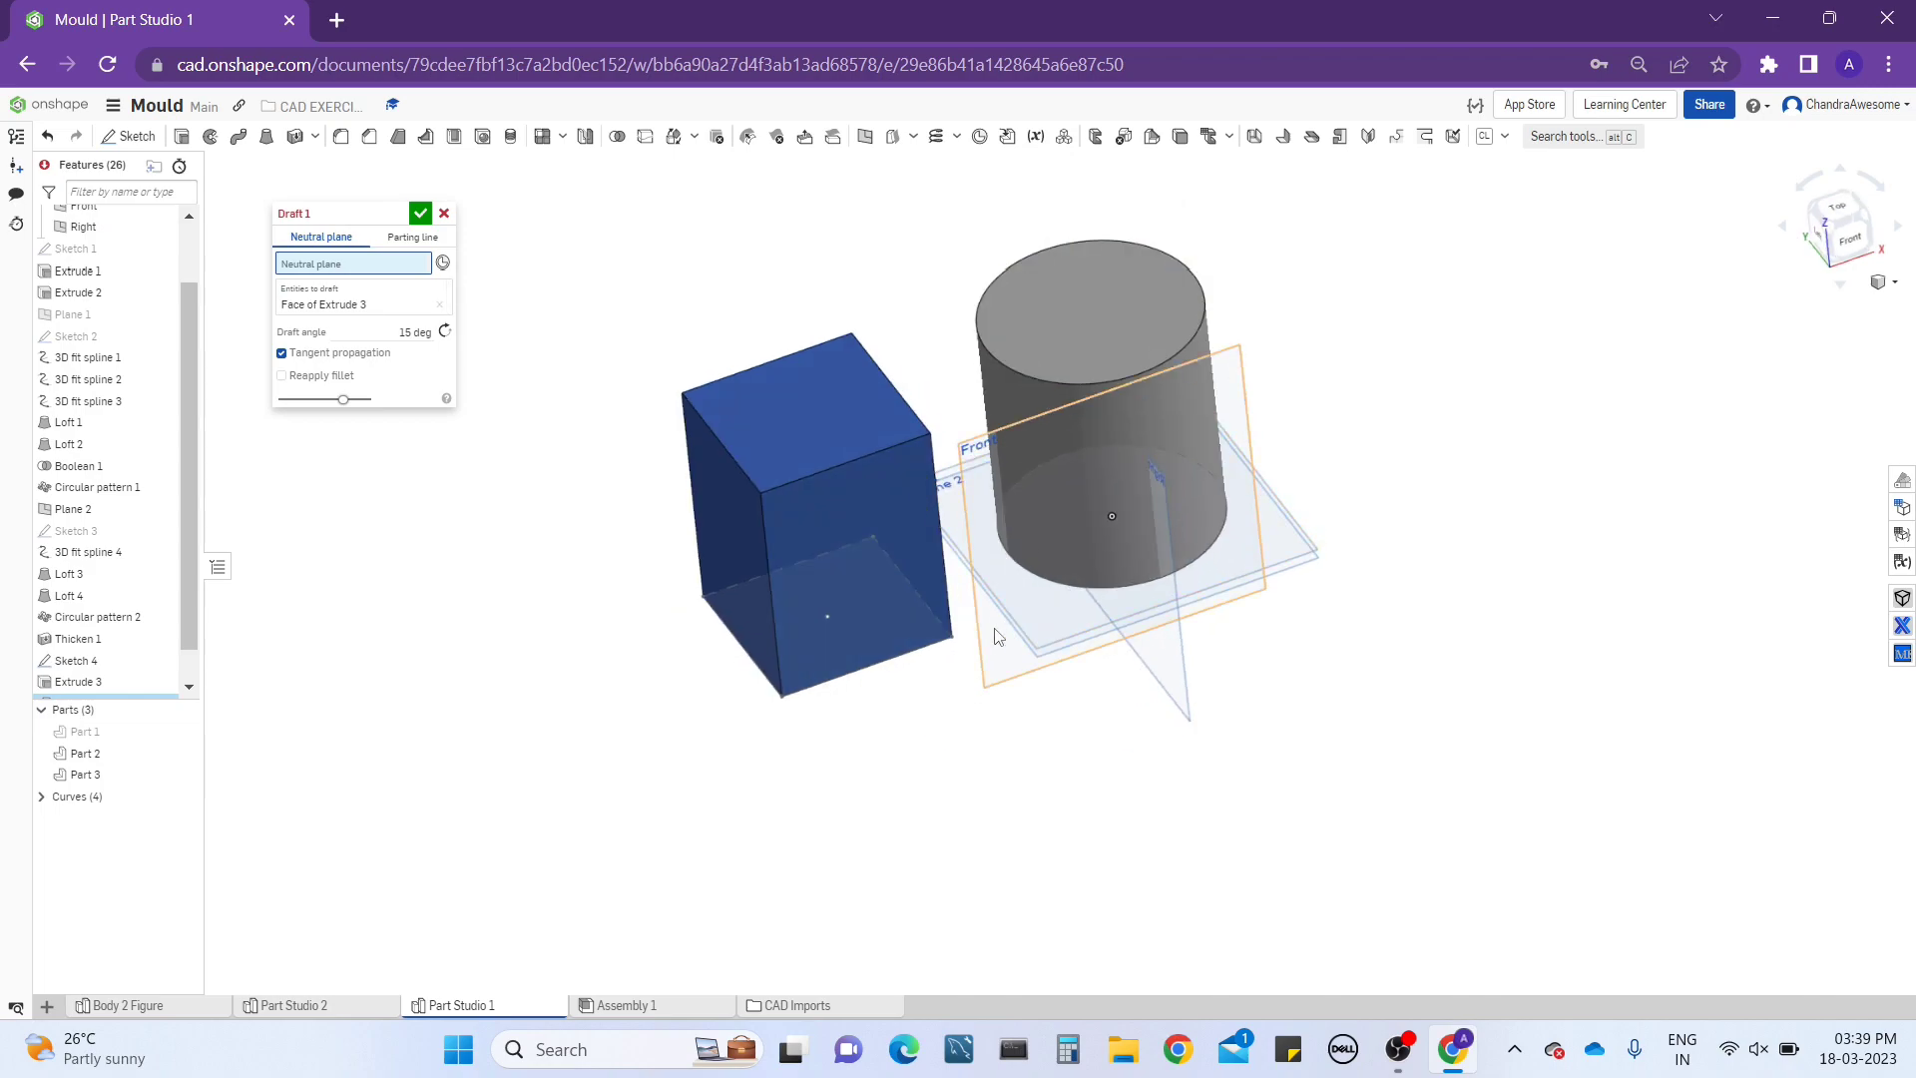
{"action": "left_click", "coordinate": [995, 661]}
{"action": "mouse_move", "coordinate": [781, 461]}
{"action": "right_mouse_down"}
{"action": "mouse_move", "coordinate": [825, 589]}
{"action": "mouse_move", "coordinate": [795, 582]}
{"action": "mouse_move", "coordinate": [798, 423]}
{"action": "mouse_move", "coordinate": [758, 462]}
{"action": "right_mouse_up"}
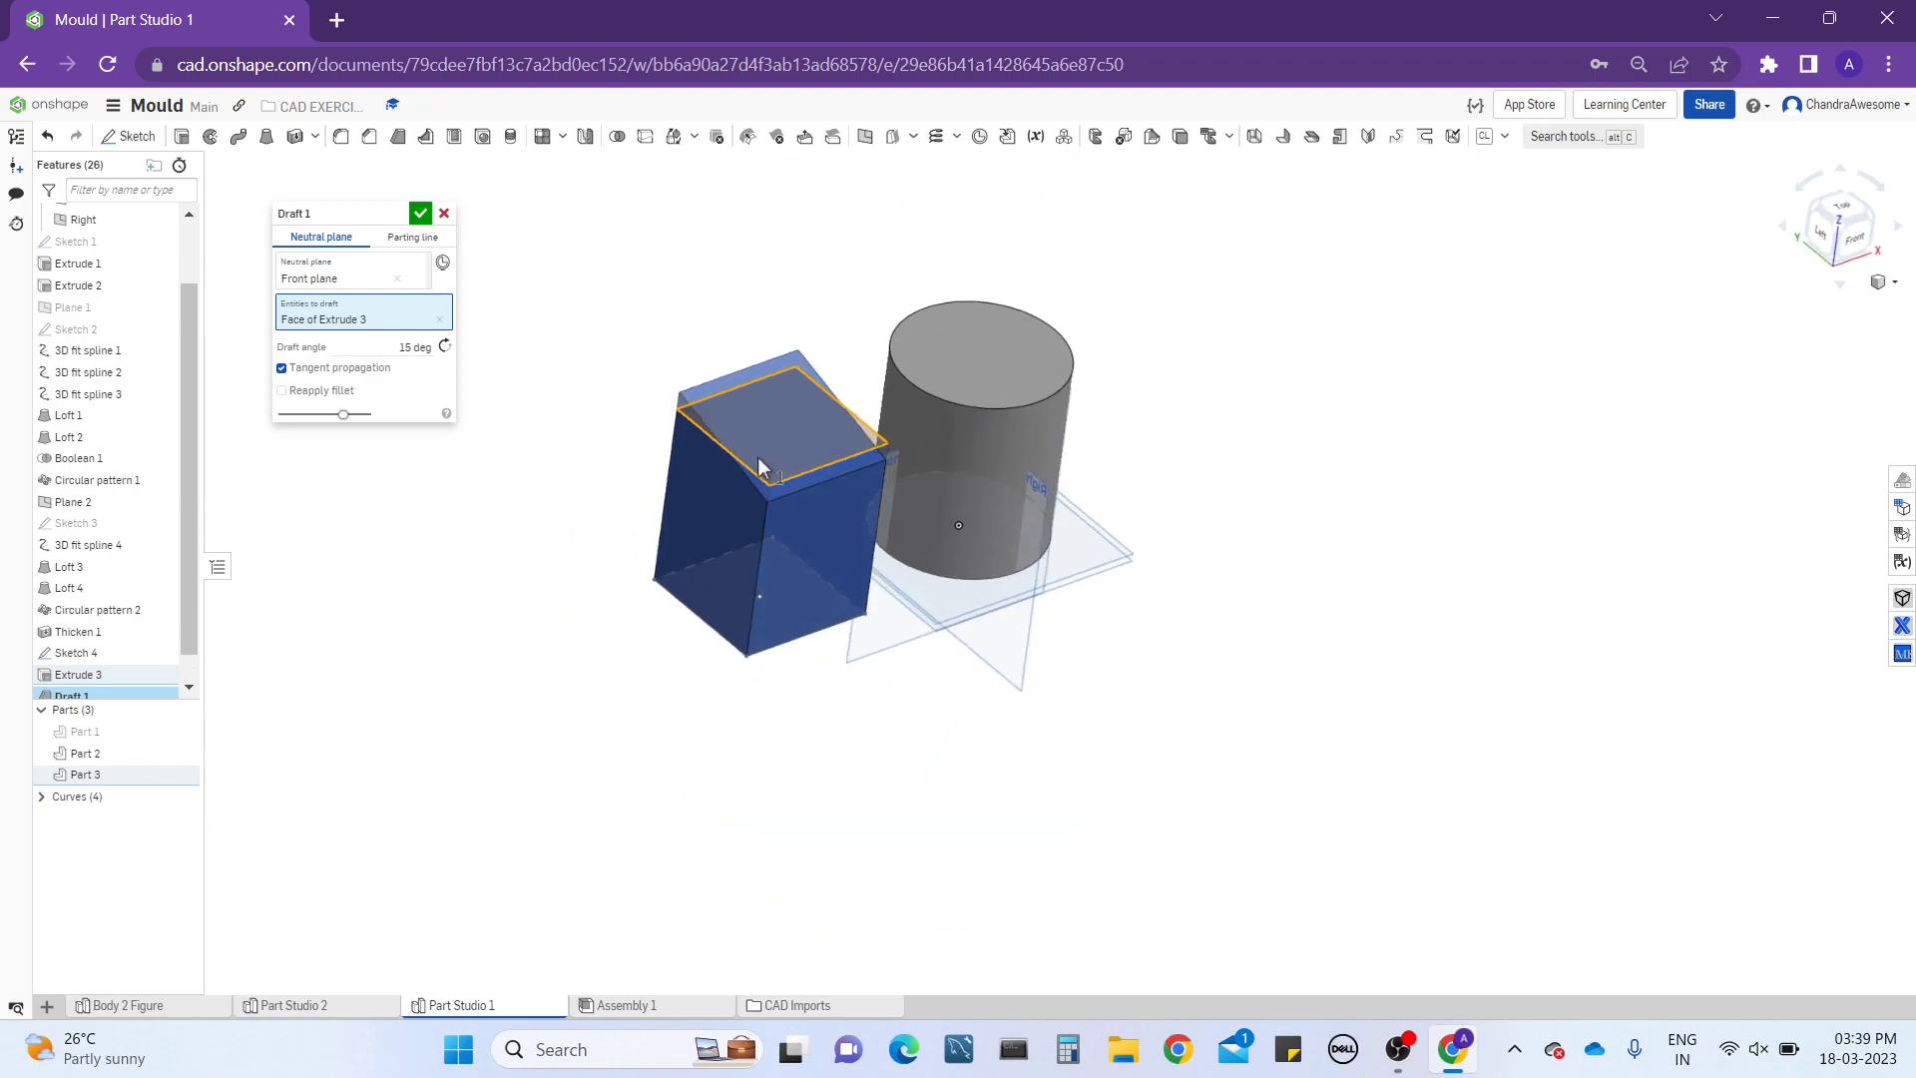
{"action": "scroll", "coordinate": [903, 643], "scroll_direction": "up", "scroll_amount": 4}
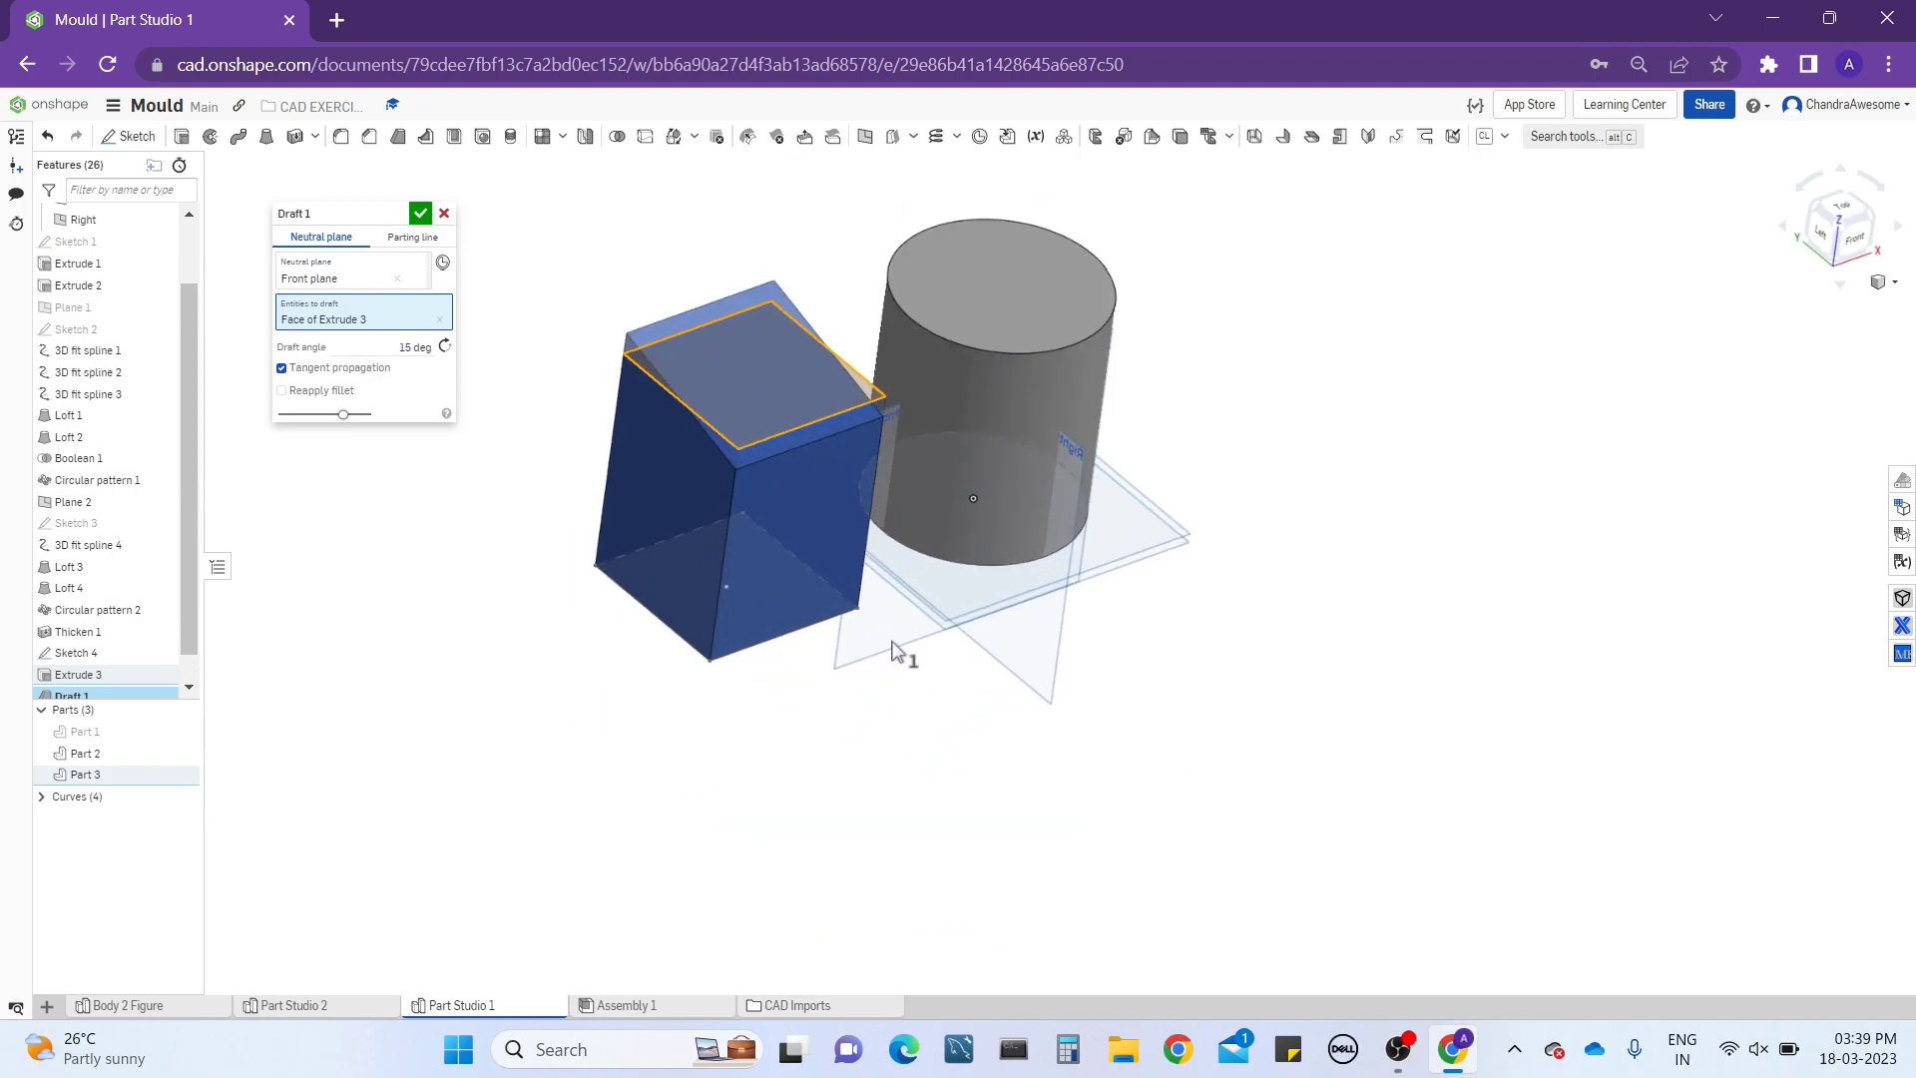
{"action": "right_click_drag", "start_coordinate": [940, 624], "coordinate": [973, 733]}
{"action": "key", "text": "shift+7"}
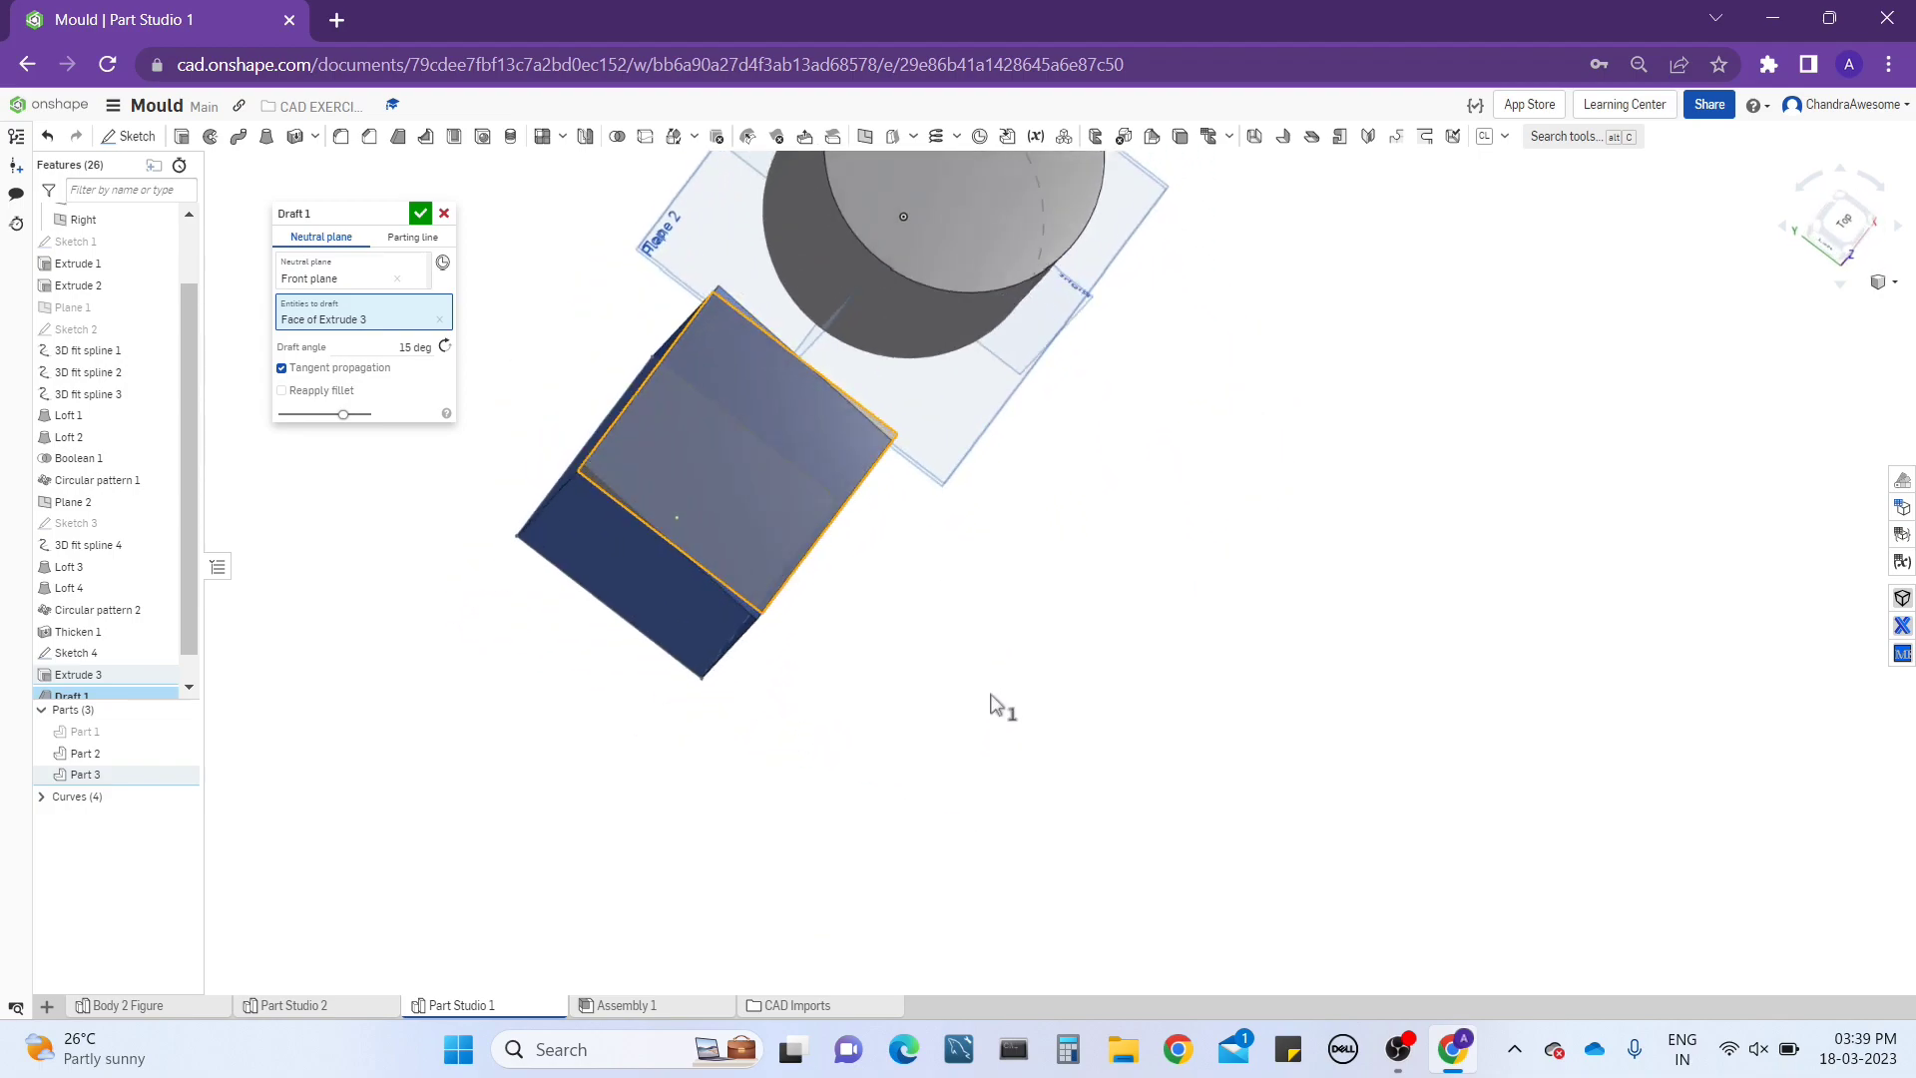
{"action": "left_click", "coordinate": [420, 213]}
Delete the draft feature applied to the block's top face.
{"action": "right_click_drag", "start_coordinate": [764, 437], "coordinate": [741, 496]}
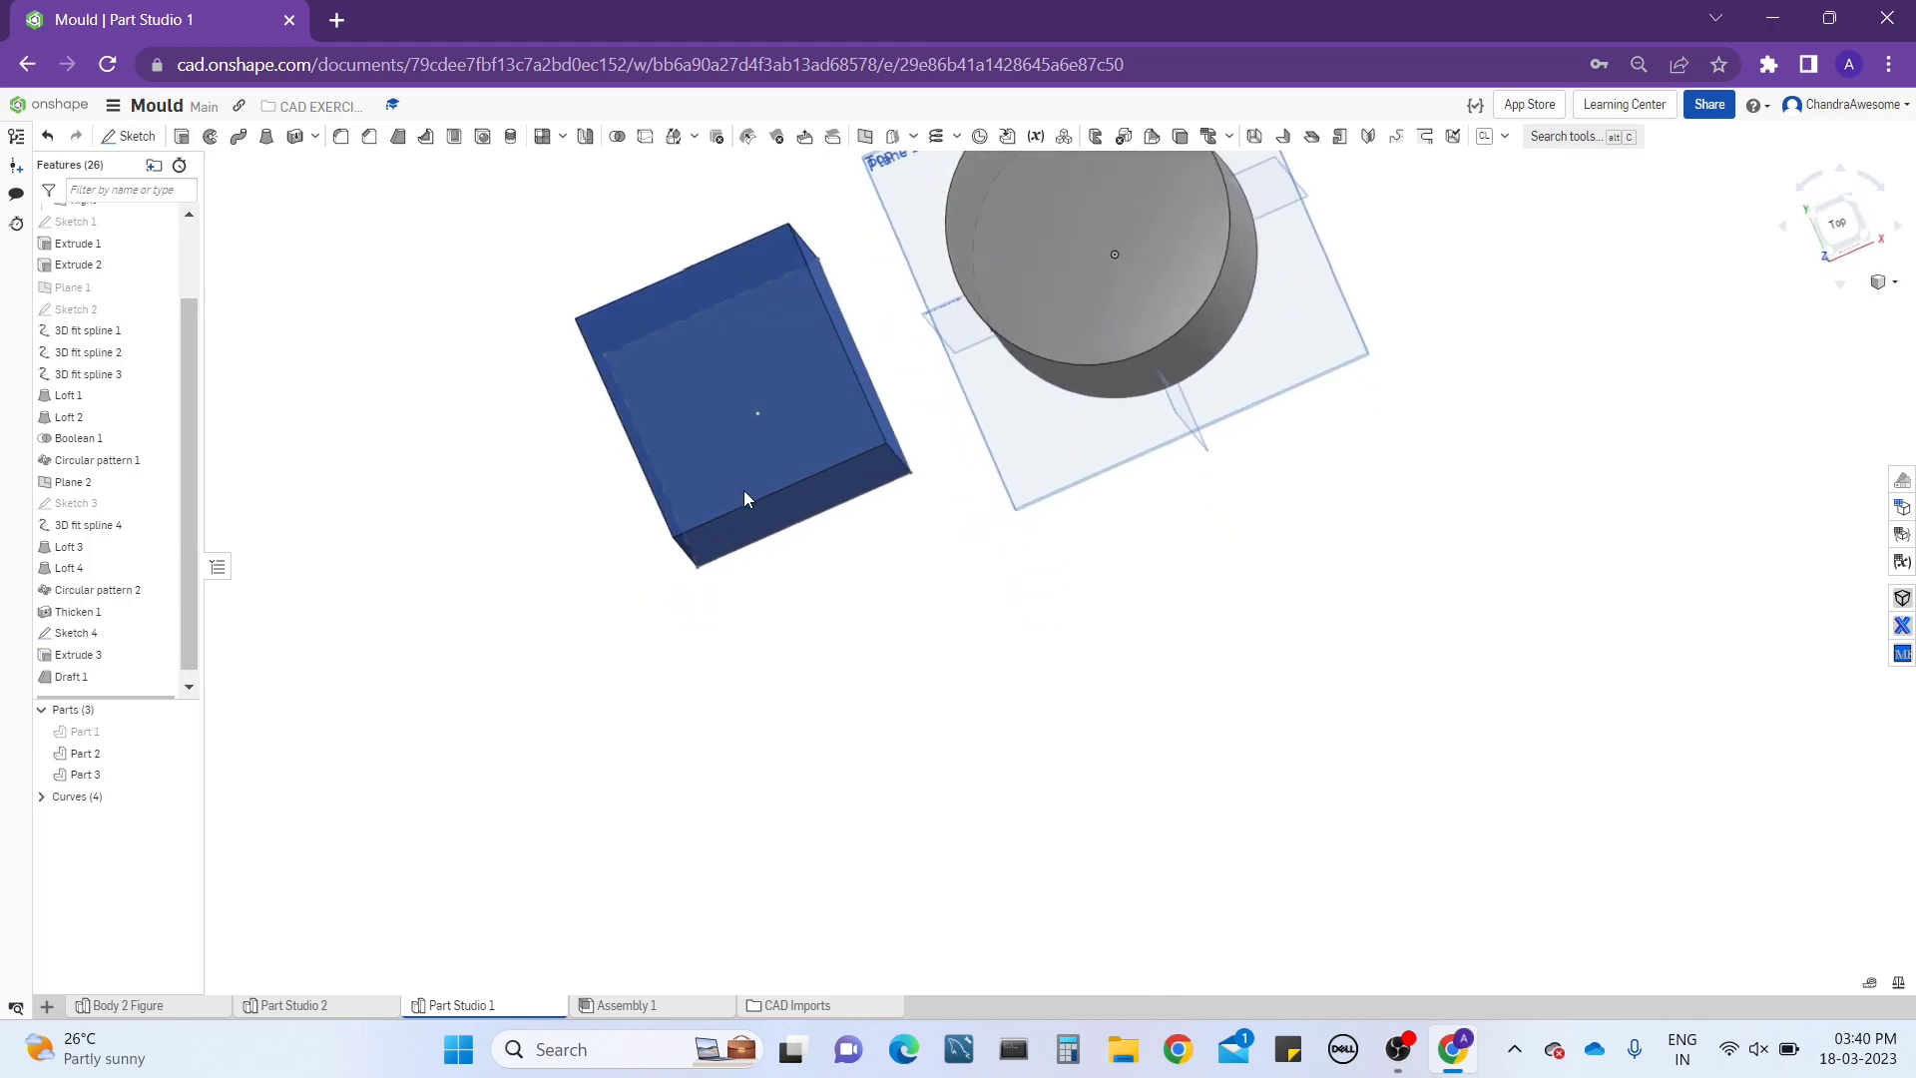
{"action": "key", "text": "shift+7"}
{"action": "right_click", "coordinate": [122, 680]}
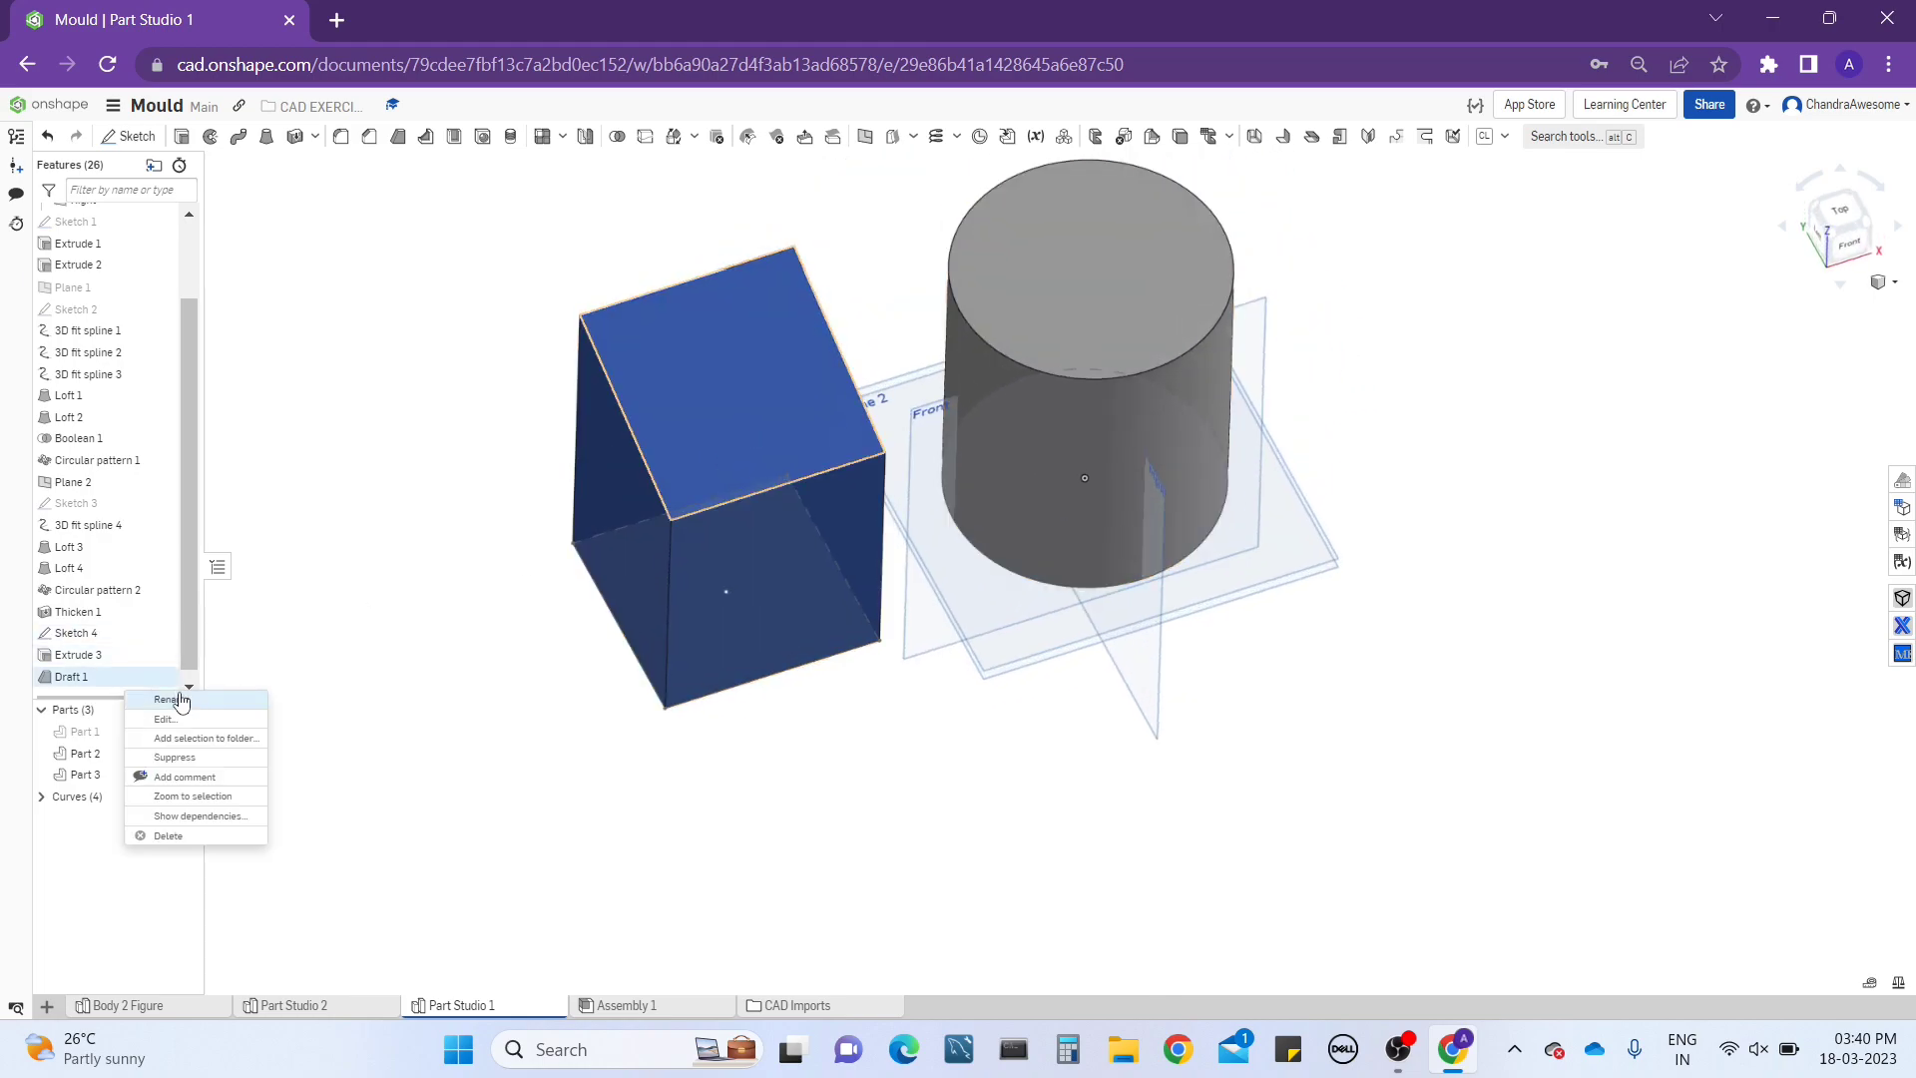
{"action": "left_click", "coordinate": [179, 718]}
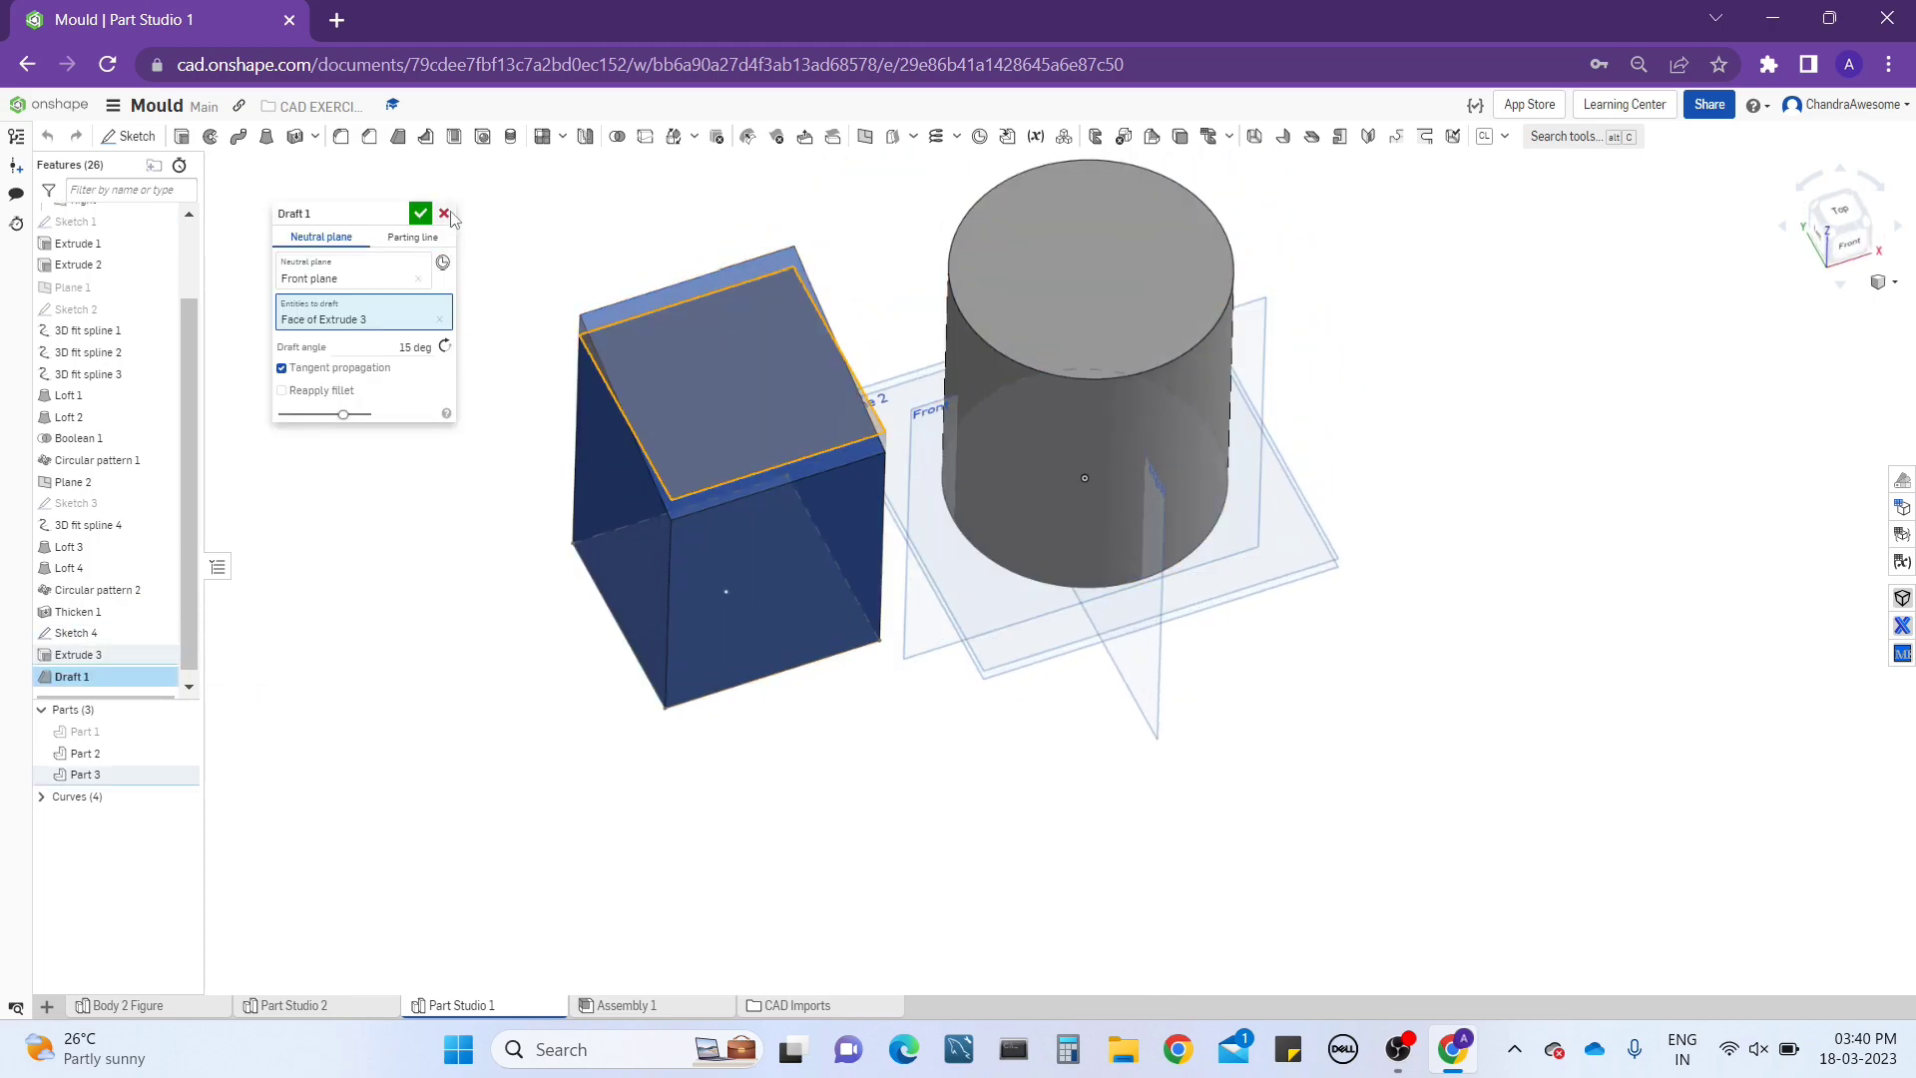
{"action": "left_click", "coordinate": [444, 214]}
{"action": "right_click", "coordinate": [118, 679]}
{"action": "left_click", "coordinate": [160, 840]}
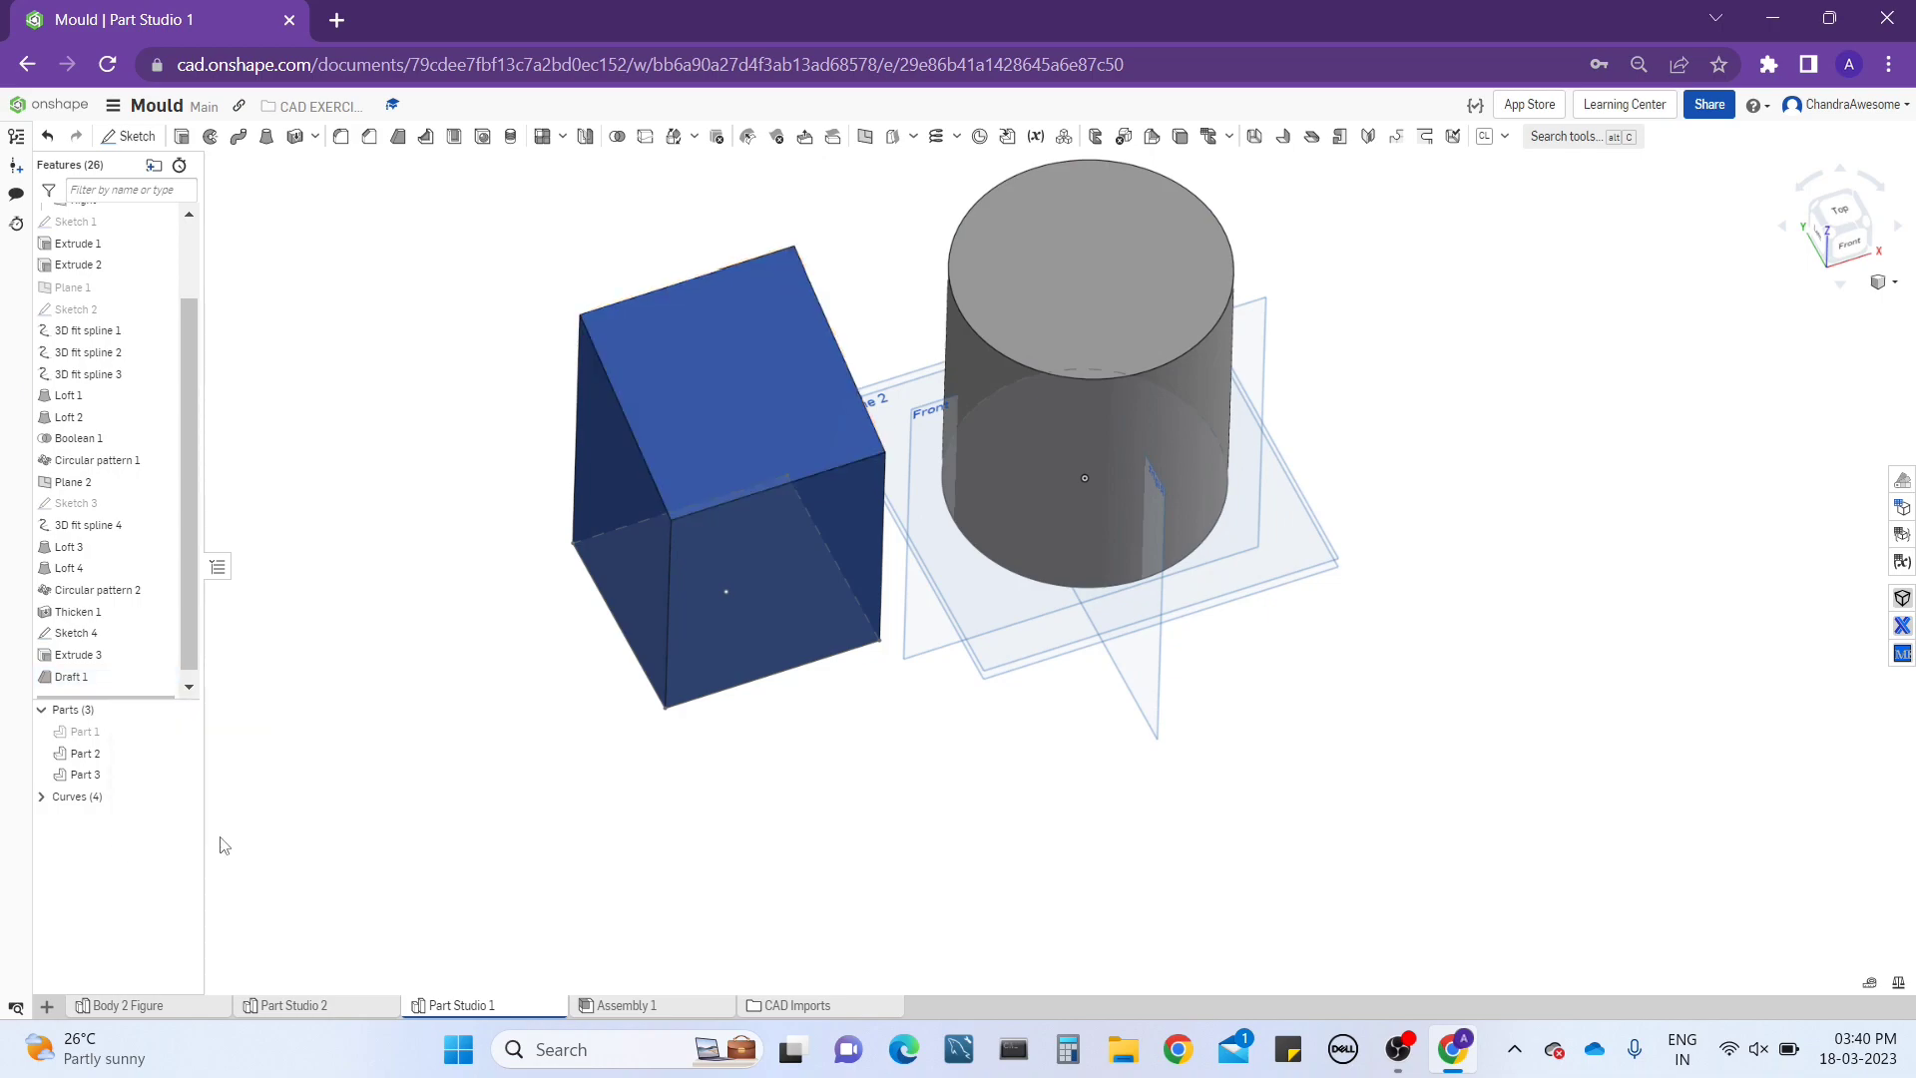
Fillet the edges around the block's top face with a 0.2 in radius.
{"action": "left_click", "coordinate": [369, 137]}
{"action": "left_click", "coordinate": [444, 214]}
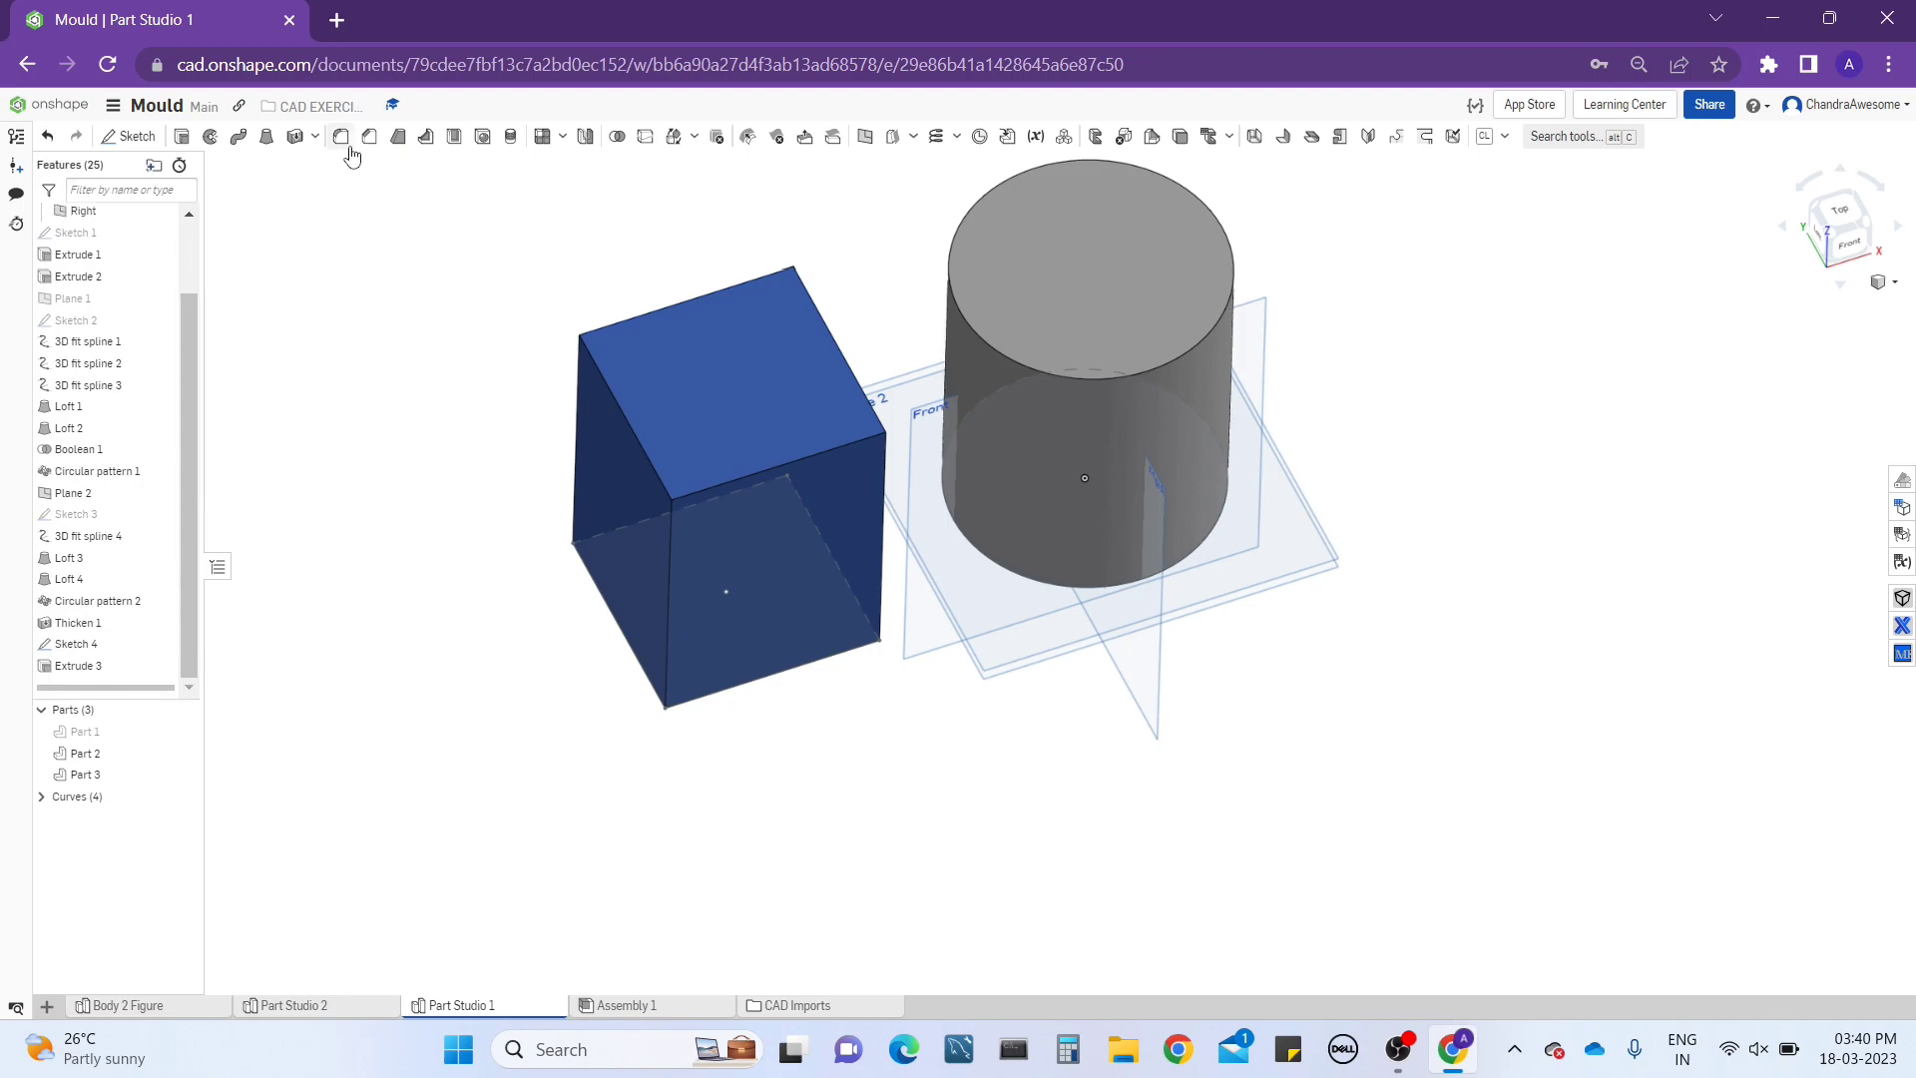
{"action": "left_click", "coordinate": [341, 136]}
{"action": "left_click", "coordinate": [629, 381]}
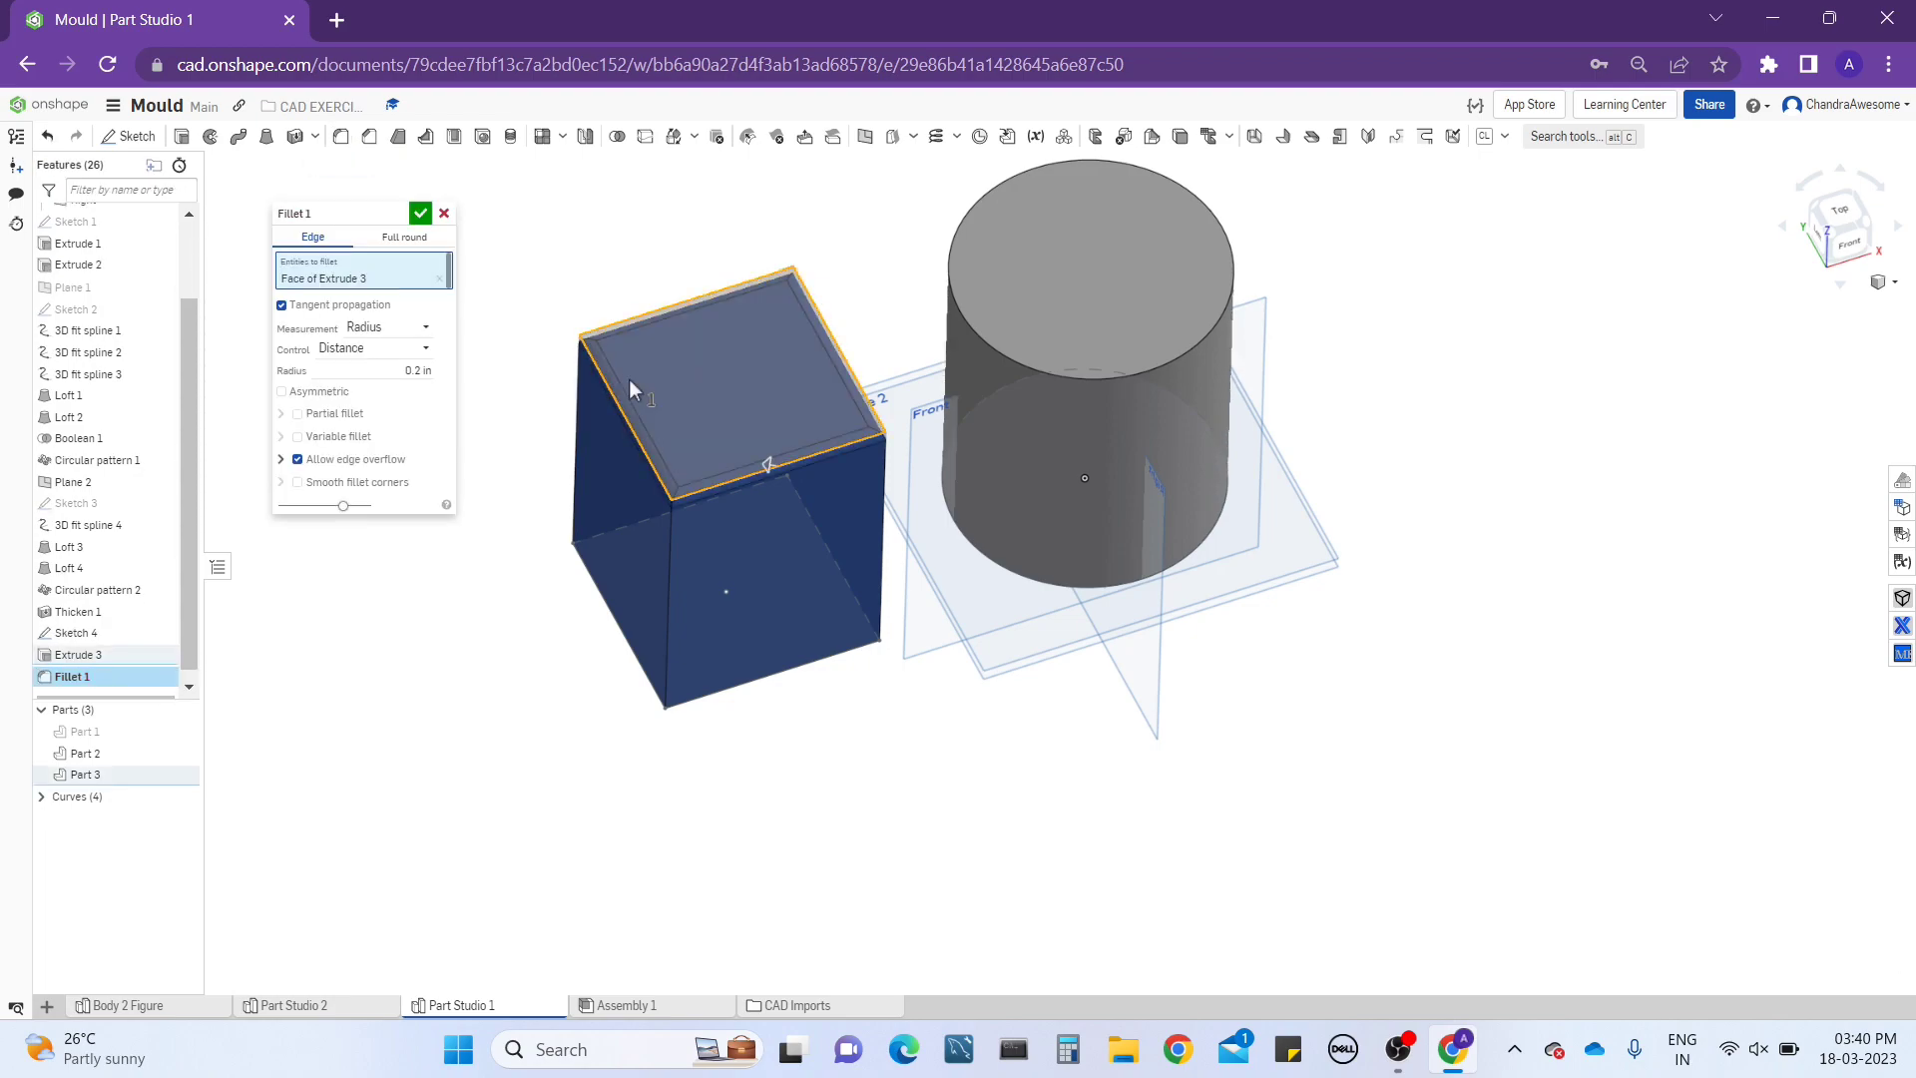
{"action": "left_click", "coordinate": [419, 216]}
Draft the filleted block's top face at 15 degrees, using the Front plane as the neutral plane.
{"action": "left_click", "coordinate": [399, 138]}
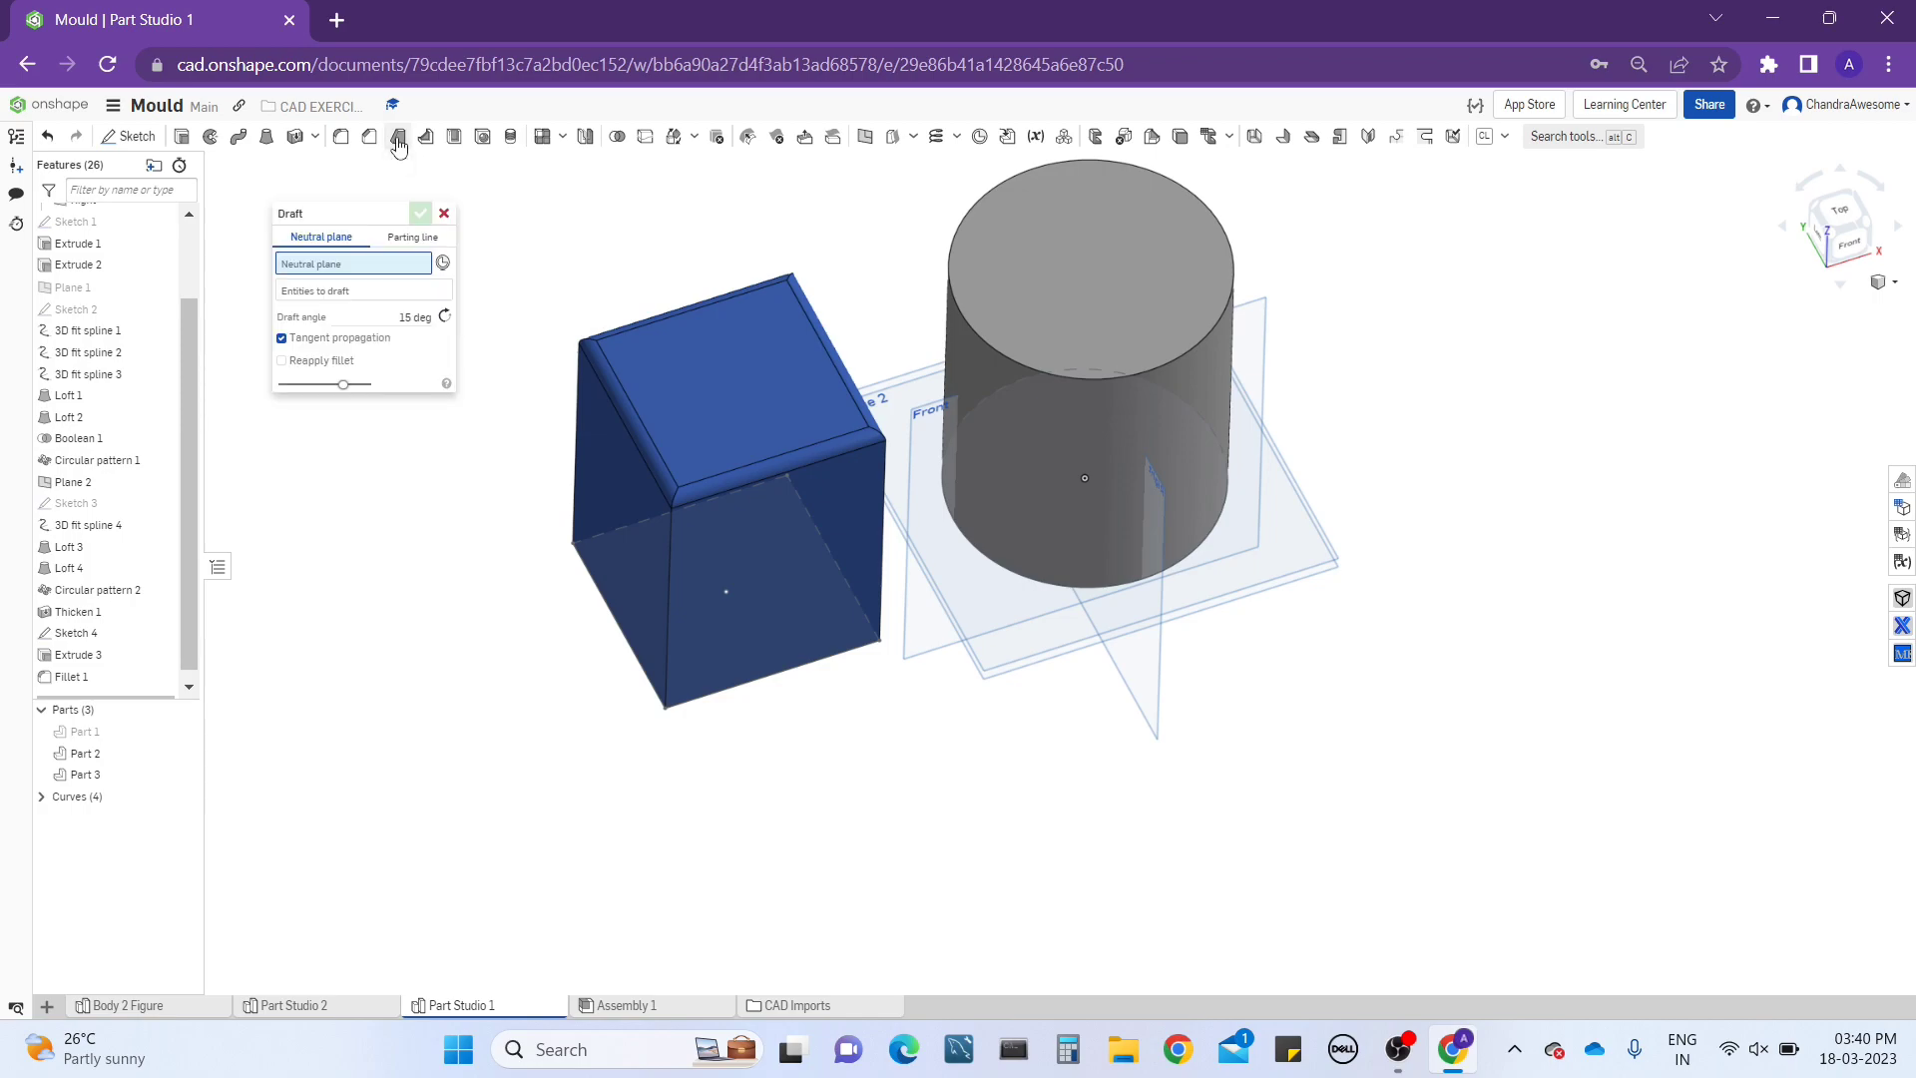
{"action": "left_click", "coordinate": [720, 386]}
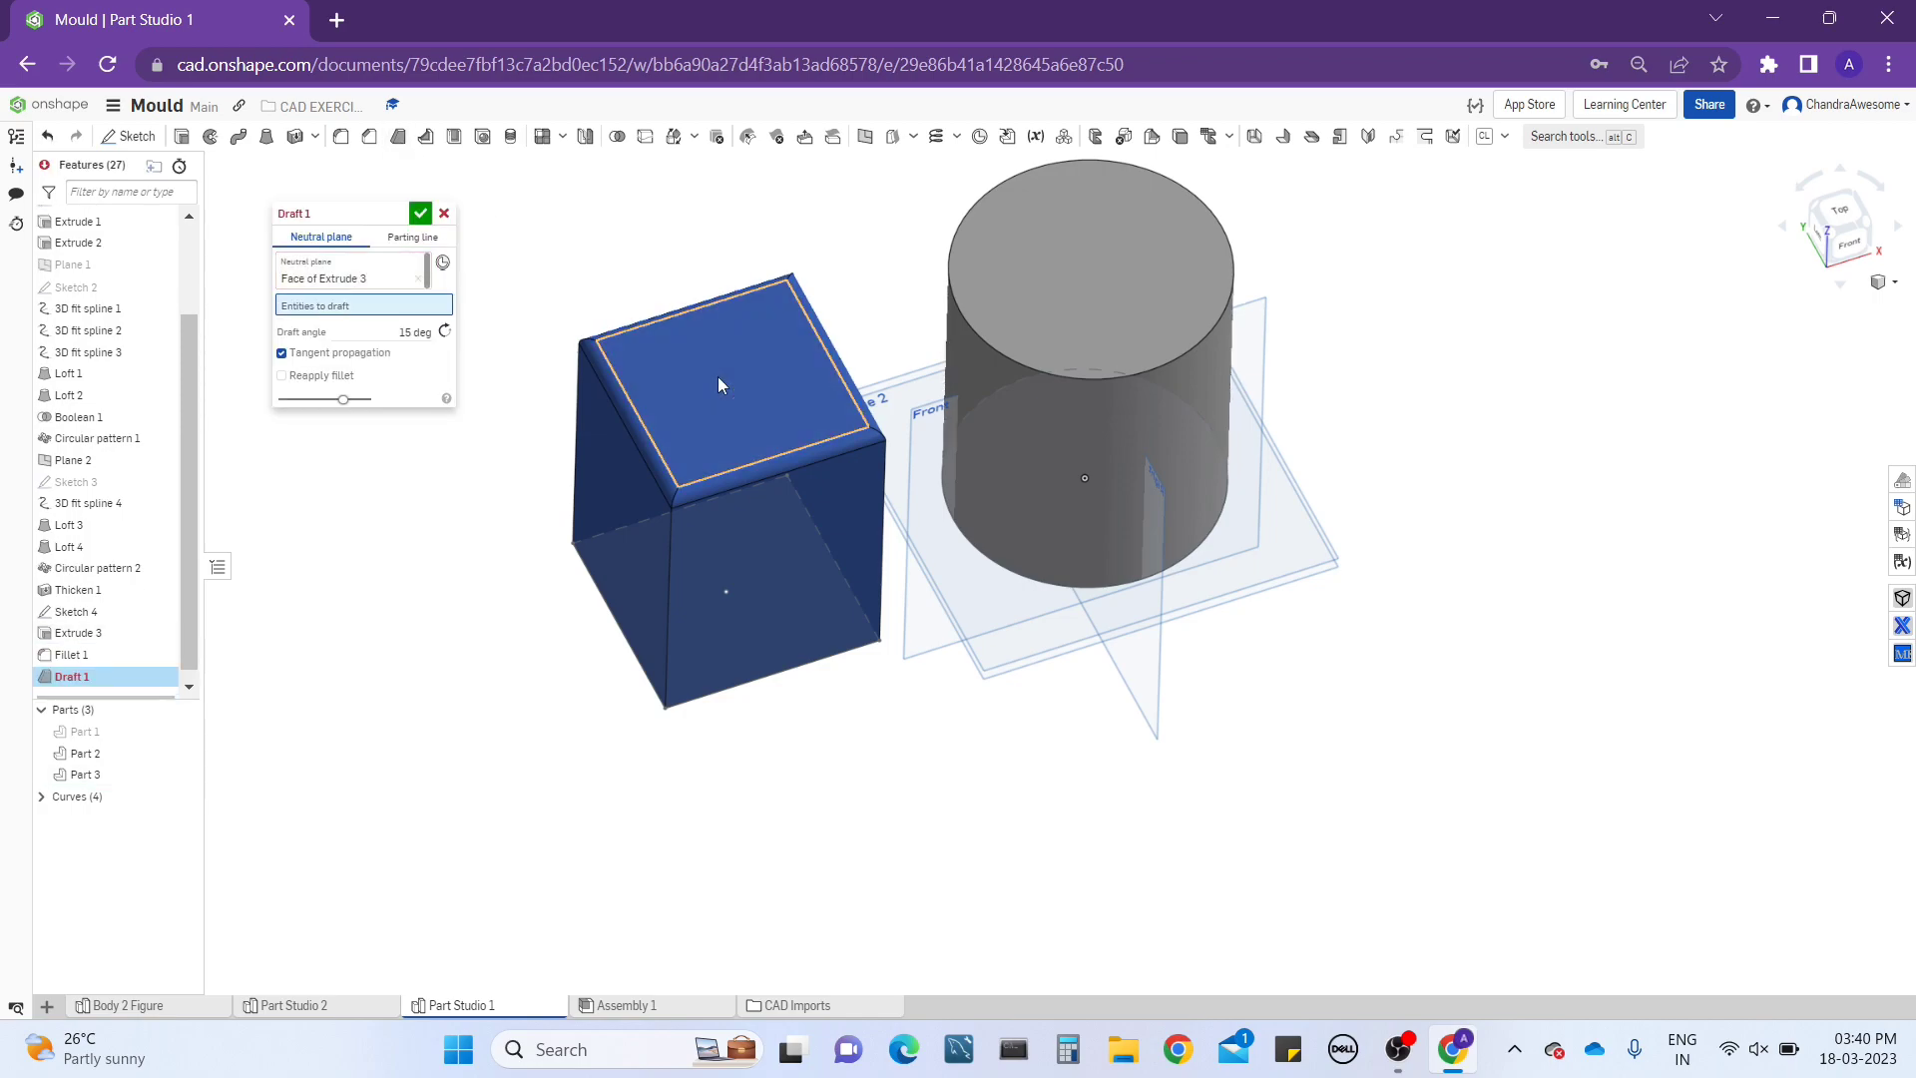
{"action": "left_click", "coordinate": [418, 279]}
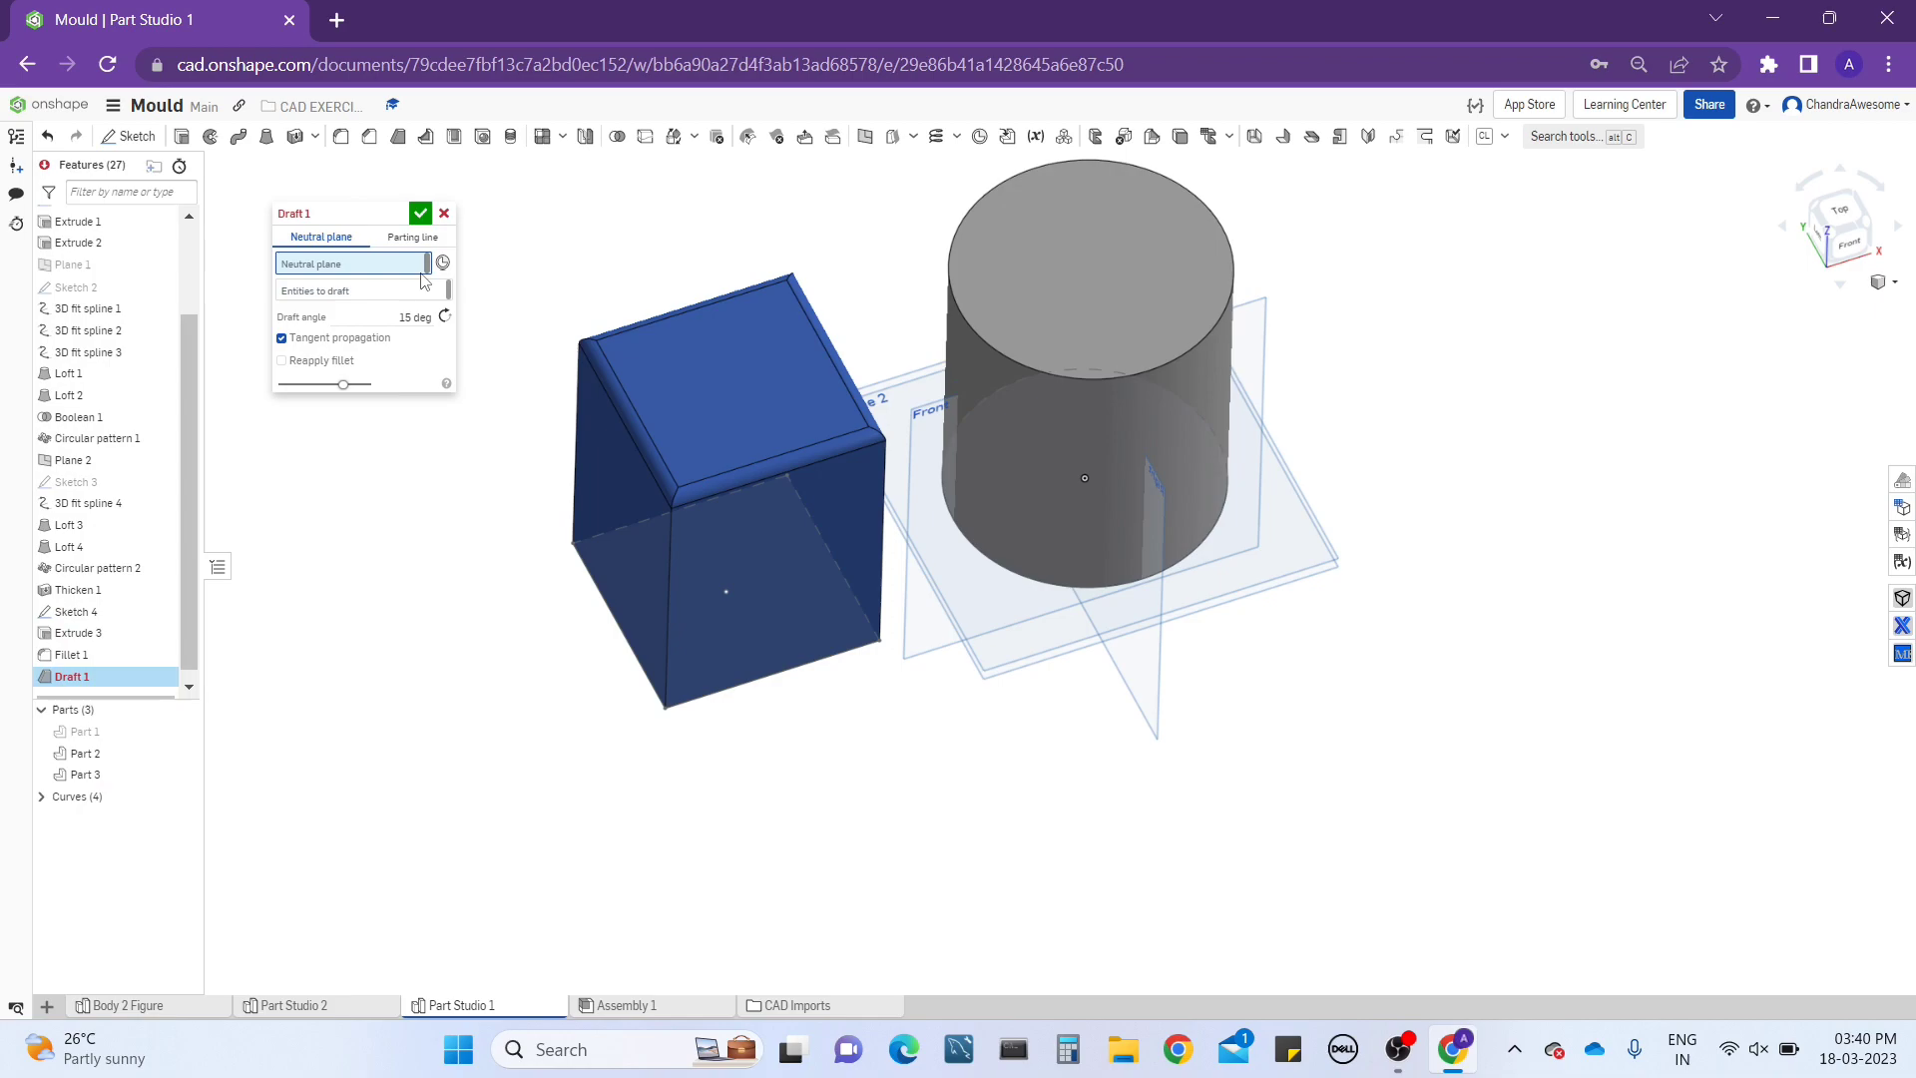
{"action": "right_click_drag", "start_coordinate": [768, 415], "coordinate": [851, 370]}
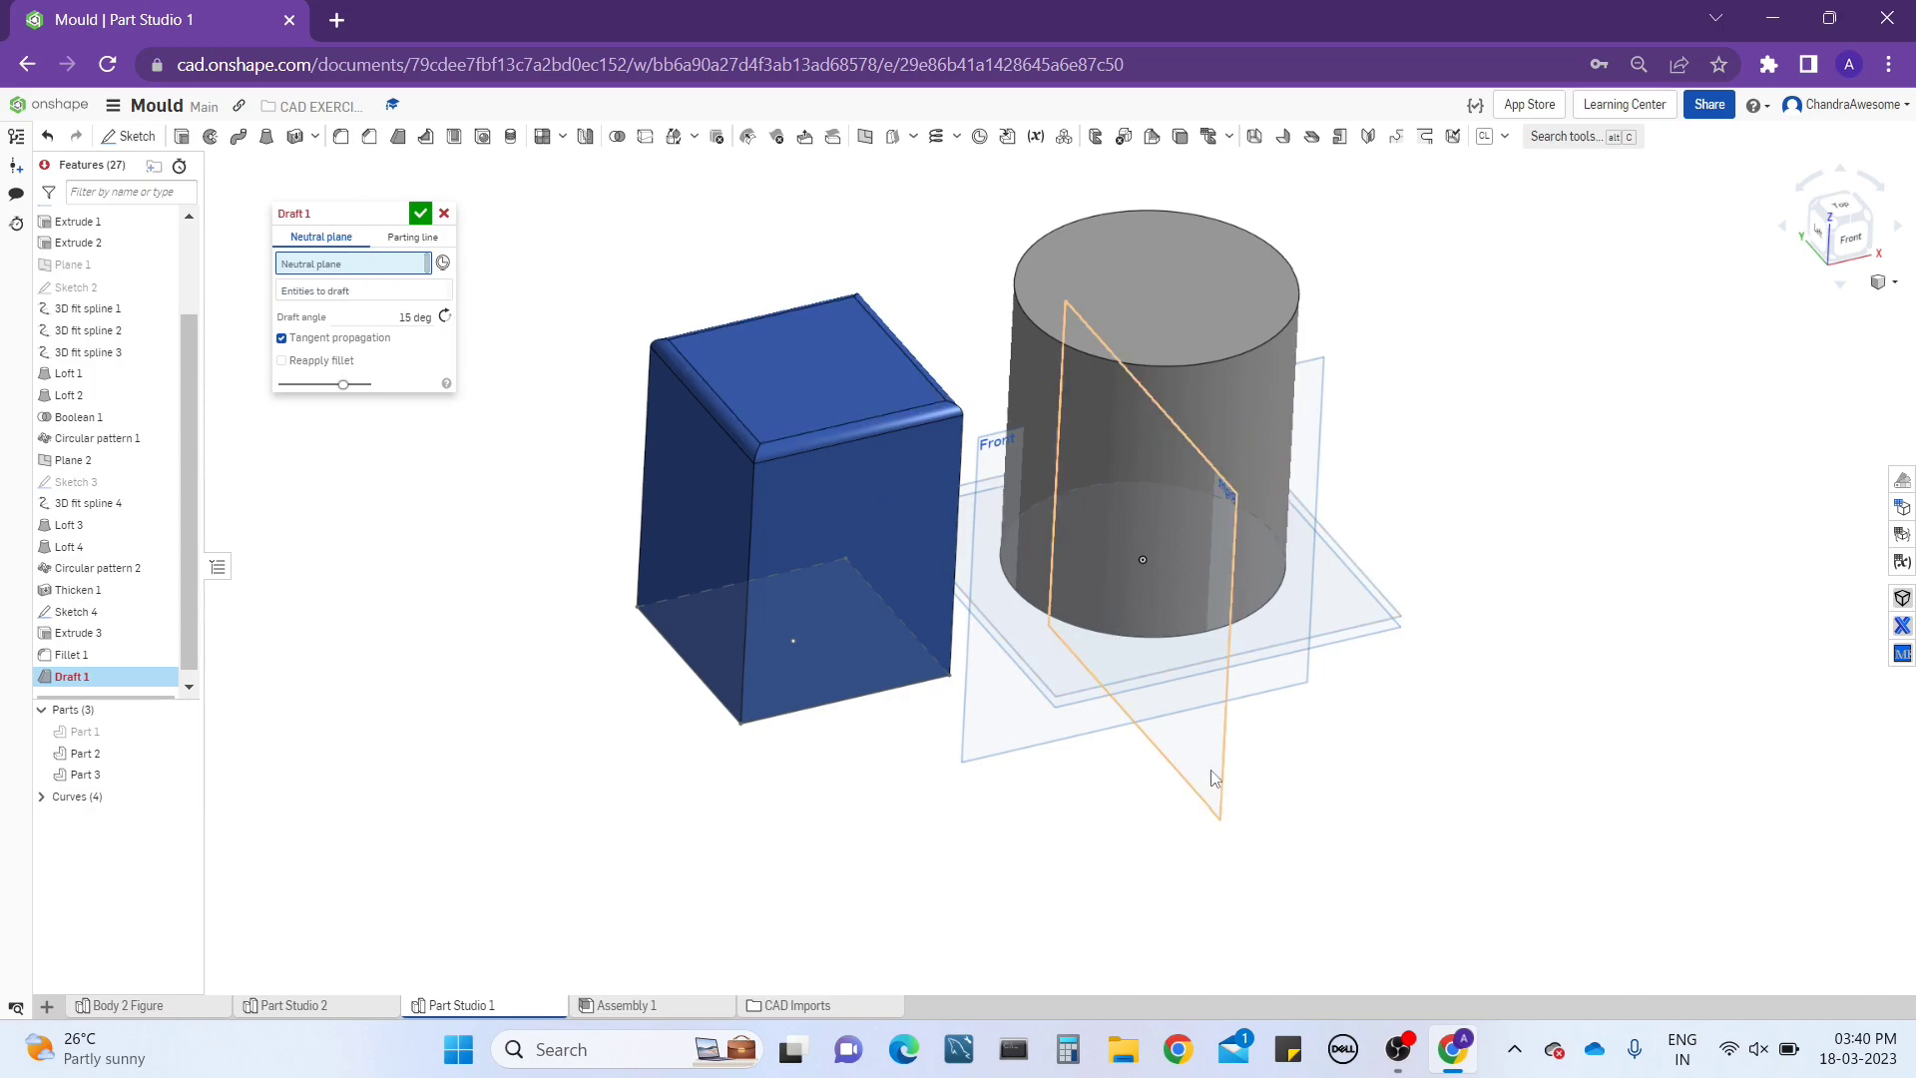
{"action": "left_click", "coordinate": [1063, 739]}
{"action": "left_click", "coordinate": [864, 398]}
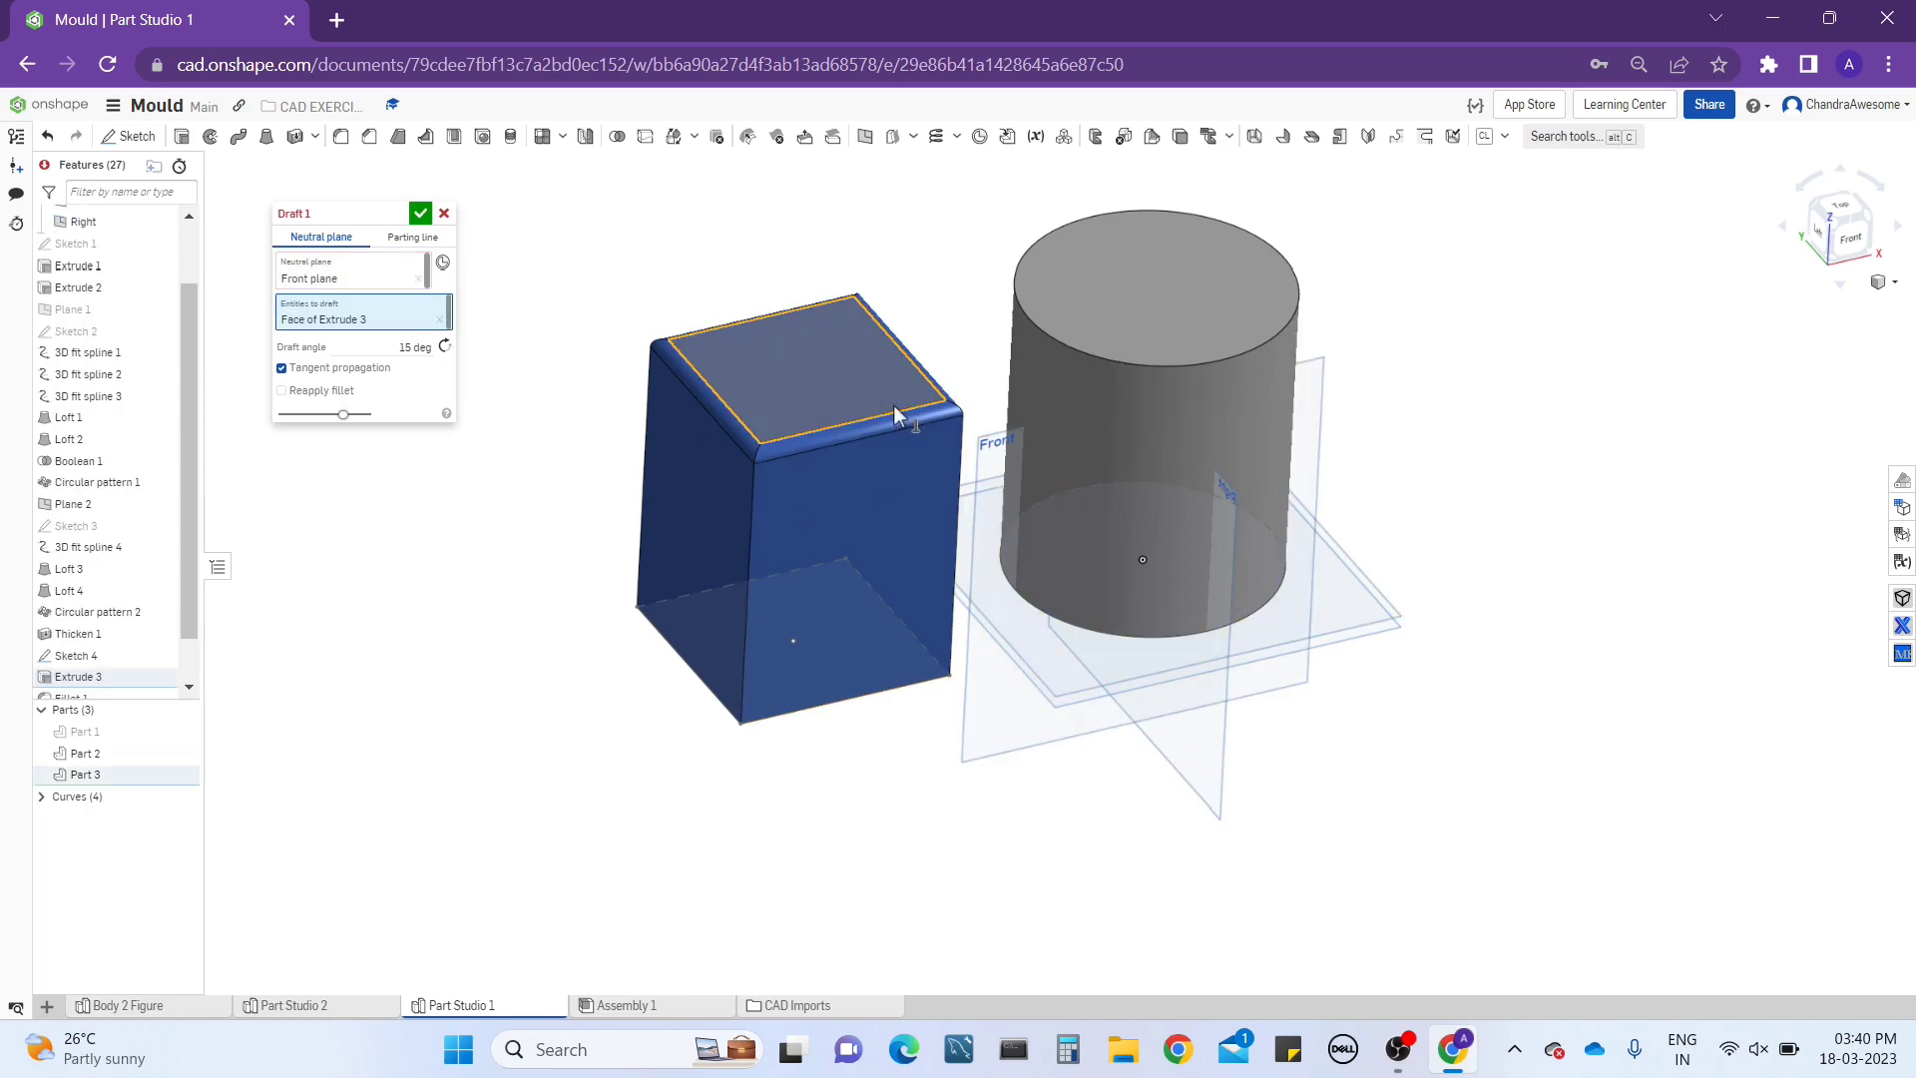
Turn on fillet reapplication for the block's draft and set the draft angle to 8 degrees.
{"action": "right_click_drag", "start_coordinate": [852, 391], "coordinate": [808, 498]}
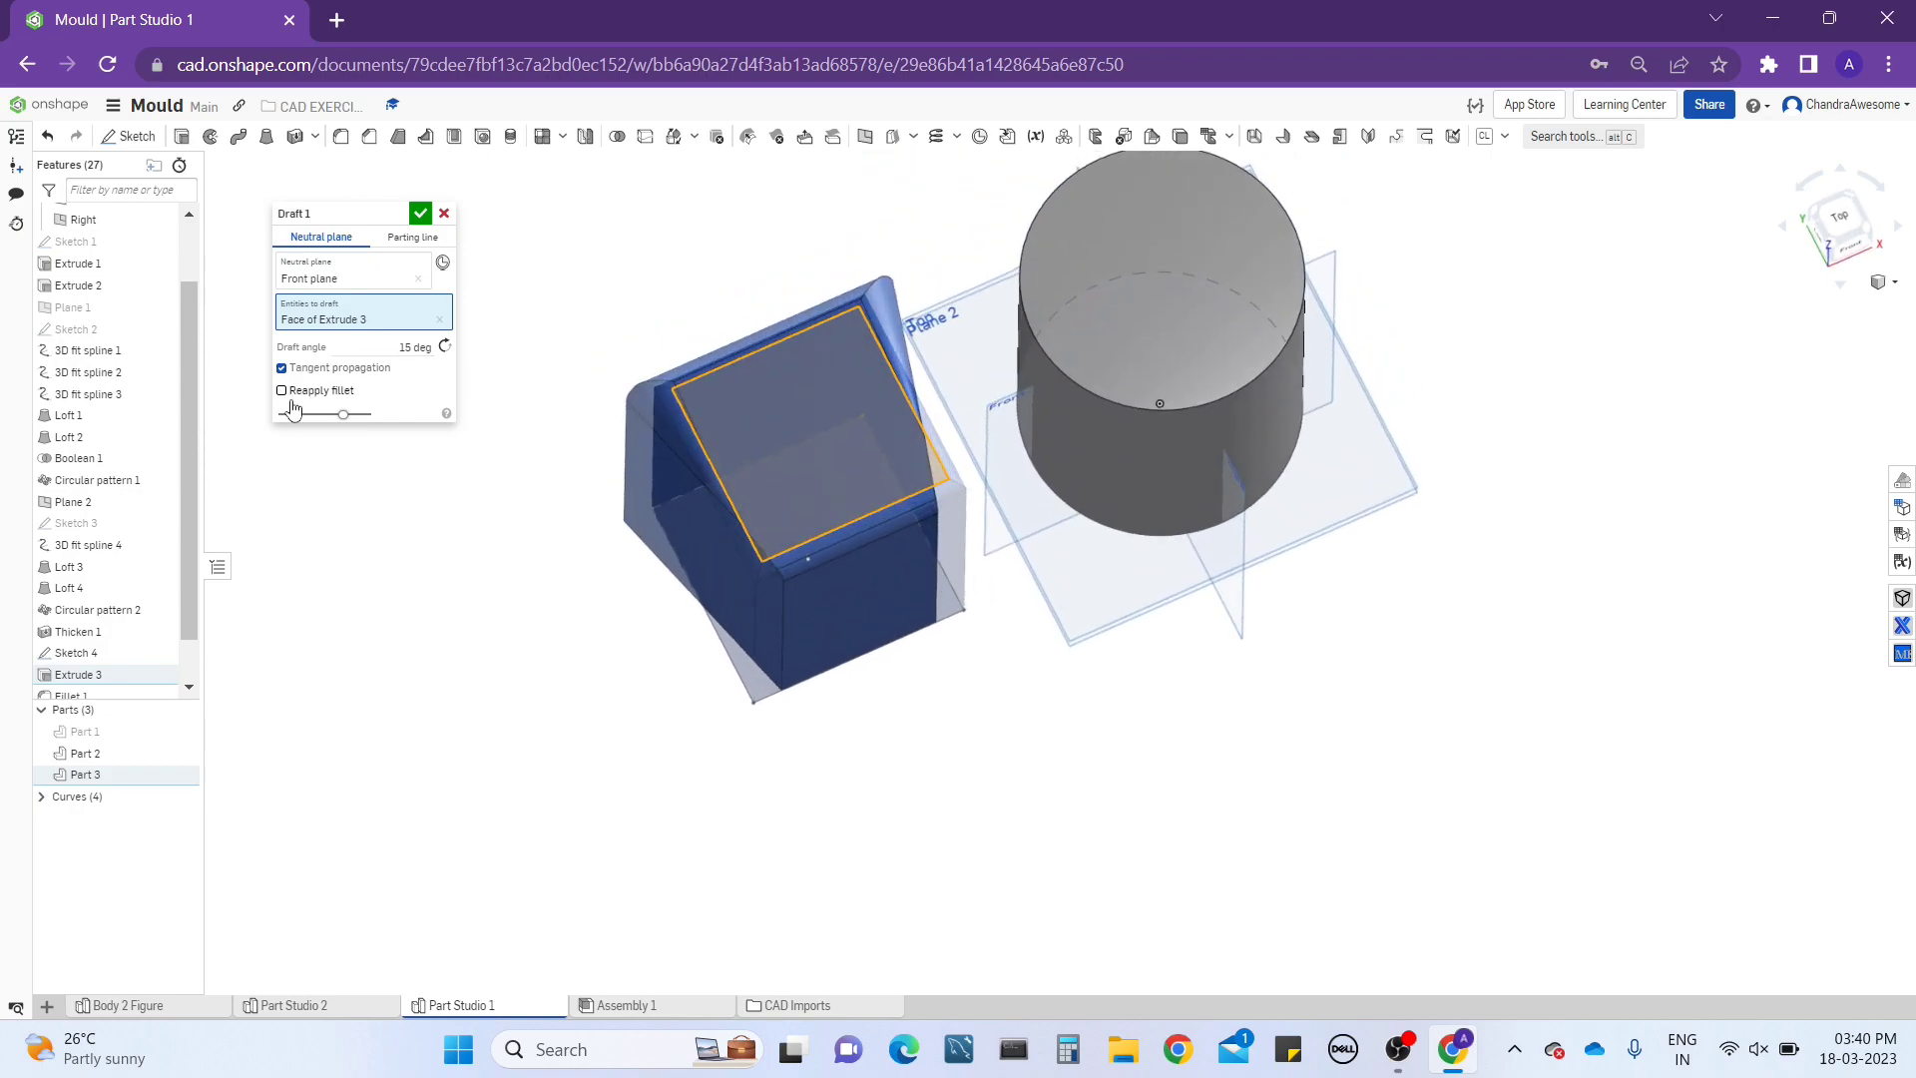
{"action": "mouse_move", "coordinate": [739, 577]}
{"action": "right_mouse_down"}
{"action": "mouse_move", "coordinate": [821, 470]}
{"action": "mouse_move", "coordinate": [743, 540]}
{"action": "mouse_move", "coordinate": [727, 574]}
{"action": "mouse_move", "coordinate": [749, 589]}
{"action": "right_mouse_up"}
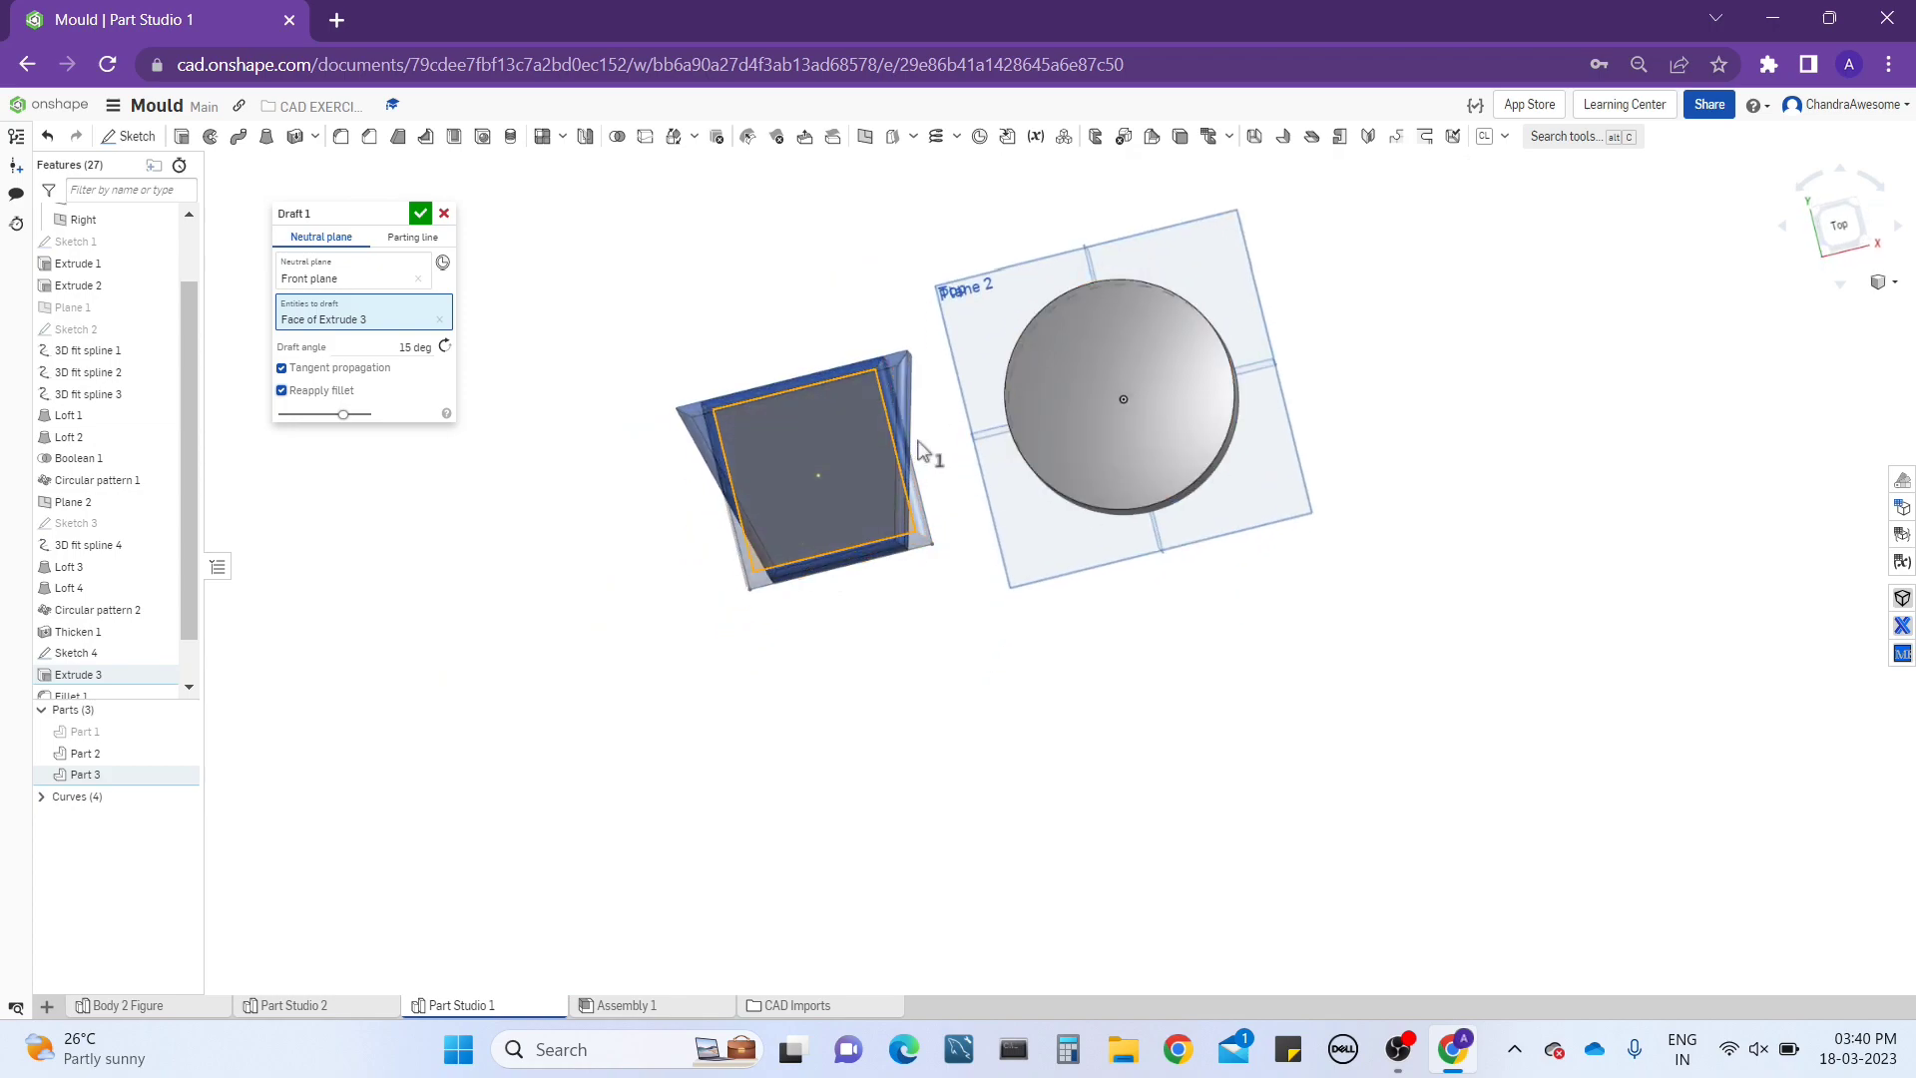
{"action": "scroll", "coordinate": [657, 425], "scroll_direction": "up", "scroll_amount": 2}
{"action": "right_click_drag", "start_coordinate": [656, 425], "coordinate": [731, 423]}
{"action": "left_click", "coordinate": [405, 346]}
{"action": "type", "text": "10"}
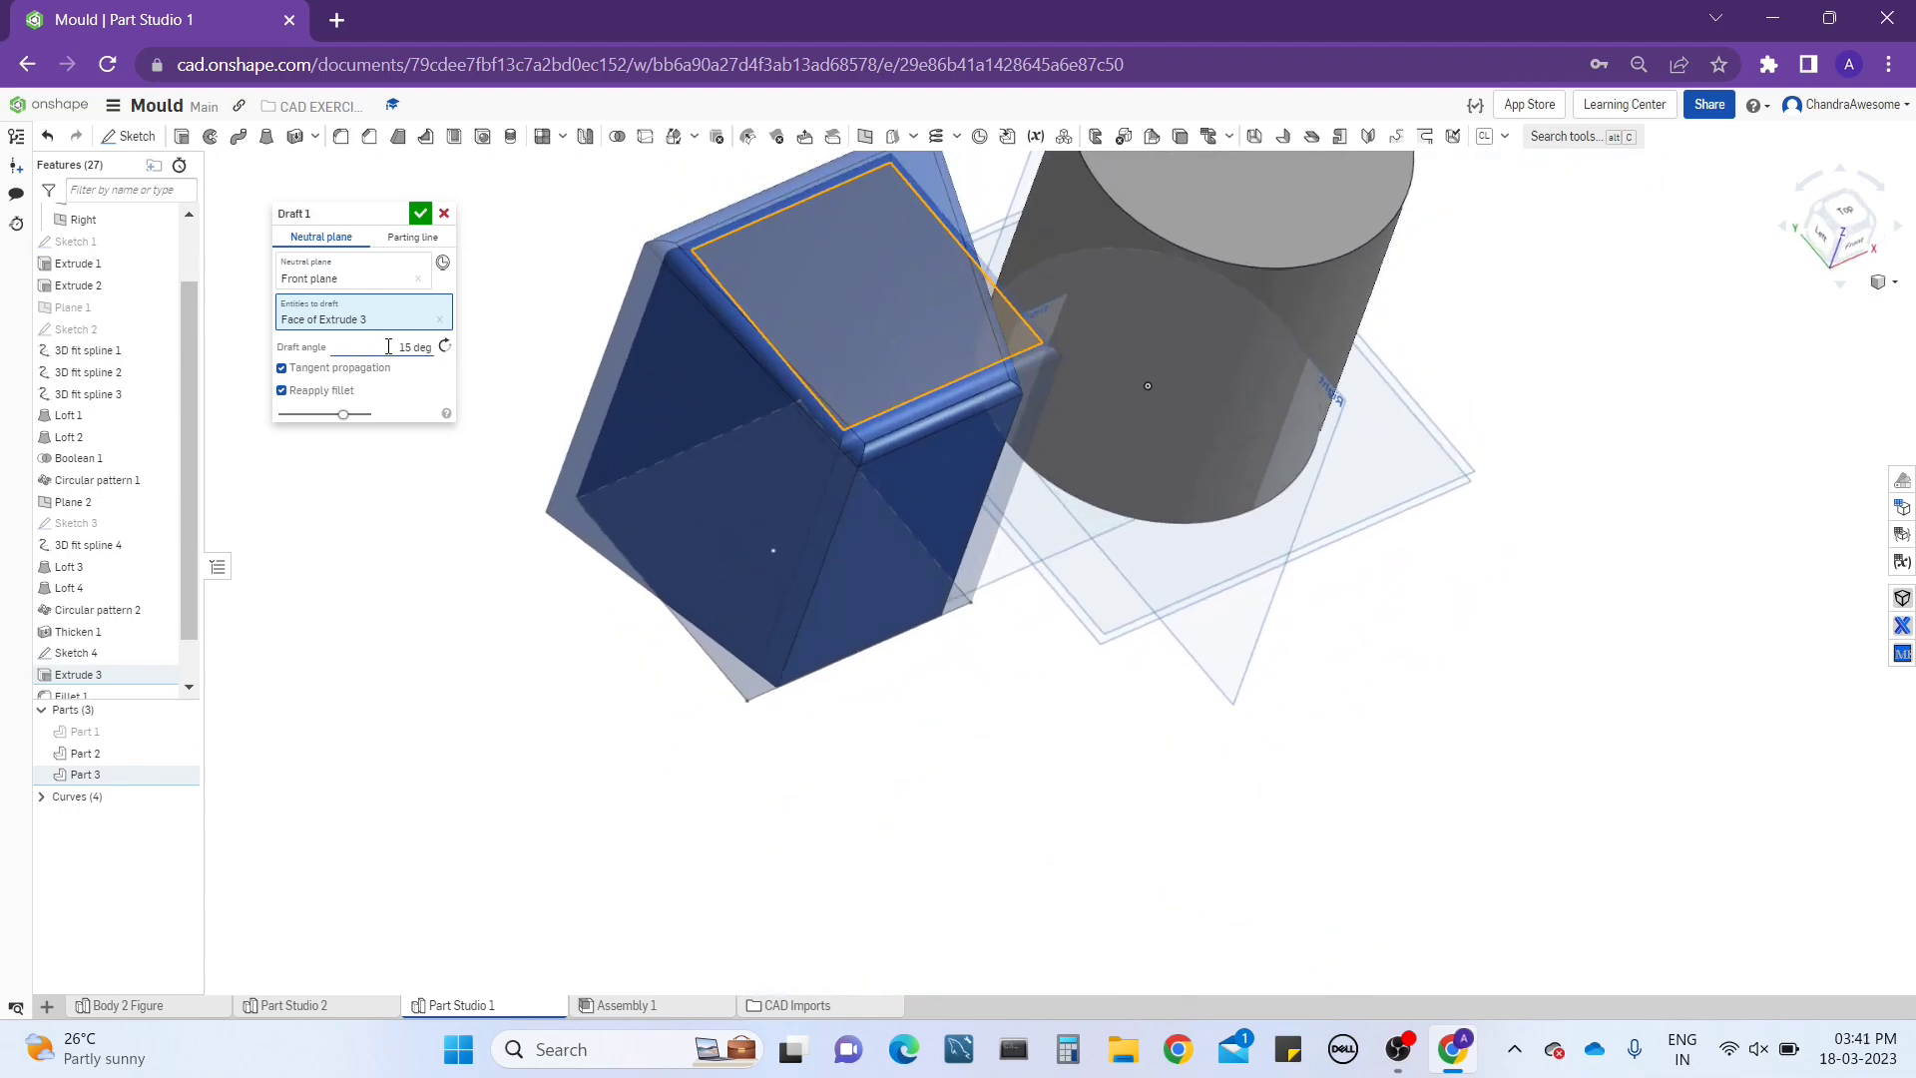
{"action": "type", "text": "8"}
{"action": "key", "text": "Return"}
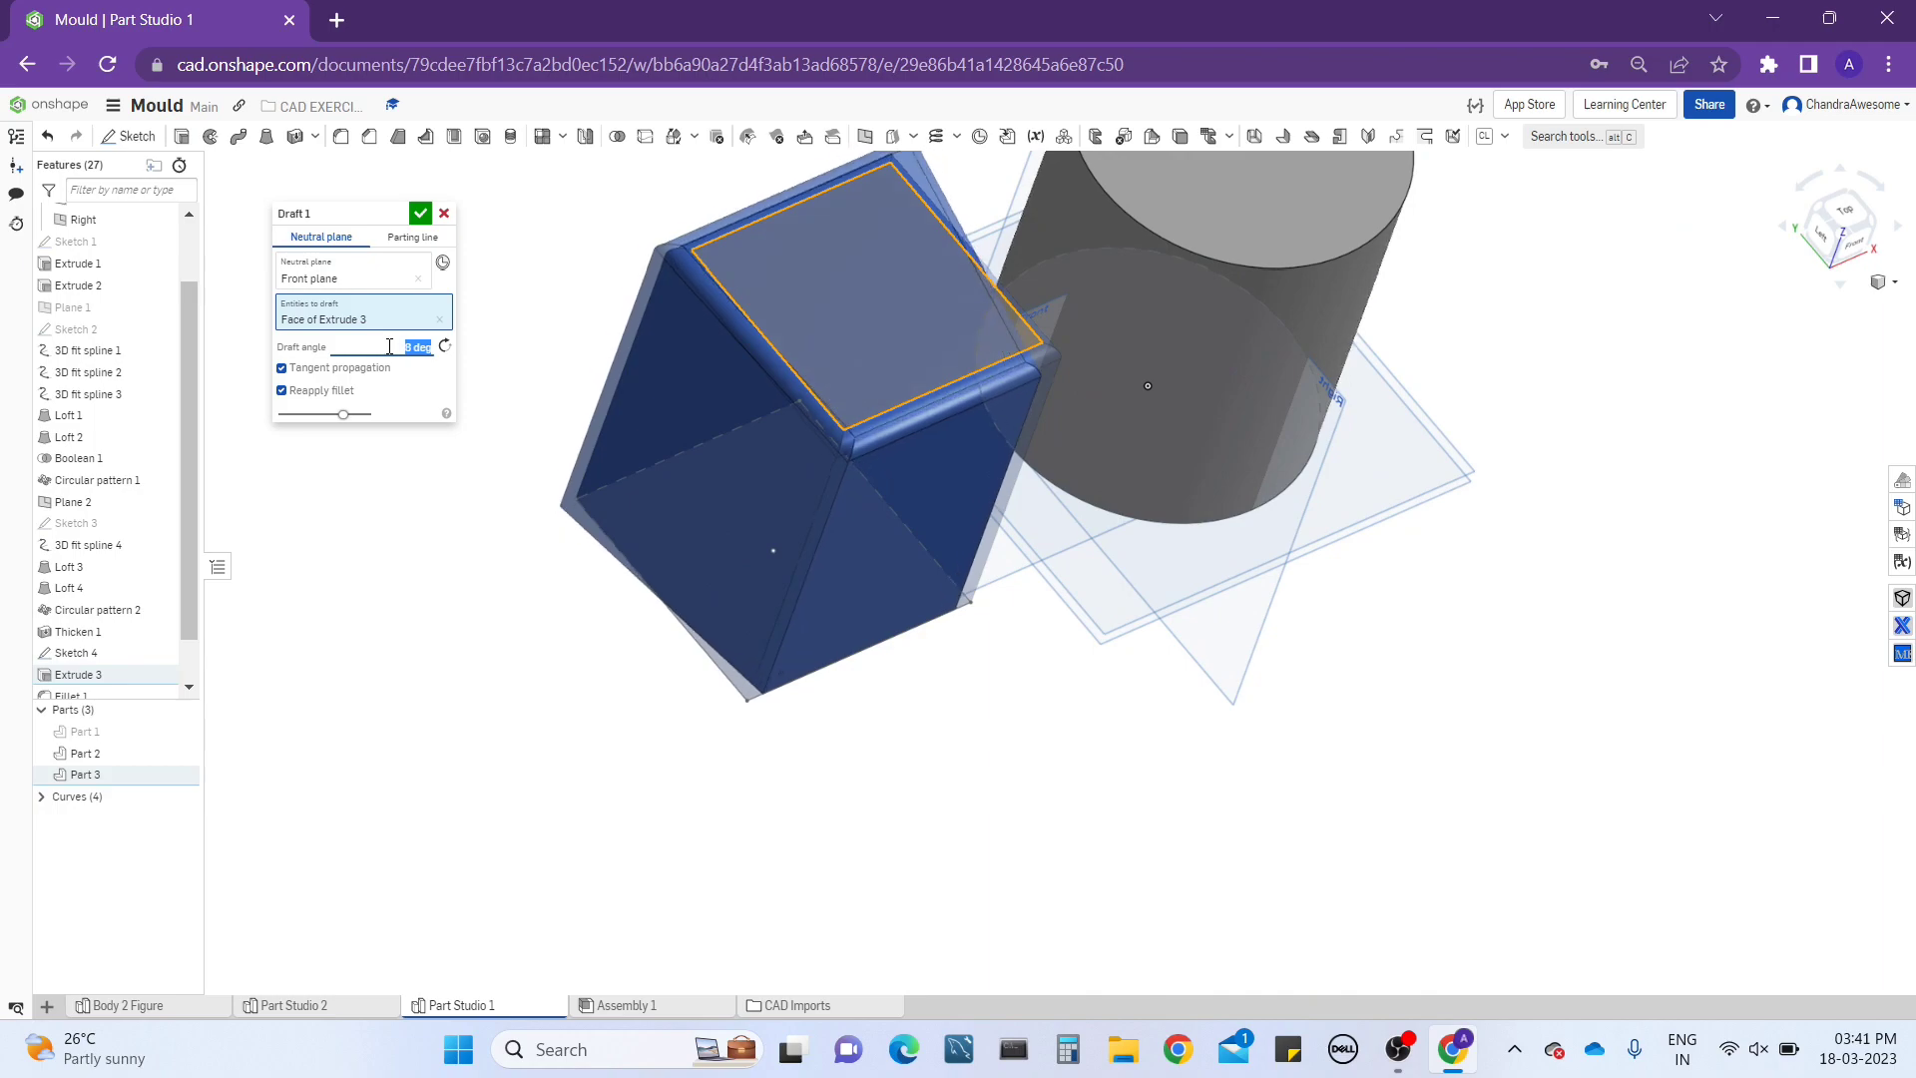
Try drafting the block's vertical side face in place of its top face.
{"action": "right_click_drag", "start_coordinate": [895, 370], "coordinate": [853, 382]}
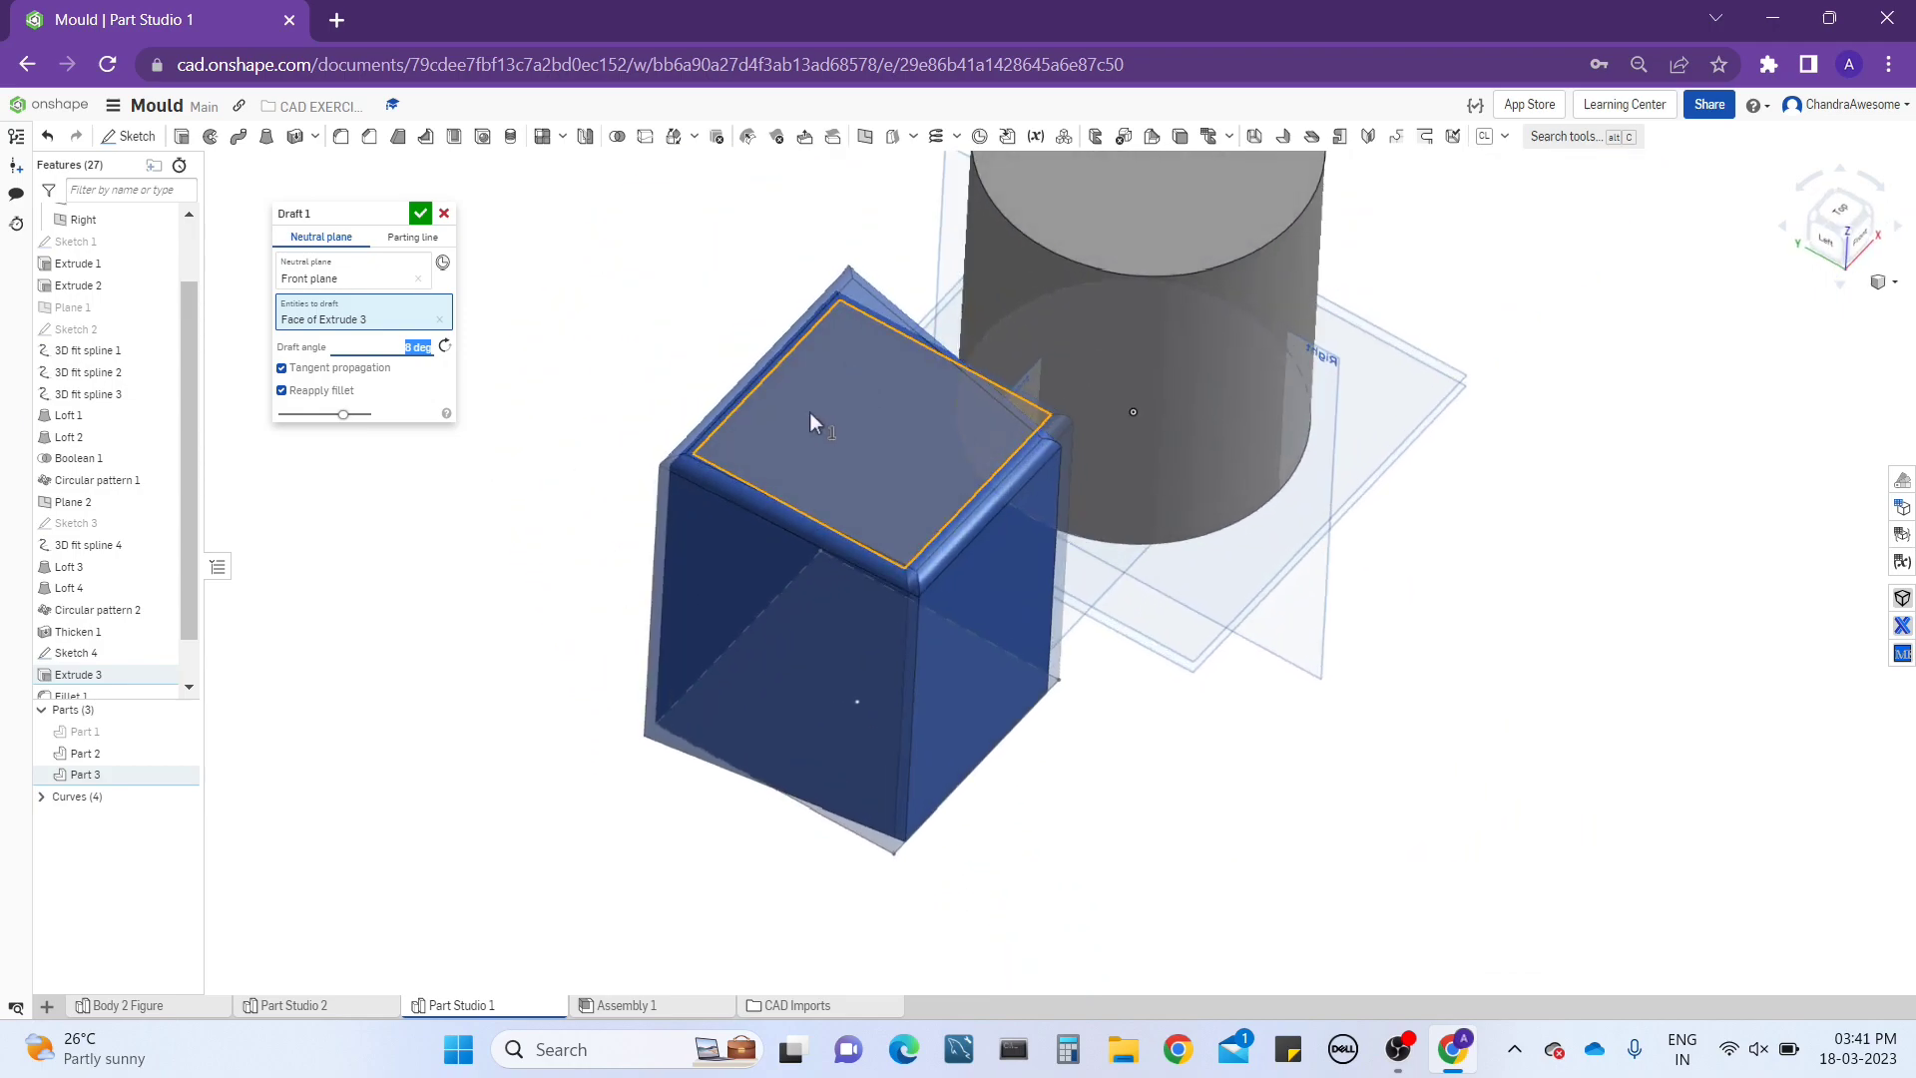
{"action": "middle_click_drag", "start_coordinate": [761, 479], "coordinate": [764, 418]}
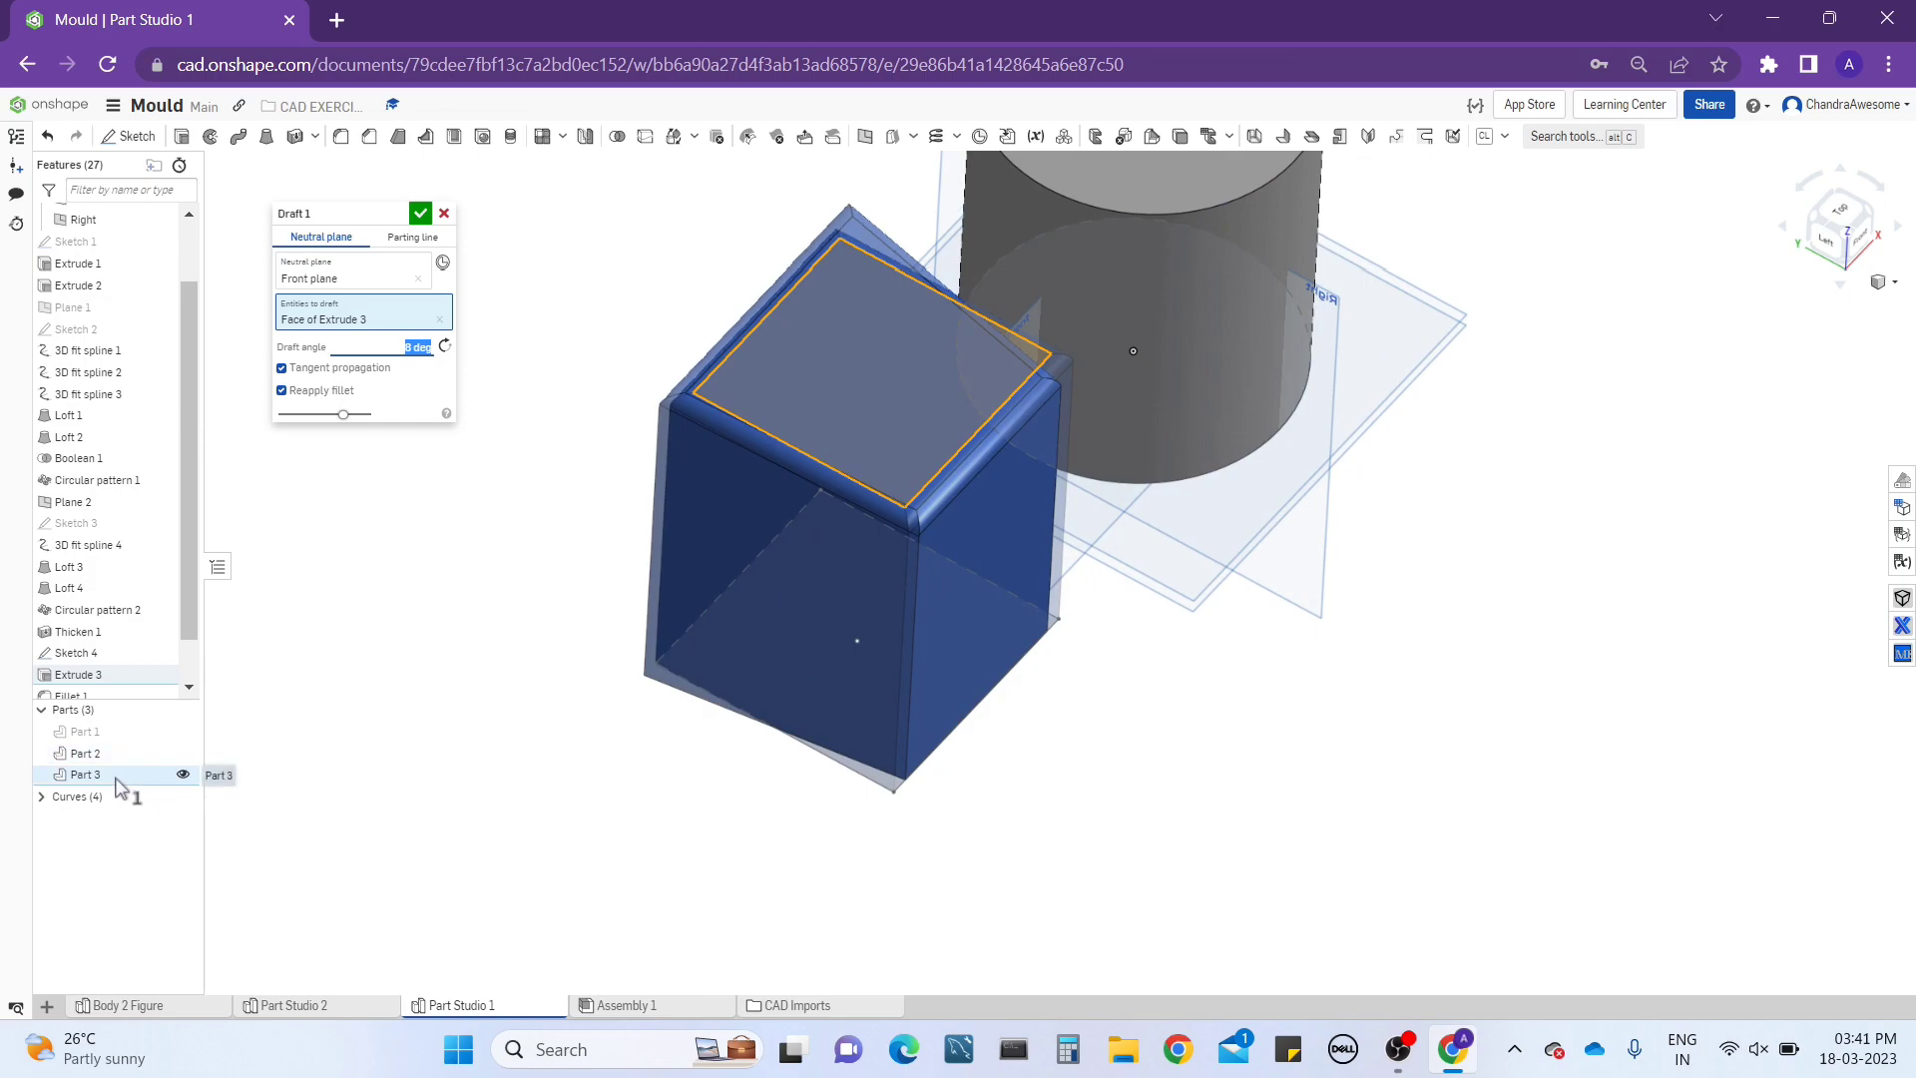
{"action": "left_click", "coordinate": [418, 321]}
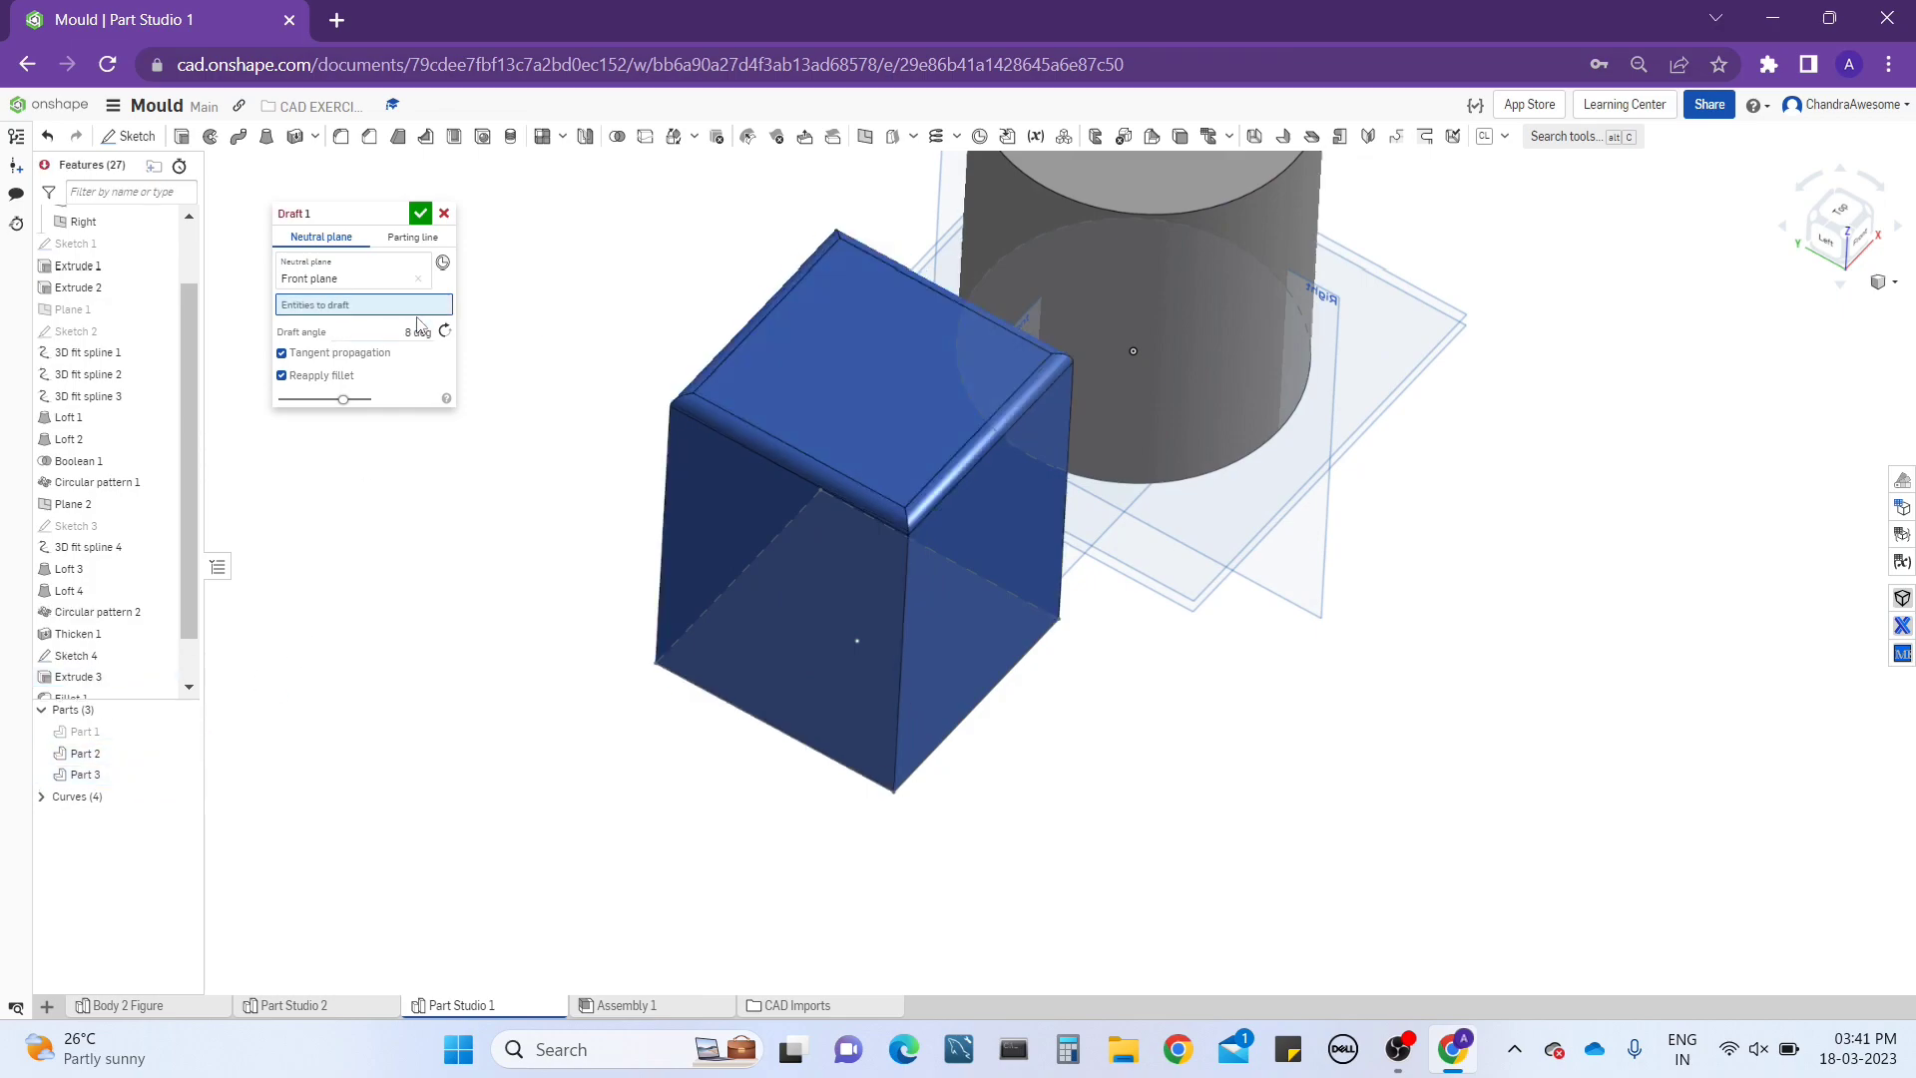
{"action": "left_click", "coordinate": [804, 355]}
{"action": "left_click", "coordinate": [805, 355]}
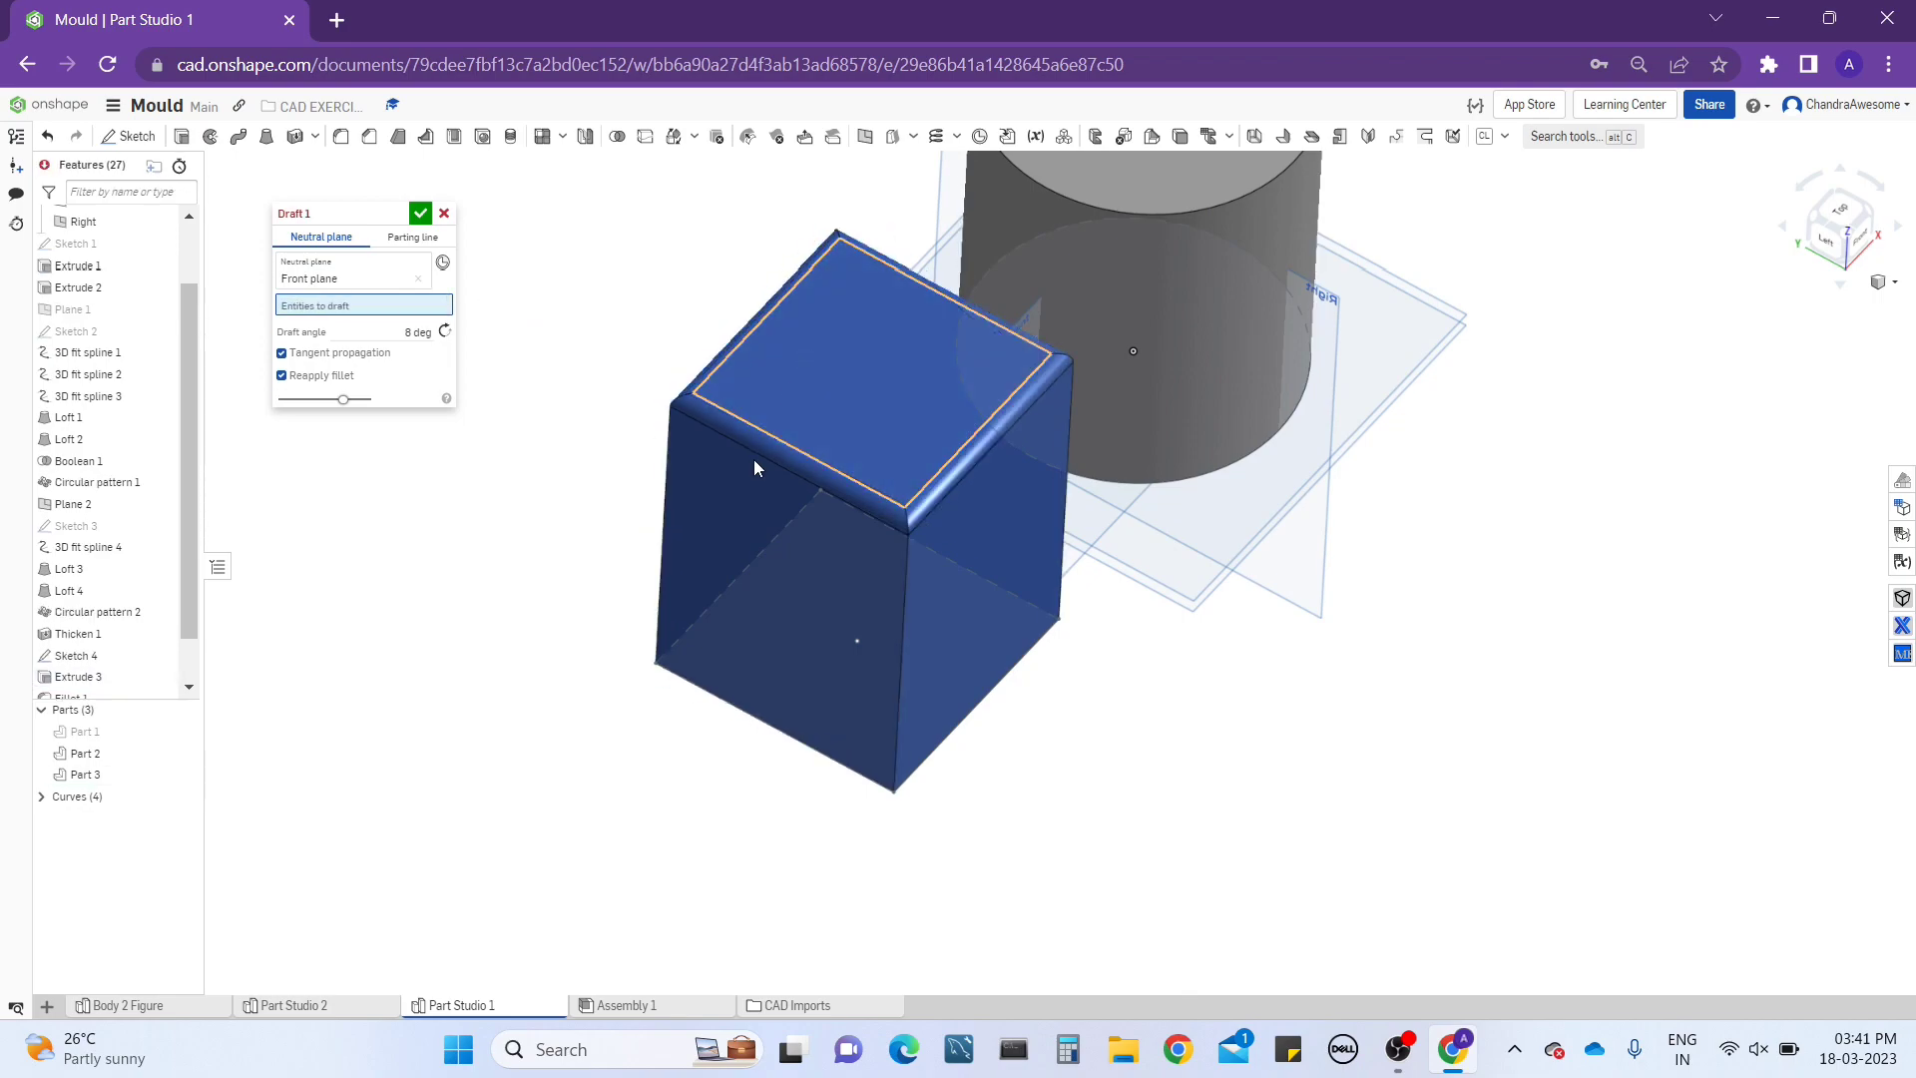
{"action": "left_click", "coordinate": [735, 501]}
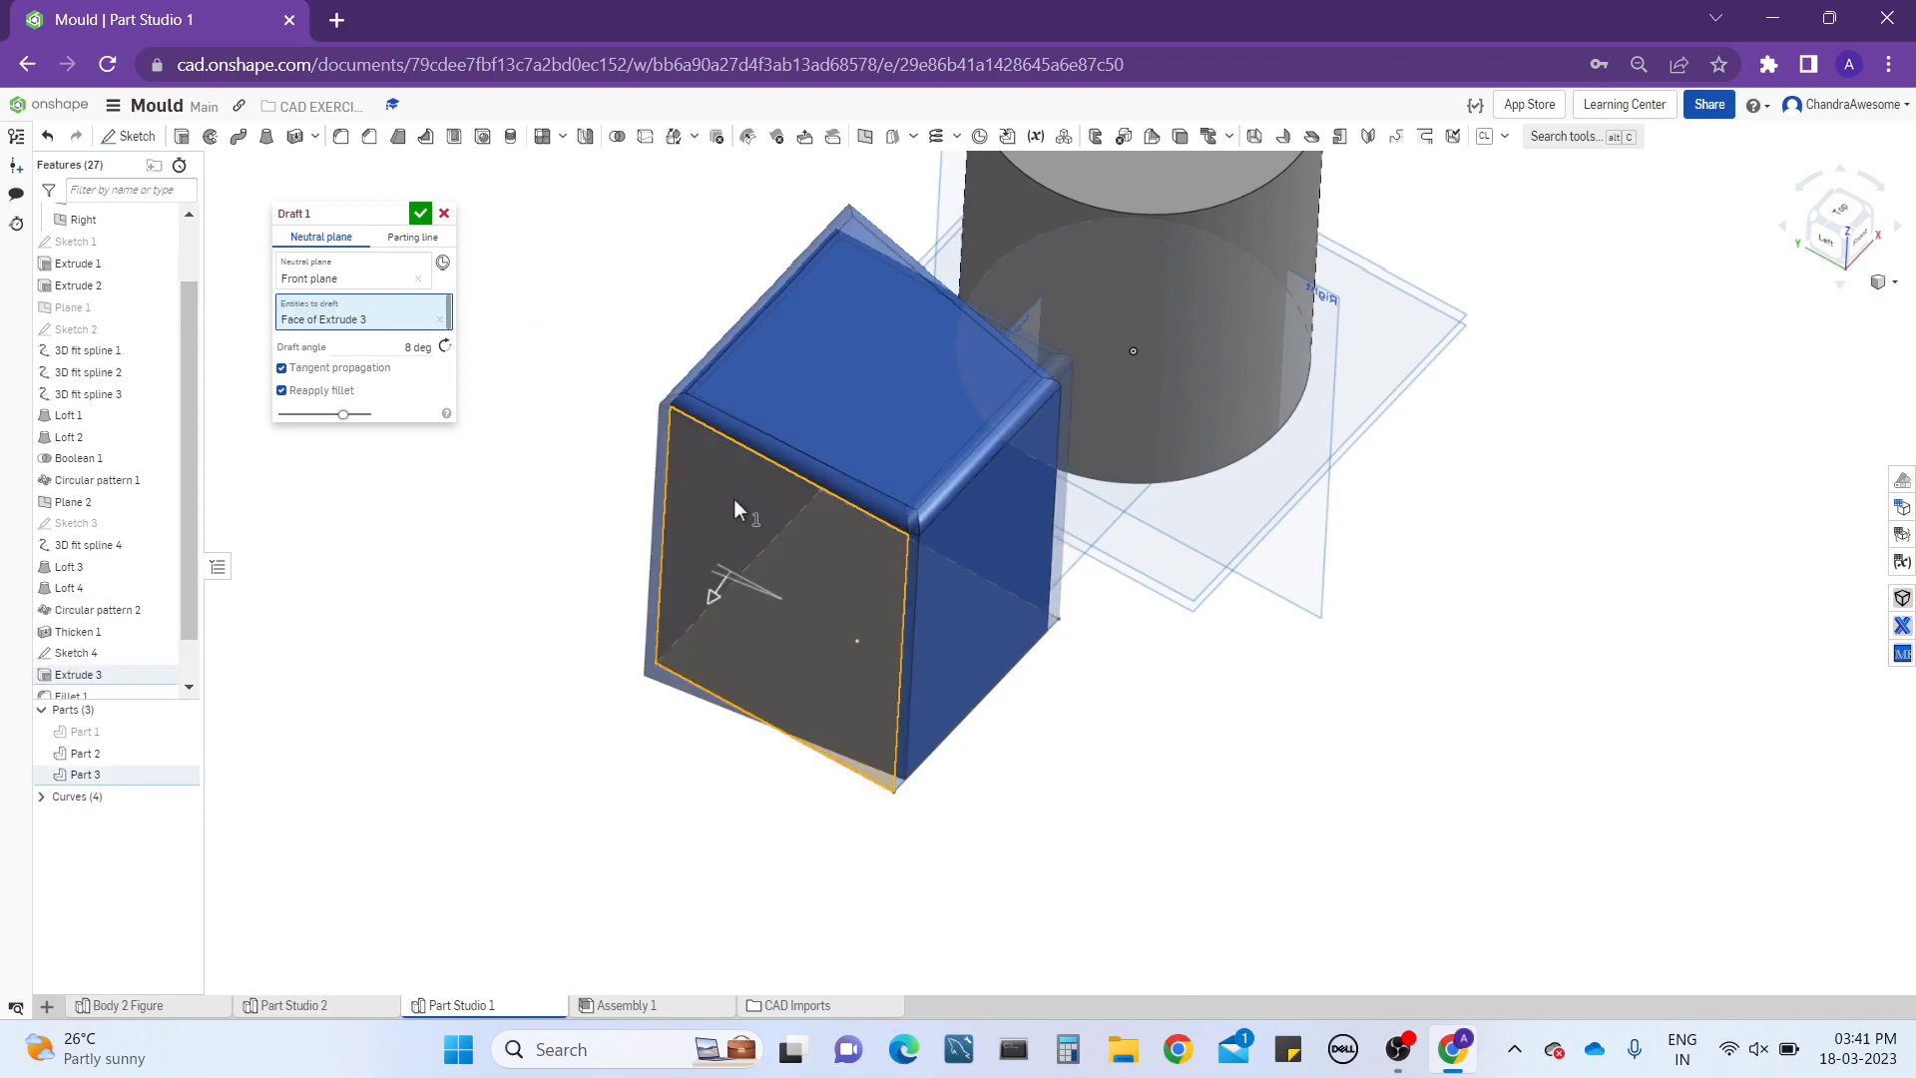
{"action": "left_click", "coordinate": [735, 508]}
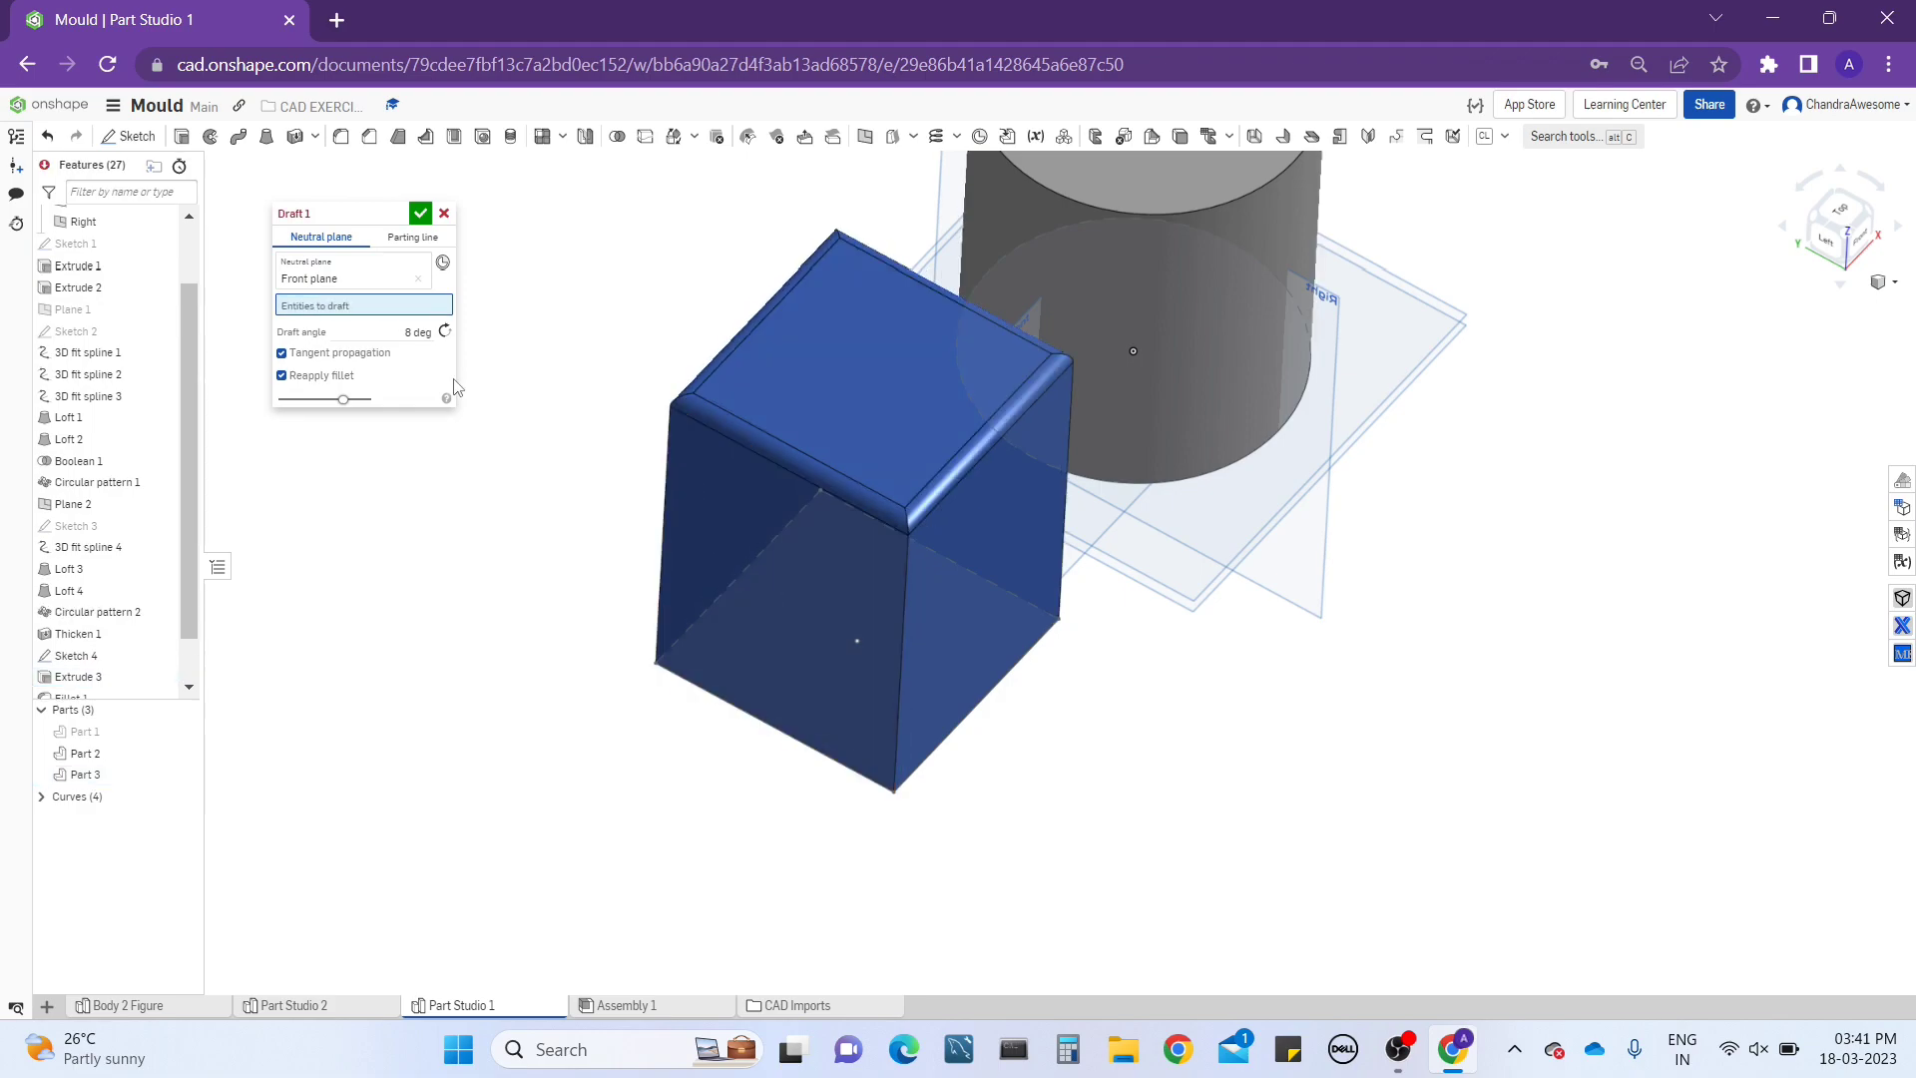
Draft the block's top face again, compare tangent propagation off and on, and accept the draft with it on.
{"action": "left_click", "coordinate": [364, 353]}
{"action": "left_click", "coordinate": [883, 373]}
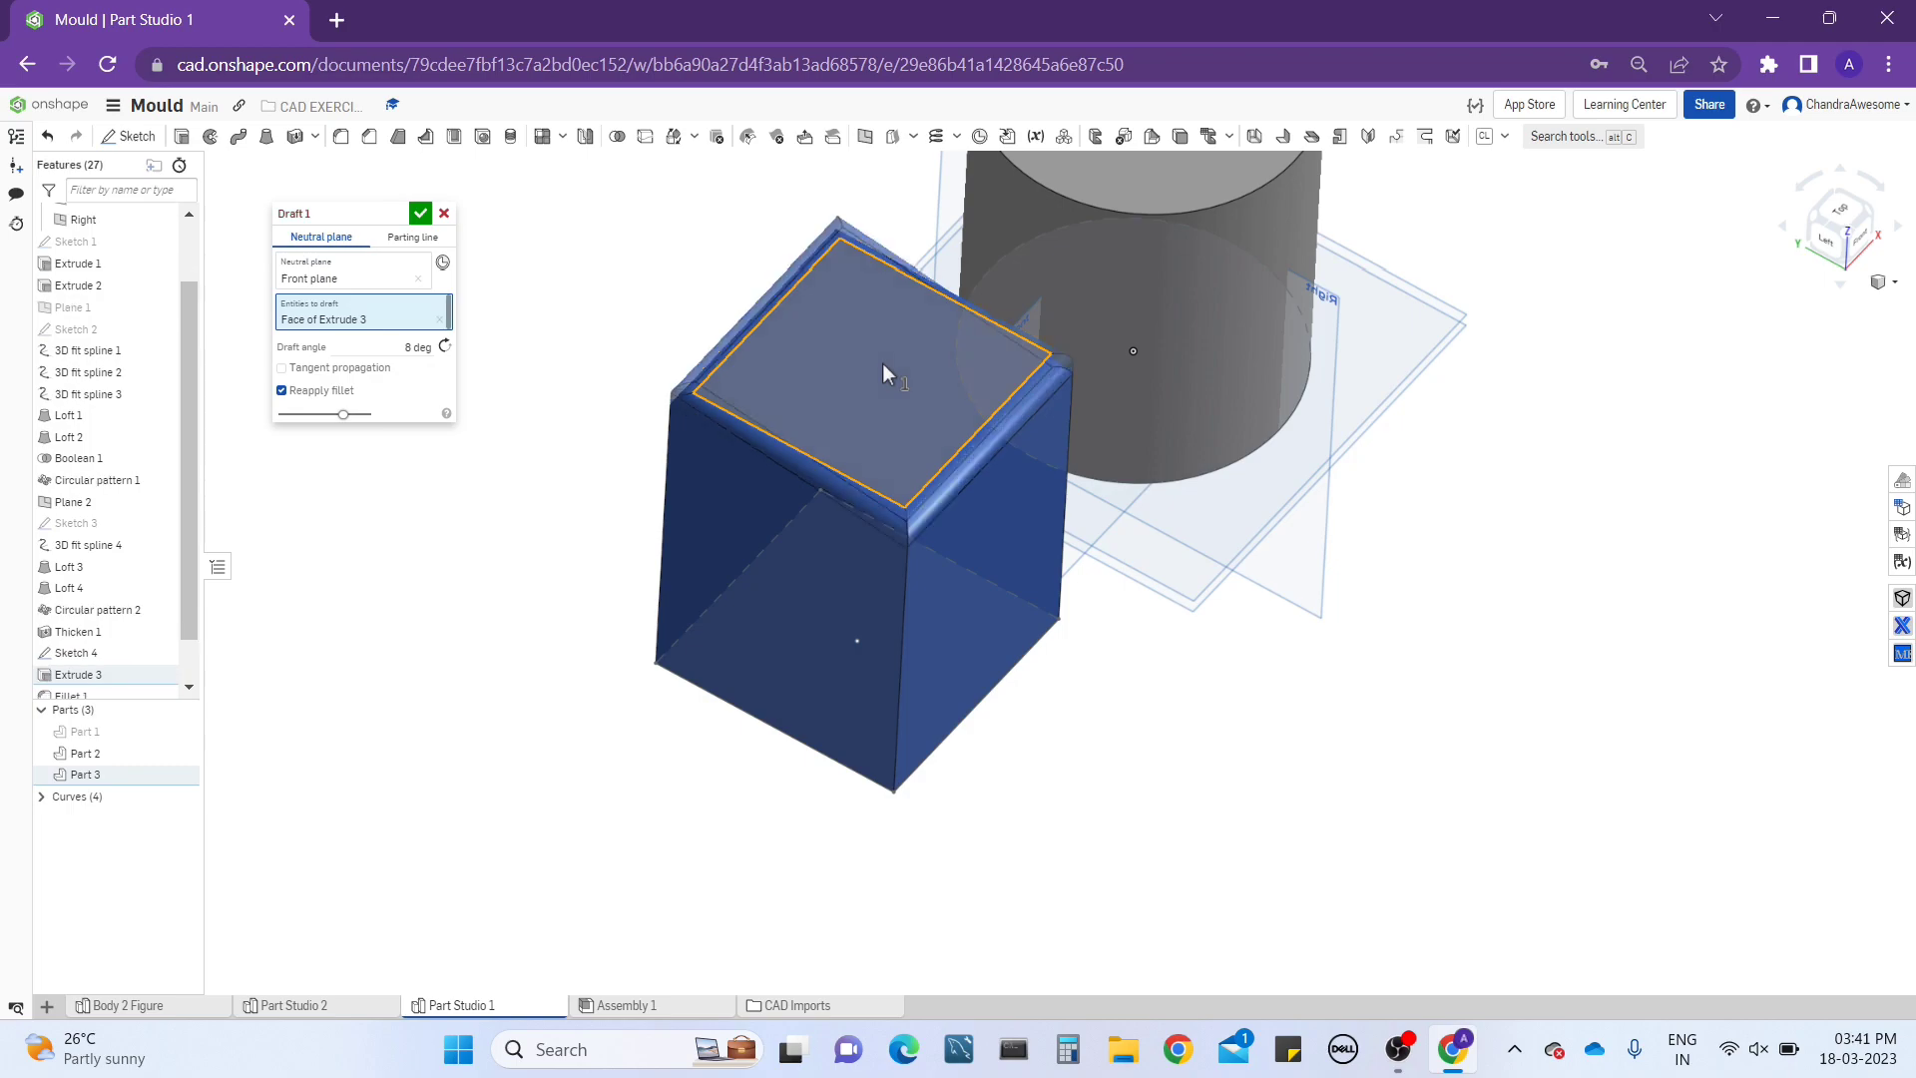
{"action": "right_click_drag", "start_coordinate": [944, 446], "coordinate": [988, 329]}
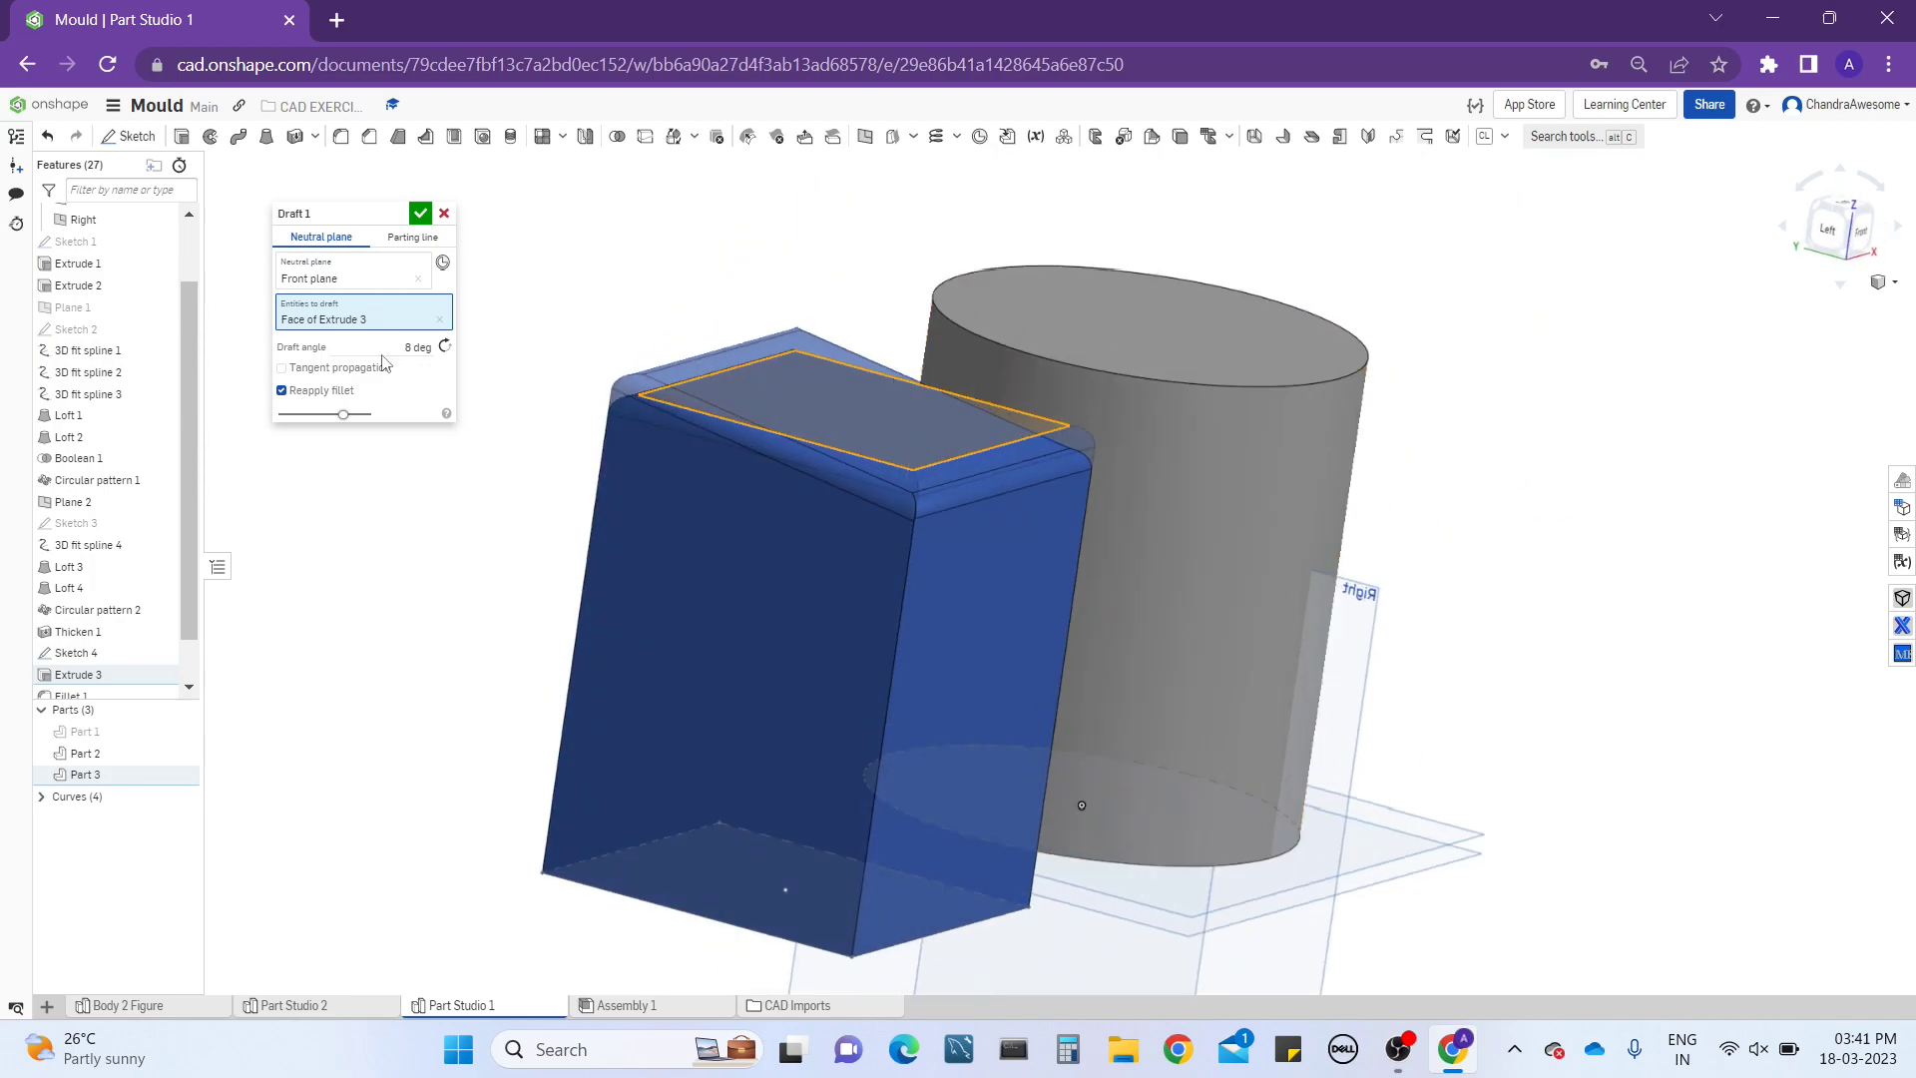
{"action": "mouse_move", "coordinate": [858, 479]}
{"action": "right_mouse_down"}
{"action": "mouse_move", "coordinate": [866, 565]}
{"action": "mouse_move", "coordinate": [1026, 543]}
{"action": "mouse_move", "coordinate": [1103, 397]}
{"action": "mouse_move", "coordinate": [992, 454]}
{"action": "mouse_move", "coordinate": [1038, 466]}
{"action": "mouse_move", "coordinate": [812, 439]}
{"action": "mouse_move", "coordinate": [818, 422]}
{"action": "mouse_move", "coordinate": [852, 459]}
{"action": "mouse_move", "coordinate": [822, 488]}
{"action": "right_mouse_up"}
{"action": "scroll", "coordinate": [820, 483], "scroll_direction": "down", "scroll_amount": 3}
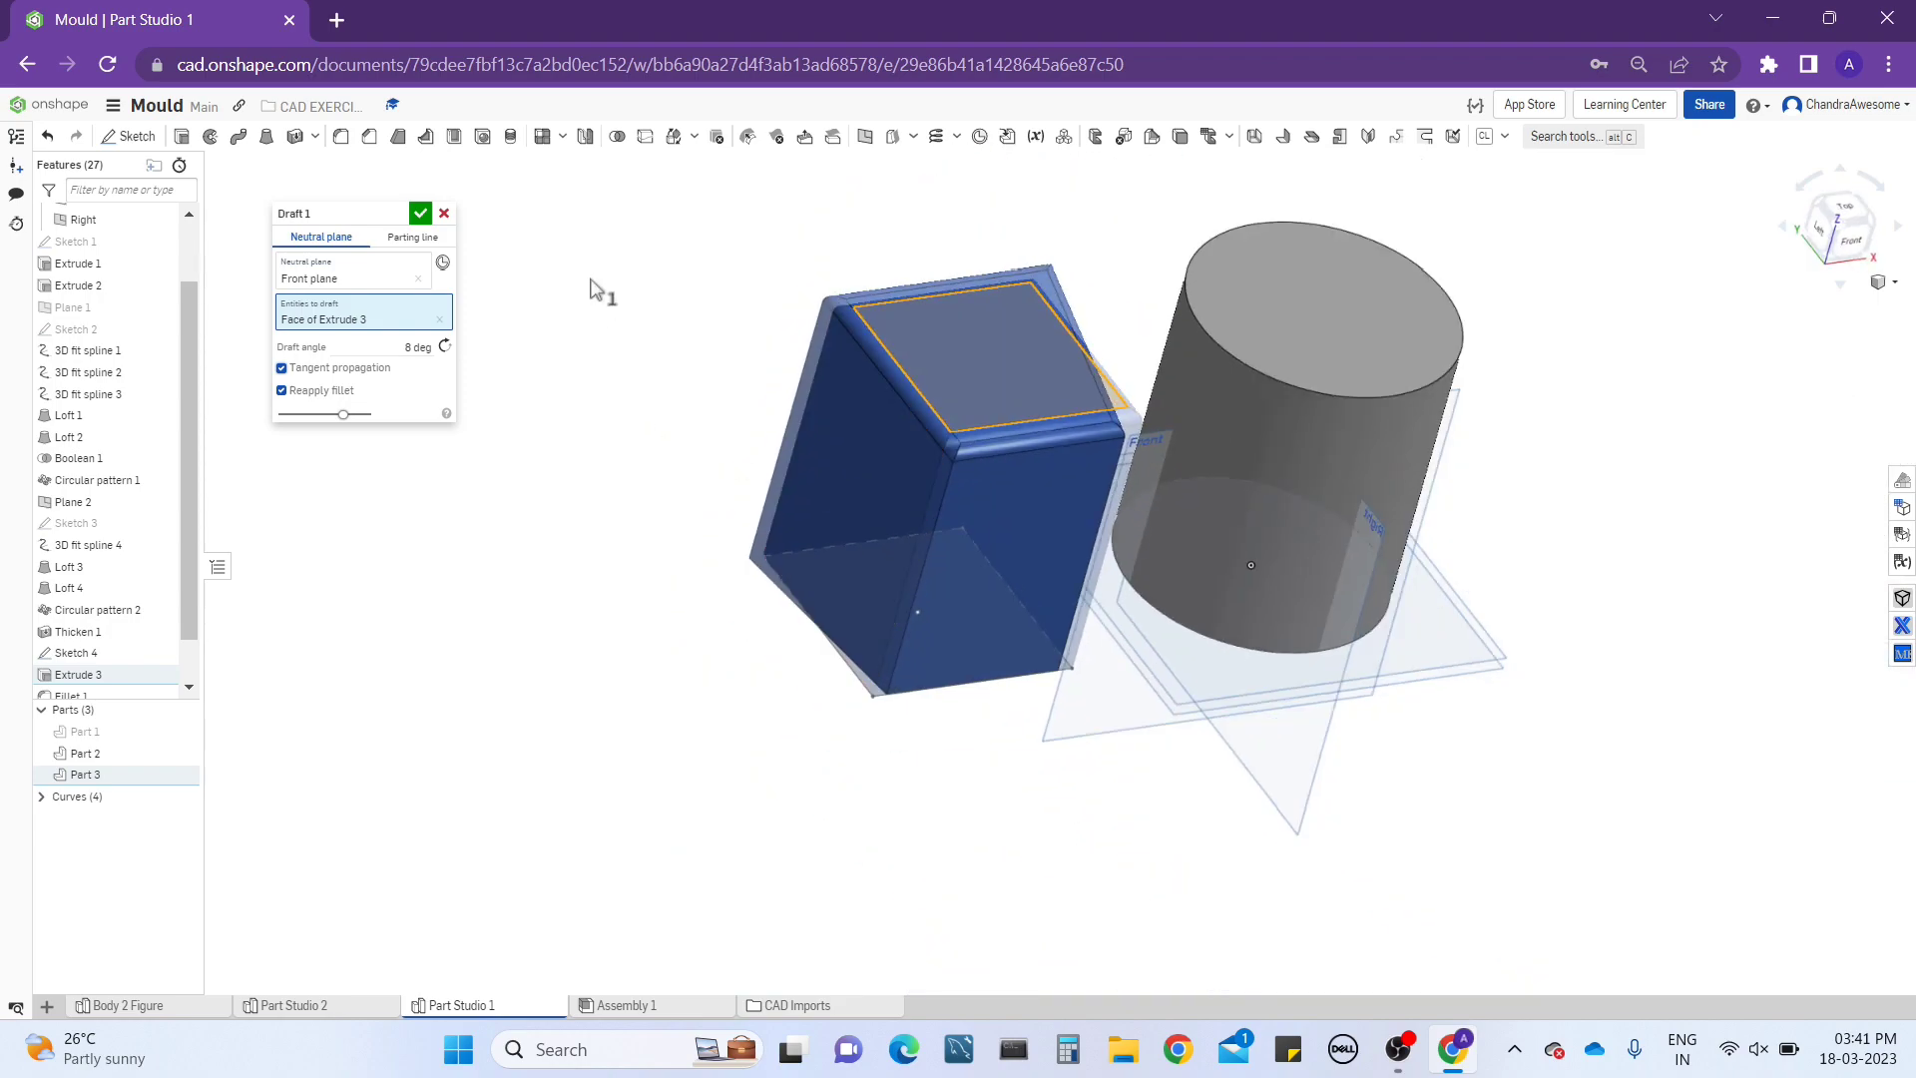
{"action": "left_click", "coordinate": [420, 214]}
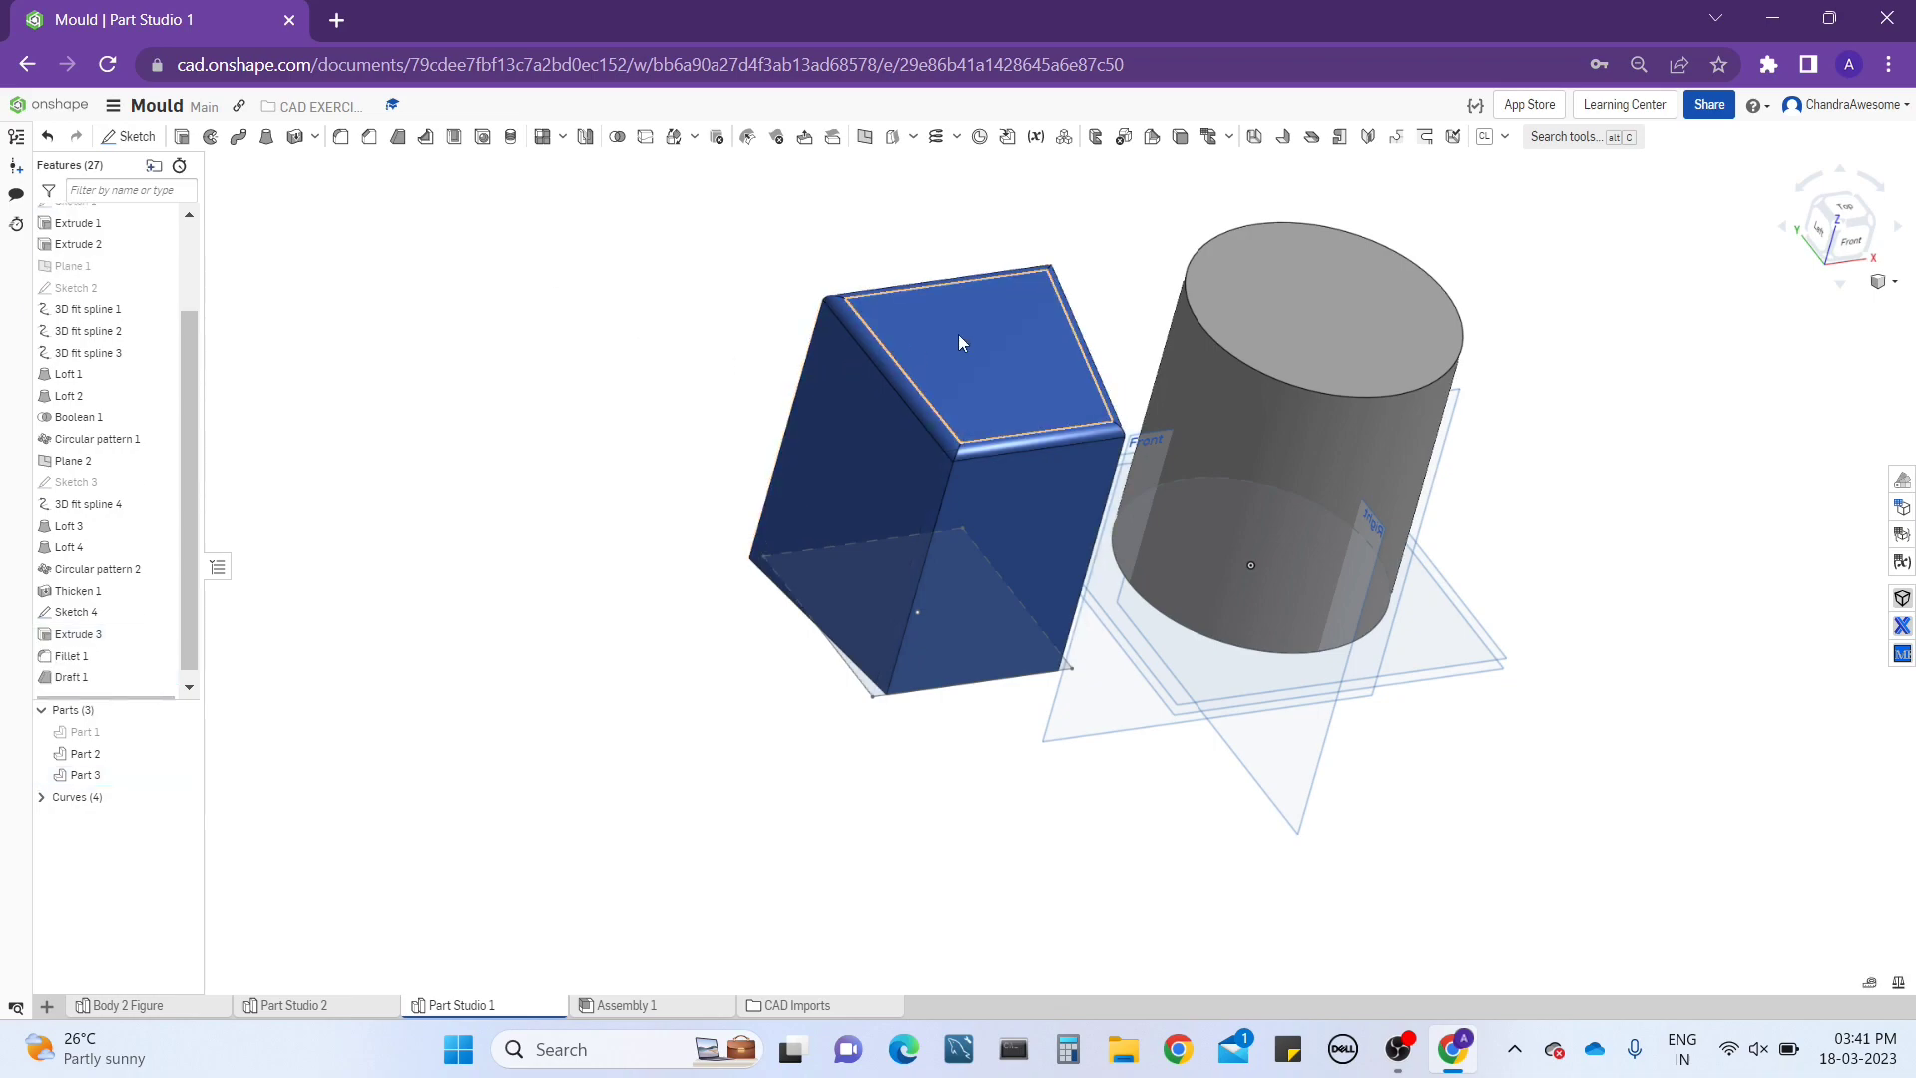
Start a second draft on the cylinder's top face with the Front plane as the neutral plane.
{"action": "middle_click_drag", "start_coordinate": [973, 375], "coordinate": [796, 455]}
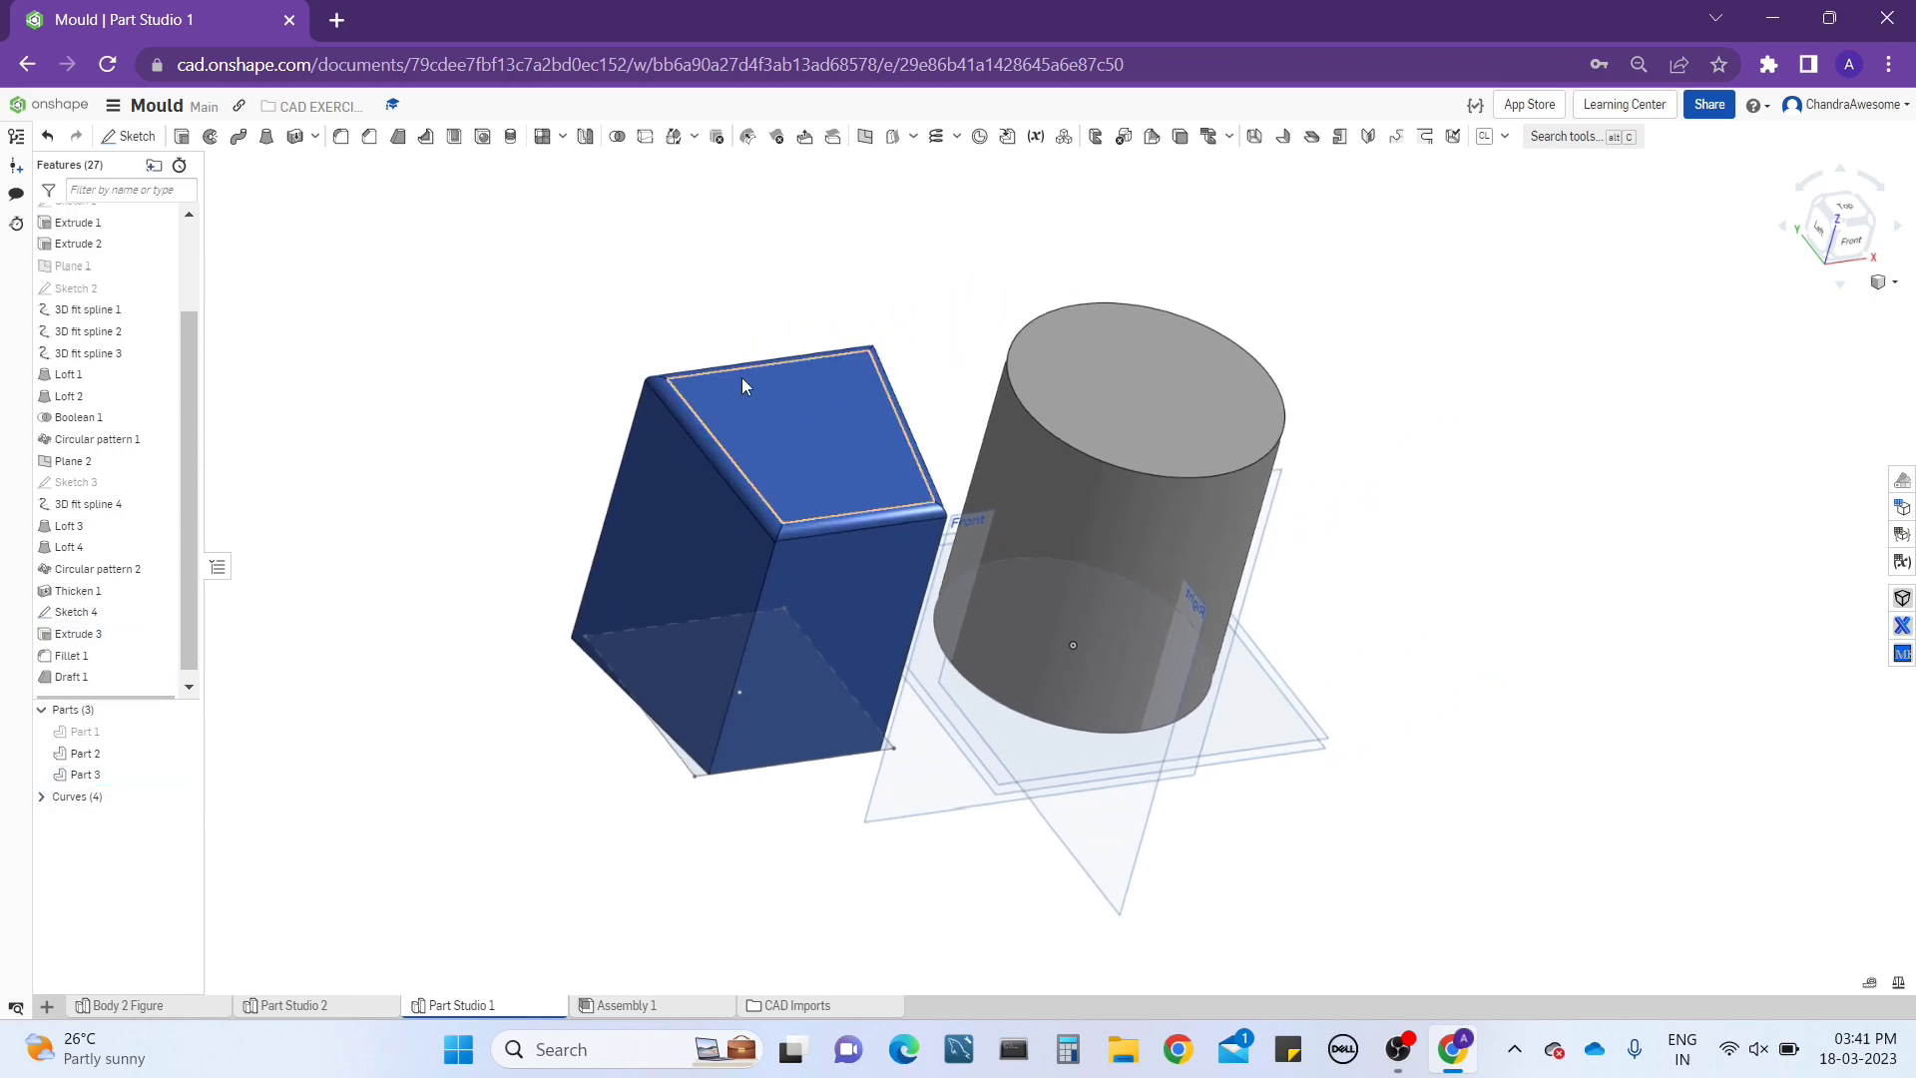
{"action": "left_click", "coordinate": [409, 144]}
{"action": "left_click", "coordinate": [1165, 391]}
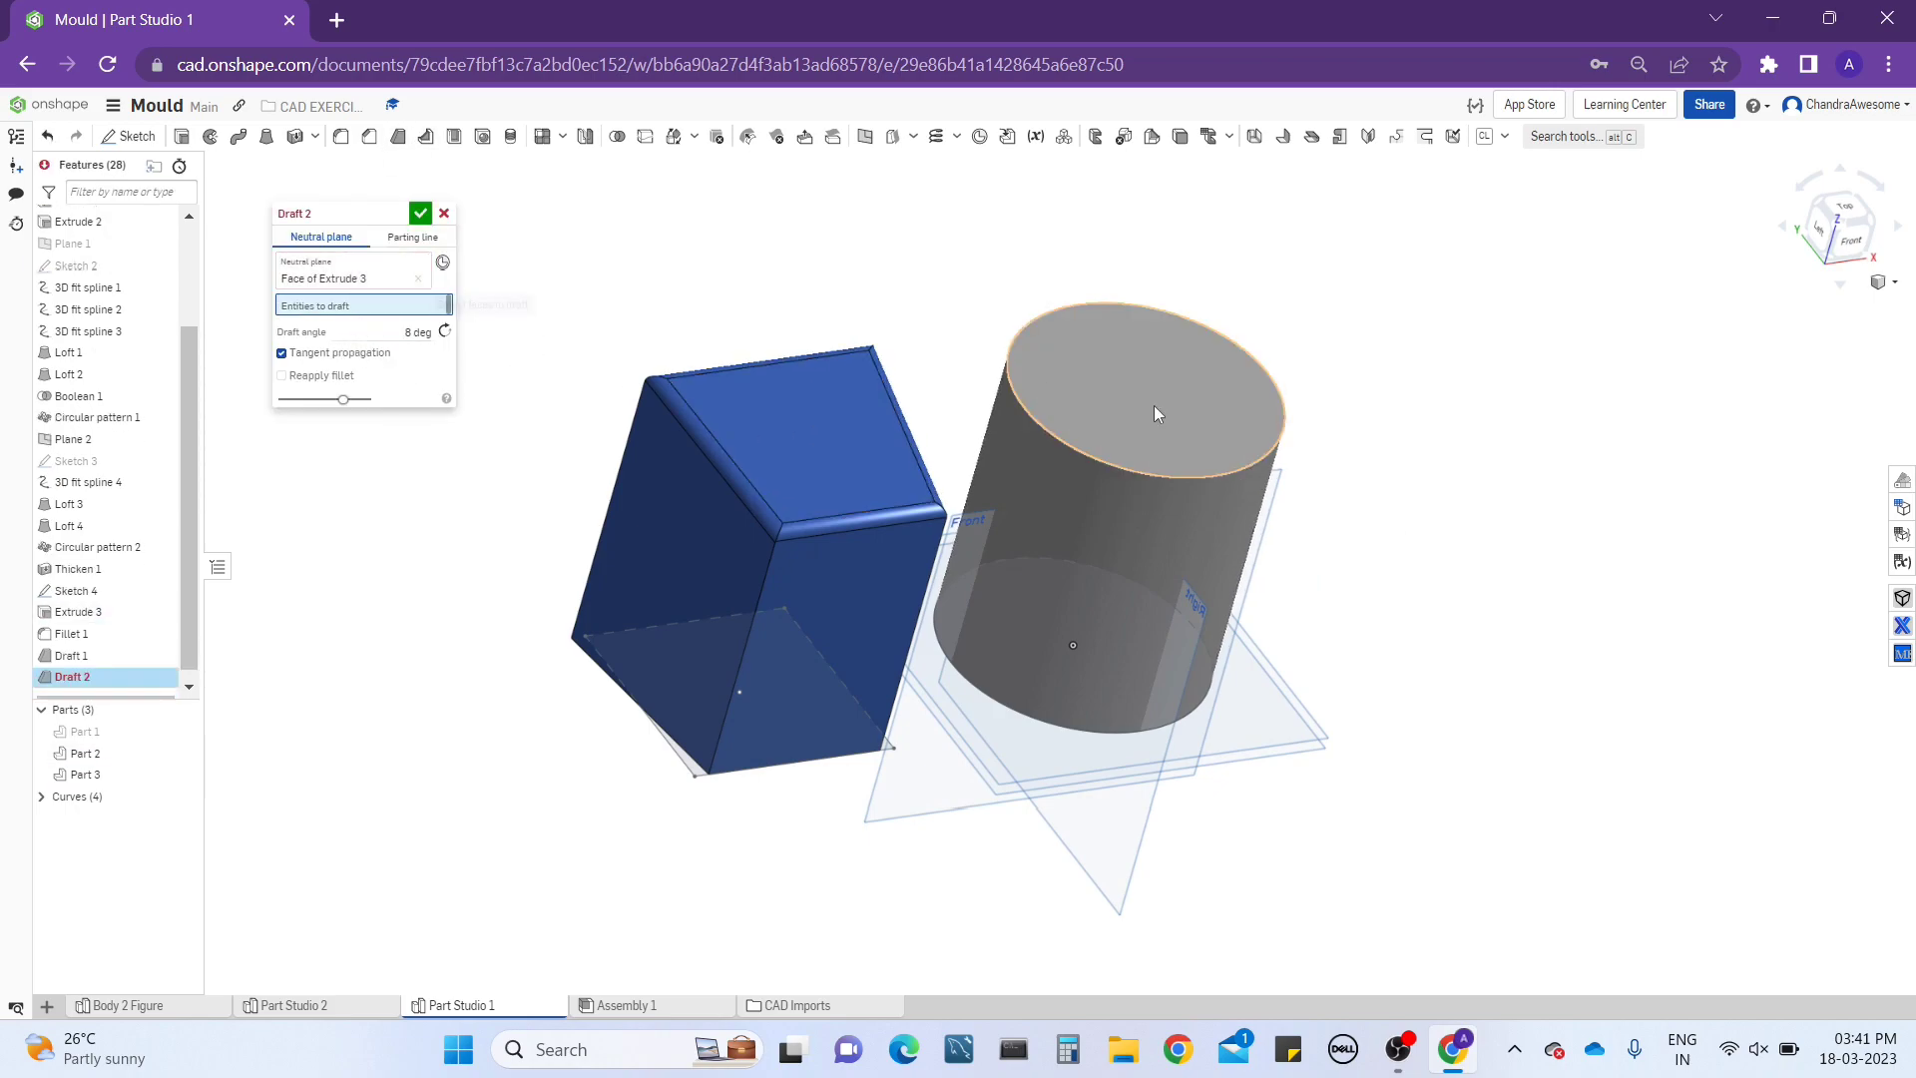
{"action": "left_click", "coordinate": [398, 283]}
{"action": "mouse_move", "coordinate": [956, 607]}
{"action": "right_mouse_down"}
{"action": "mouse_move", "coordinate": [972, 643]}
{"action": "mouse_move", "coordinate": [924, 601]}
{"action": "right_mouse_up"}
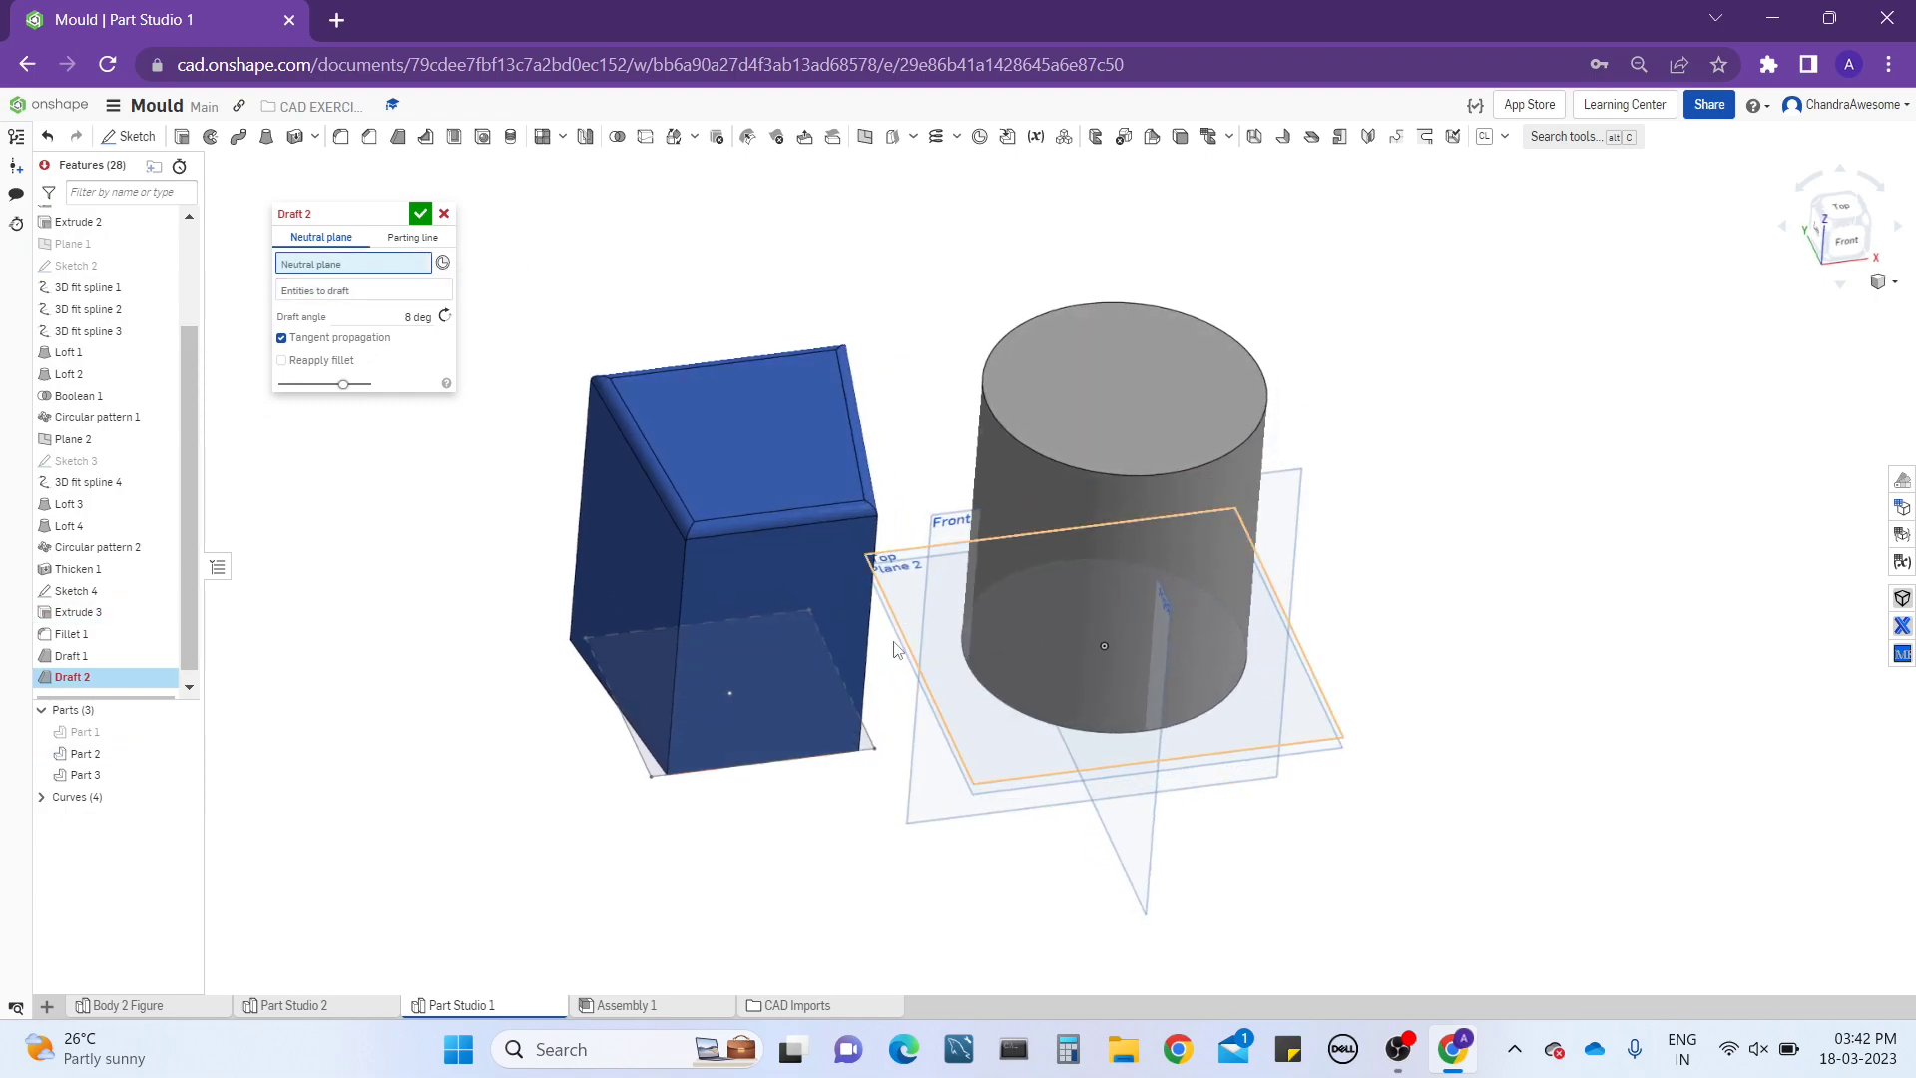
{"action": "left_click", "coordinate": [924, 774]}
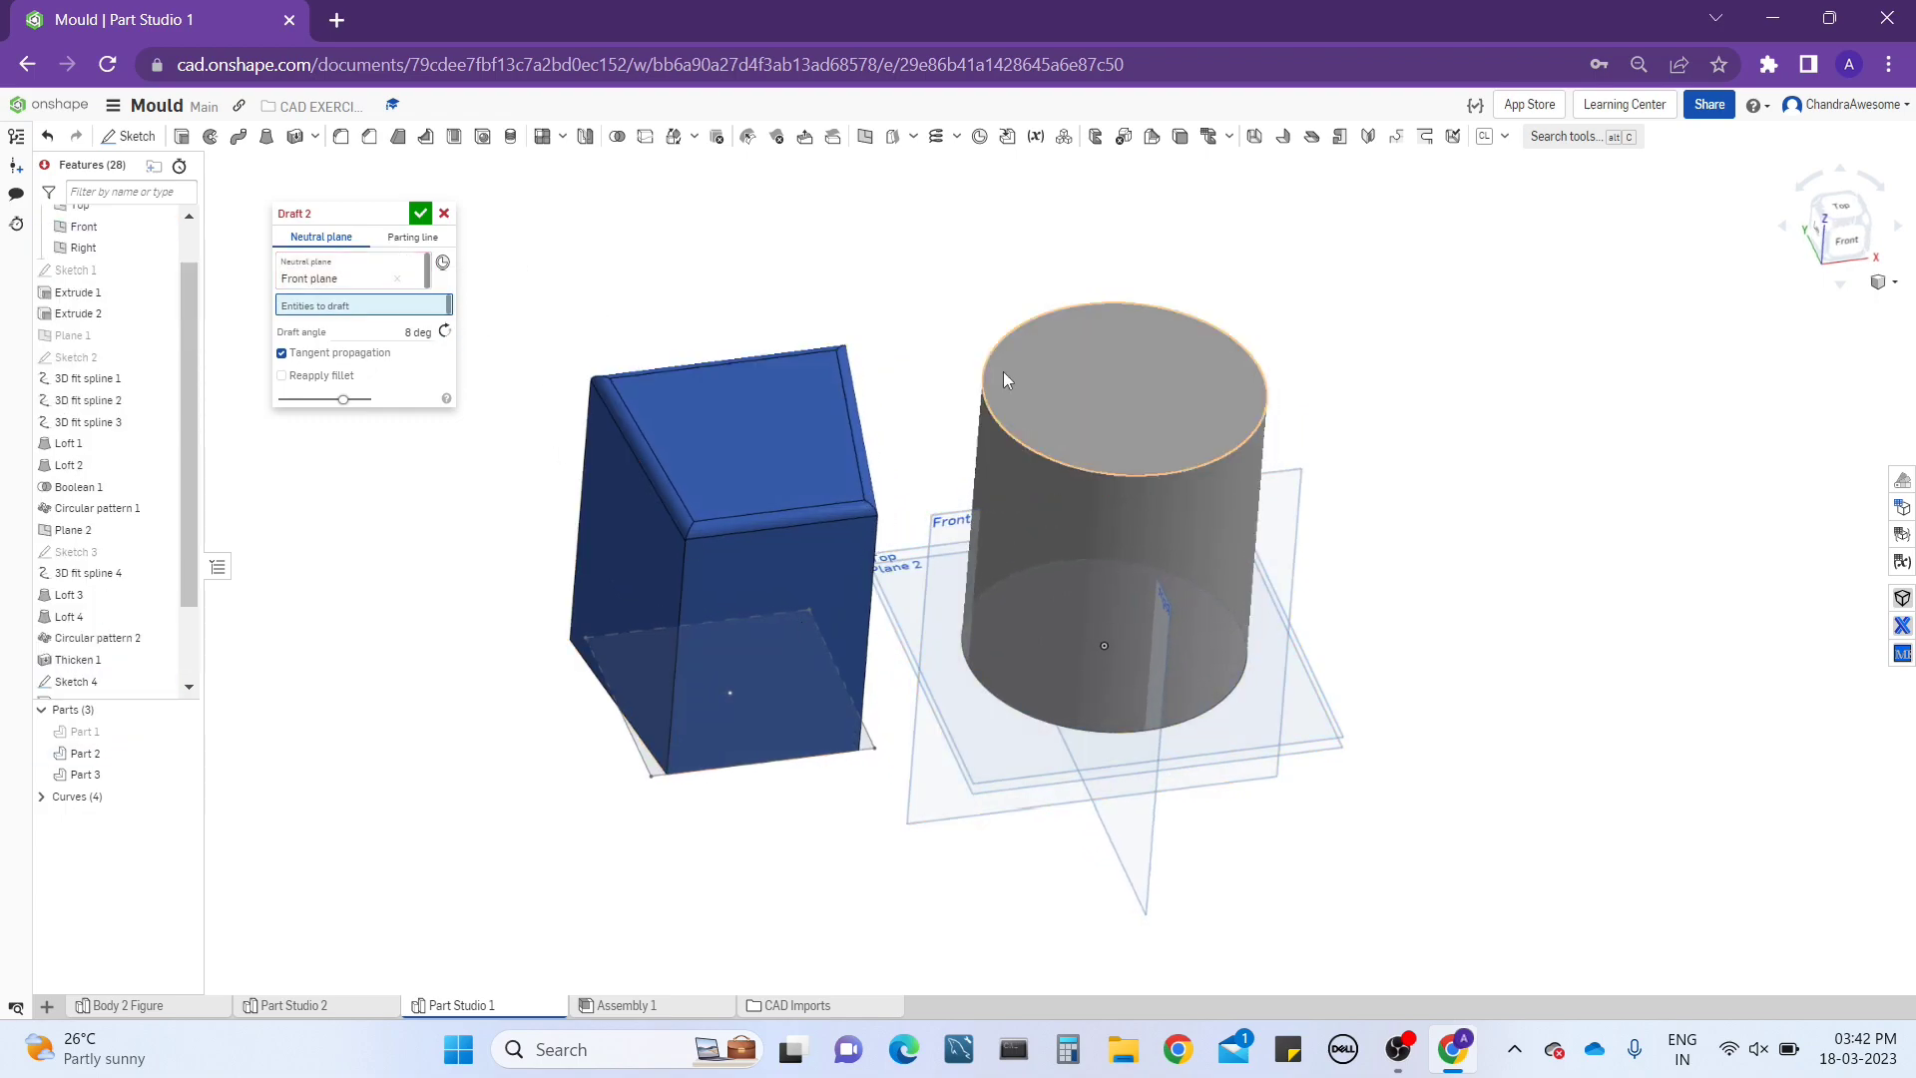
{"action": "left_click", "coordinate": [1110, 377]}
Raise the cylinder's draft angle to 12 degrees and test the Reapply fillet option, leaving it off.
{"action": "mouse_move", "coordinate": [1110, 379]}
{"action": "right_mouse_down"}
{"action": "mouse_move", "coordinate": [1157, 375]}
{"action": "mouse_move", "coordinate": [1097, 379]}
{"action": "right_mouse_up"}
{"action": "key", "text": "Up"}
{"action": "key", "text": "Up"}
{"action": "key", "text": "Up"}
{"action": "mouse_move", "coordinate": [1422, 474]}
{"action": "right_mouse_down"}
{"action": "mouse_move", "coordinate": [1467, 440]}
{"action": "mouse_move", "coordinate": [1417, 474]}
{"action": "right_mouse_up"}
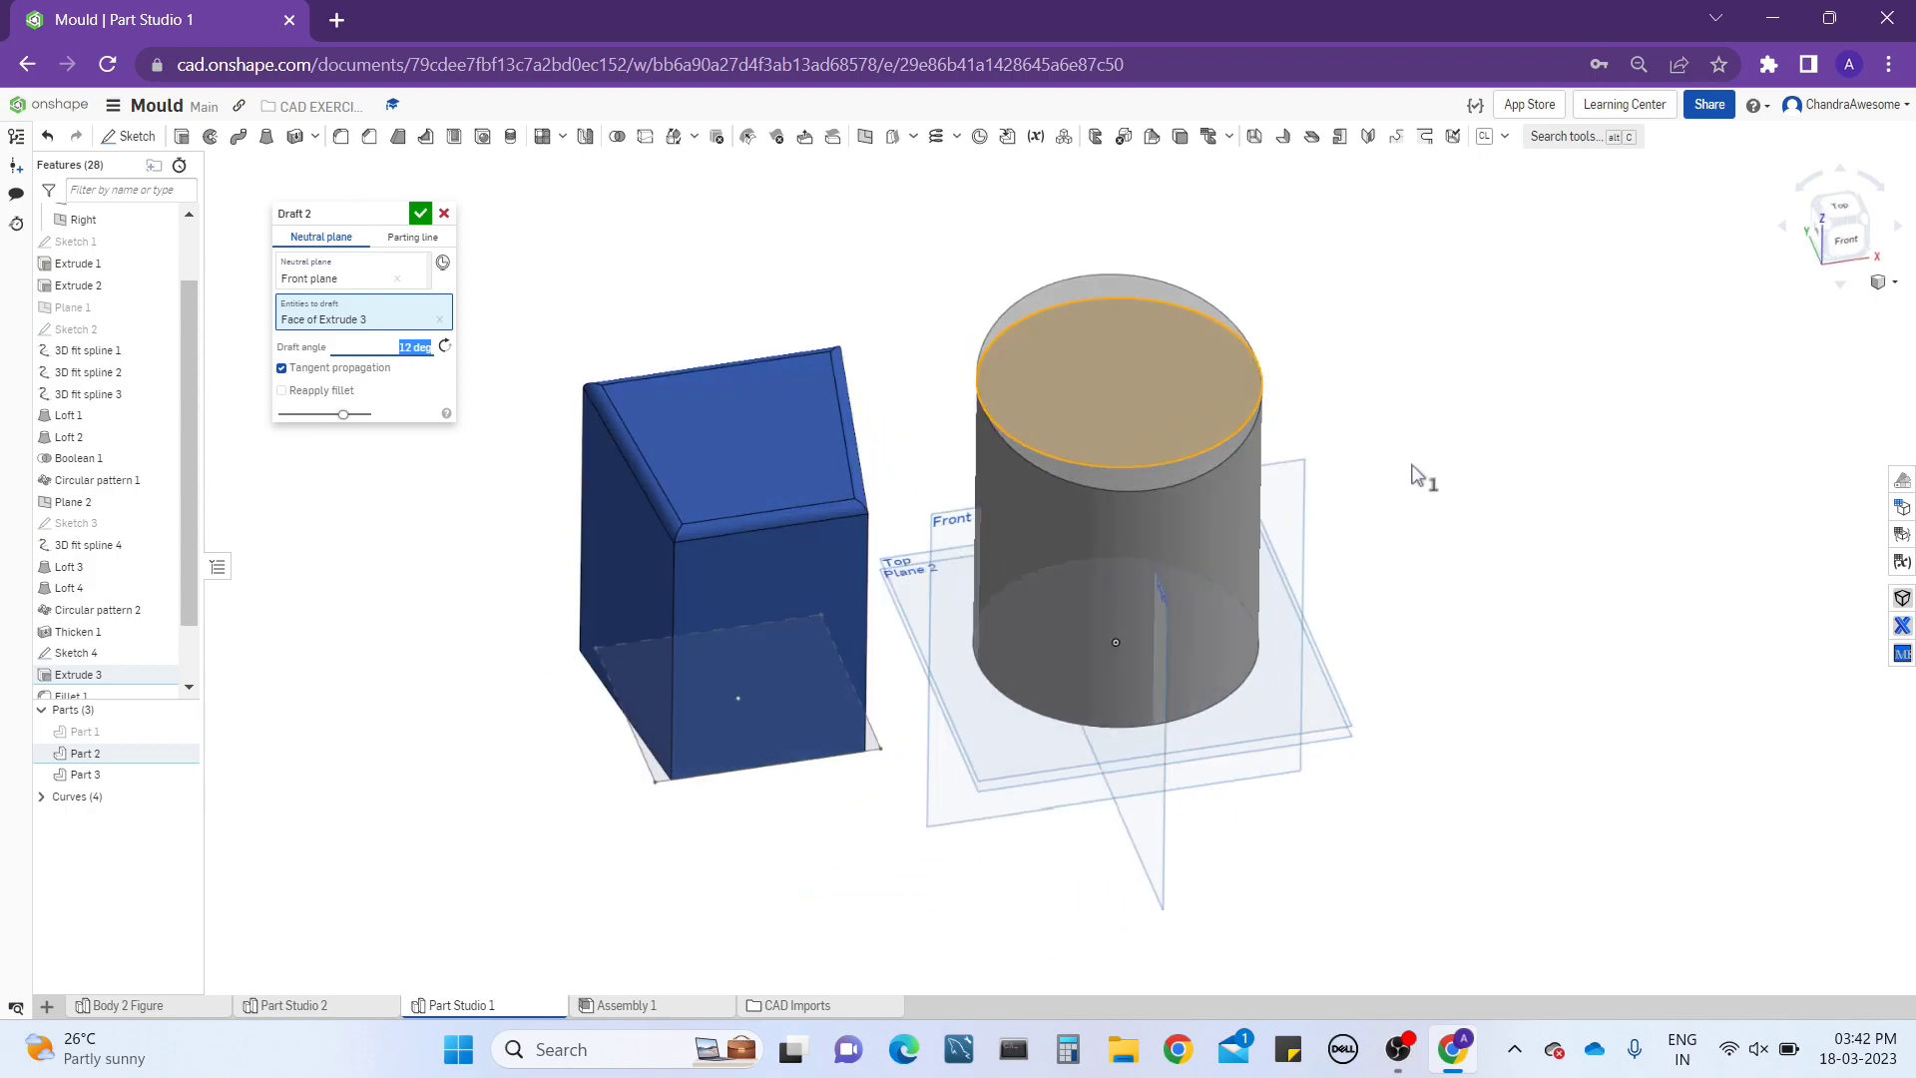
{"action": "left_click", "coordinate": [322, 394]}
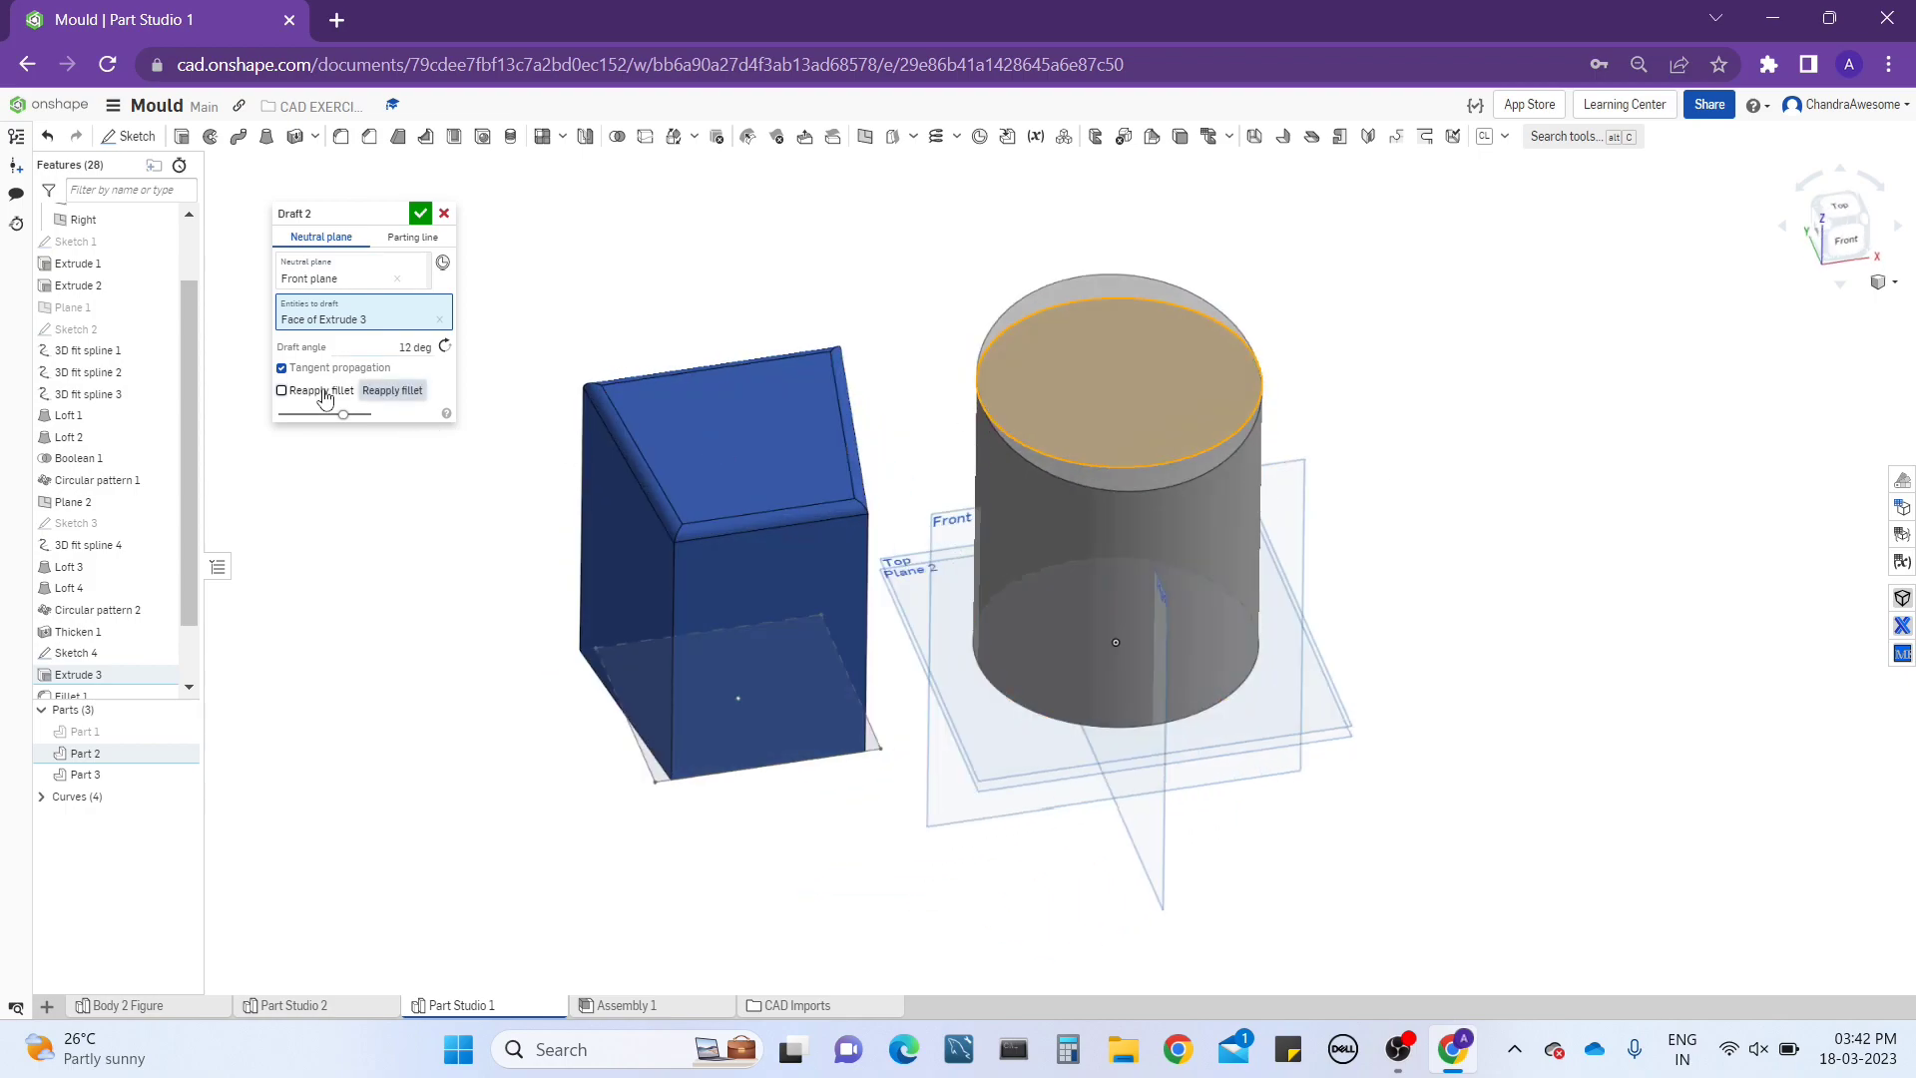
{"action": "right_click_drag", "start_coordinate": [1121, 462], "coordinate": [1080, 469]}
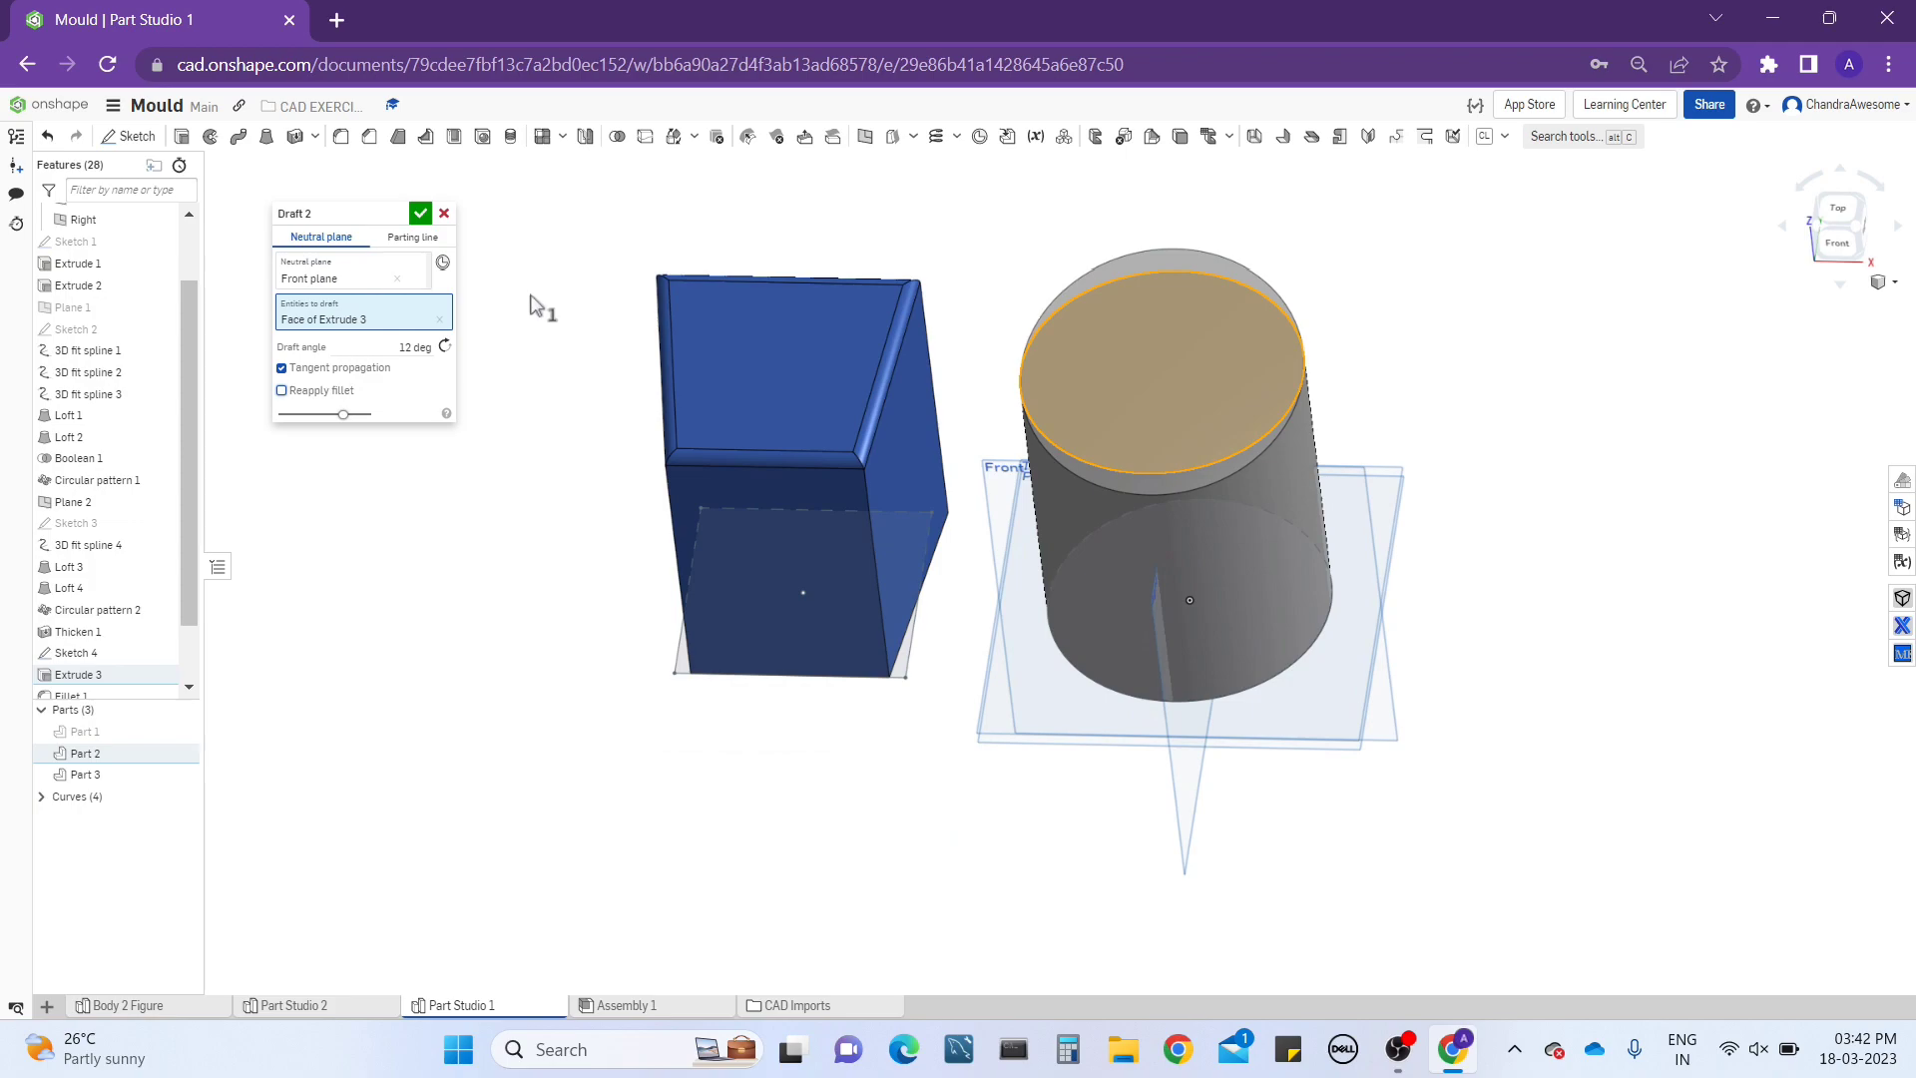
{"action": "middle_click_drag", "start_coordinate": [993, 322], "coordinate": [987, 363]}
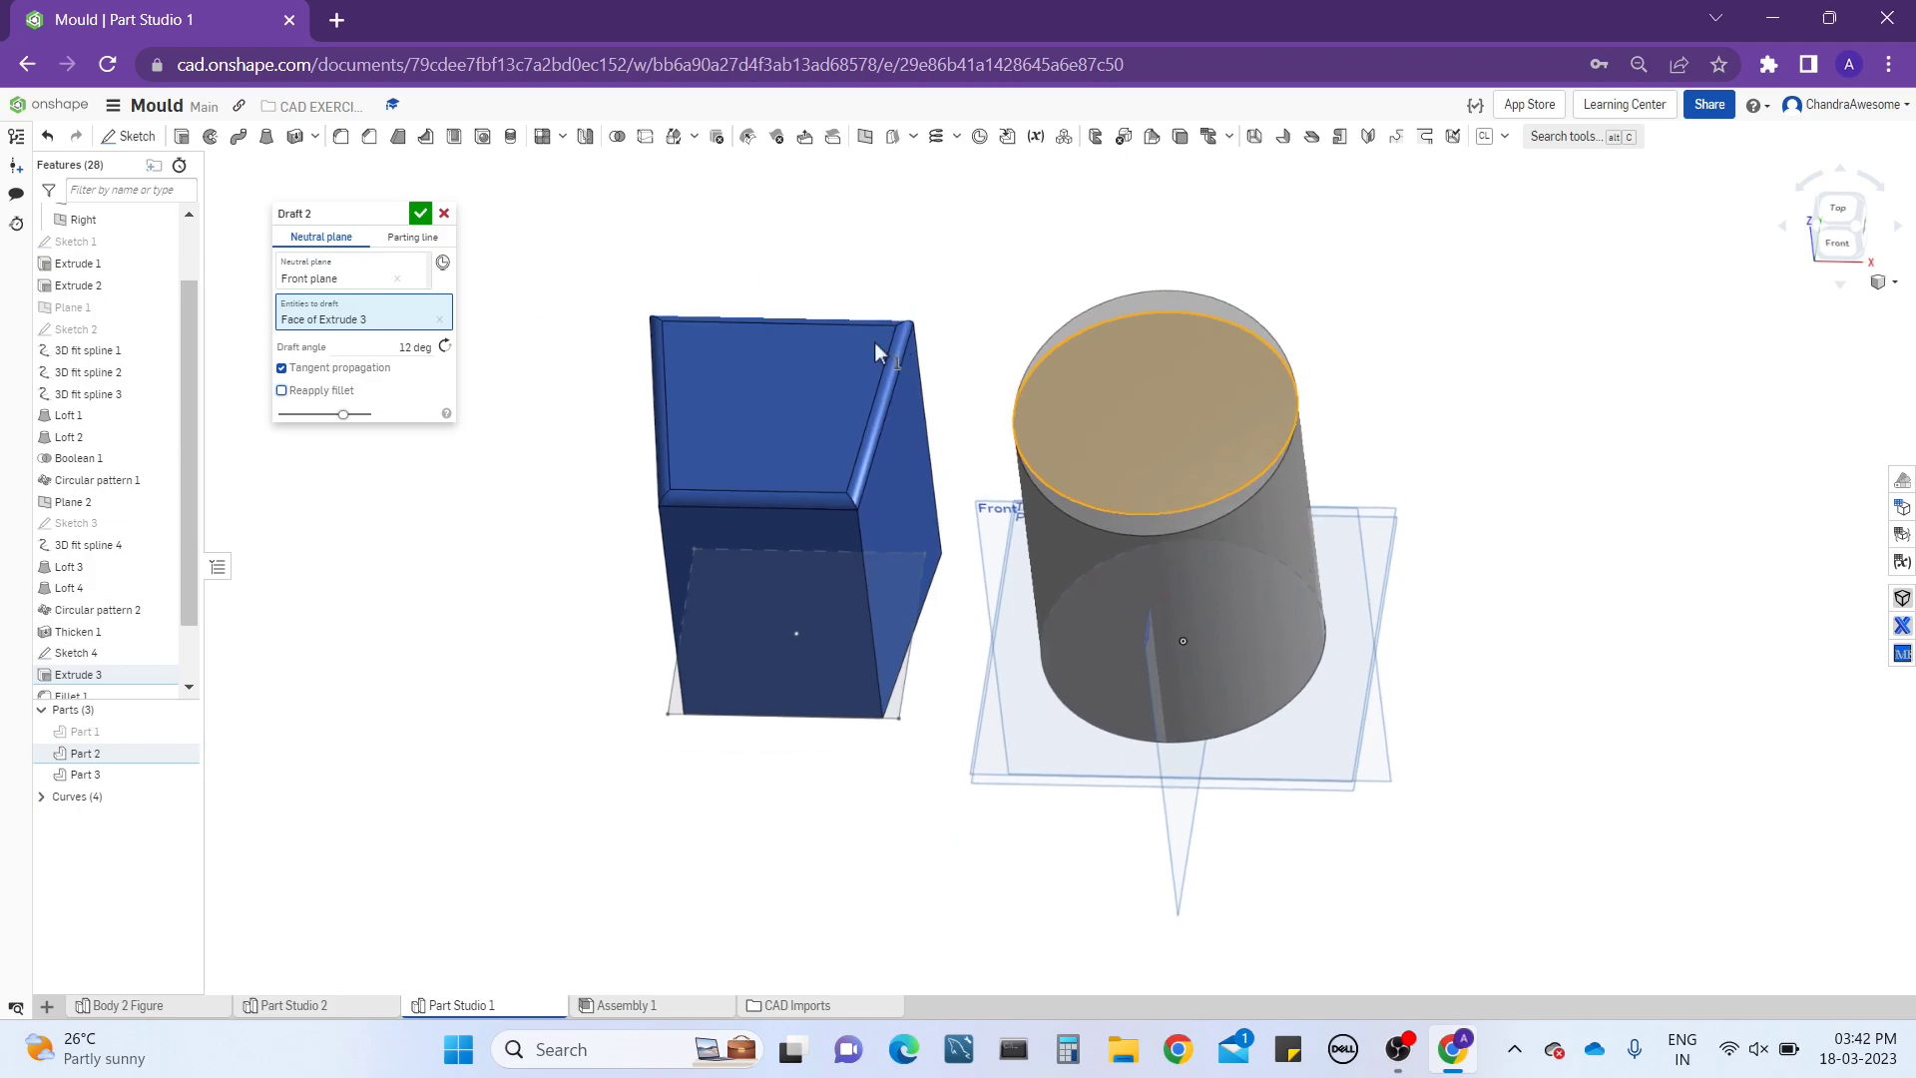
Try the Top plane as the neutral plane for the draft on the cylinder's top face.
{"action": "left_click", "coordinate": [397, 279]}
{"action": "left_click", "coordinate": [1394, 532]}
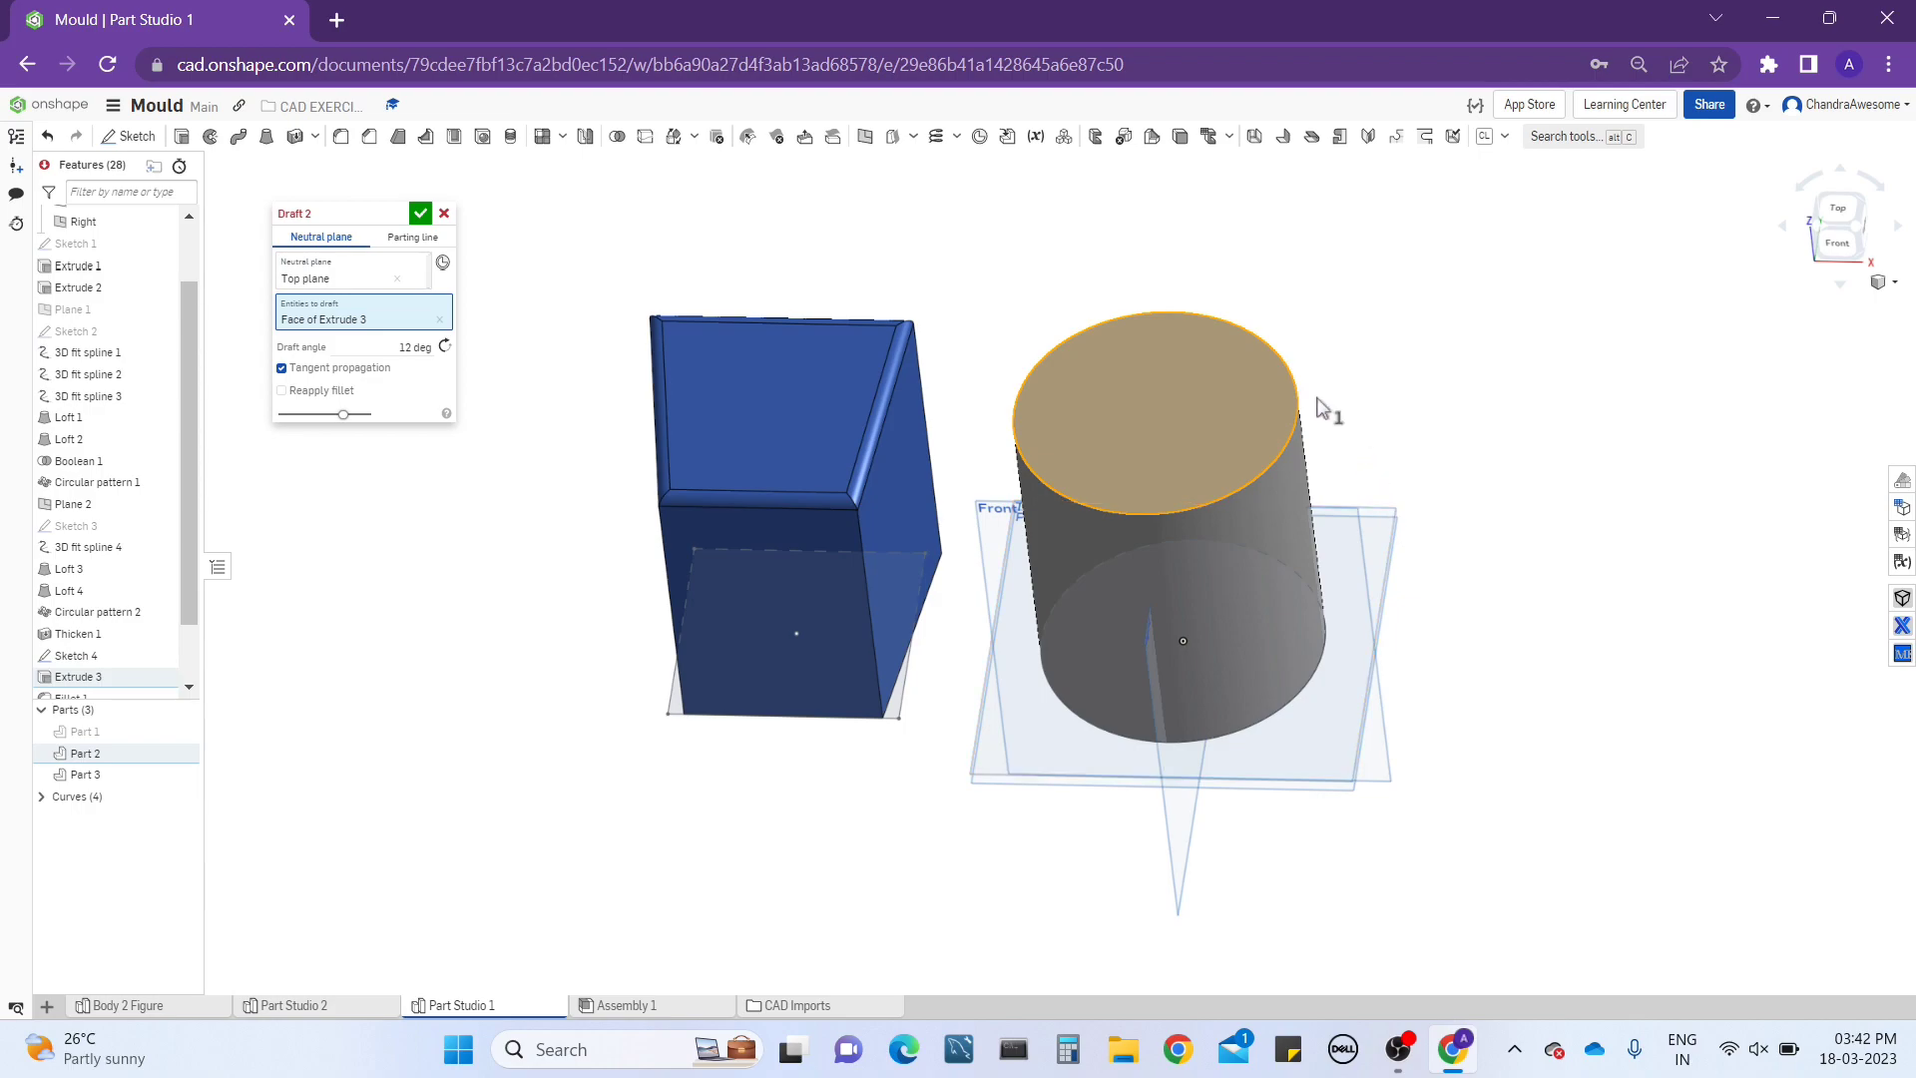
{"action": "scroll", "coordinate": [1330, 406], "scroll_direction": "up", "scroll_amount": 3}
{"action": "mouse_move", "coordinate": [1334, 407]}
{"action": "right_mouse_down"}
{"action": "mouse_move", "coordinate": [1377, 342]}
{"action": "mouse_move", "coordinate": [1352, 374]}
{"action": "right_mouse_up"}
{"action": "scroll", "coordinate": [1352, 374], "scroll_direction": "down", "scroll_amount": 5}
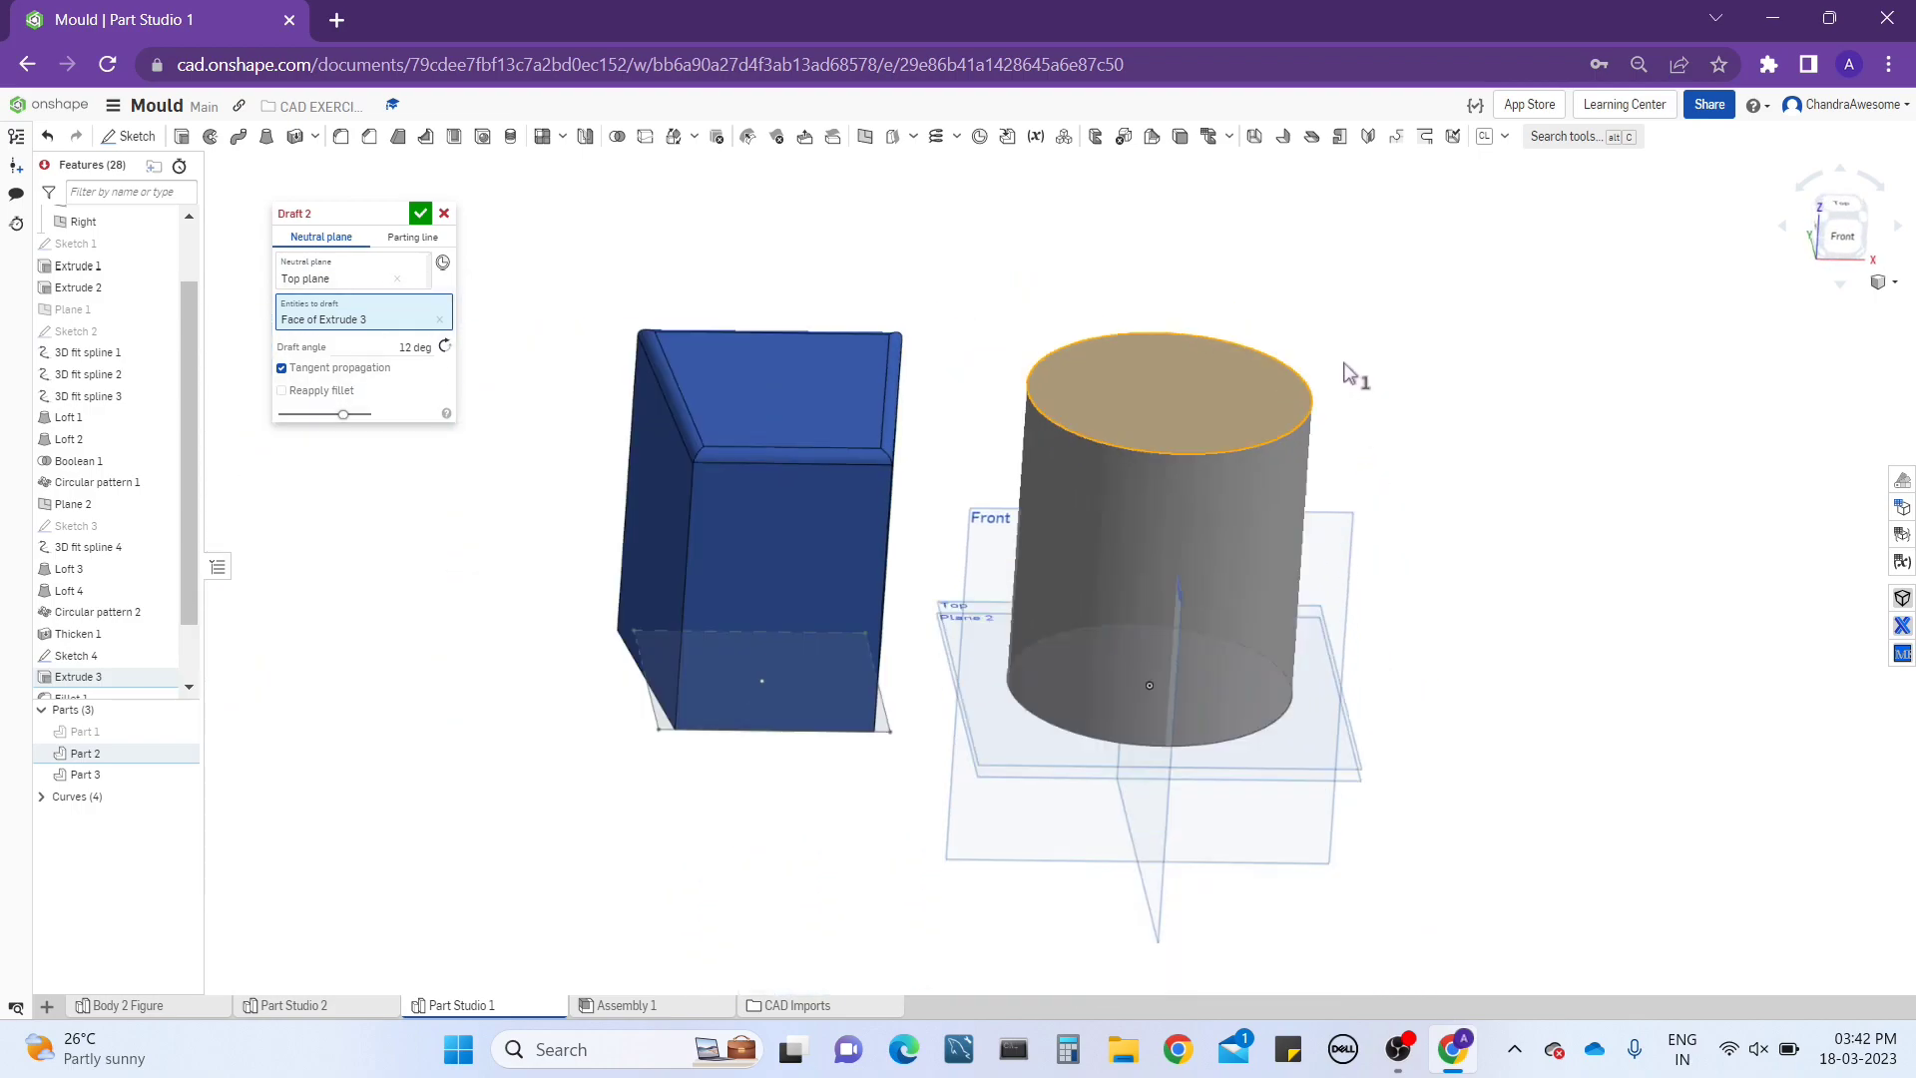
{"action": "mouse_move", "coordinate": [1243, 405]}
{"action": "right_mouse_down"}
{"action": "mouse_move", "coordinate": [1244, 376]}
{"action": "mouse_move", "coordinate": [1284, 376]}
{"action": "mouse_move", "coordinate": [1252, 398]}
{"action": "right_mouse_up"}
{"action": "right_click_drag", "start_coordinate": [1086, 672], "coordinate": [1083, 733]}
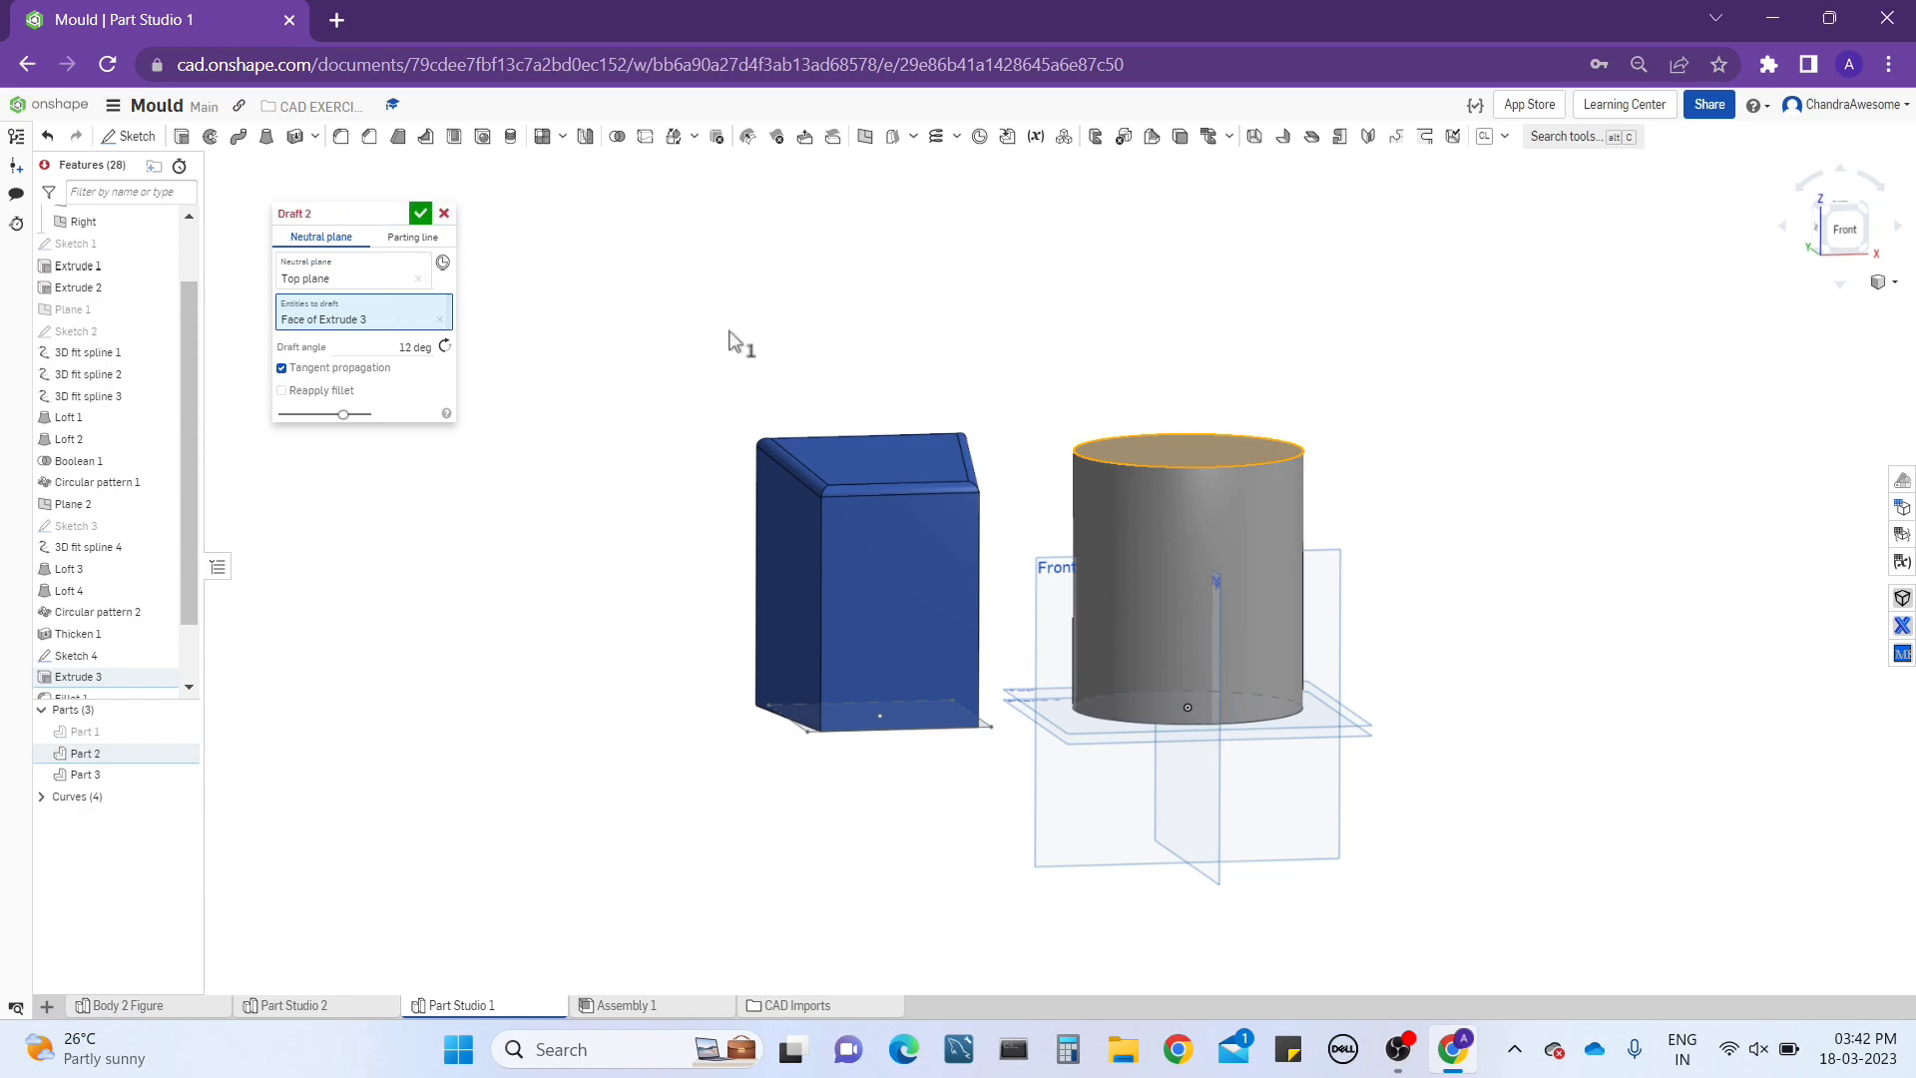
{"action": "right_click_drag", "start_coordinate": [1014, 368], "coordinate": [1217, 511]}
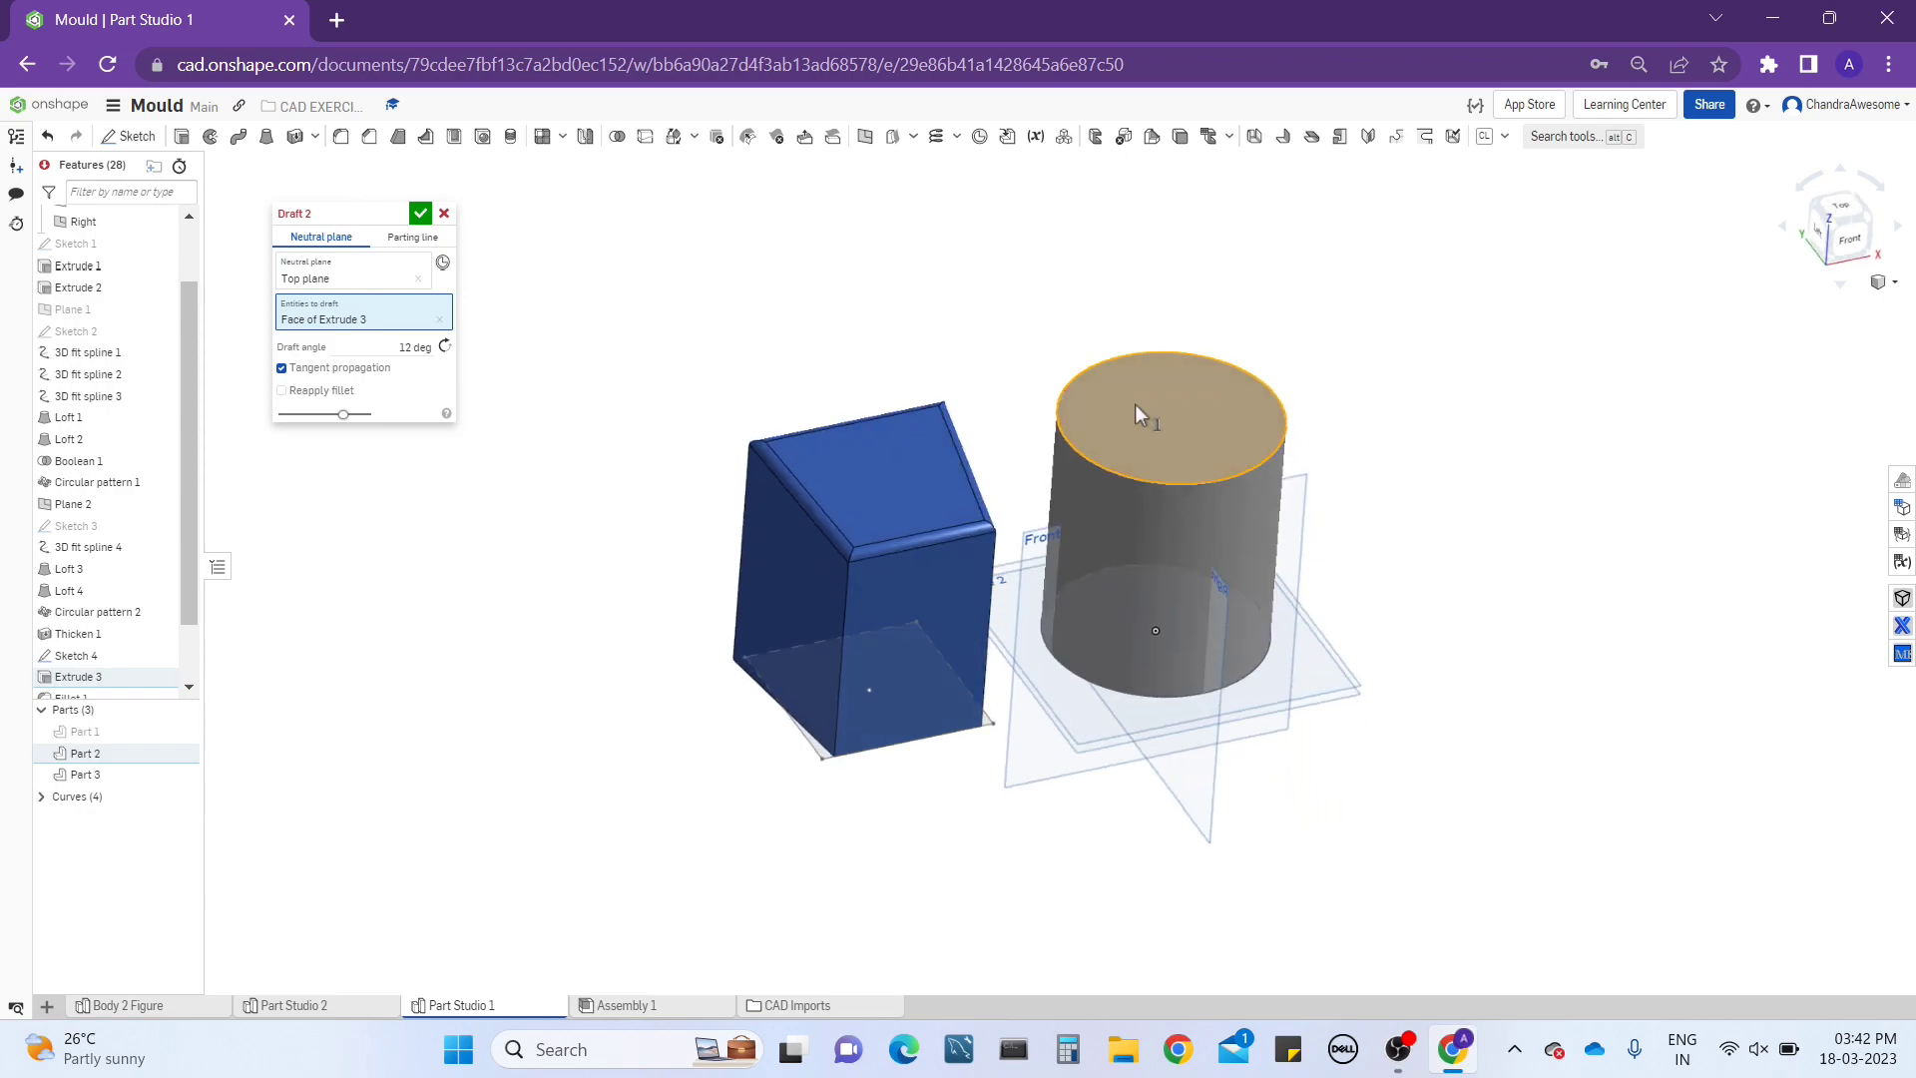
{"action": "scroll", "coordinate": [1218, 511], "scroll_direction": "up", "scroll_amount": 3}
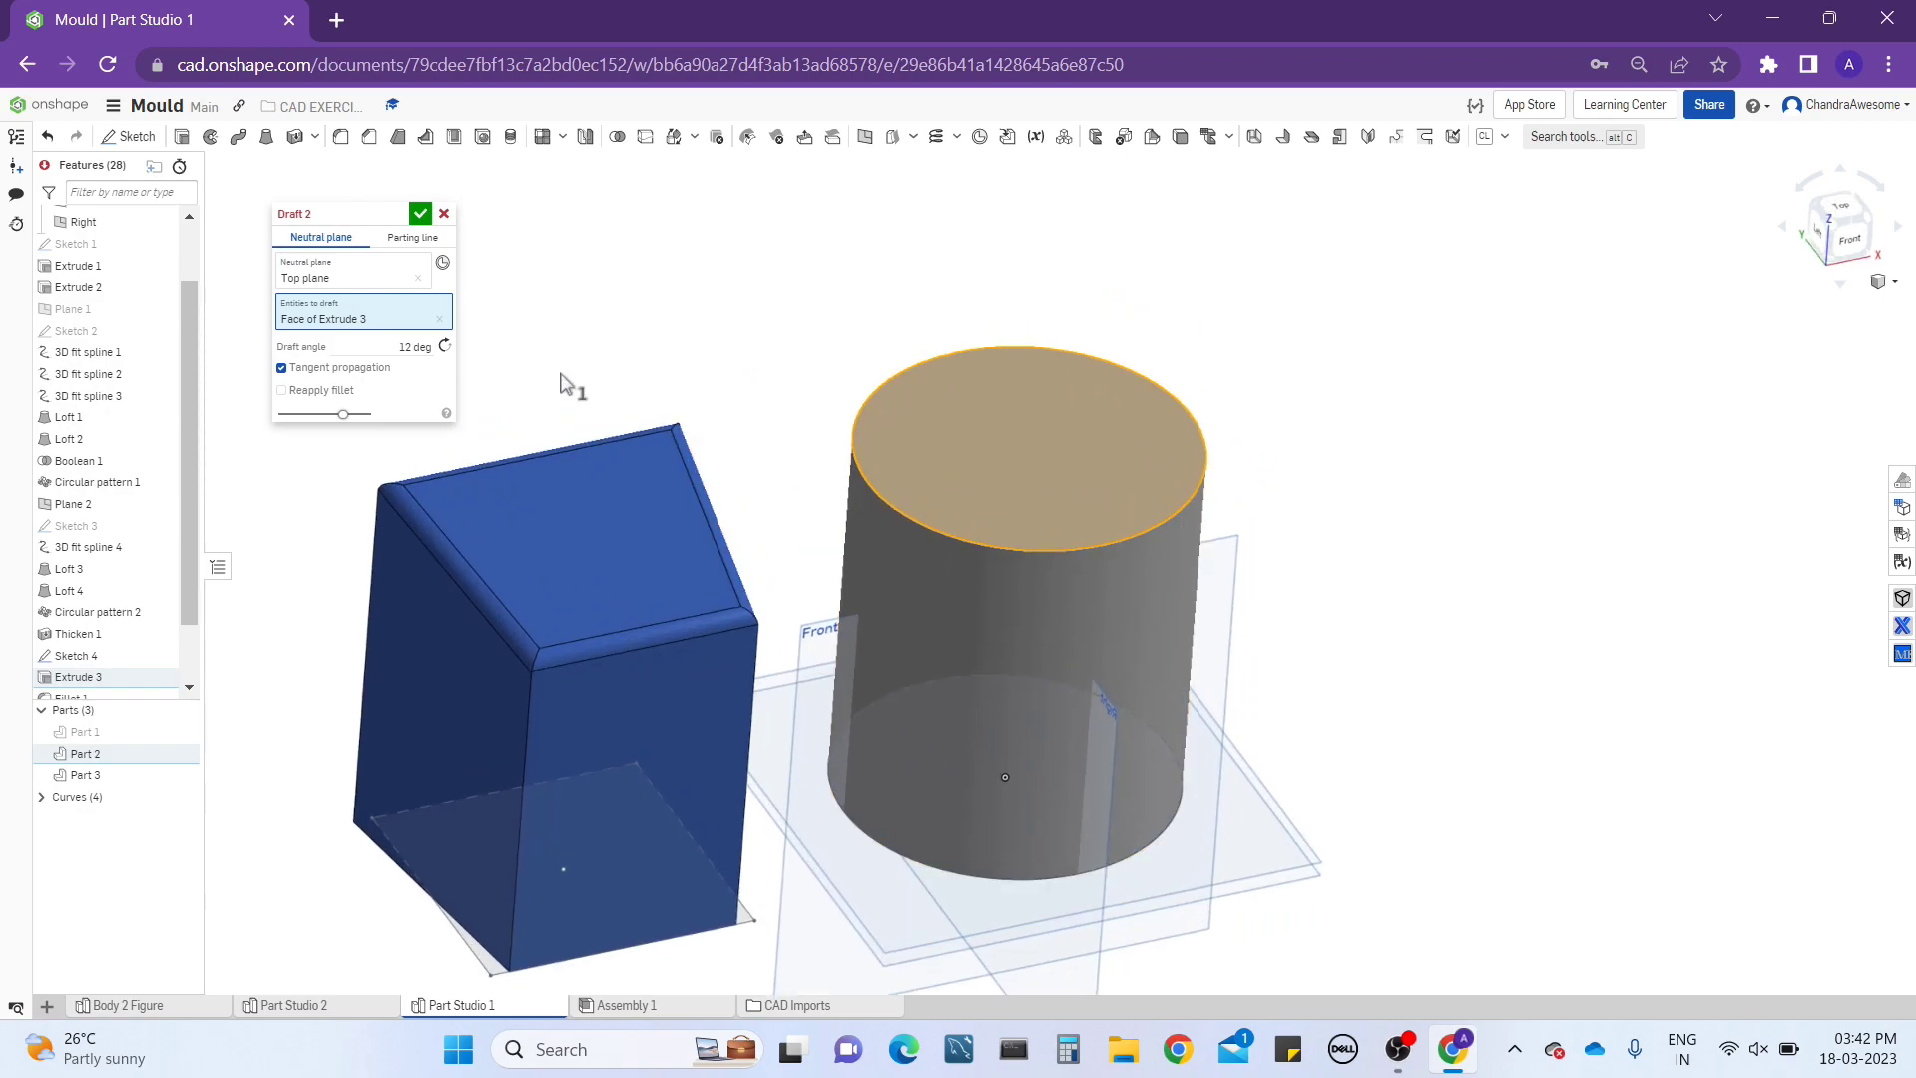
{"action": "middle_click_drag", "start_coordinate": [572, 375], "coordinate": [682, 366]}
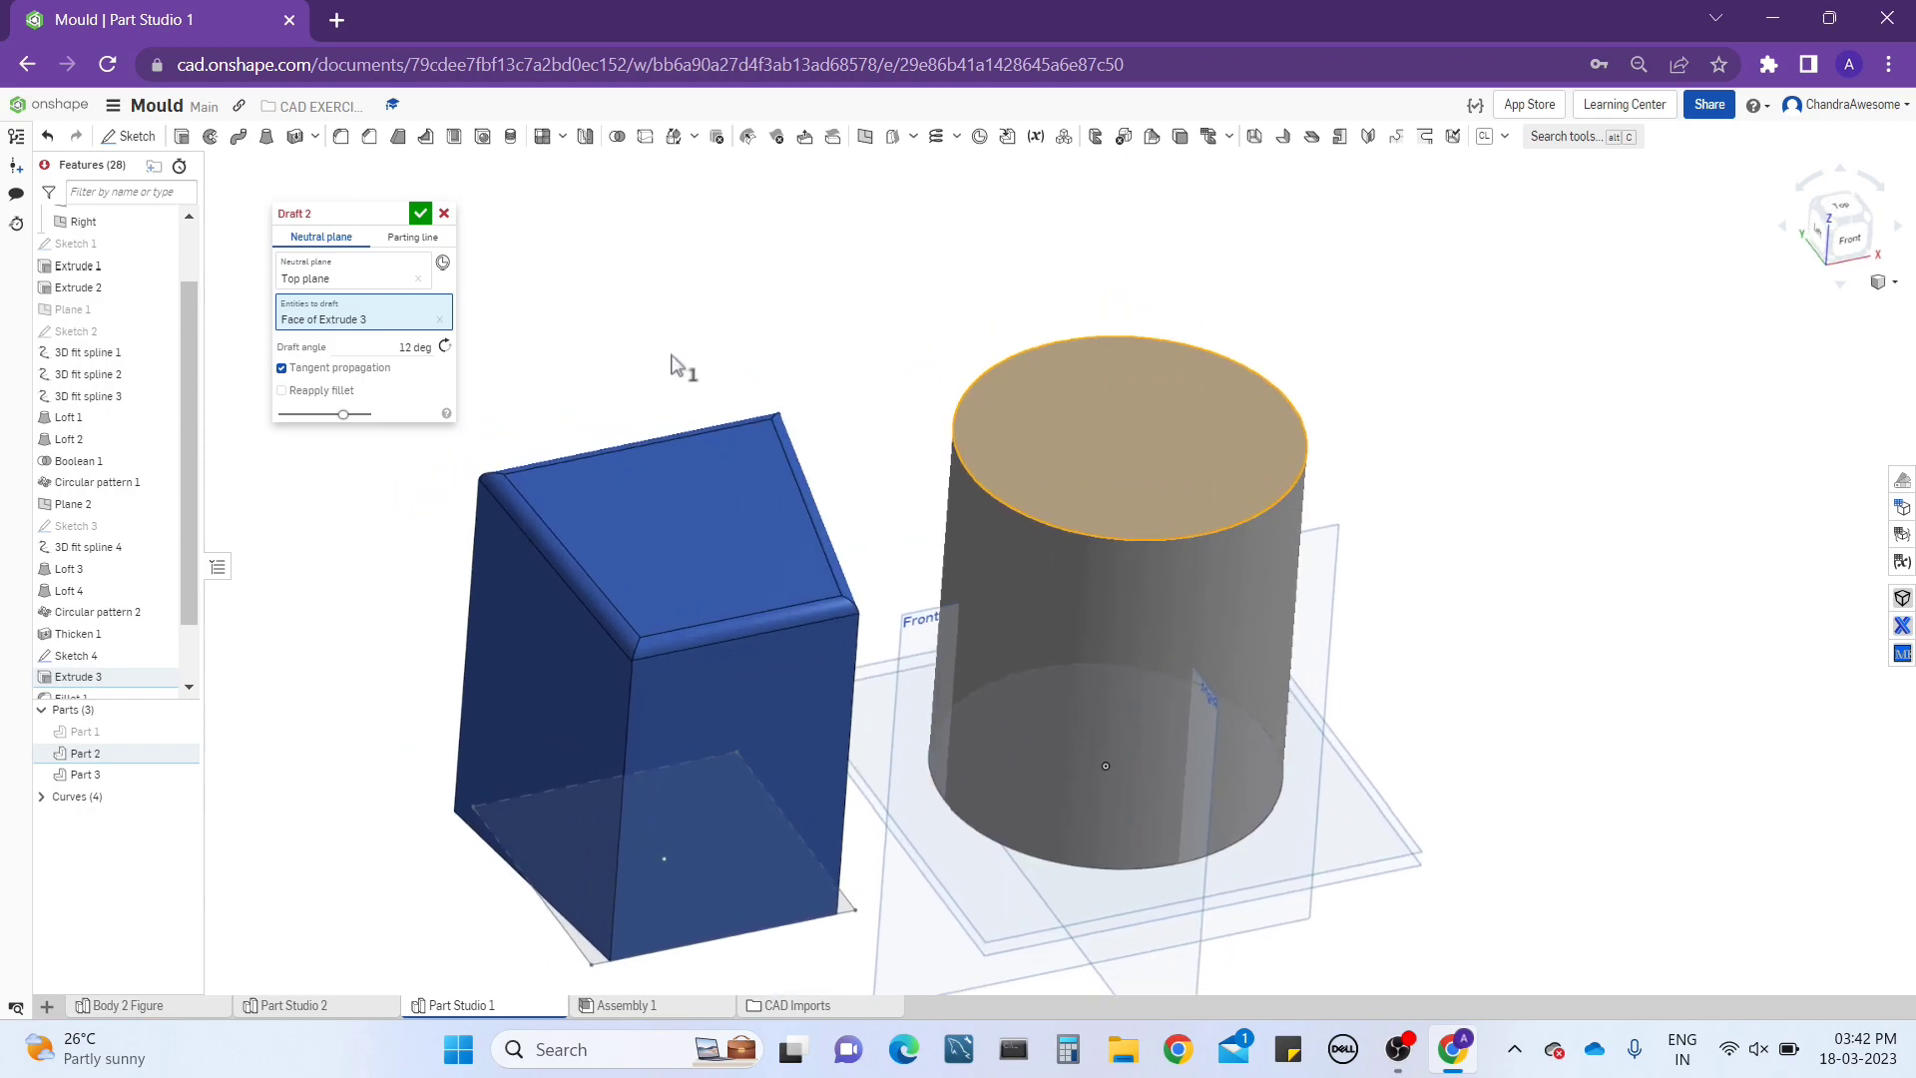
Replace the Top plane with the Front plane as the neutral plane of the cylinder's draft.
{"action": "left_click", "coordinate": [397, 278]}
{"action": "scroll", "coordinate": [875, 271], "scroll_direction": "down", "scroll_amount": 3}
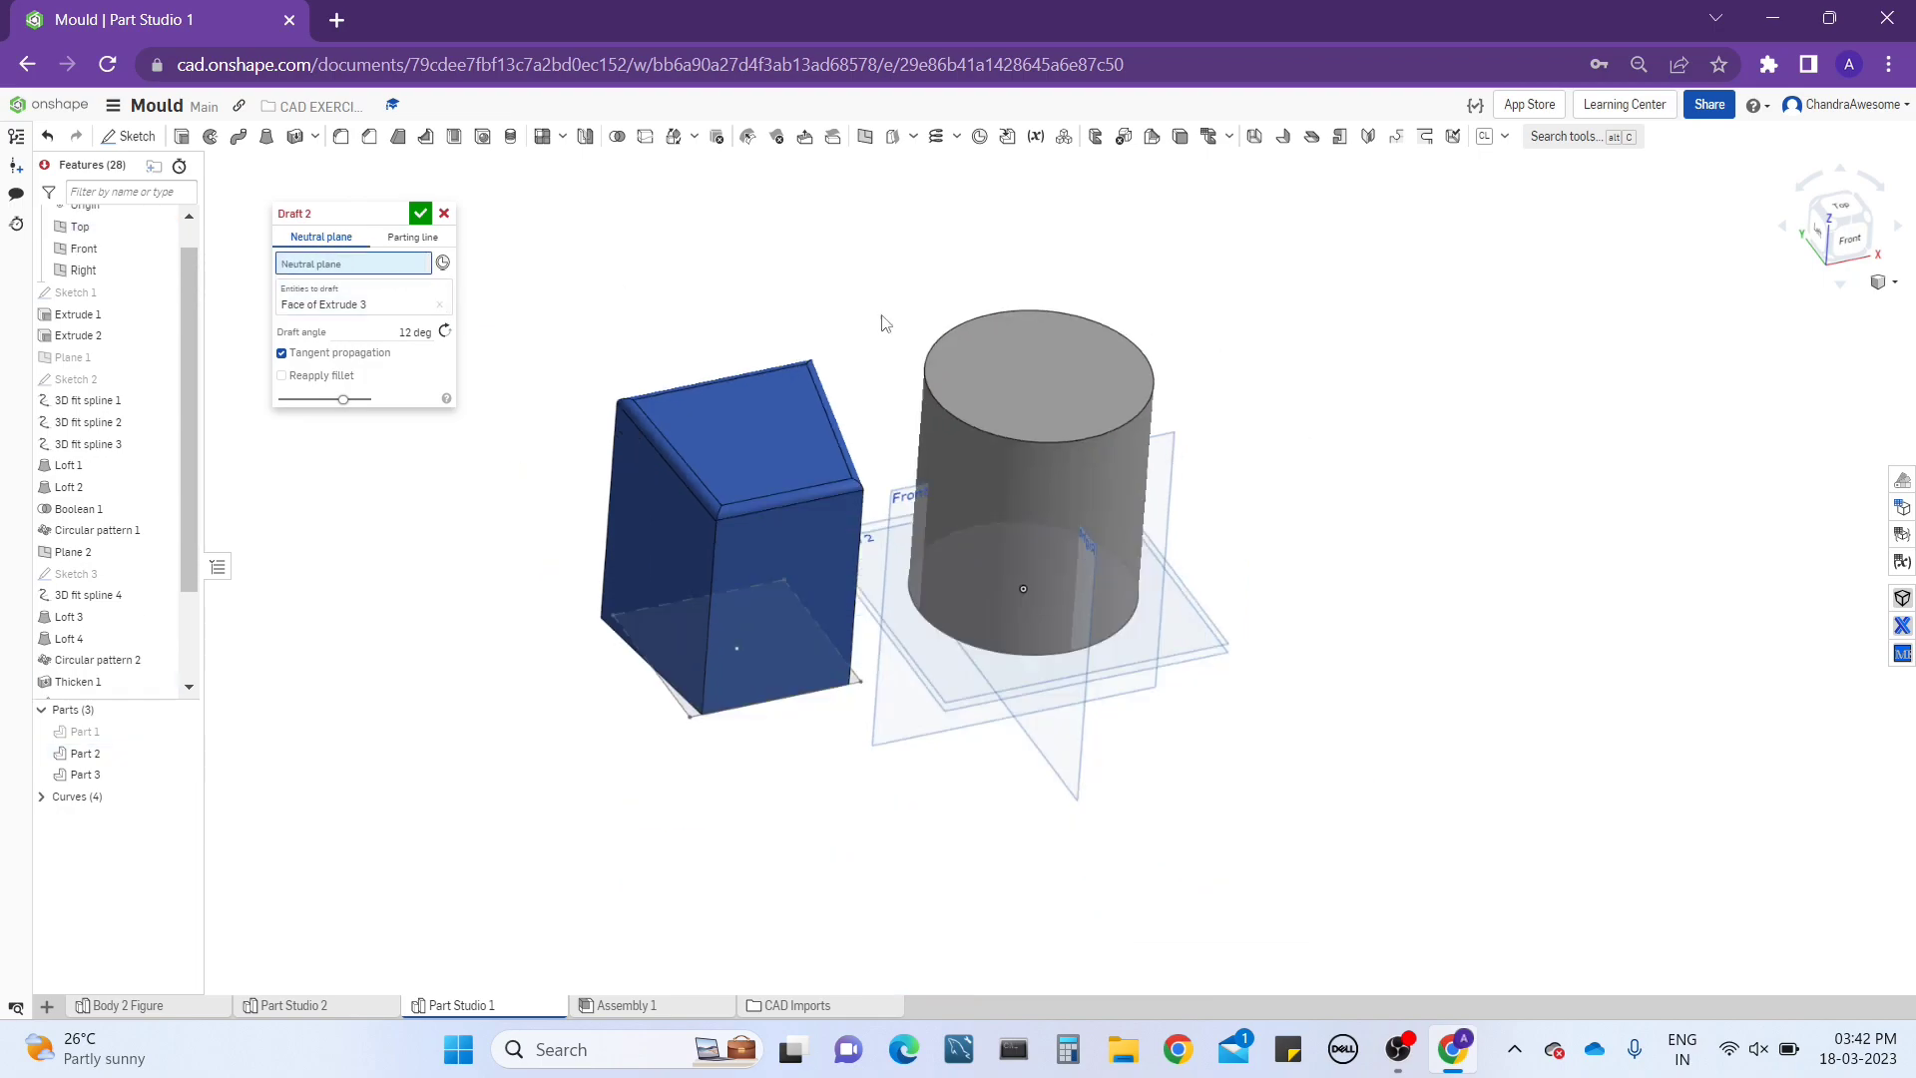
{"action": "left_click", "coordinate": [920, 748]}
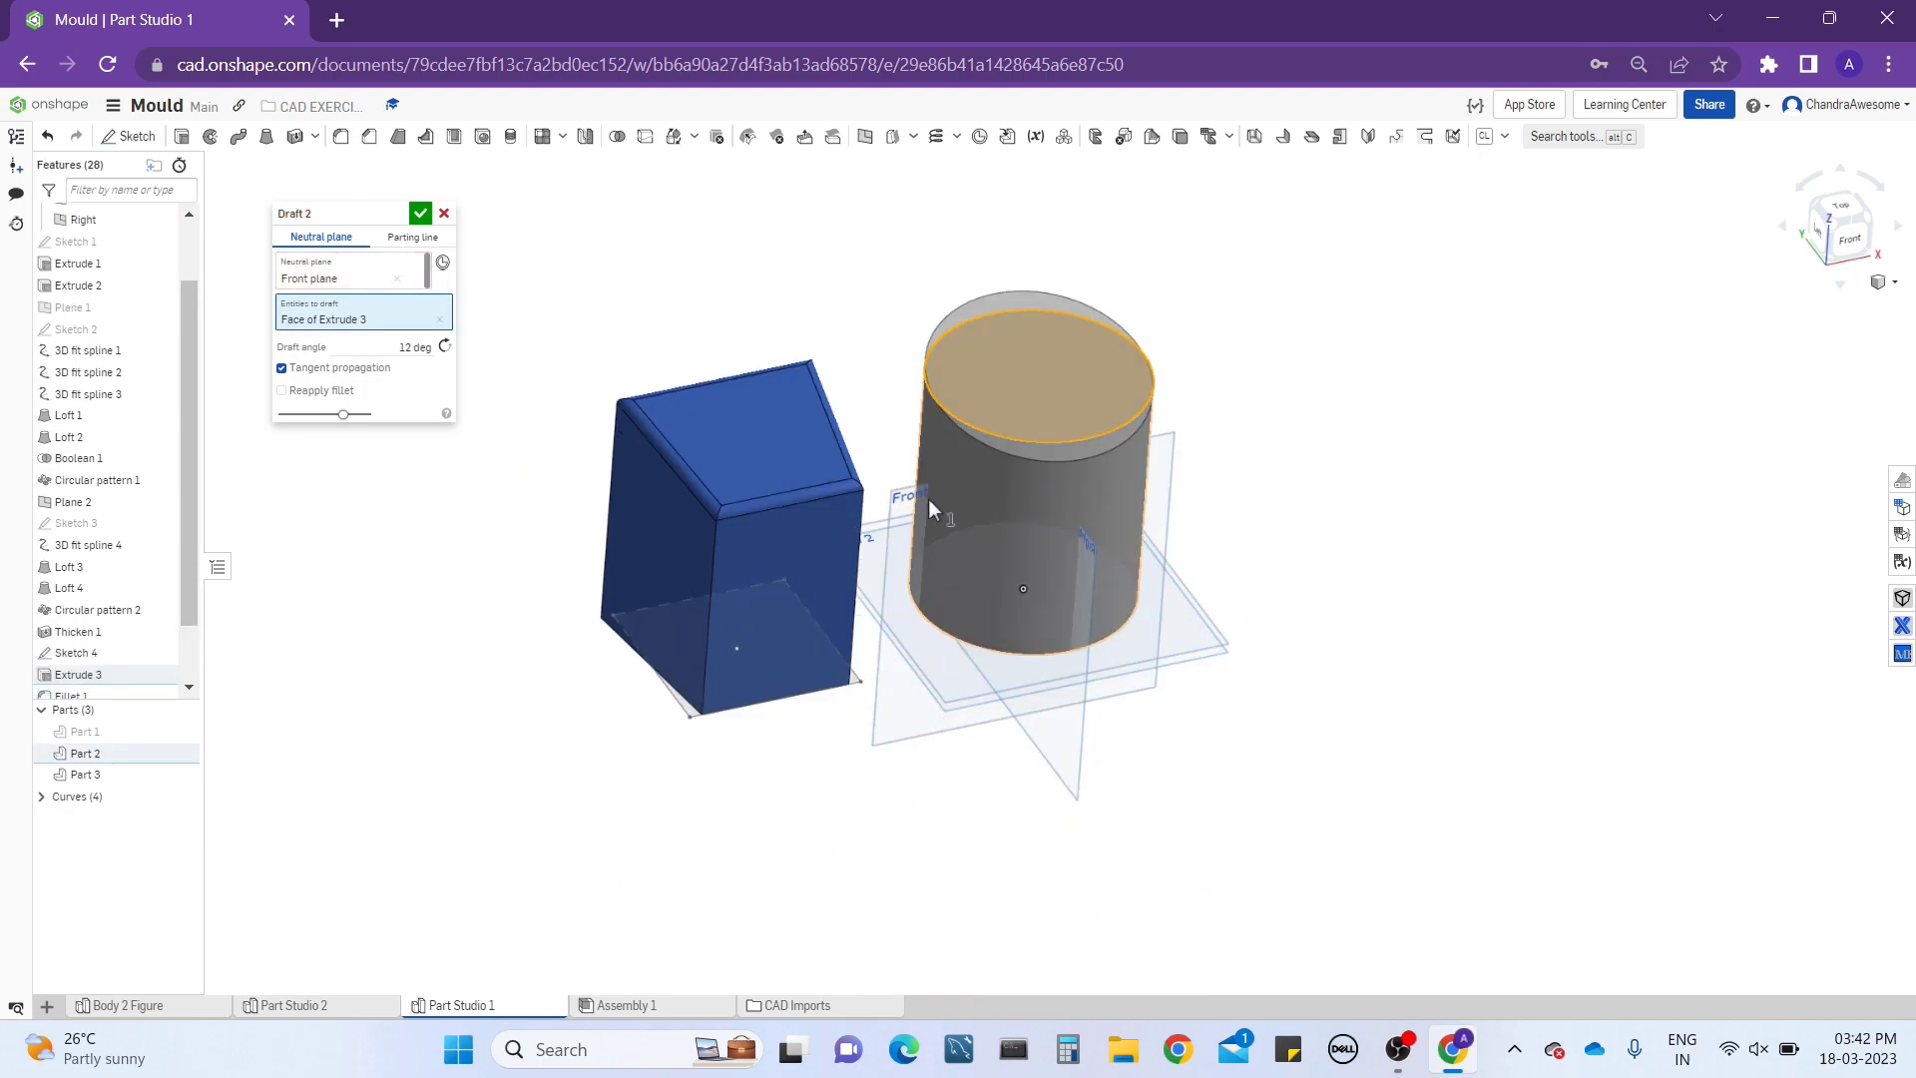
Switch the second draft to a parting-line draft with the cylinder's top face as pull direction and its top edge as parting edge.
{"action": "middle_click_drag", "start_coordinate": [602, 288], "coordinate": [633, 329]}
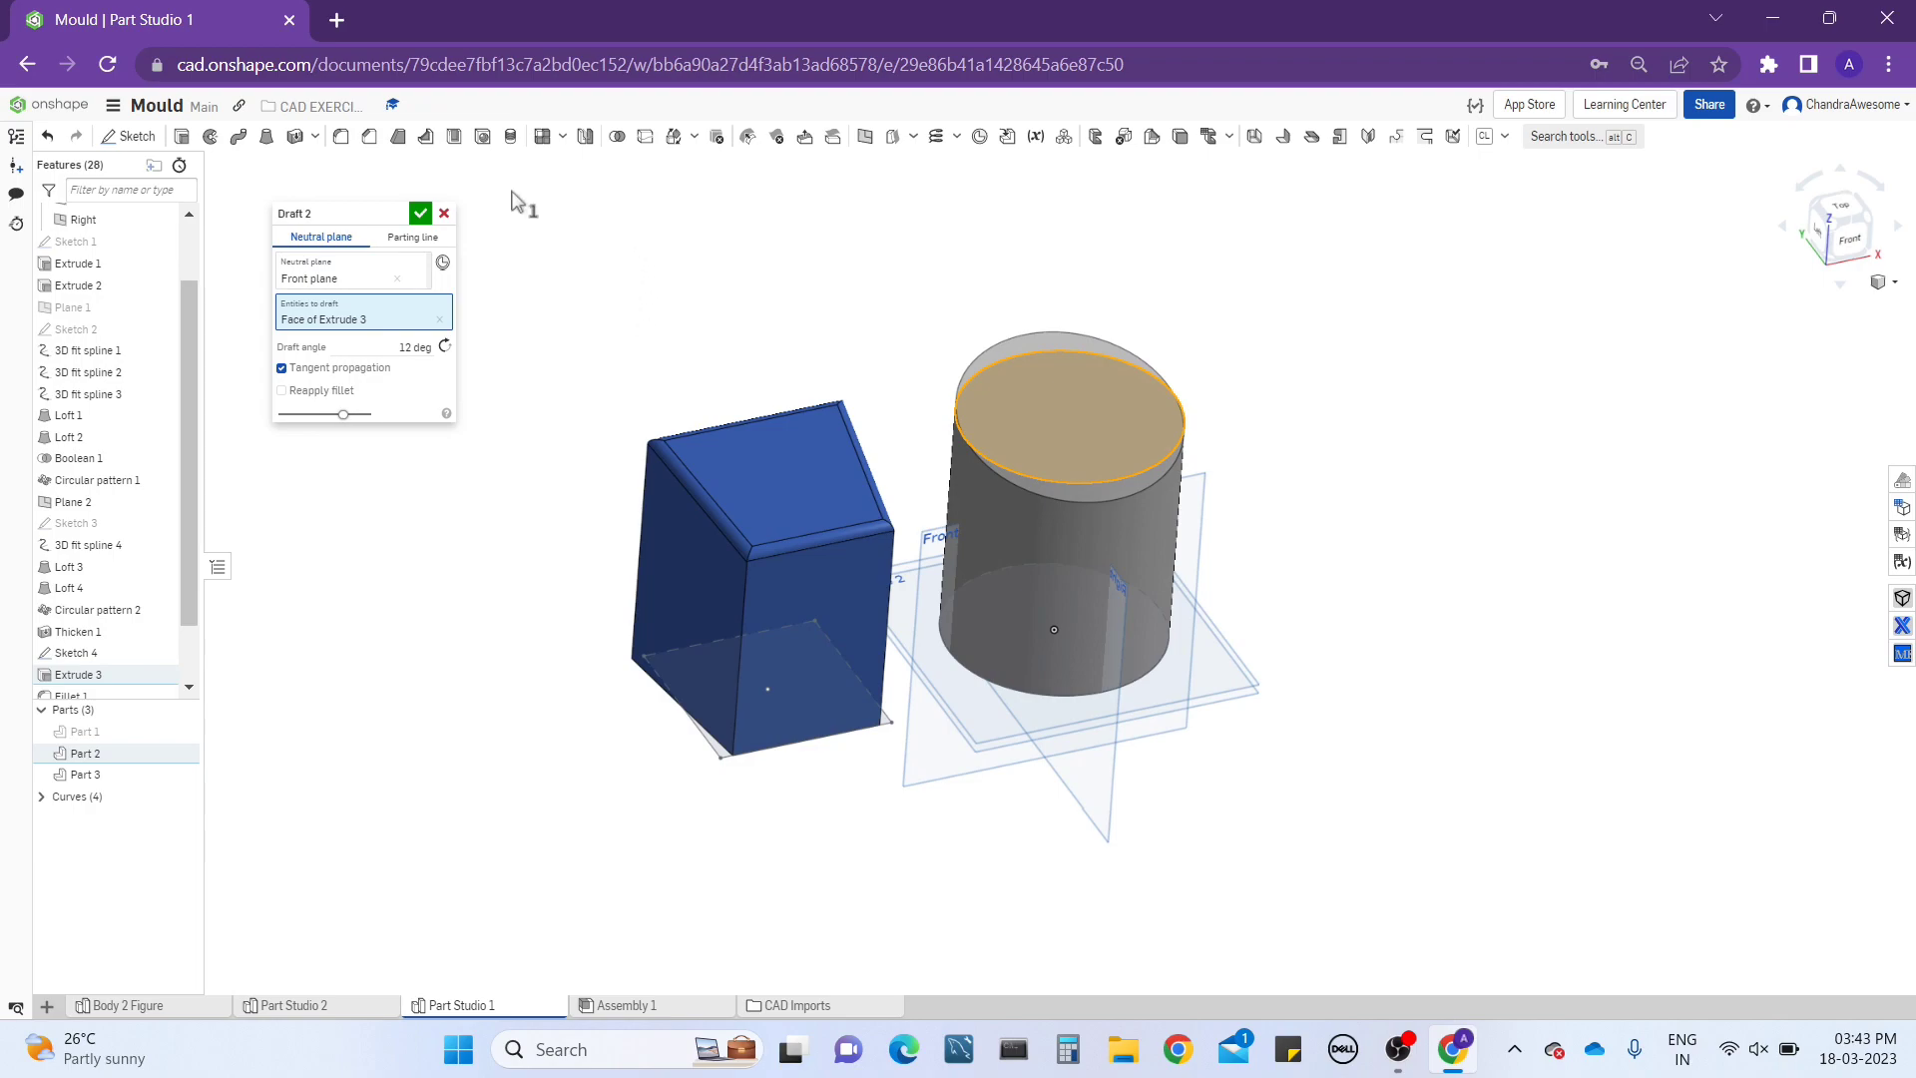
{"action": "left_click", "coordinate": [413, 237]}
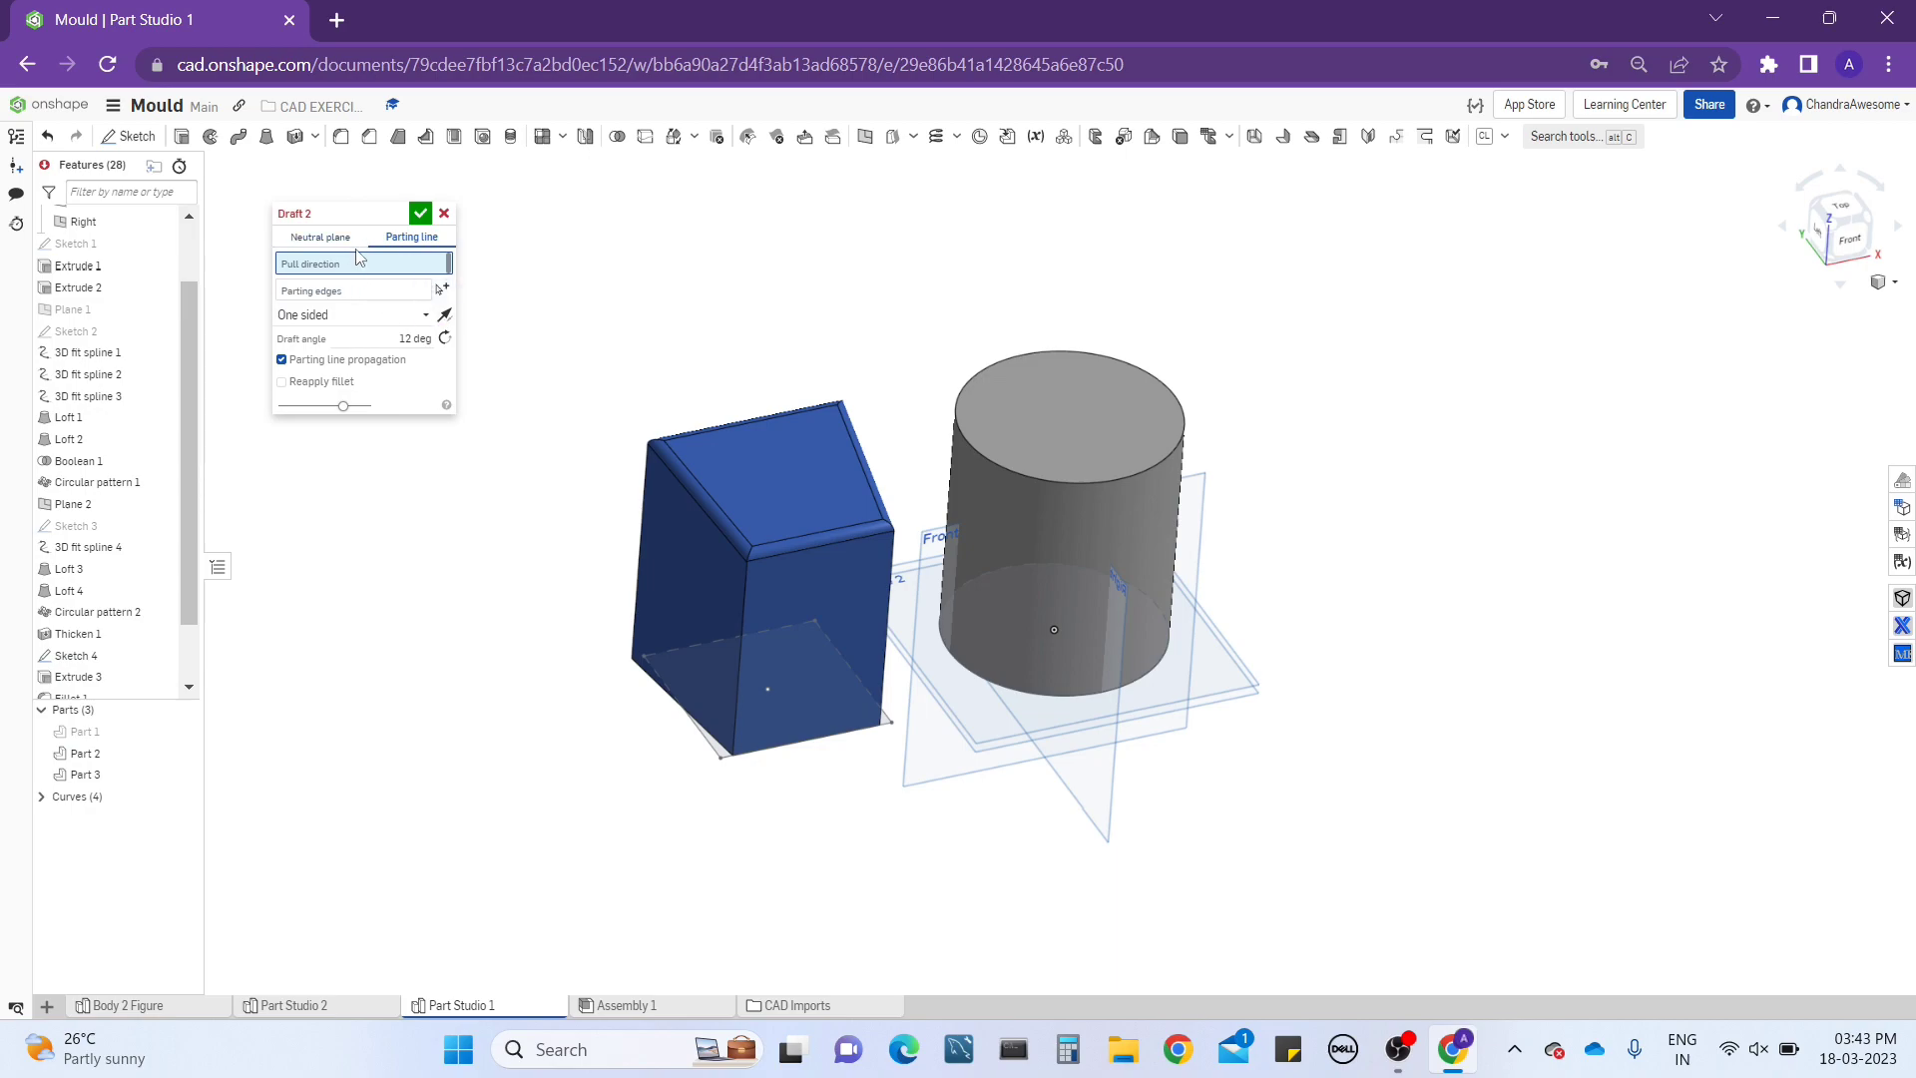
{"action": "left_click", "coordinate": [320, 237]}
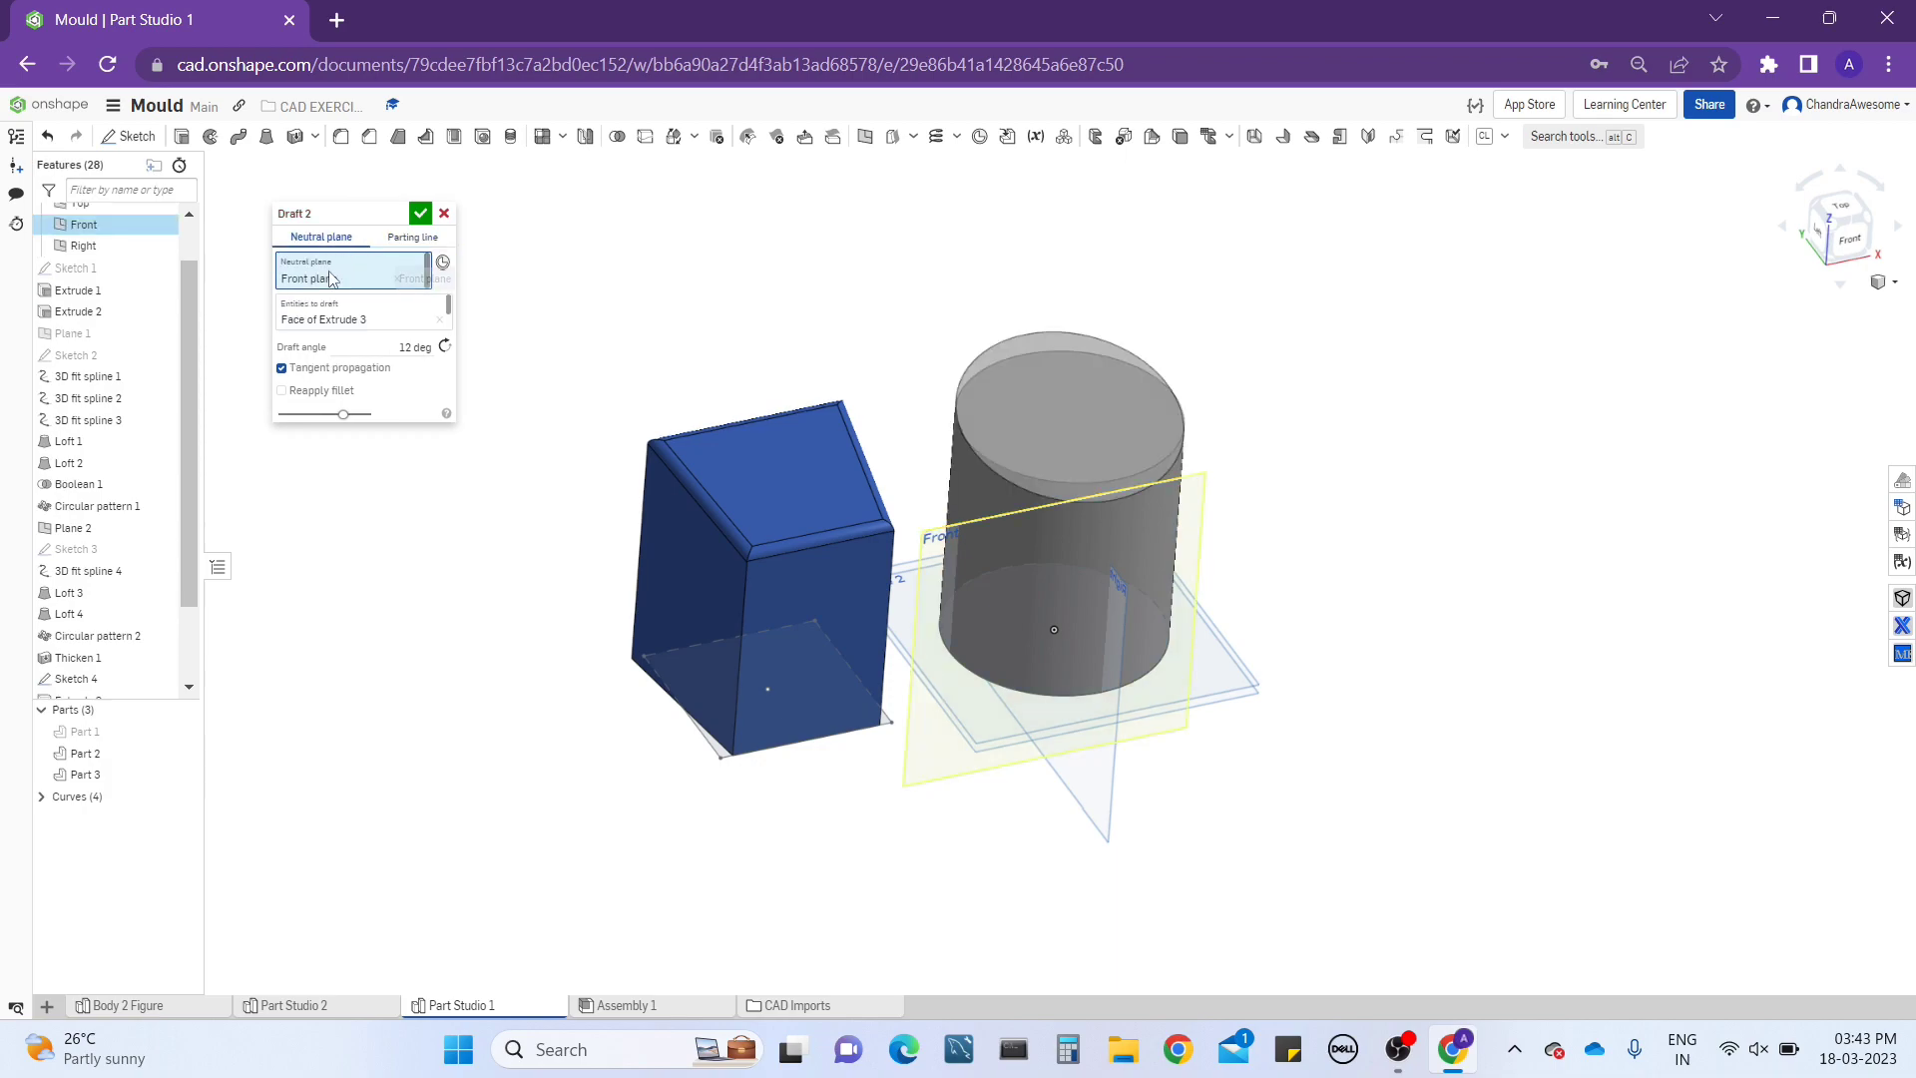
{"action": "left_click", "coordinate": [402, 239]}
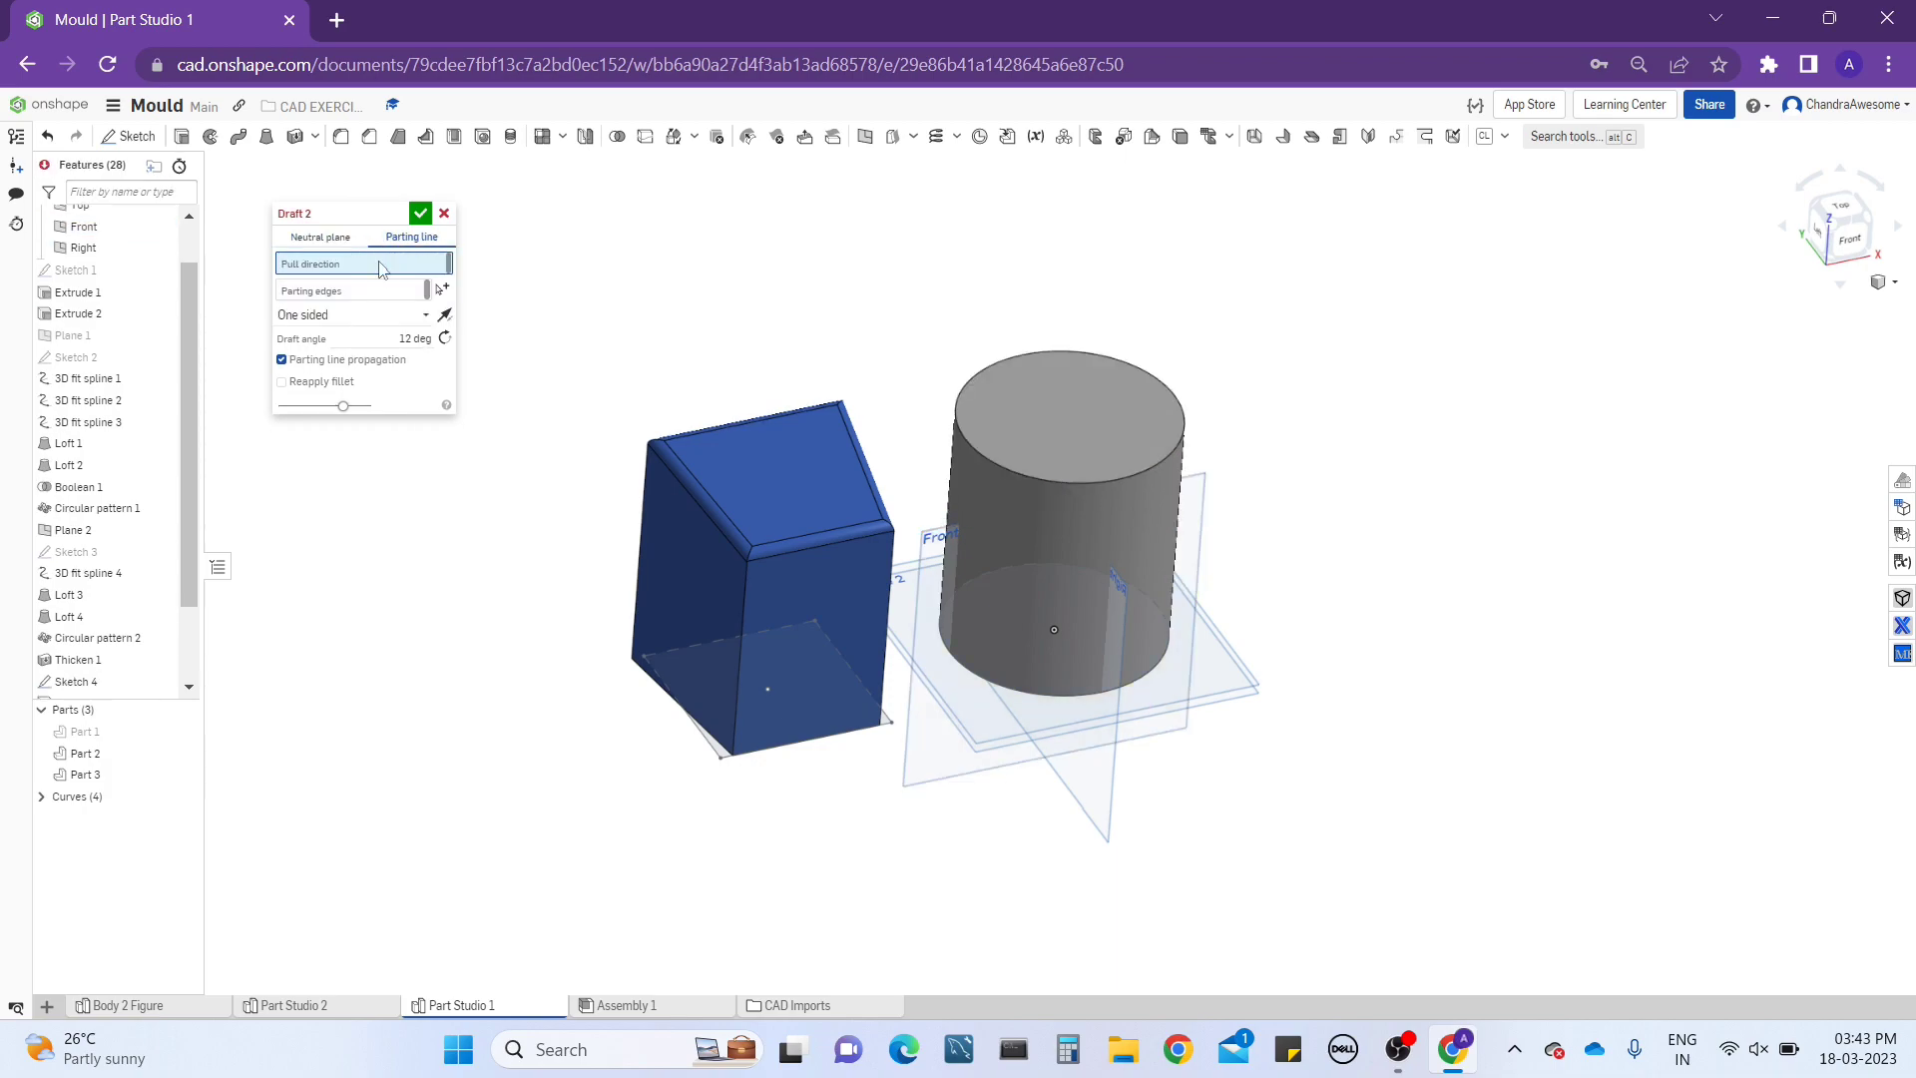
{"action": "mouse_move", "coordinate": [1020, 407]}
{"action": "right_mouse_down"}
{"action": "mouse_move", "coordinate": [980, 409]}
{"action": "mouse_move", "coordinate": [1010, 409]}
{"action": "right_mouse_up"}
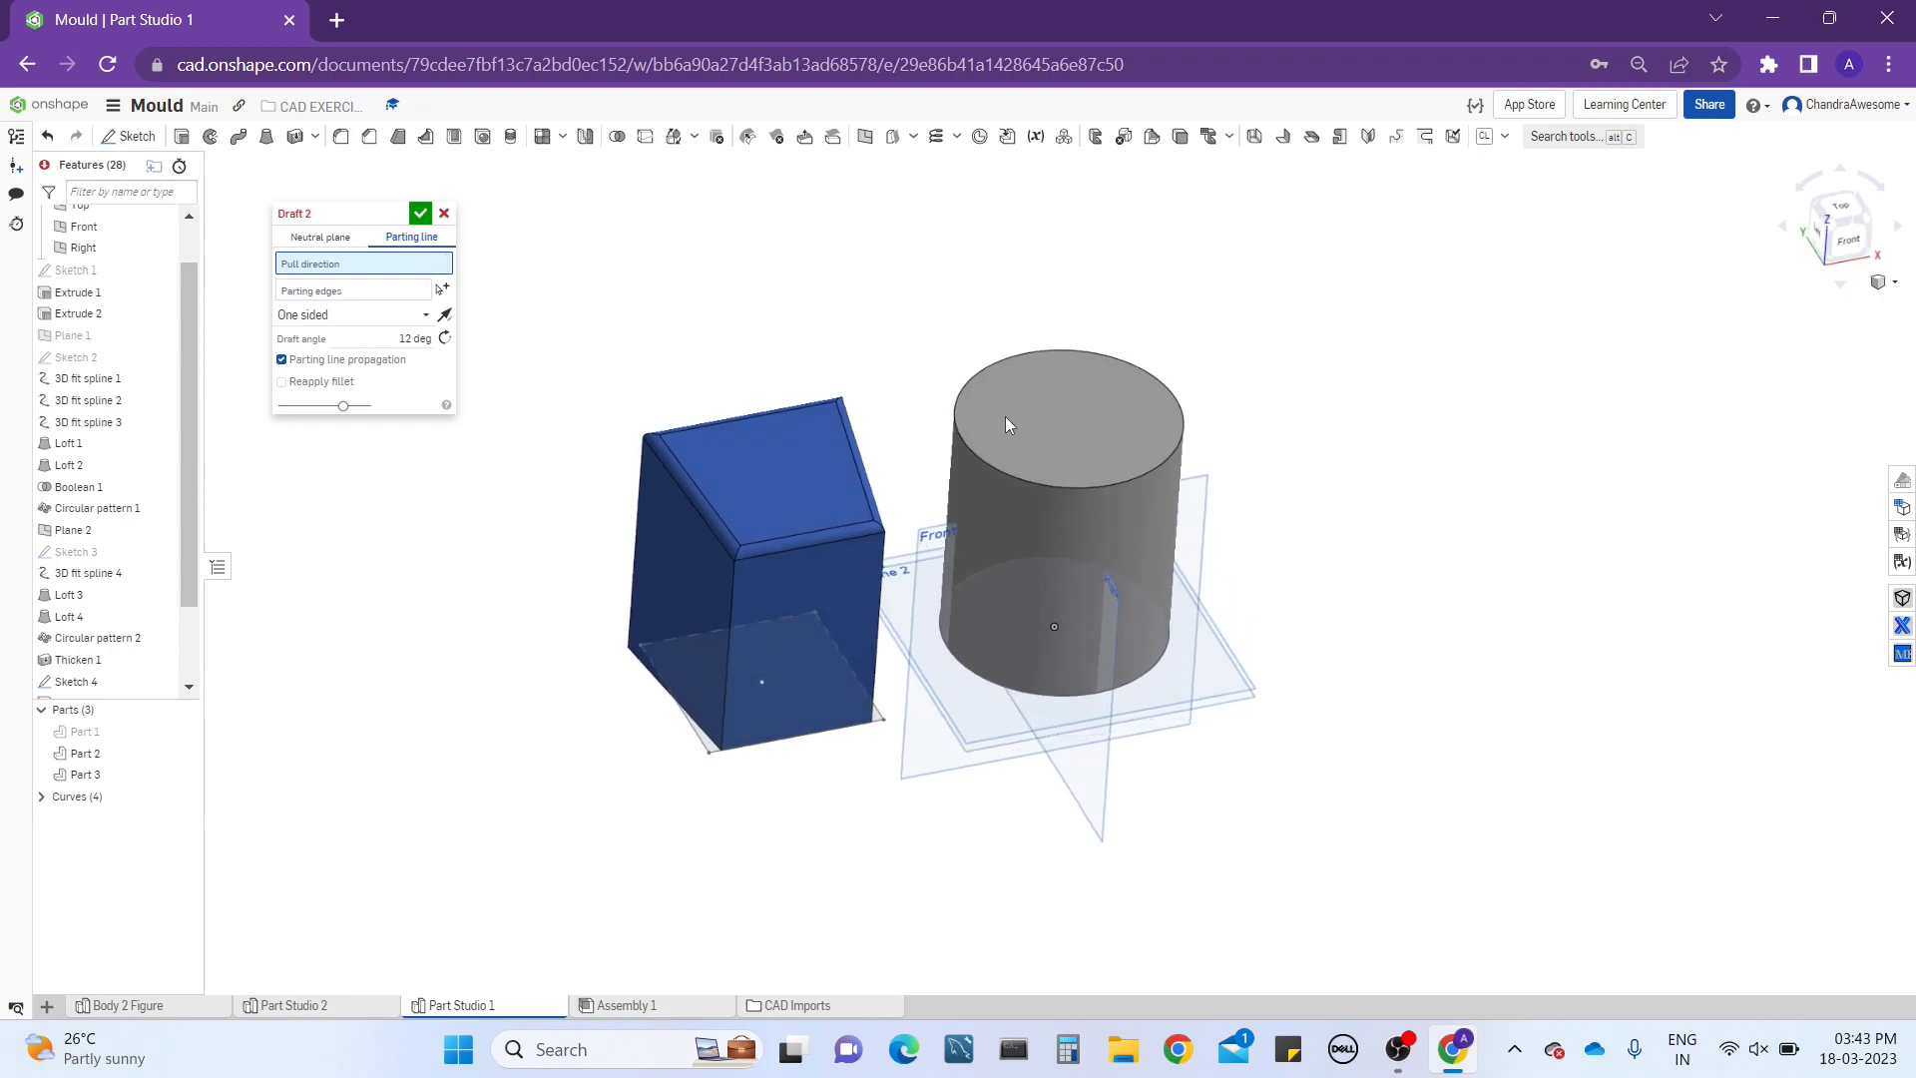
{"action": "left_click", "coordinate": [1054, 437]}
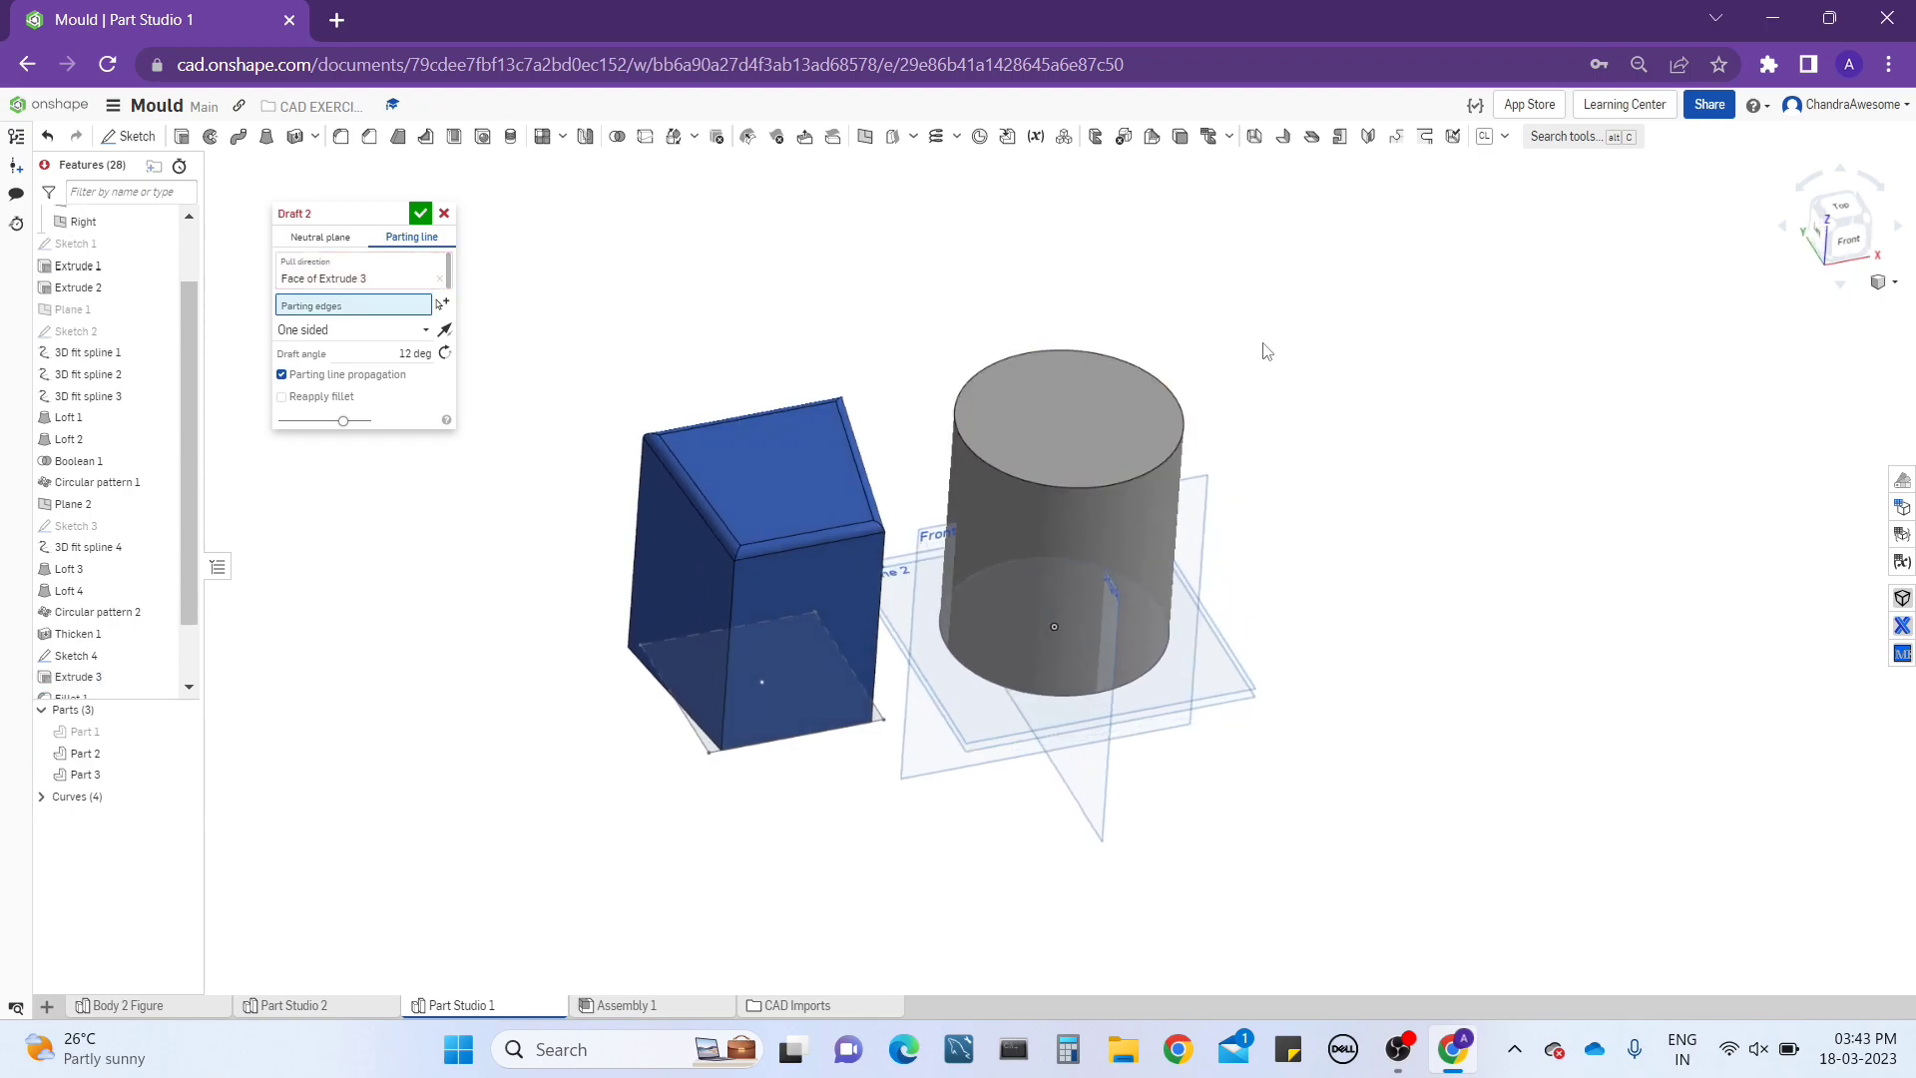
{"action": "left_click", "coordinate": [958, 439]}
{"action": "mouse_move", "coordinate": [1261, 419]}
{"action": "right_mouse_down"}
{"action": "mouse_move", "coordinate": [1244, 386]}
{"action": "mouse_move", "coordinate": [1234, 412]}
{"action": "right_mouse_up"}
{"action": "middle_click_drag", "start_coordinate": [1116, 404], "coordinate": [997, 417]}
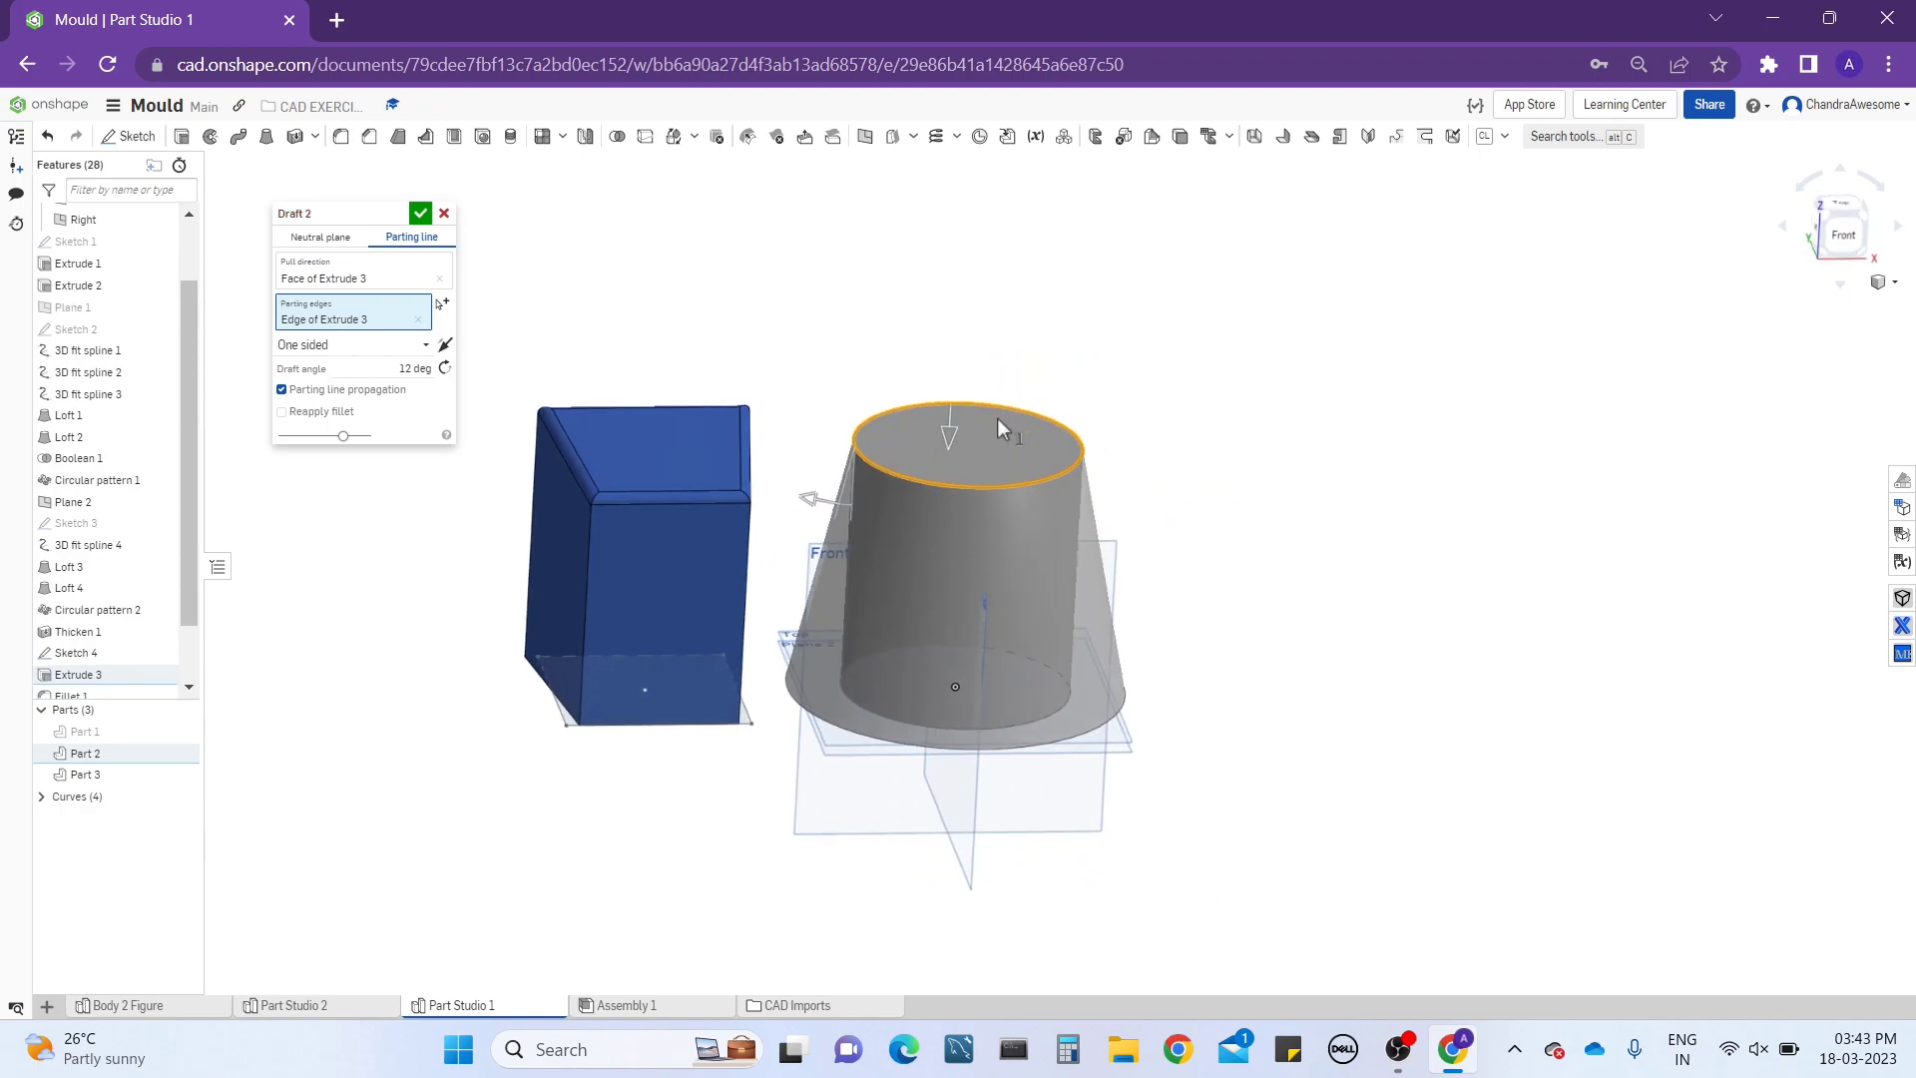
Try the opposite pull direction for the cylinder's parting-line draft and switch it back.
{"action": "left_click", "coordinate": [445, 344]}
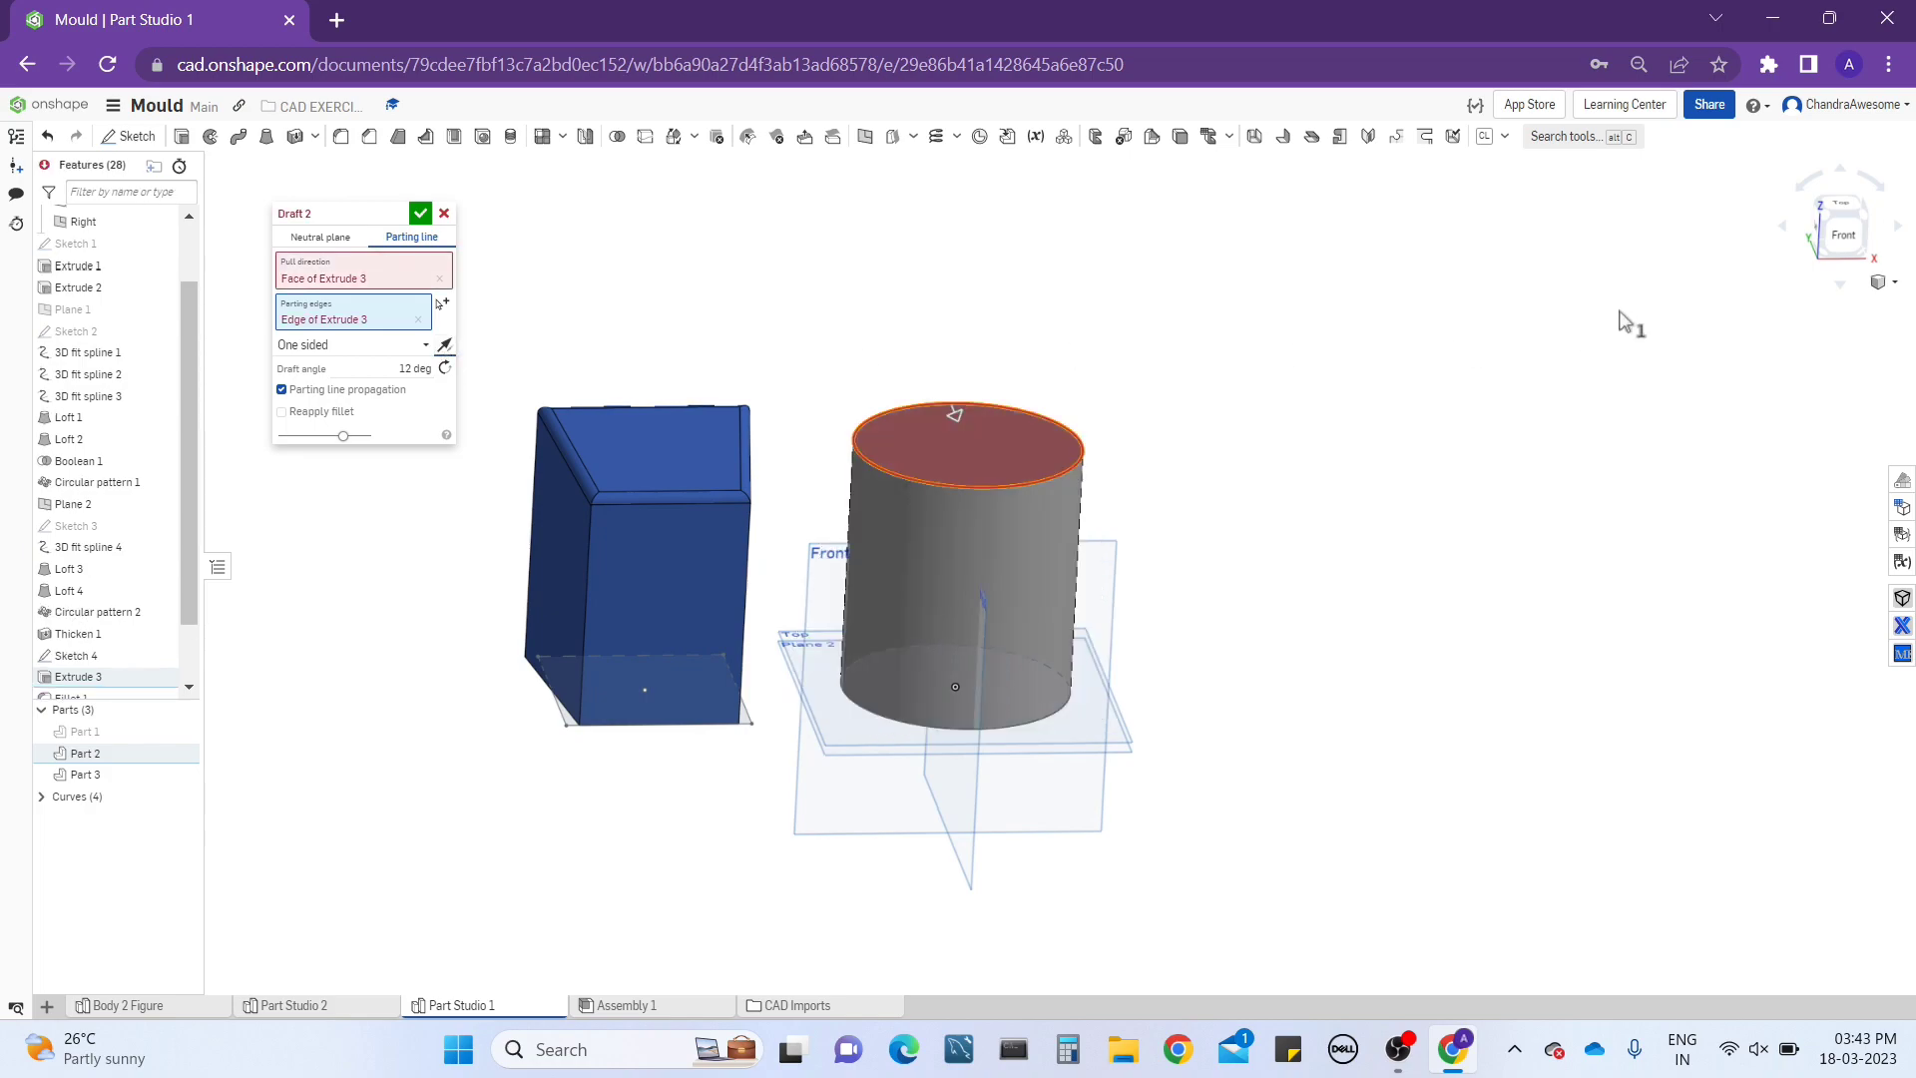
{"action": "right_click_drag", "start_coordinate": [1084, 369], "coordinate": [1038, 358]}
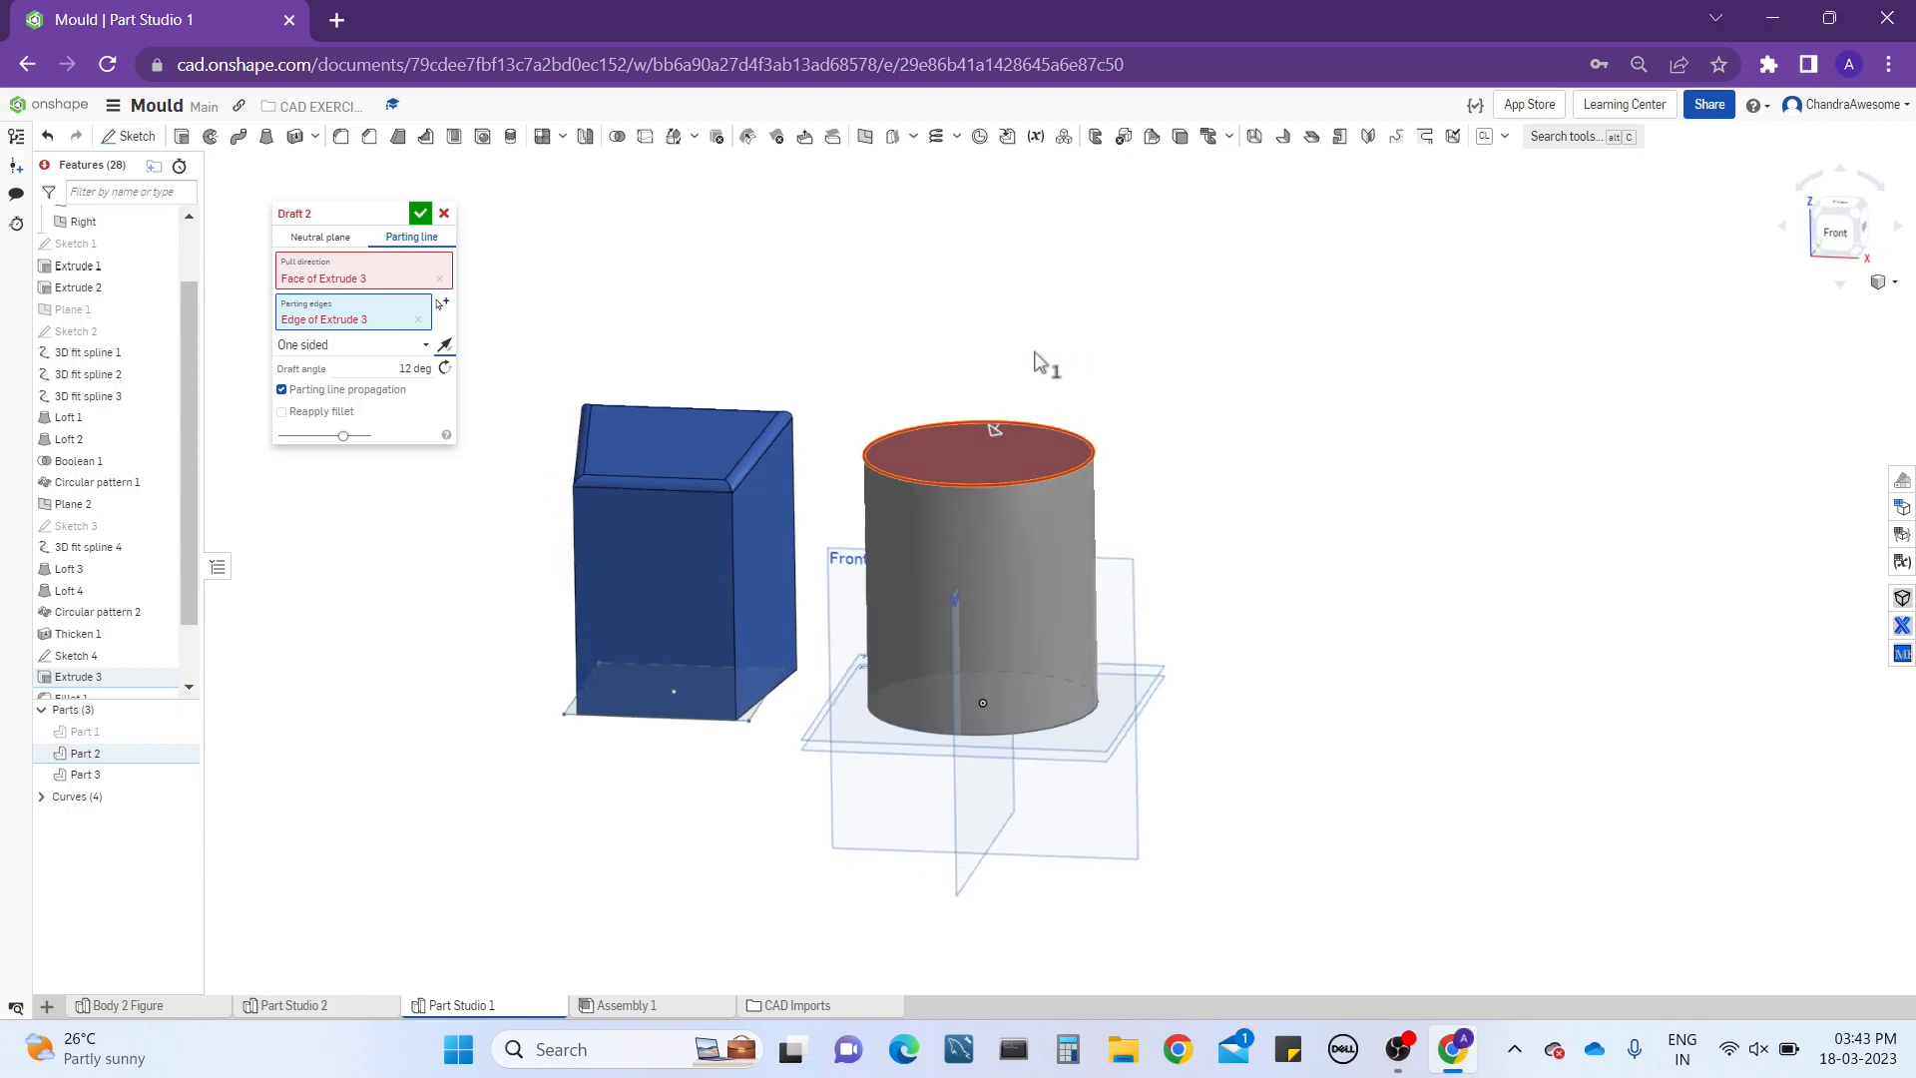
{"action": "left_click", "coordinate": [444, 346]}
{"action": "right_click_drag", "start_coordinate": [973, 469], "coordinate": [930, 525]}
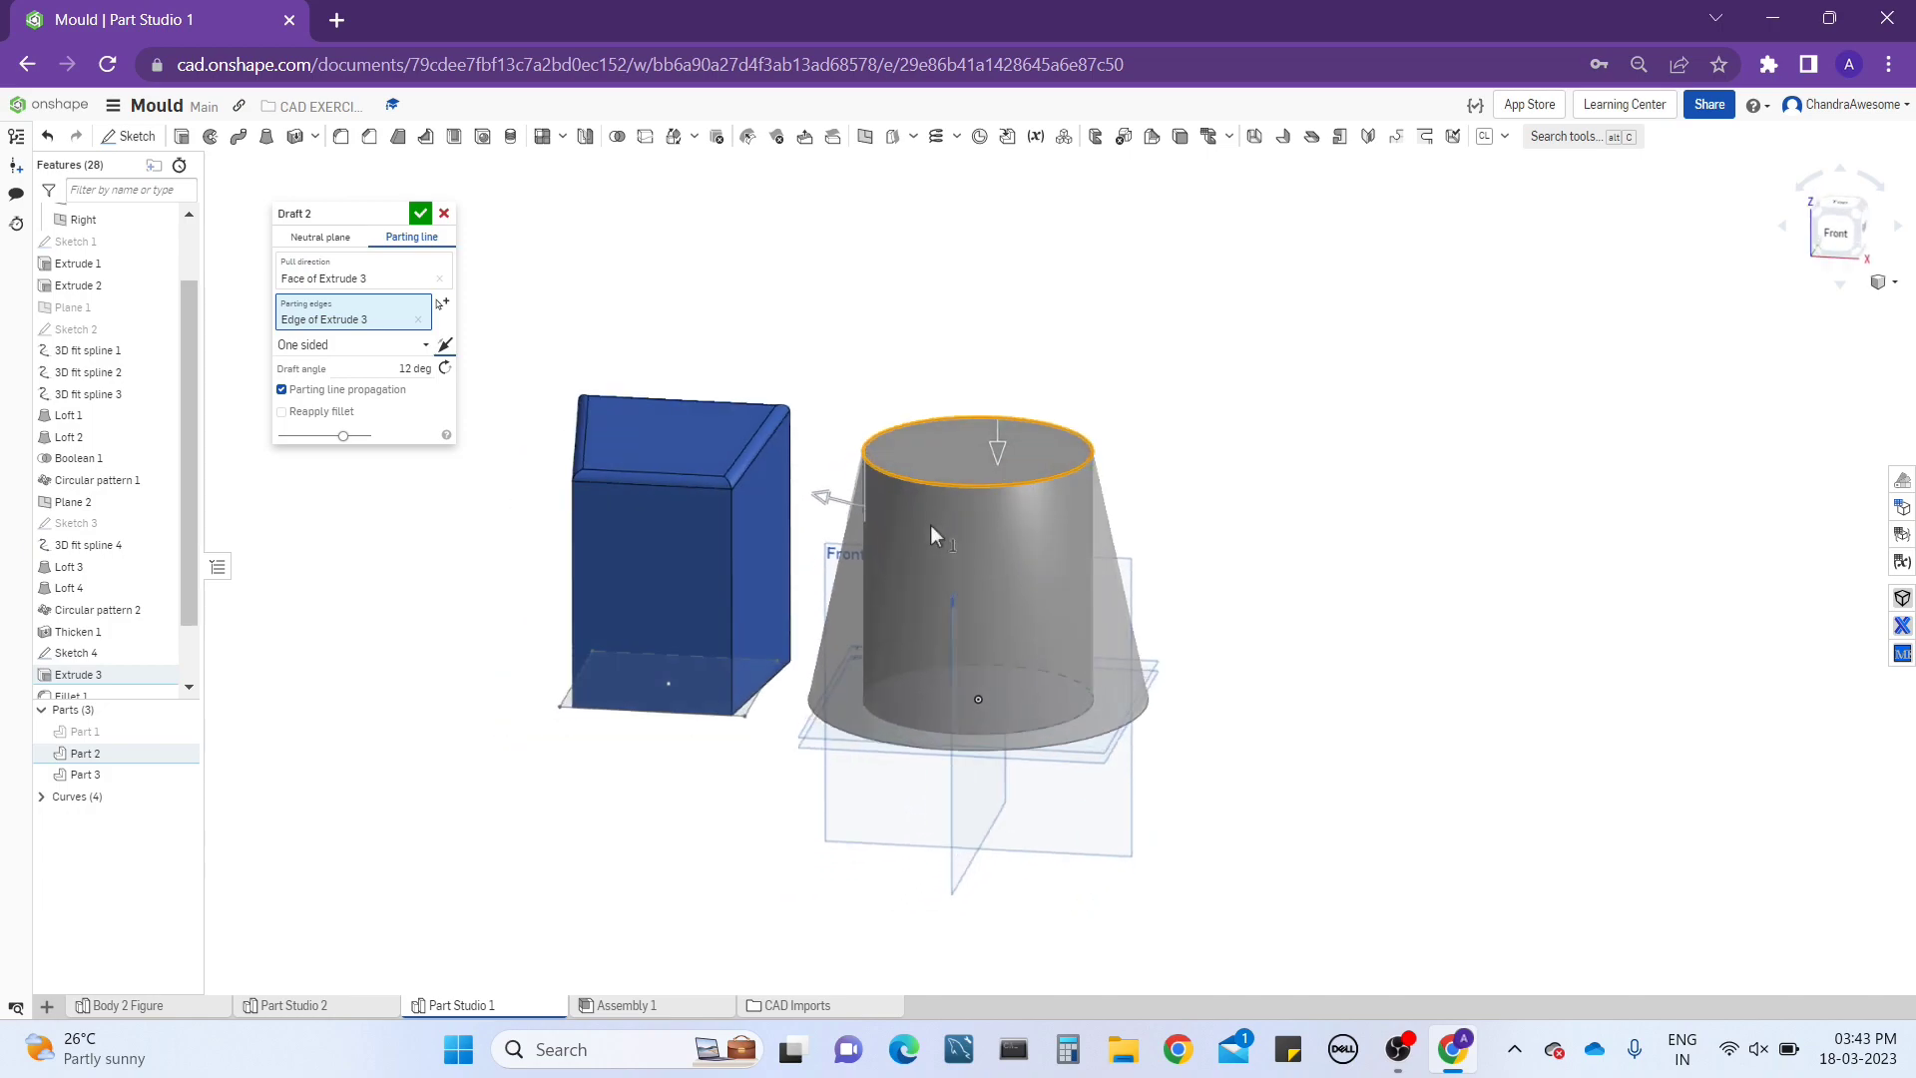
Try the opposite draft angle direction so the cylinder tapers inward, and restore the outward taper.
{"action": "left_click", "coordinate": [444, 368]}
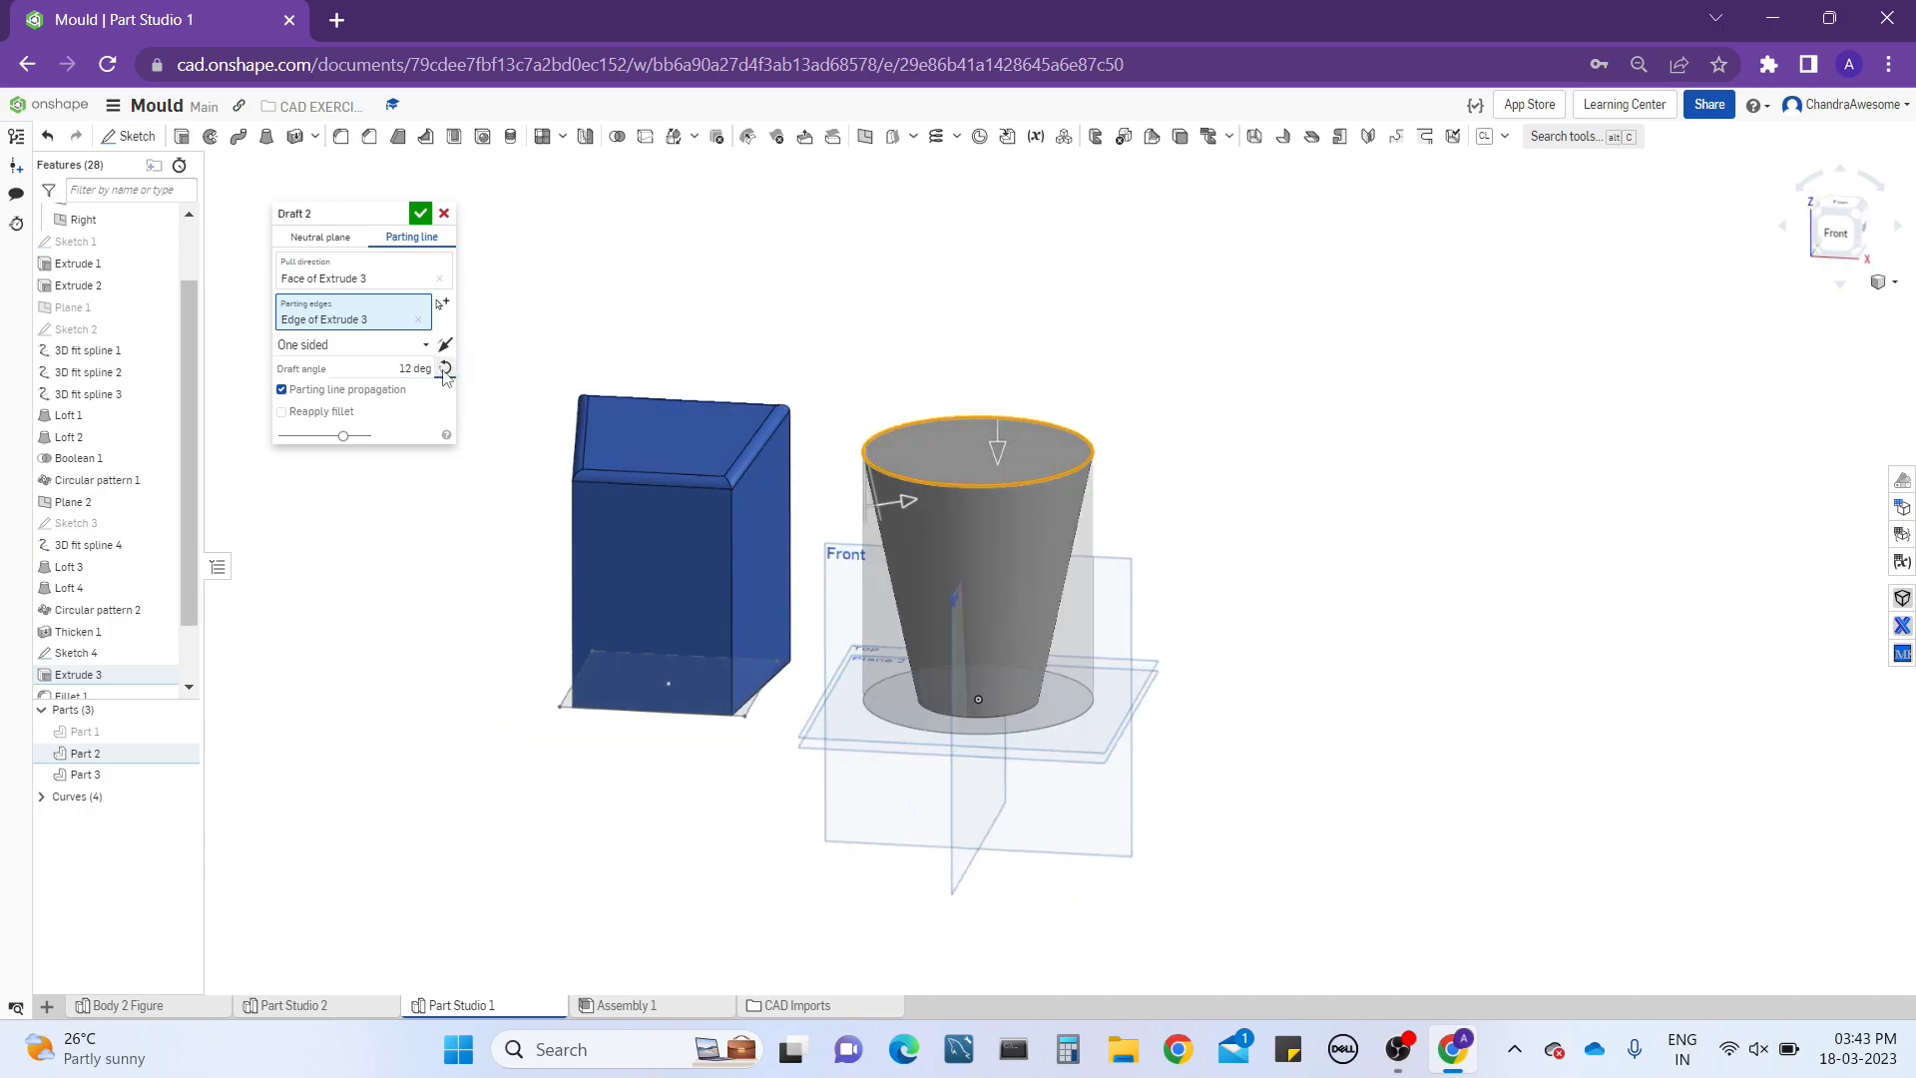
{"action": "left_click", "coordinate": [445, 369]}
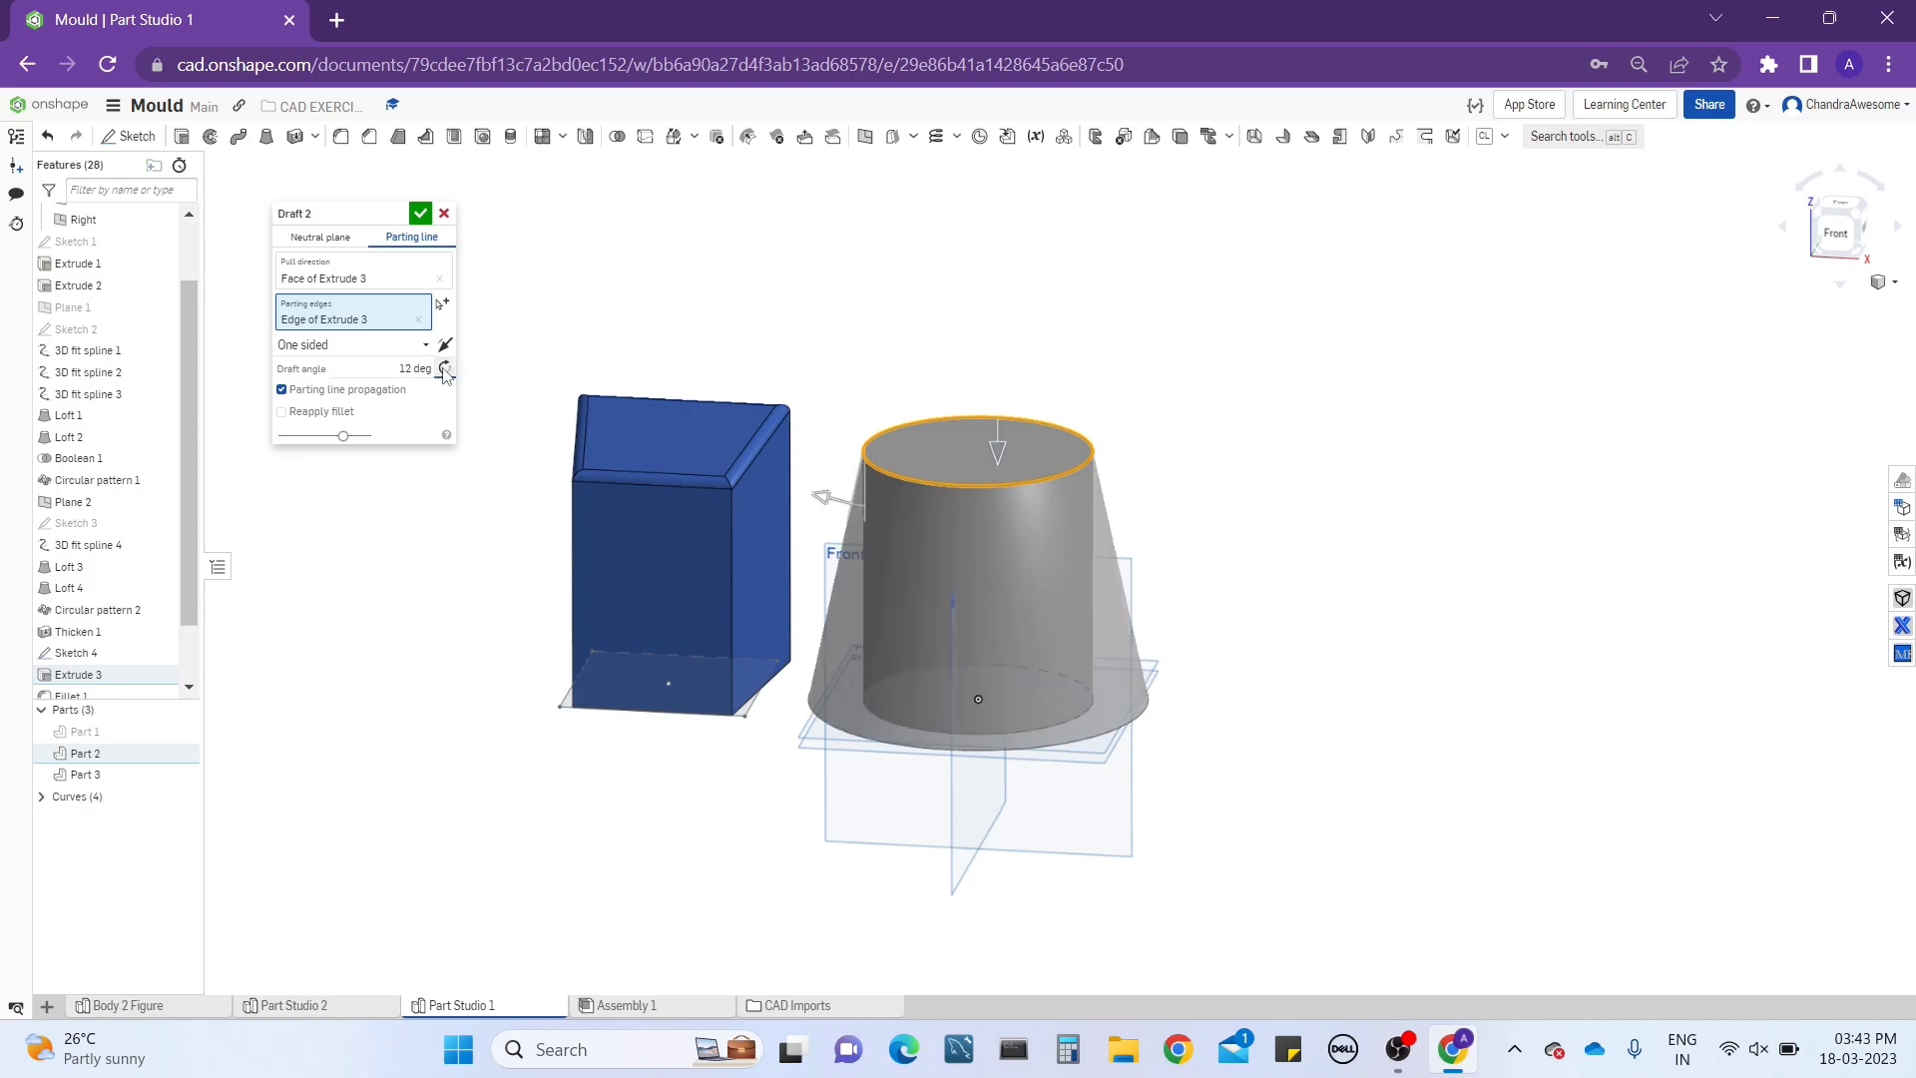
{"action": "right_click_drag", "start_coordinate": [848, 454], "coordinate": [937, 469]}
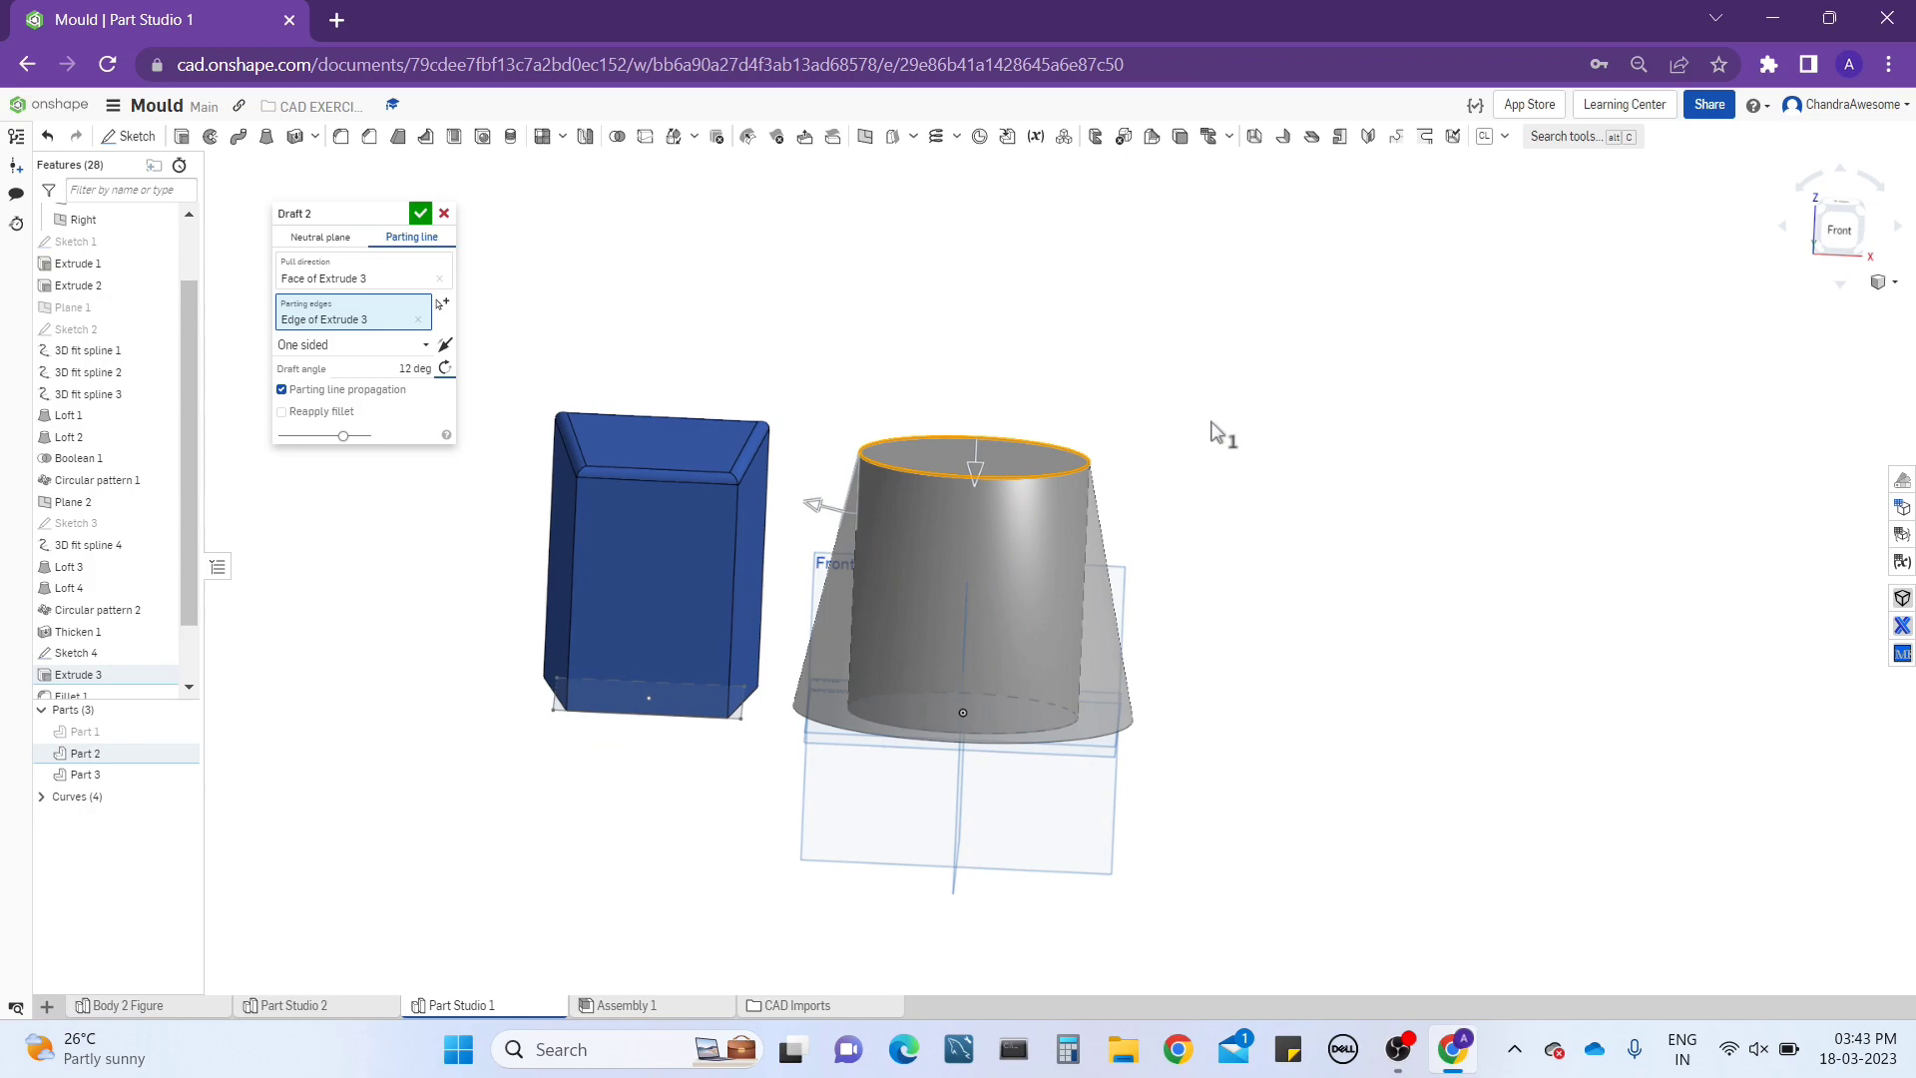
{"action": "mouse_move", "coordinate": [612, 333]}
{"action": "right_mouse_down"}
{"action": "mouse_move", "coordinate": [642, 329]}
{"action": "mouse_move", "coordinate": [612, 359]}
{"action": "right_mouse_up"}
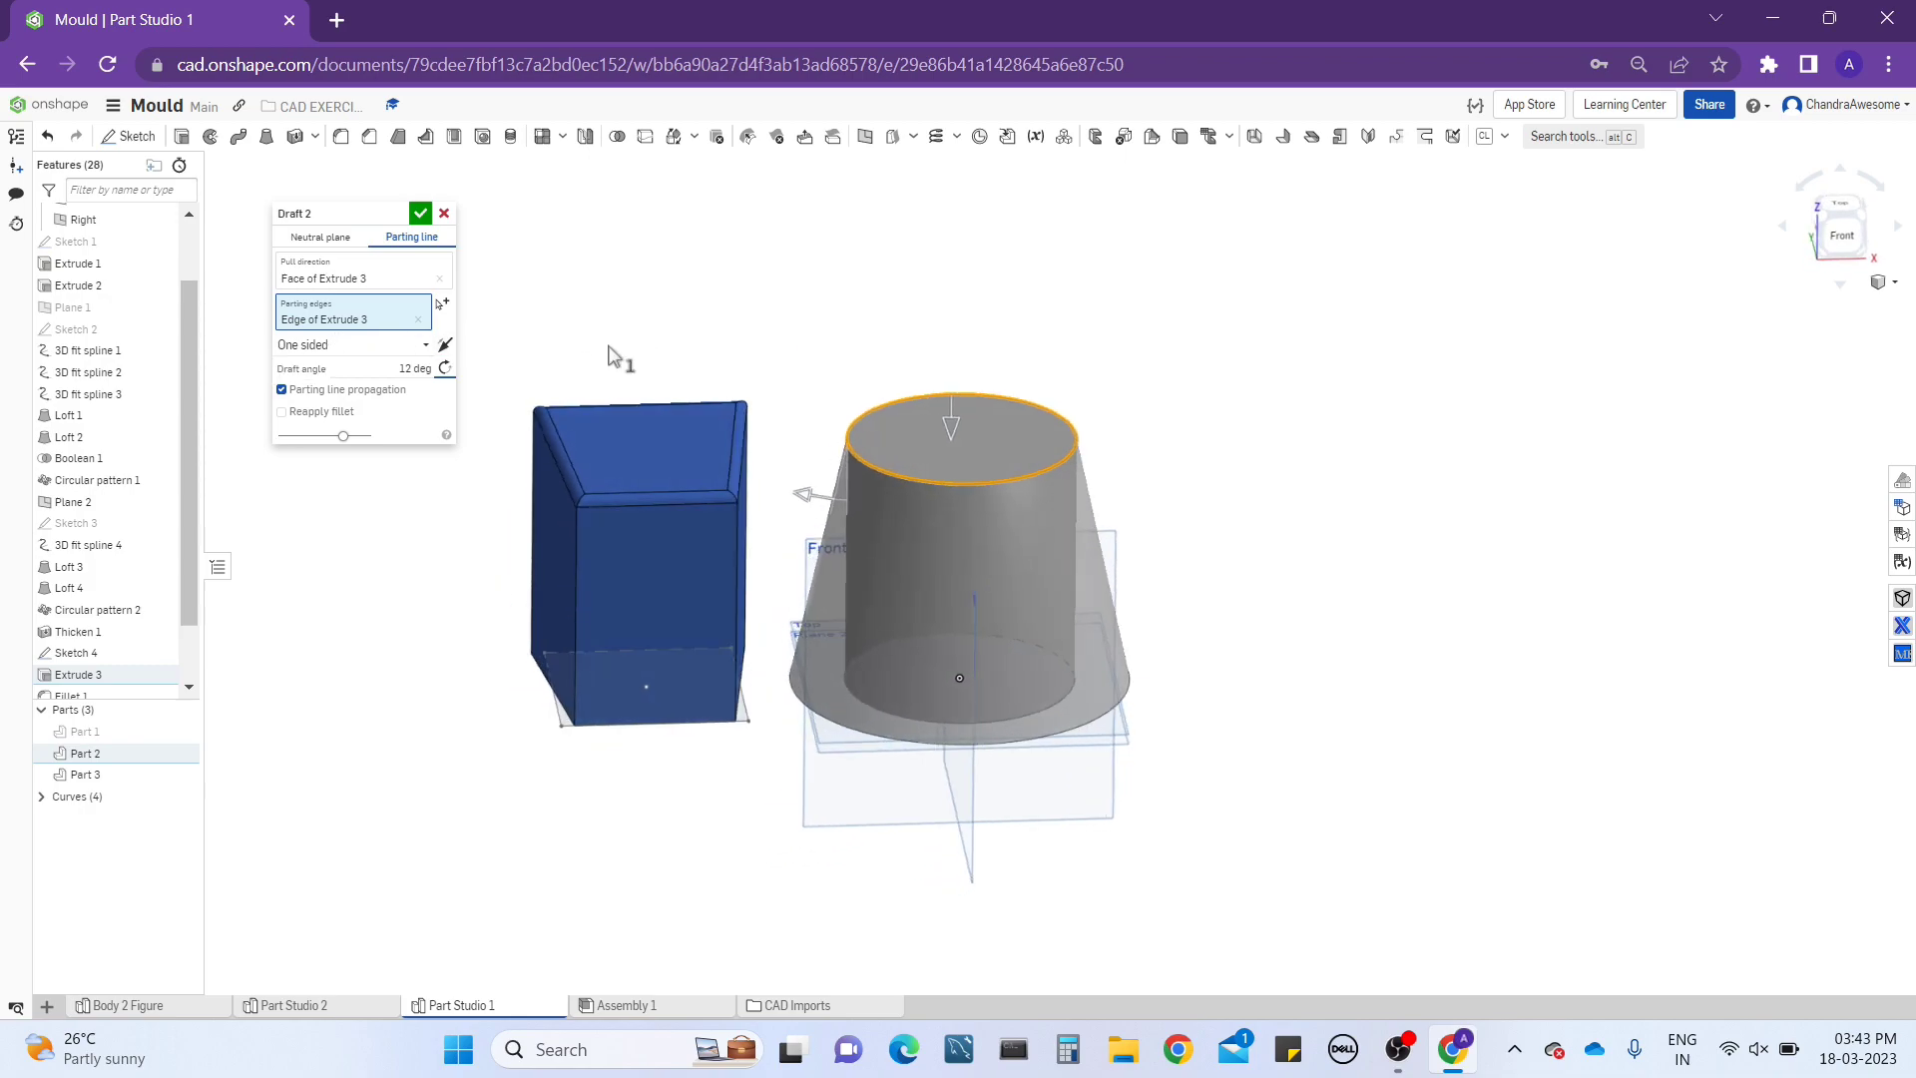
Keep the cylinder's parting-line draft one sided and set its draft angle to 5 degrees.
{"action": "left_click", "coordinate": [391, 349]}
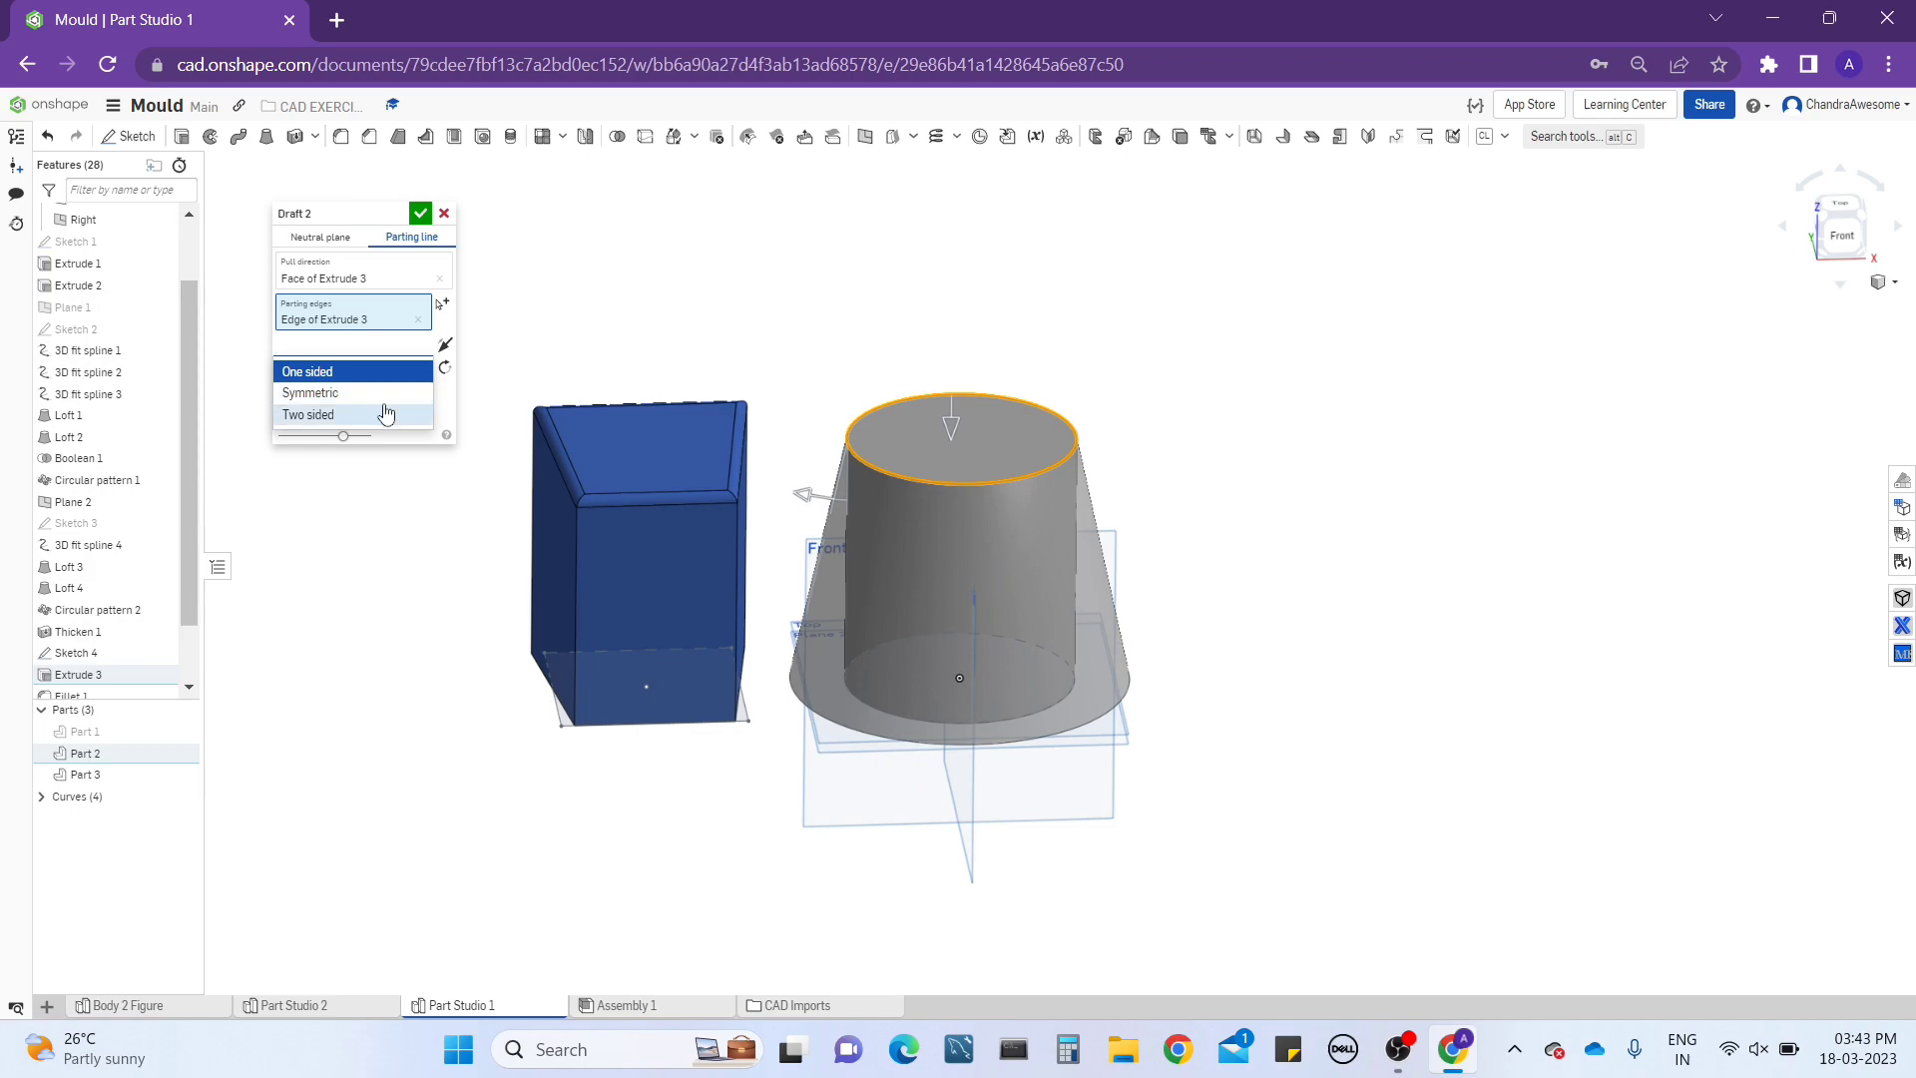
{"action": "left_click", "coordinate": [382, 375]}
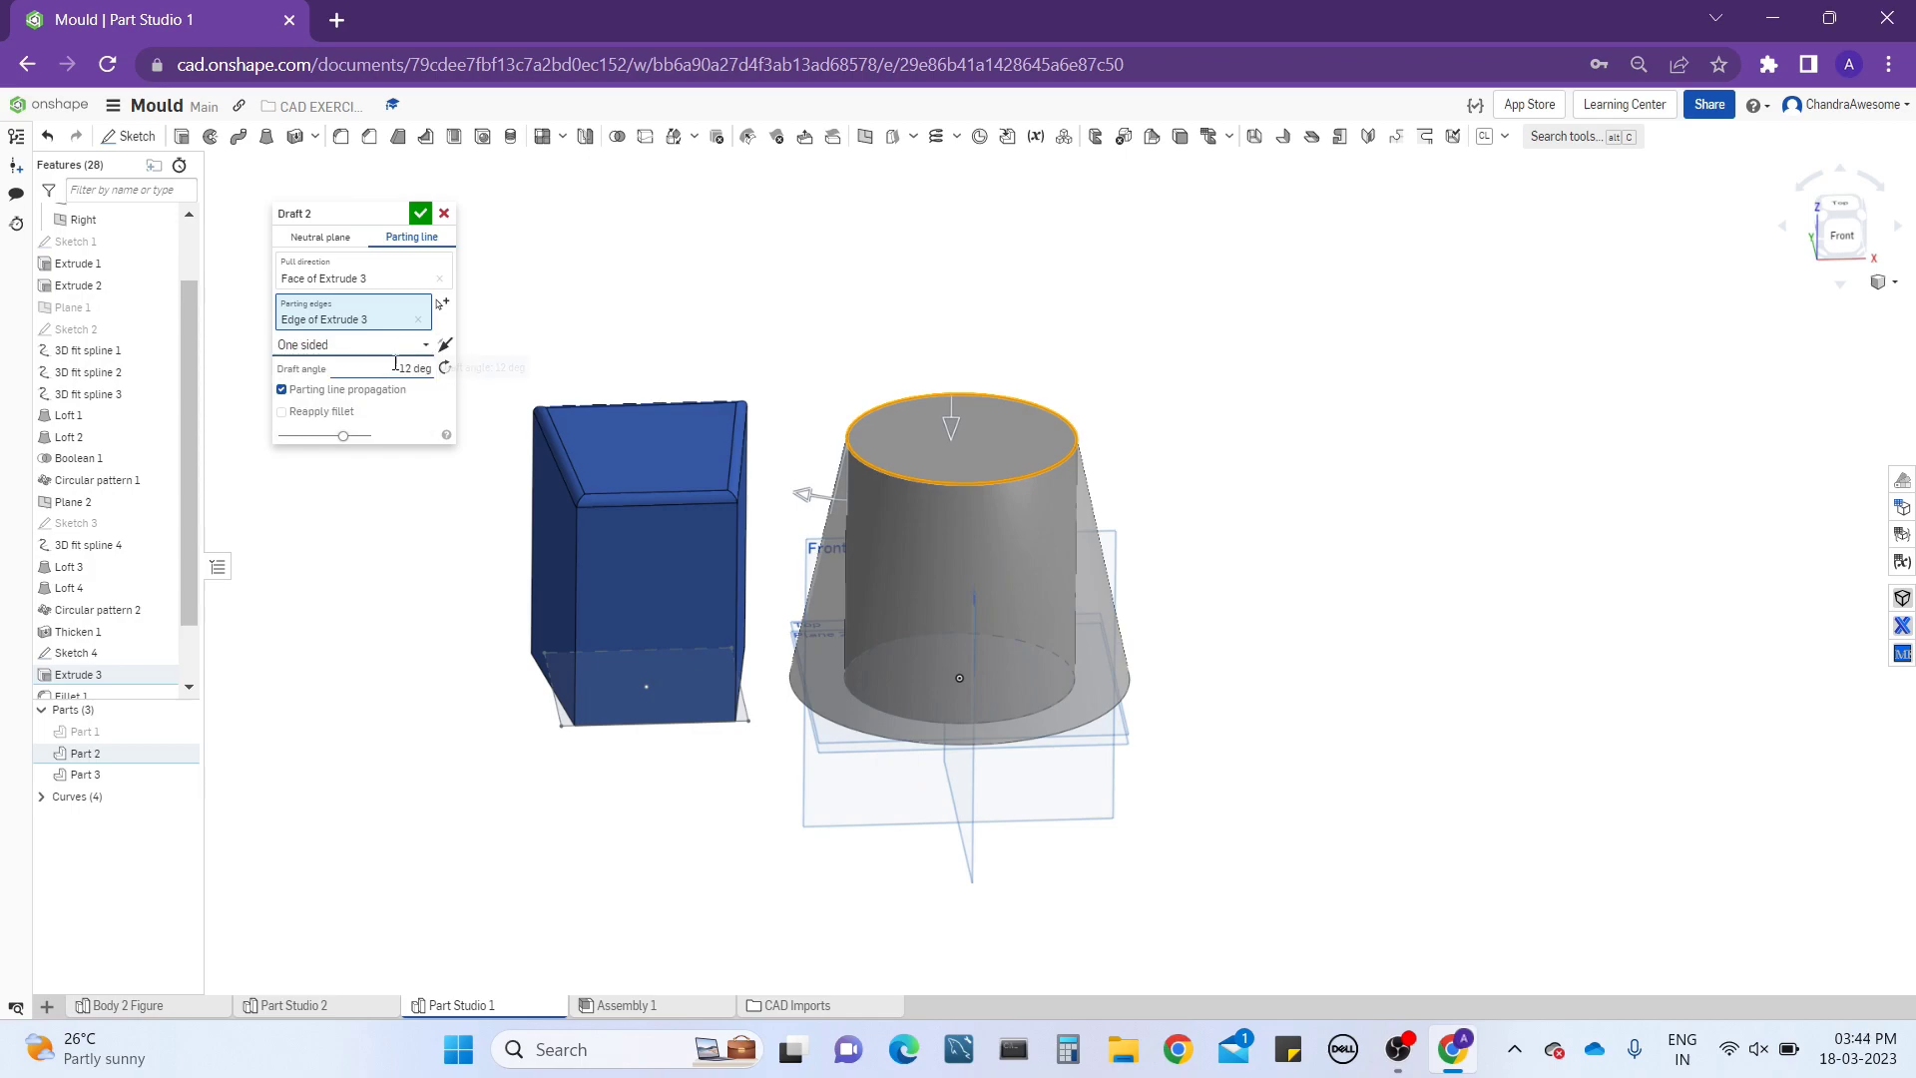
{"action": "scroll", "coordinate": [892, 429], "scroll_direction": "up", "scroll_amount": 3}
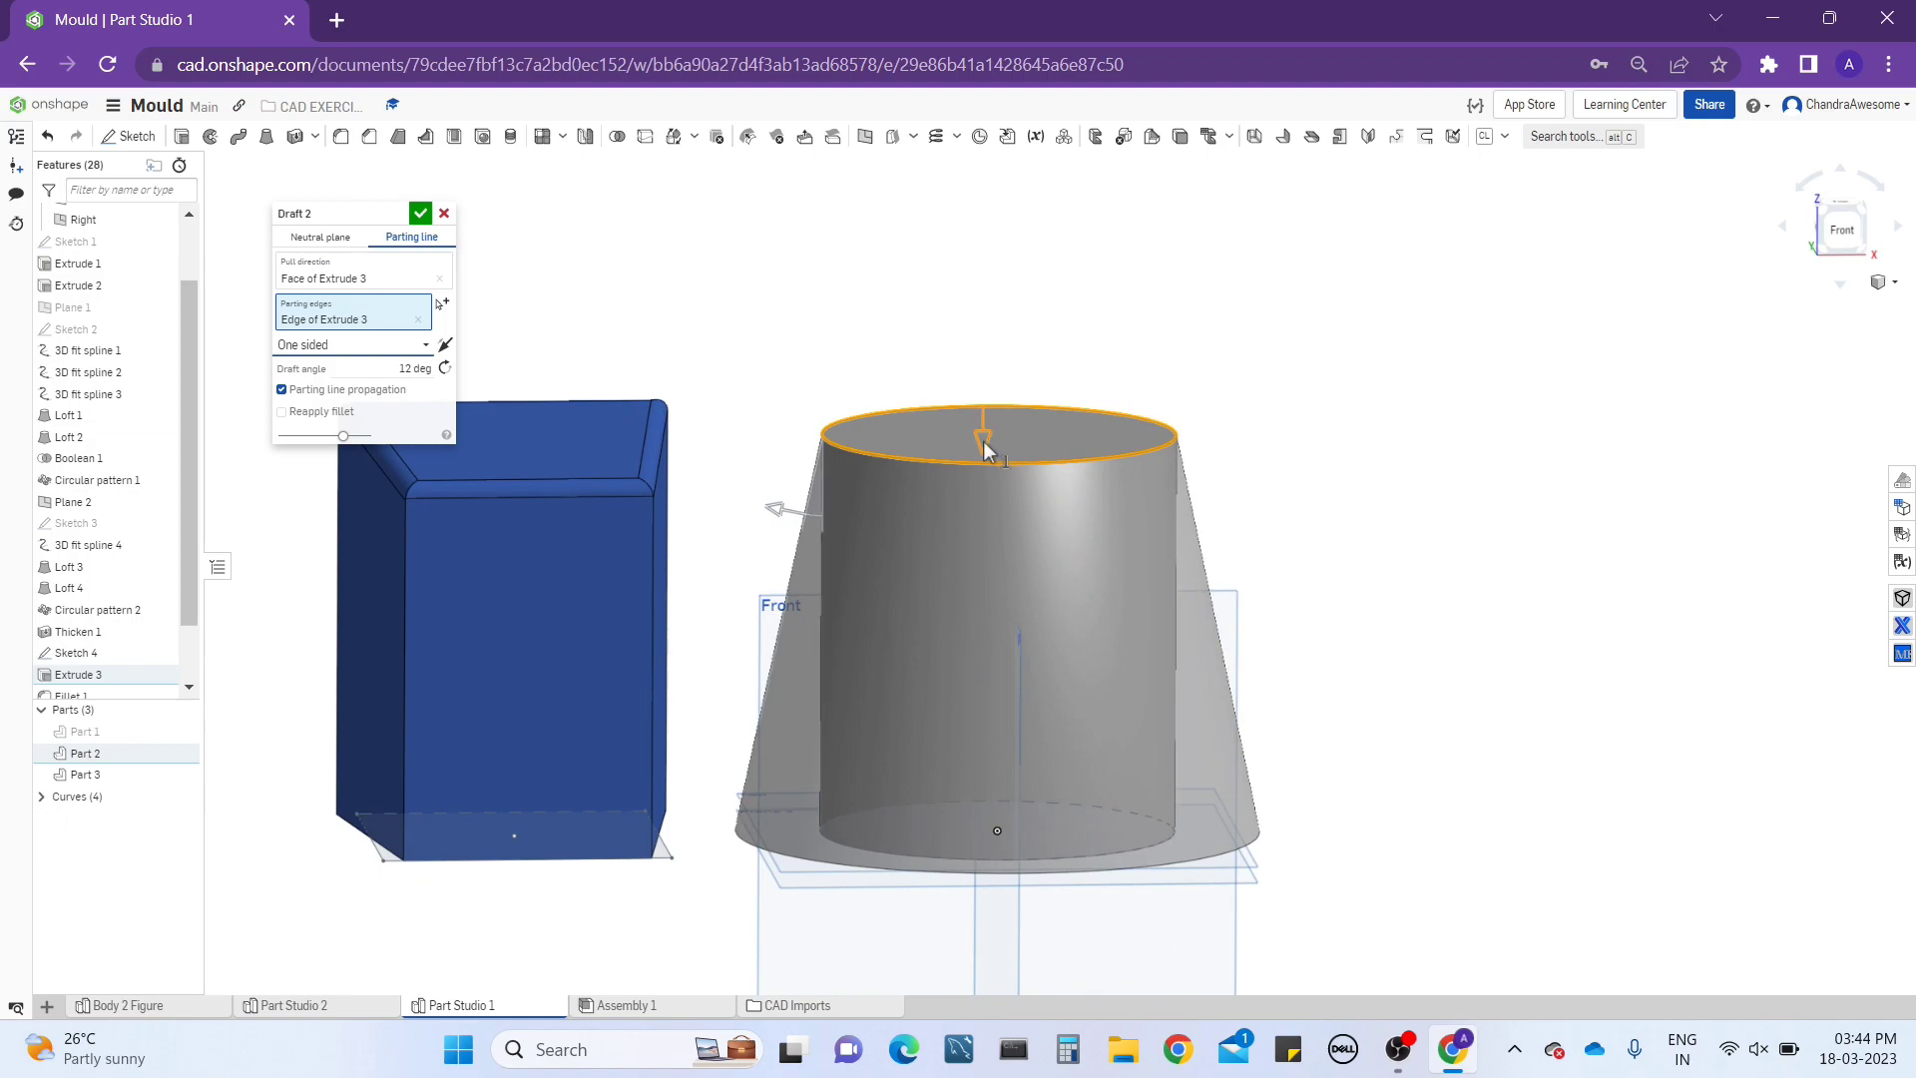
{"action": "mouse_move", "coordinate": [777, 511]}
{"action": "left_mouse_down"}
{"action": "mouse_move", "coordinate": [748, 469]}
{"action": "mouse_move", "coordinate": [786, 519]}
{"action": "left_mouse_up"}
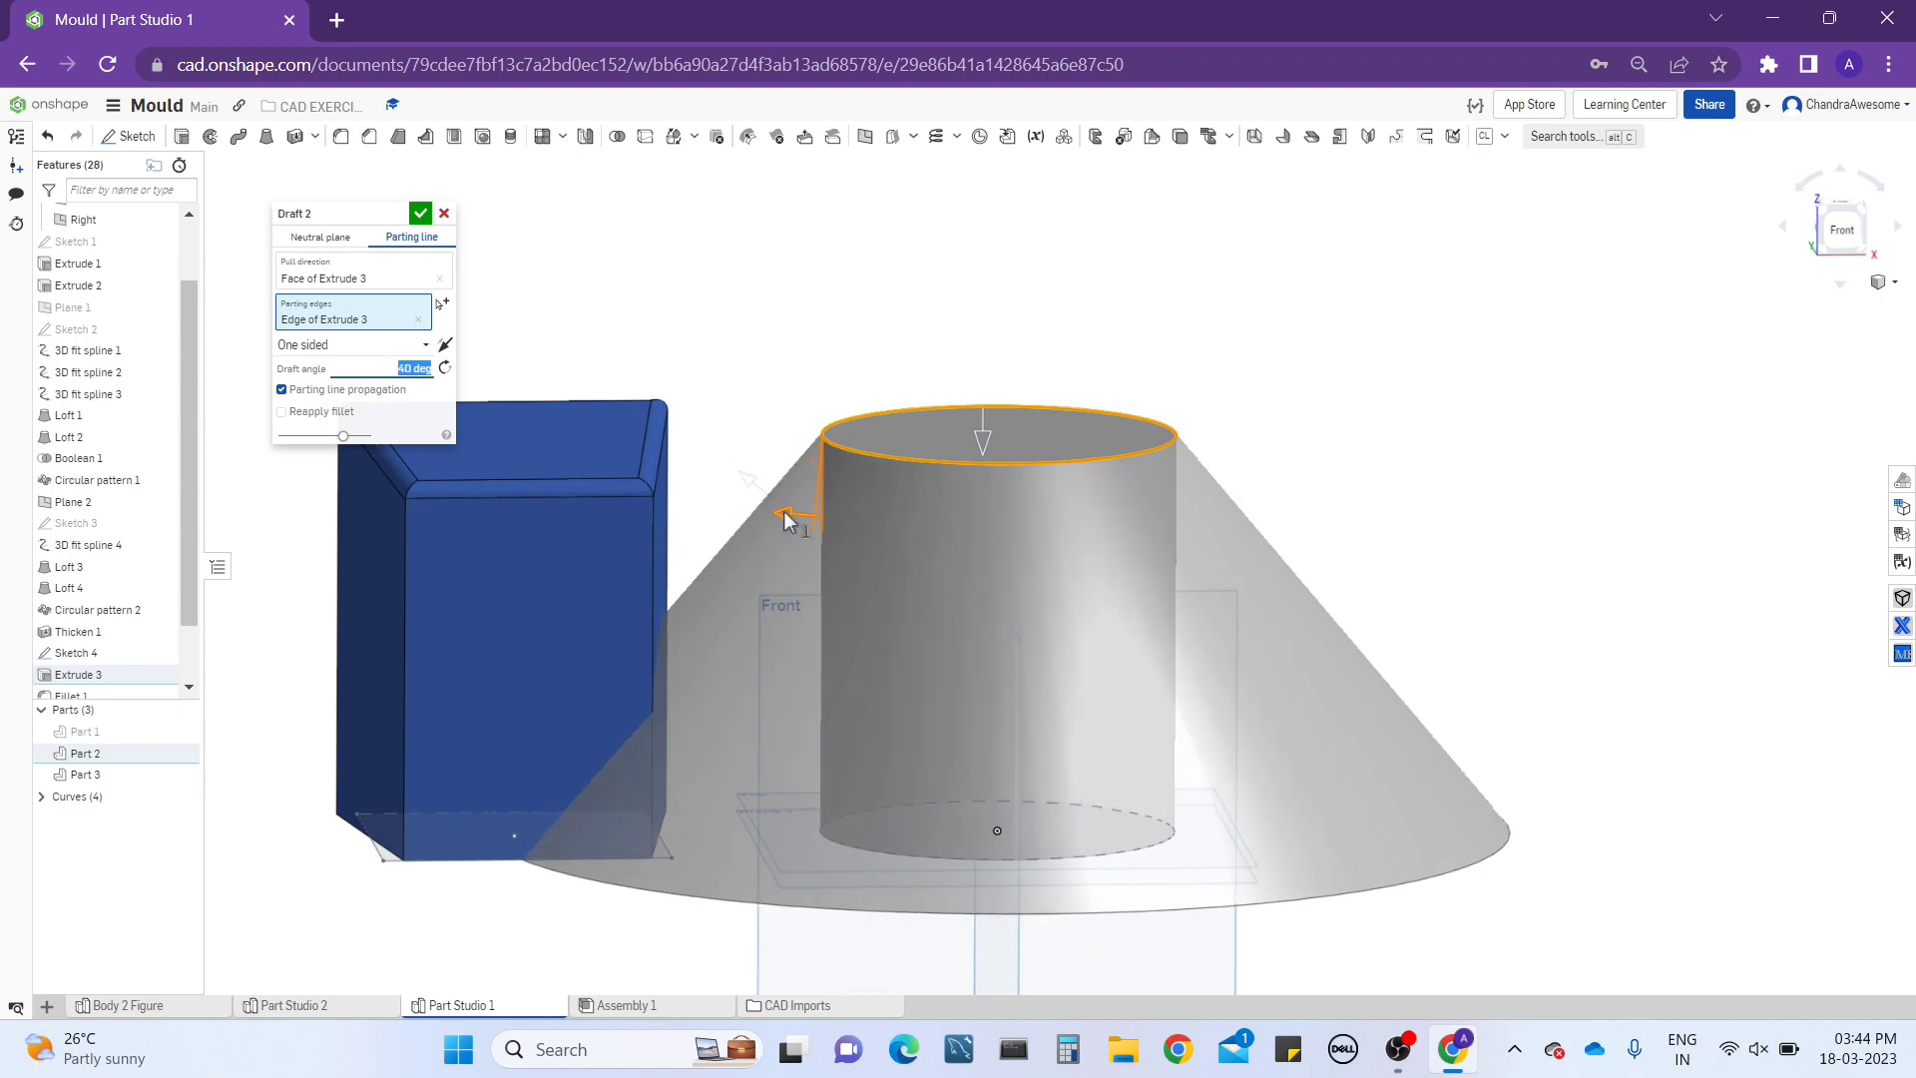
{"action": "type", "text": "5"}
{"action": "key", "text": "Return"}
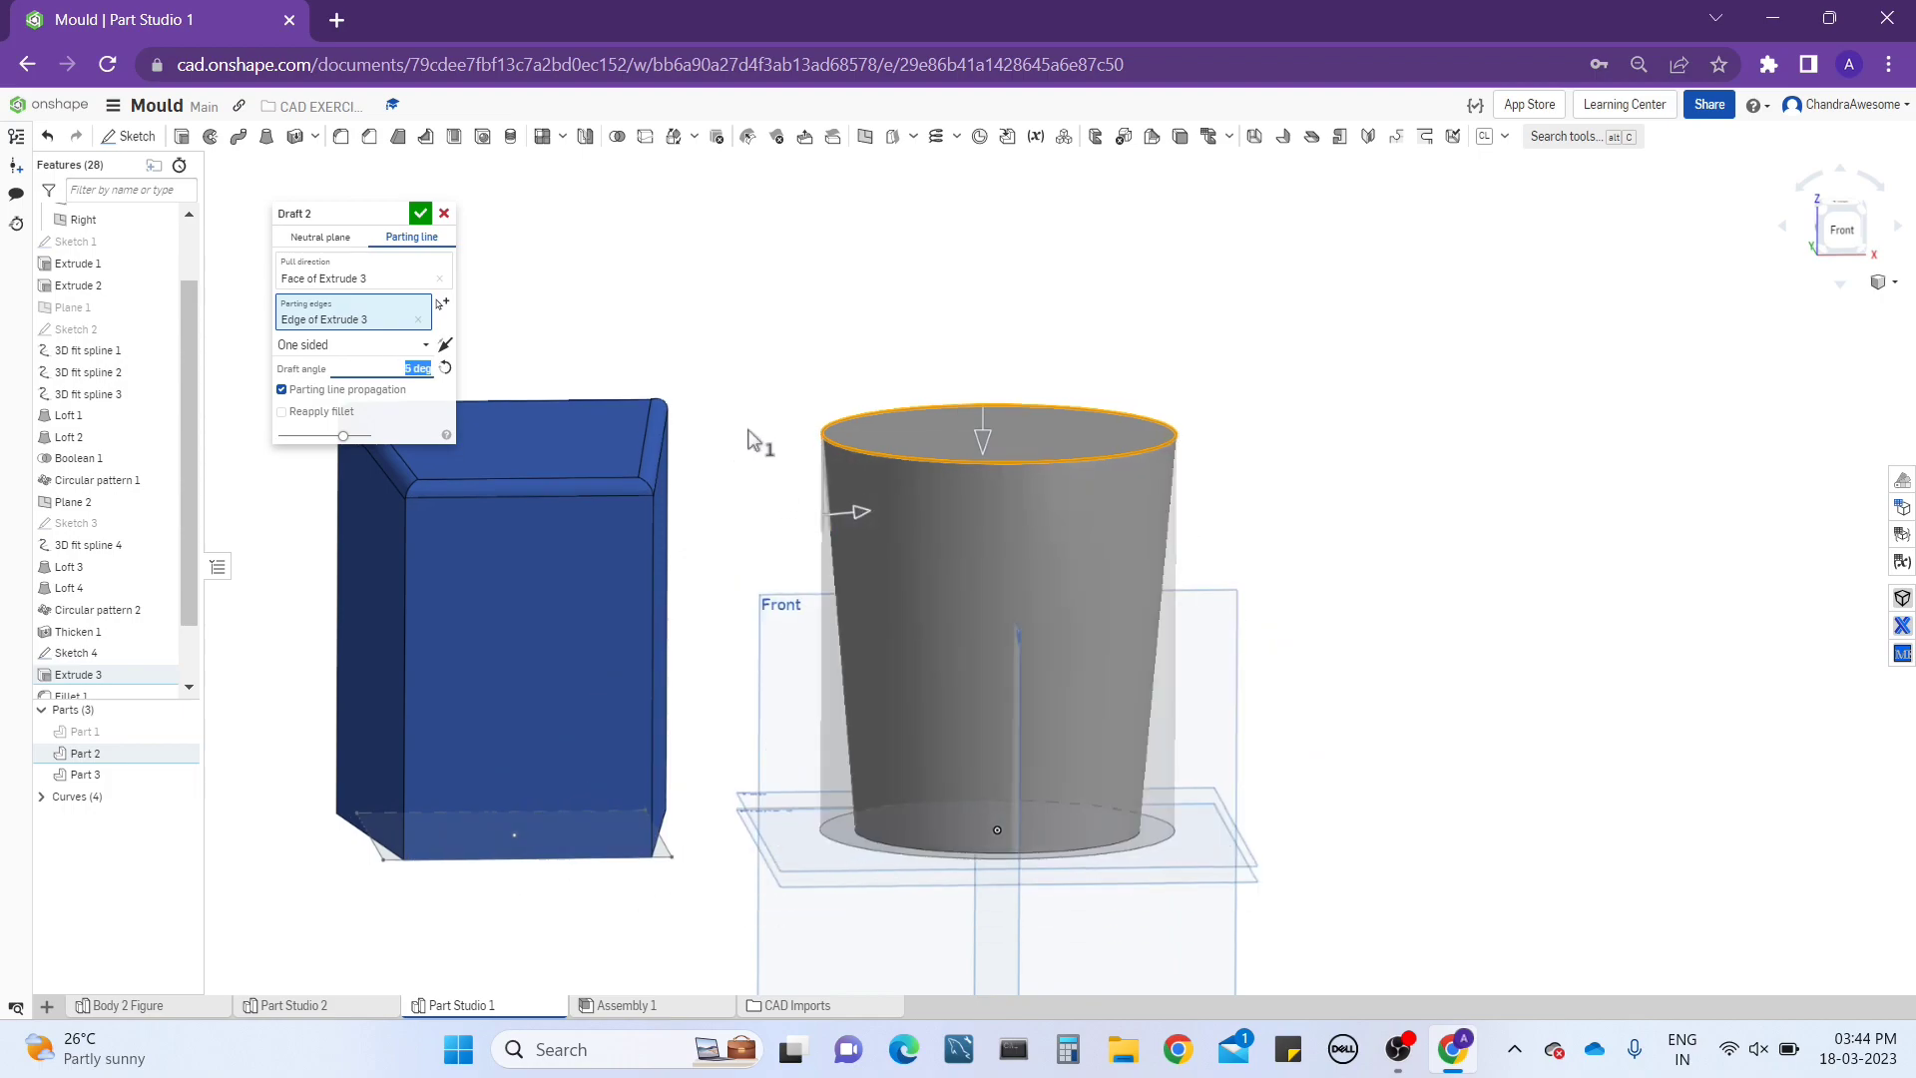
{"action": "middle_click_drag", "start_coordinate": [762, 460], "coordinate": [743, 424]}
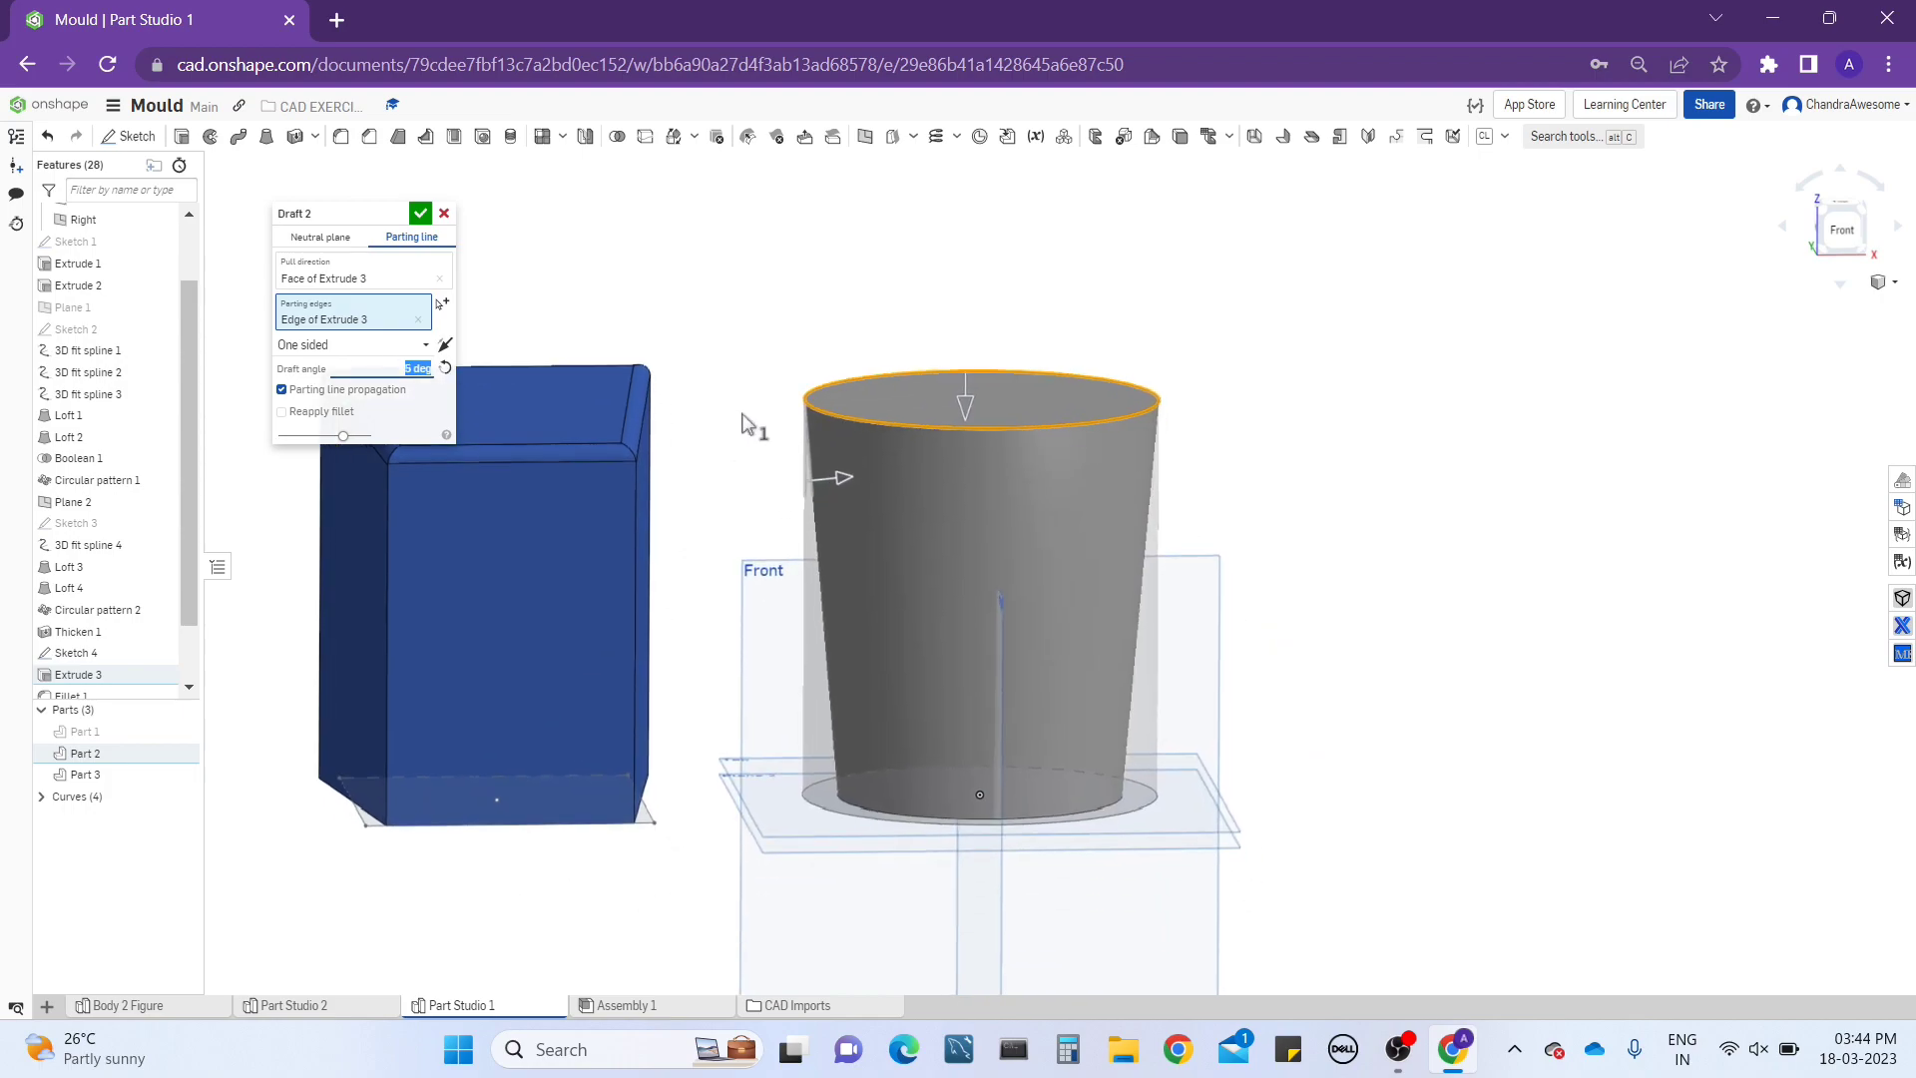
Turn the cylinder's taper outward at a 10-degree draft angle, leaving parting line propagation on and Reapply fillet off.
{"action": "left_click", "coordinate": [324, 392]}
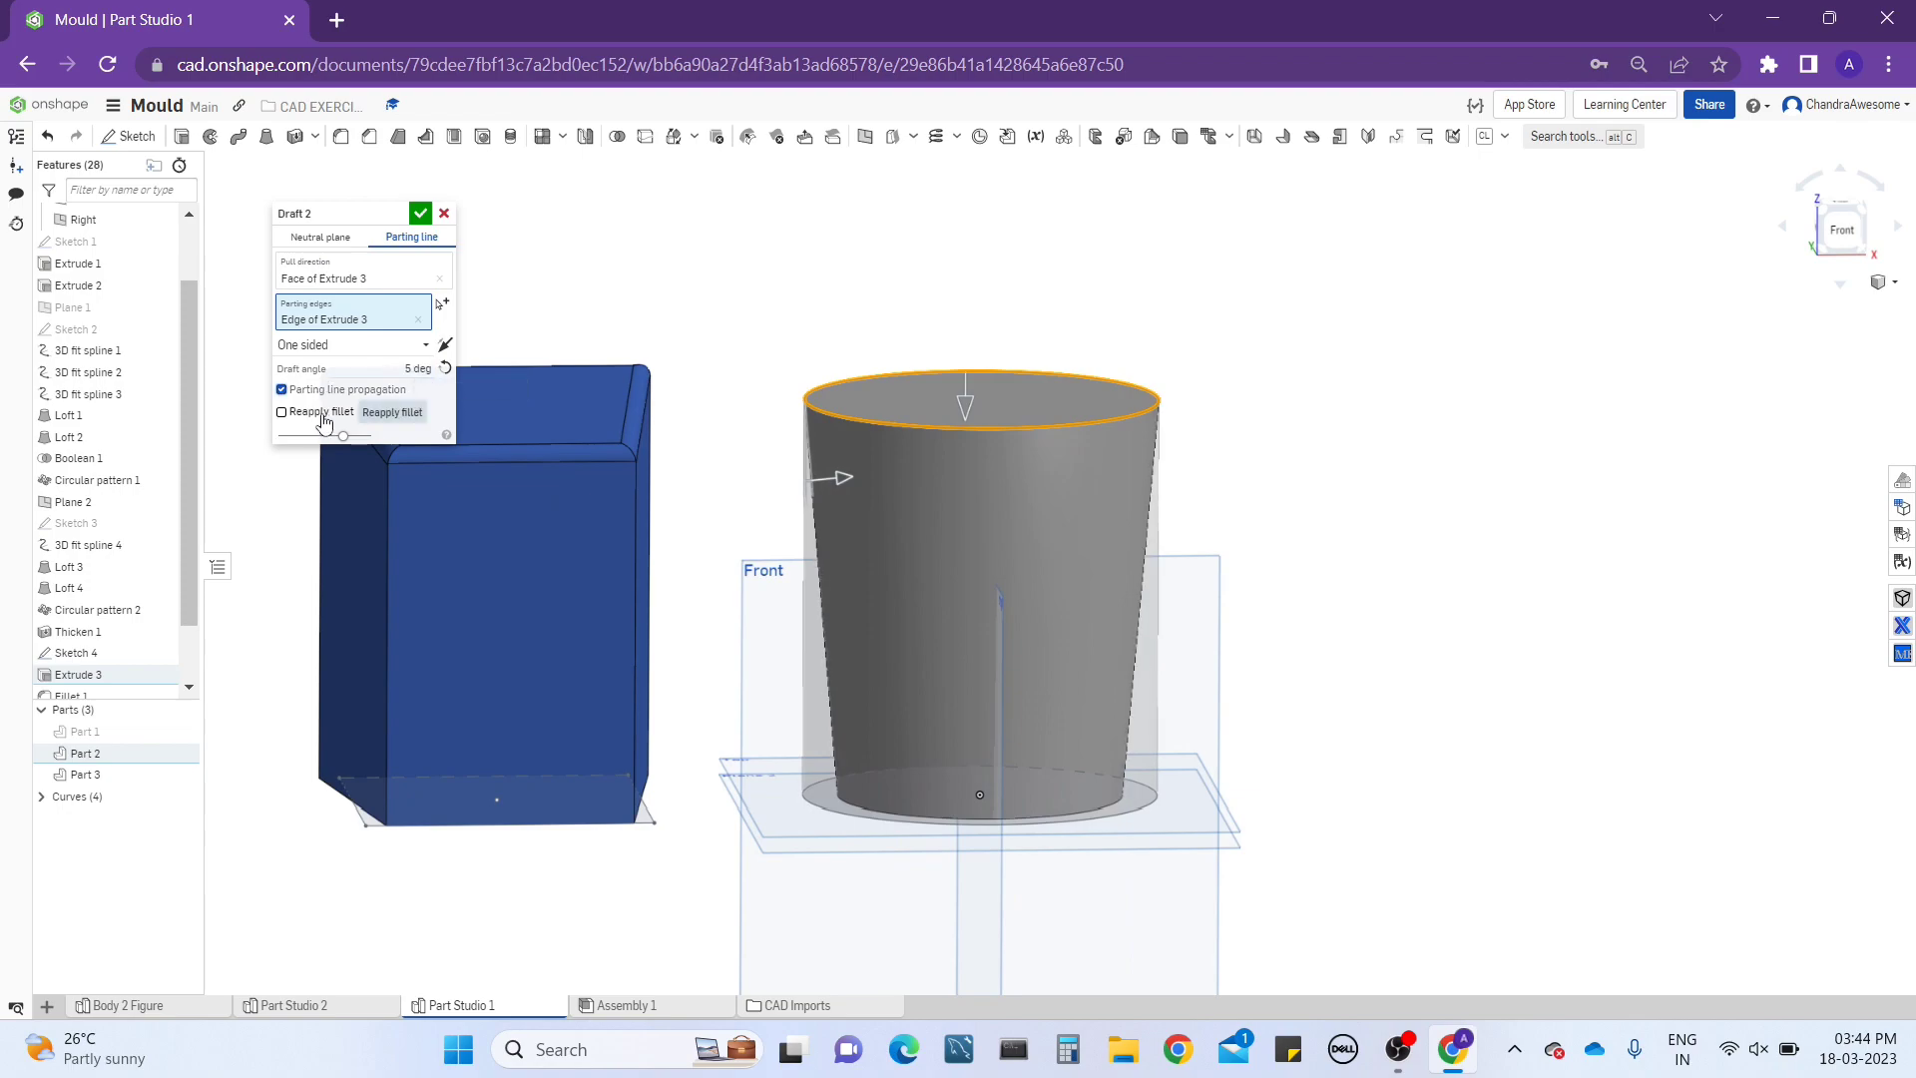
{"action": "left_click", "coordinate": [322, 418]}
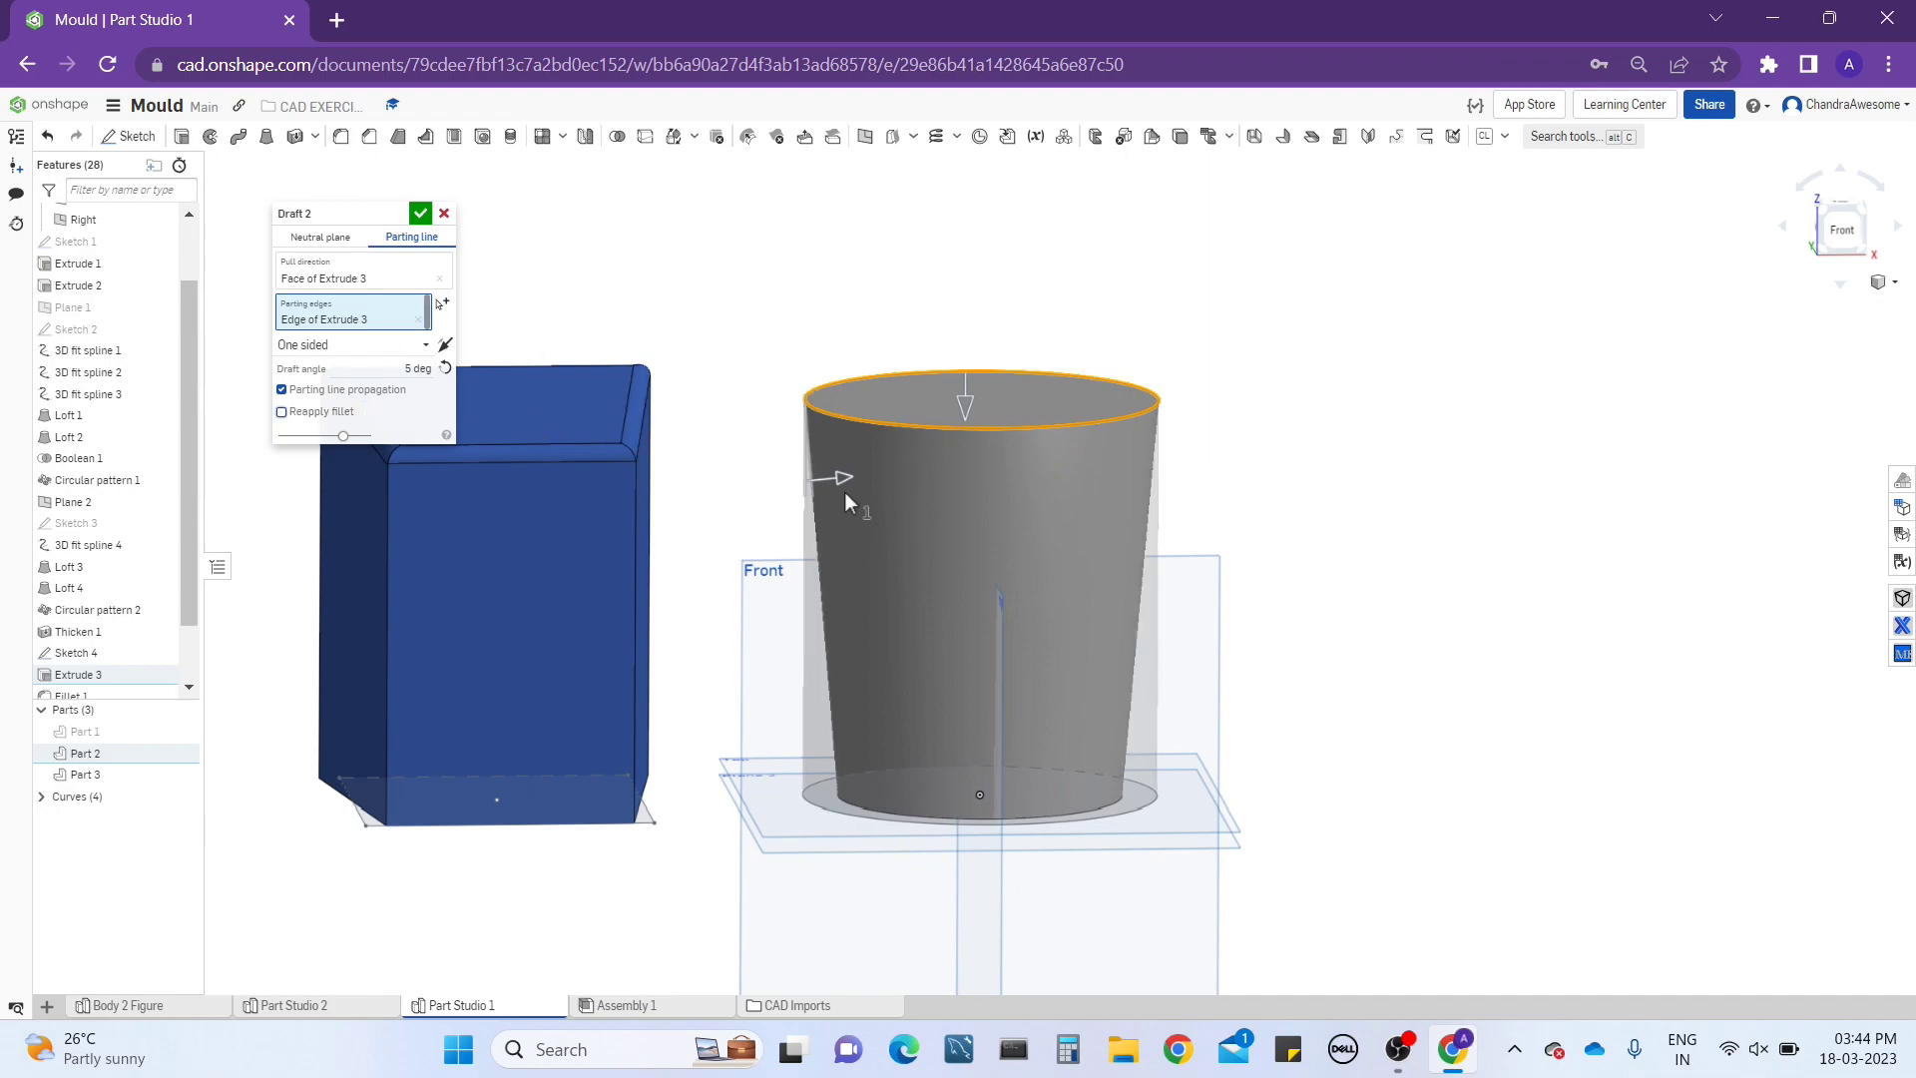
{"action": "left_click_drag", "start_coordinate": [842, 483], "coordinate": [818, 483]}
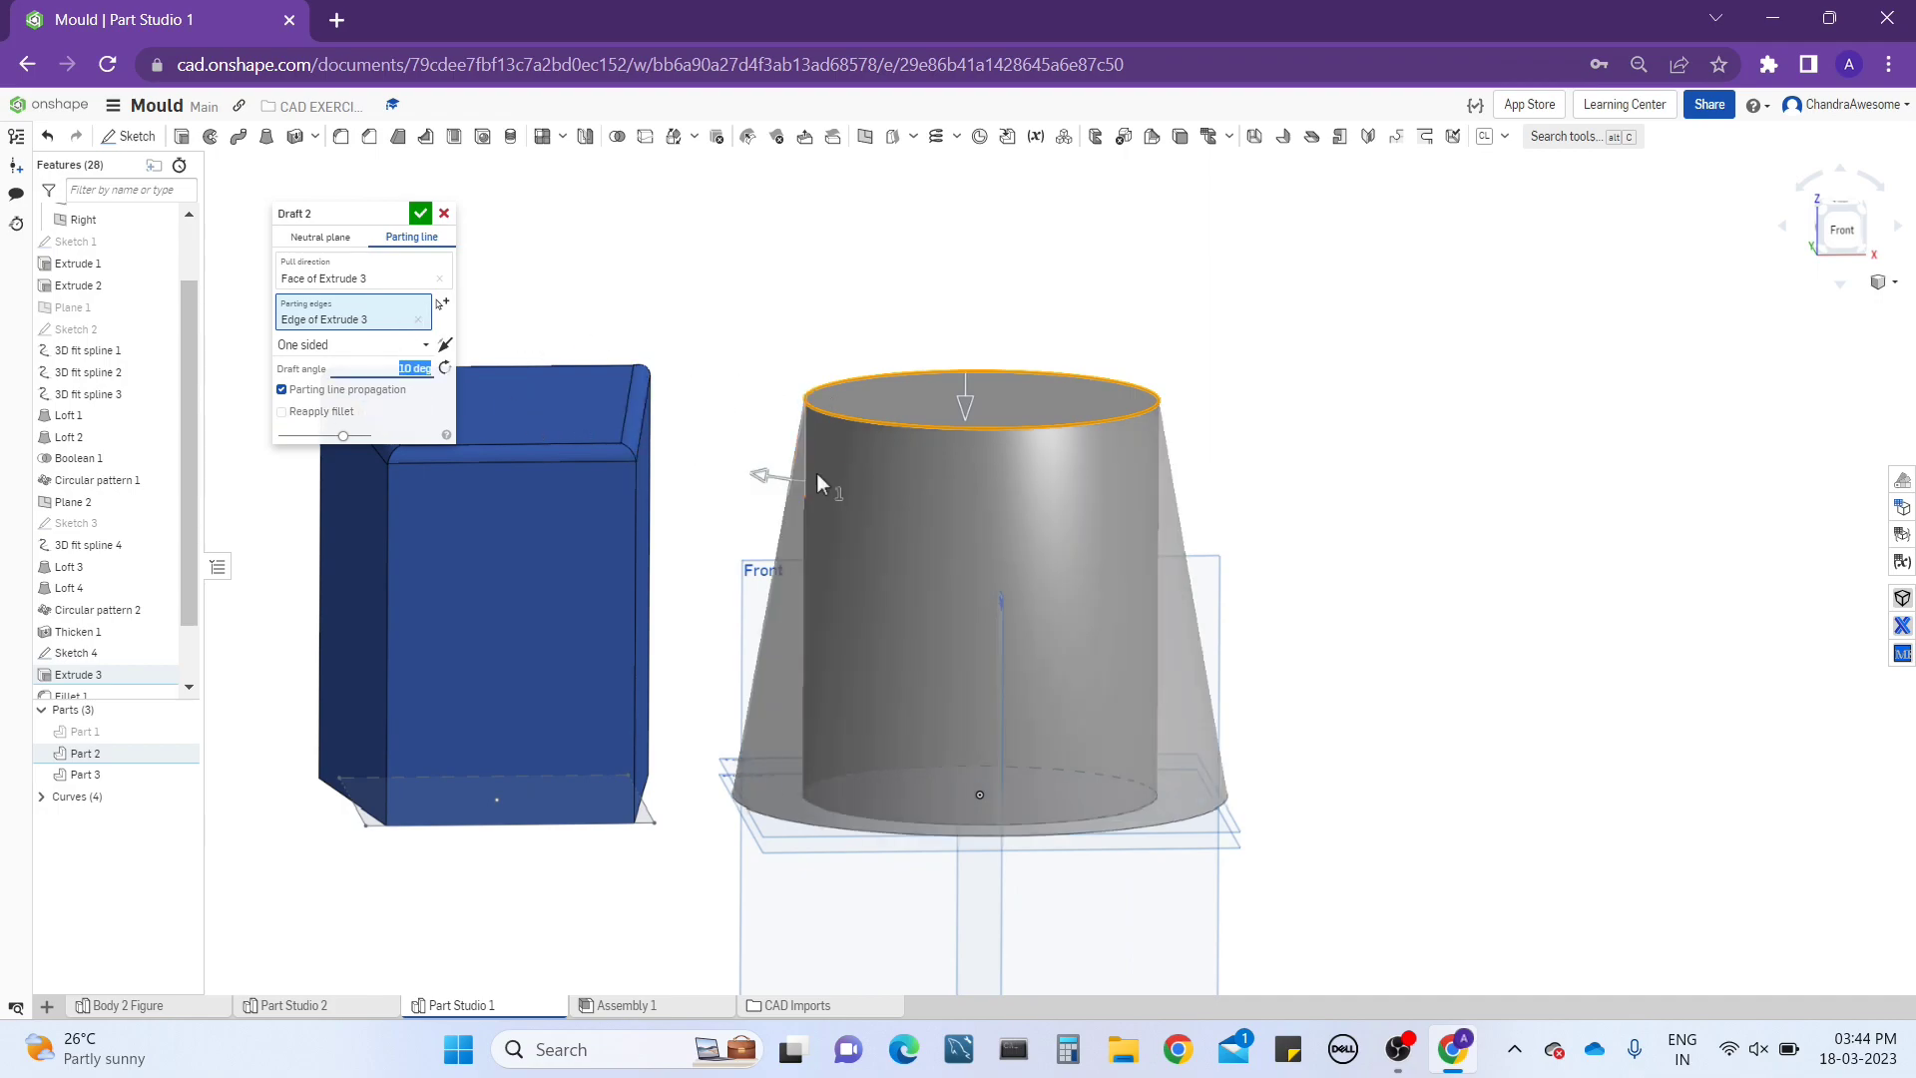
{"action": "right_click_drag", "start_coordinate": [722, 355], "coordinate": [725, 360]}
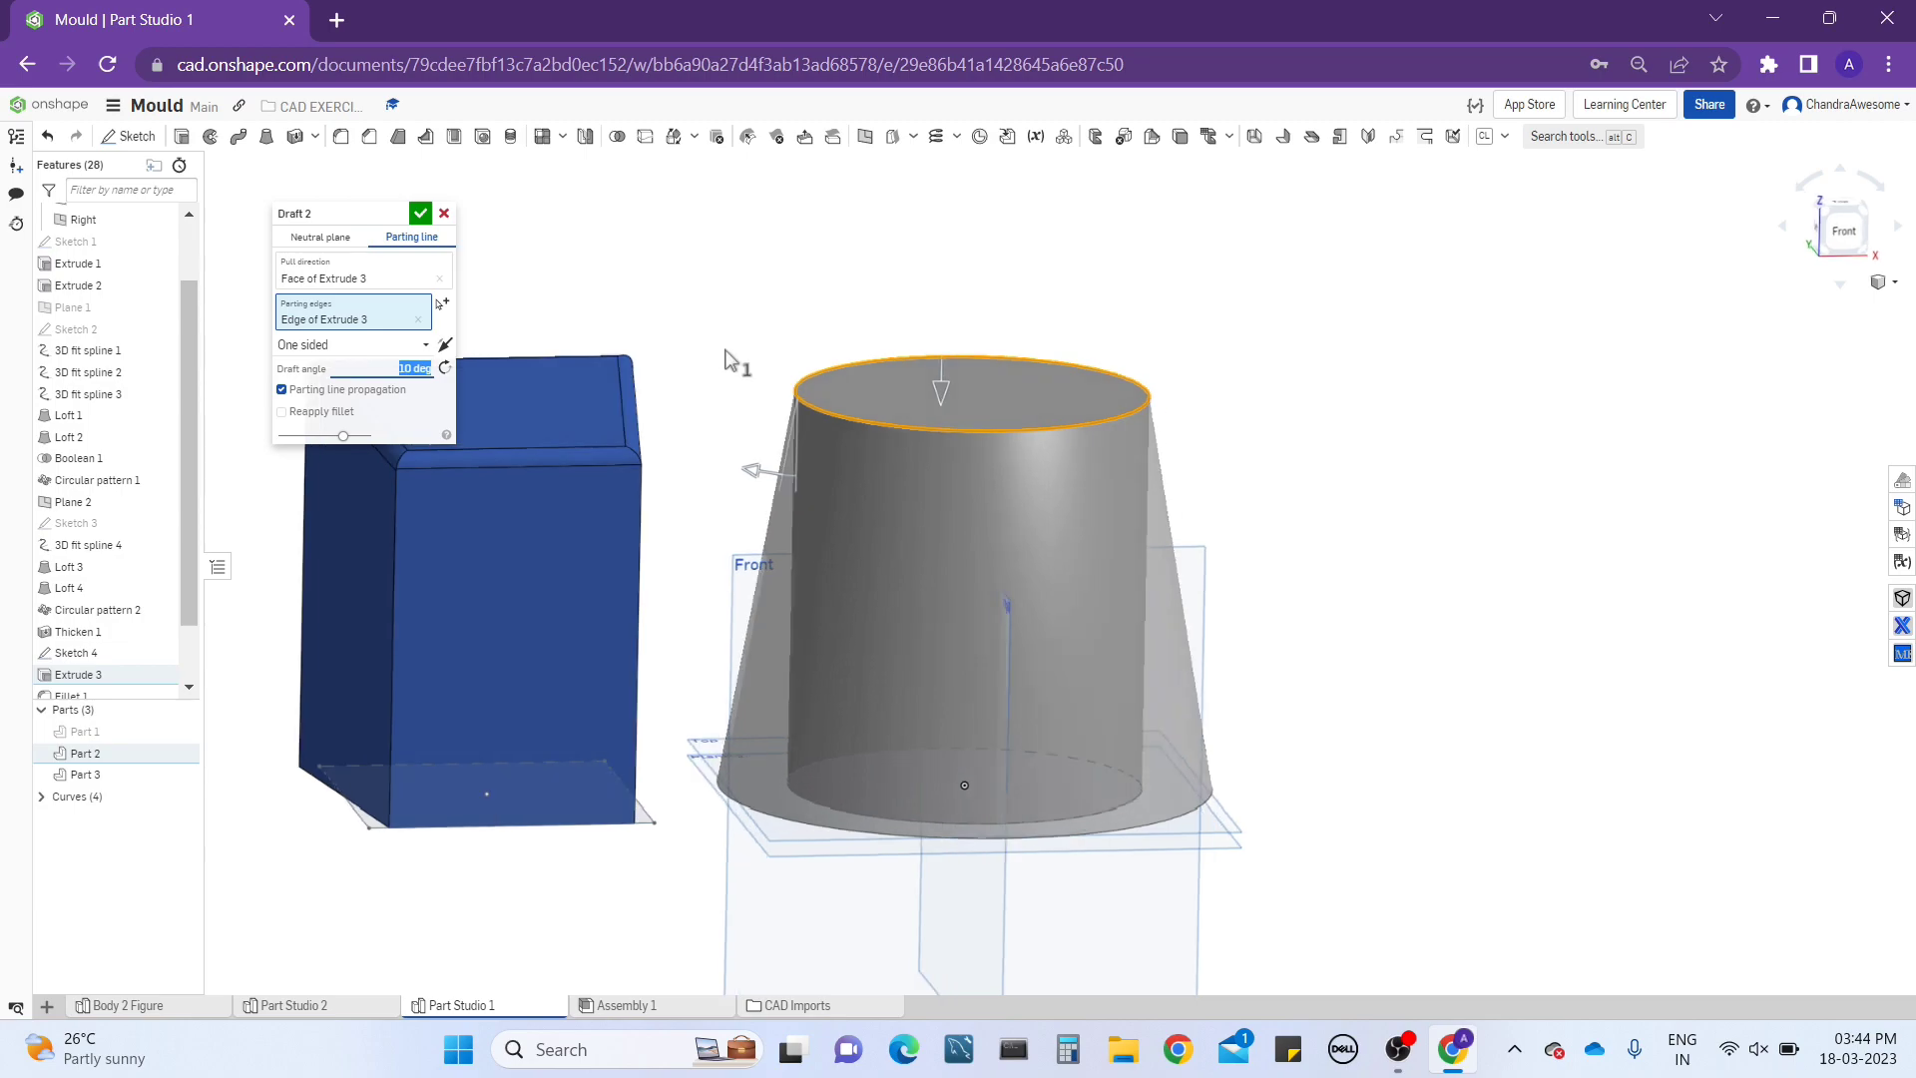
Try the Symmetric option for the cylinder's parting-line draft and cancel the draft.
{"action": "left_click", "coordinate": [396, 350]}
{"action": "left_click", "coordinate": [378, 392]}
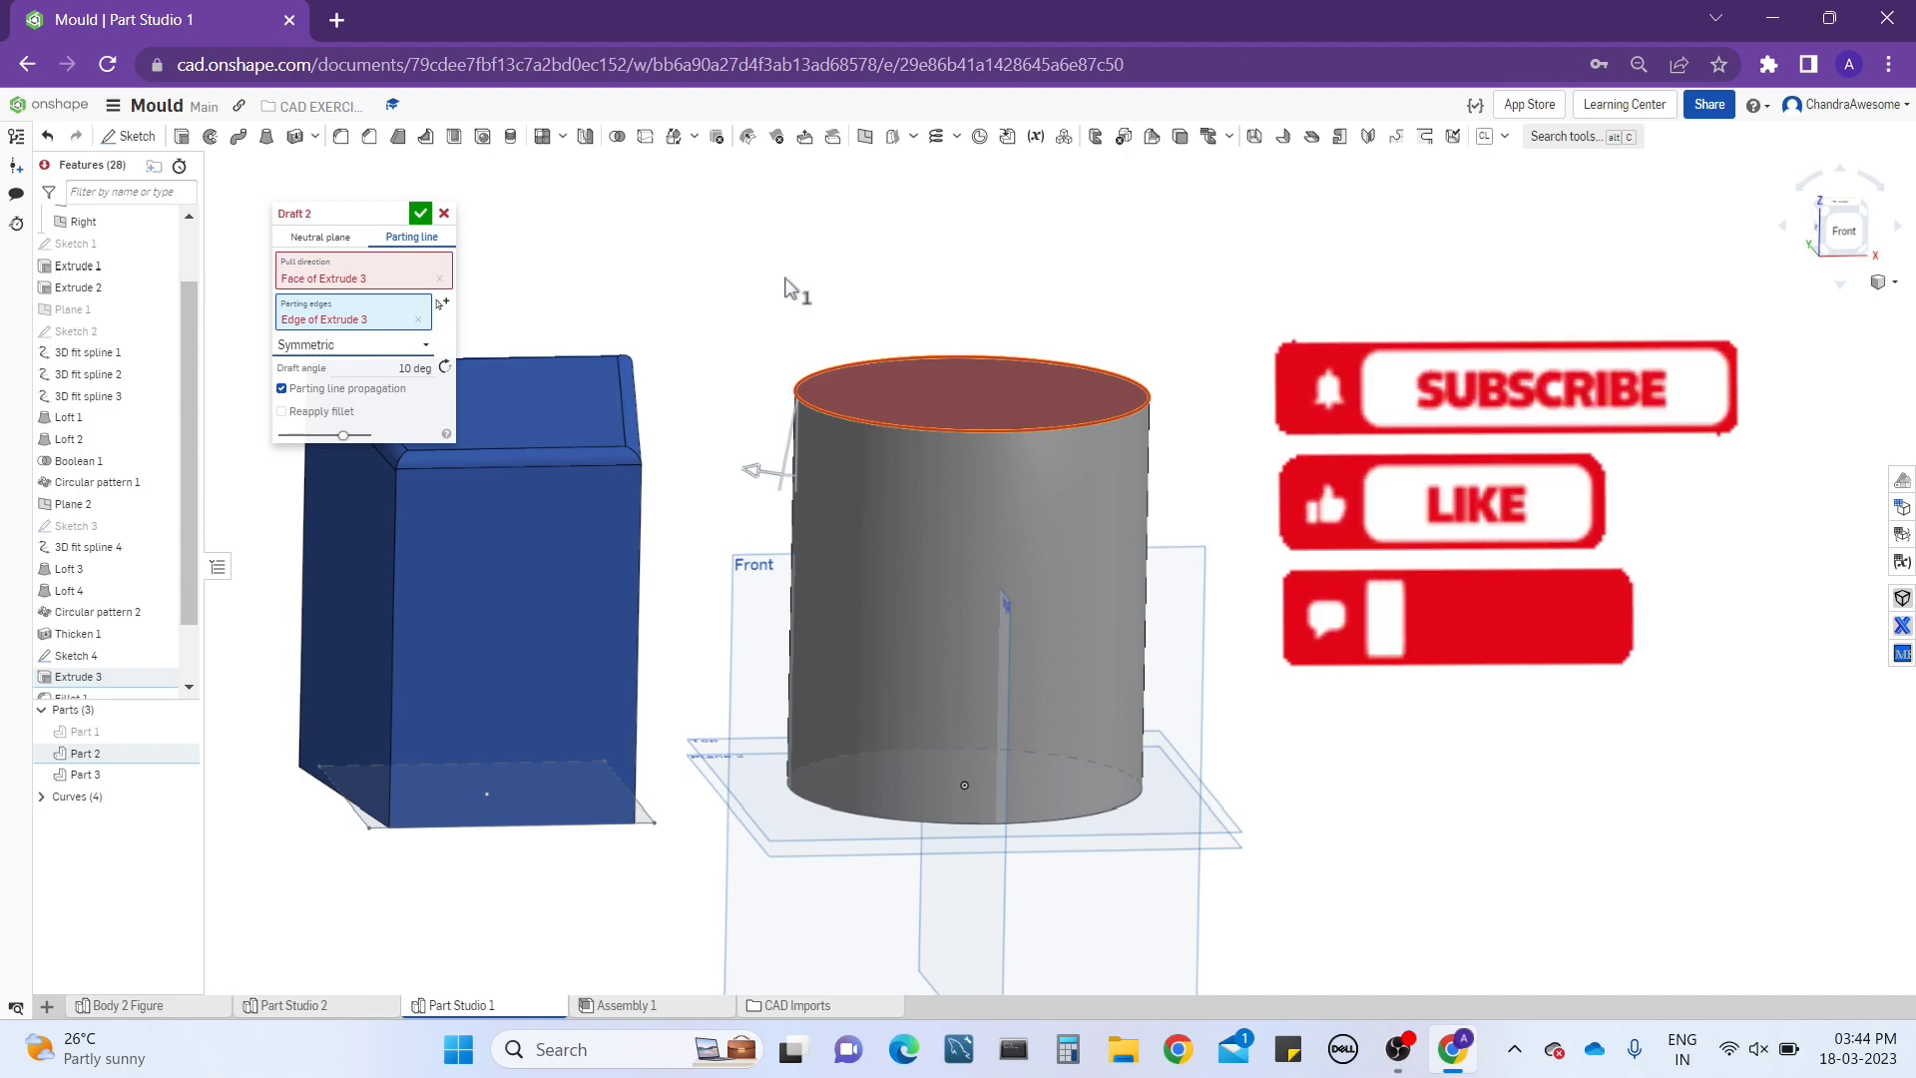
{"action": "left_click", "coordinate": [380, 346]}
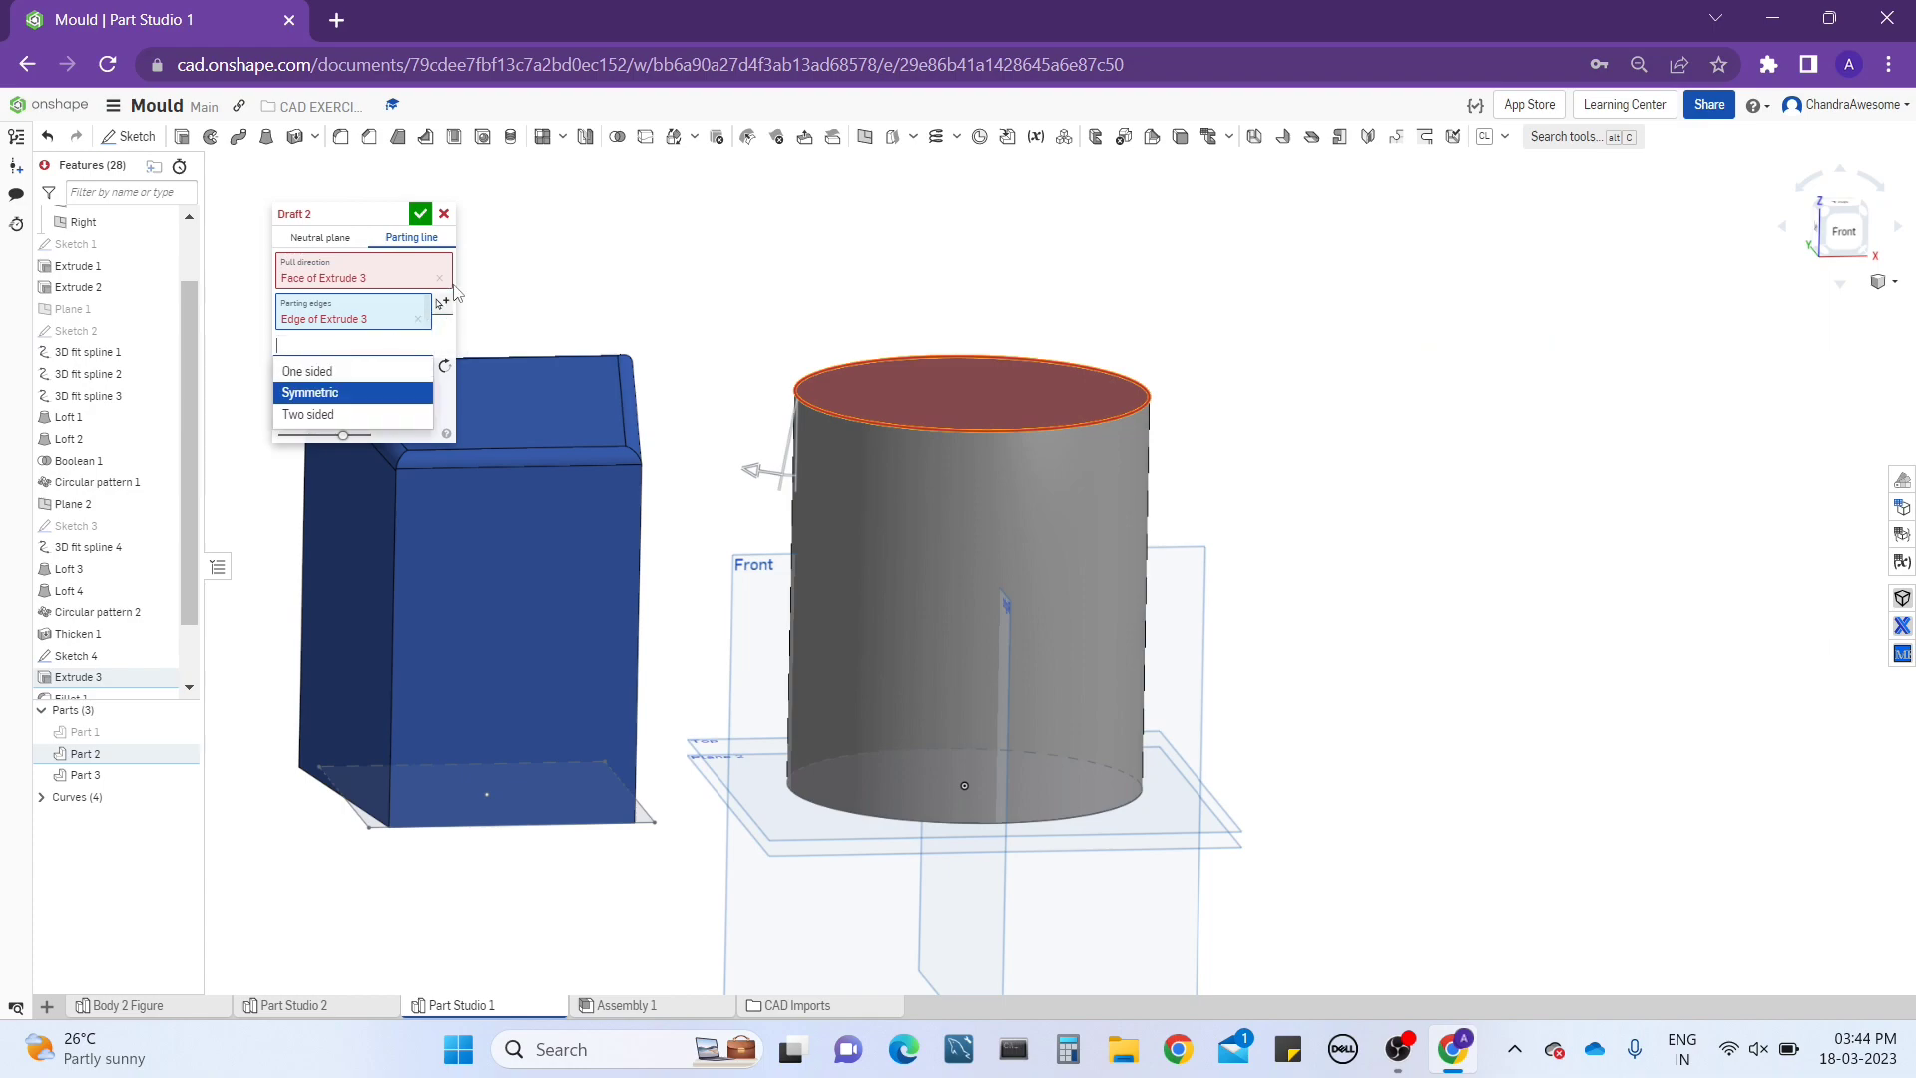
{"action": "left_click", "coordinate": [445, 215]}
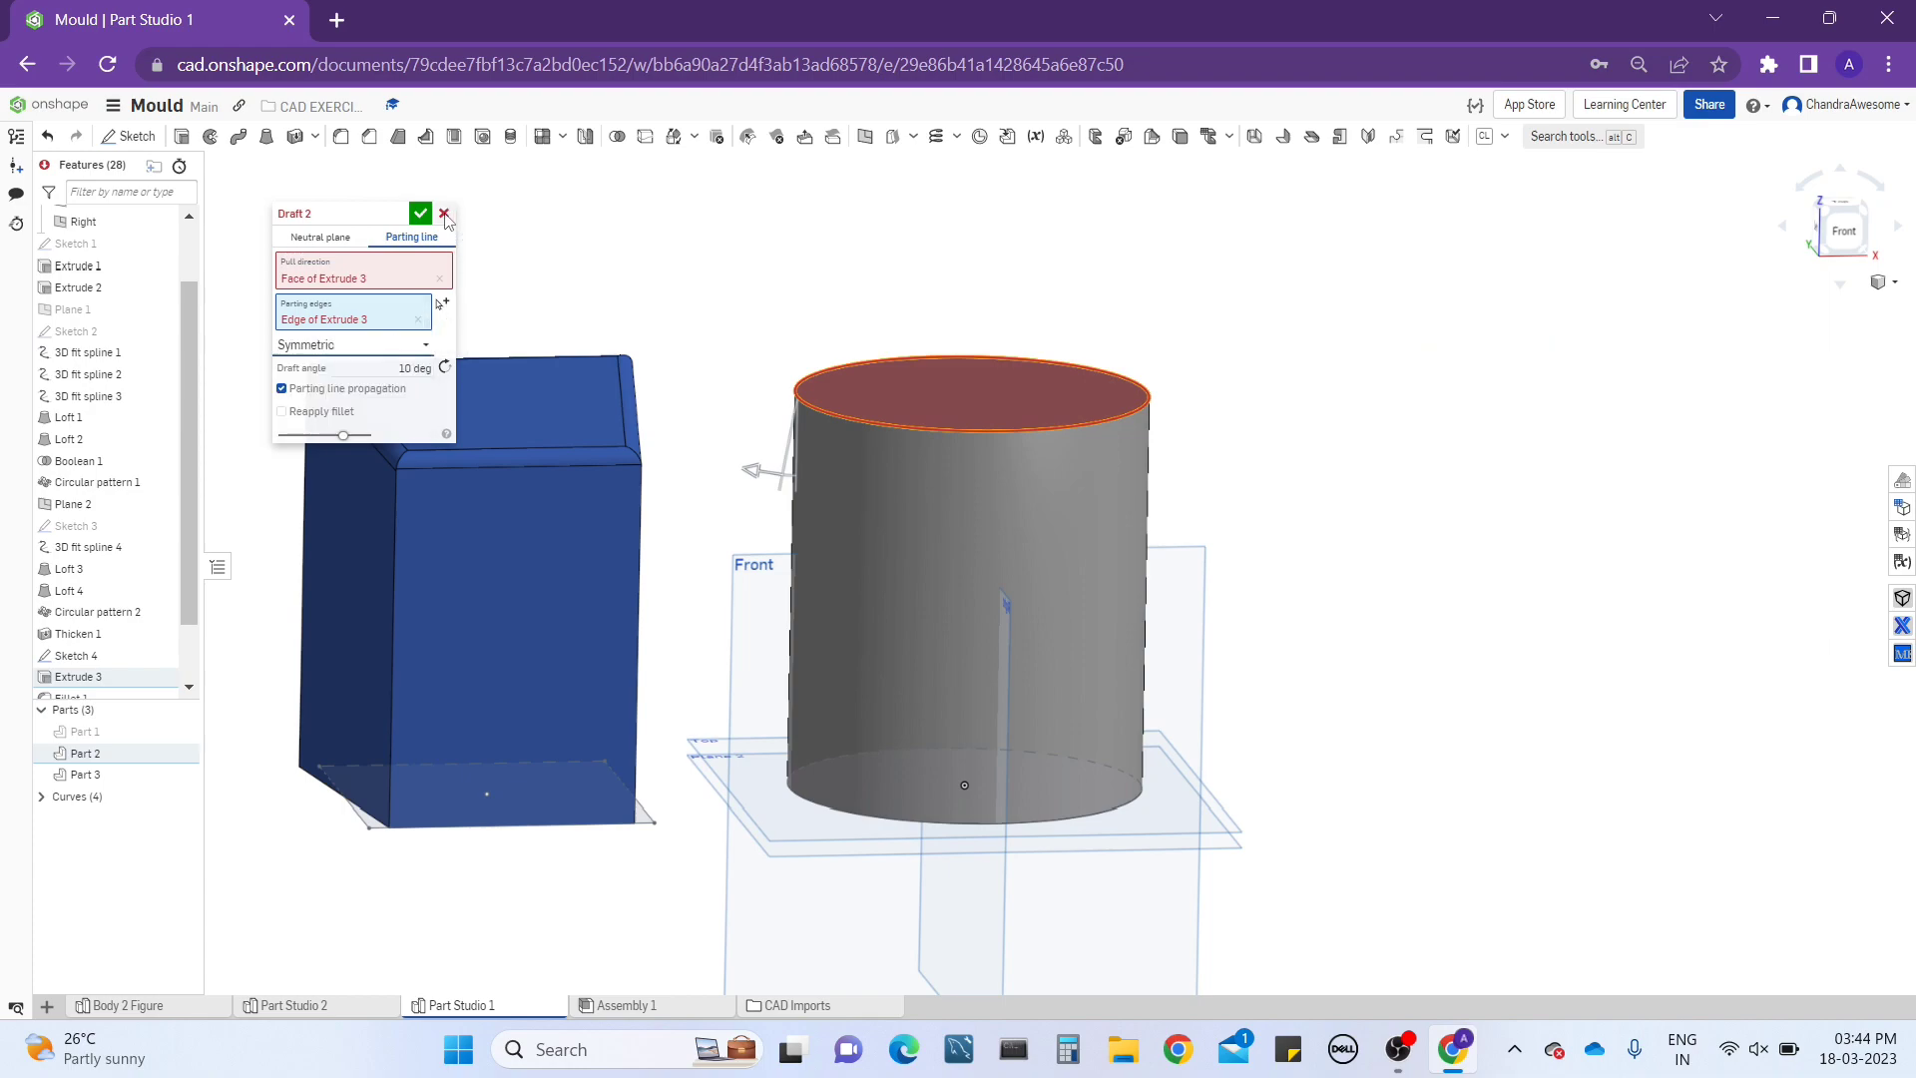
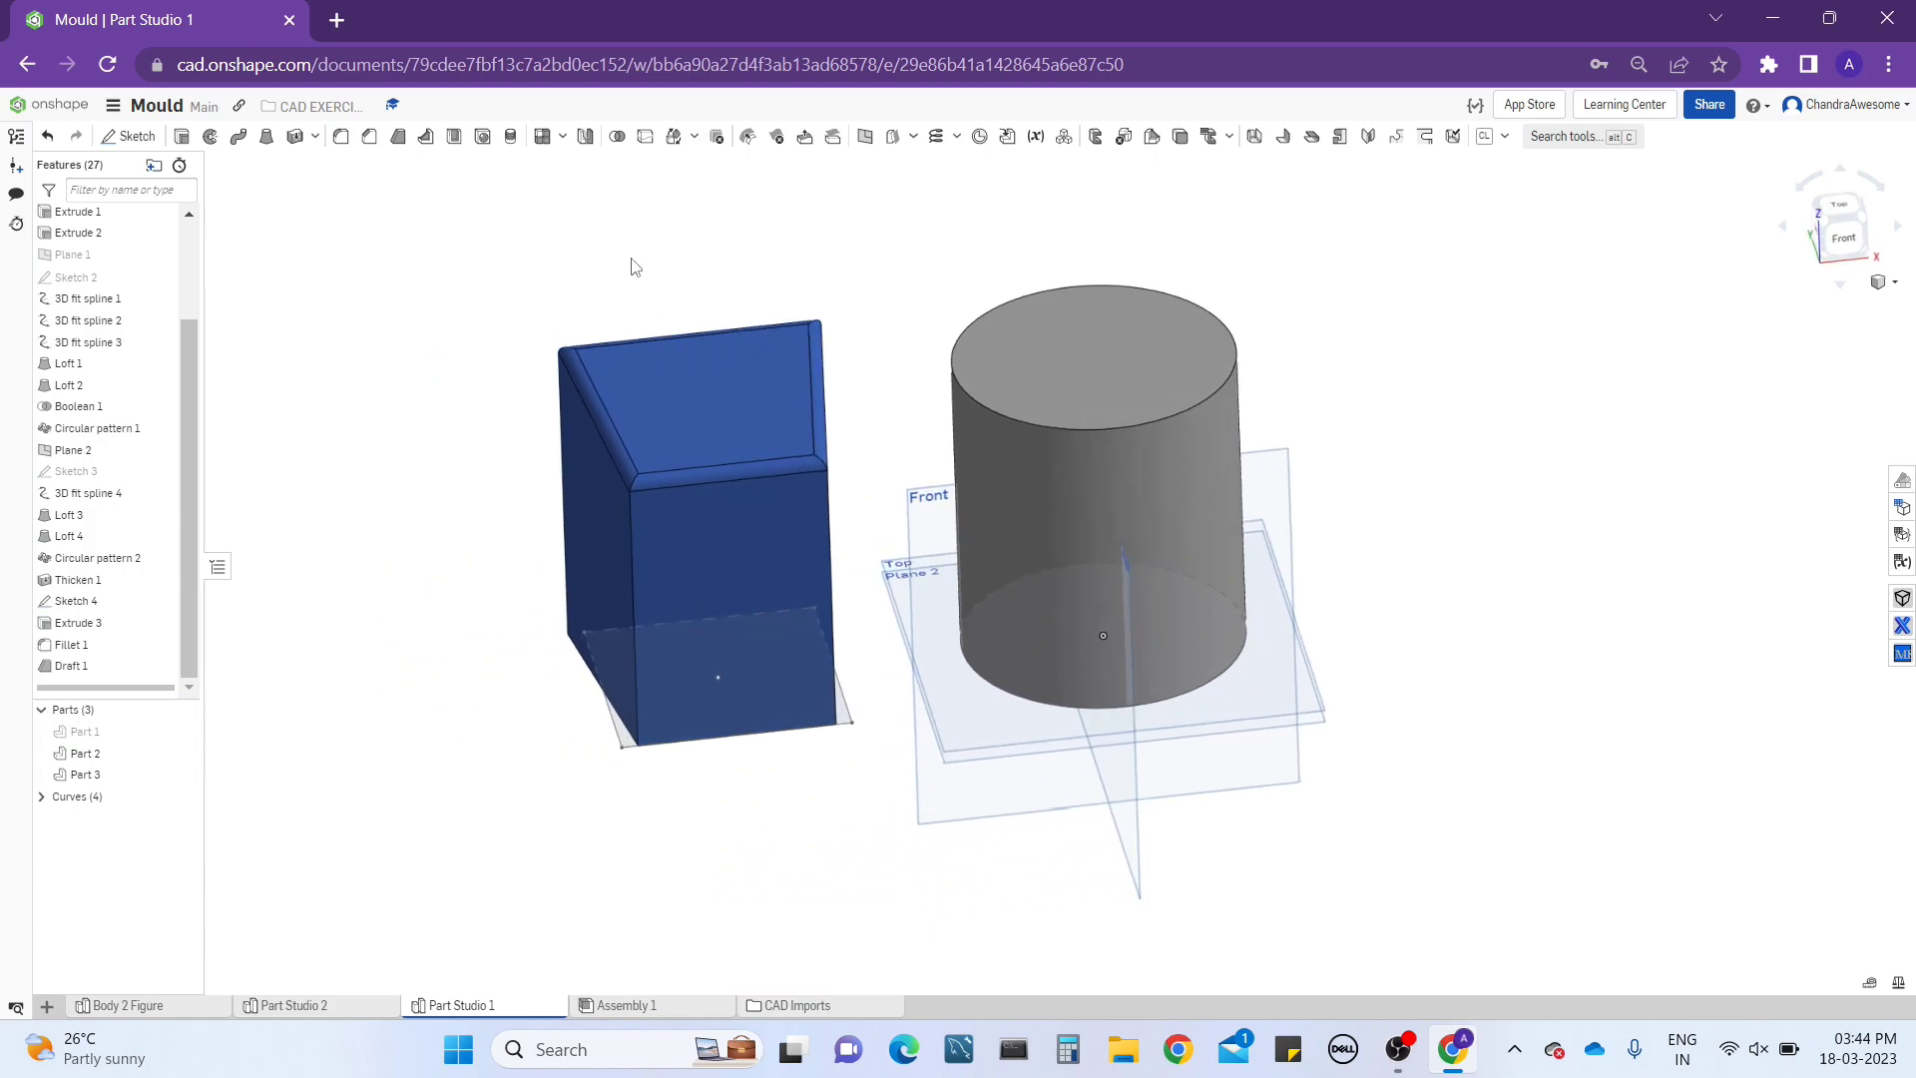
Start a face Split and select the block's sloped top face, the adjoining fillet face and the front face as the faces to split.
{"action": "right_click_drag", "start_coordinate": [632, 266], "coordinate": [406, 470]}
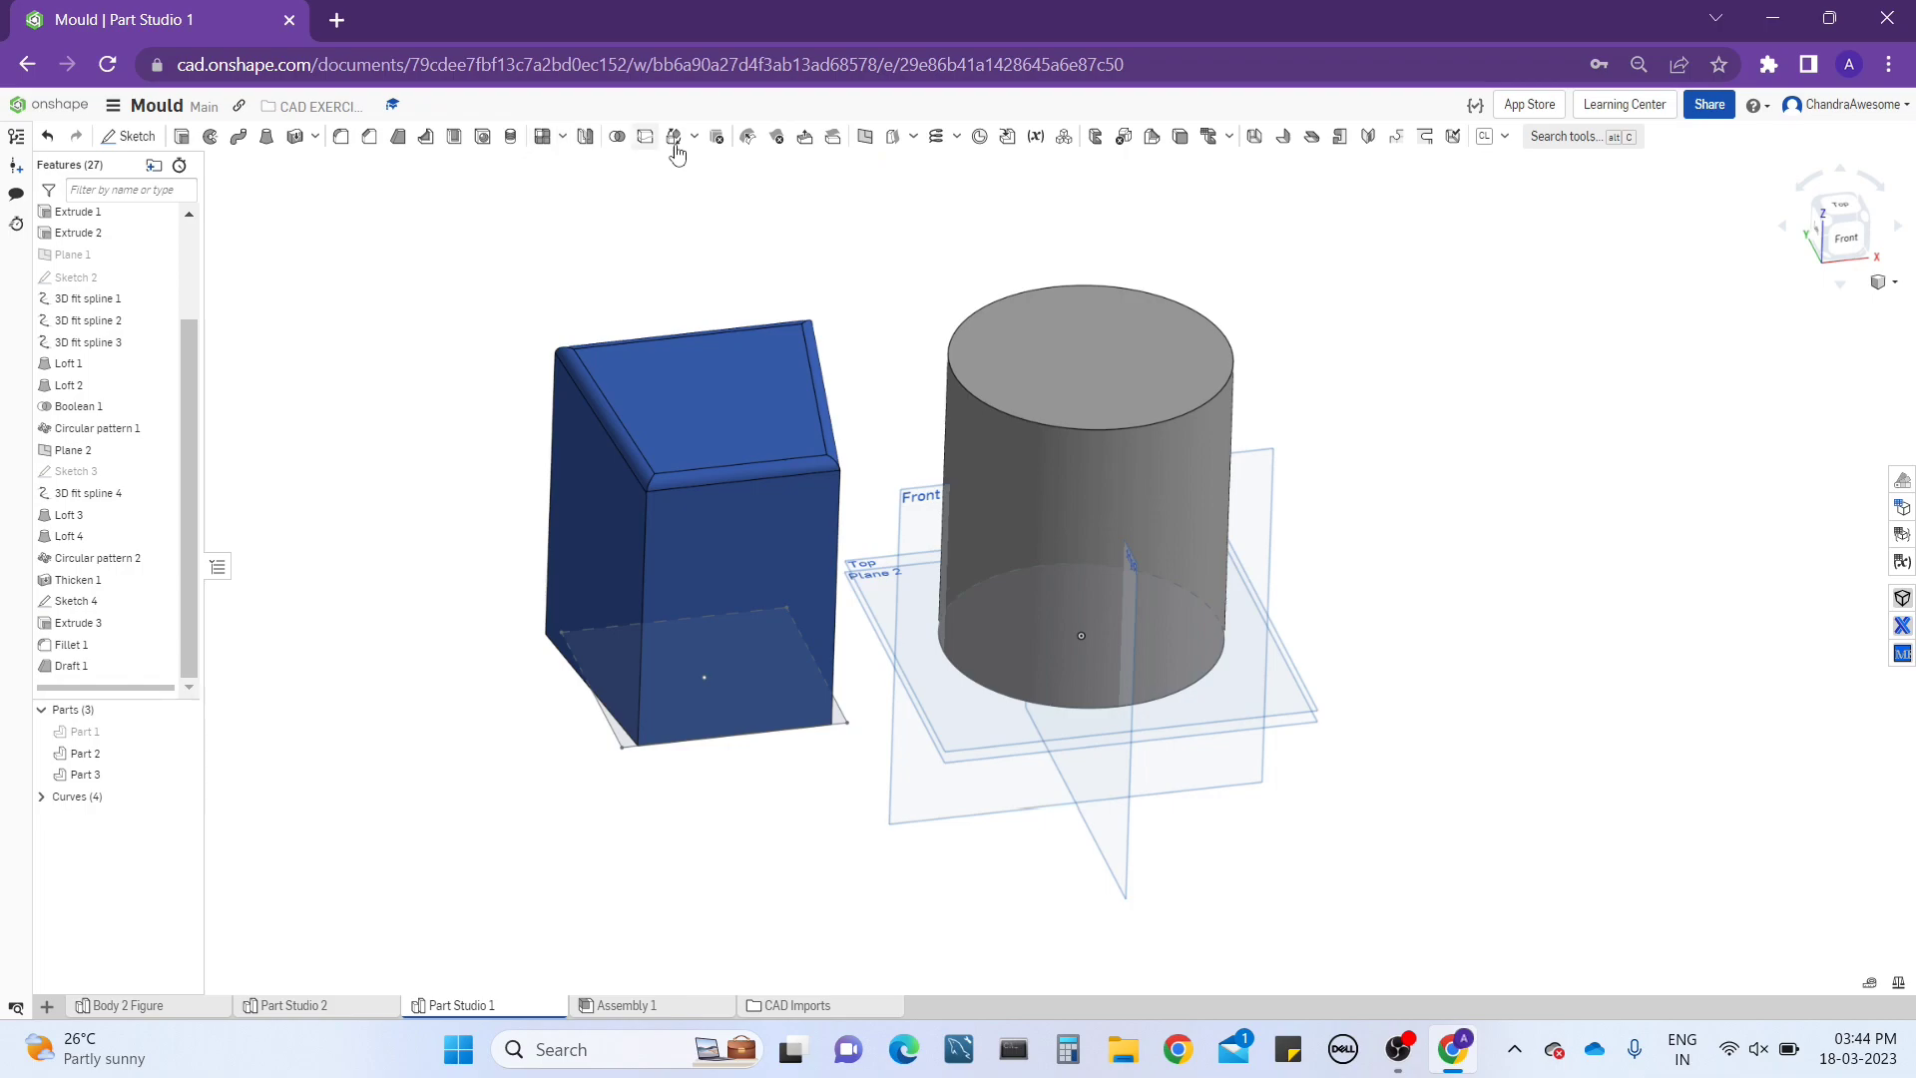
{"action": "left_click", "coordinate": [646, 137]}
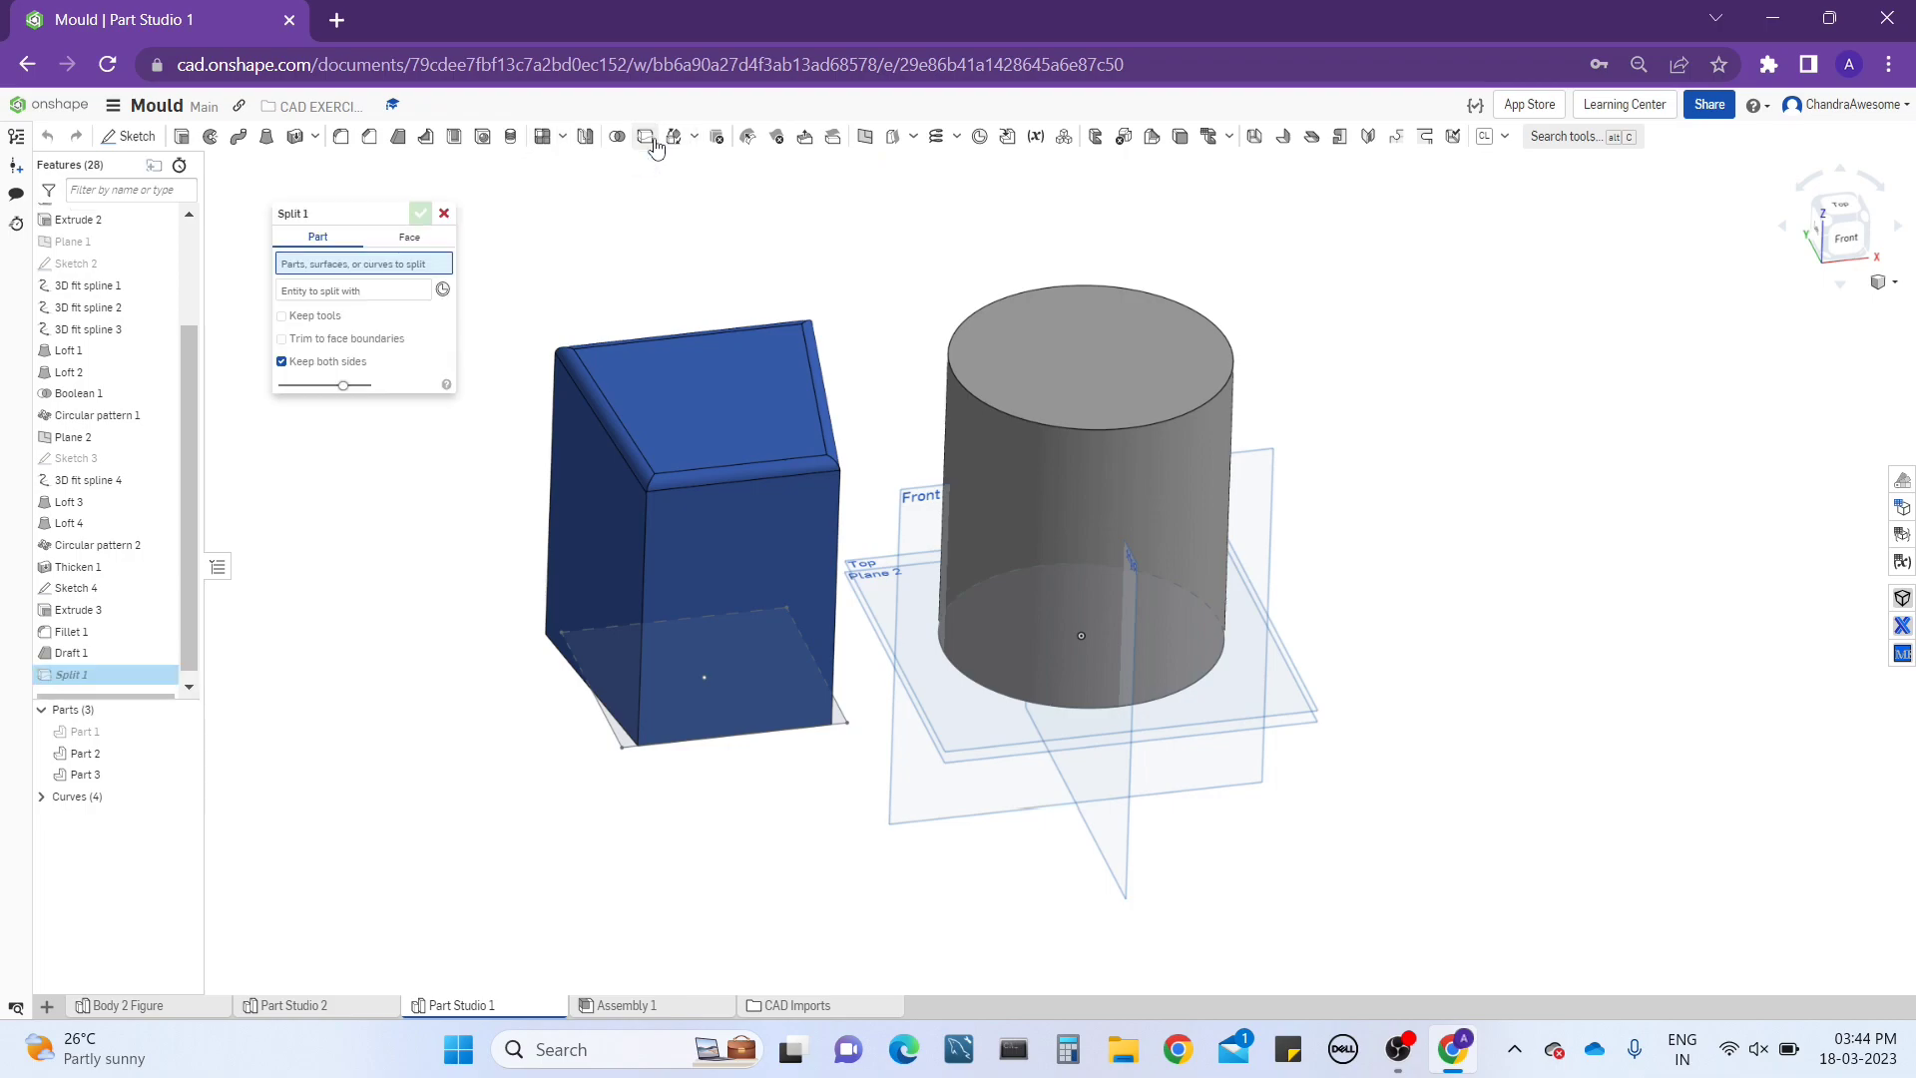
{"action": "left_click", "coordinate": [411, 239]}
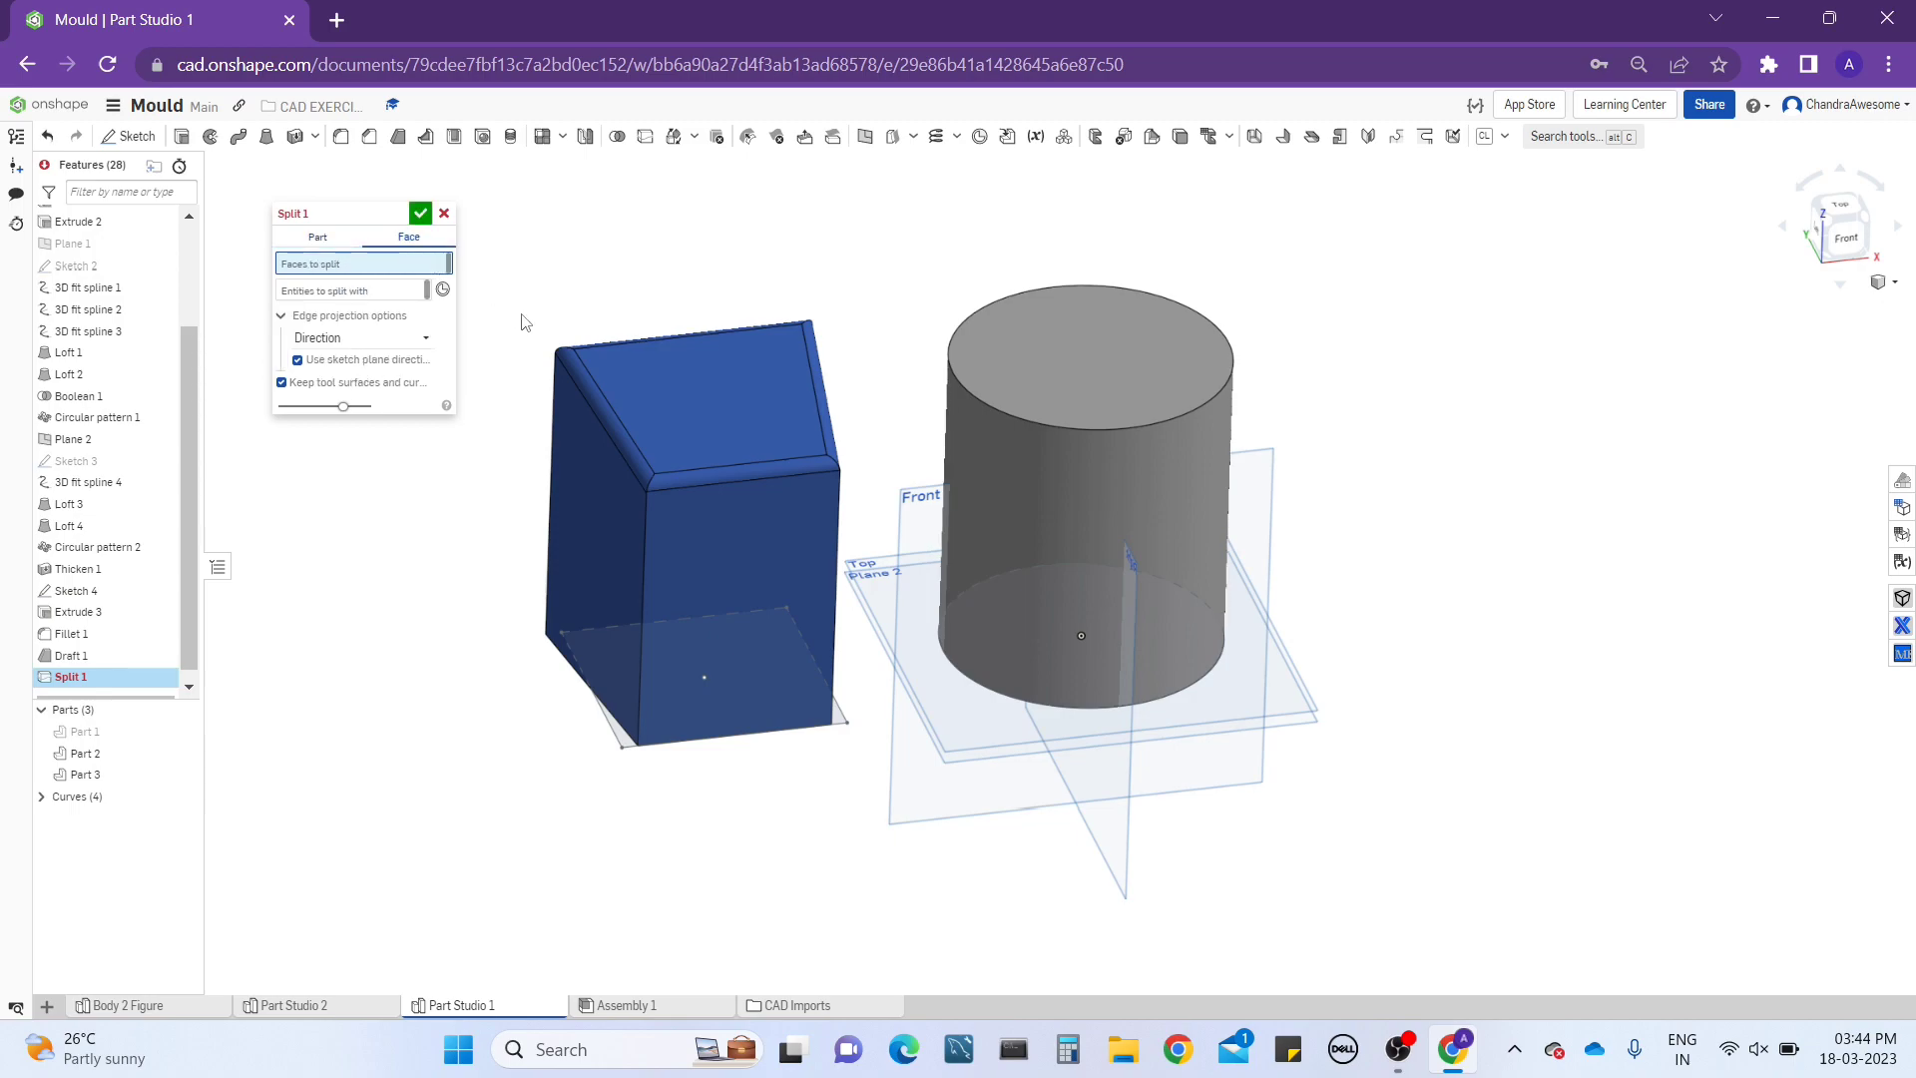
{"action": "right_click_drag", "start_coordinate": [536, 458], "coordinate": [577, 433]}
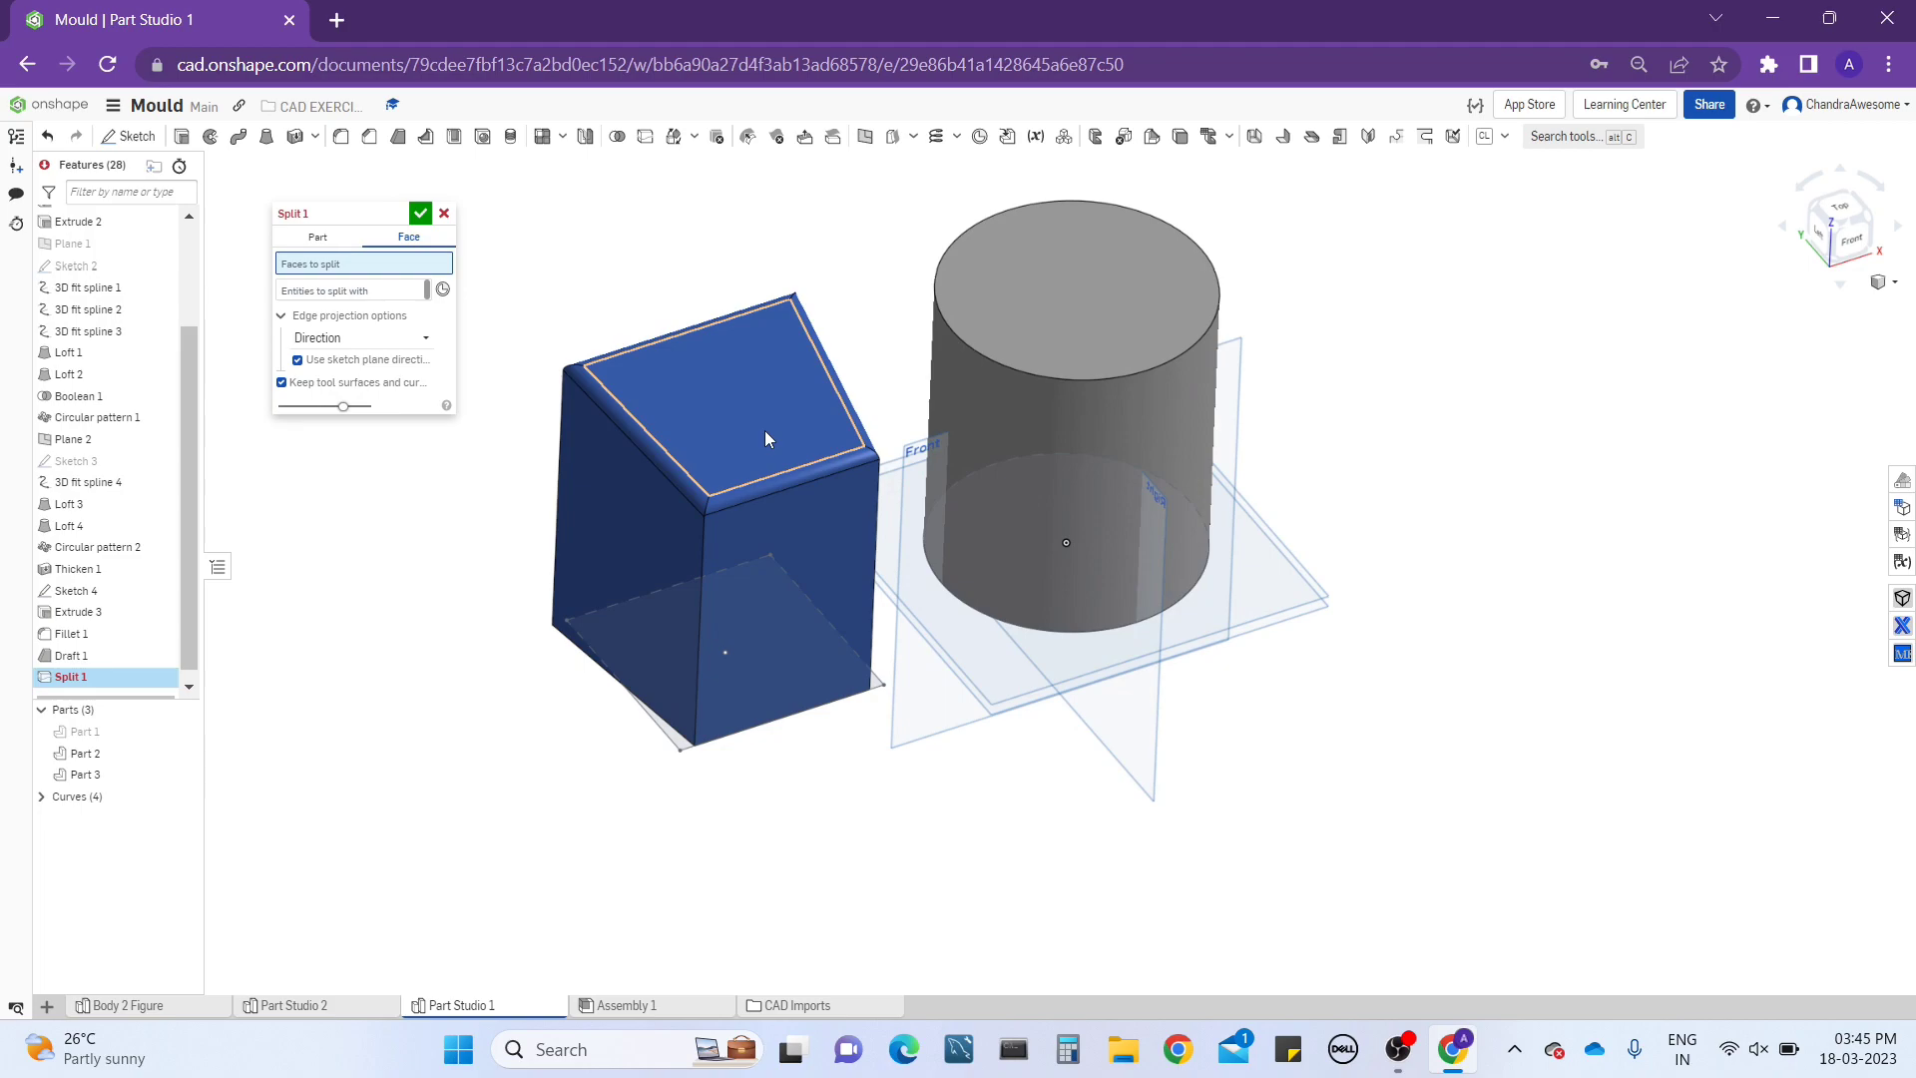
{"action": "left_click", "coordinate": [746, 407]}
{"action": "scroll", "coordinate": [771, 459], "scroll_direction": "up", "scroll_amount": 5}
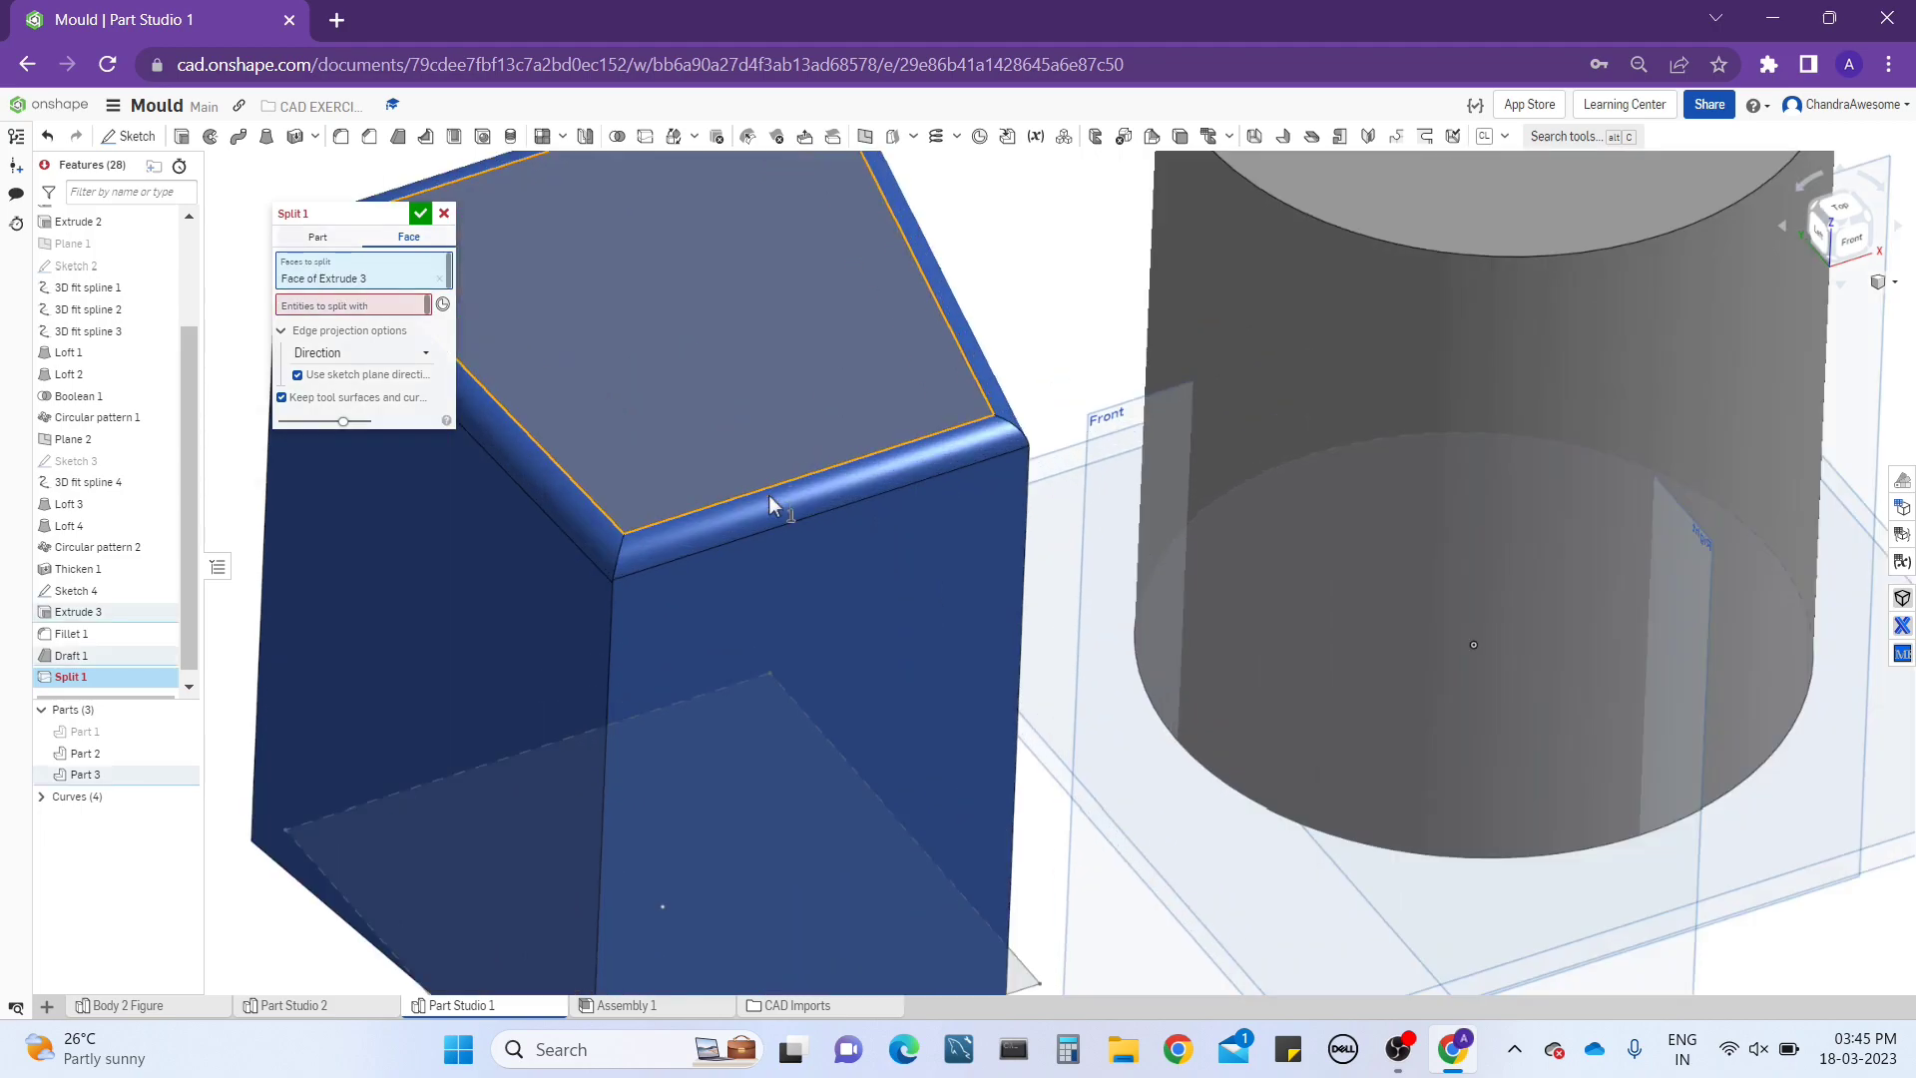
{"action": "left_click", "coordinate": [801, 617]}
{"action": "scroll", "coordinate": [788, 455], "scroll_direction": "down", "scroll_amount": 5}
{"action": "right_click_drag", "start_coordinate": [788, 455], "coordinate": [822, 494]}
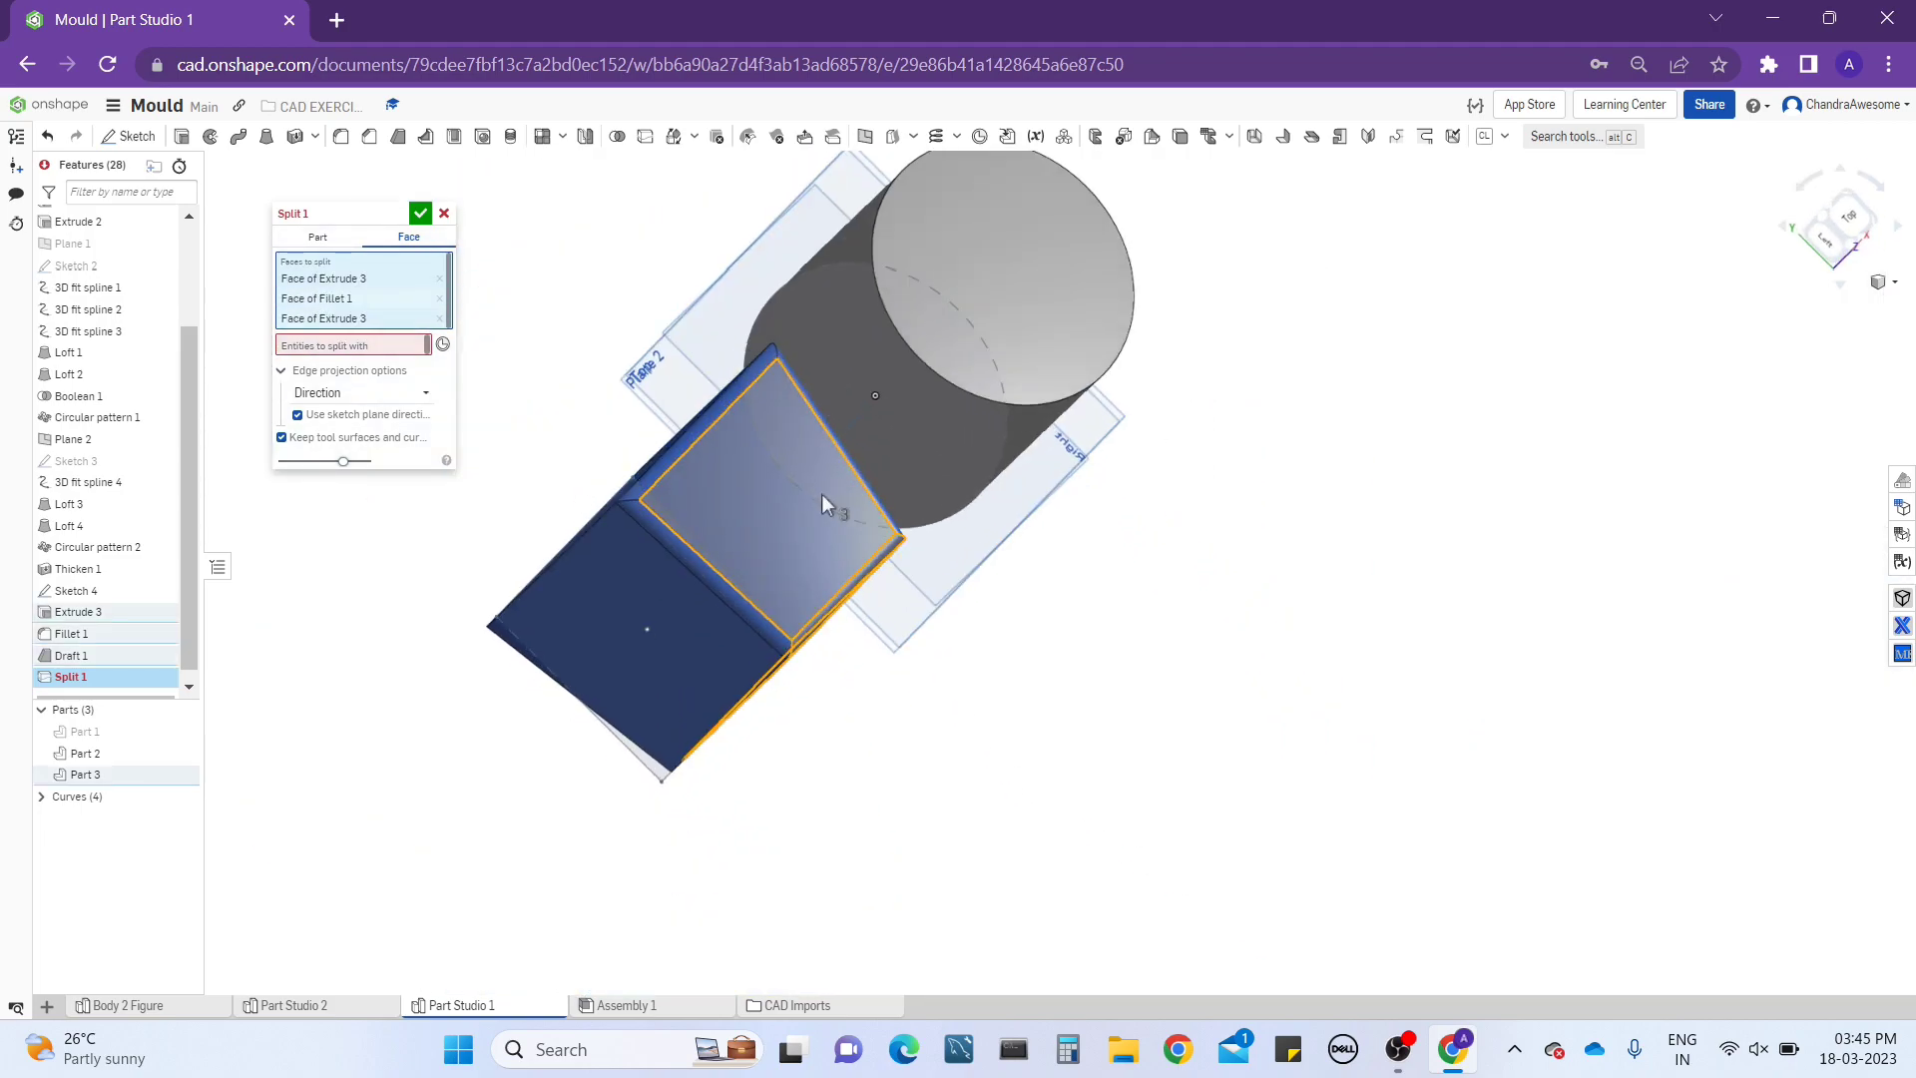
{"action": "scroll", "coordinate": [659, 431], "scroll_direction": "up", "scroll_amount": 5}
{"action": "right_click_drag", "start_coordinate": [659, 431], "coordinate": [681, 505]}
{"action": "left_click", "coordinate": [865, 530]}
{"action": "scroll", "coordinate": [919, 553], "scroll_direction": "up", "scroll_amount": 5}
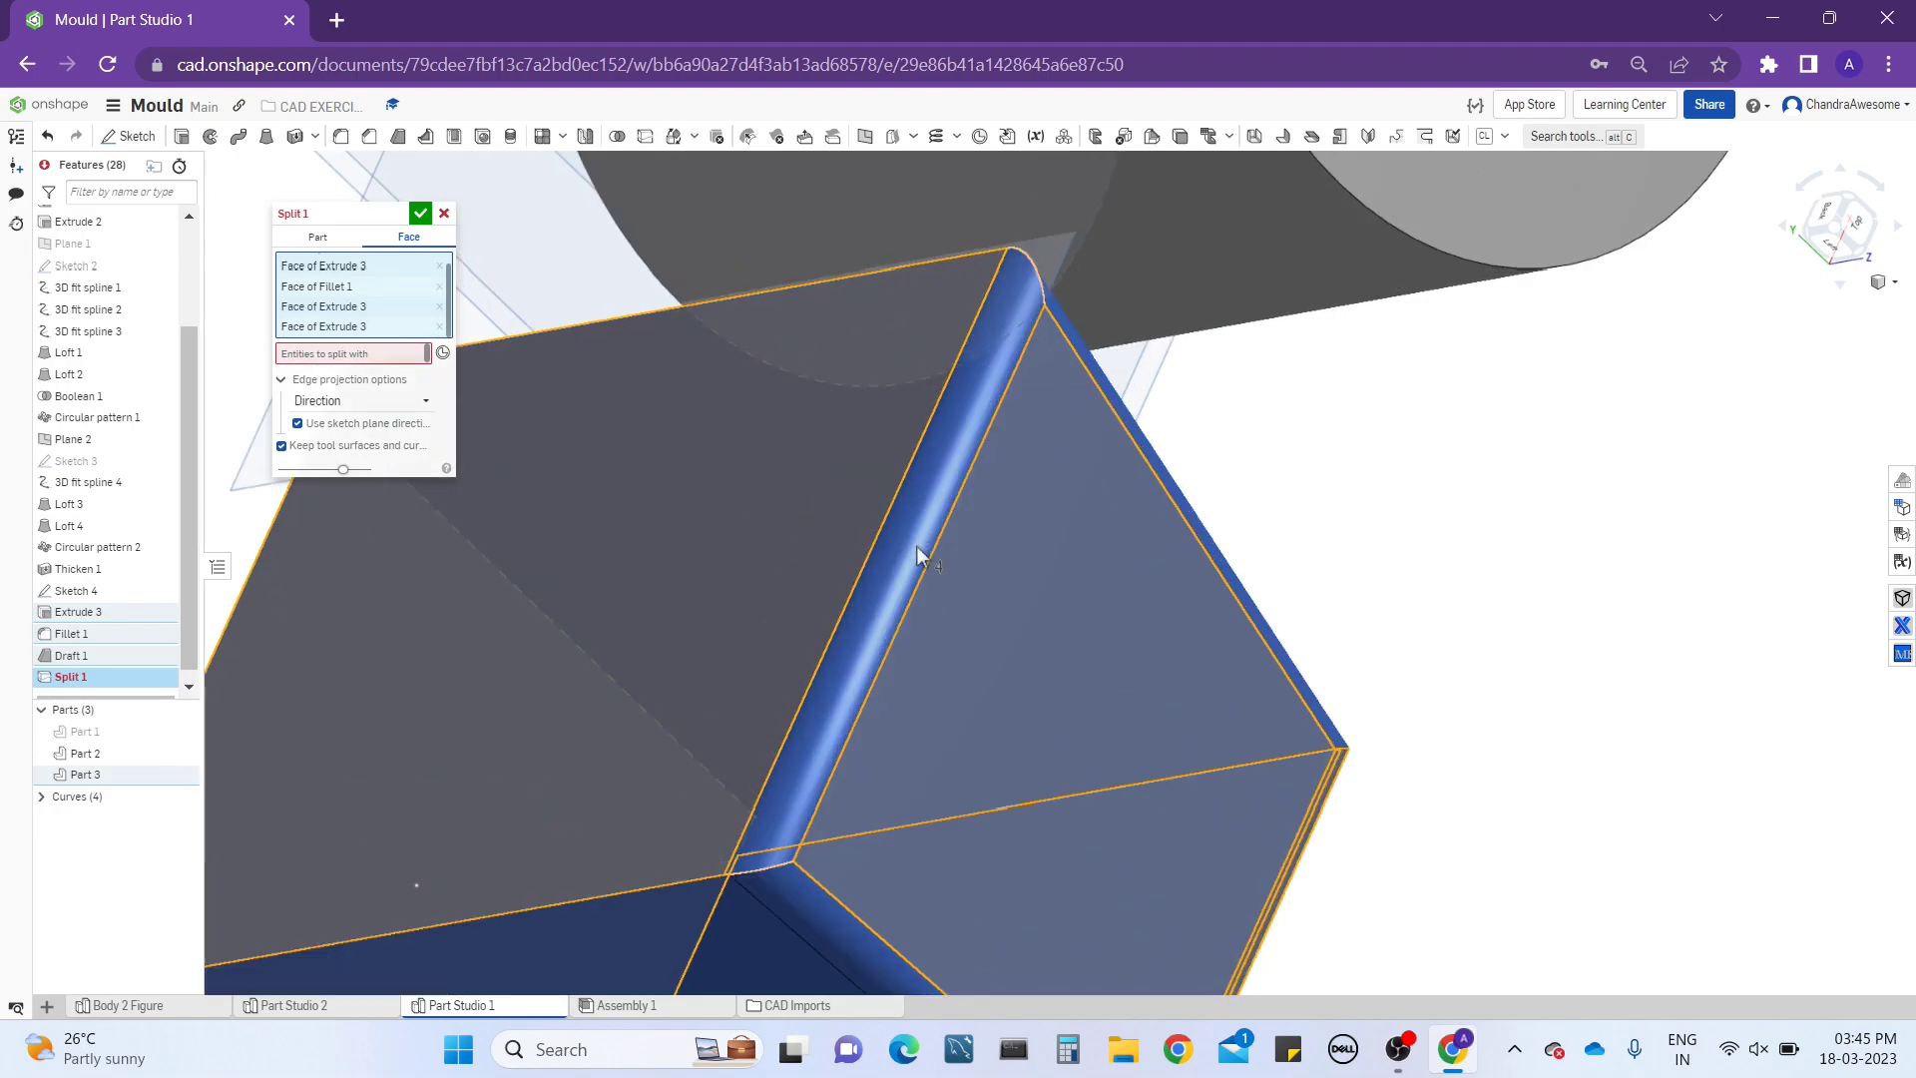
{"action": "scroll", "coordinate": [919, 554], "scroll_direction": "down", "scroll_amount": 5}
{"action": "right_click_drag", "start_coordinate": [919, 554], "coordinate": [771, 348]}
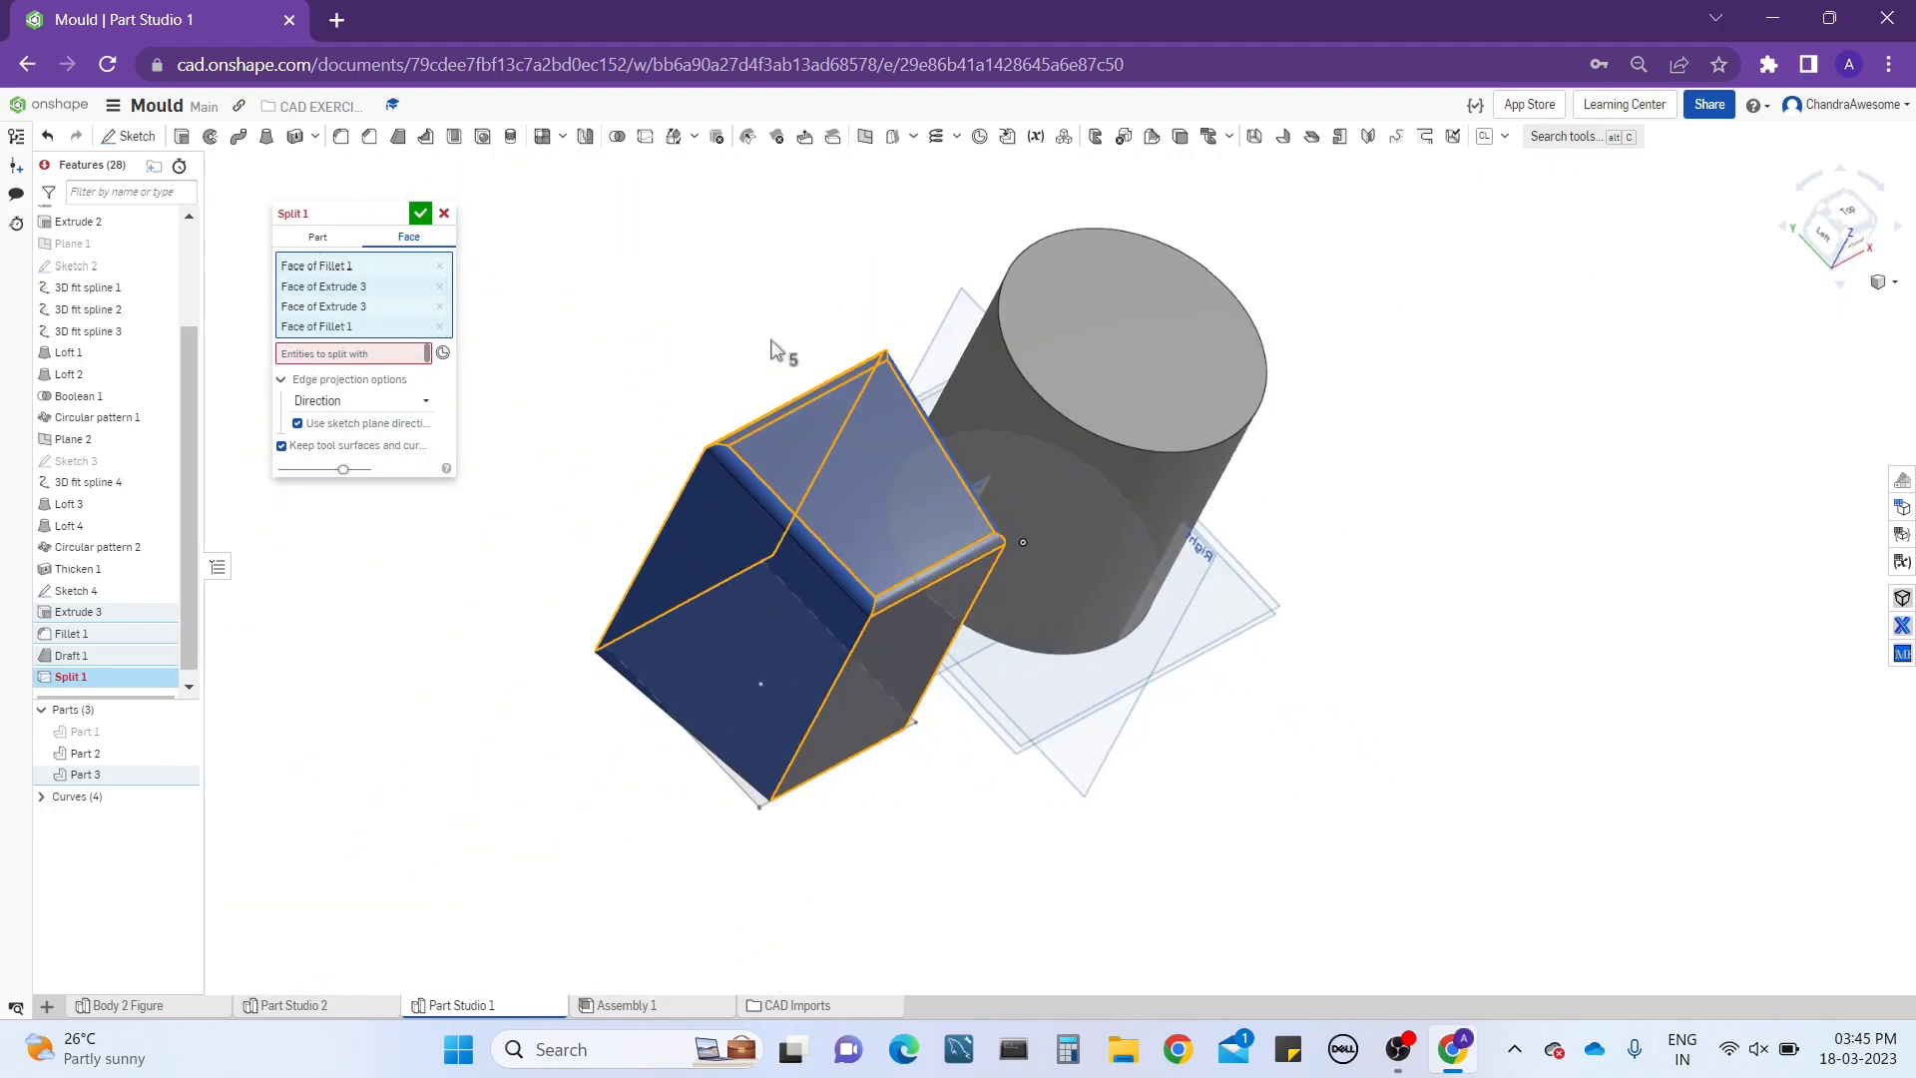
{"action": "left_click", "coordinate": [415, 354]}
{"action": "right_click_drag", "start_coordinate": [877, 403], "coordinate": [835, 403]}
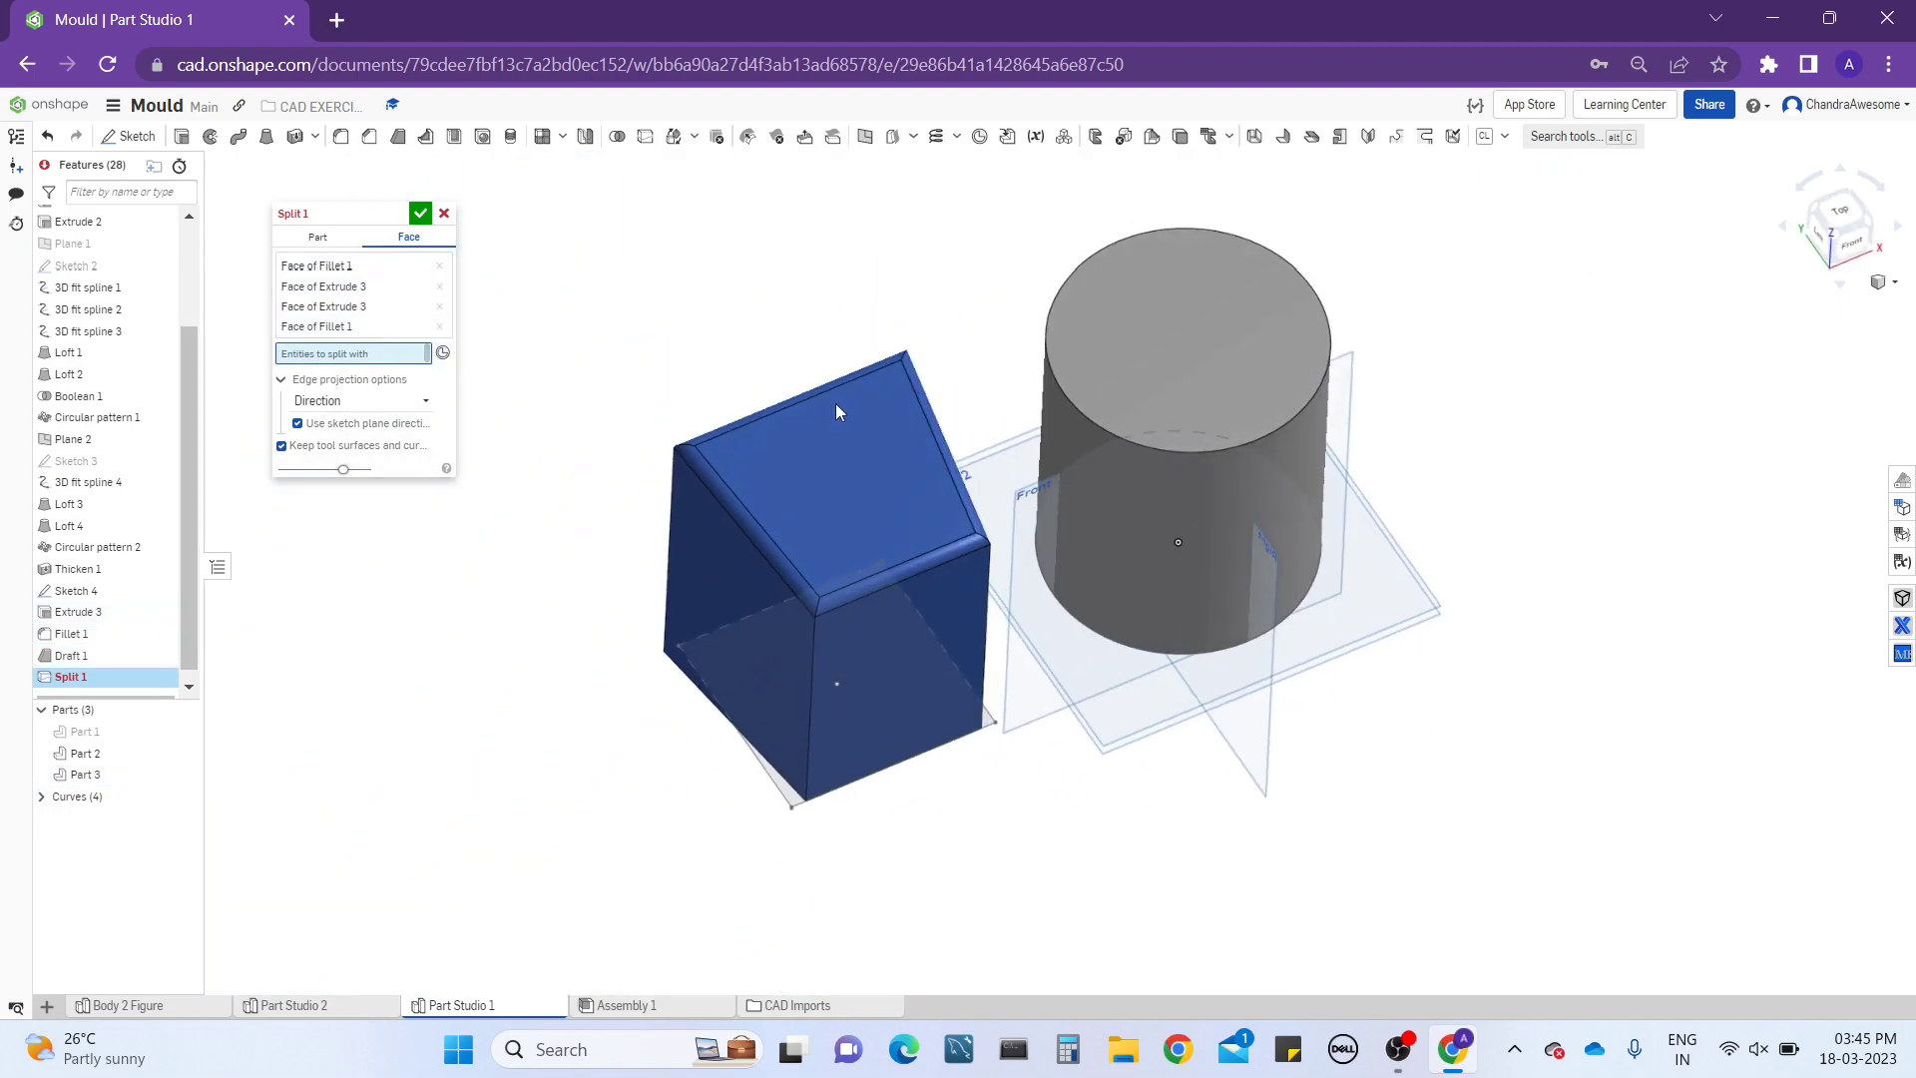
{"action": "left_click", "coordinate": [443, 213]}
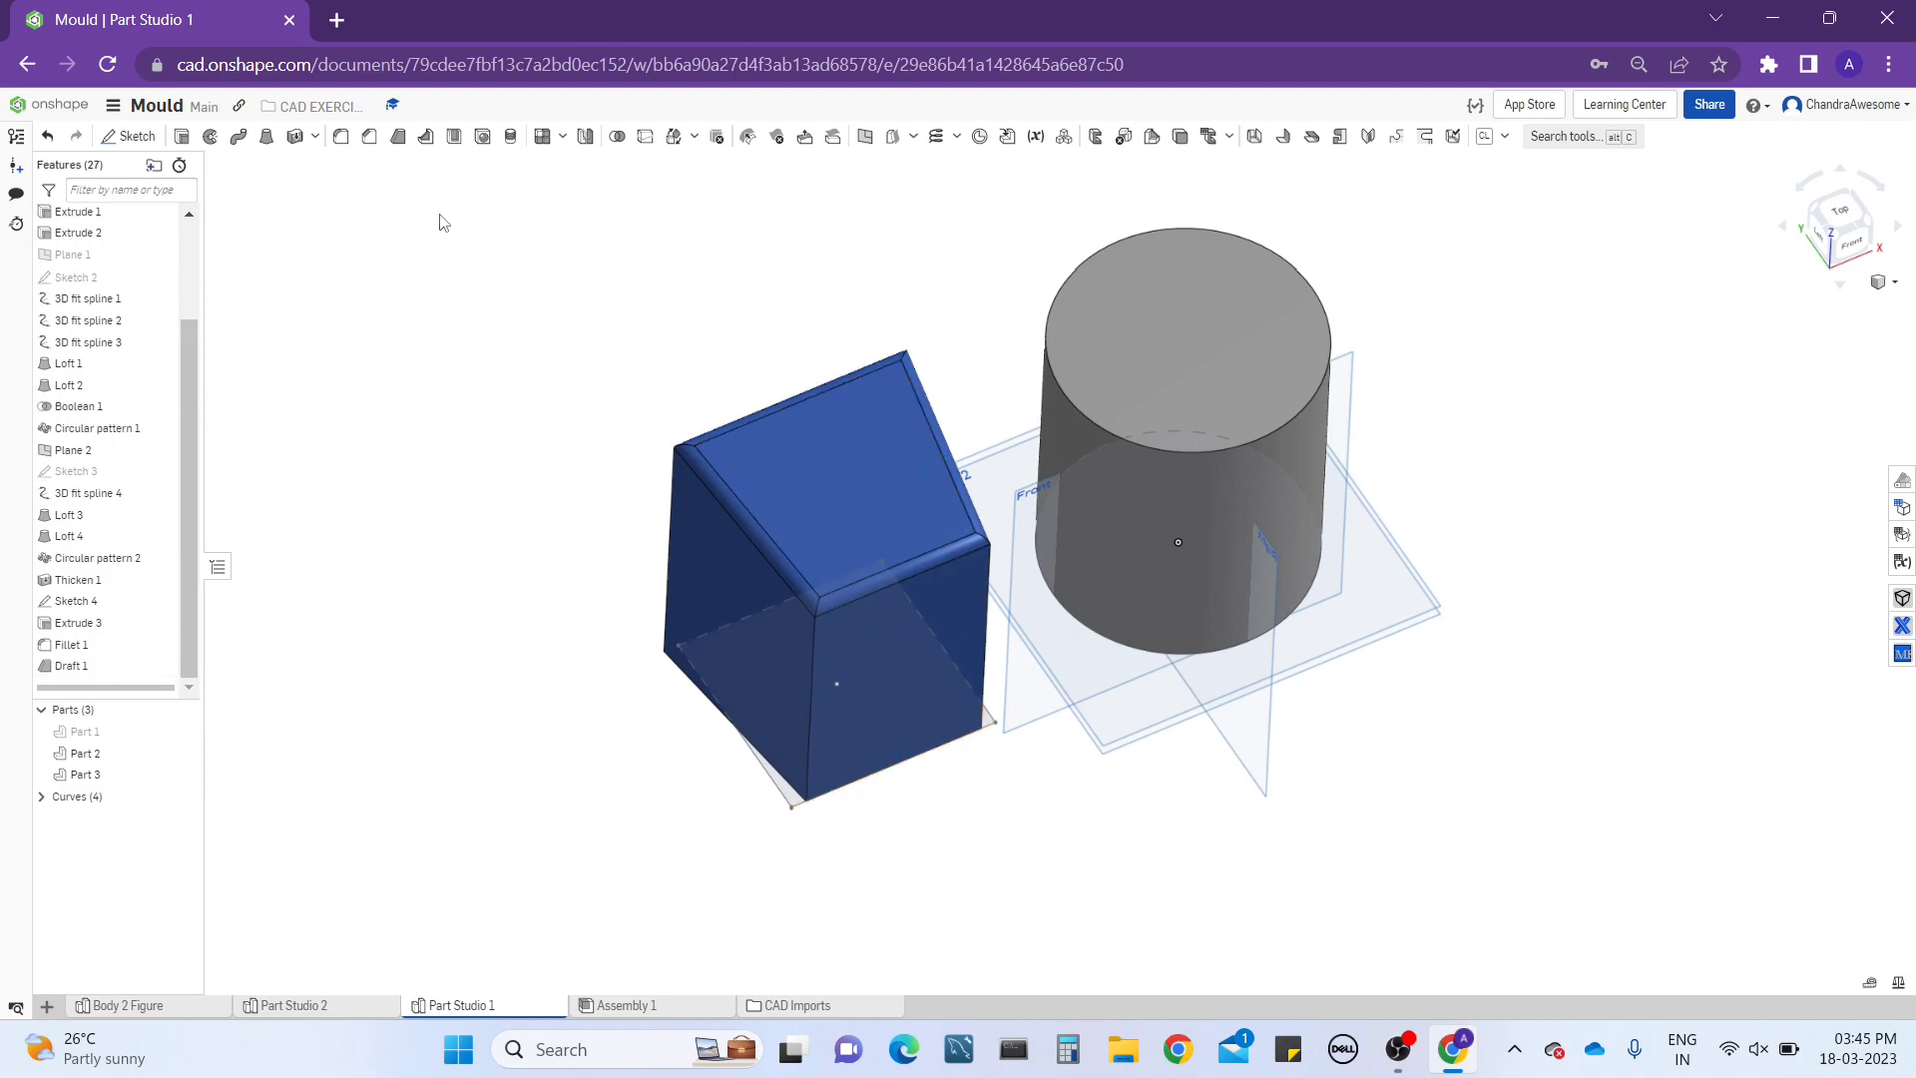
{"action": "right_click", "coordinate": [896, 563]}
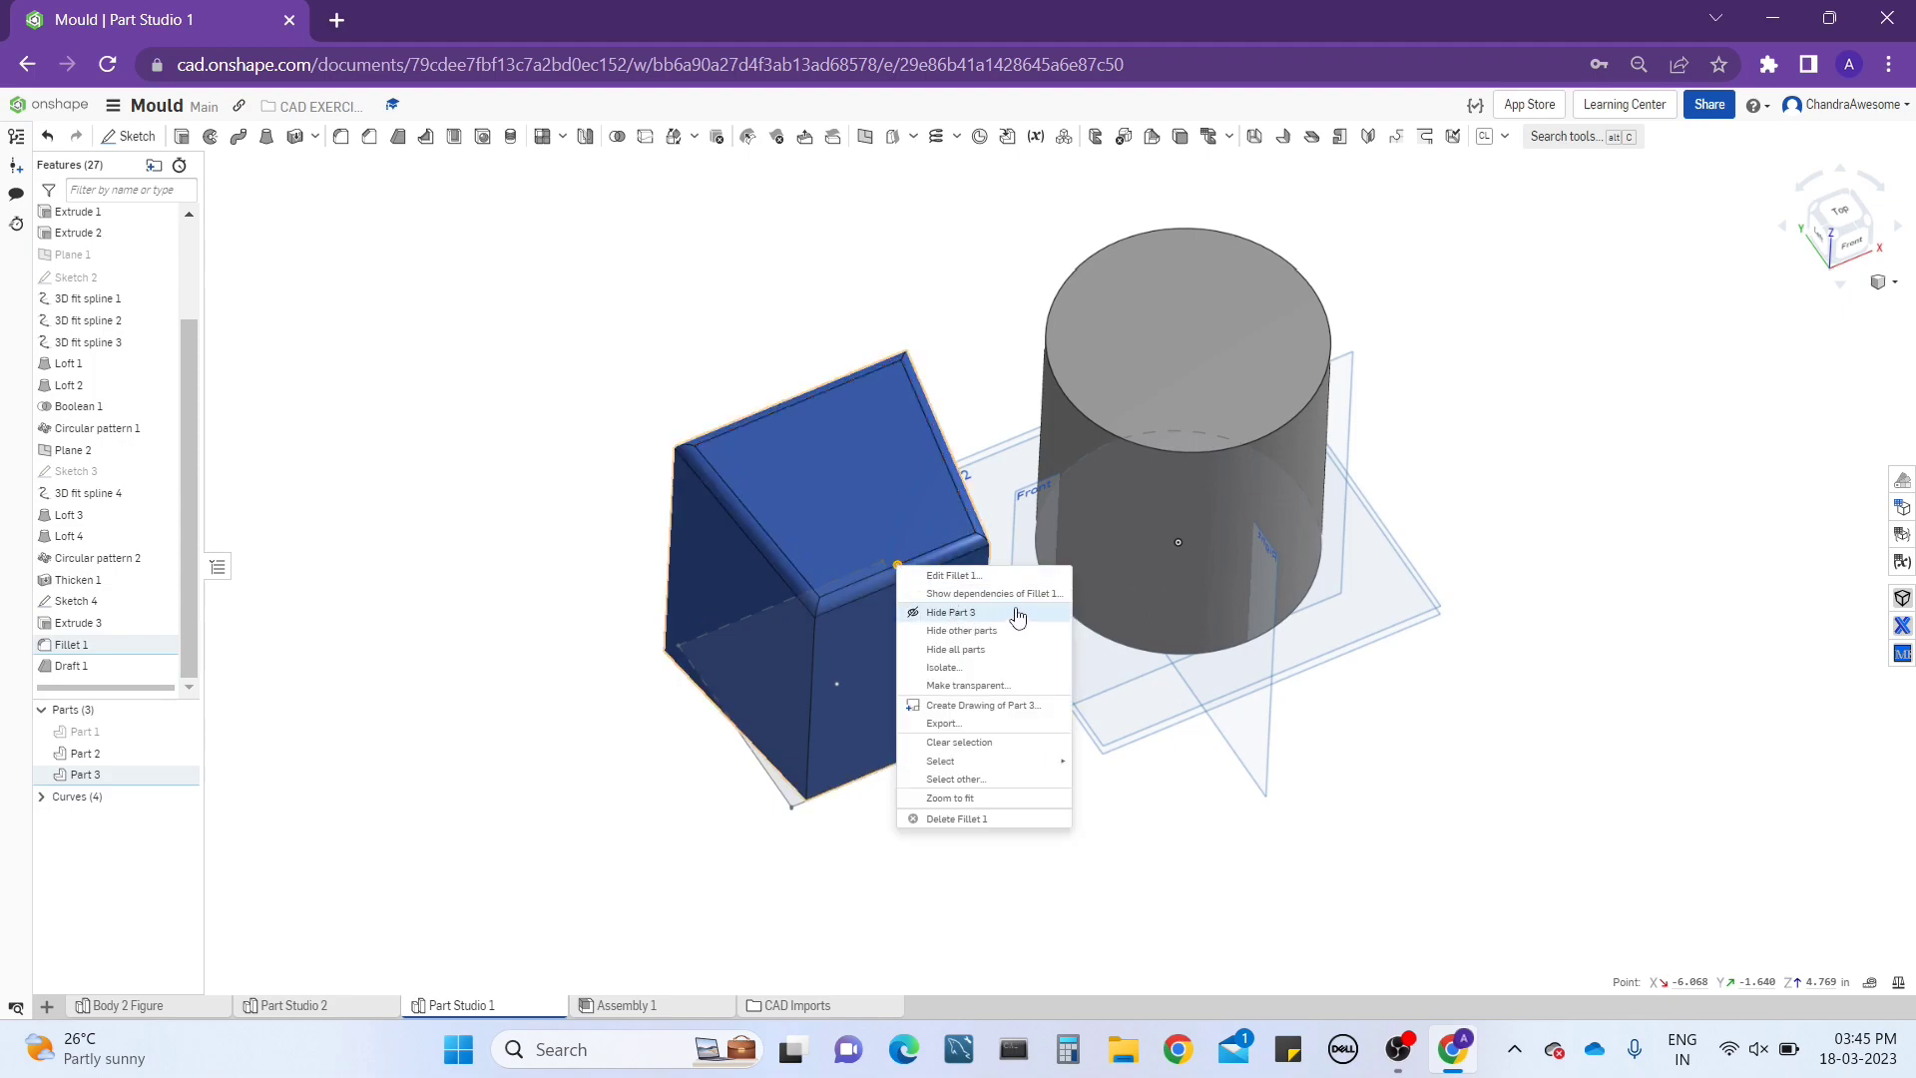
{"action": "left_click", "coordinate": [496, 446]}
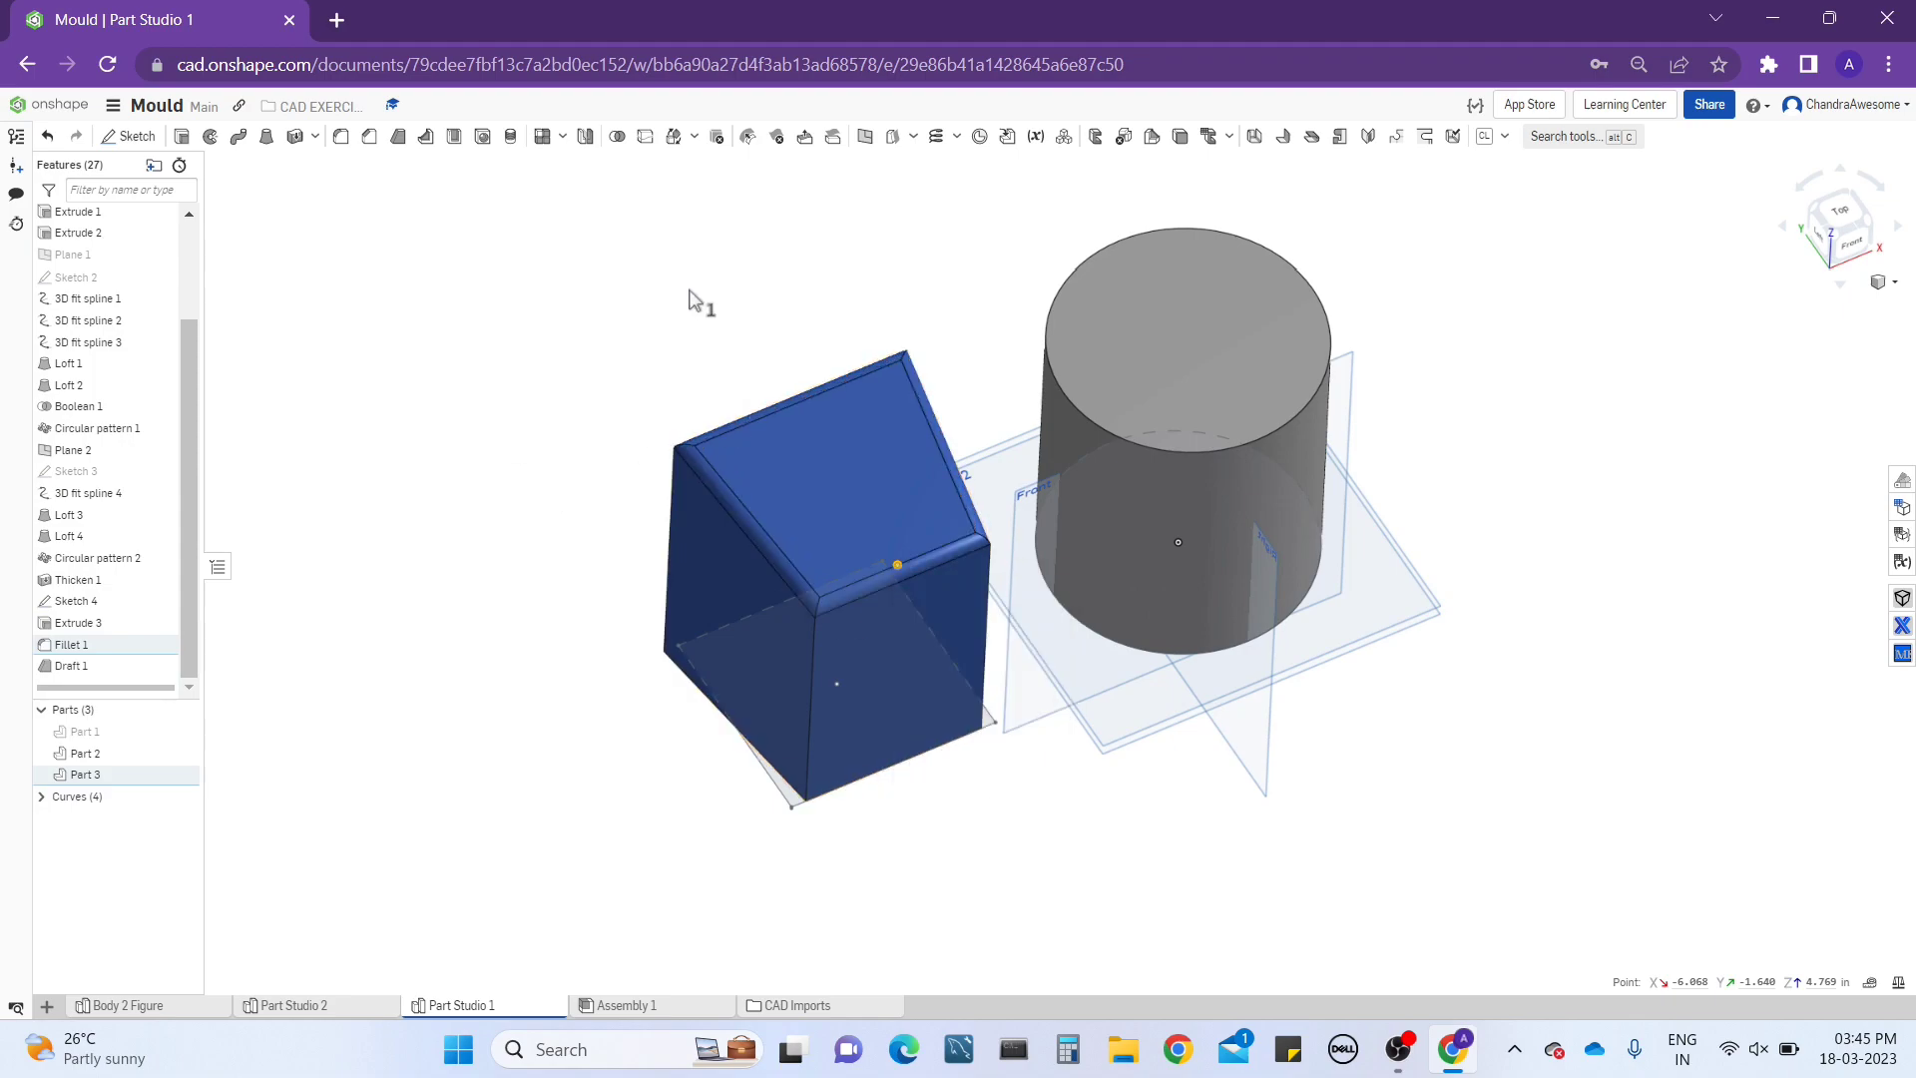
Create a Plane point plane parallel to the Right plane through the midpoint of the block's front fillet edge.
{"action": "left_click", "coordinate": [865, 141]}
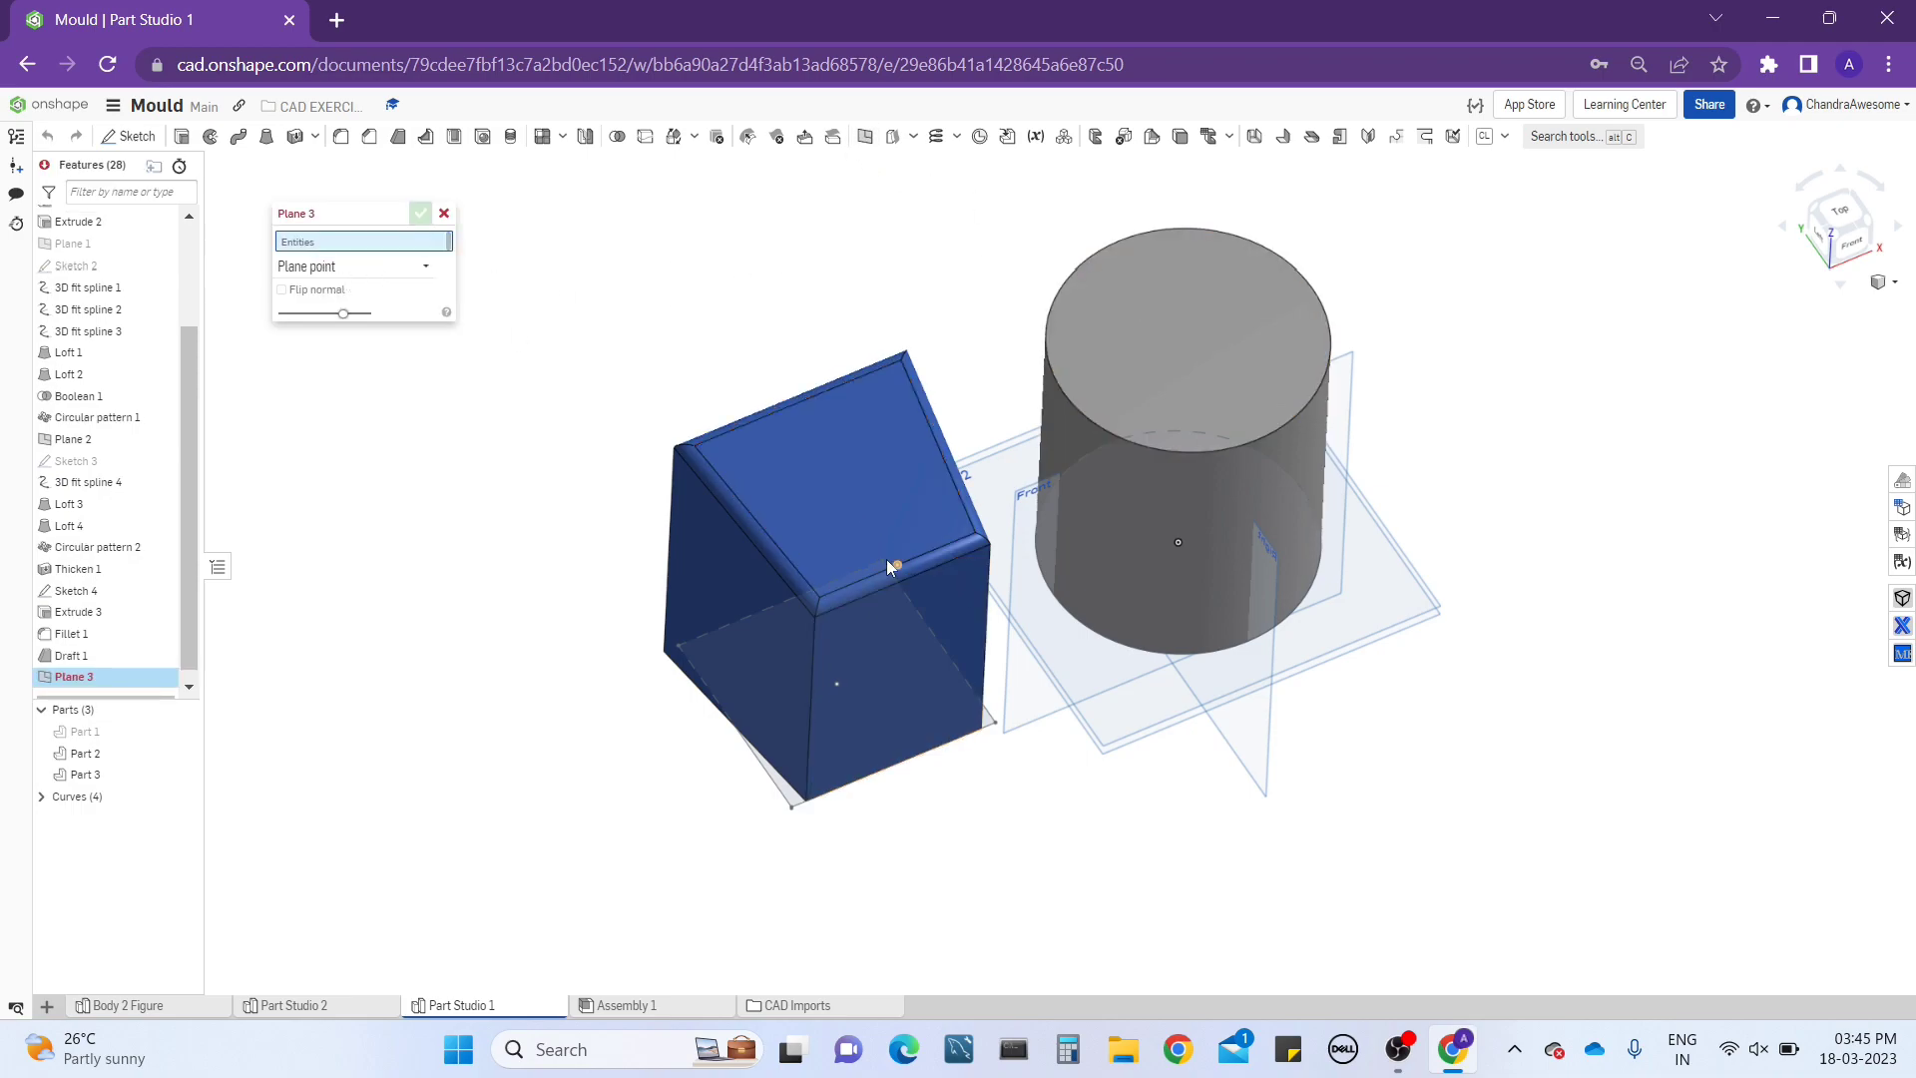
{"action": "right_click_drag", "start_coordinate": [718, 344], "coordinate": [722, 339]}
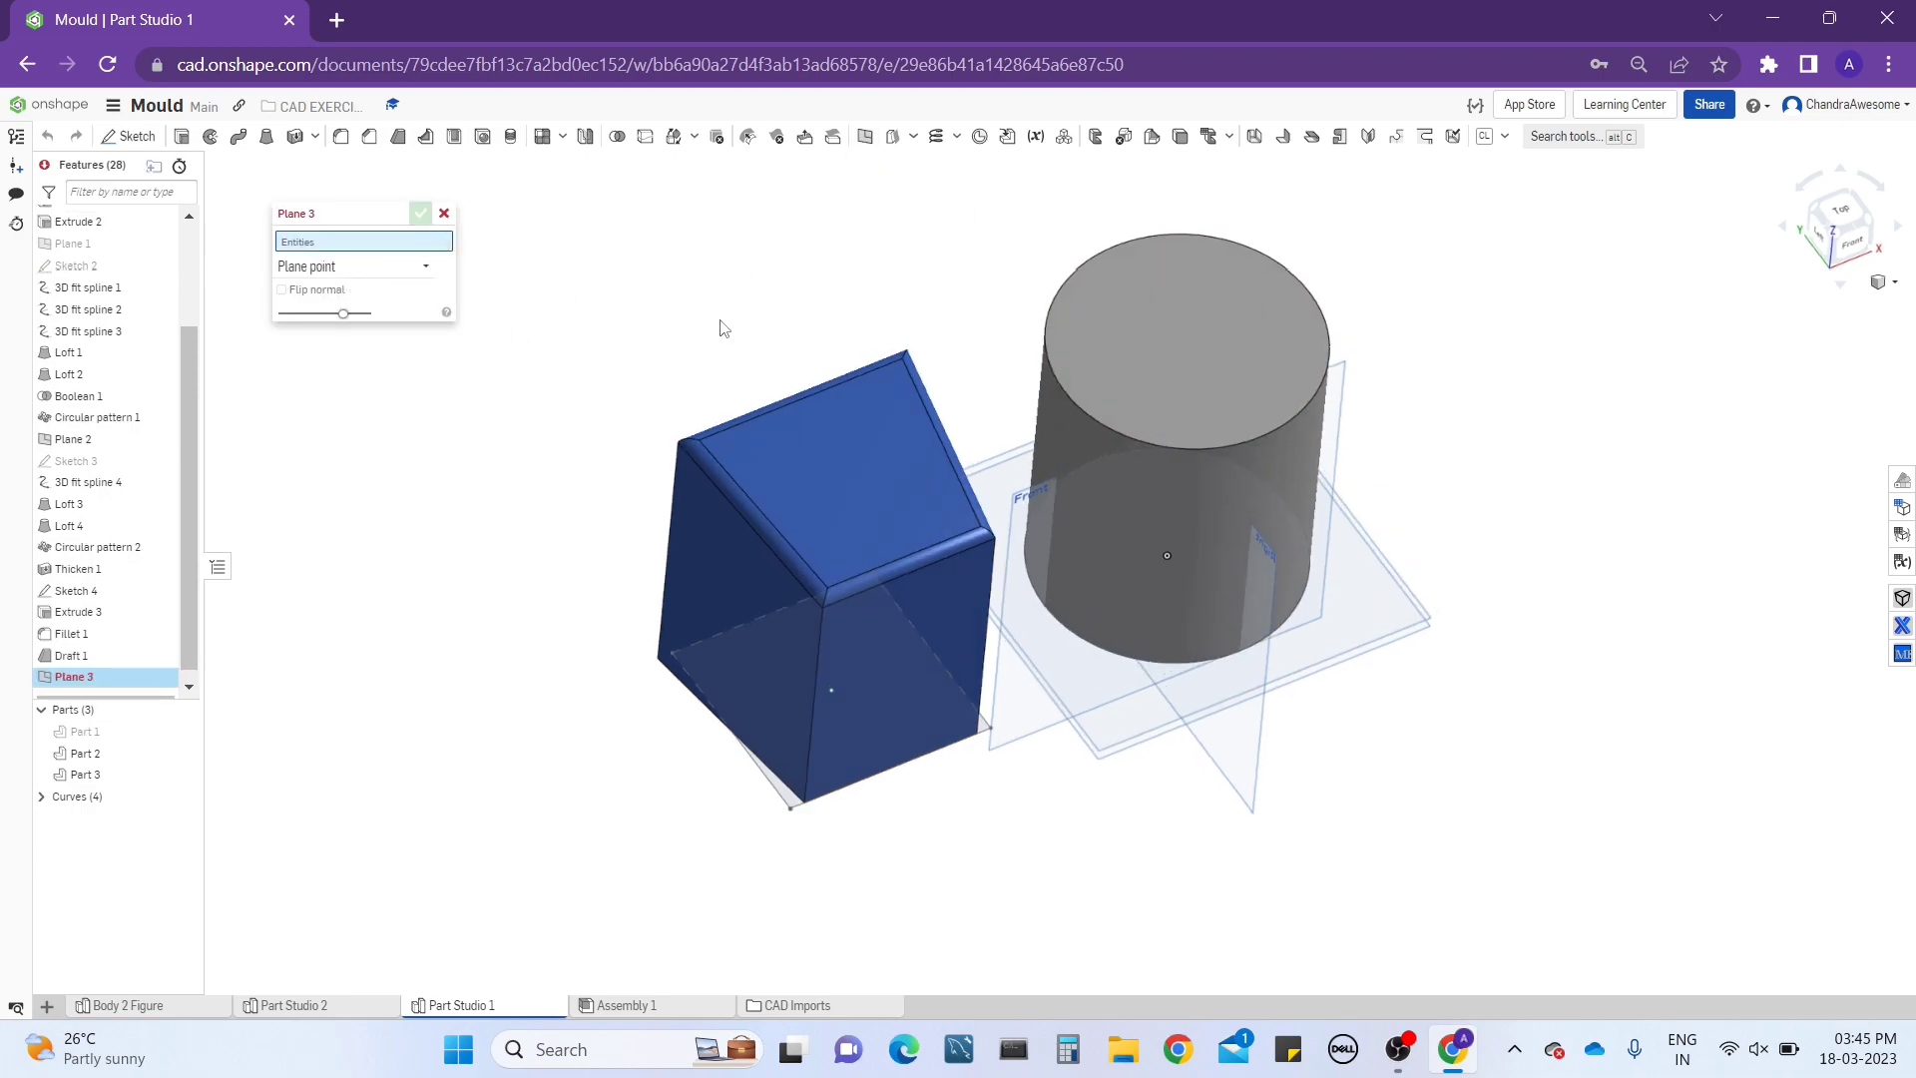
{"action": "left_click", "coordinate": [1255, 798]}
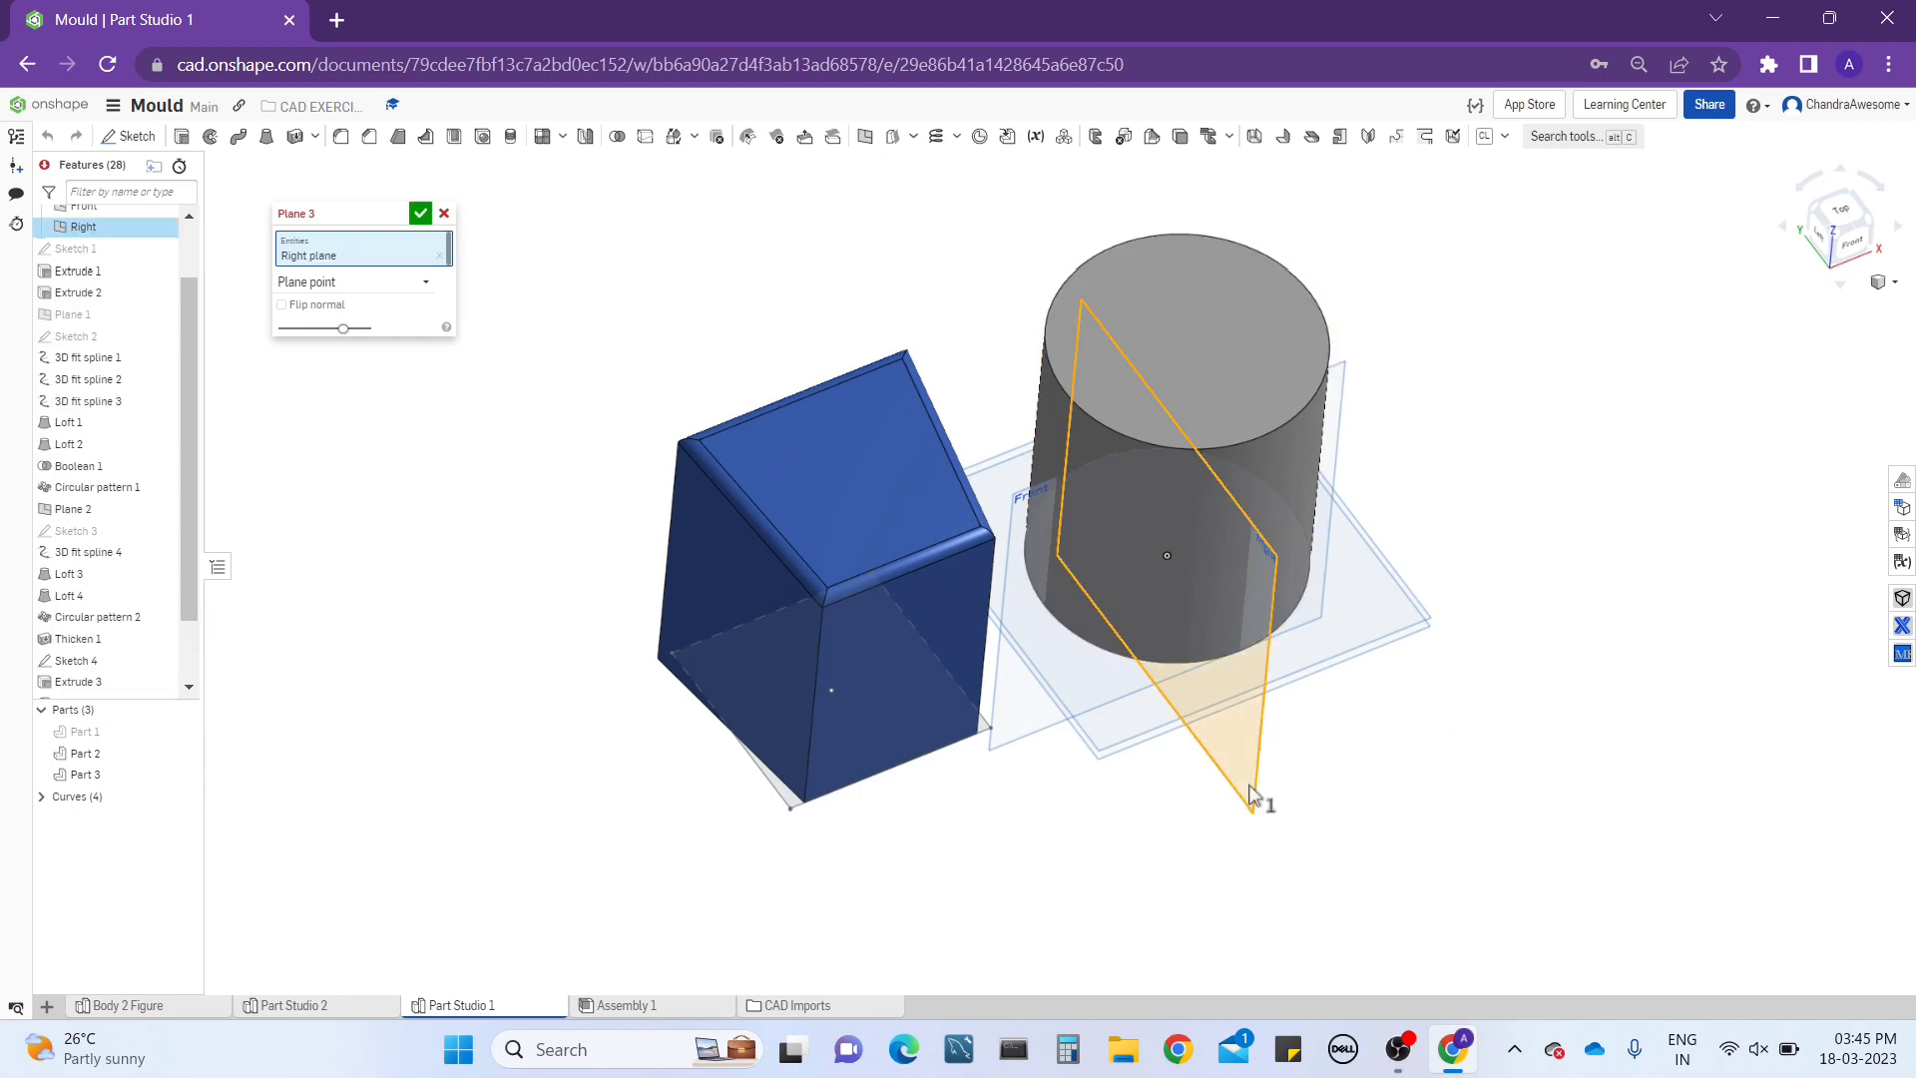
{"action": "left_click", "coordinate": [901, 554]}
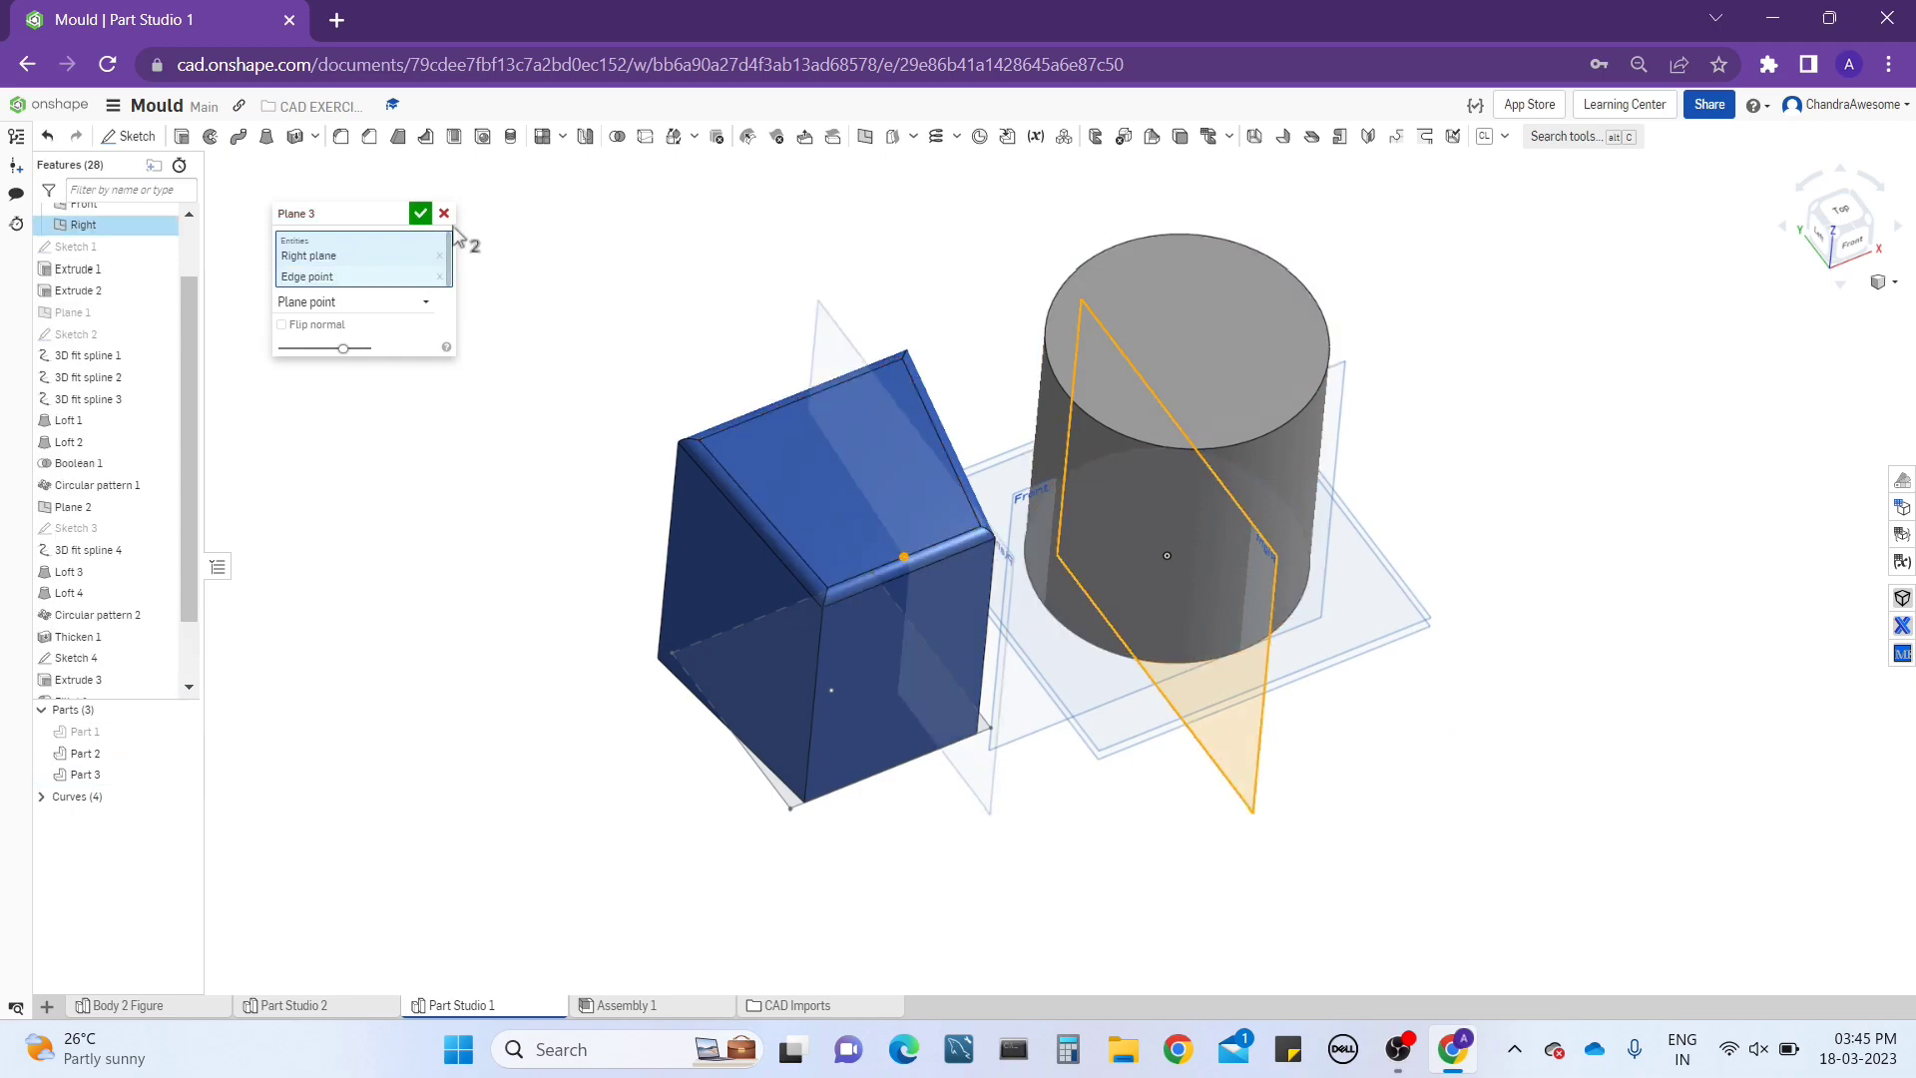
{"action": "left_click", "coordinate": [420, 214]}
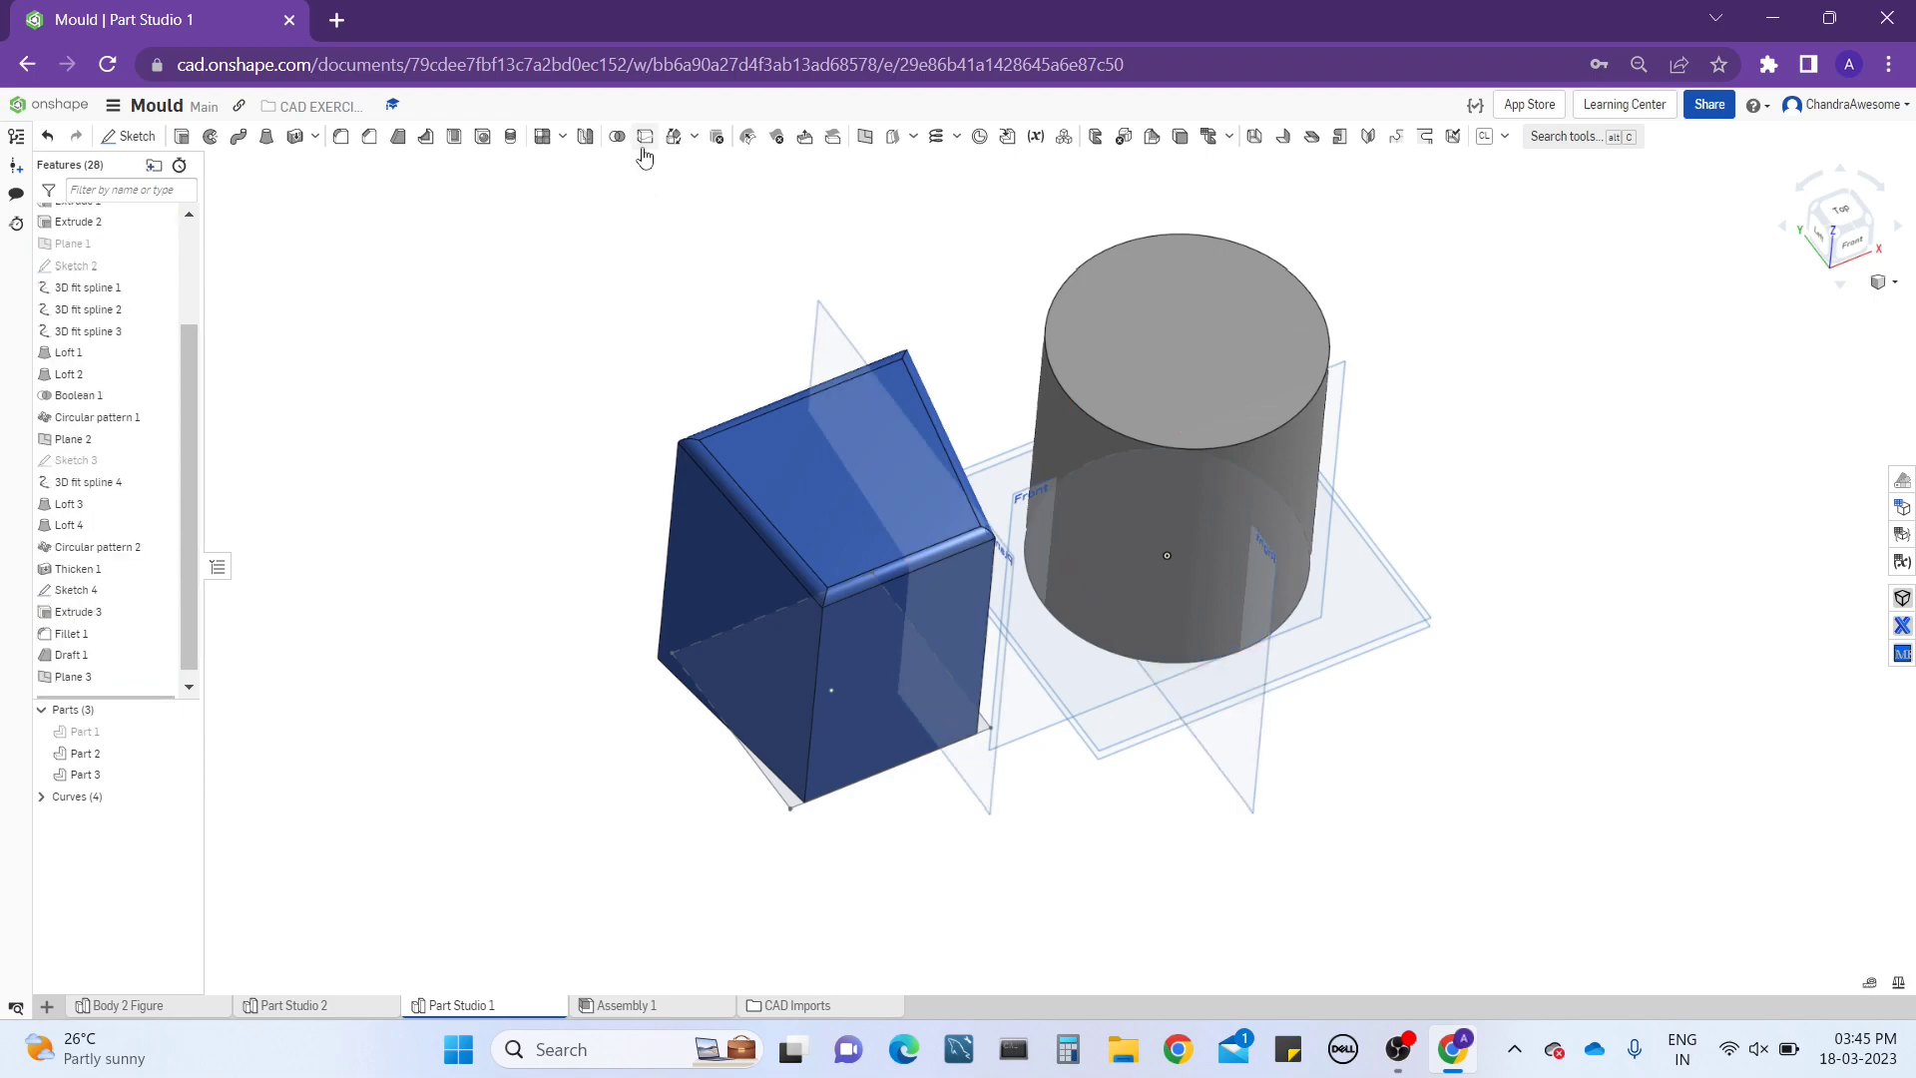
Start a face Split and select the block's sloped top face, its front and rear faces, and the fillet faces adjoining them.
{"action": "left_click", "coordinate": [646, 137]}
{"action": "left_click", "coordinate": [404, 236]}
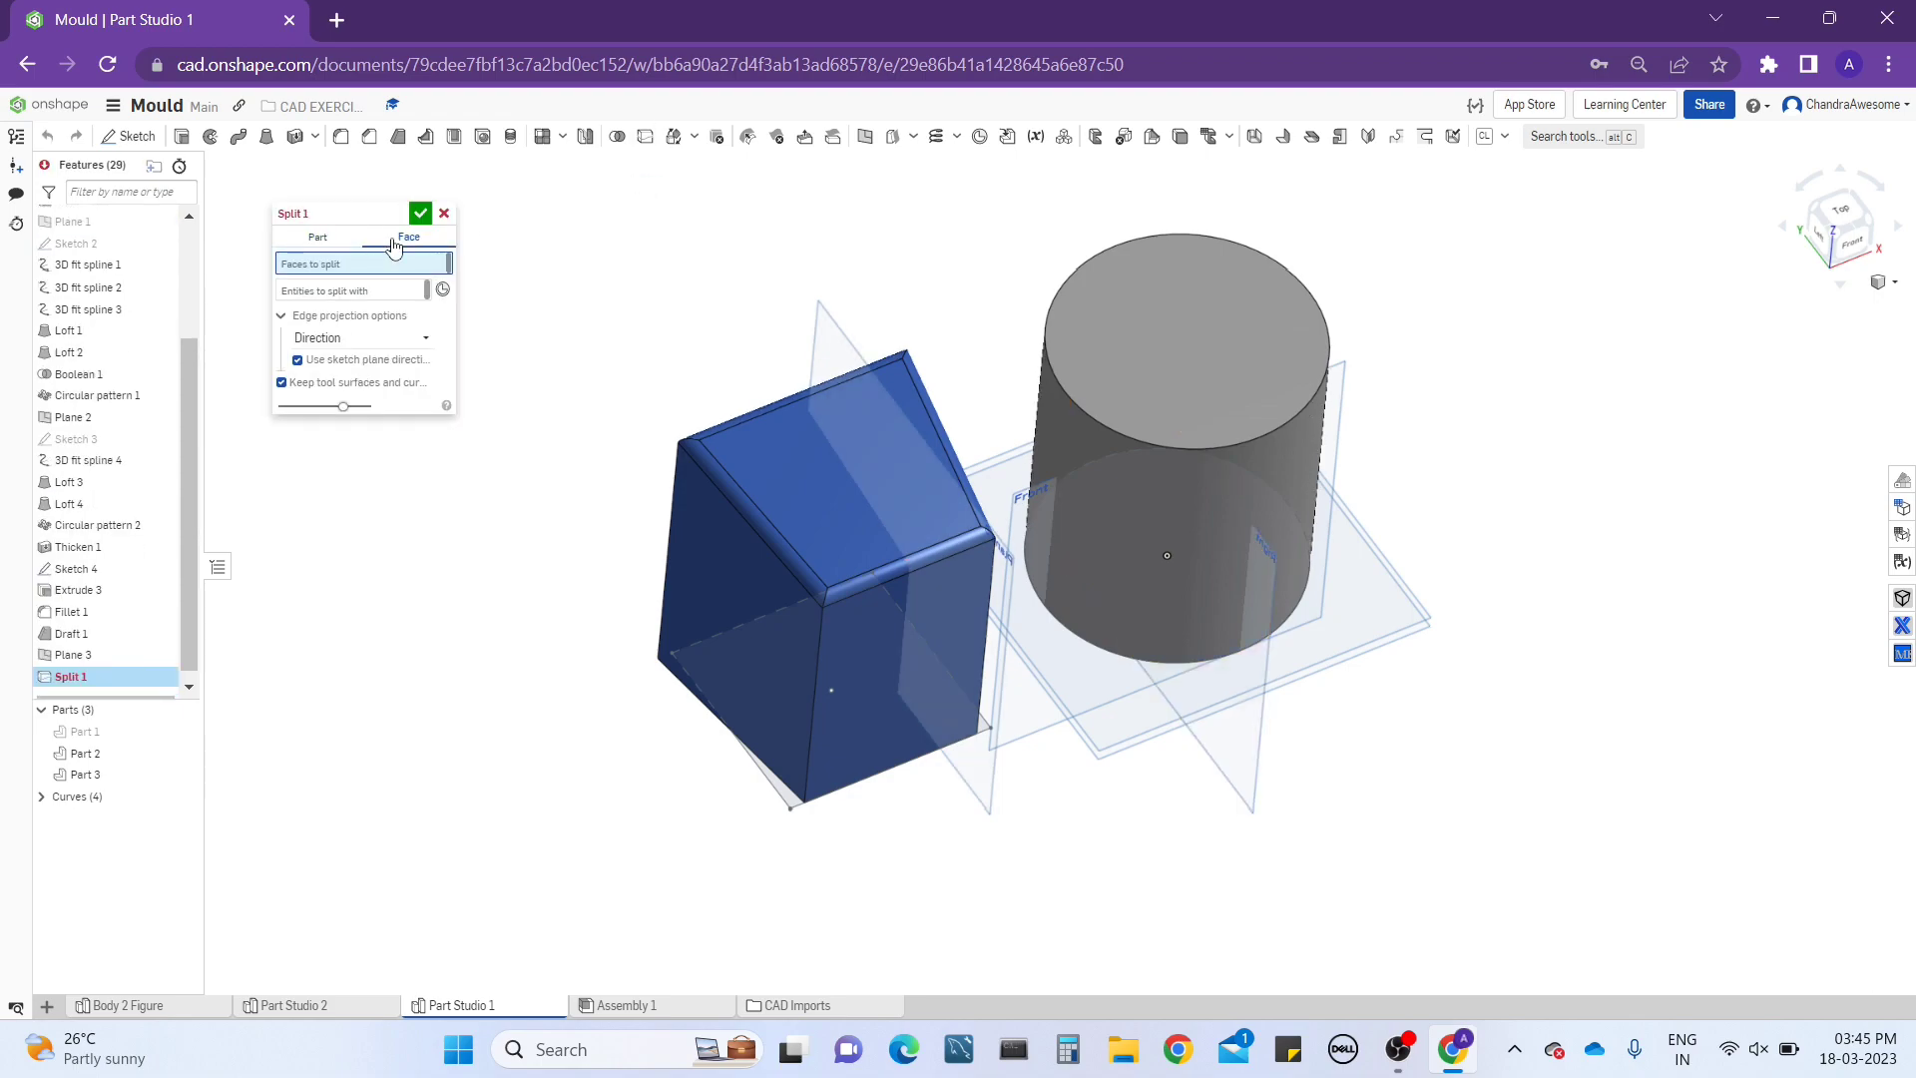
{"action": "left_click", "coordinate": [784, 479]}
{"action": "left_click", "coordinate": [840, 566]}
{"action": "scroll", "coordinate": [902, 595], "scroll_direction": "up", "scroll_amount": 3}
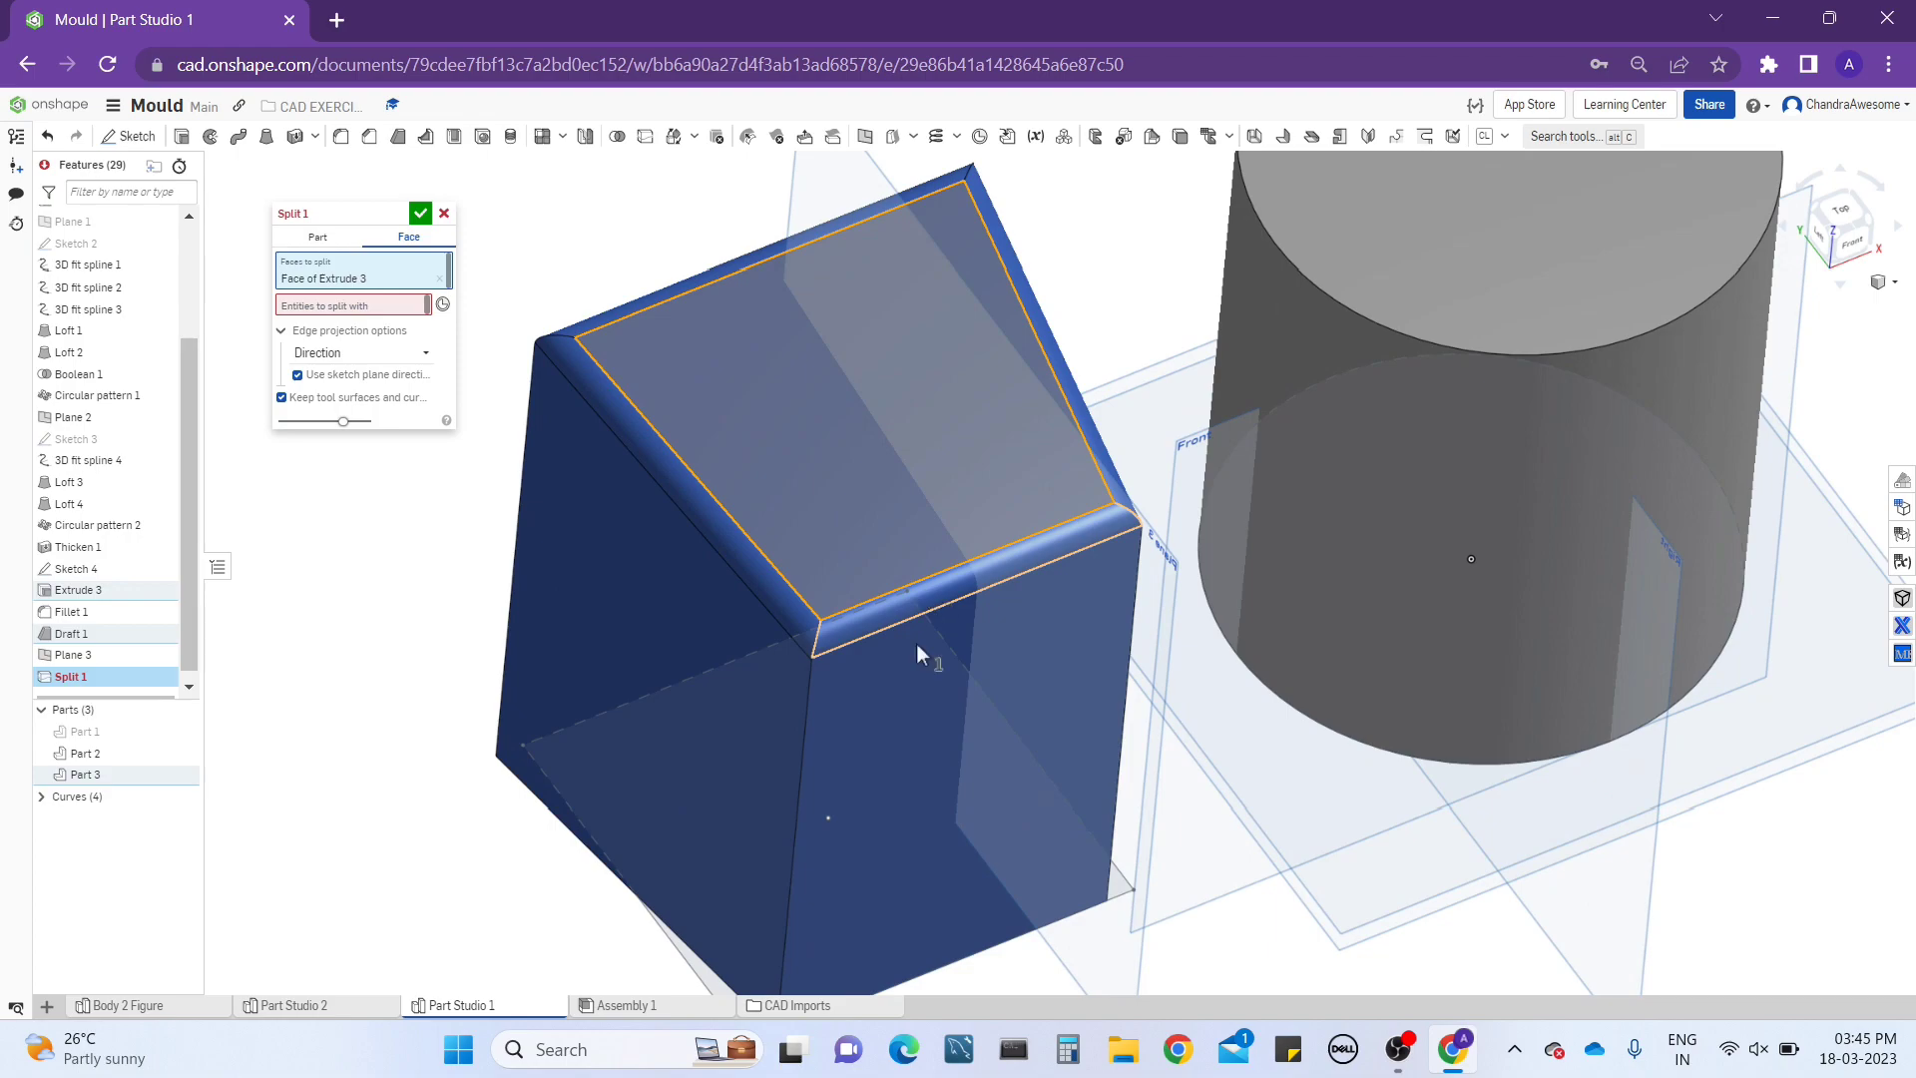
{"action": "left_click", "coordinate": [913, 667]}
{"action": "right_click_drag", "start_coordinate": [898, 470], "coordinate": [824, 359]}
{"action": "left_click", "coordinate": [695, 289]}
{"action": "left_click", "coordinate": [554, 361]}
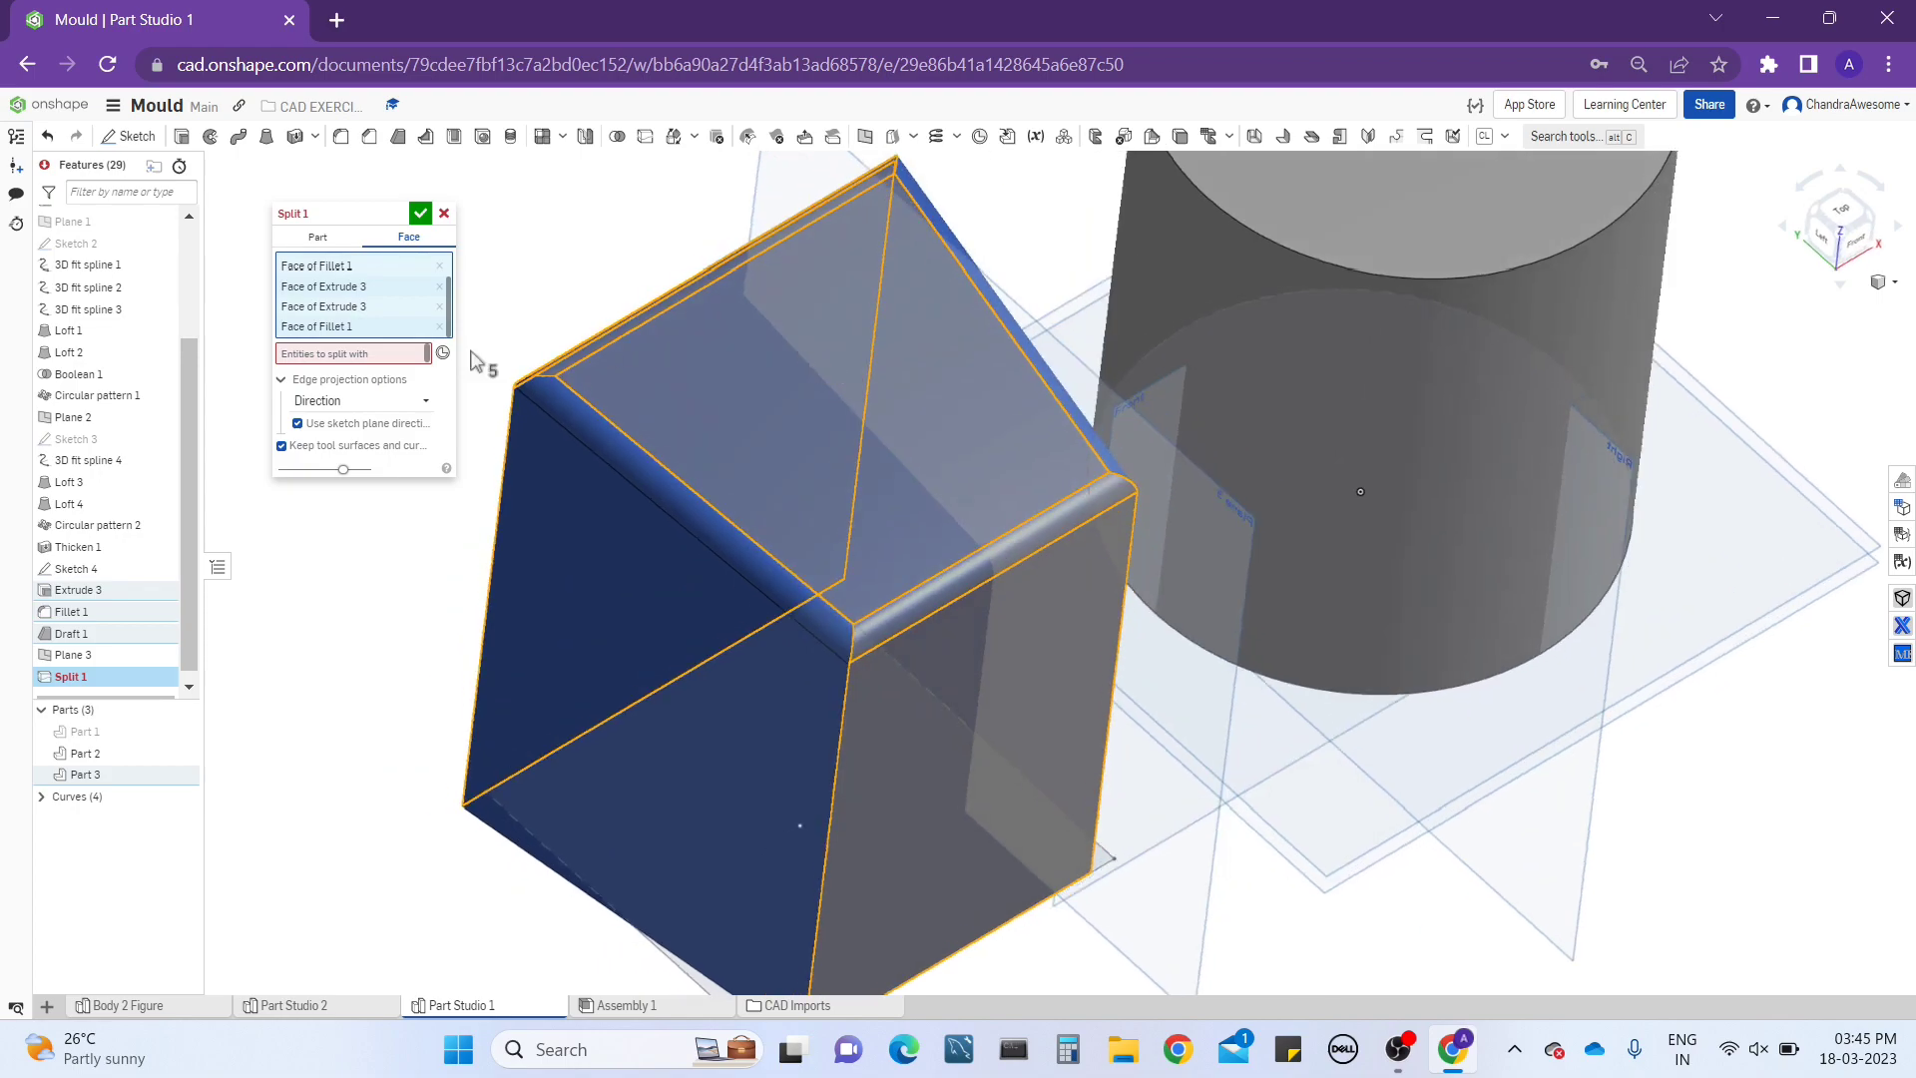
Split the selected block faces with Plane 3.
{"action": "left_click", "coordinate": [348, 357]}
{"action": "right_click_drag", "start_coordinate": [630, 338], "coordinate": [742, 208]}
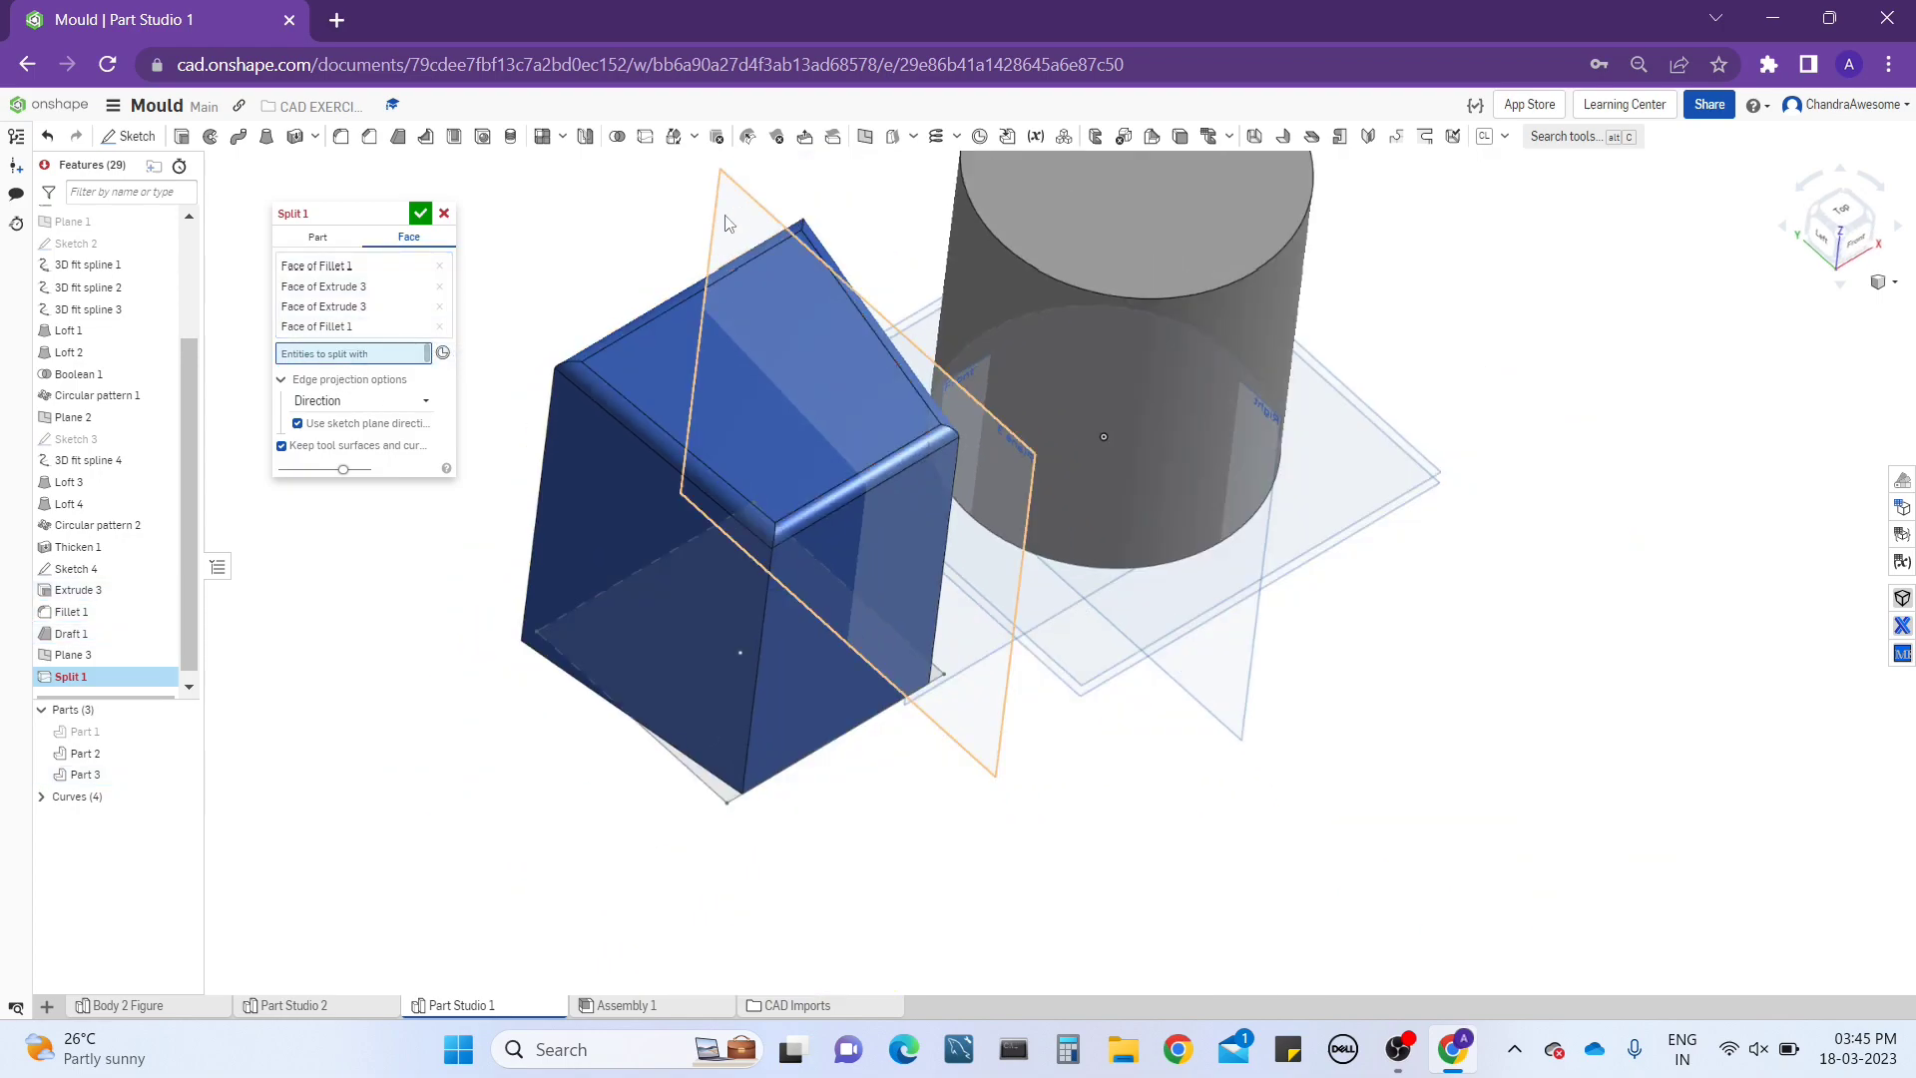
{"action": "left_click", "coordinate": [742, 208]}
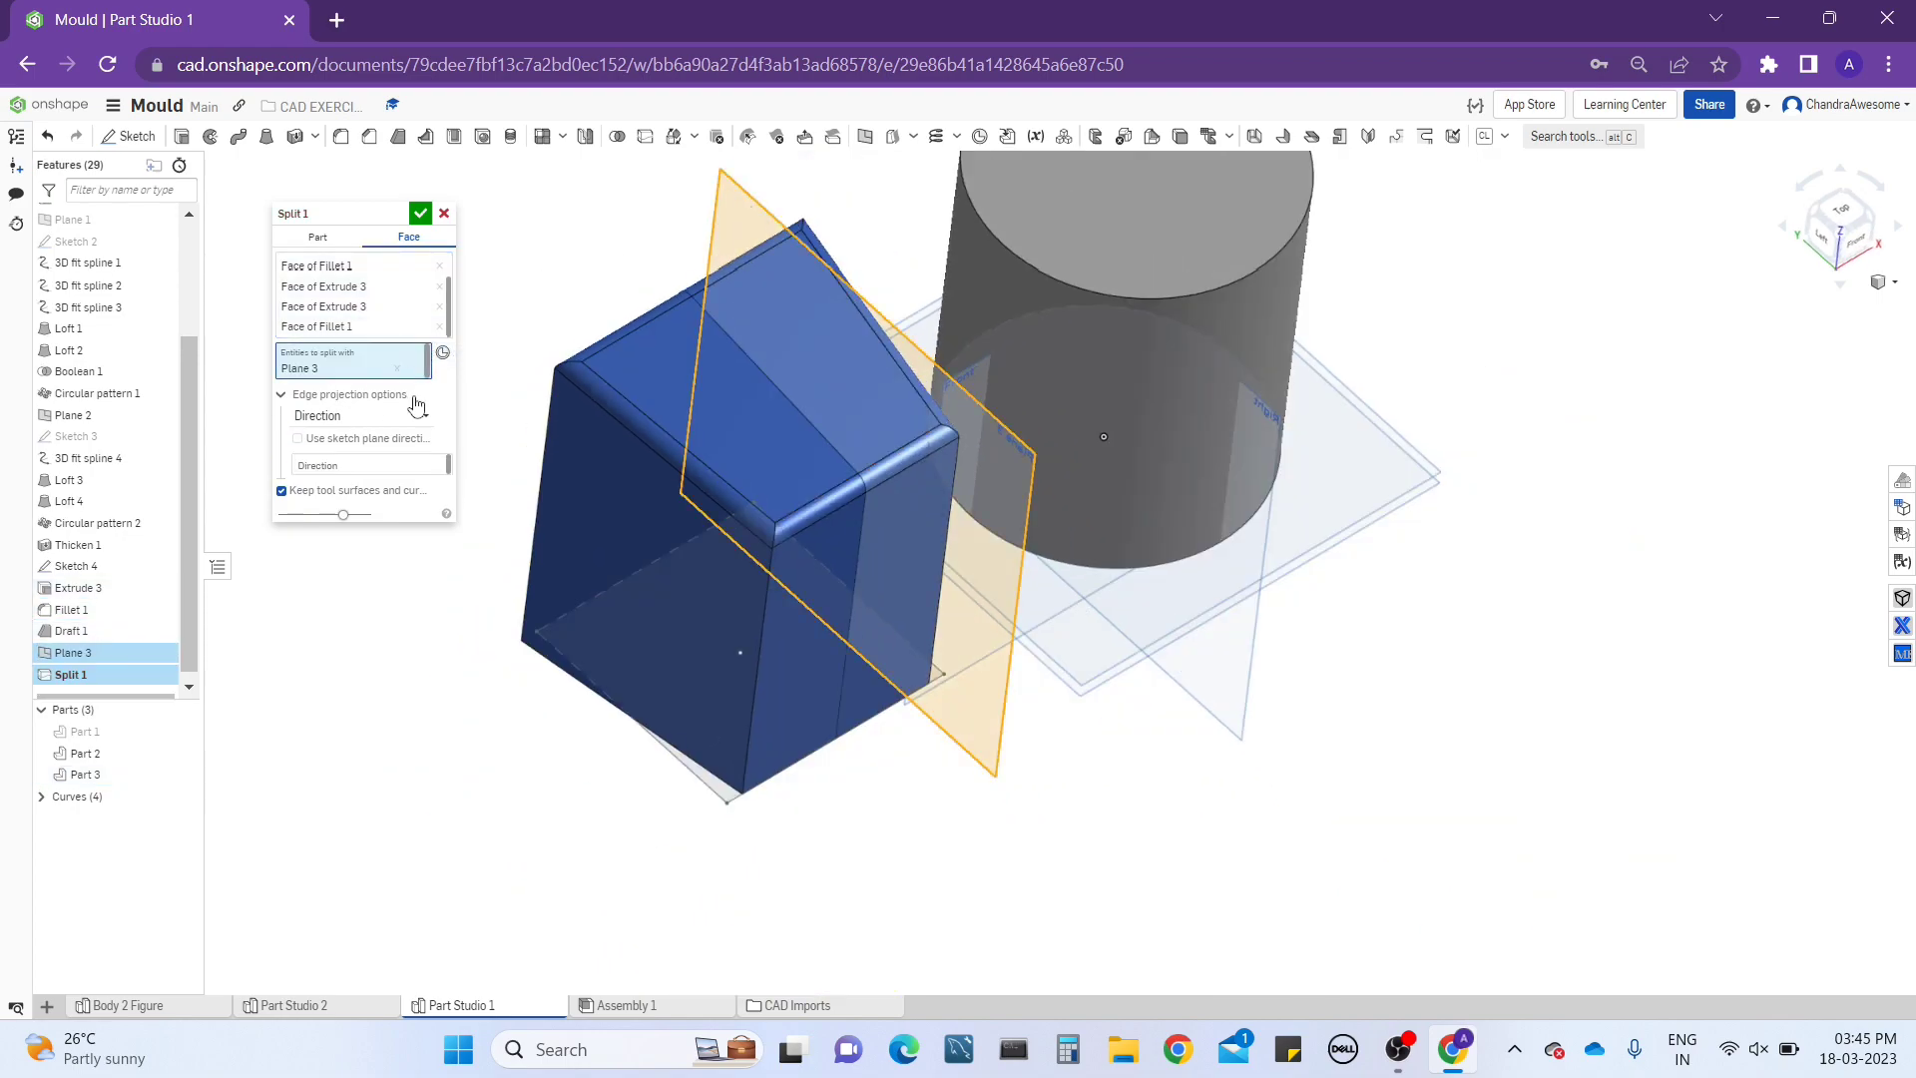
{"action": "left_click", "coordinate": [421, 214]}
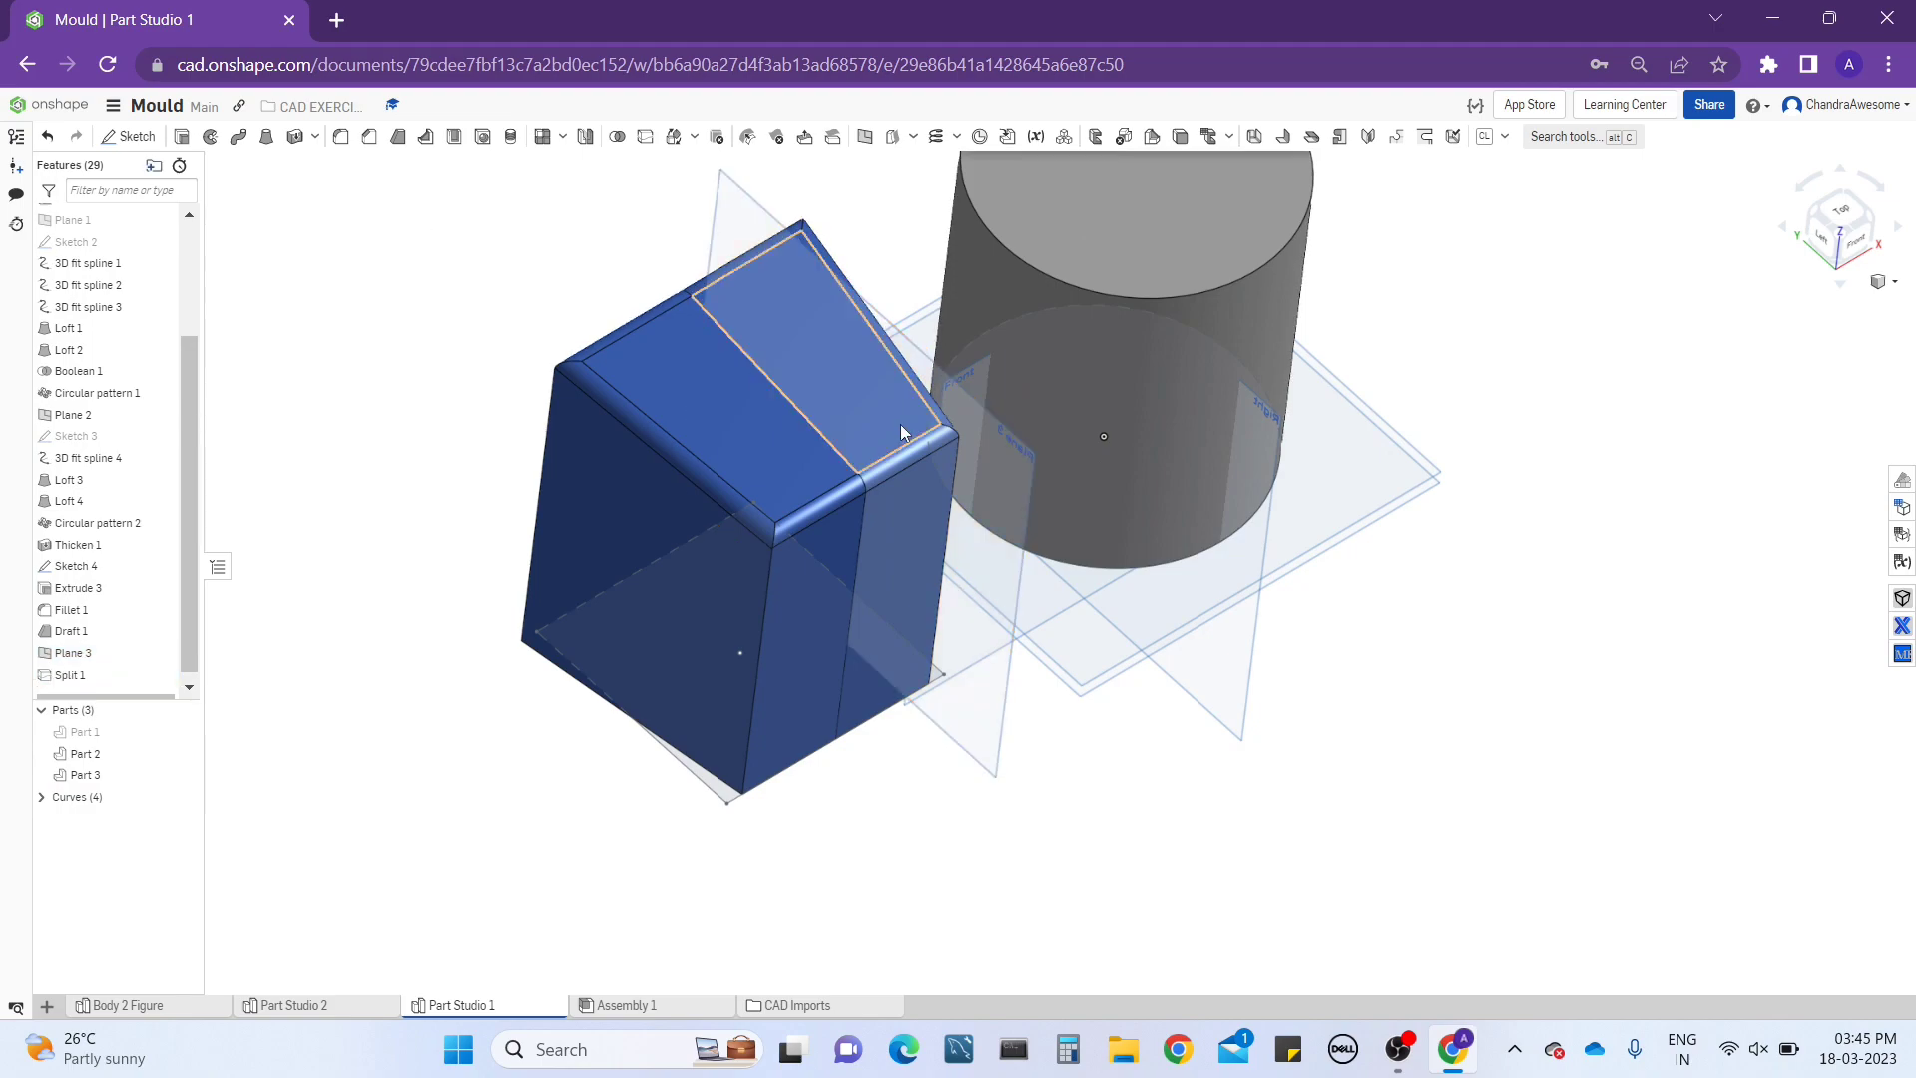
Start a parting line Draft with the cylinder's top face as pull direction and the split edge across the block's sloped face as parting edge.
{"action": "right_click_drag", "start_coordinate": [698, 340], "coordinate": [867, 391]}
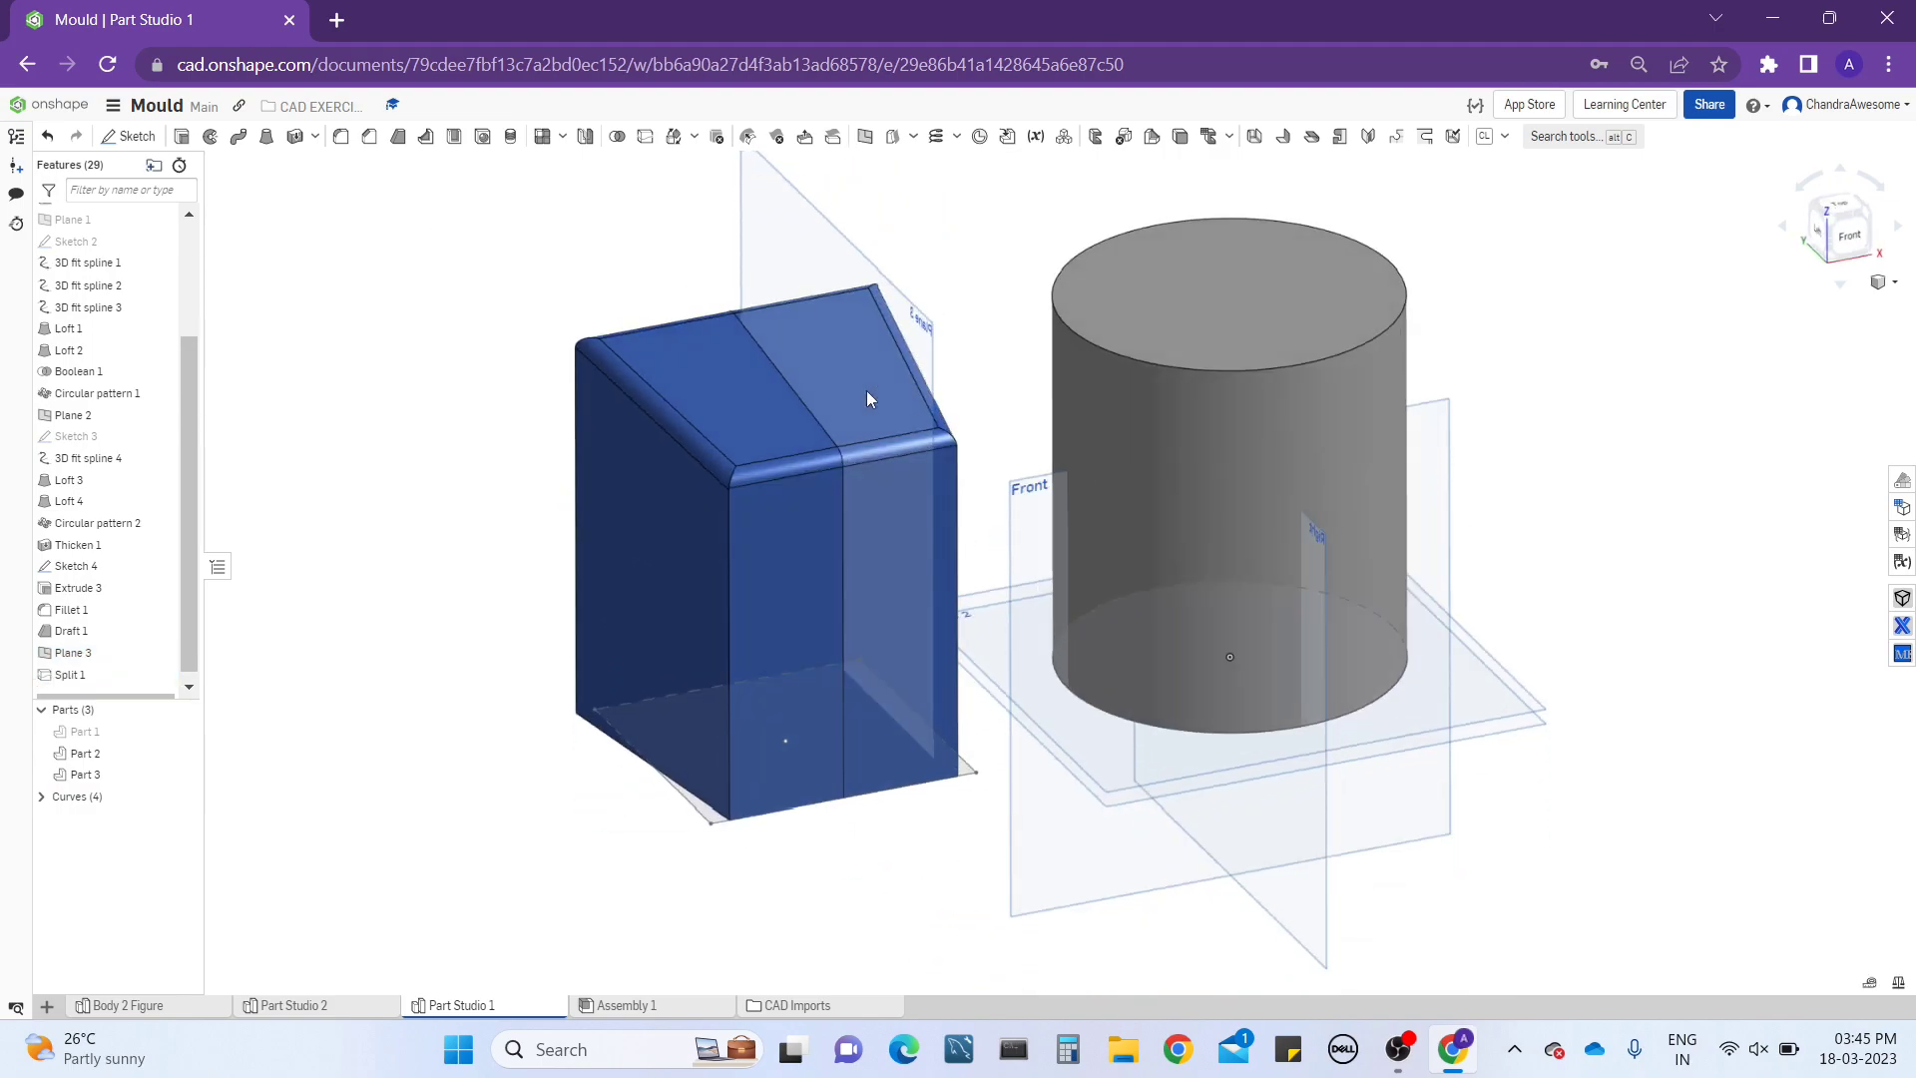
{"action": "scroll", "coordinate": [728, 417], "scroll_direction": "up", "scroll_amount": 3}
{"action": "mouse_move", "coordinate": [750, 425]}
{"action": "right_mouse_down"}
{"action": "mouse_move", "coordinate": [770, 404]}
{"action": "mouse_move", "coordinate": [731, 437]}
{"action": "right_mouse_up"}
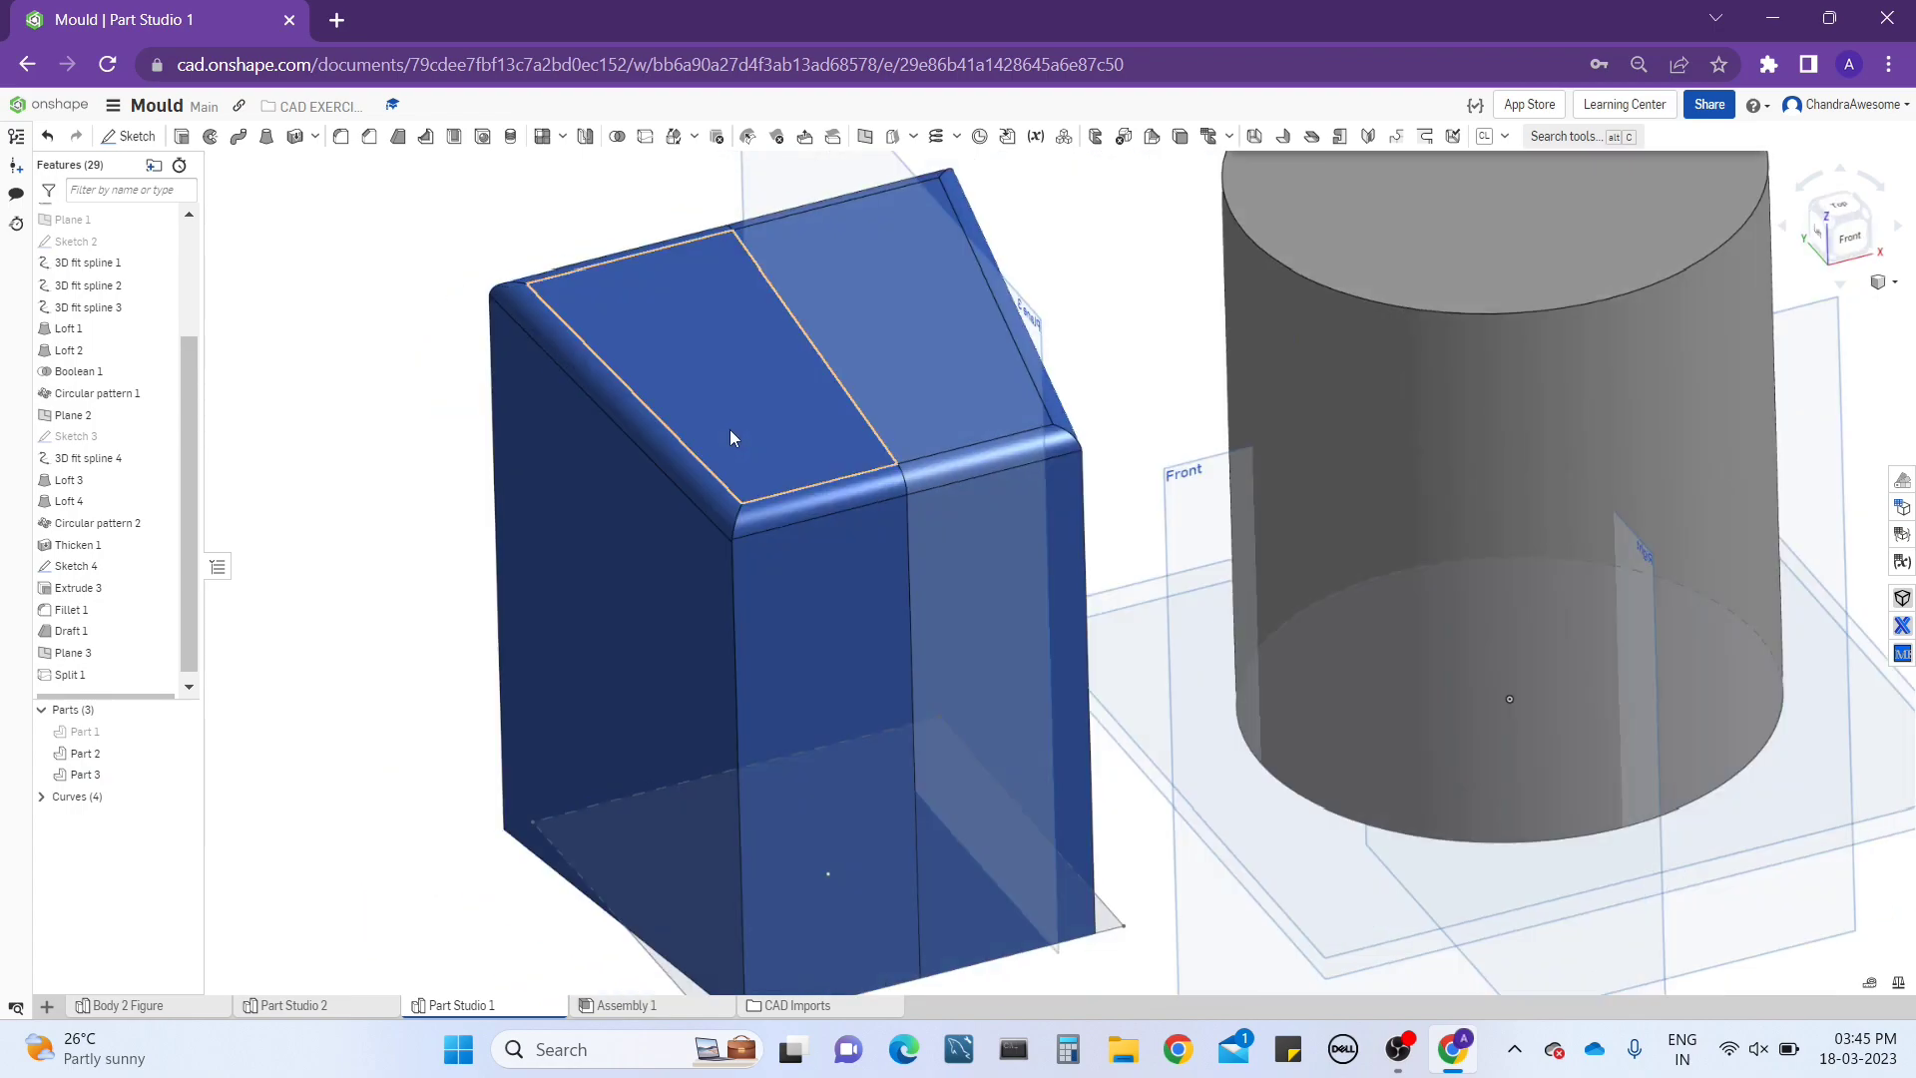
{"action": "scroll", "coordinate": [874, 685], "scroll_direction": "down", "scroll_amount": 5}
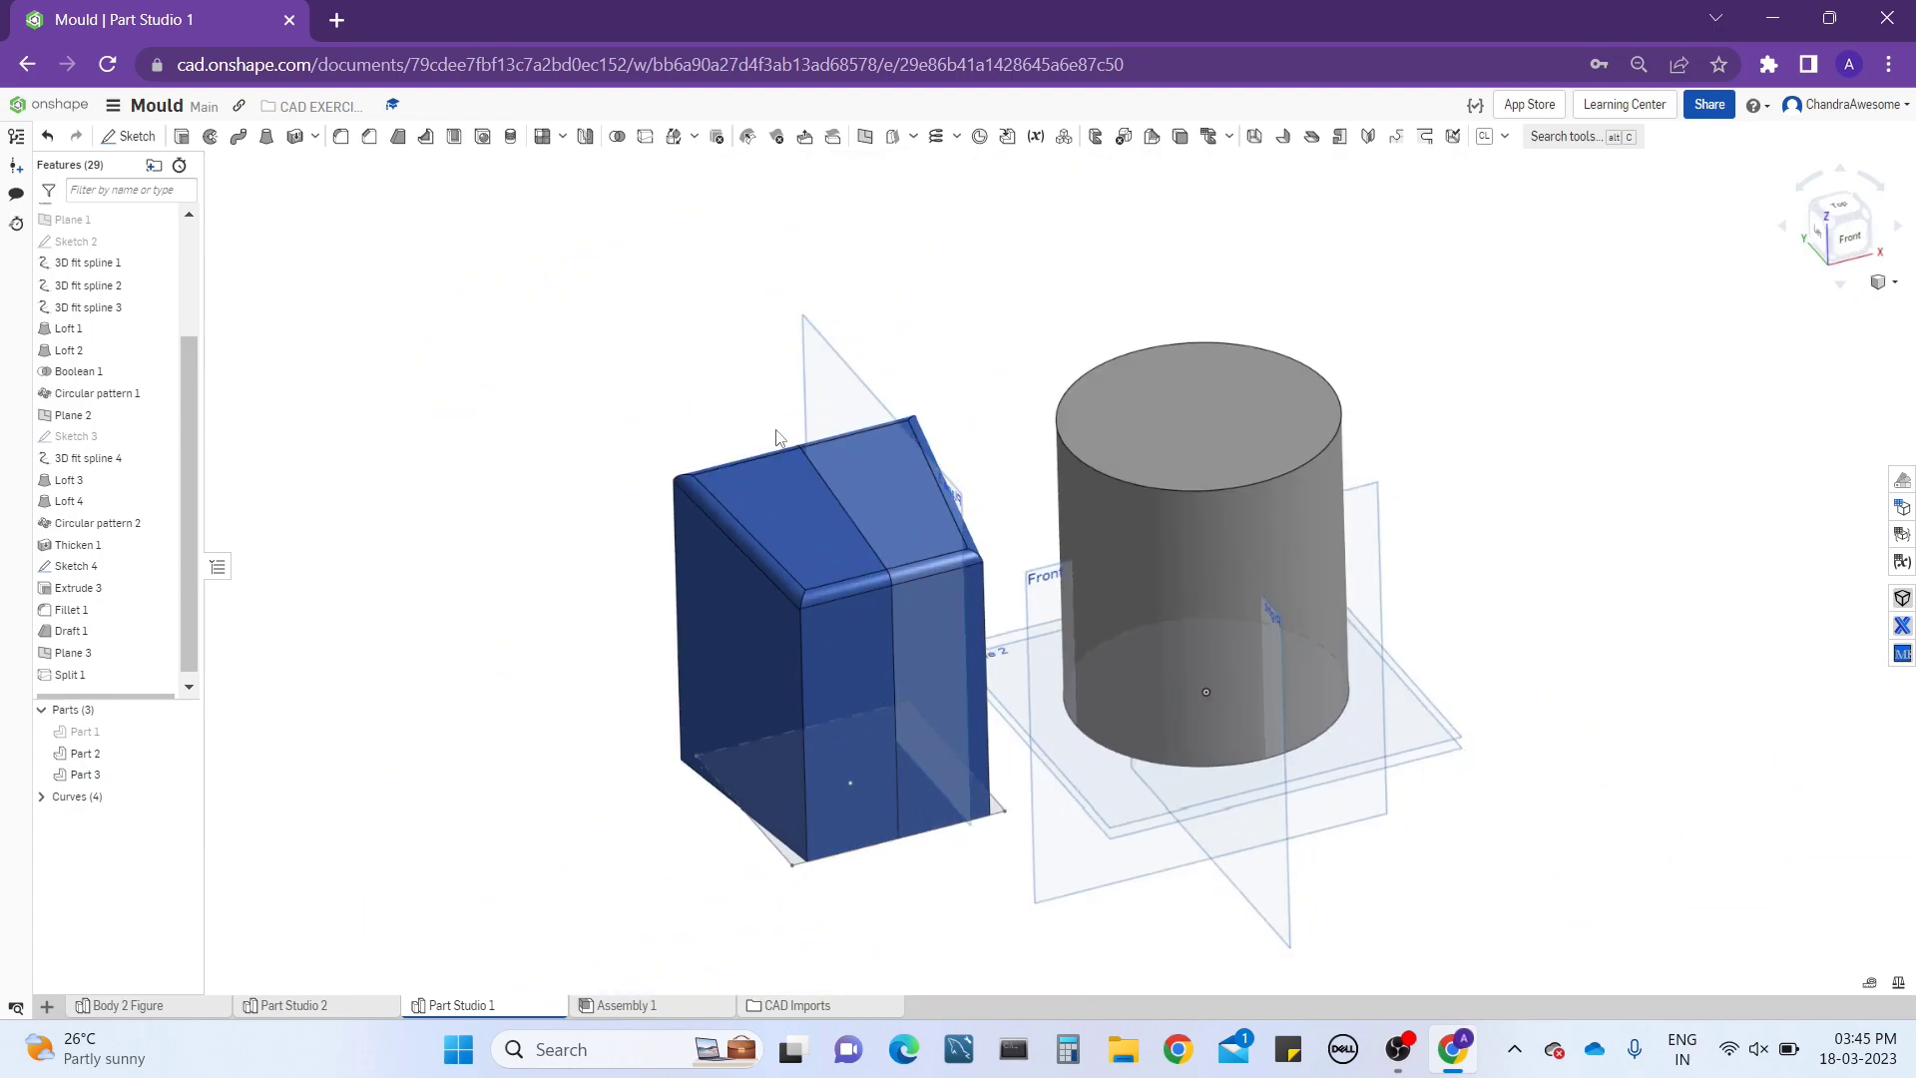
{"action": "left_click", "coordinate": [398, 140]}
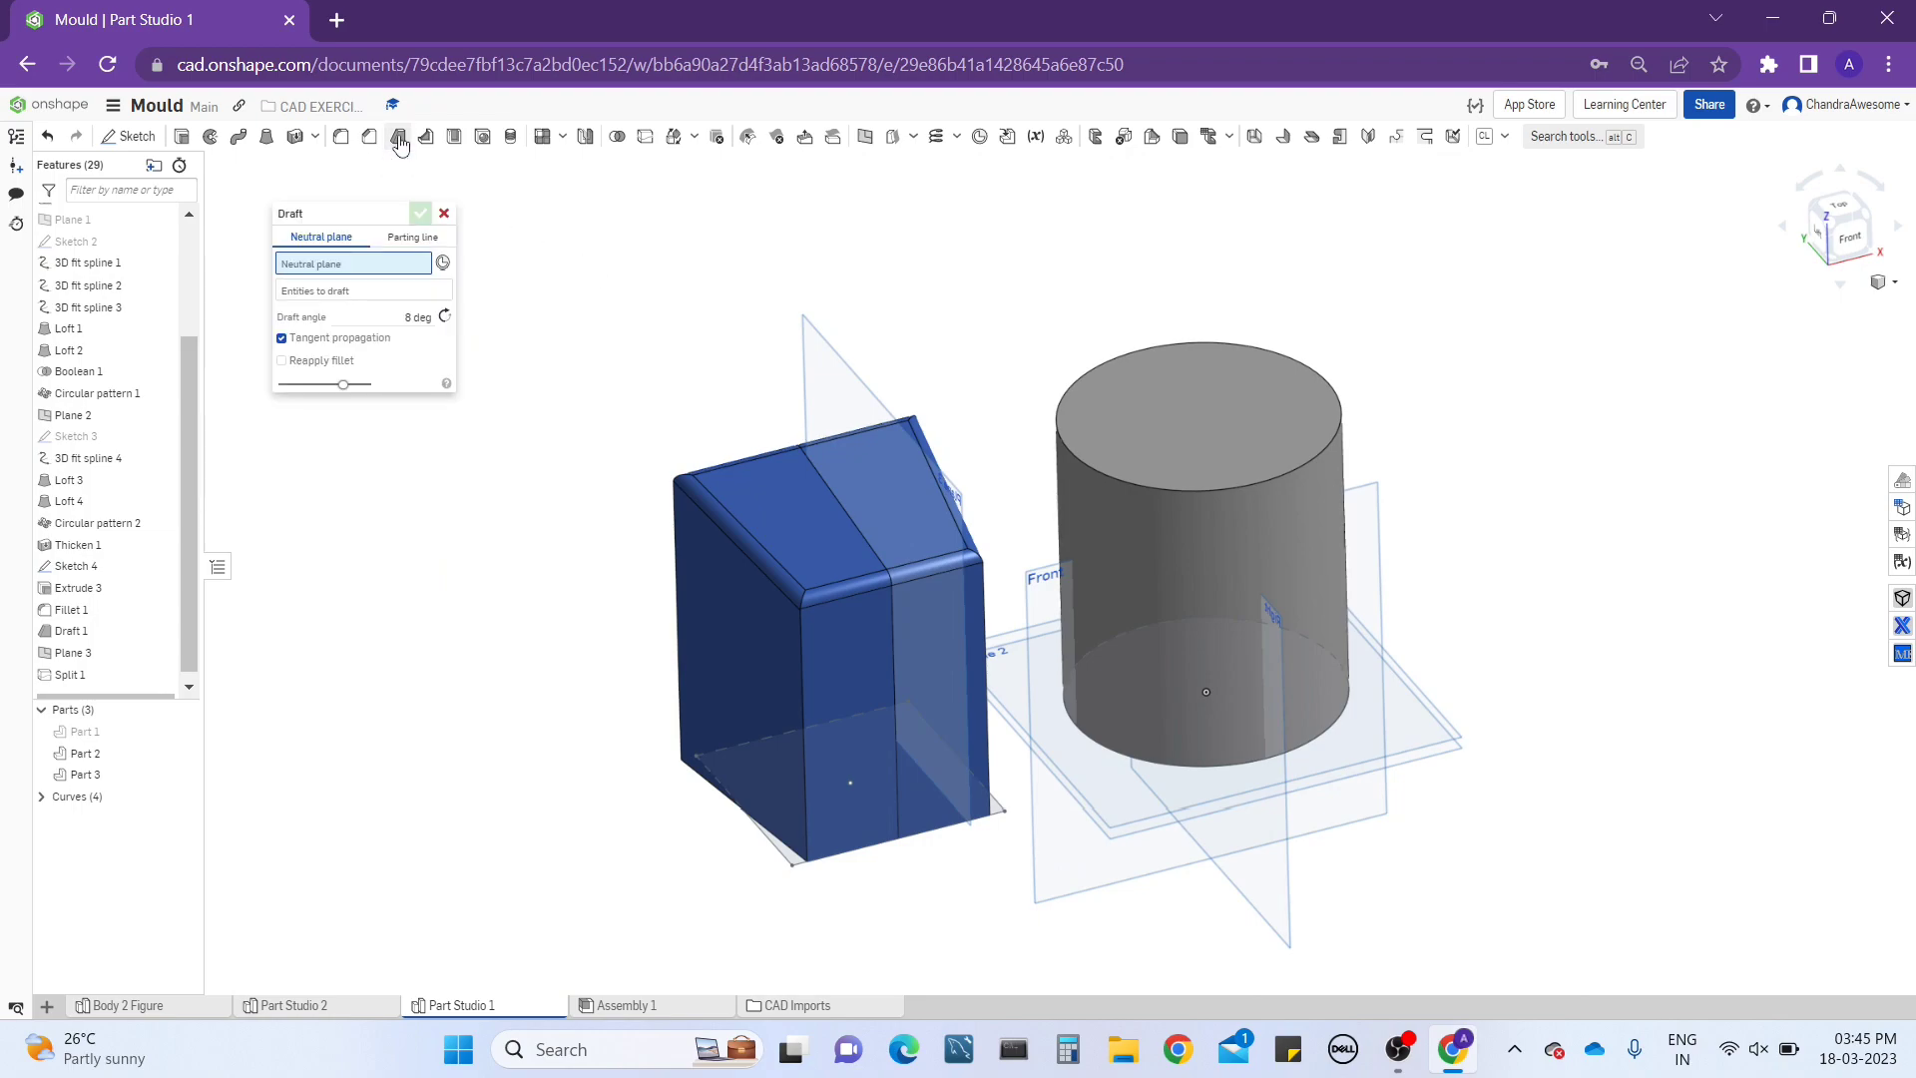
{"action": "left_click", "coordinate": [412, 237]}
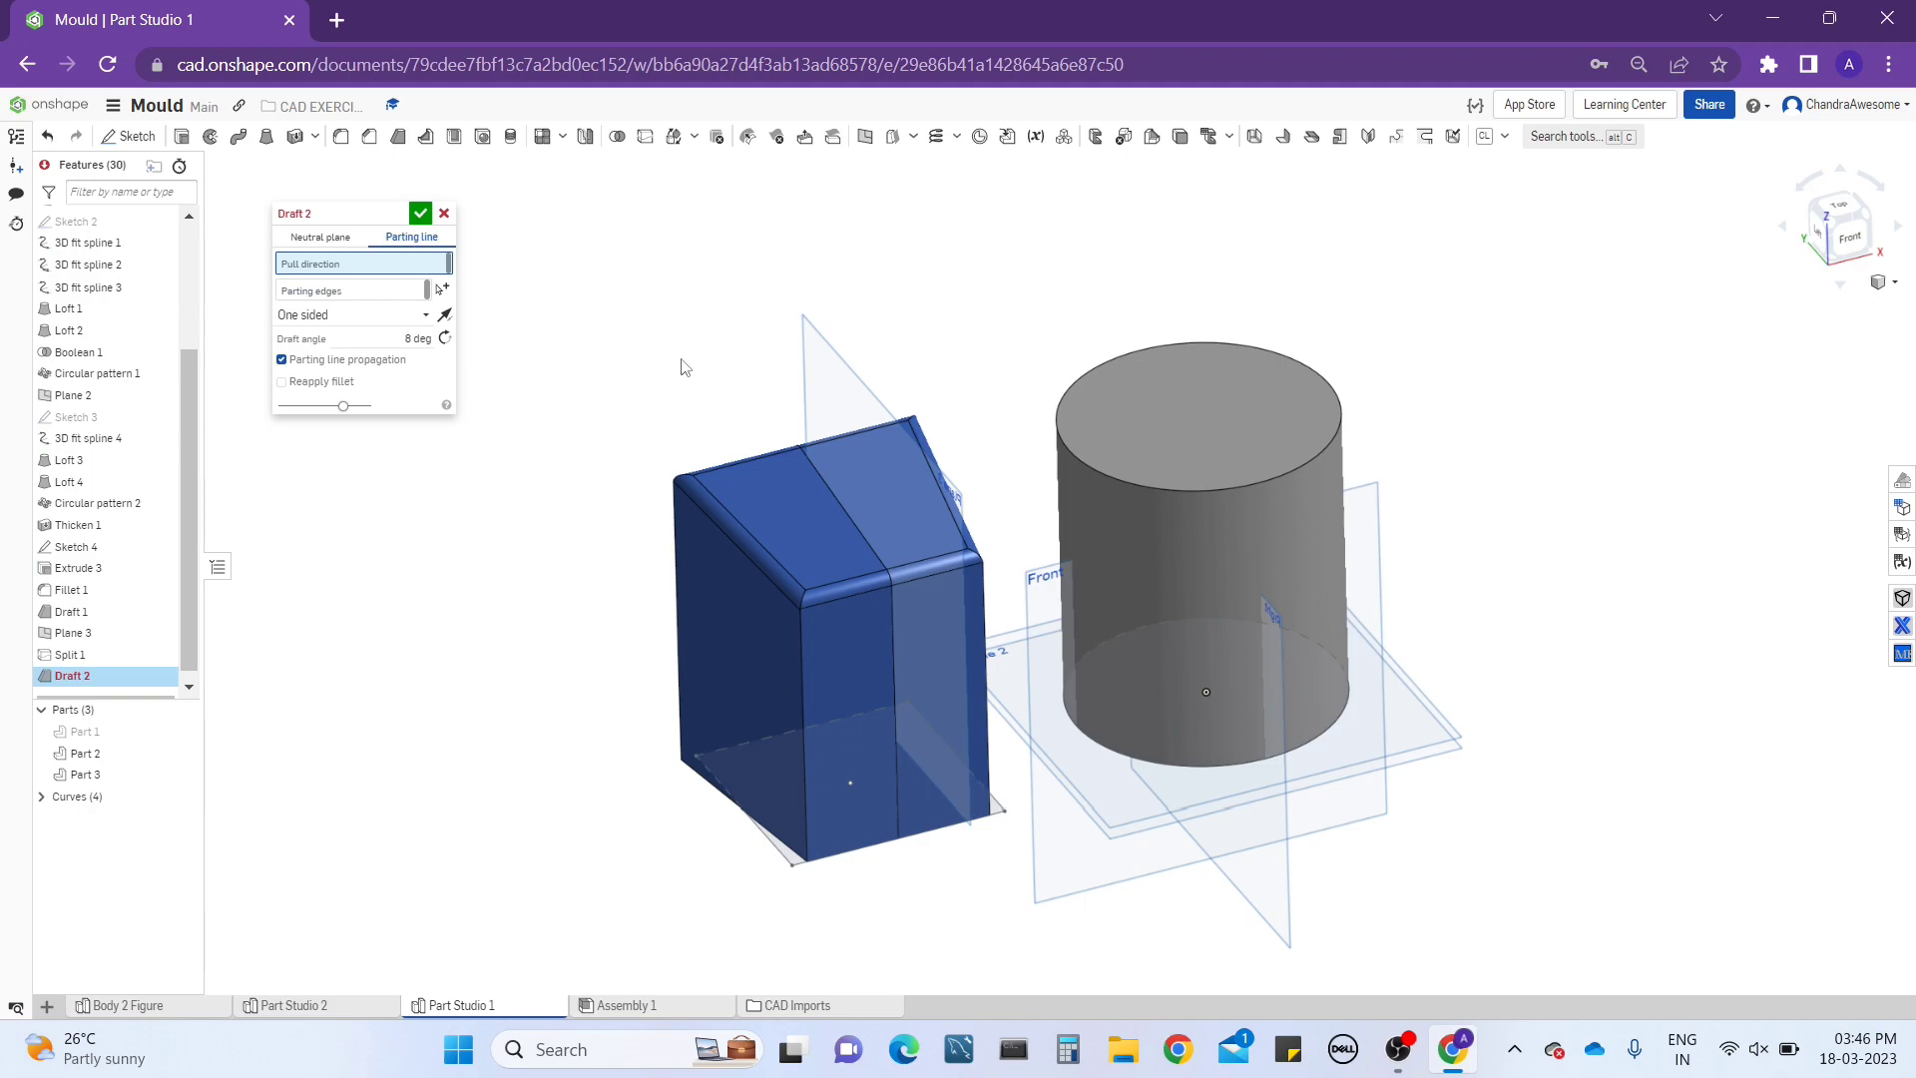
{"action": "right_click_drag", "start_coordinate": [748, 457], "coordinate": [744, 481]}
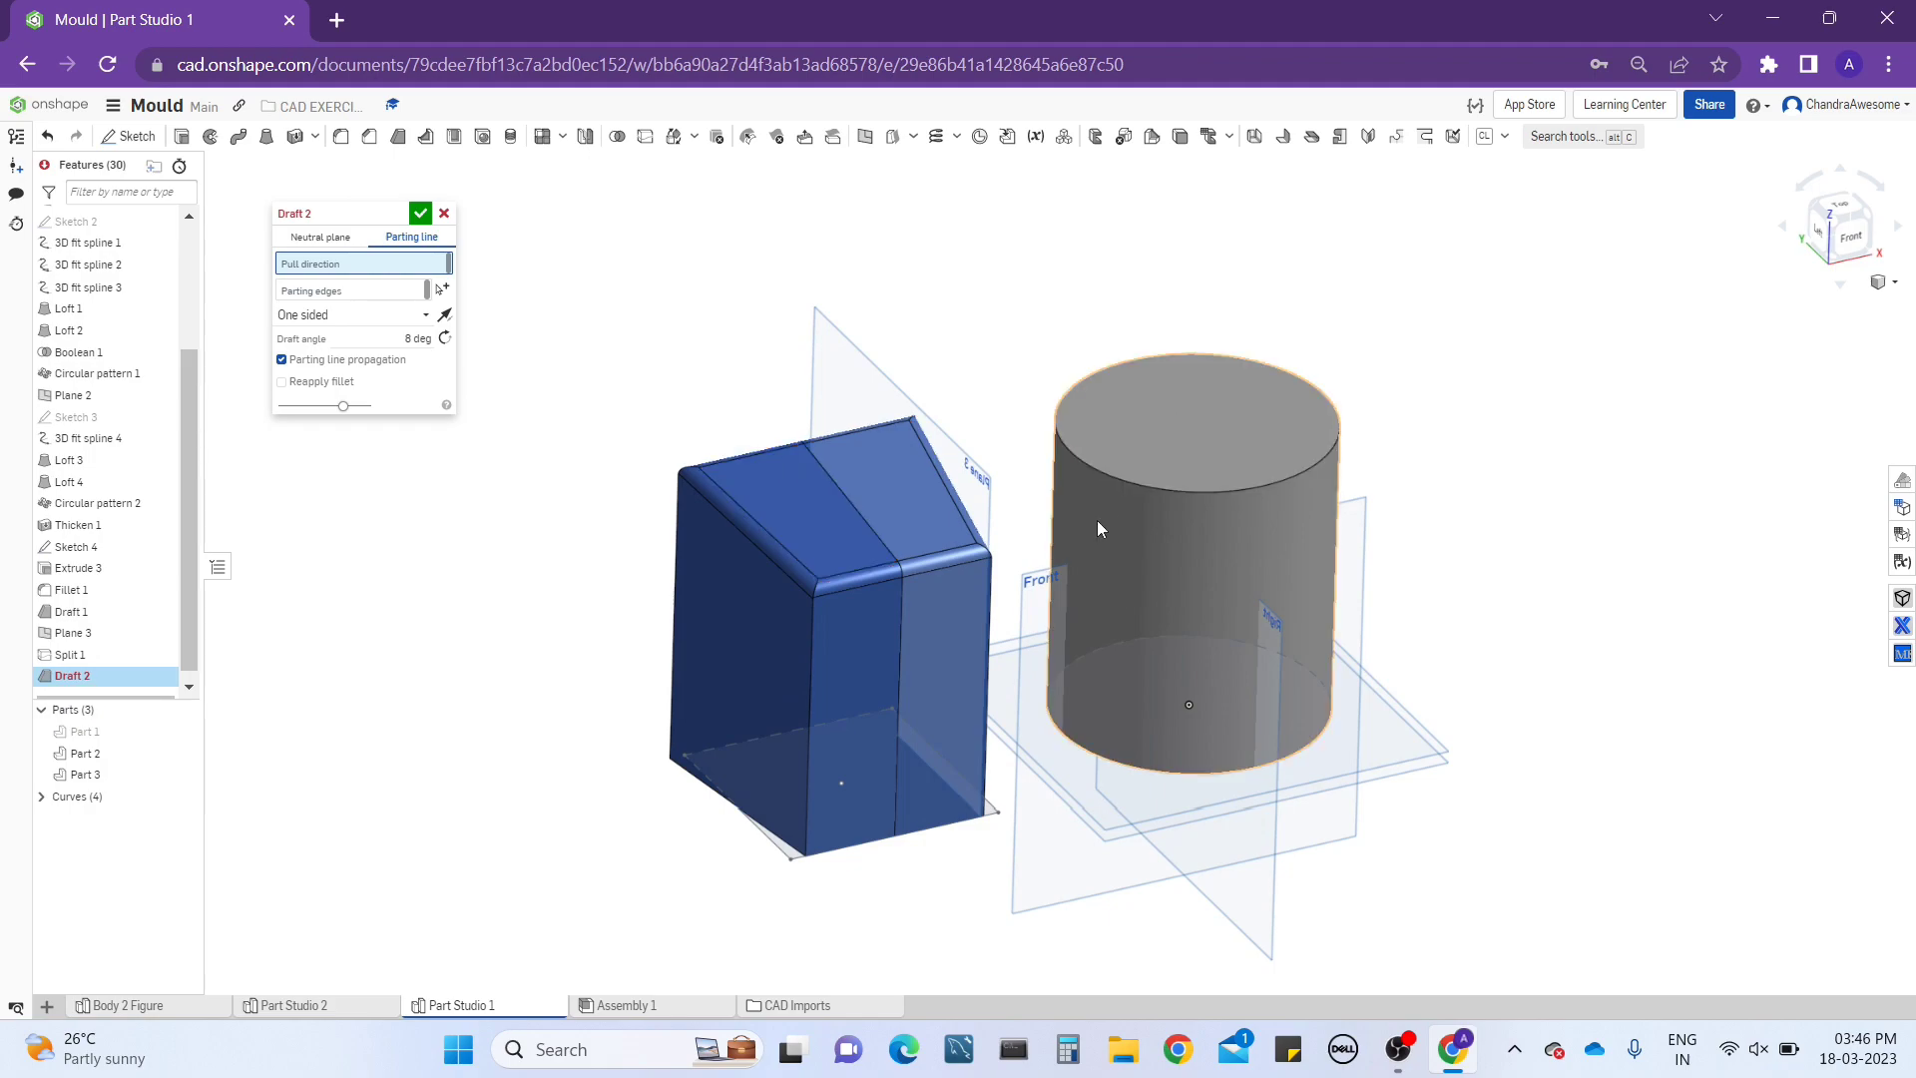
{"action": "left_click", "coordinate": [1158, 411]}
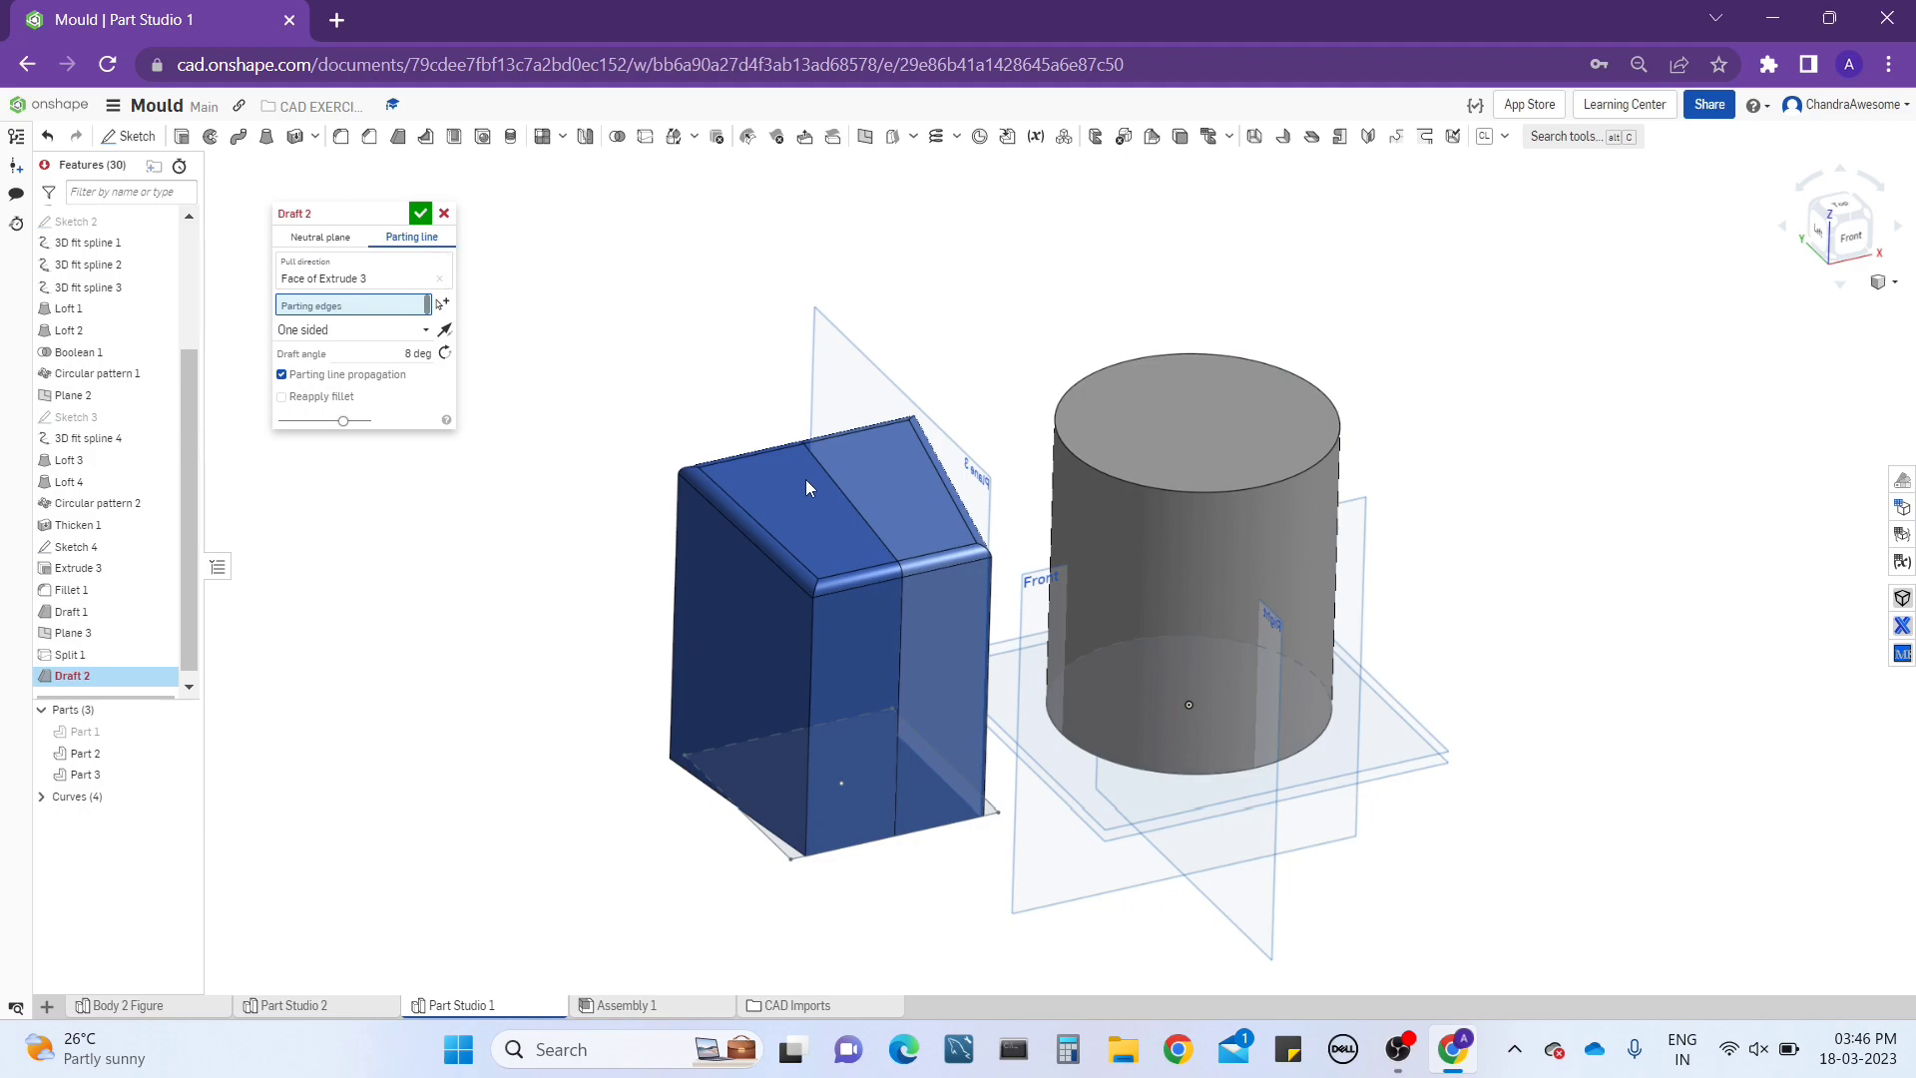
{"action": "left_click", "coordinate": [836, 487]}
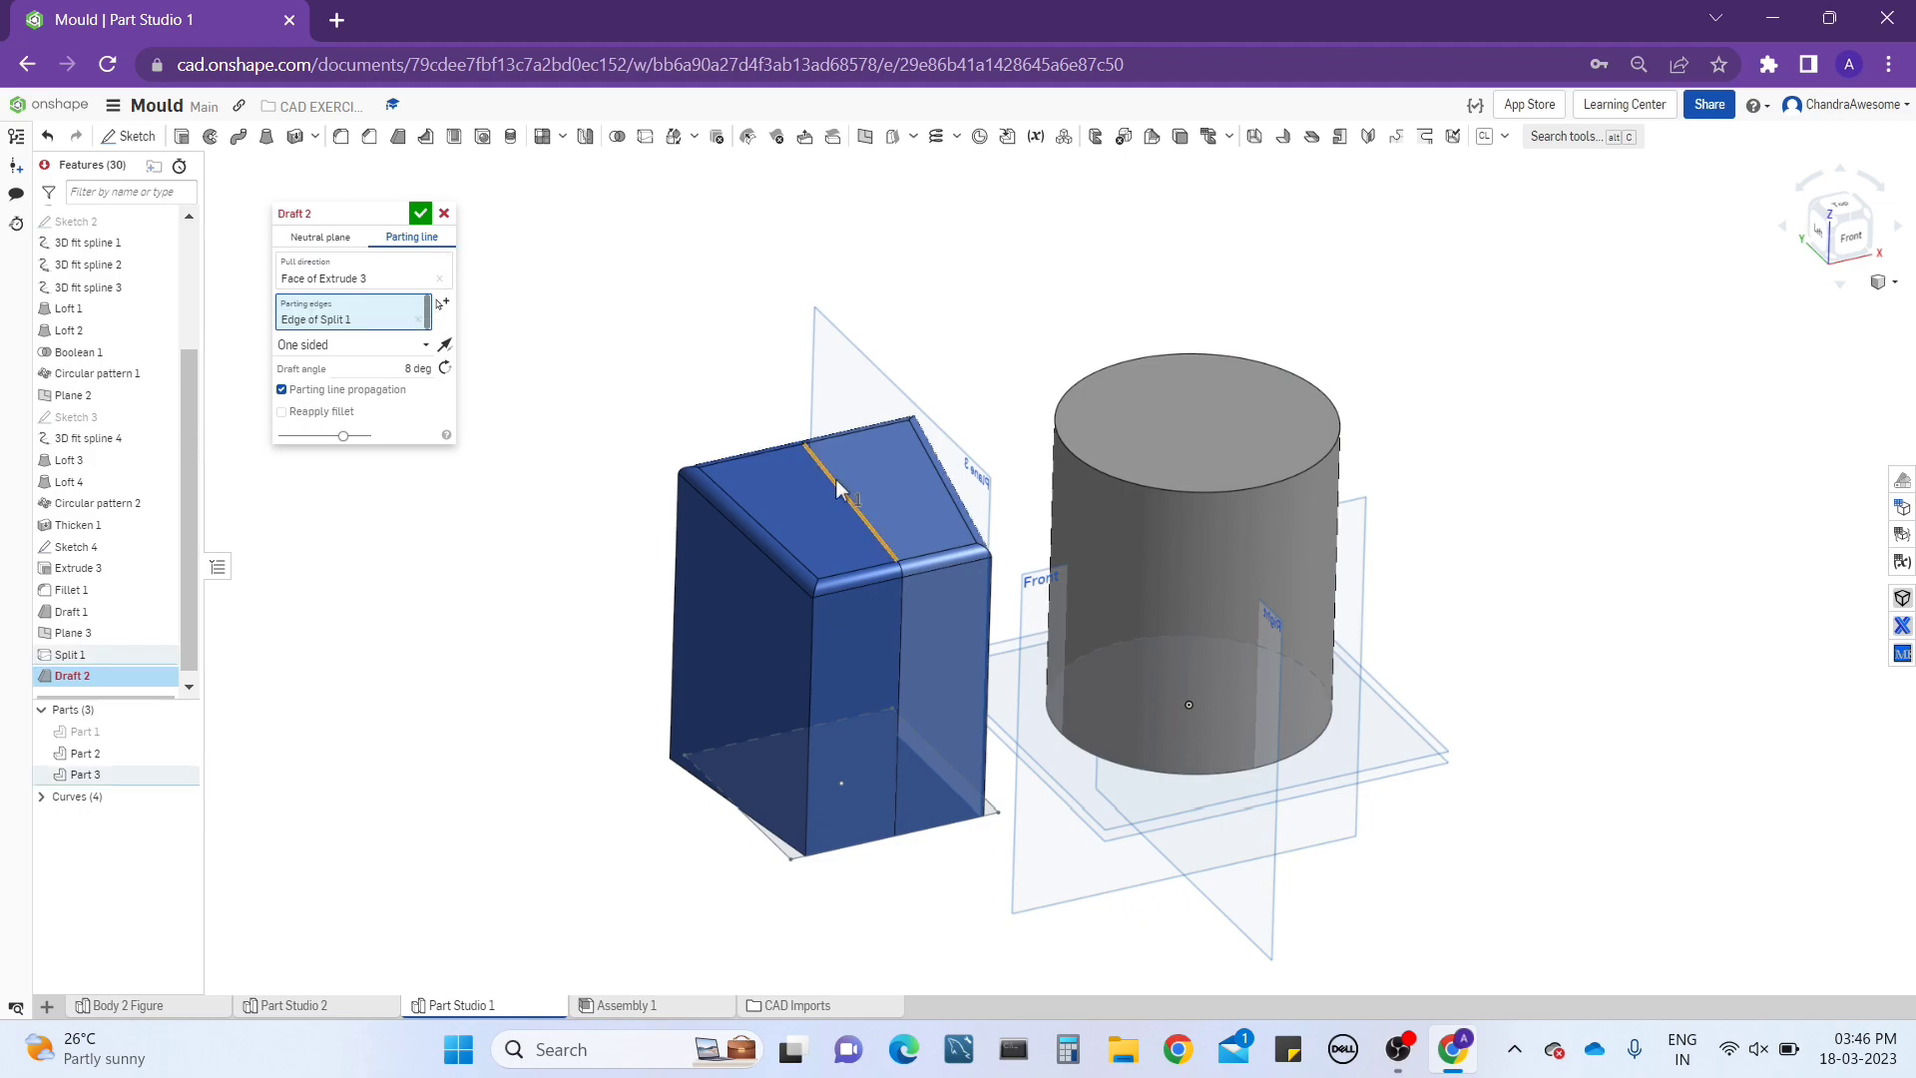
Flip the one-sided draft to the other side of the block's parting edge and flip it back.
{"action": "scroll", "coordinate": [836, 487], "scroll_direction": "up", "scroll_amount": 5}
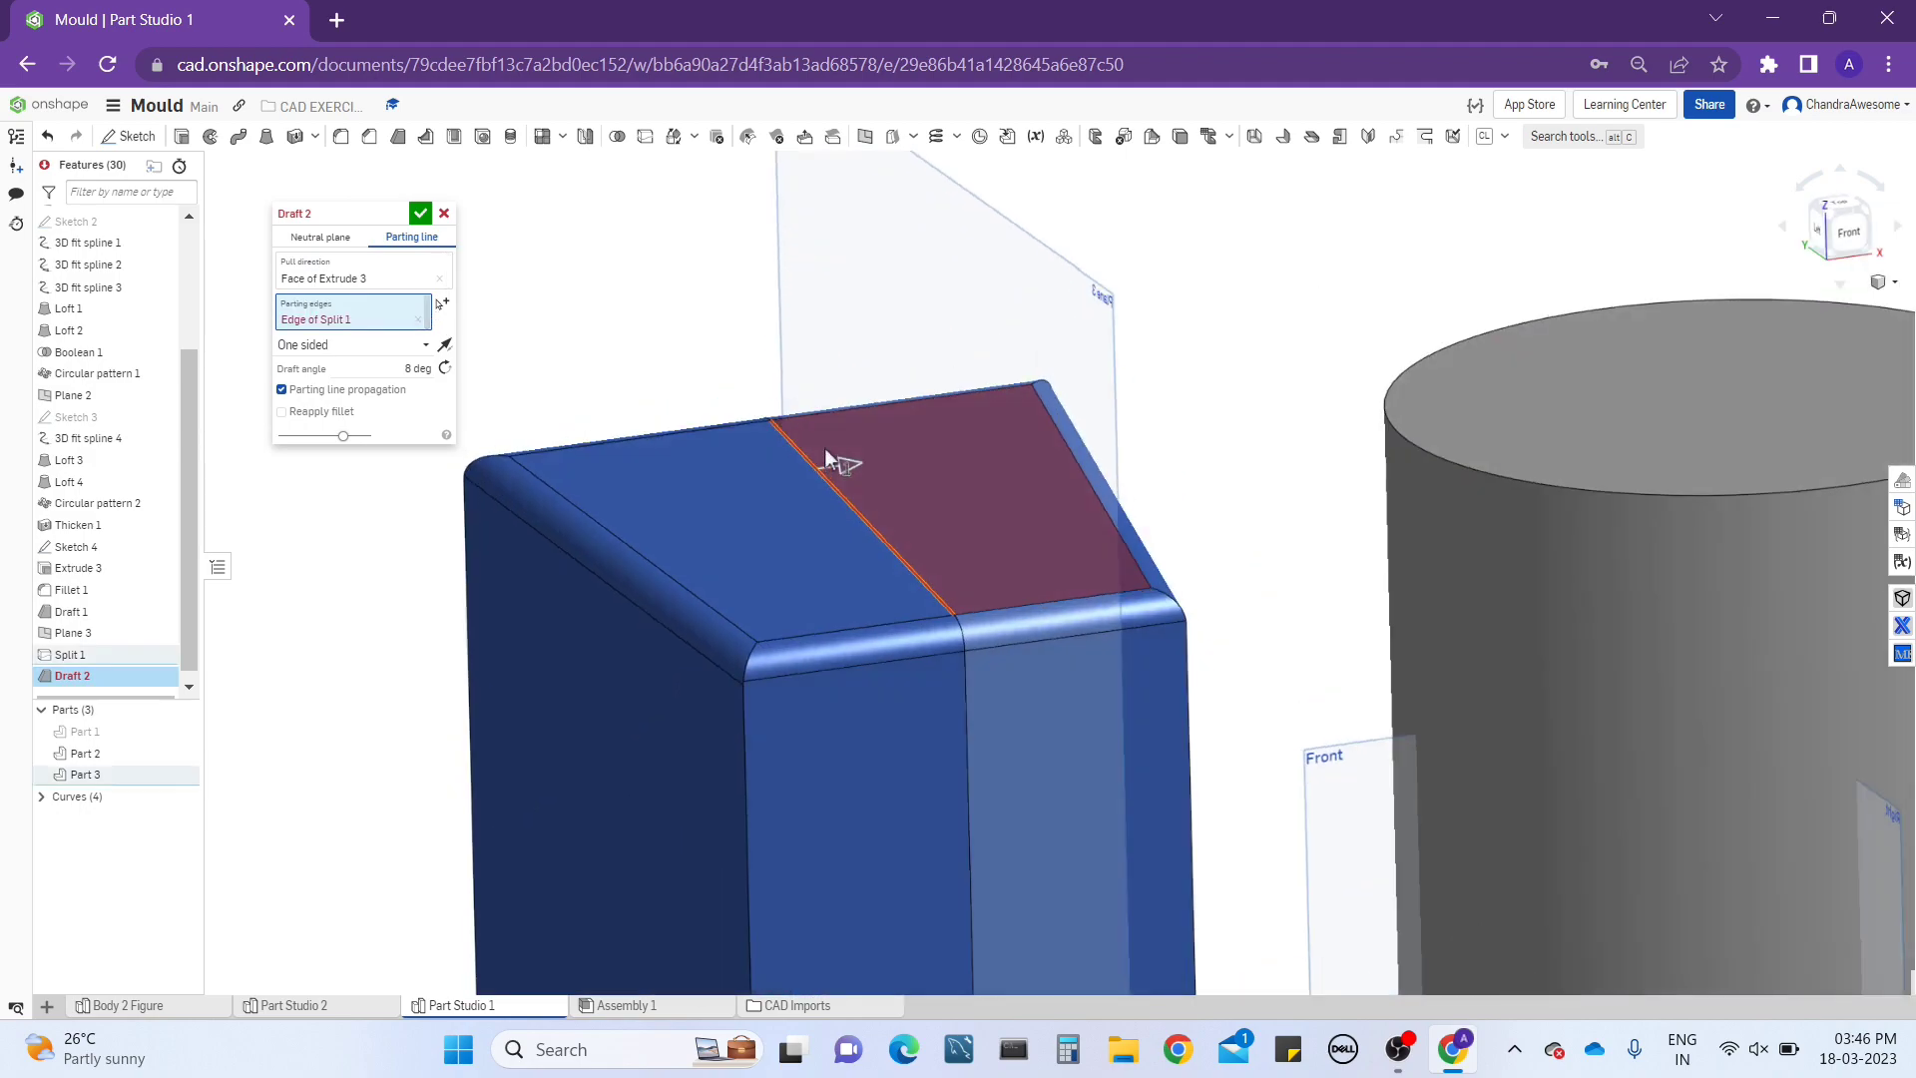
{"action": "right_click_drag", "start_coordinate": [827, 473], "coordinate": [547, 414]}
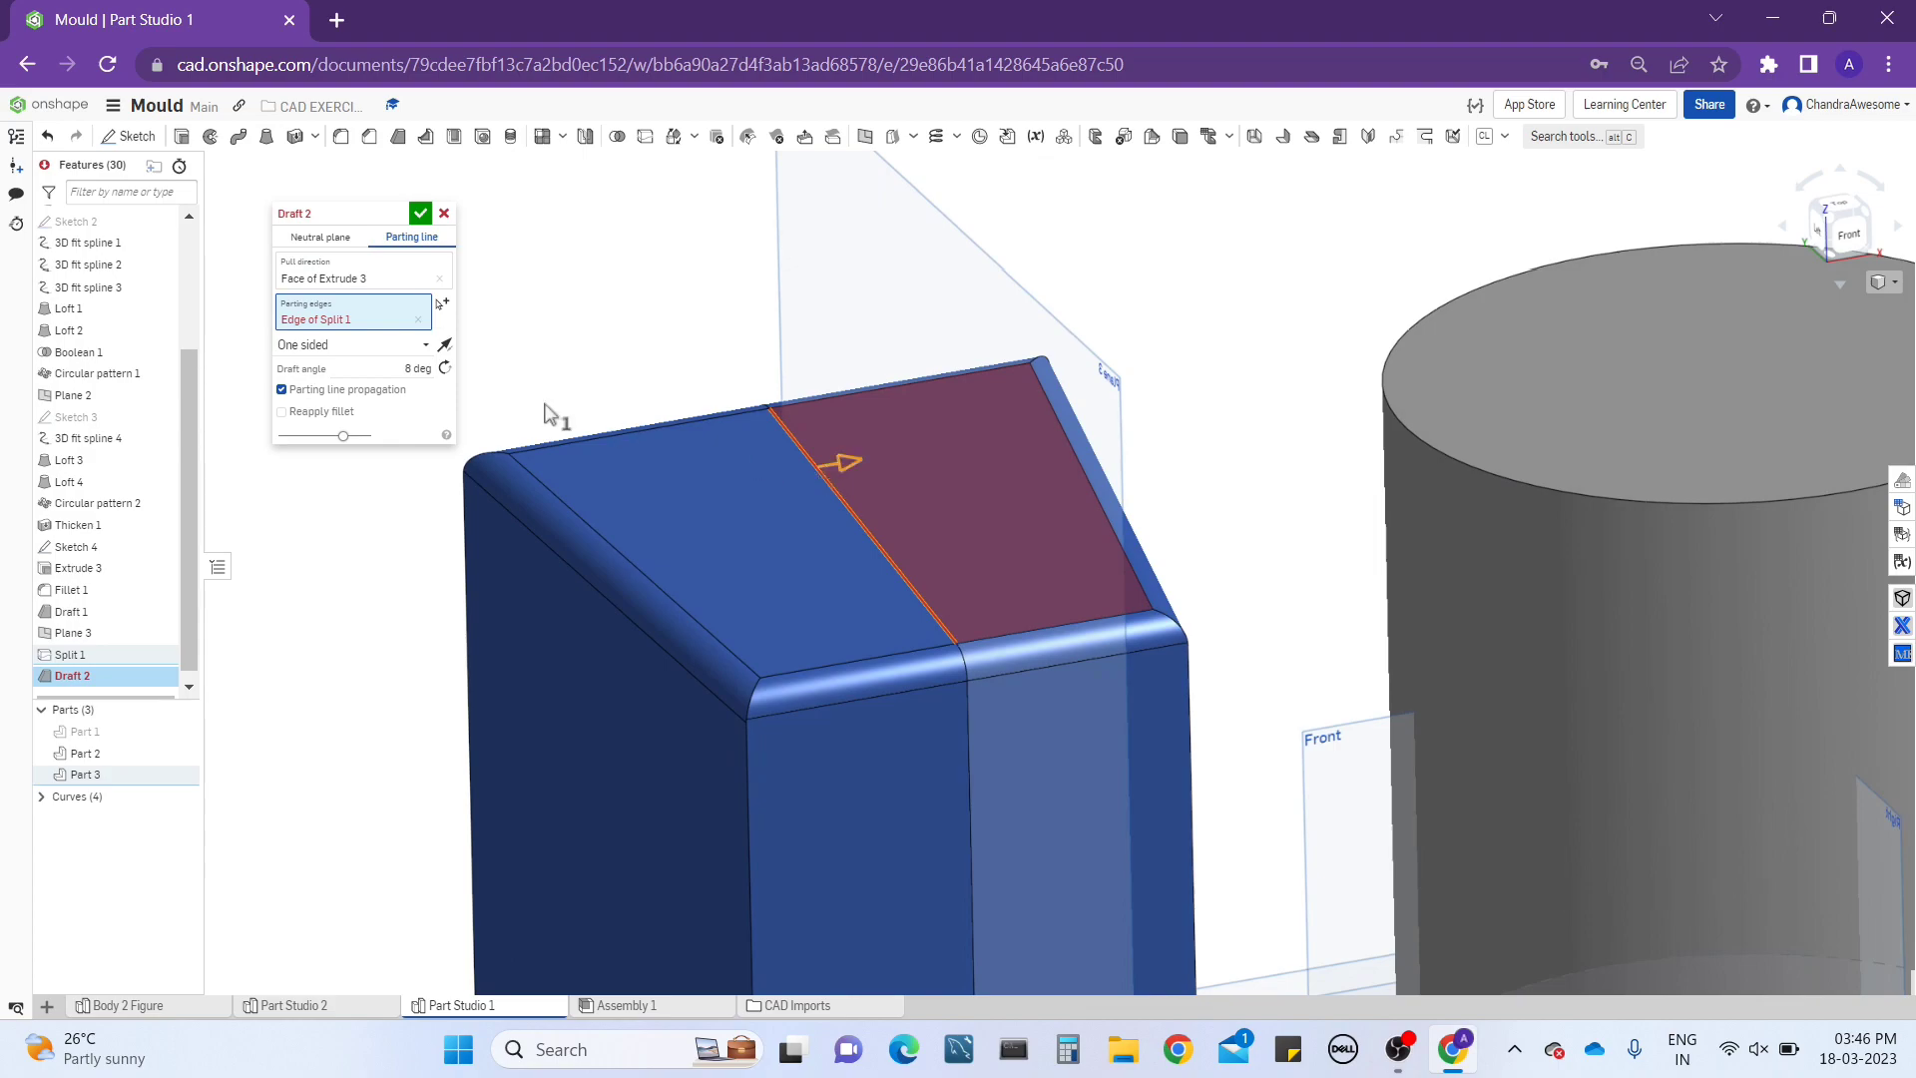
{"action": "left_click", "coordinate": [445, 346]}
{"action": "left_click", "coordinate": [445, 346]}
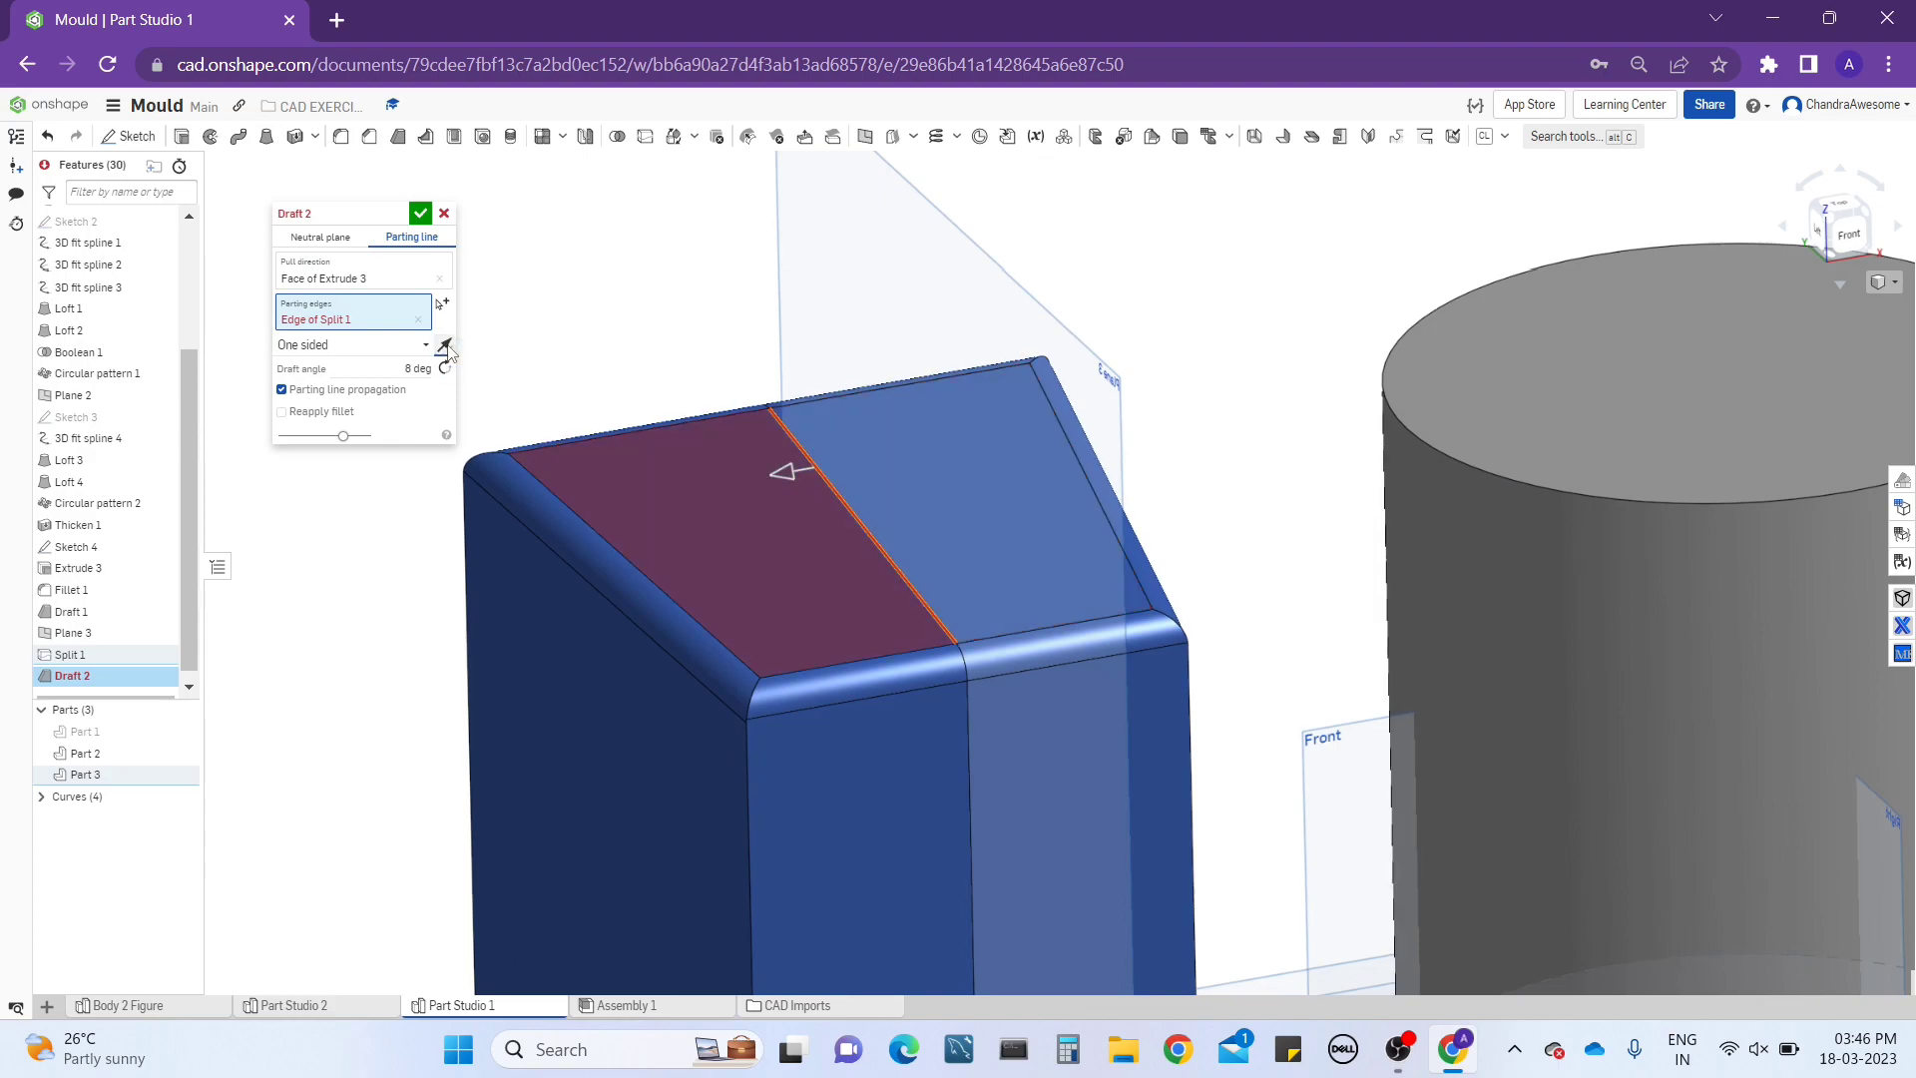
{"action": "scroll", "coordinate": [663, 399], "scroll_direction": "down", "scroll_amount": 5}
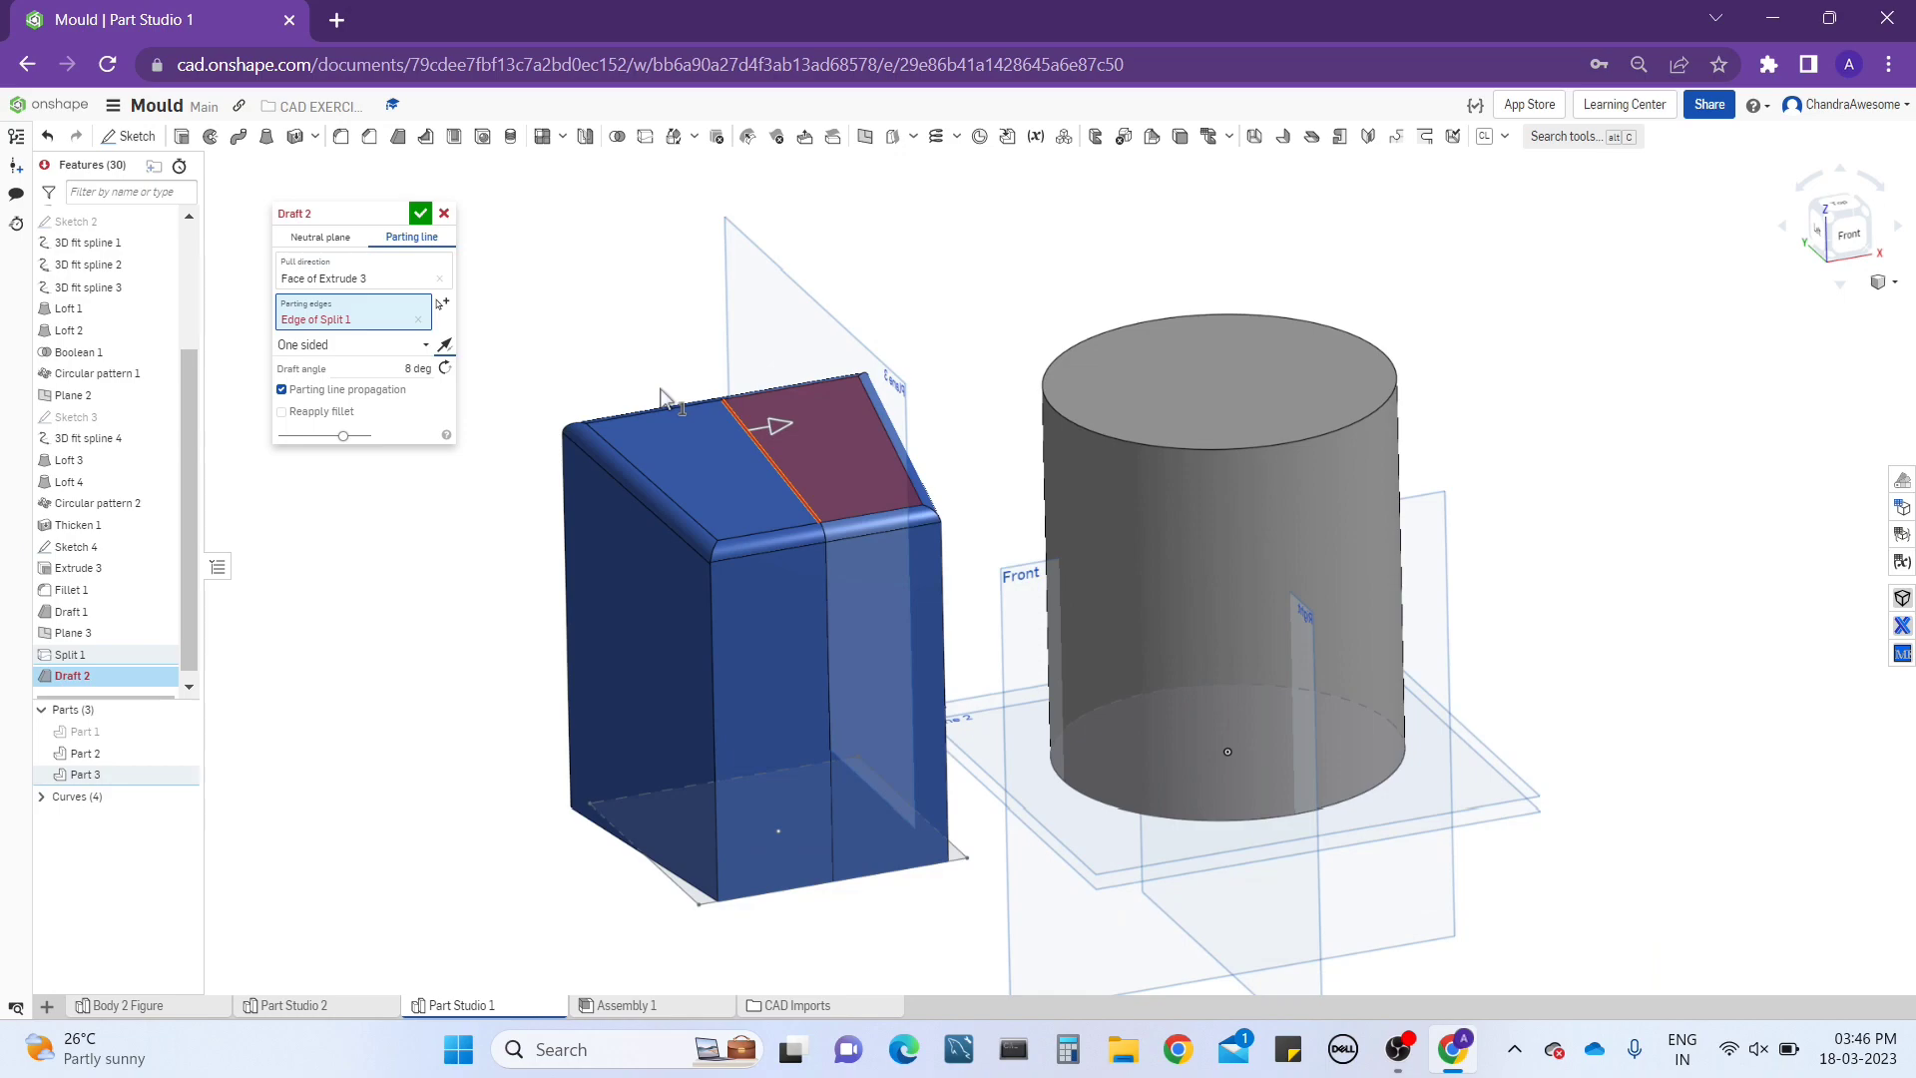
Replace the draft's pull direction with the Front plane.
{"action": "left_click", "coordinate": [372, 271]}
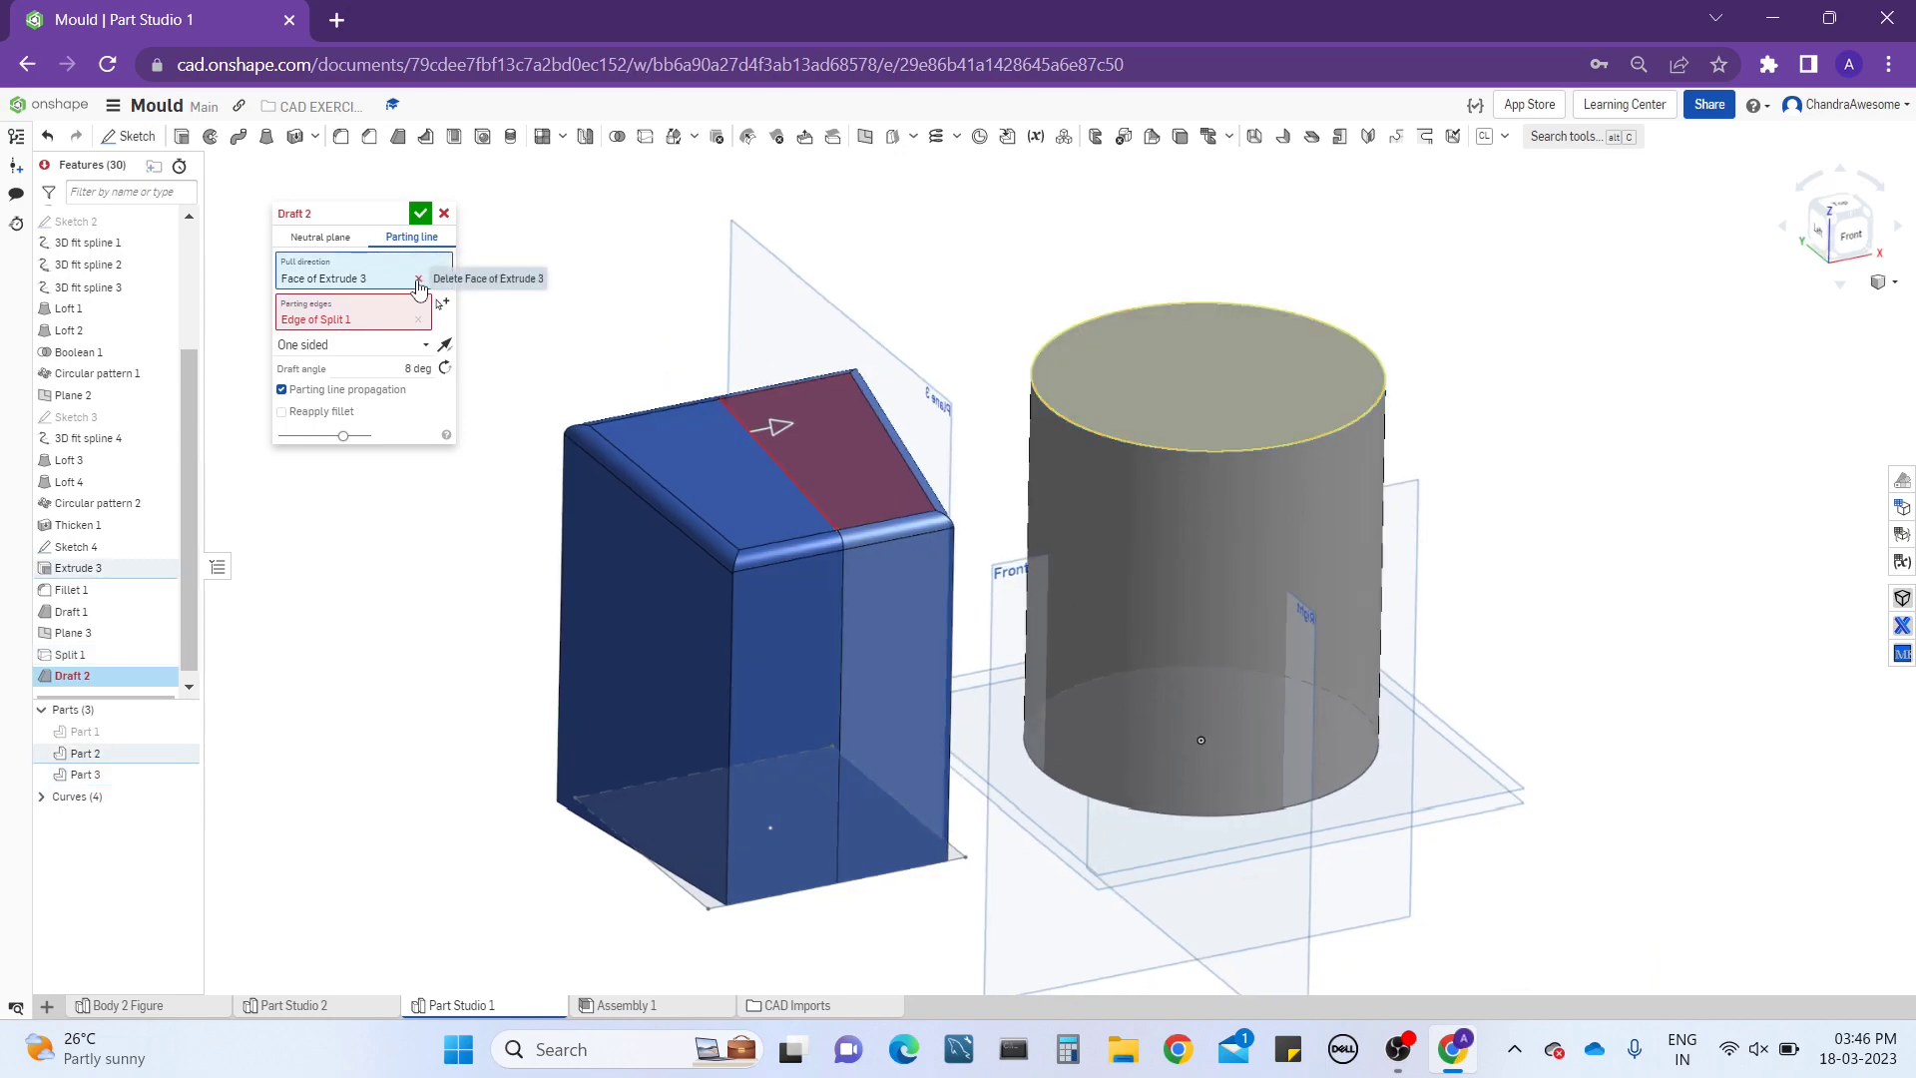
{"action": "middle_click_drag", "start_coordinate": [1341, 842], "coordinate": [1254, 753]}
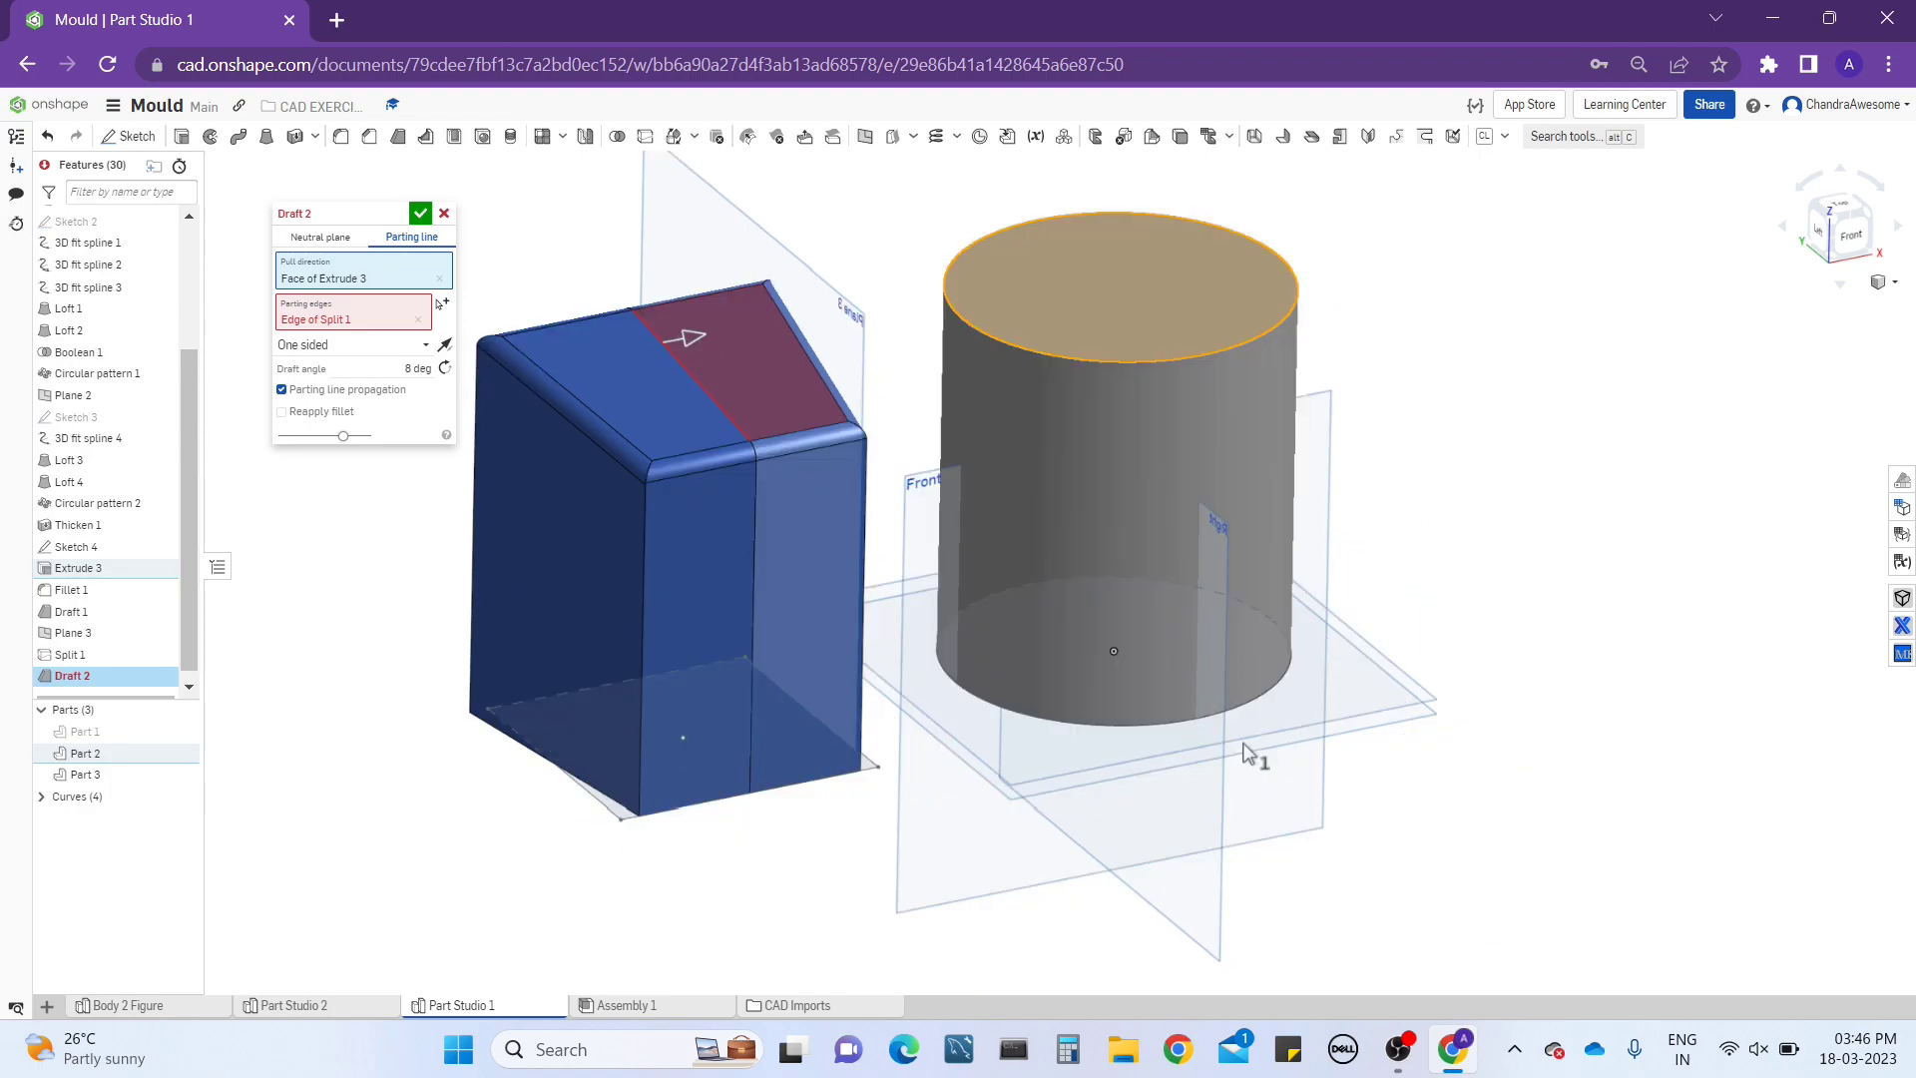
{"action": "right_click_drag", "start_coordinate": [1432, 666], "coordinate": [1424, 568]}
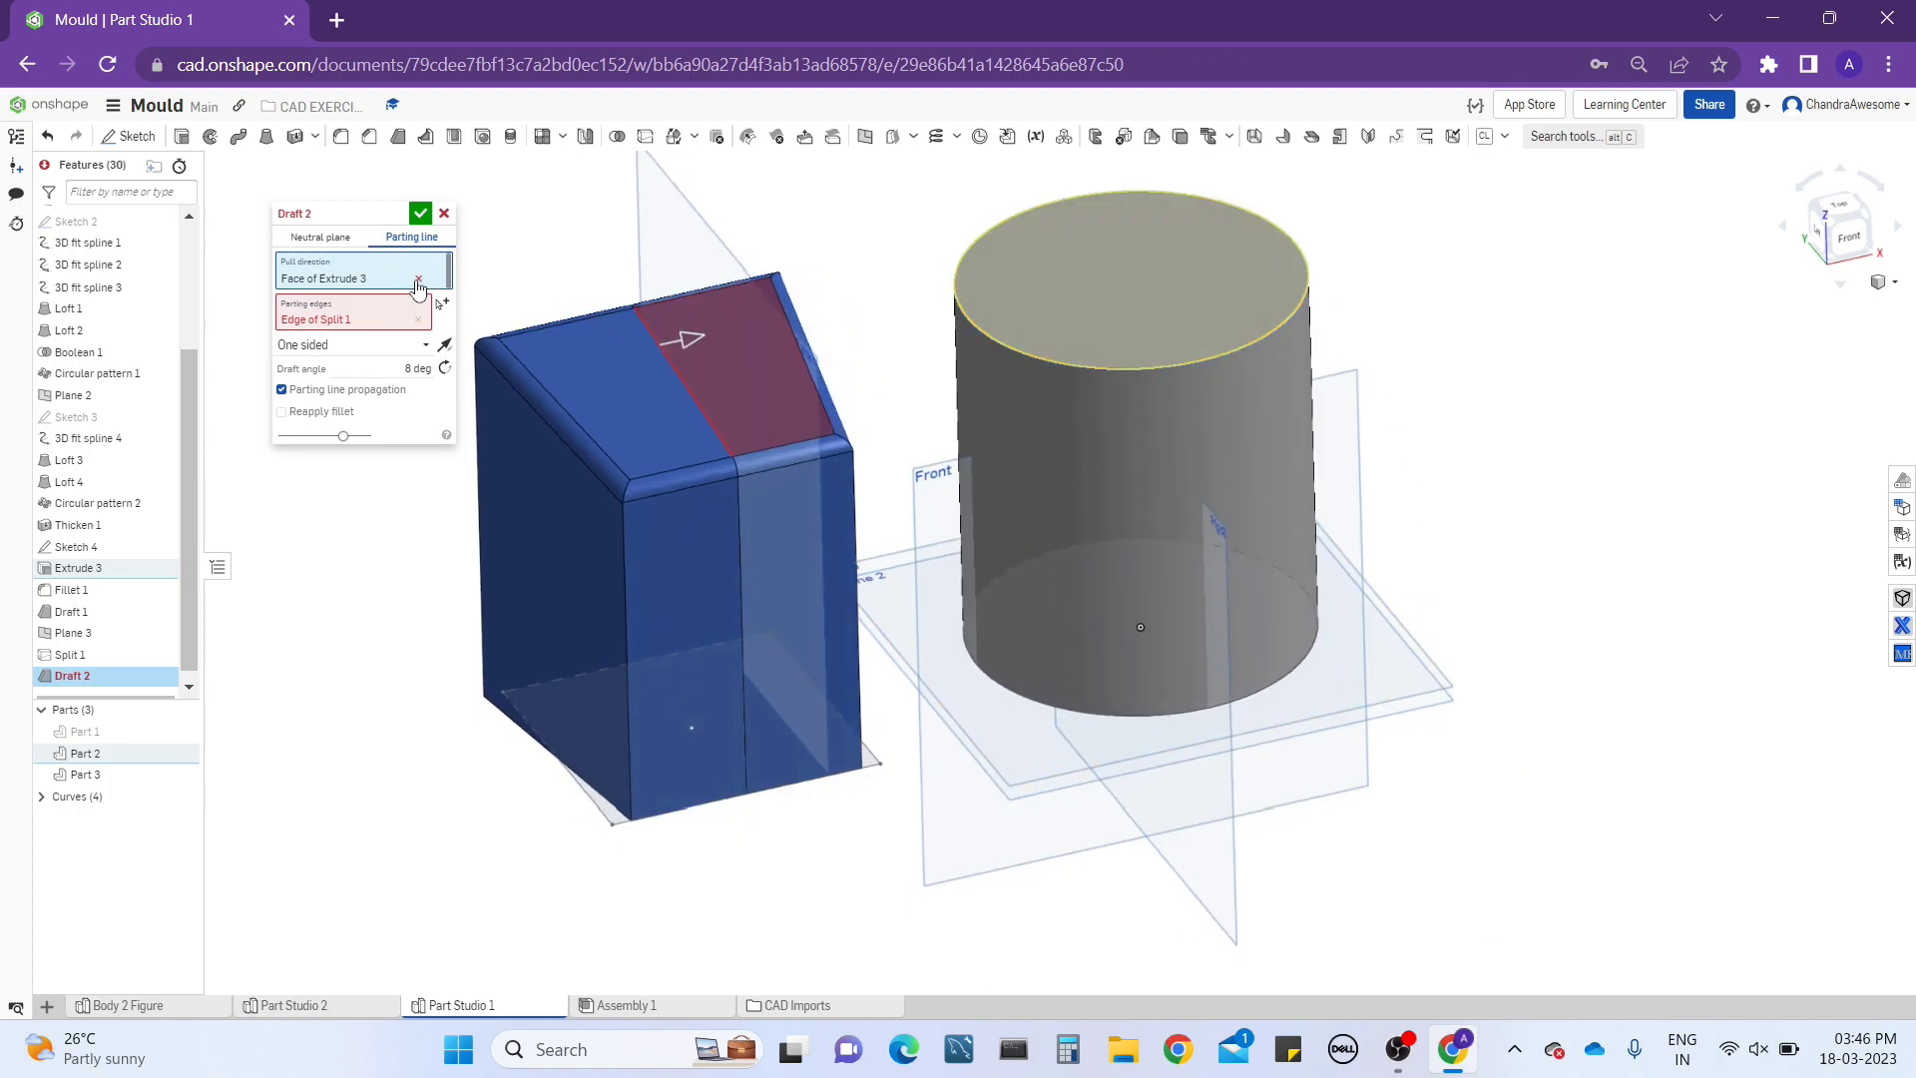
{"action": "left_click", "coordinate": [419, 284]}
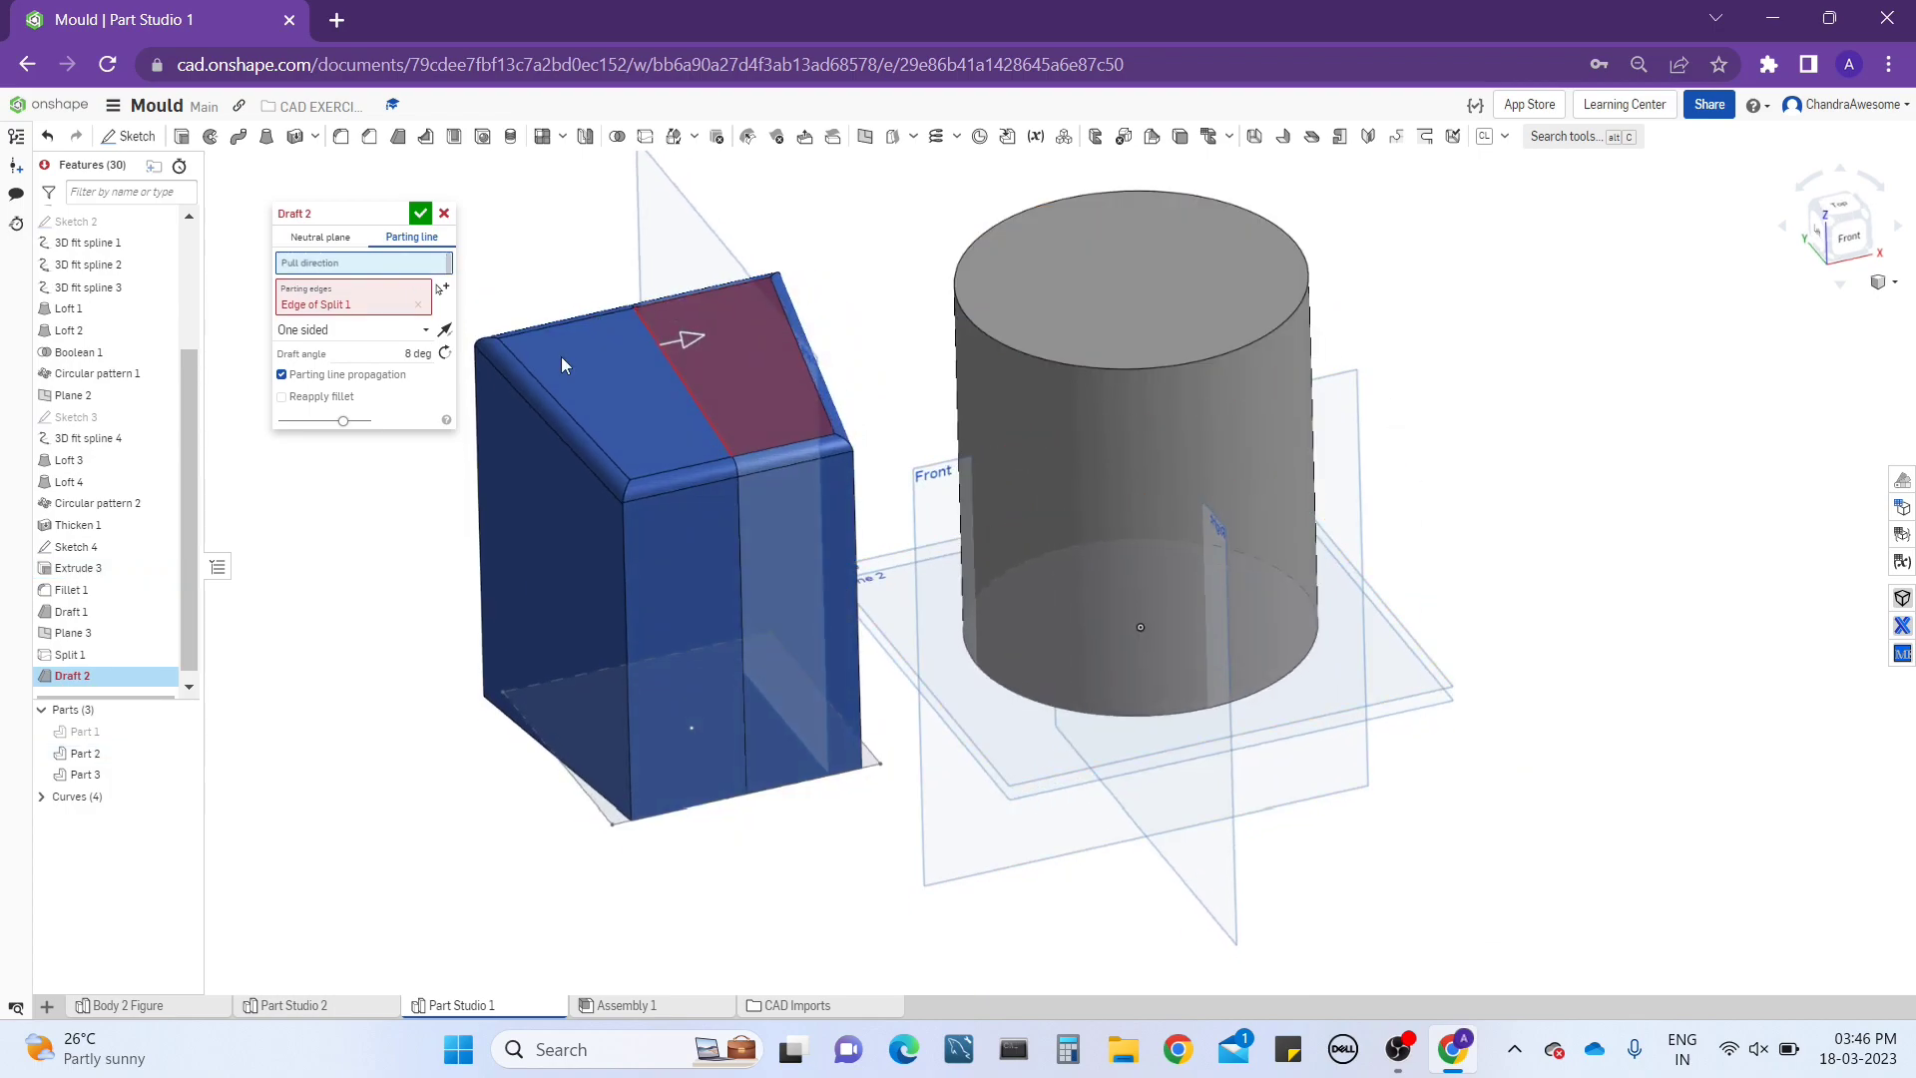
{"action": "left_click", "coordinate": [995, 876]}
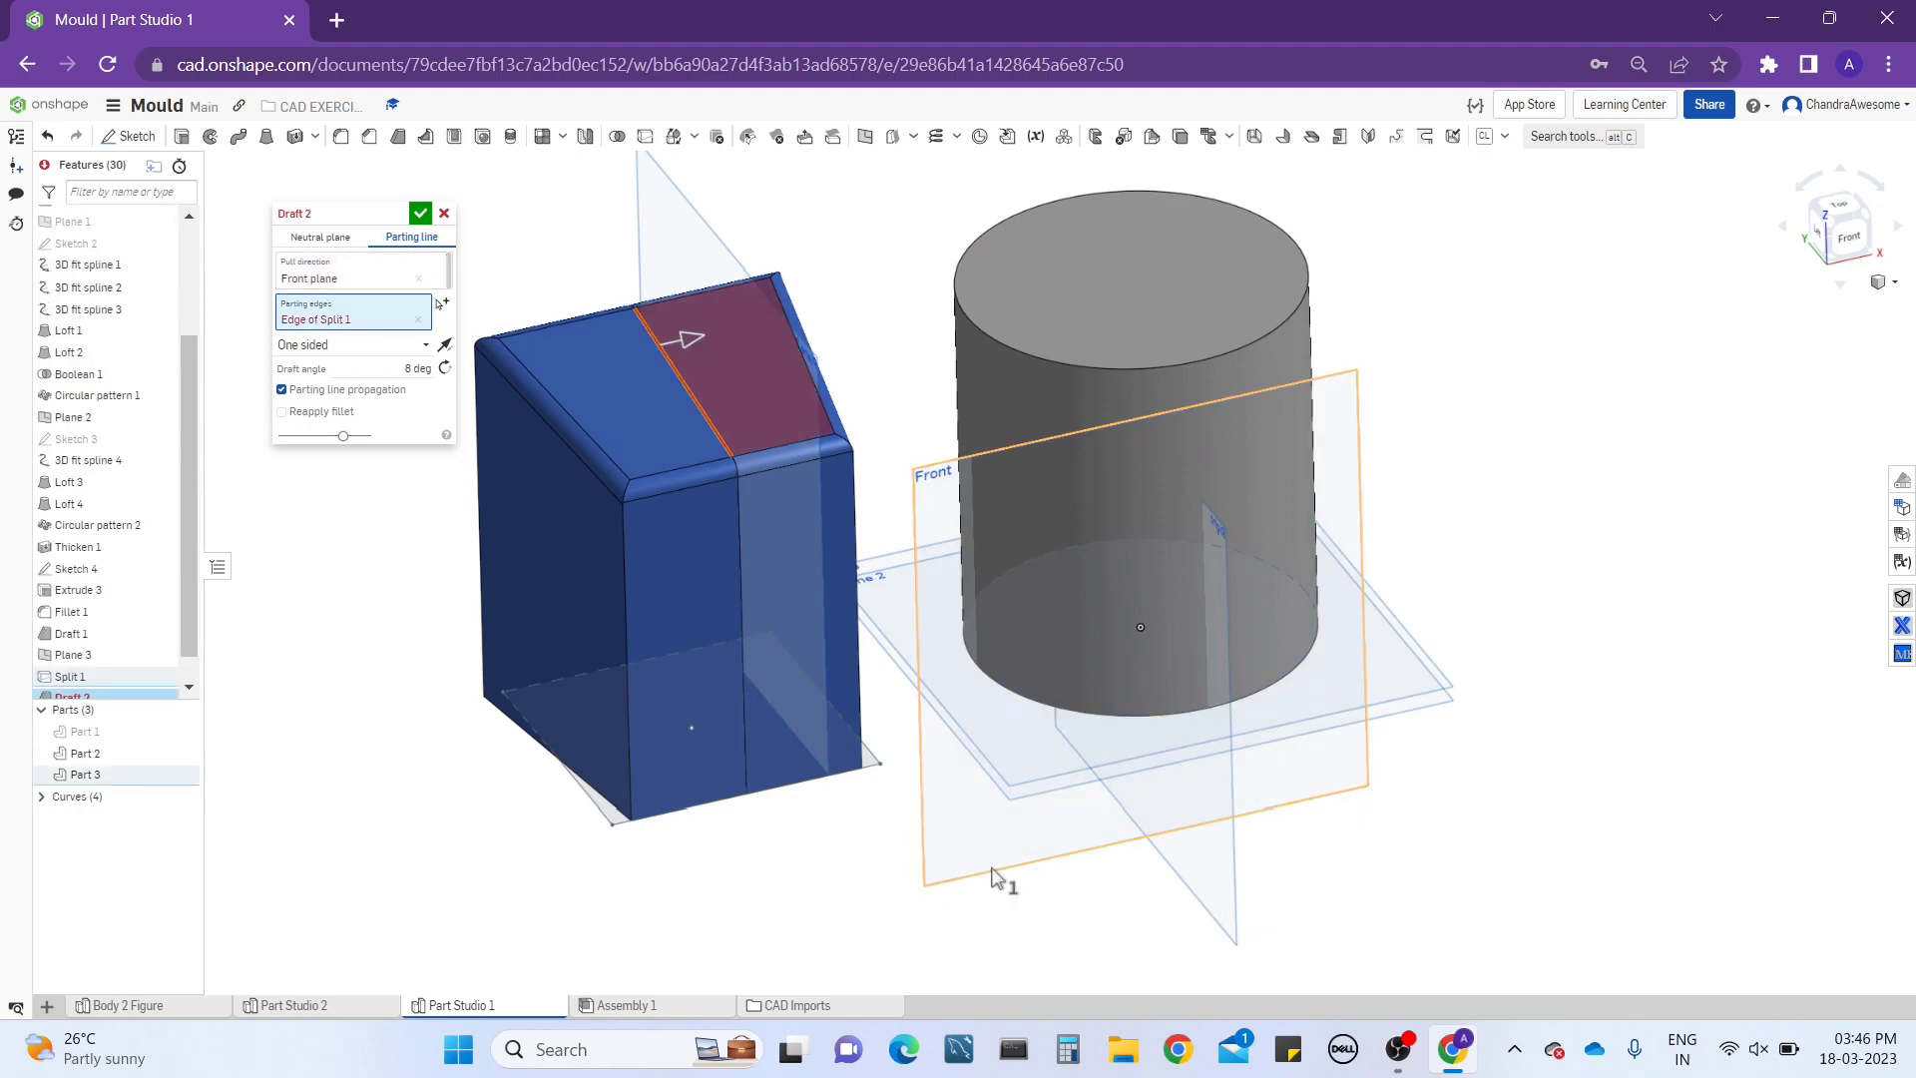
Flip the one-sided draft to the other side of the parting edge and switch it to Symmetric.
{"action": "left_click", "coordinate": [445, 346]}
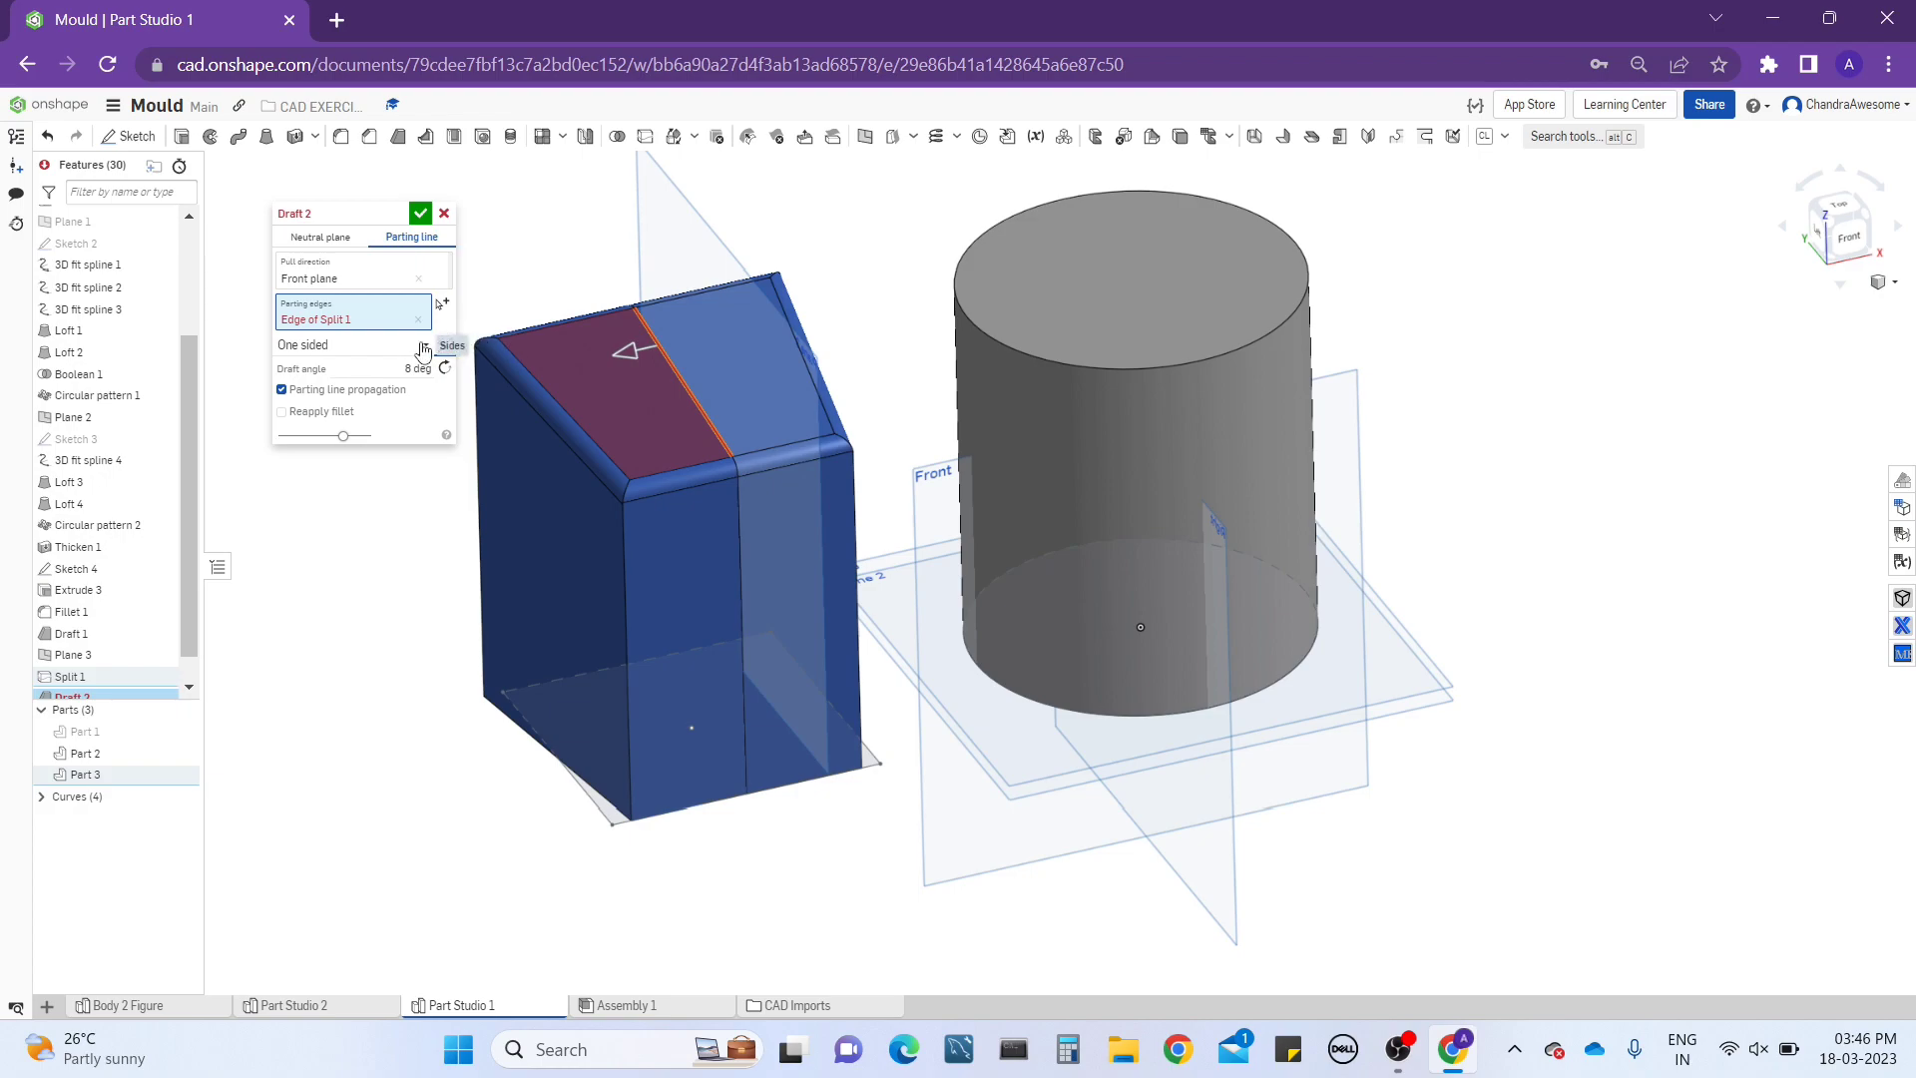
{"action": "left_click", "coordinate": [423, 345]}
{"action": "left_click", "coordinate": [385, 404]}
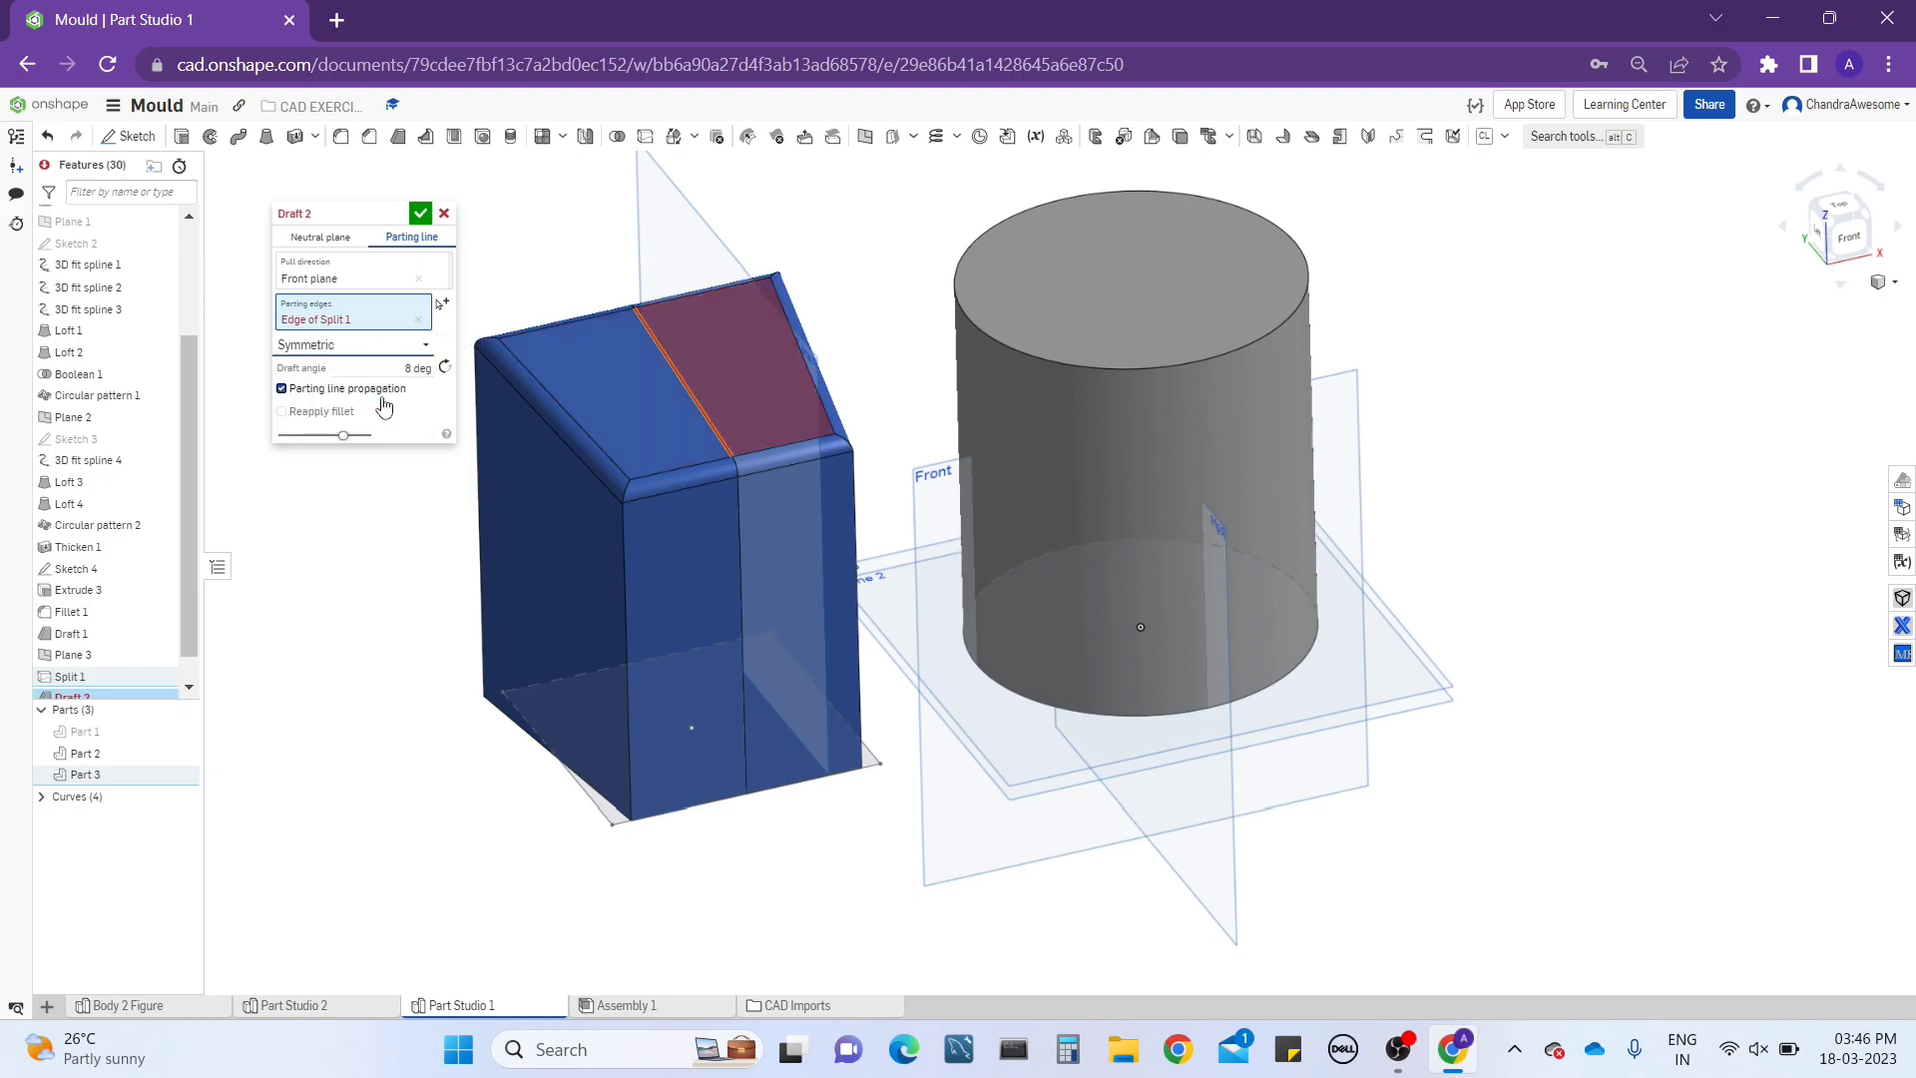
Try the block's sloped top face as the draft's pull direction and restore the Front plane.
{"action": "left_click", "coordinate": [417, 280]}
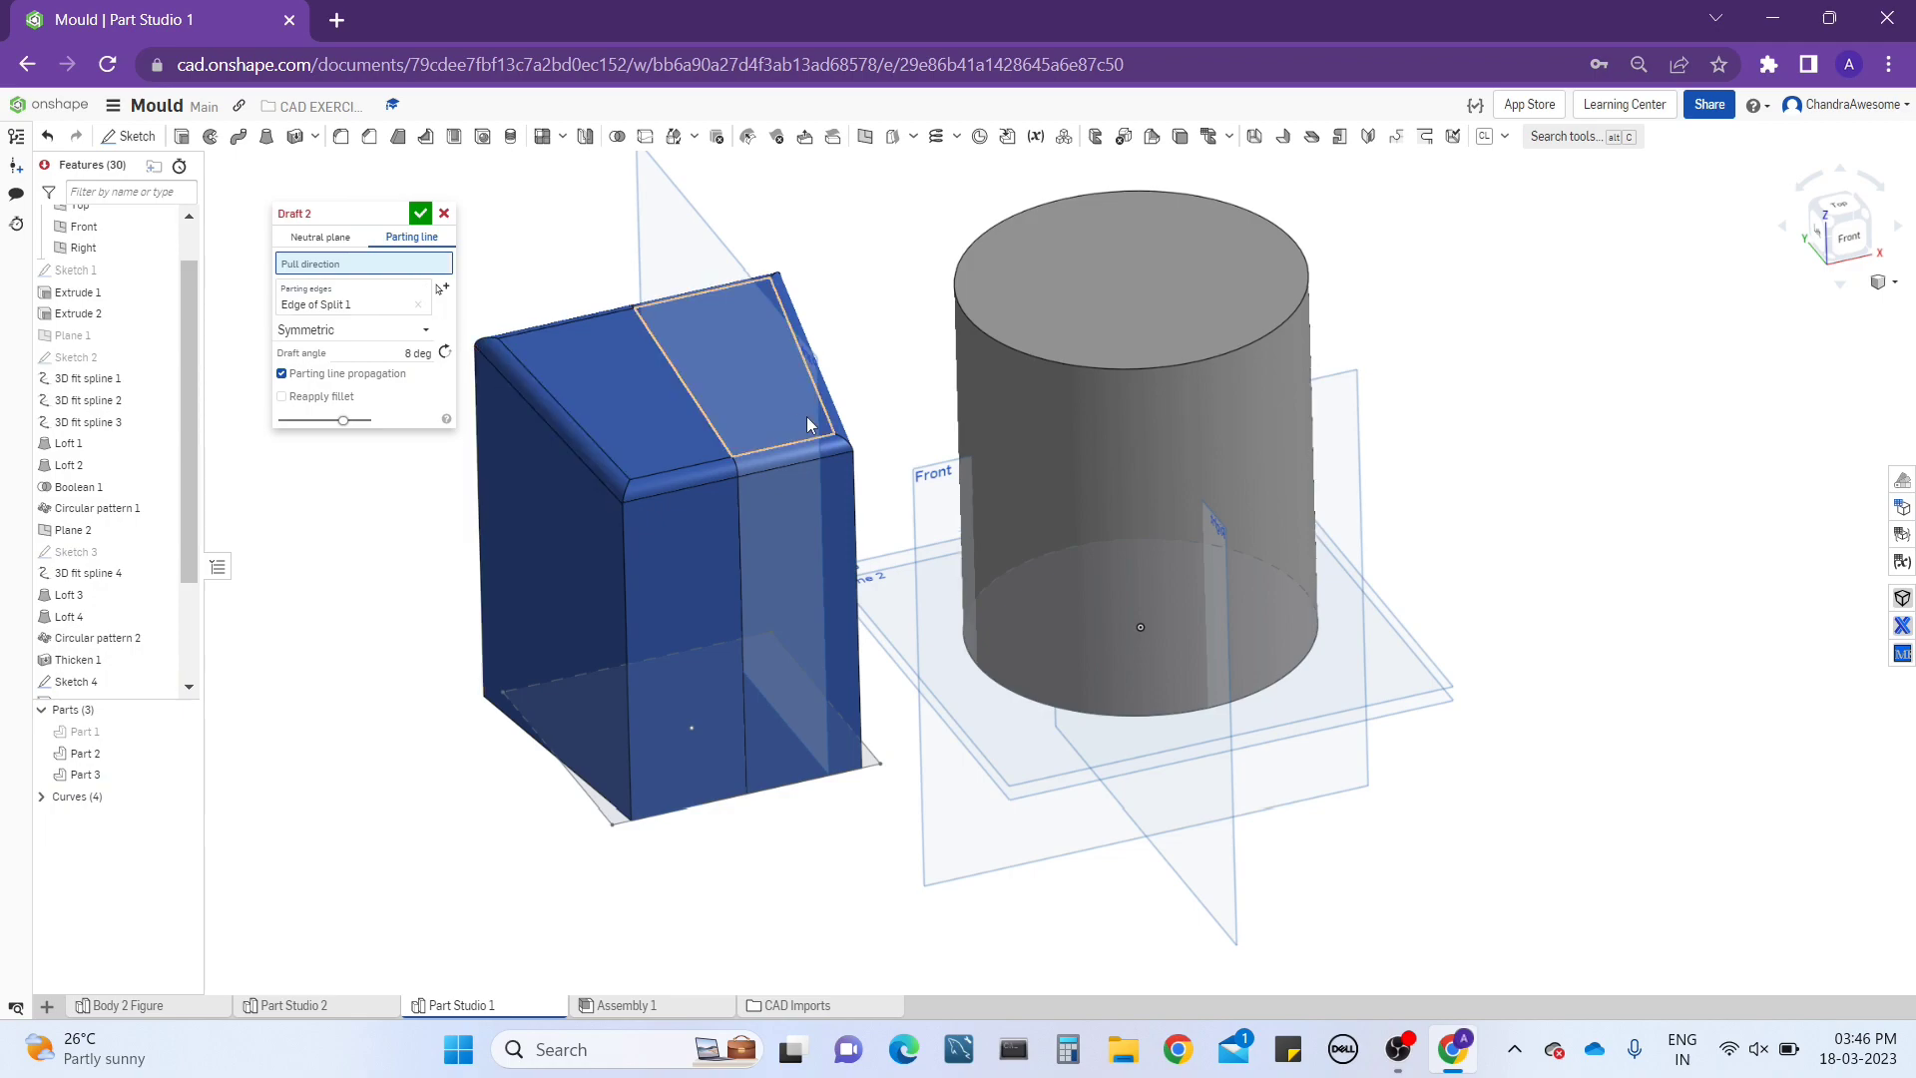
{"action": "left_click", "coordinate": [649, 386]}
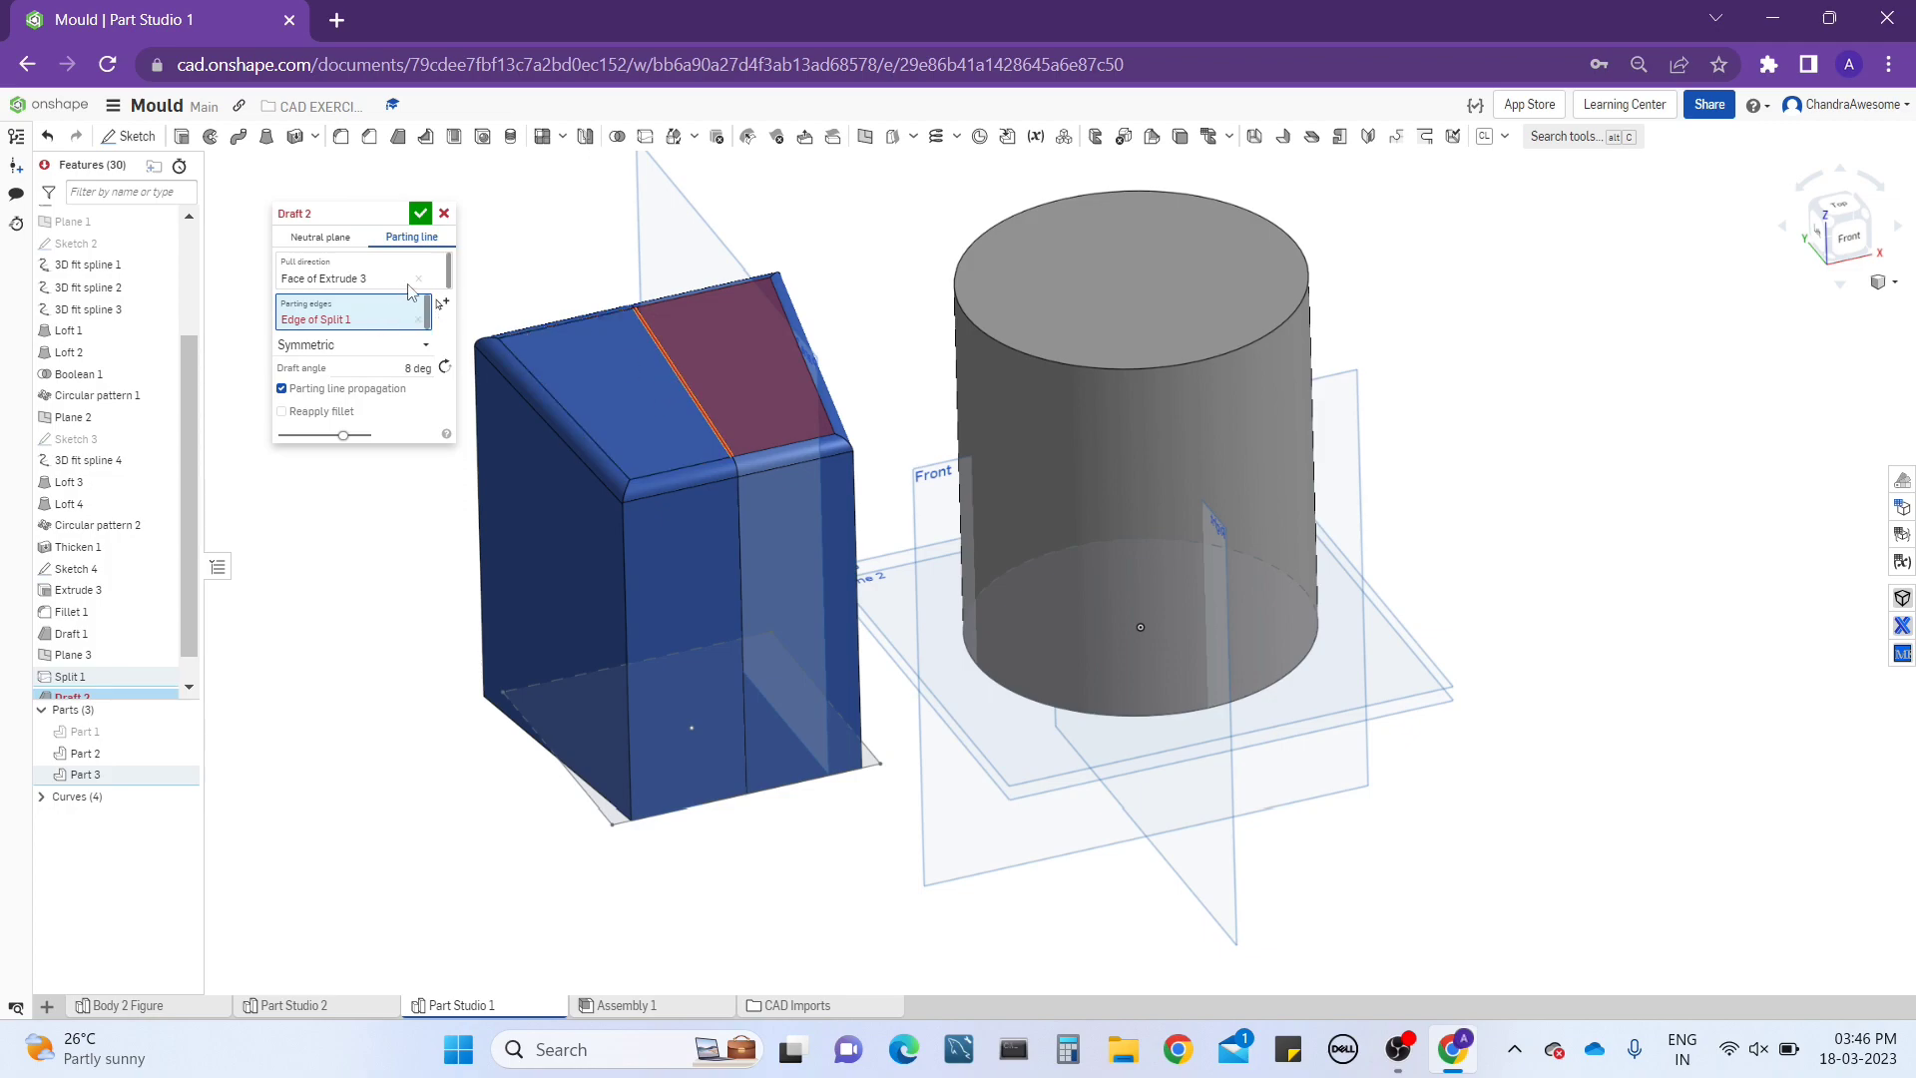
{"action": "left_click", "coordinate": [418, 279]}
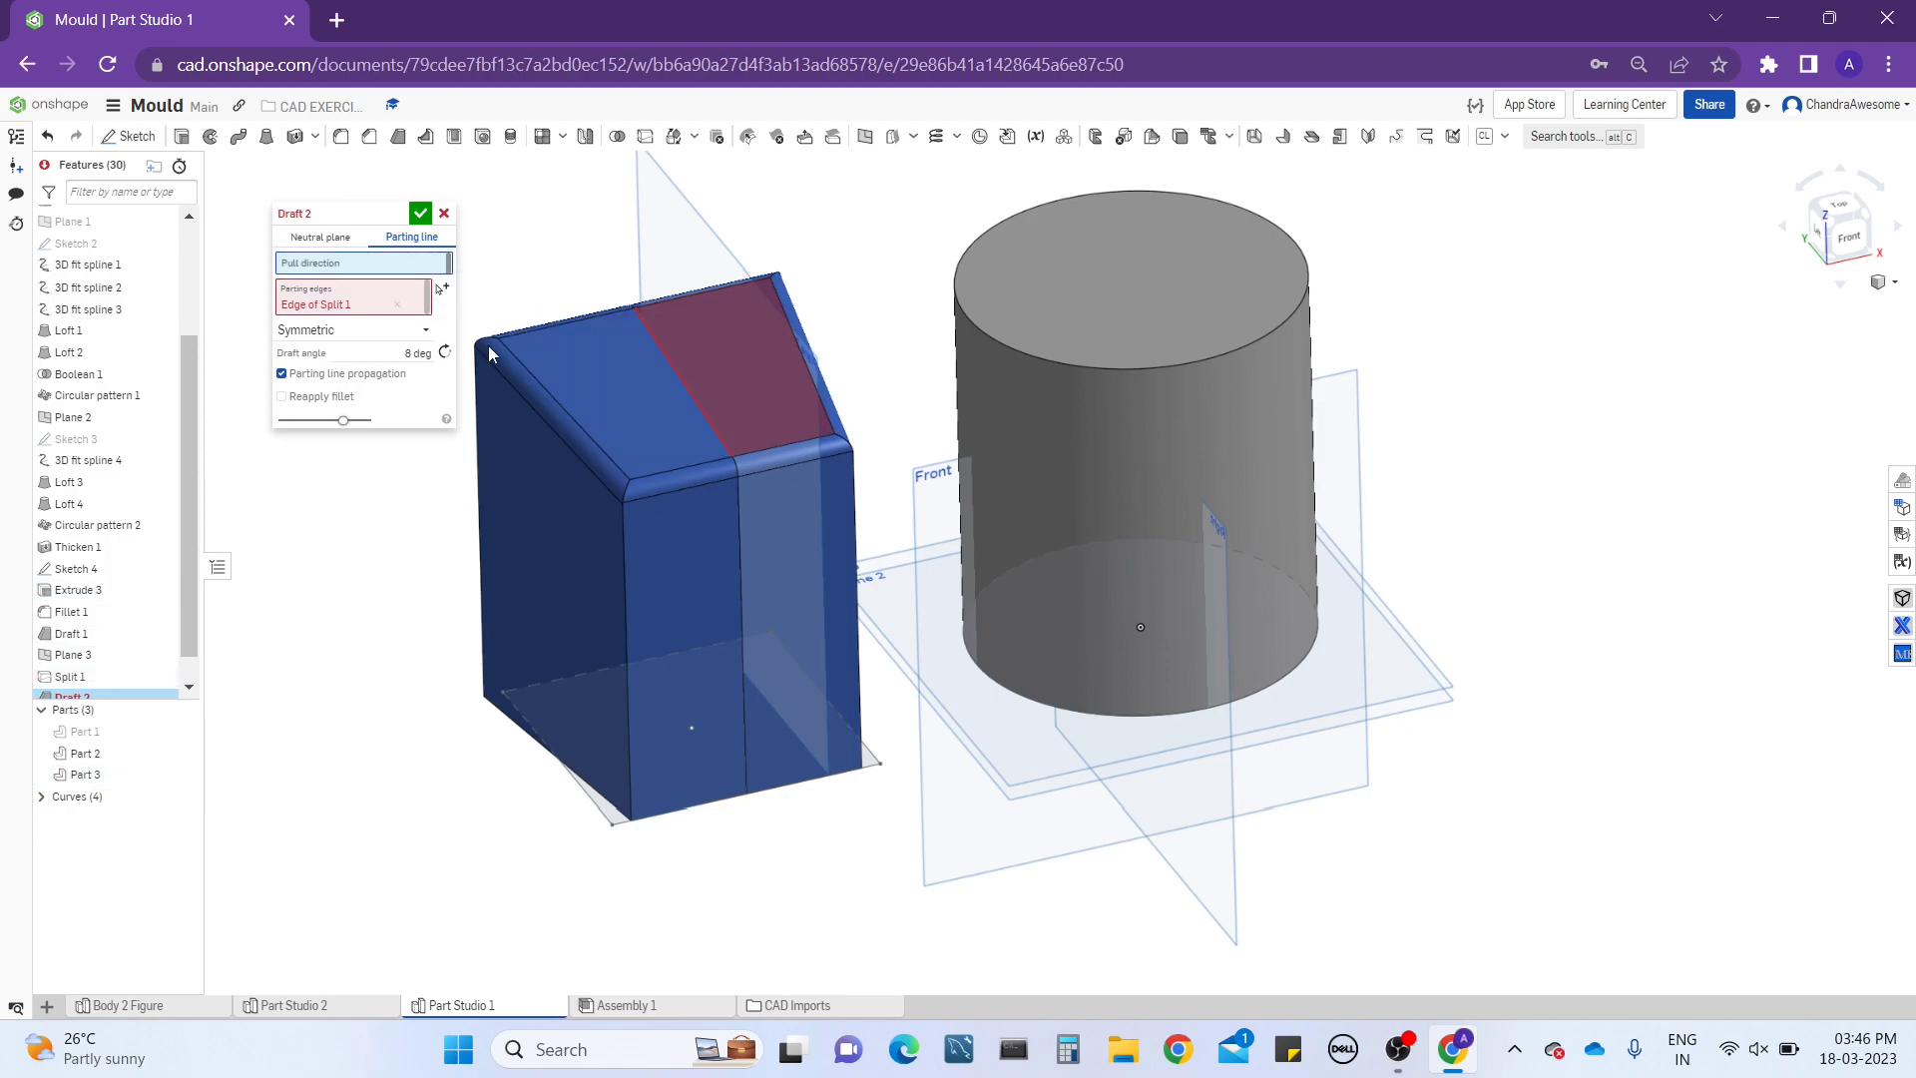
{"action": "left_click", "coordinate": [960, 784]}
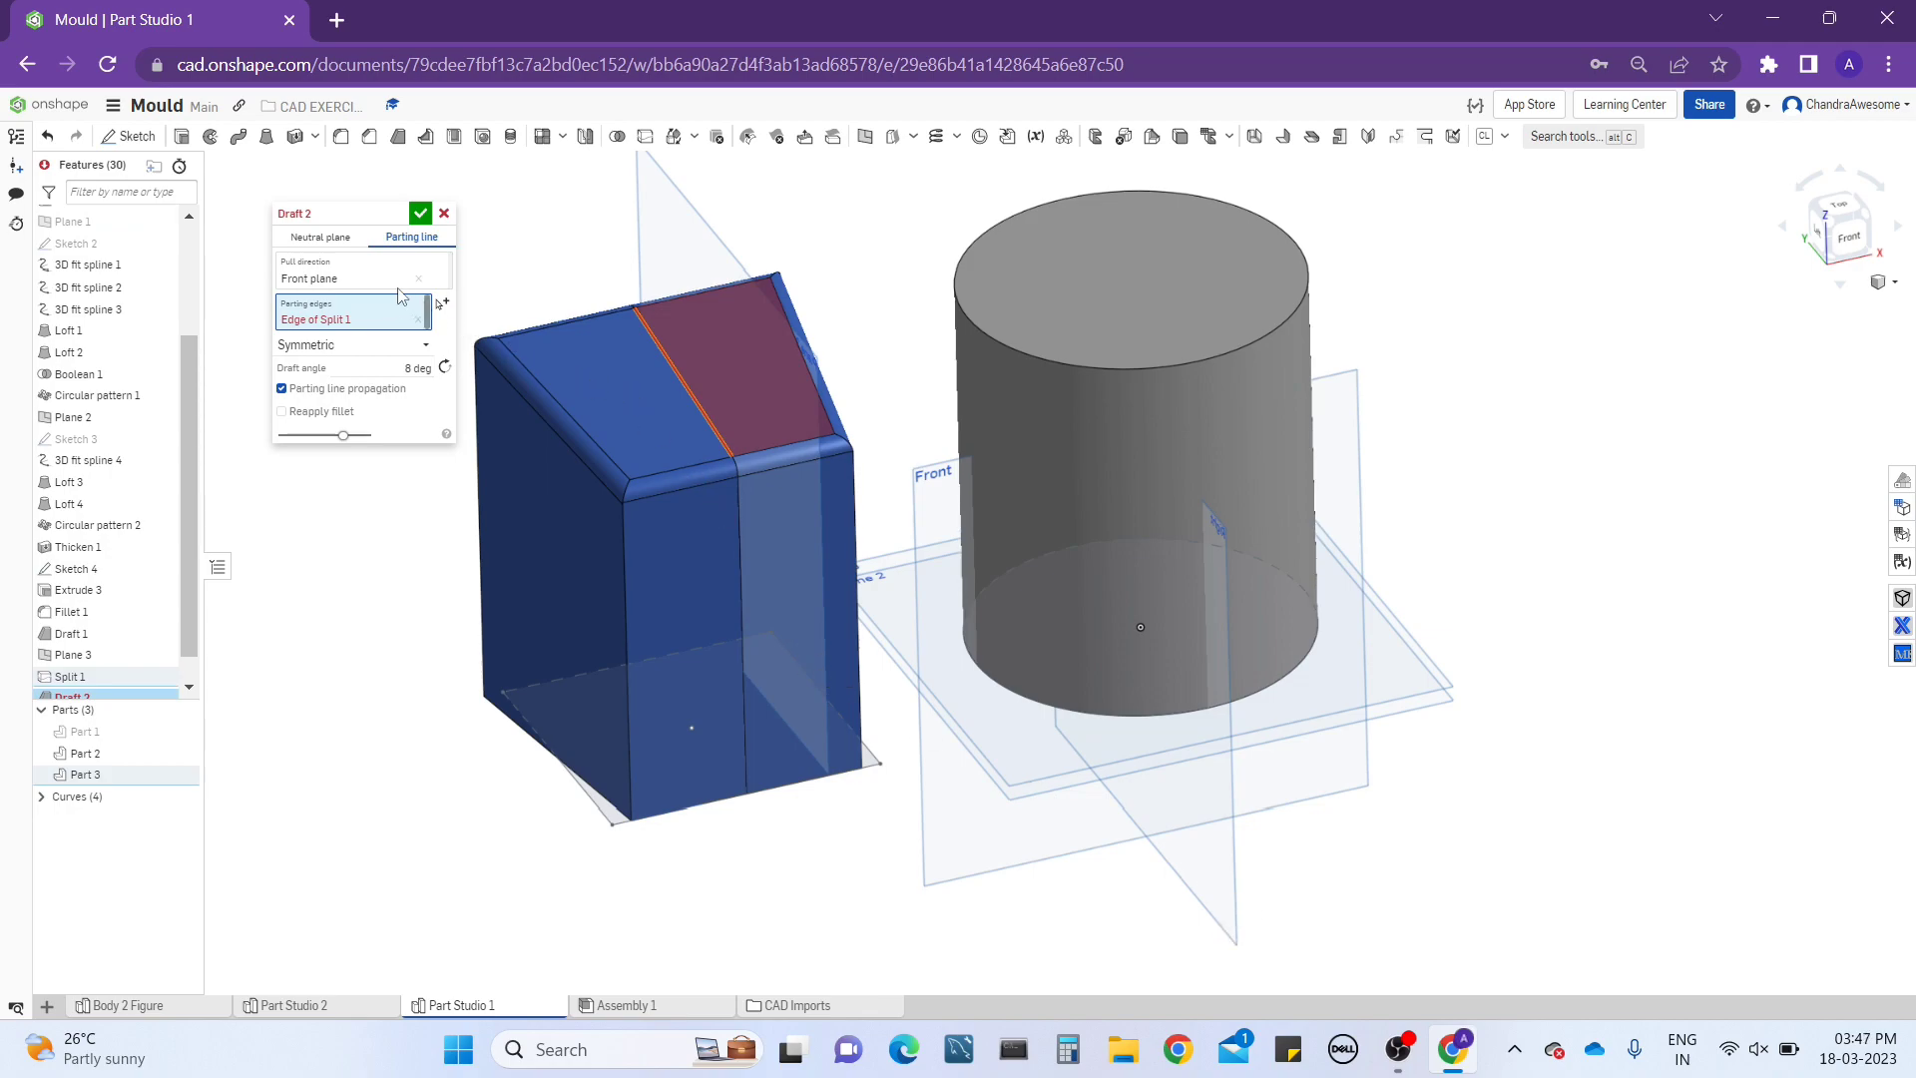
Replace the draft's pull direction with the Right plane and examine the drafted block faces.
{"action": "left_click", "coordinate": [404, 282]}
{"action": "right_click_drag", "start_coordinate": [876, 556], "coordinate": [834, 537]}
{"action": "left_click", "coordinate": [418, 278]}
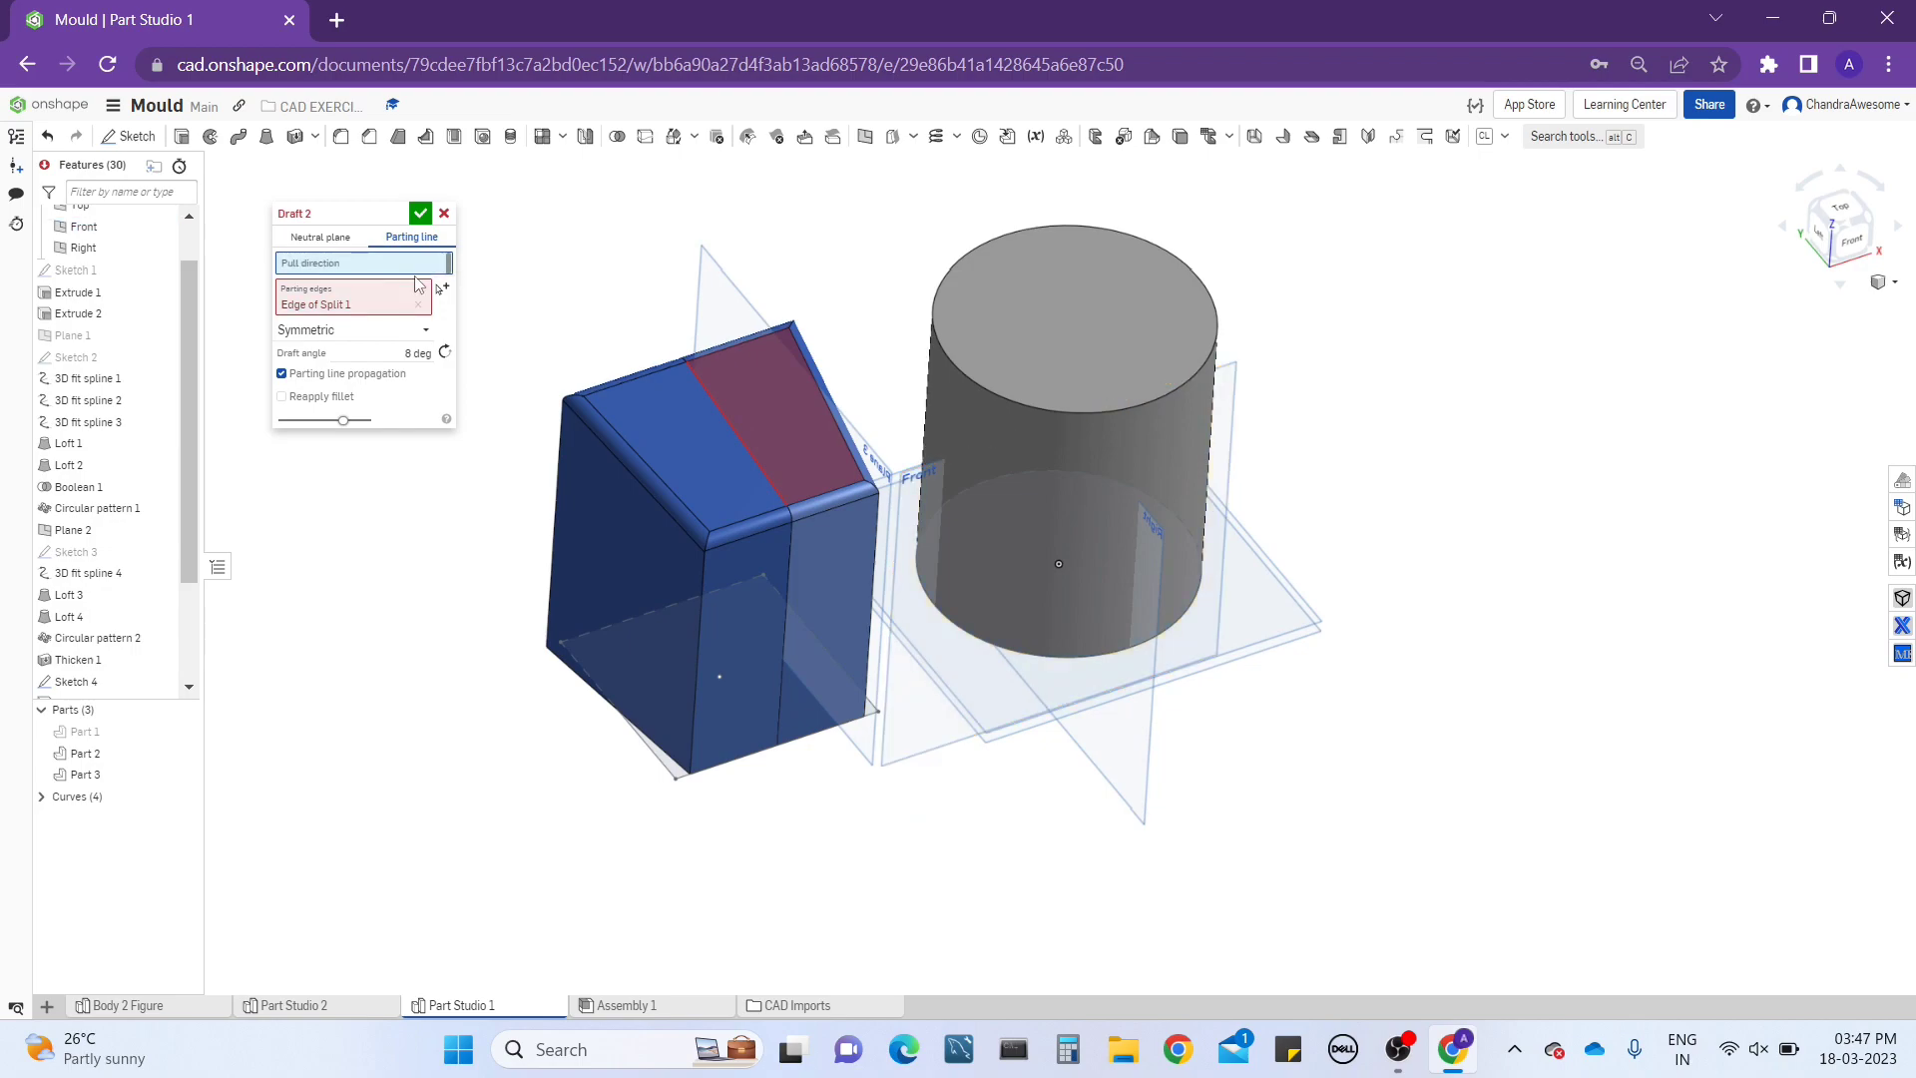
{"action": "left_click", "coordinate": [1154, 806]}
{"action": "scroll", "coordinate": [703, 436], "scroll_direction": "up", "scroll_amount": 2}
{"action": "scroll", "coordinate": [703, 435], "scroll_direction": "up", "scroll_amount": 2}
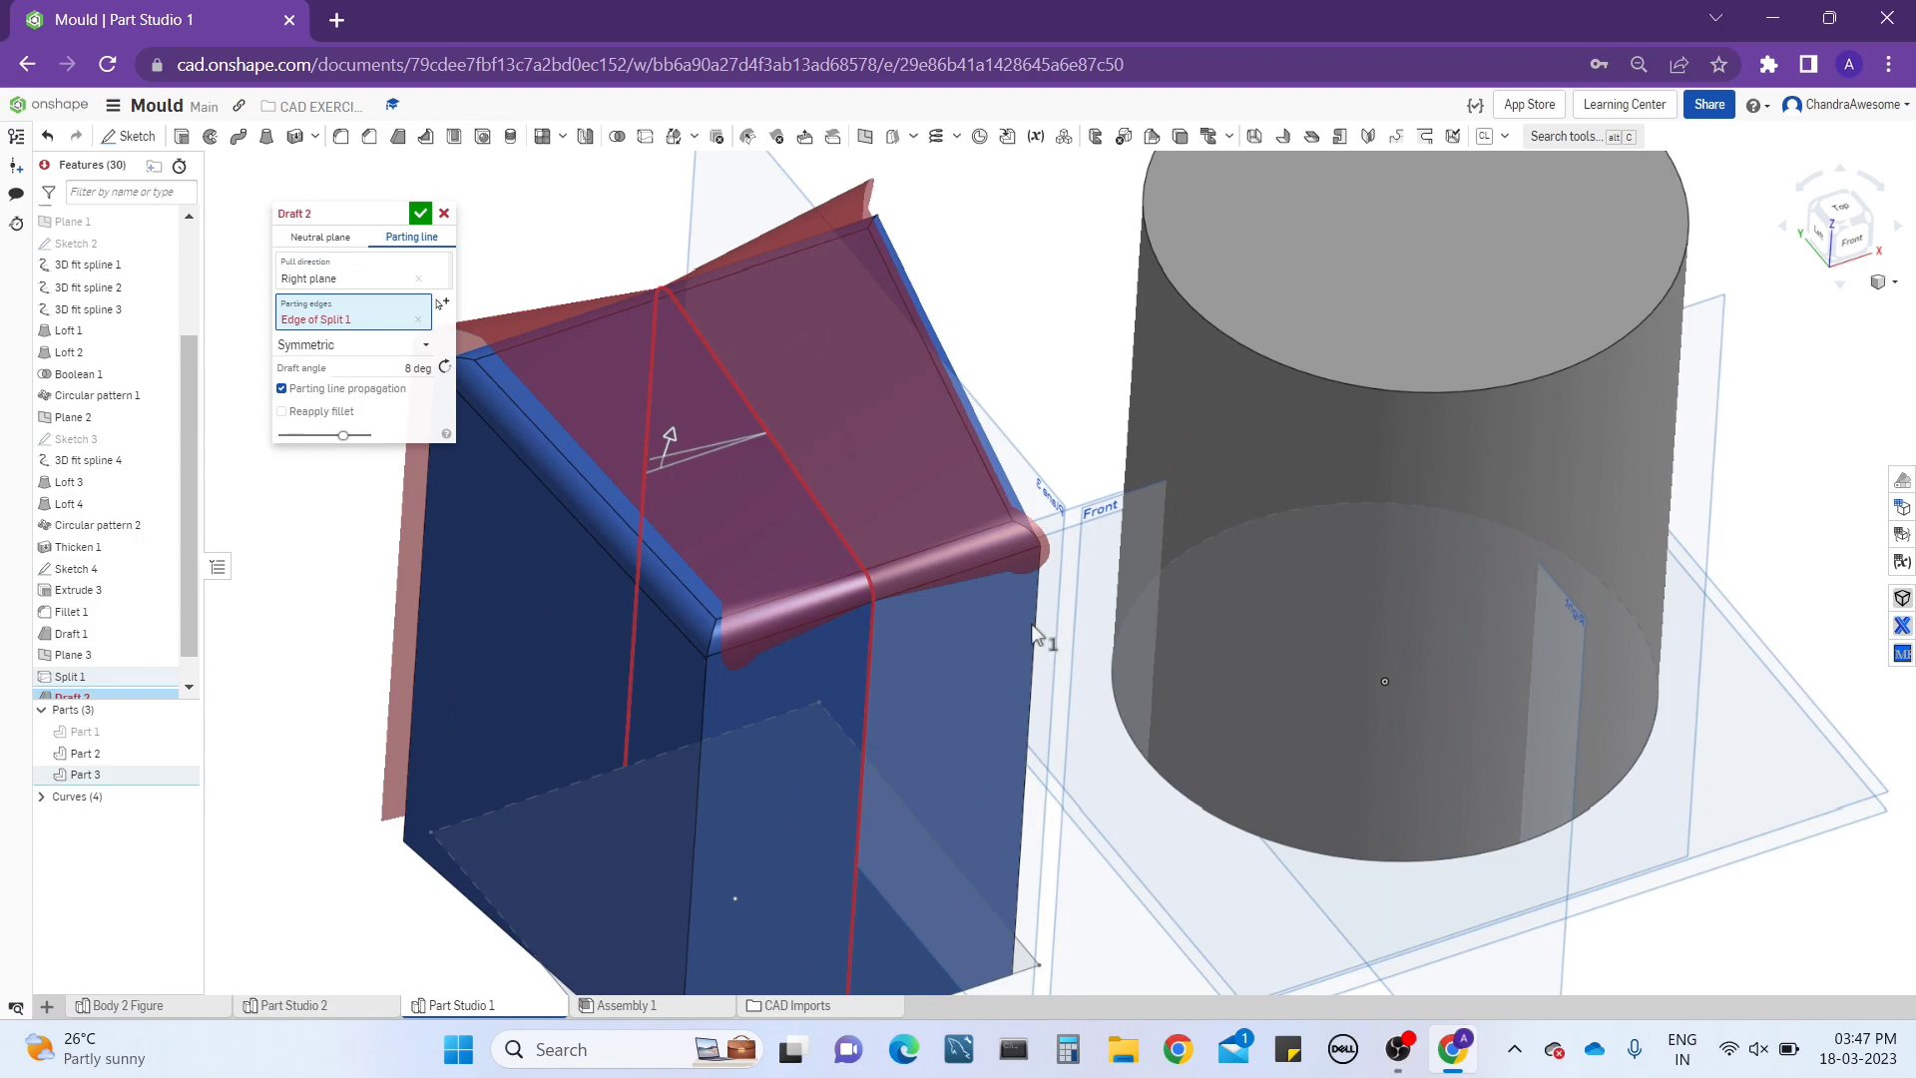
{"action": "right_click_drag", "start_coordinate": [702, 435], "coordinate": [1023, 604]}
{"action": "right_click_drag", "start_coordinate": [765, 519], "coordinate": [663, 537]}
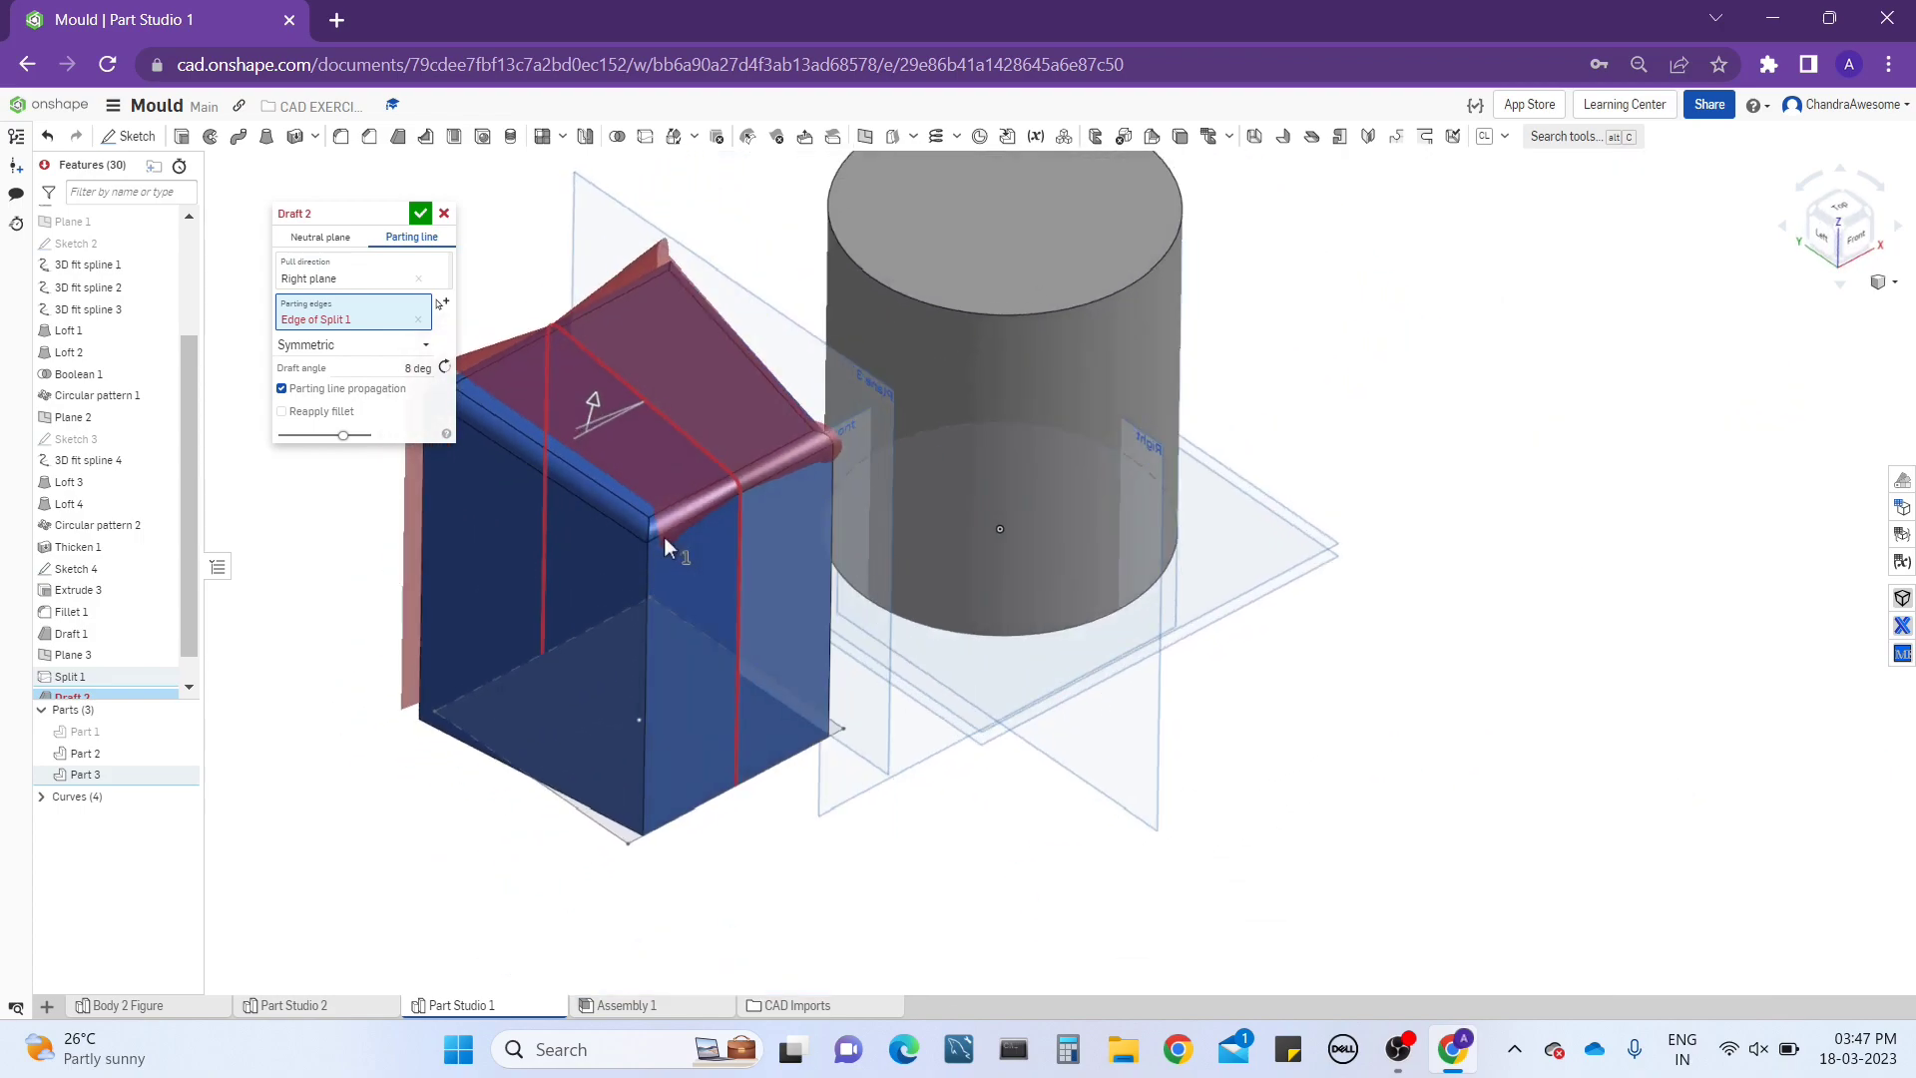
{"action": "middle_click_drag", "start_coordinate": [518, 516], "coordinate": [692, 511]}
Lower the draft angle in whole-degree steps and accept the parting line draft.
{"action": "left_click", "coordinate": [379, 369]}
{"action": "key", "text": "Down"}
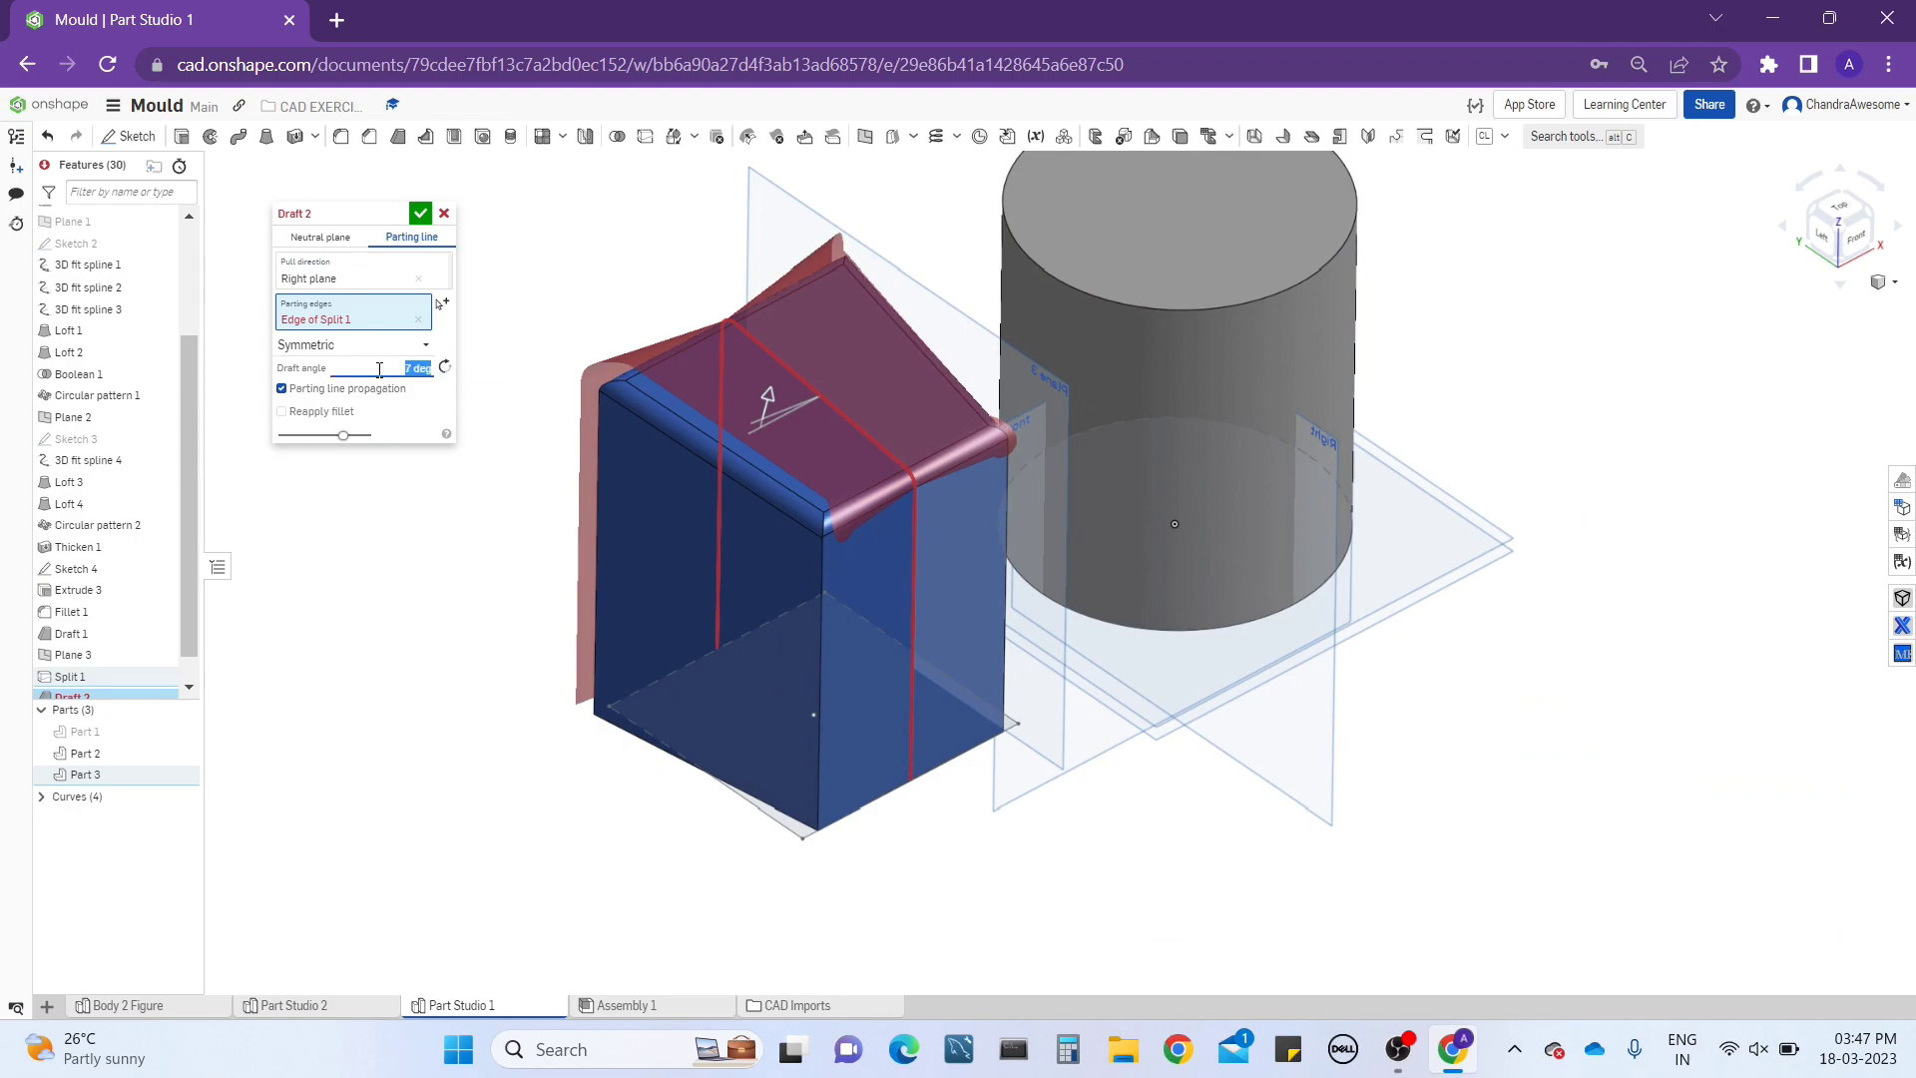
{"action": "key", "text": "Down"}
{"action": "key", "text": "Down"}
{"action": "key", "text": "Down"}
{"action": "key", "text": "Down"}
{"action": "key", "text": "Down"}
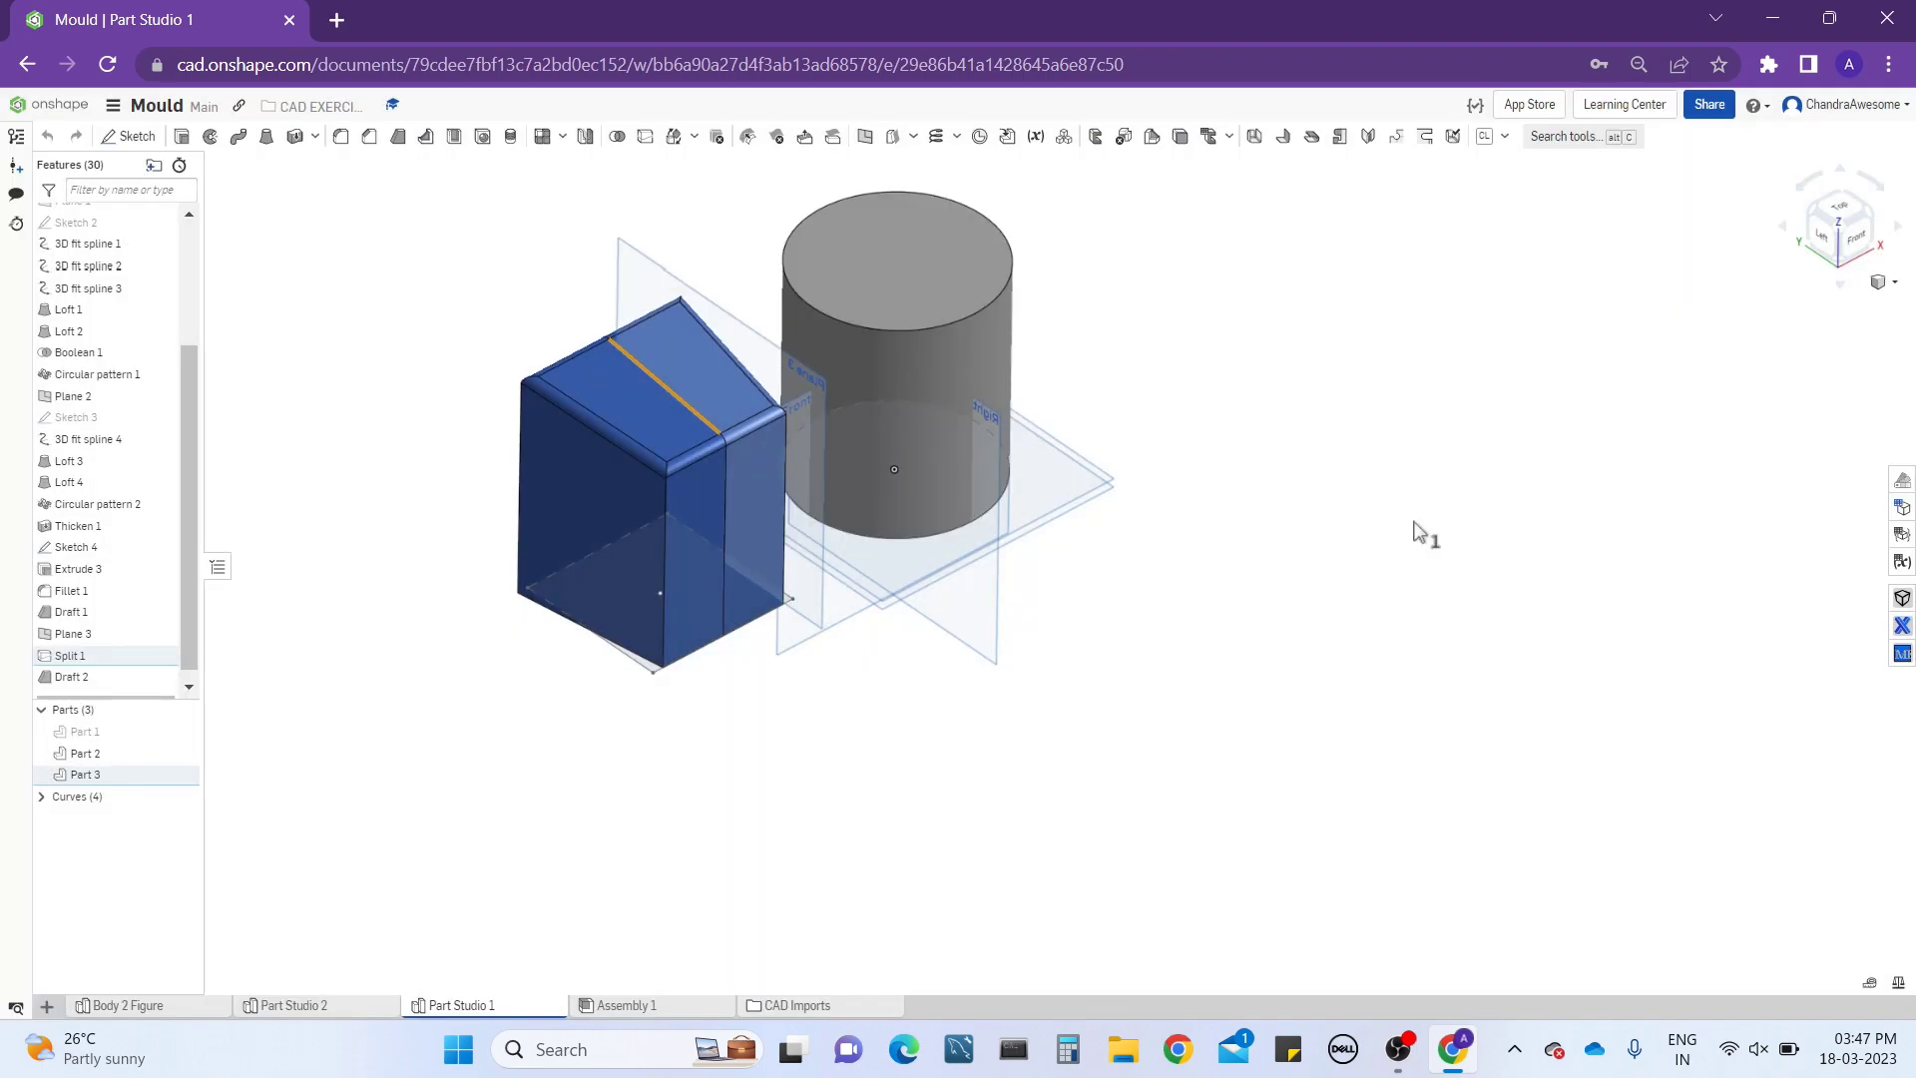
Edit the earlier neutral plane draft, Draft 1, to turn off tangent propagation.
{"action": "scroll", "coordinate": [760, 471], "scroll_direction": "up", "scroll_amount": 3}
{"action": "mouse_move", "coordinate": [774, 470]}
{"action": "right_mouse_down"}
{"action": "mouse_move", "coordinate": [769, 589]}
{"action": "mouse_move", "coordinate": [754, 457]}
{"action": "mouse_move", "coordinate": [786, 453]}
{"action": "right_mouse_up"}
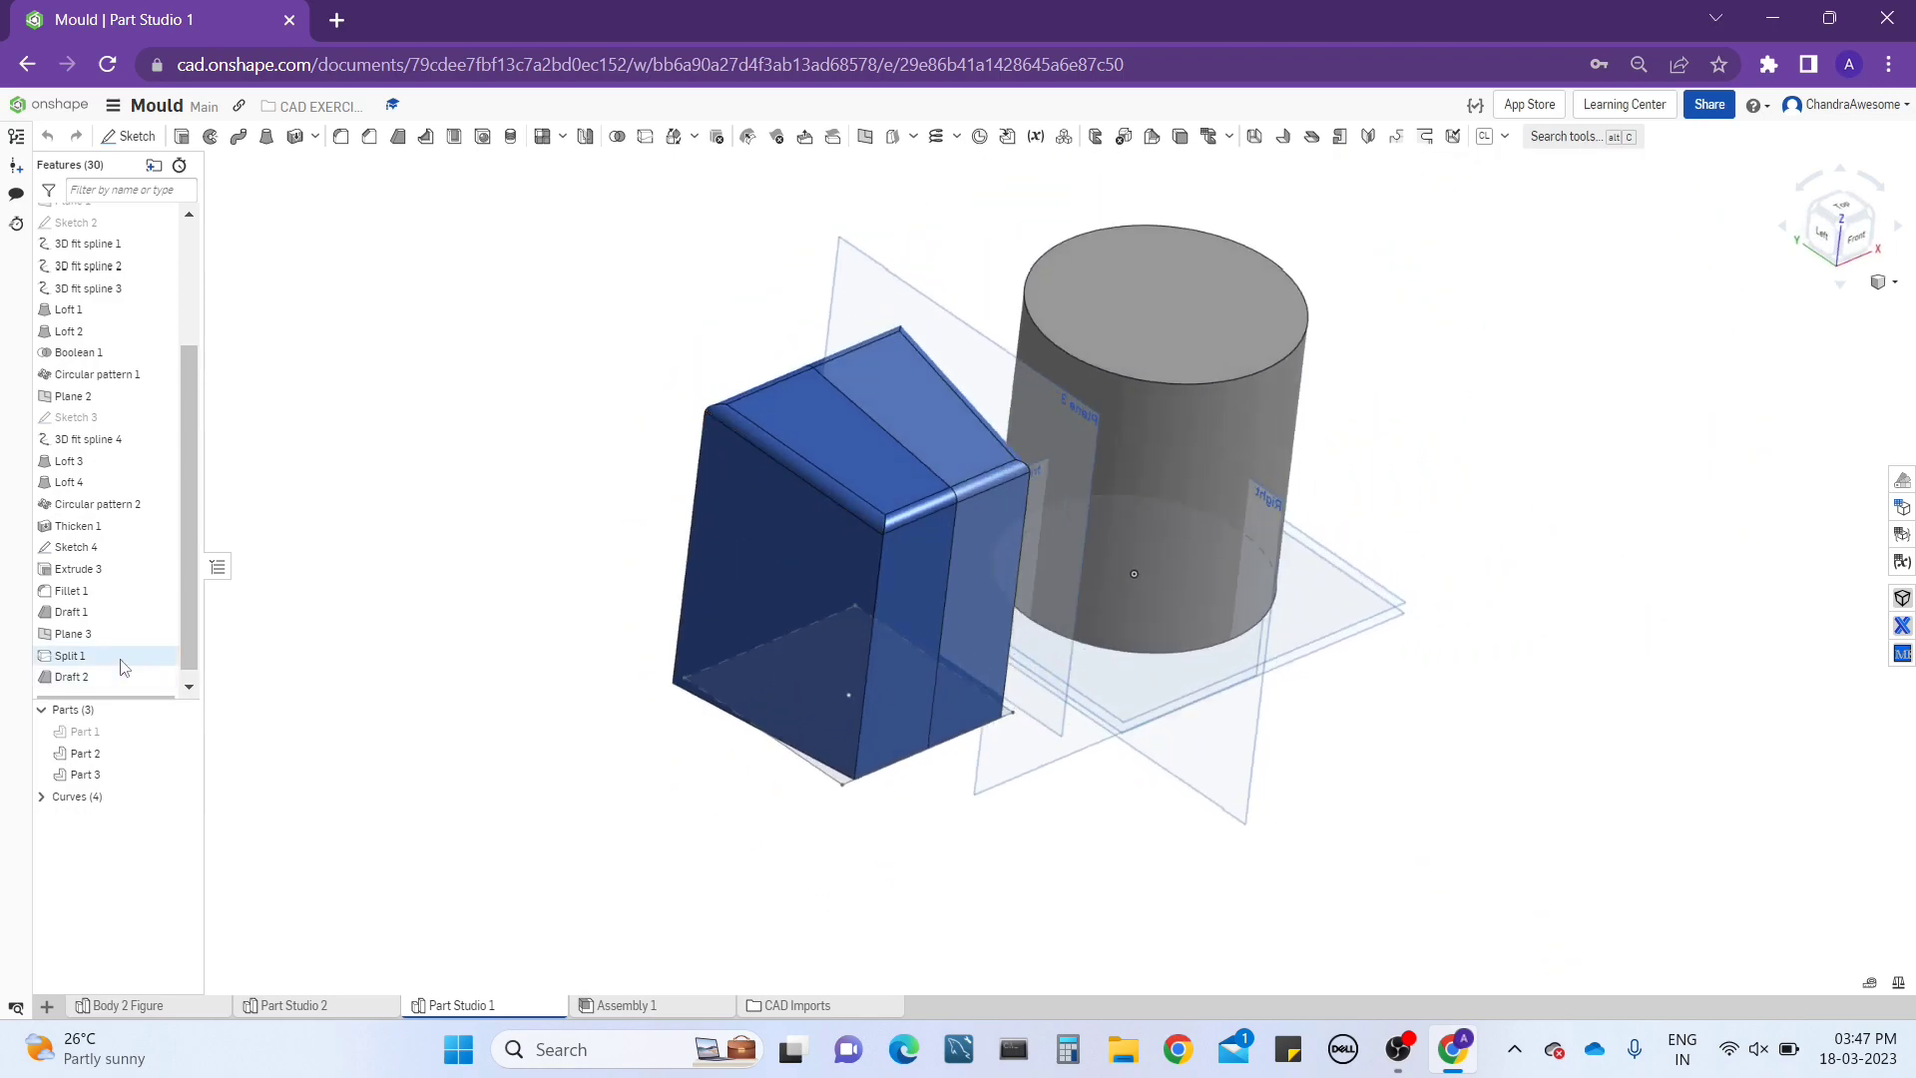
{"action": "right_click", "coordinate": [123, 616]}
{"action": "left_click", "coordinate": [194, 640]}
{"action": "left_click", "coordinate": [368, 544]}
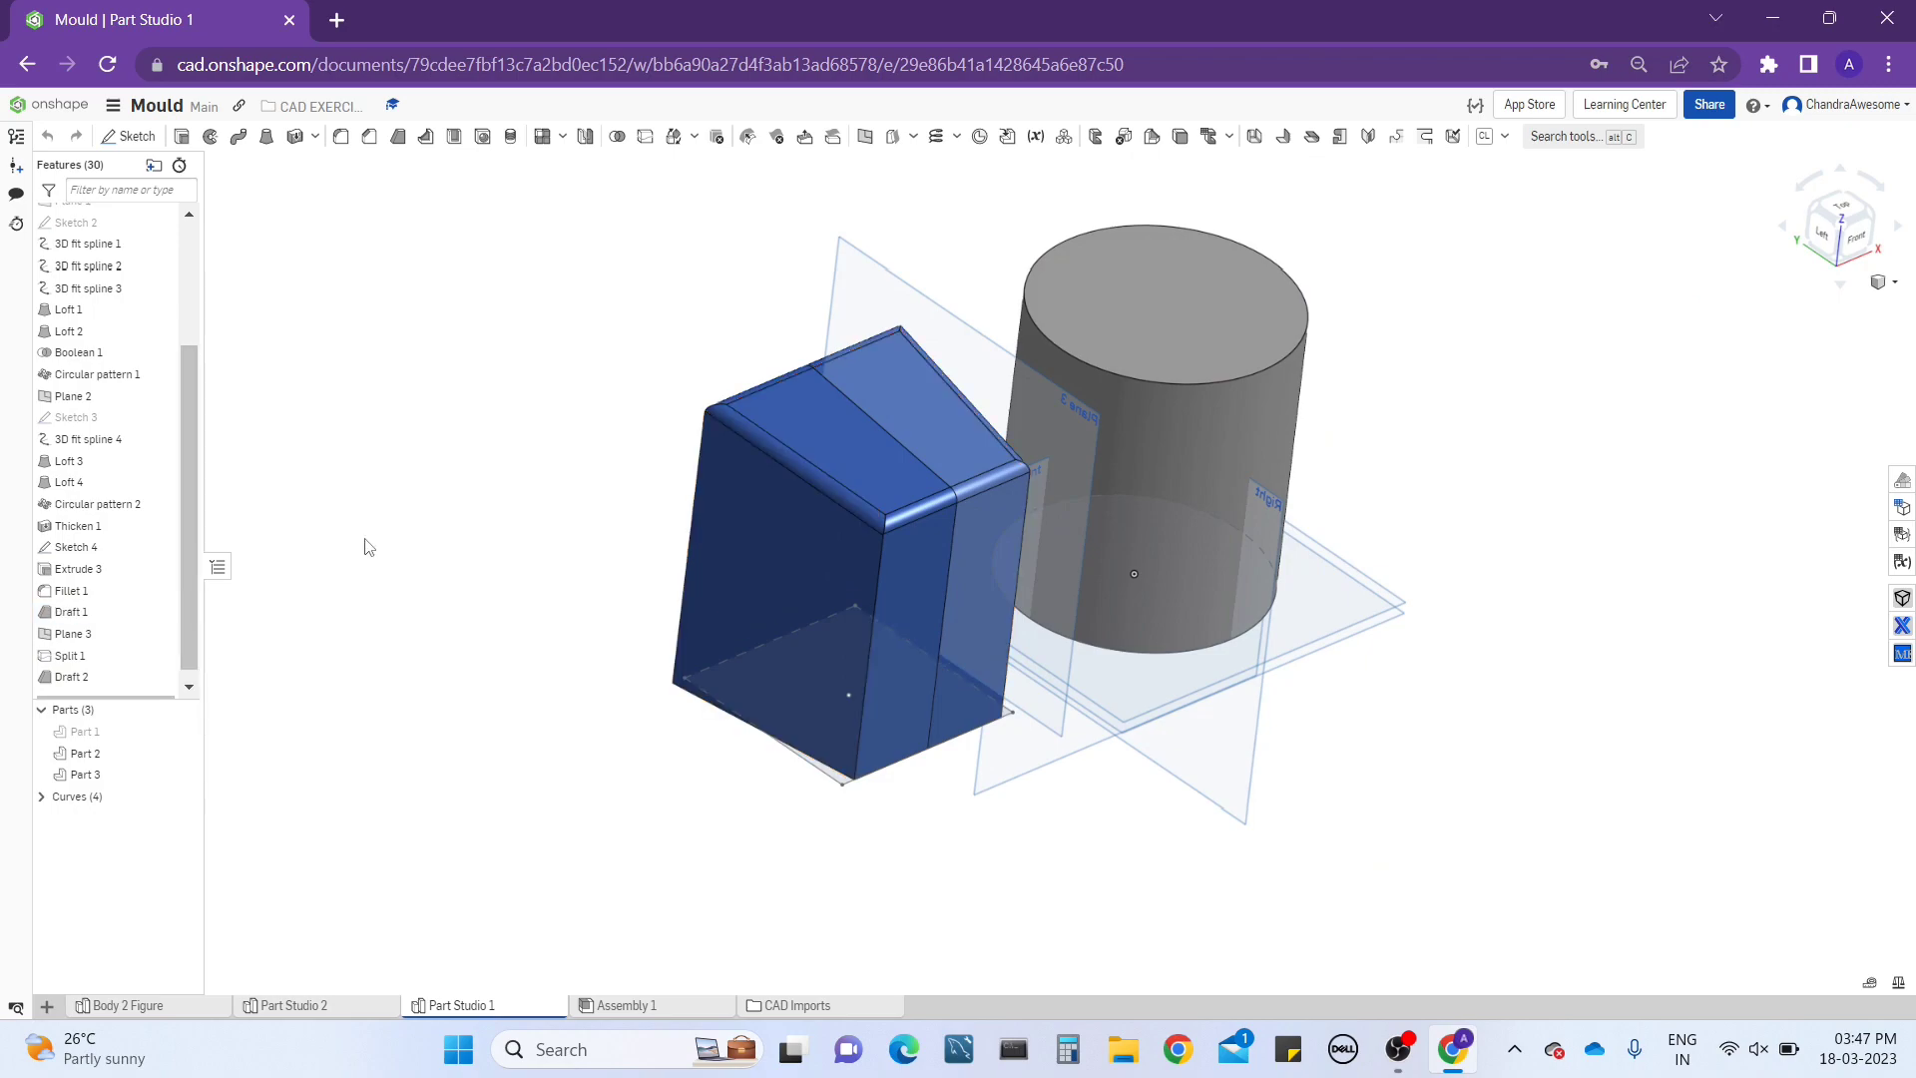
{"action": "right_click", "coordinate": [120, 613]}
{"action": "left_click", "coordinate": [189, 641]}
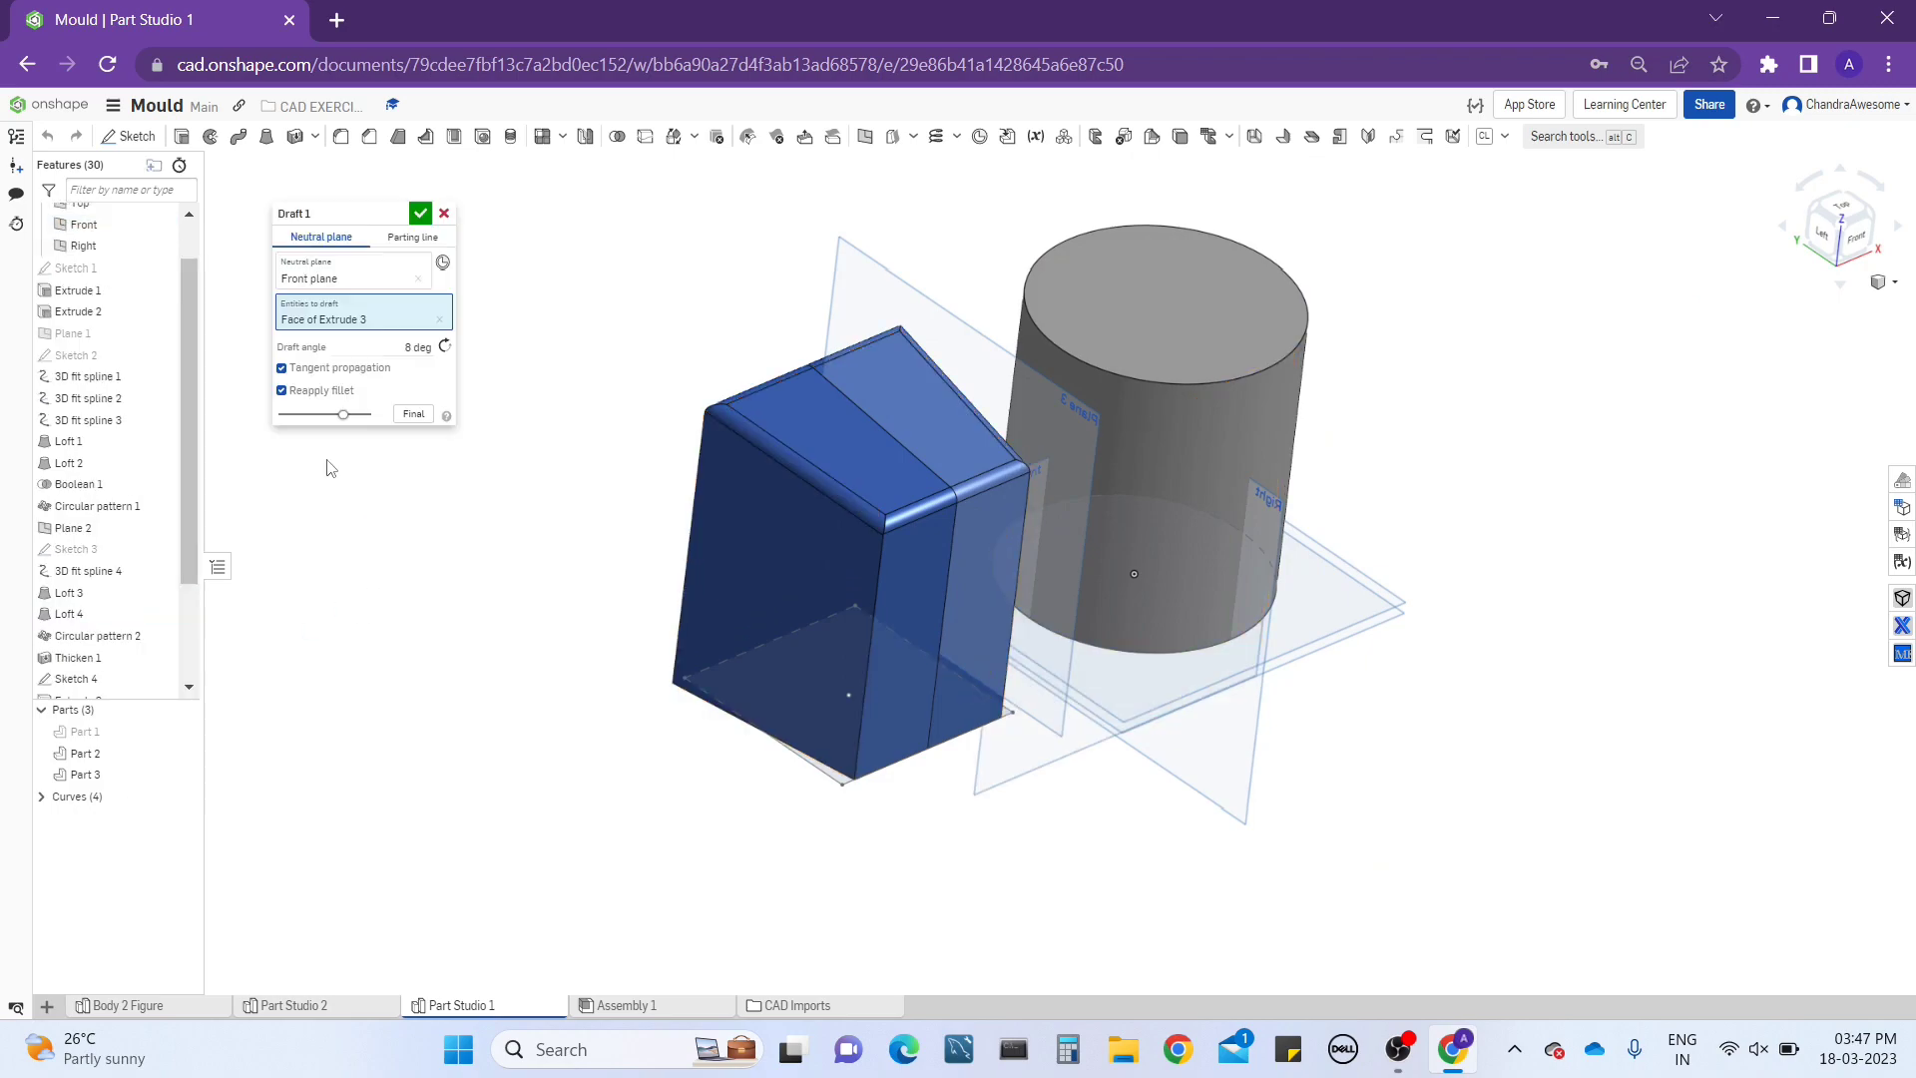
{"action": "left_click", "coordinate": [281, 368]}
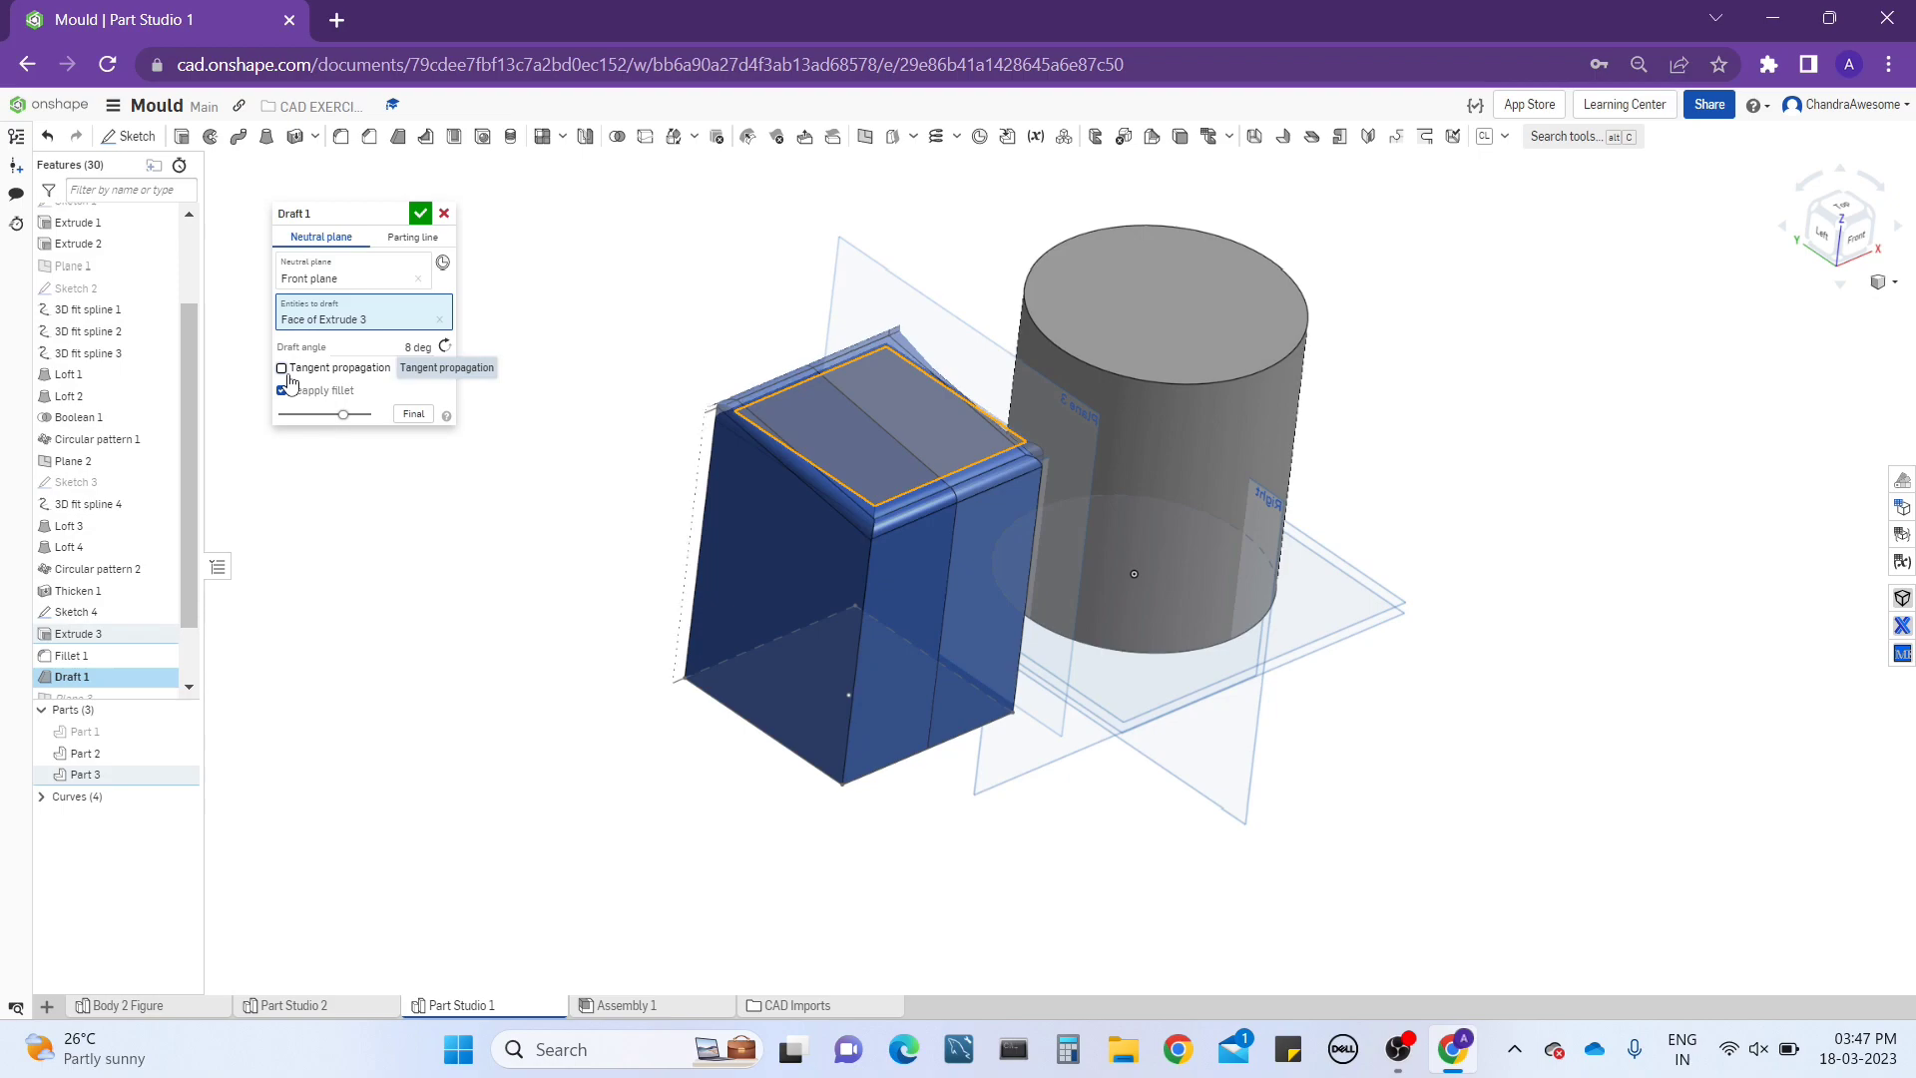
{"action": "left_click", "coordinate": [419, 215]}
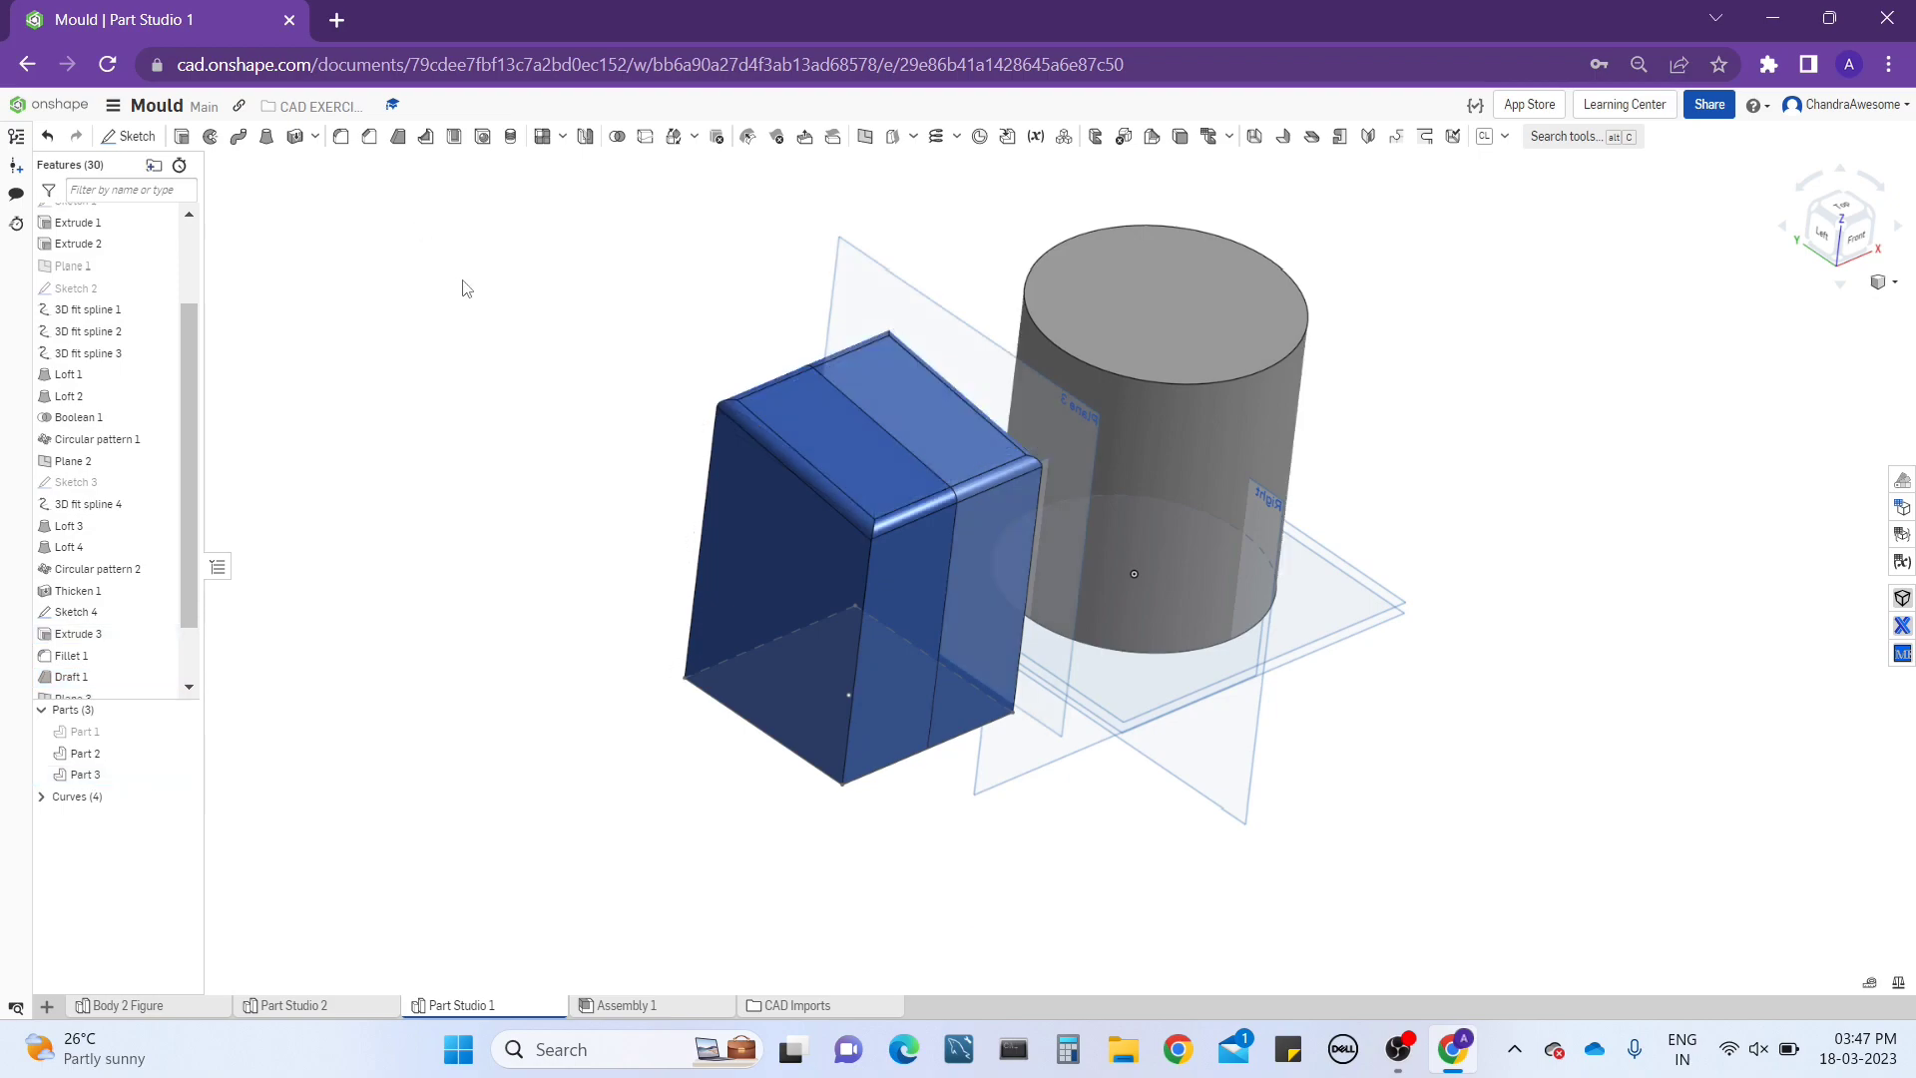
Start a new parting line Draft with the Right plane as pull direction and the split edge across the block's top as parting edge.
{"action": "left_click", "coordinate": [397, 138]}
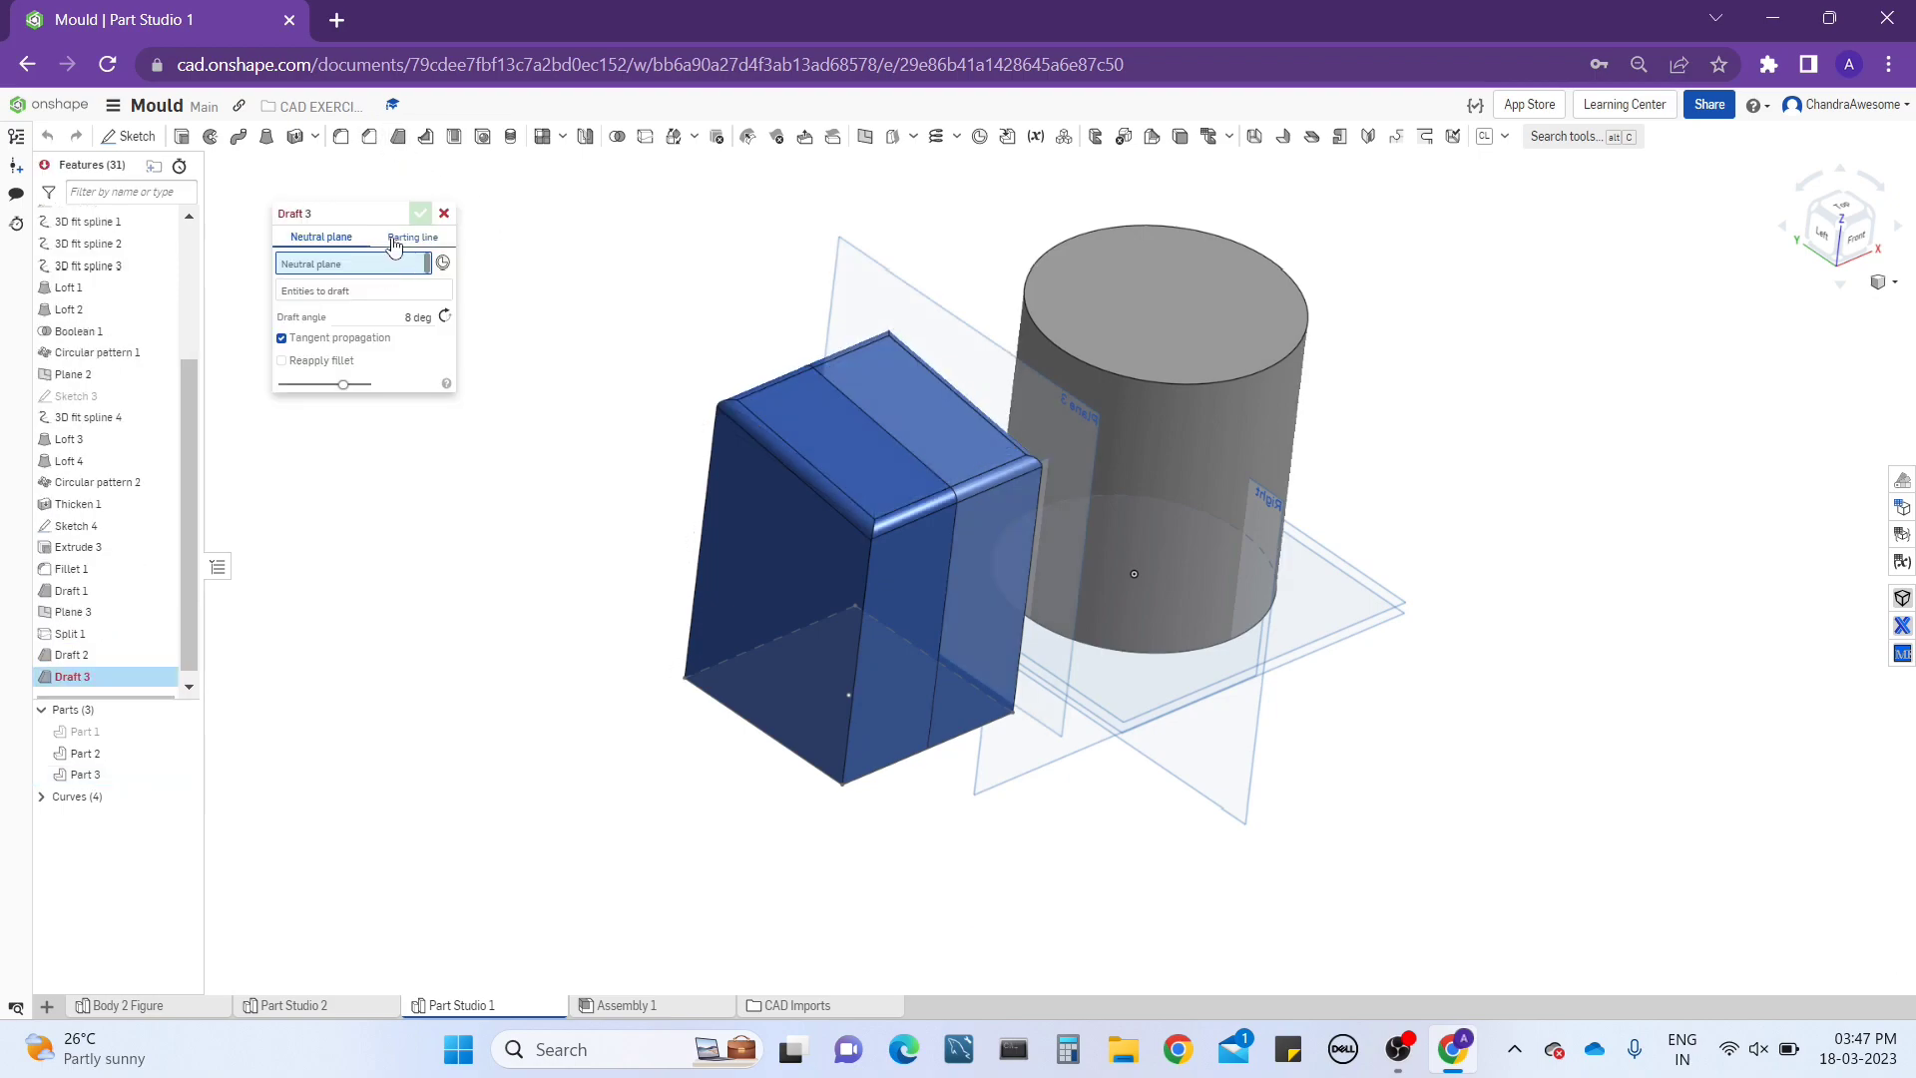
{"action": "left_click", "coordinate": [408, 237]}
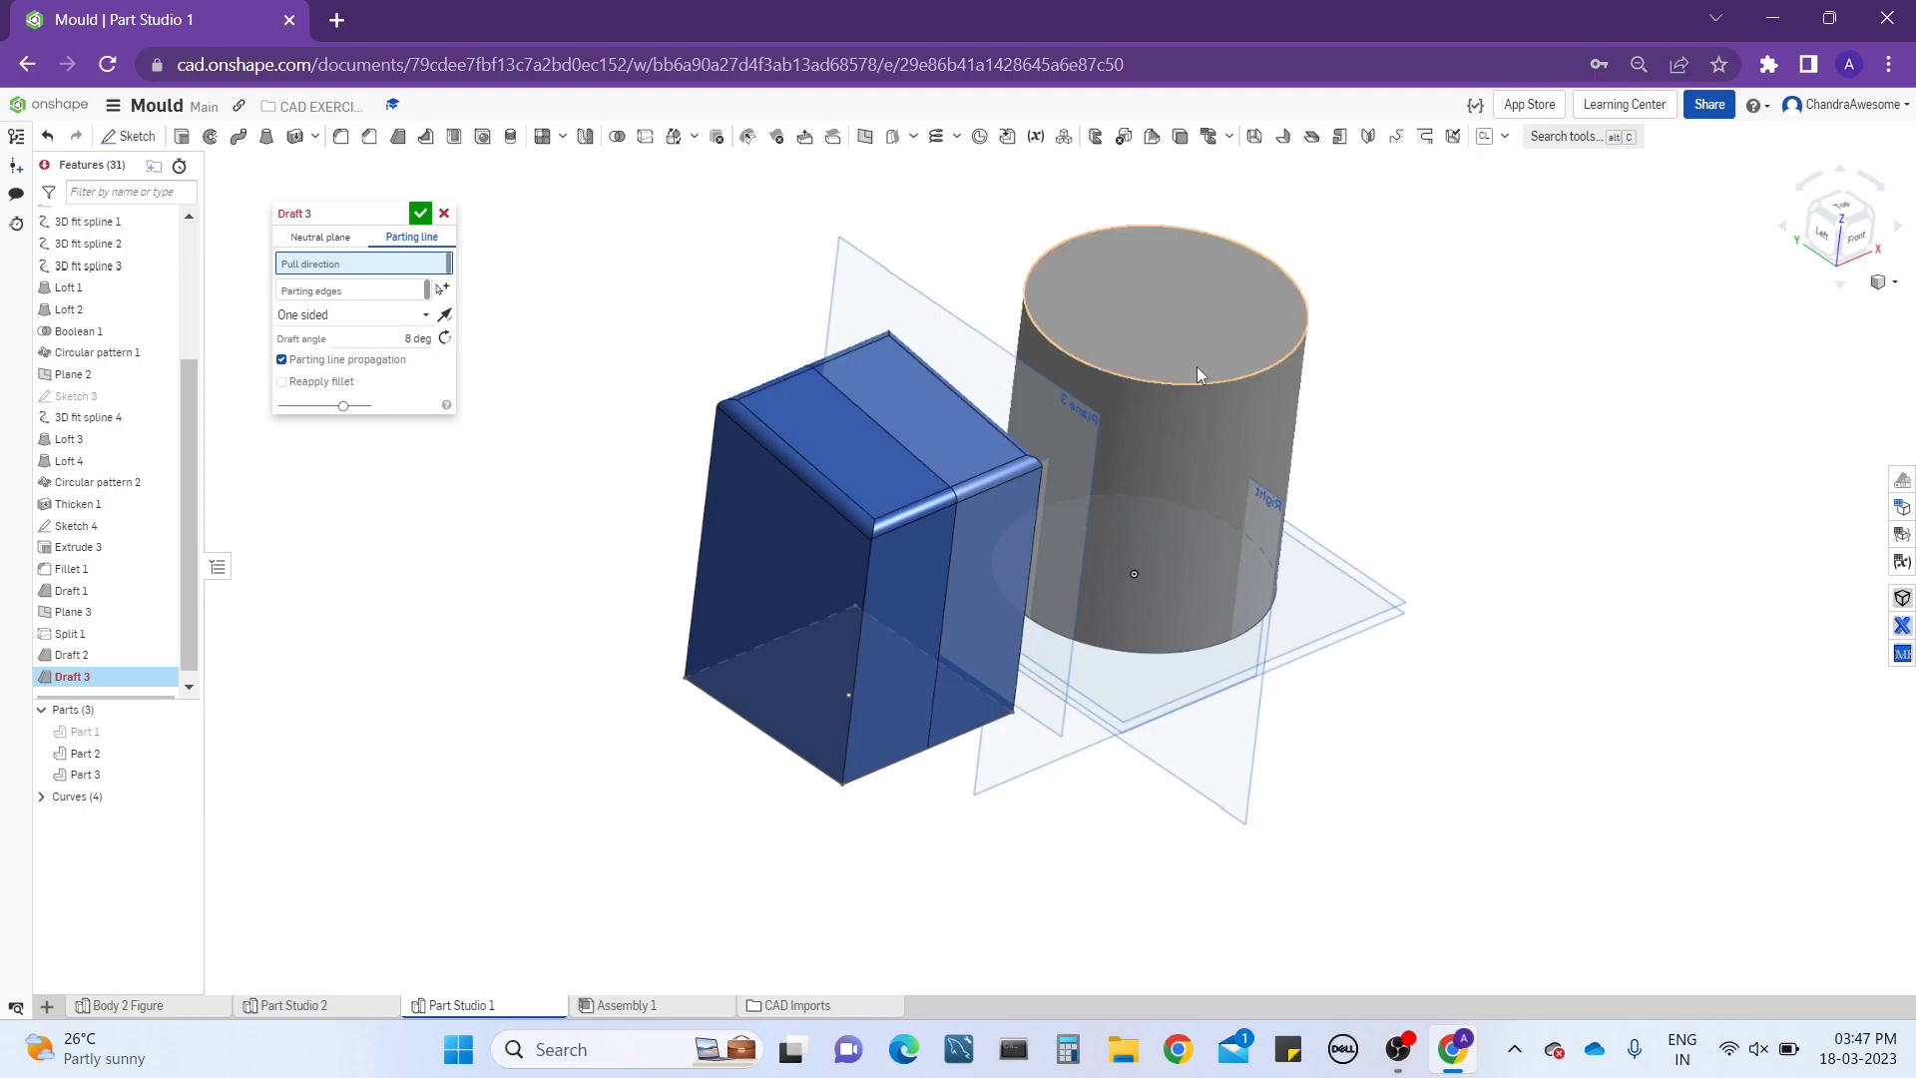
{"action": "left_click", "coordinate": [1211, 801]}
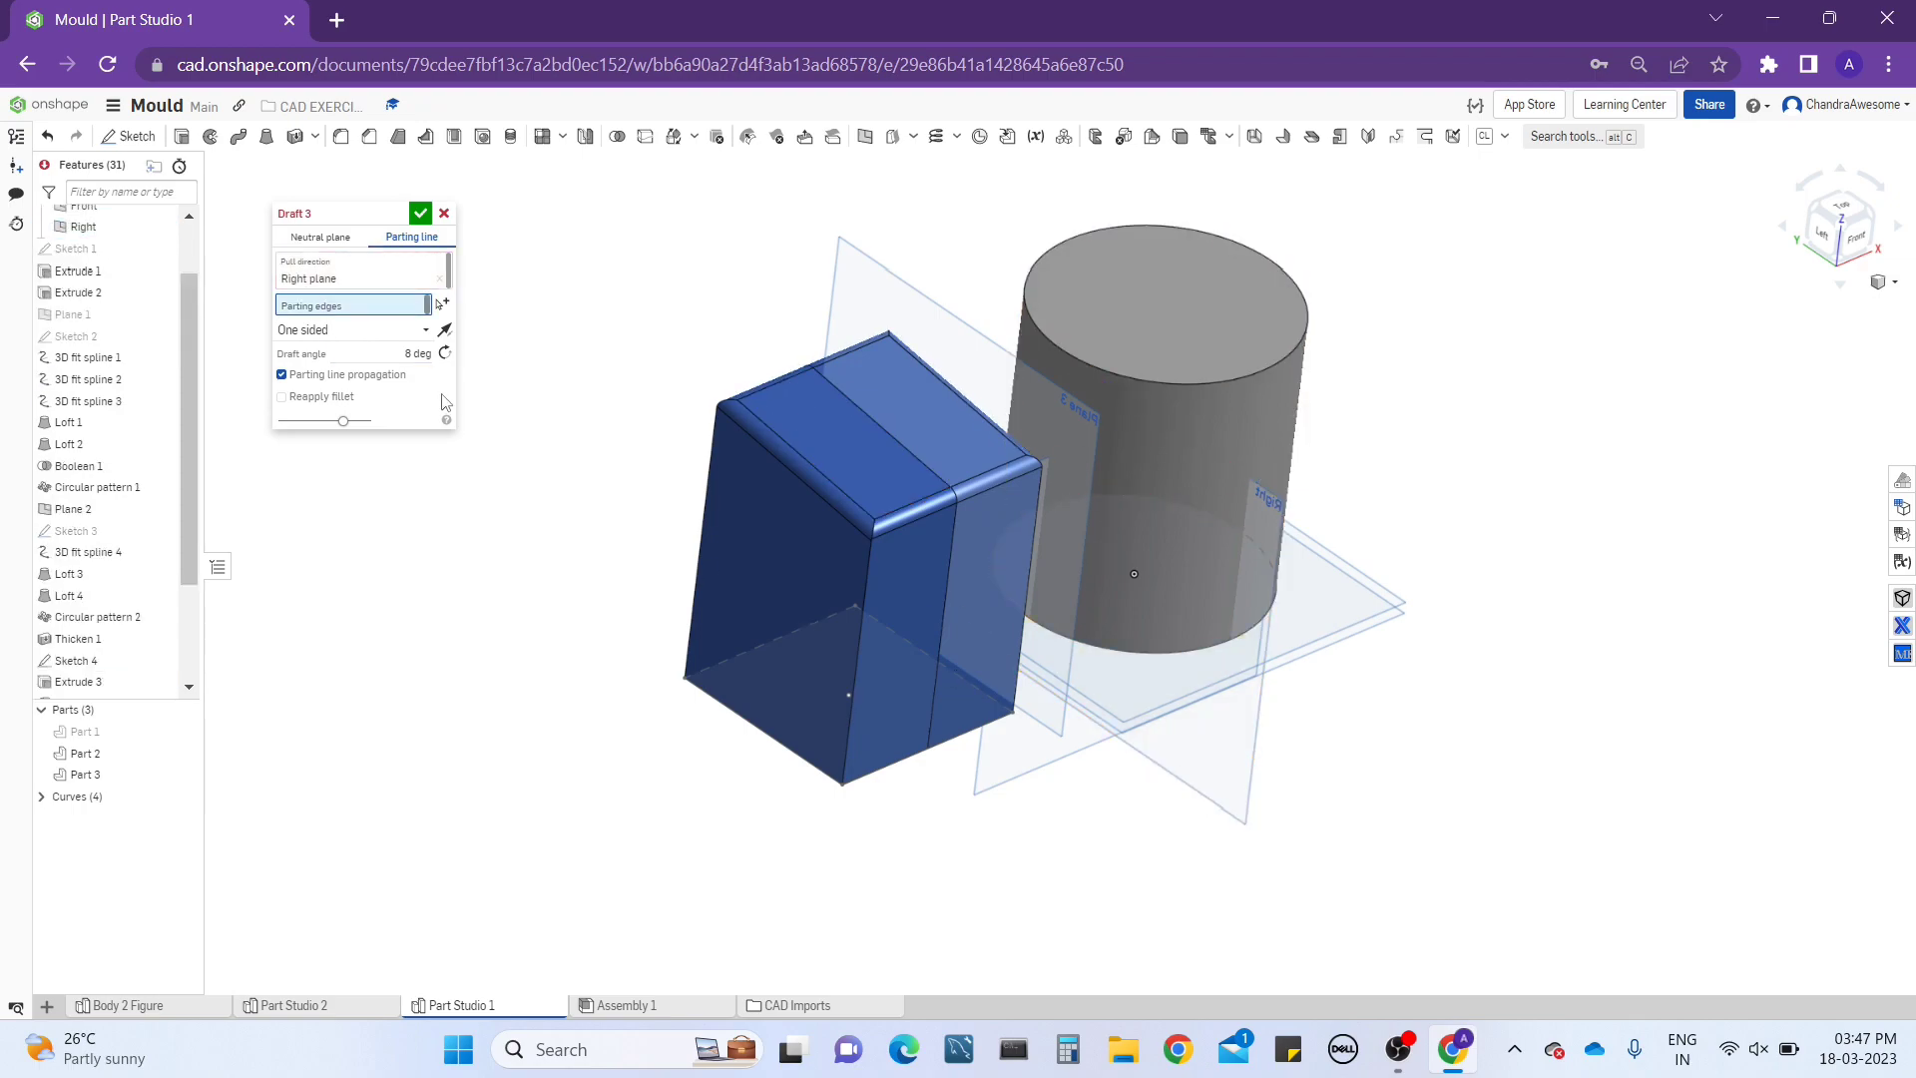
{"action": "left_click", "coordinate": [872, 417]}
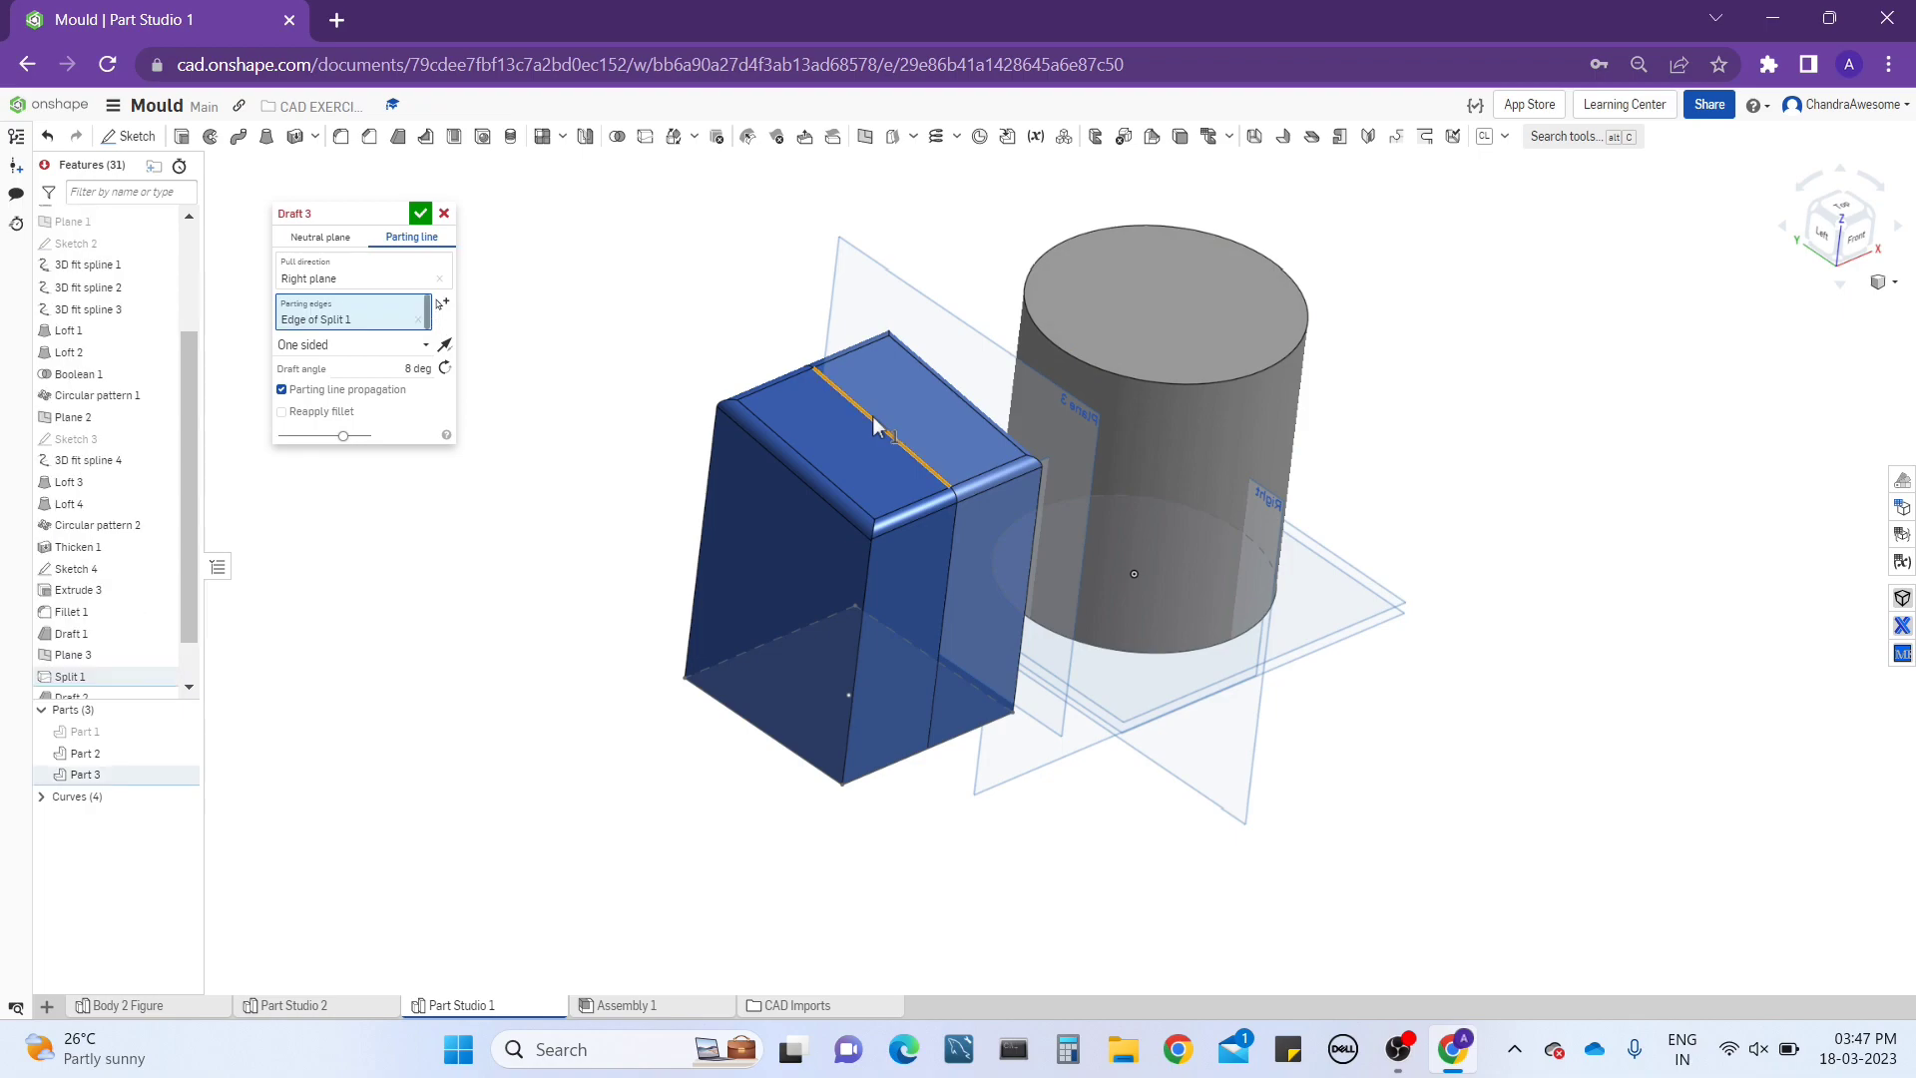
{"action": "right_click_drag", "start_coordinate": [873, 416], "coordinate": [499, 422]}
Turn off parting line propagation and enable fillet reapplication for the new draft.
{"action": "left_click", "coordinate": [281, 389]}
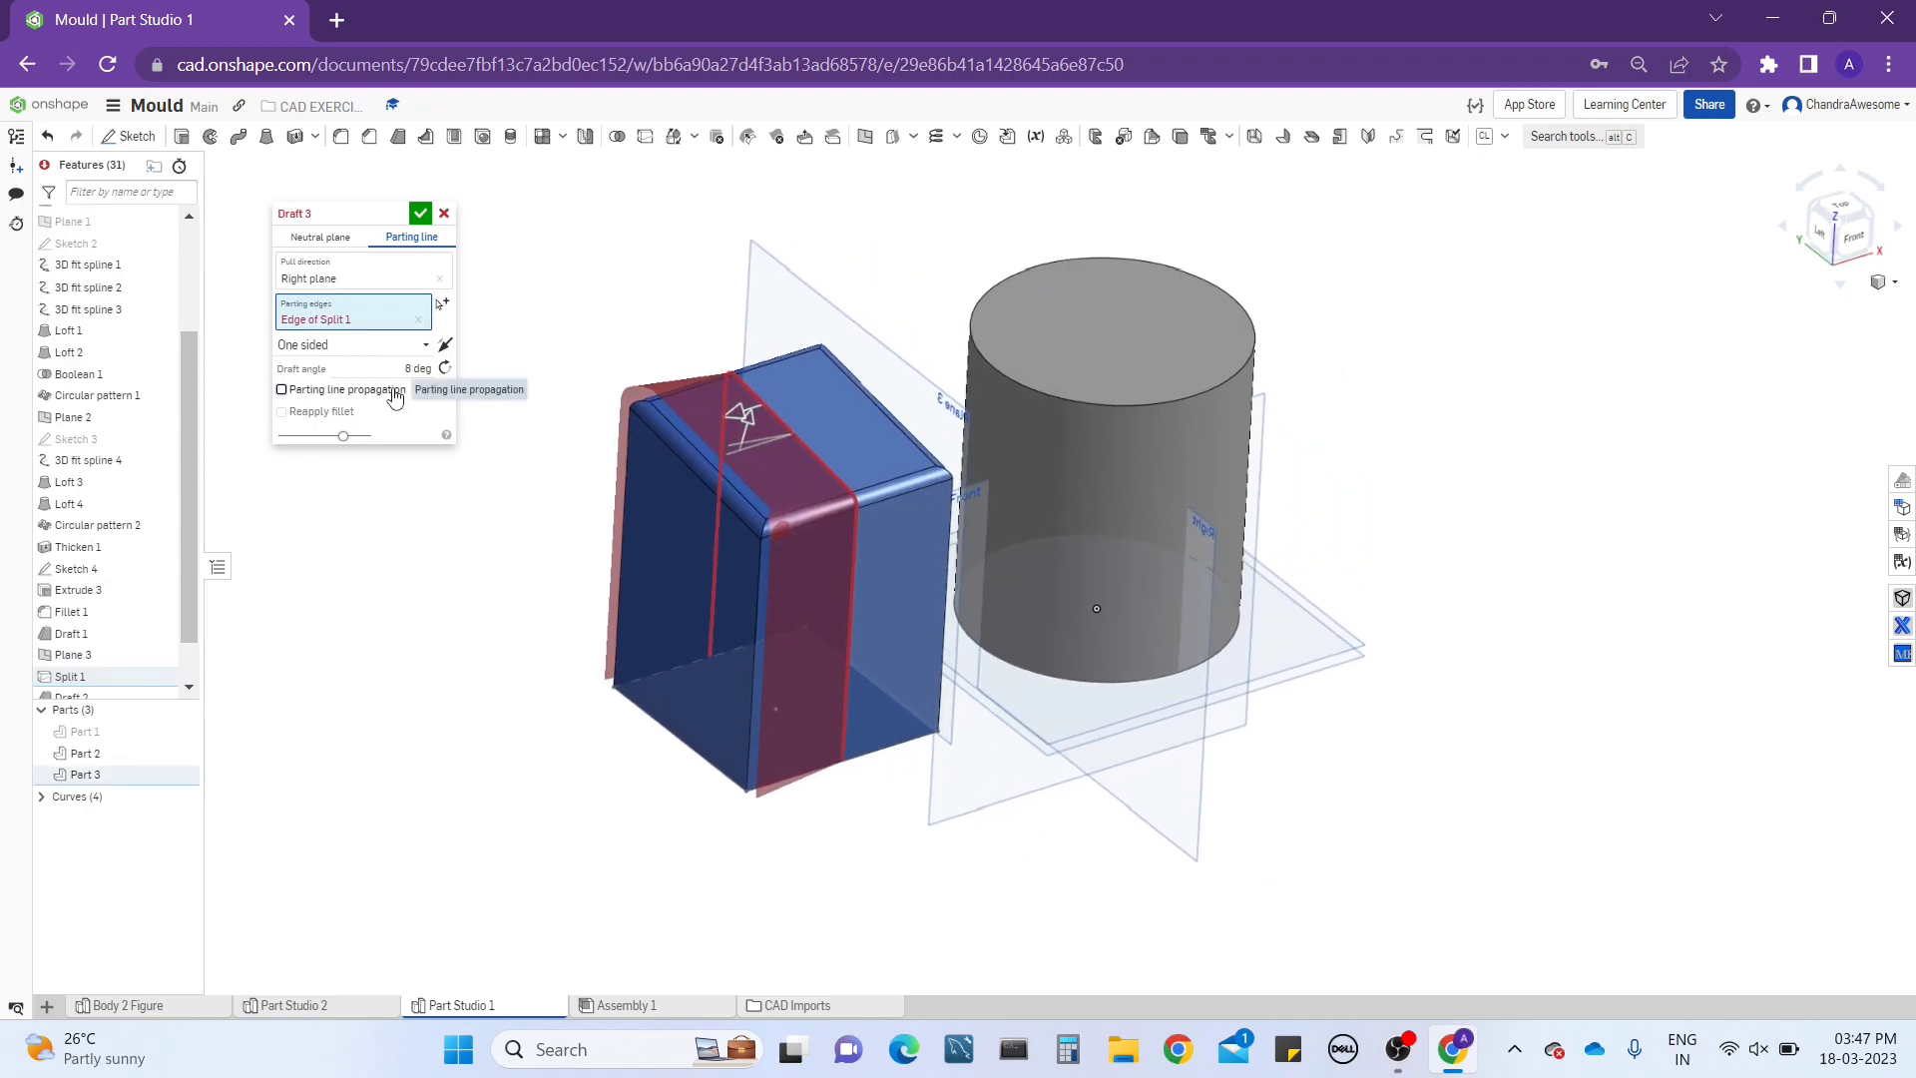
{"action": "scroll", "coordinate": [816, 511], "scroll_direction": "up", "scroll_amount": 5}
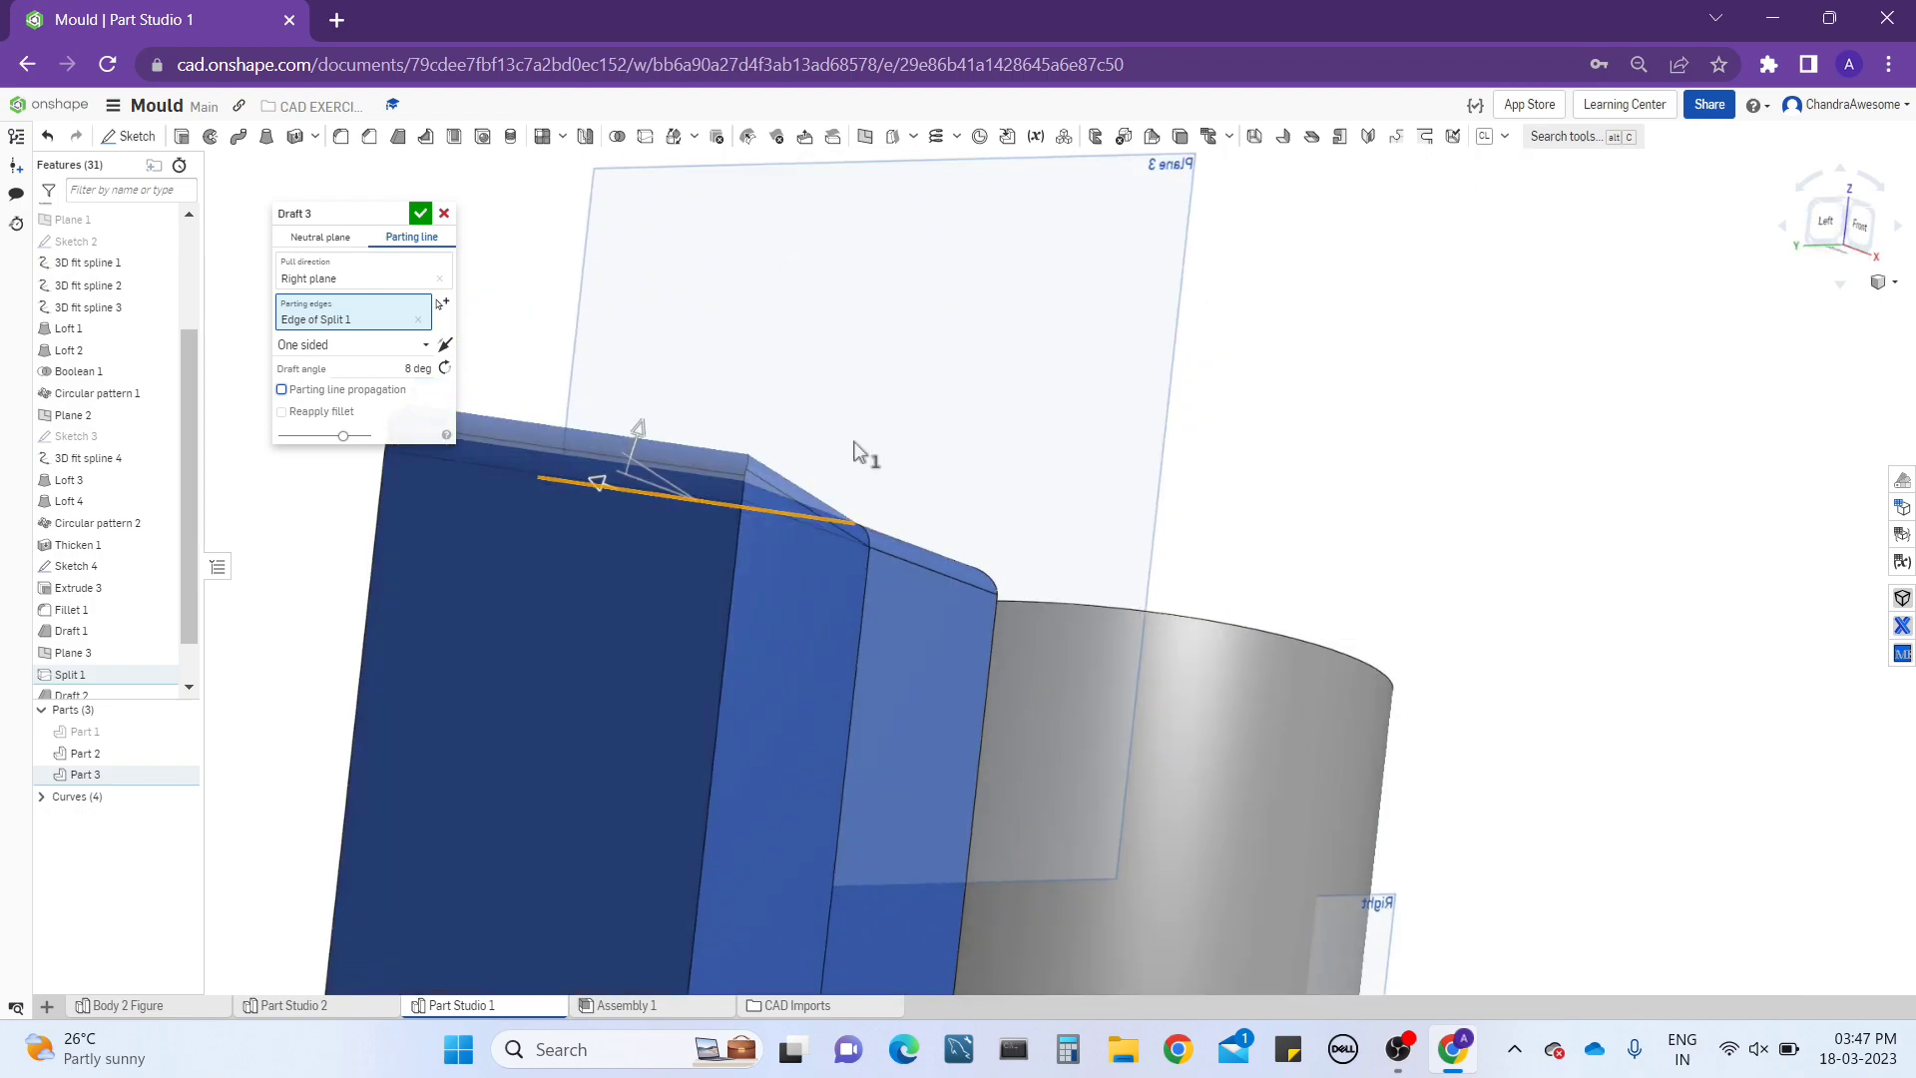
{"action": "scroll", "coordinate": [811, 481], "scroll_direction": "down", "scroll_amount": 2}
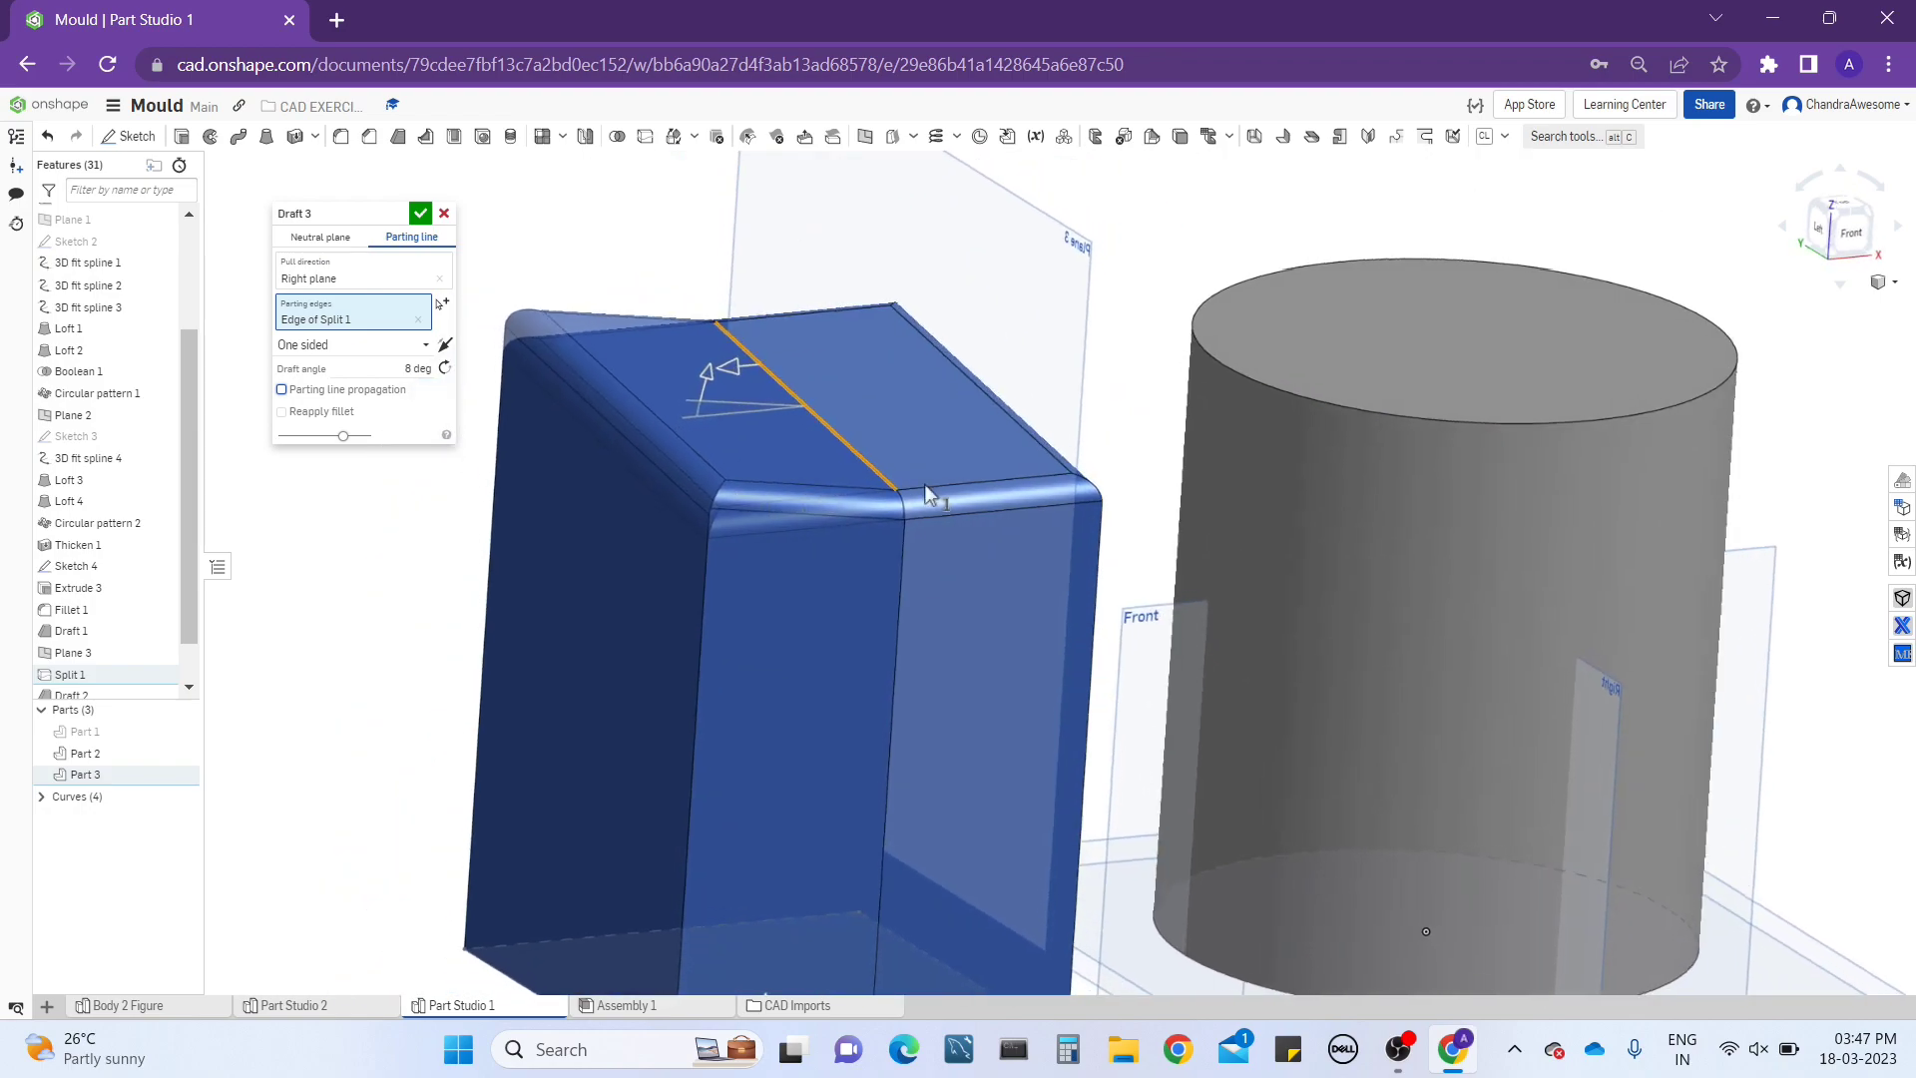
{"action": "scroll", "coordinate": [924, 483], "scroll_direction": "up", "scroll_amount": 3}
{"action": "right_click_drag", "start_coordinate": [949, 457], "coordinate": [939, 511]}
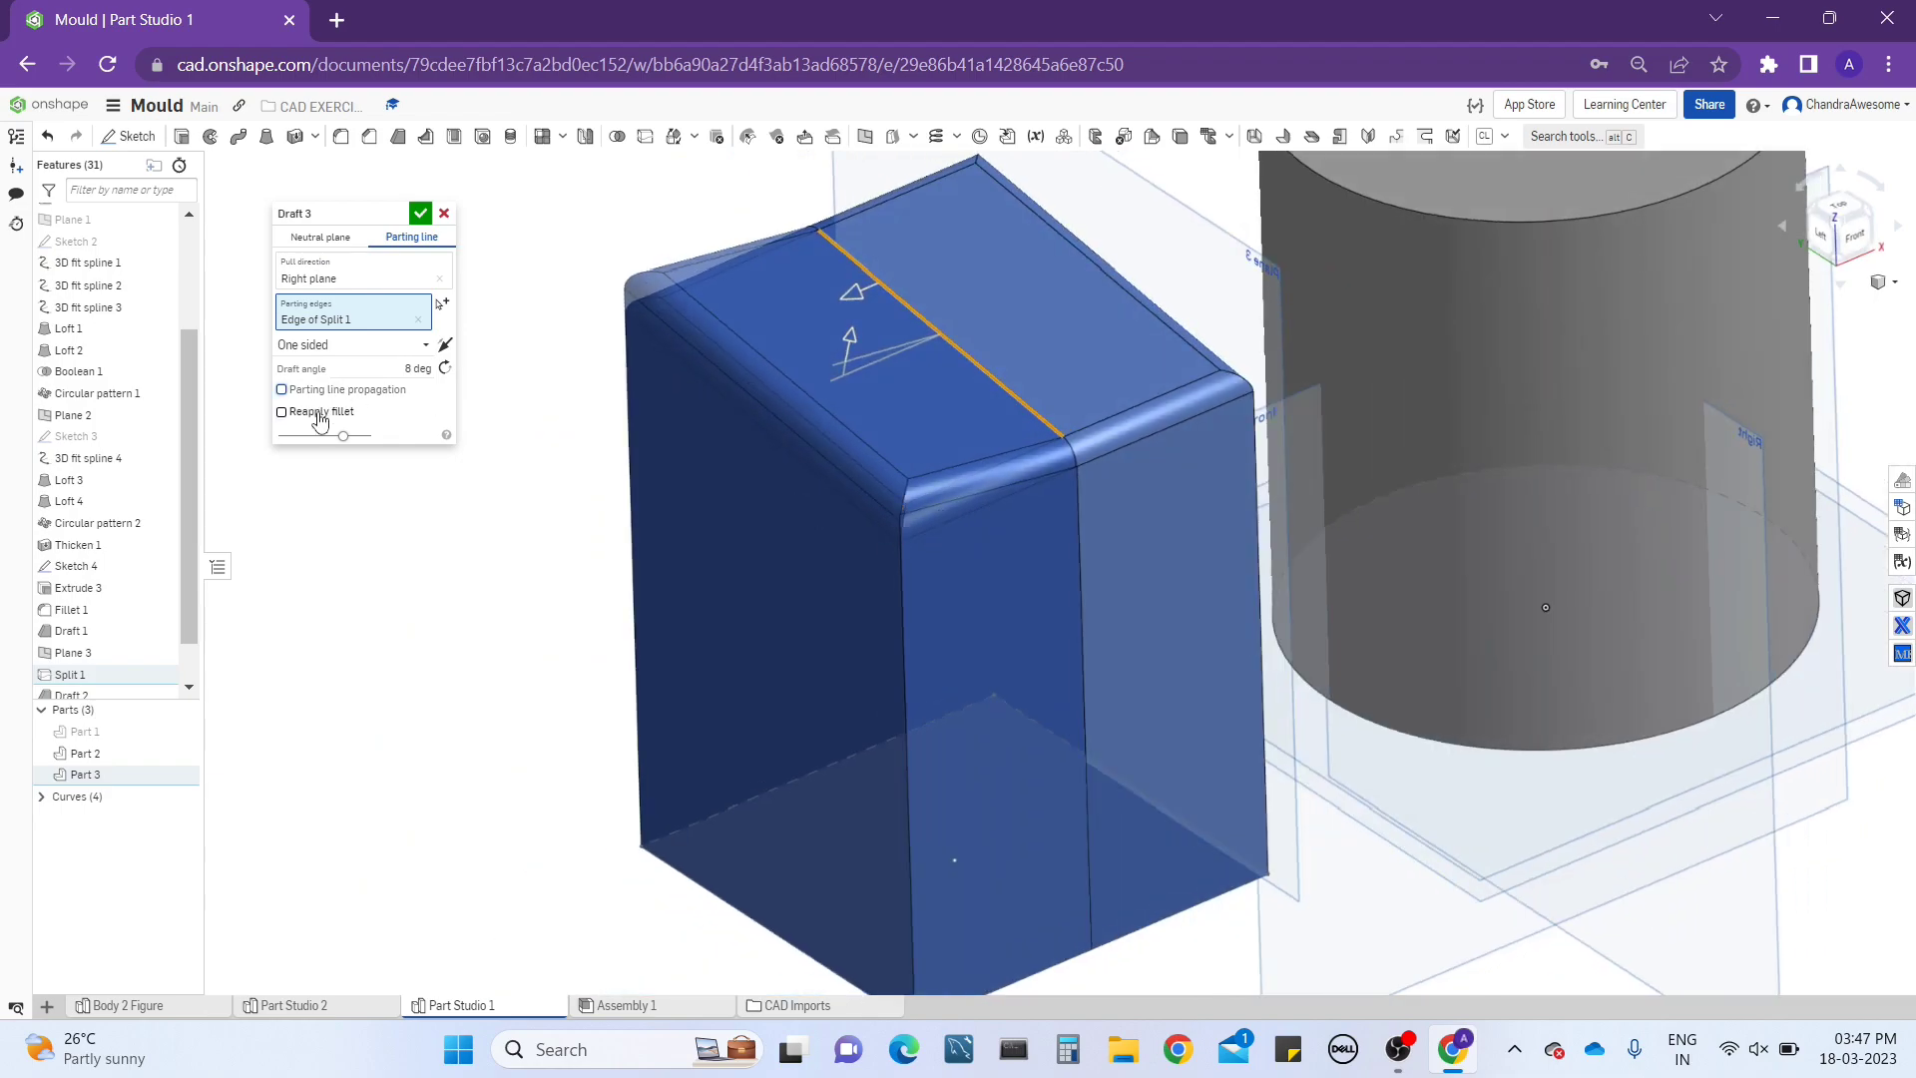
{"action": "left_click", "coordinate": [339, 413]}
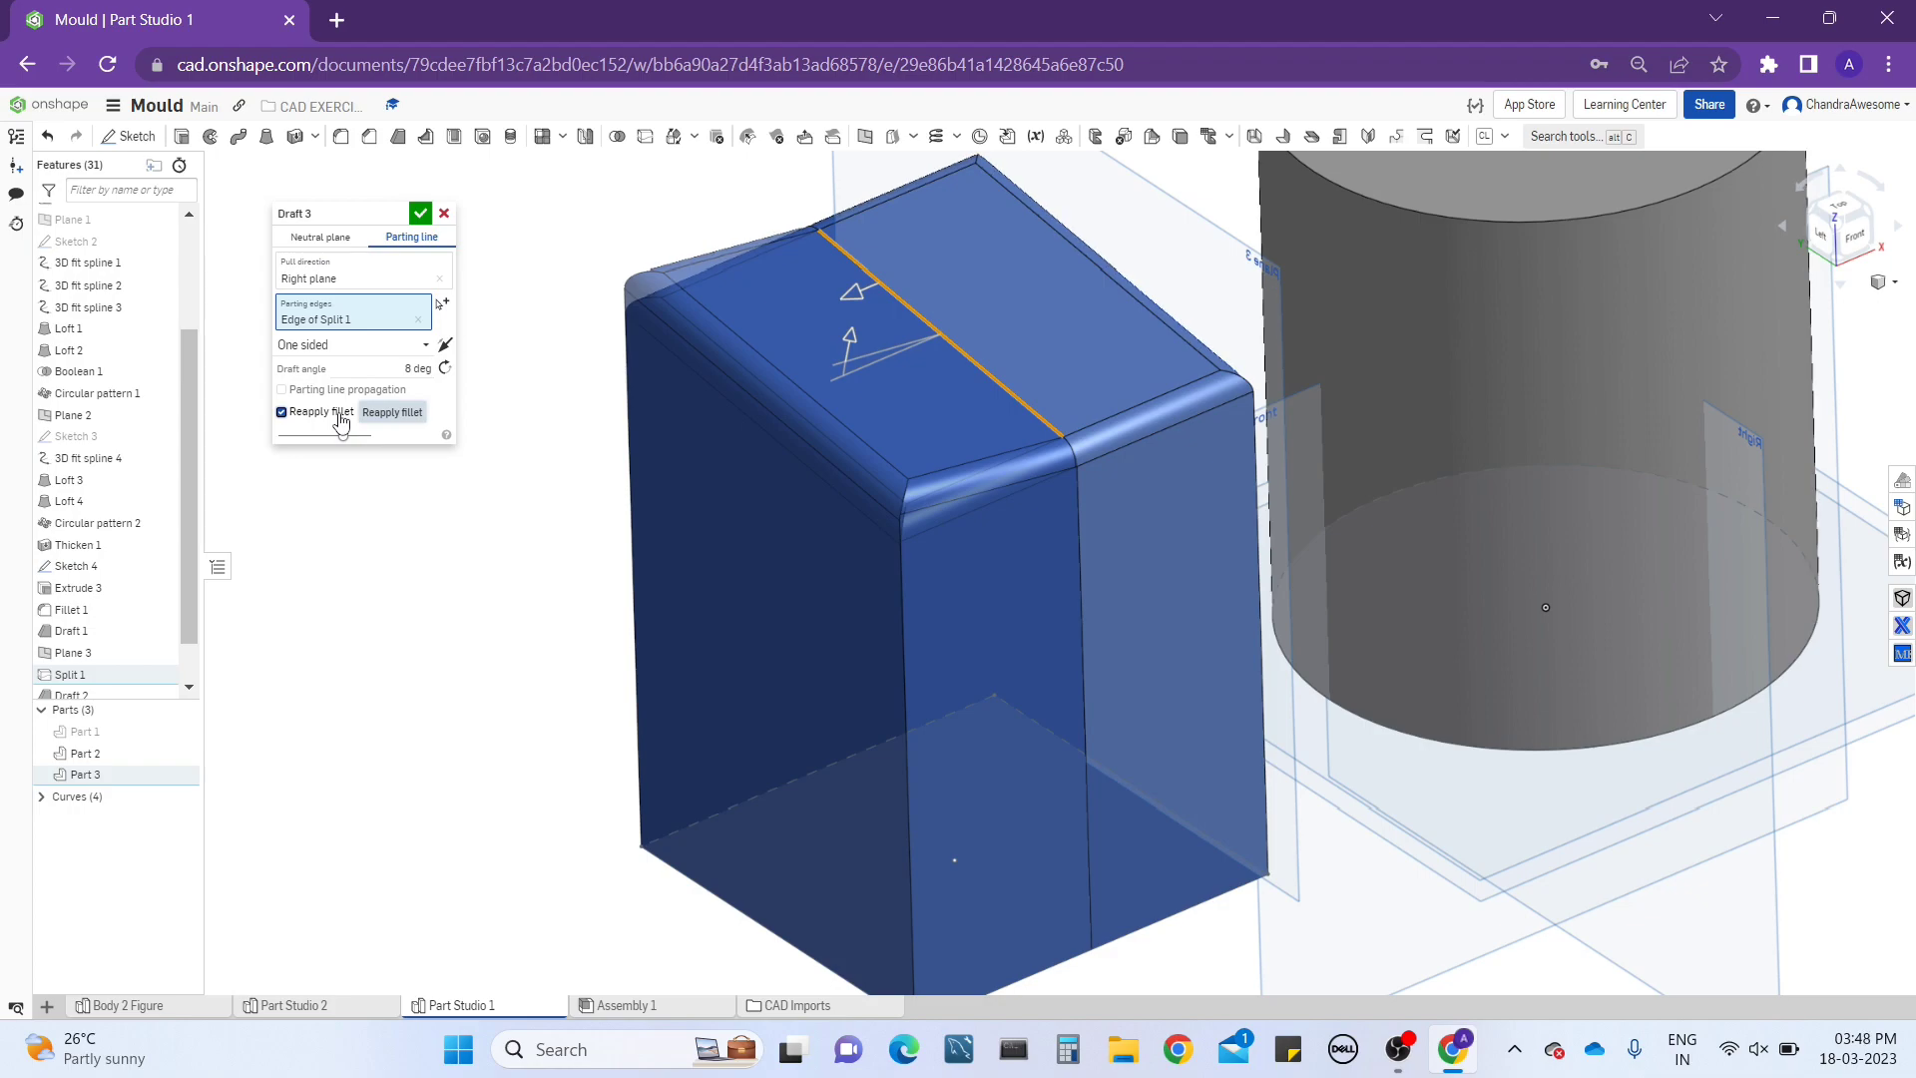
{"action": "right_click_drag", "start_coordinate": [848, 529], "coordinate": [782, 473]}
Switch the new draft from One sided to Symmetric.
{"action": "left_click", "coordinate": [379, 348]}
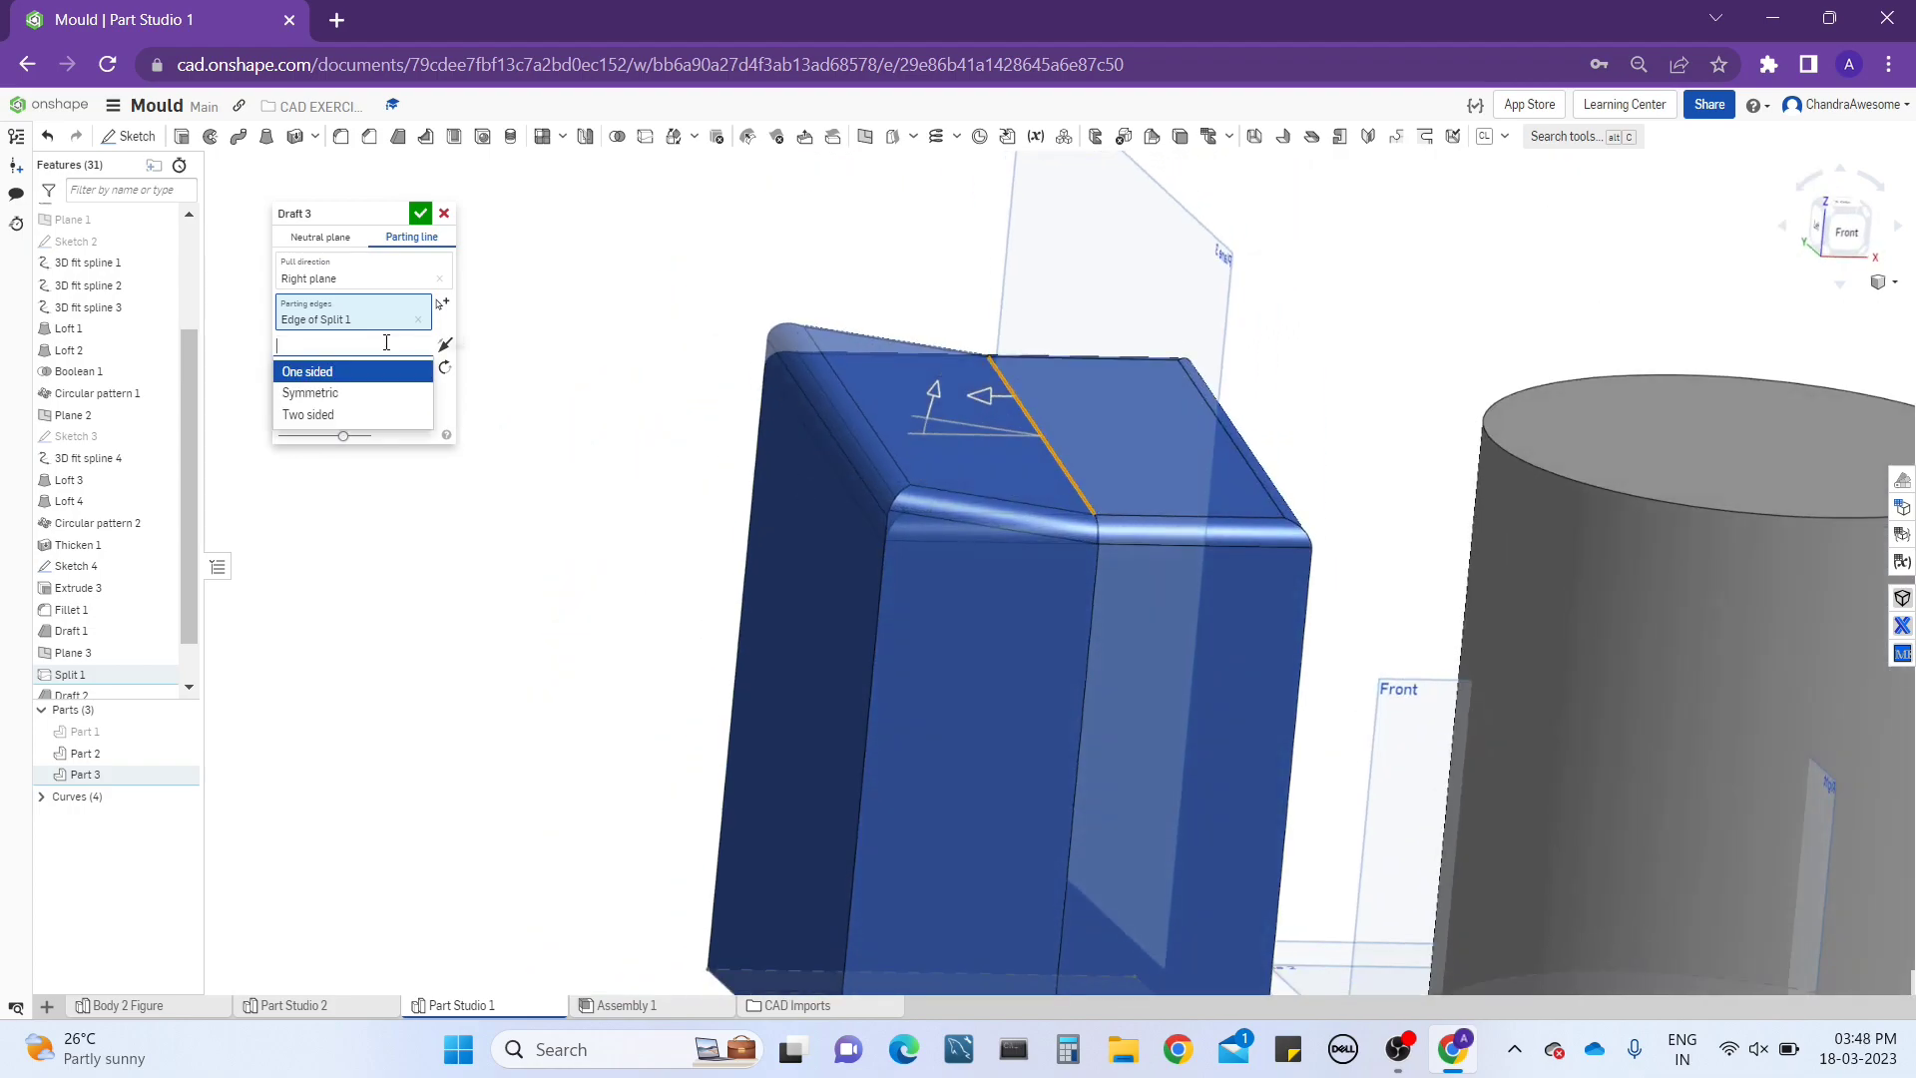
{"action": "left_click", "coordinate": [357, 405]}
{"action": "right_click_drag", "start_coordinate": [1267, 453], "coordinate": [1232, 313]}
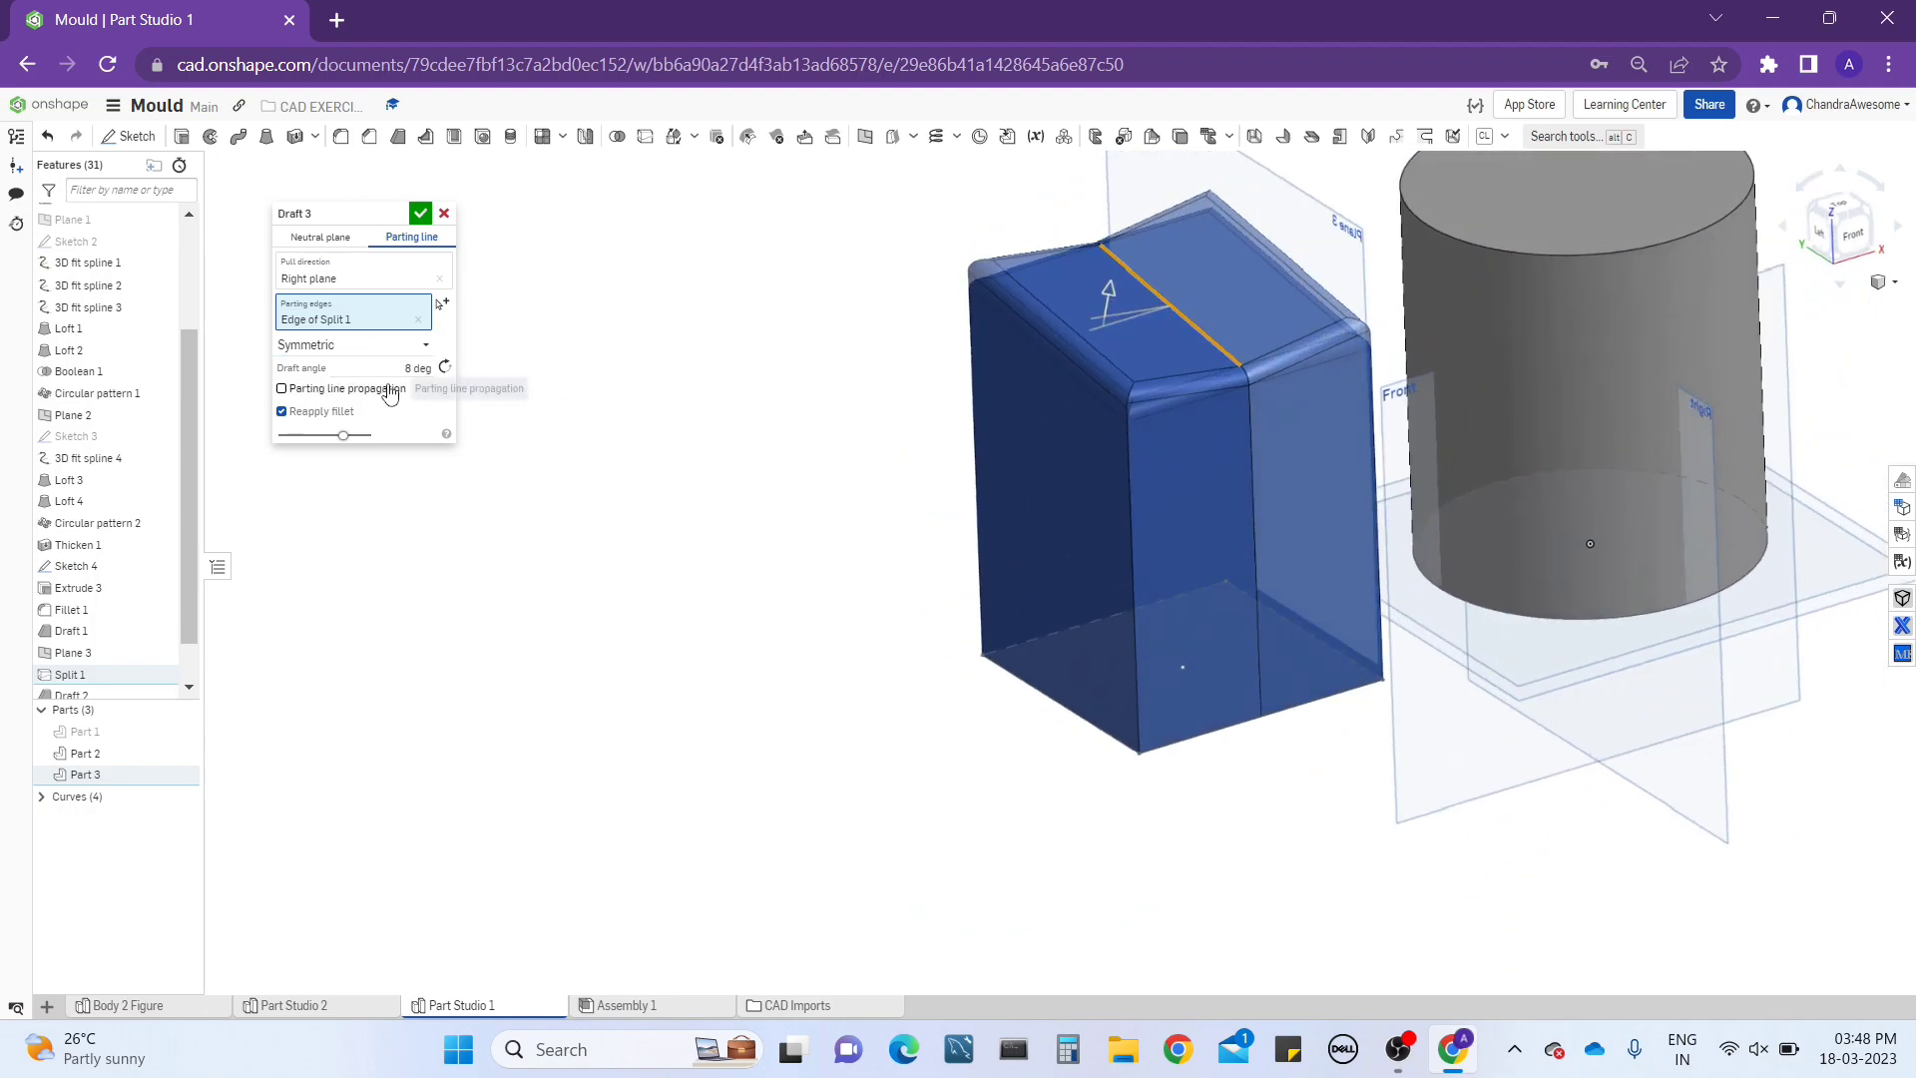
Turn parting line propagation back on and examine the drafted faces around the block.
{"action": "left_click", "coordinate": [389, 391]}
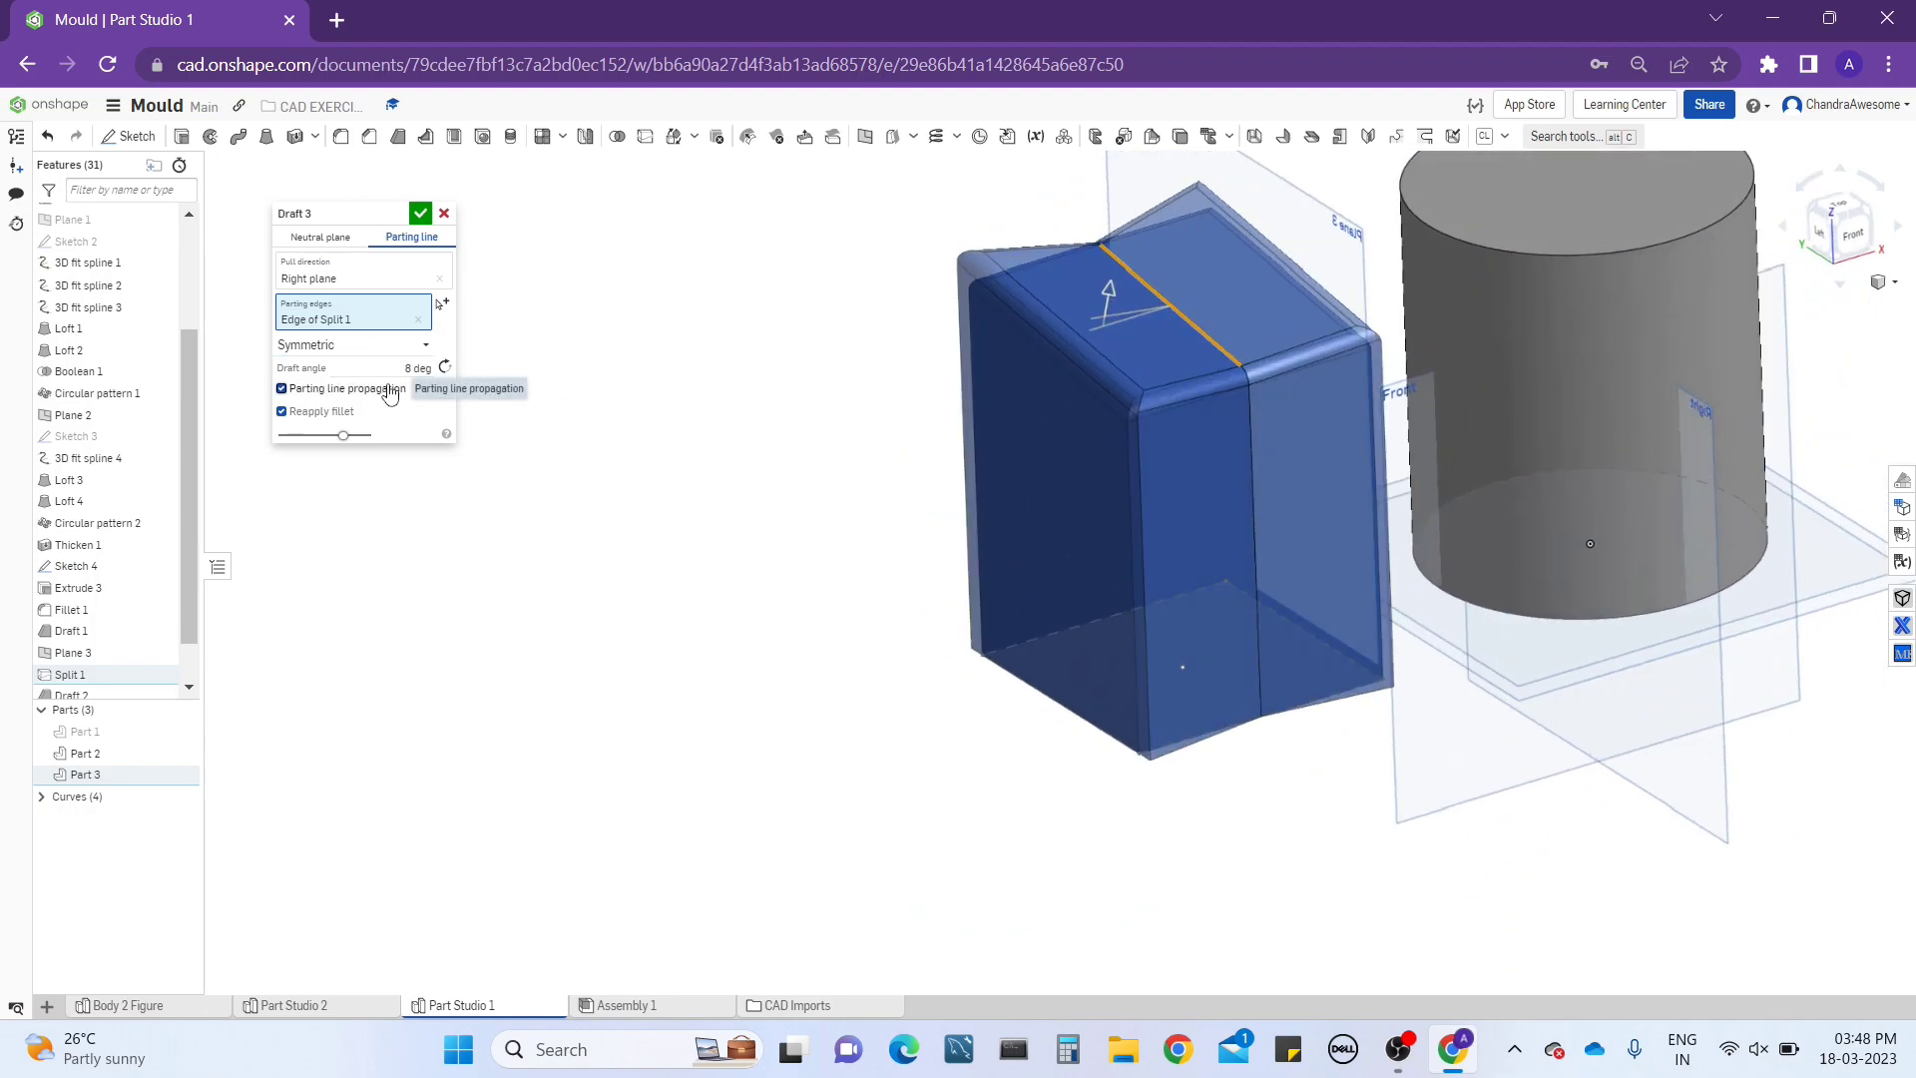
{"action": "scroll", "coordinate": [1207, 384], "scroll_direction": "up", "scroll_amount": 3}
{"action": "right_click_drag", "start_coordinate": [1221, 404], "coordinate": [1214, 356]}
{"action": "scroll", "coordinate": [1272, 429], "scroll_direction": "up", "scroll_amount": 3}
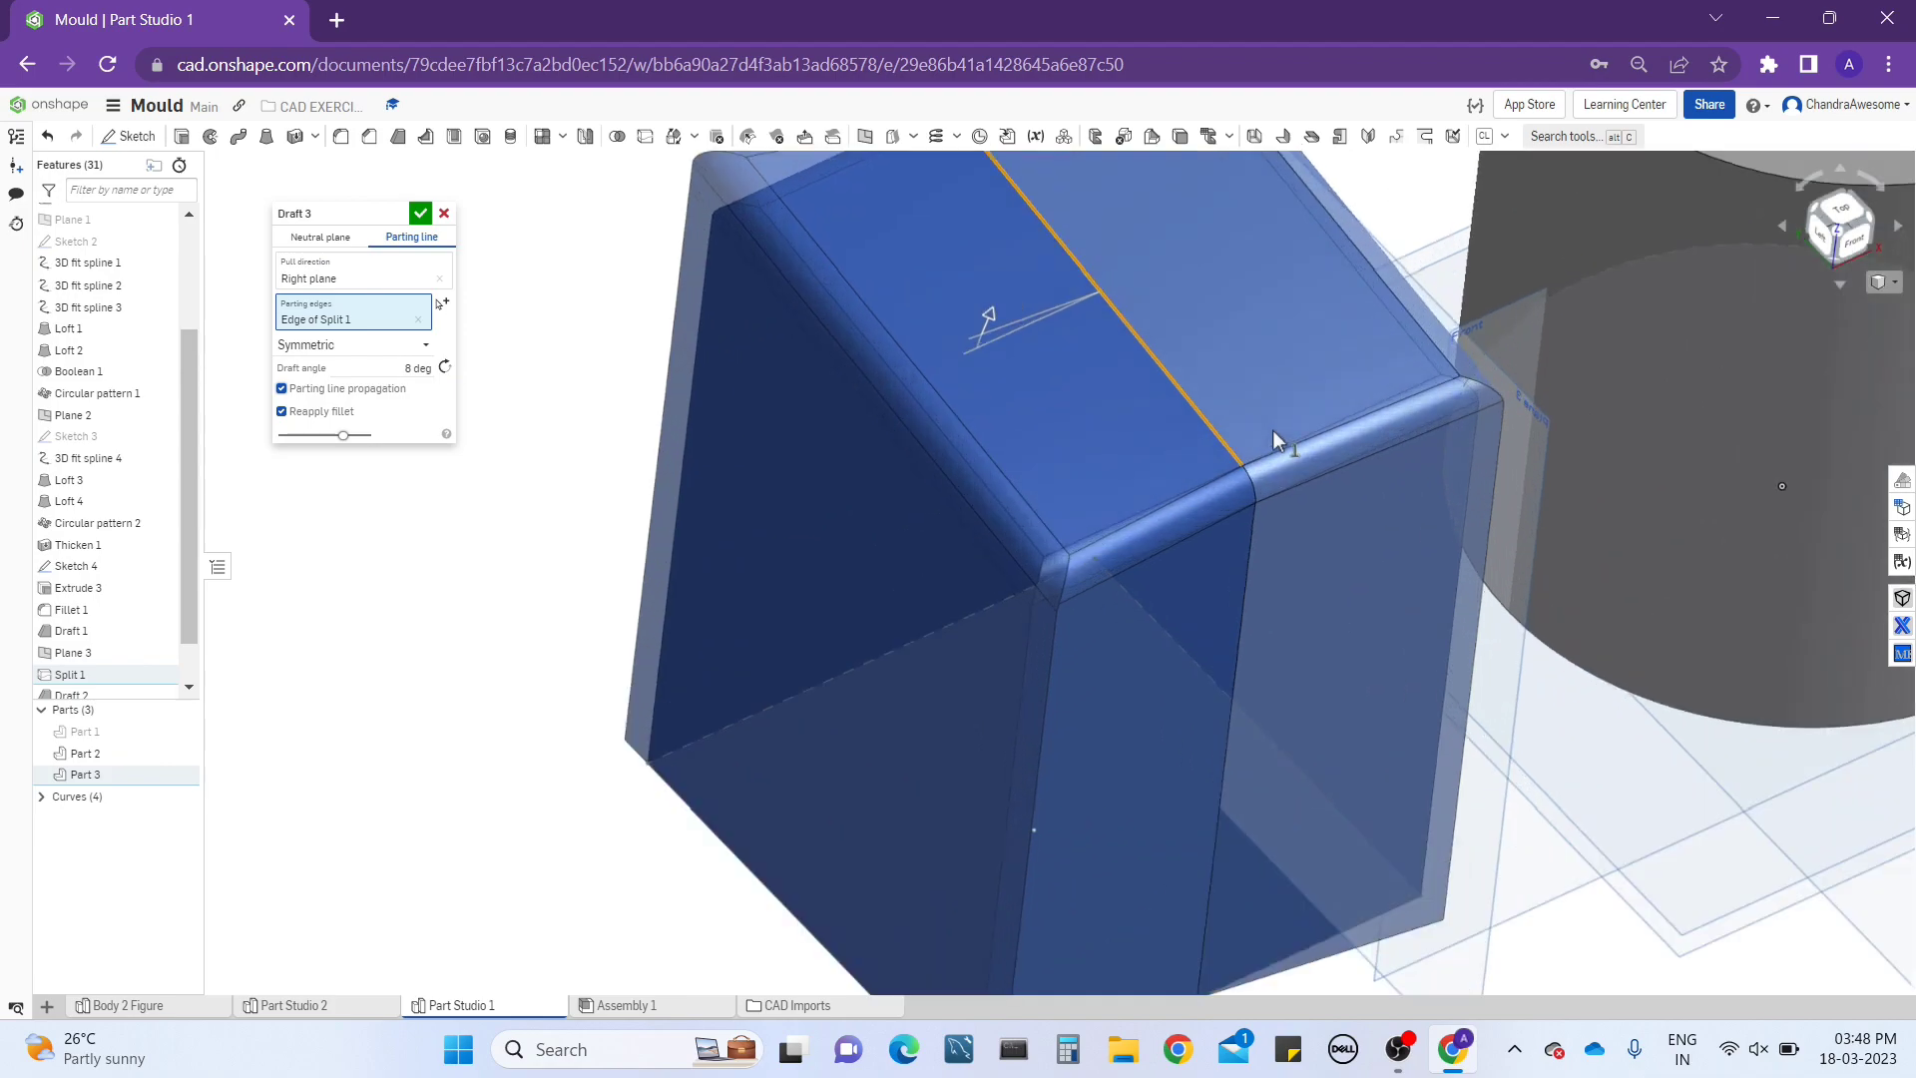
{"action": "scroll", "coordinate": [1189, 451], "scroll_direction": "down", "scroll_amount": 5}
{"action": "right_click_drag", "start_coordinate": [1188, 505], "coordinate": [1124, 479]}
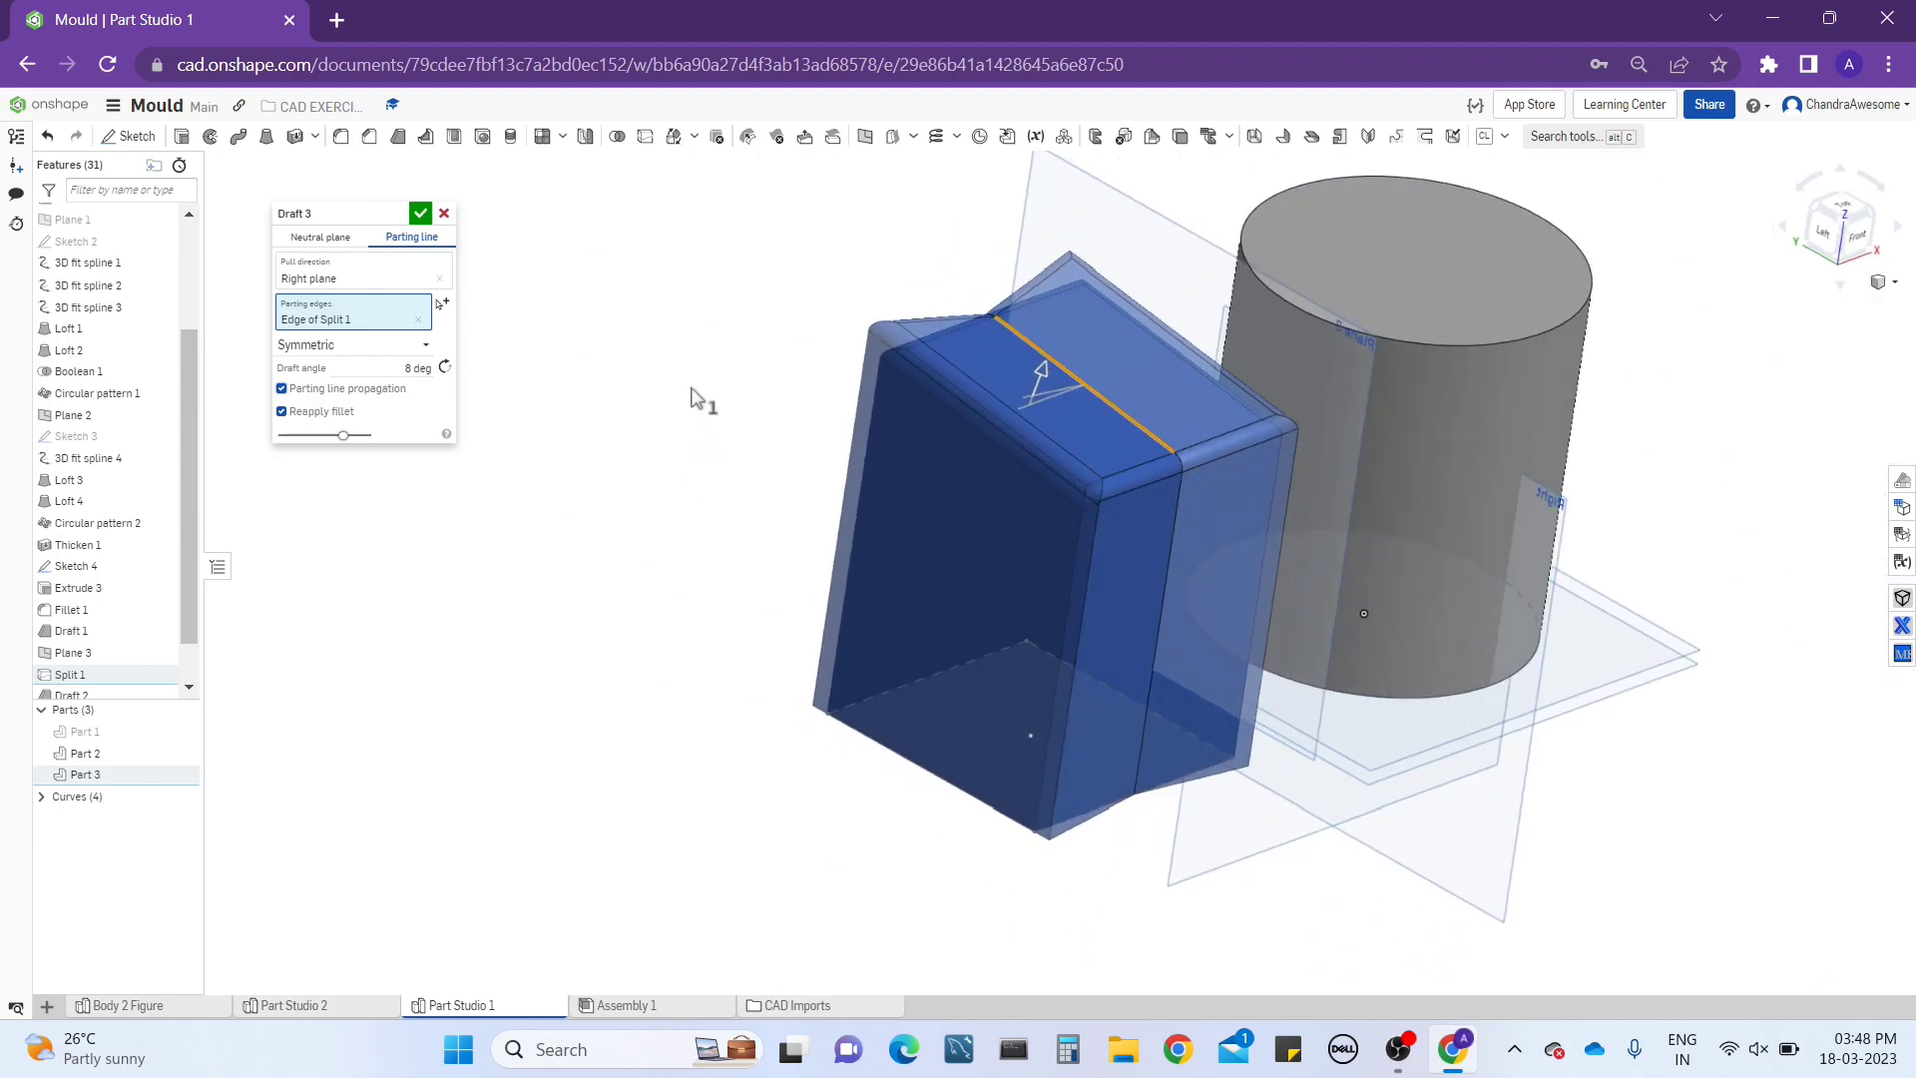
{"action": "right_click_drag", "start_coordinate": [697, 398], "coordinate": [830, 413]}
{"action": "middle_click_drag", "start_coordinate": [830, 413], "coordinate": [769, 410]}
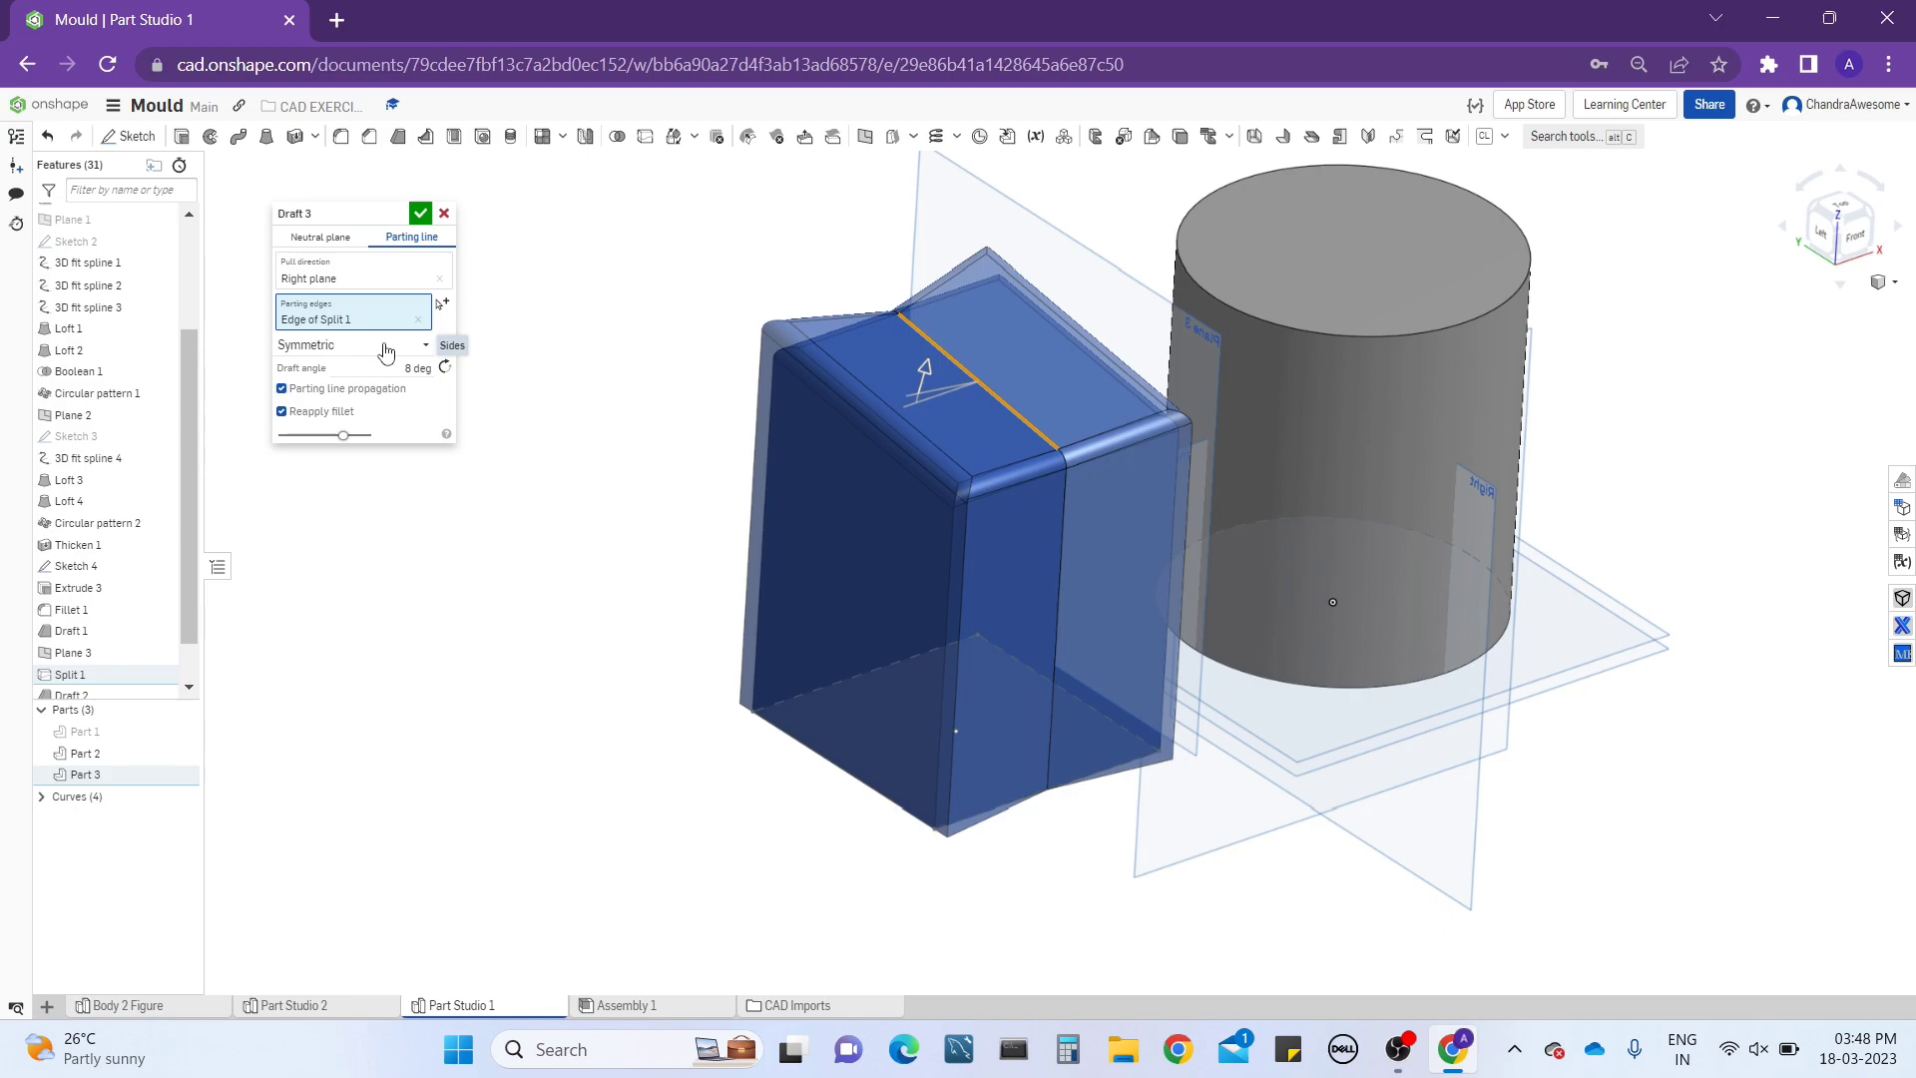
Make the draft Two sided, with a 35-degree second draft angle and a 20-degree first draft angle in the reversed direction.
{"action": "left_click", "coordinate": [386, 350]}
{"action": "left_click", "coordinate": [372, 412]}
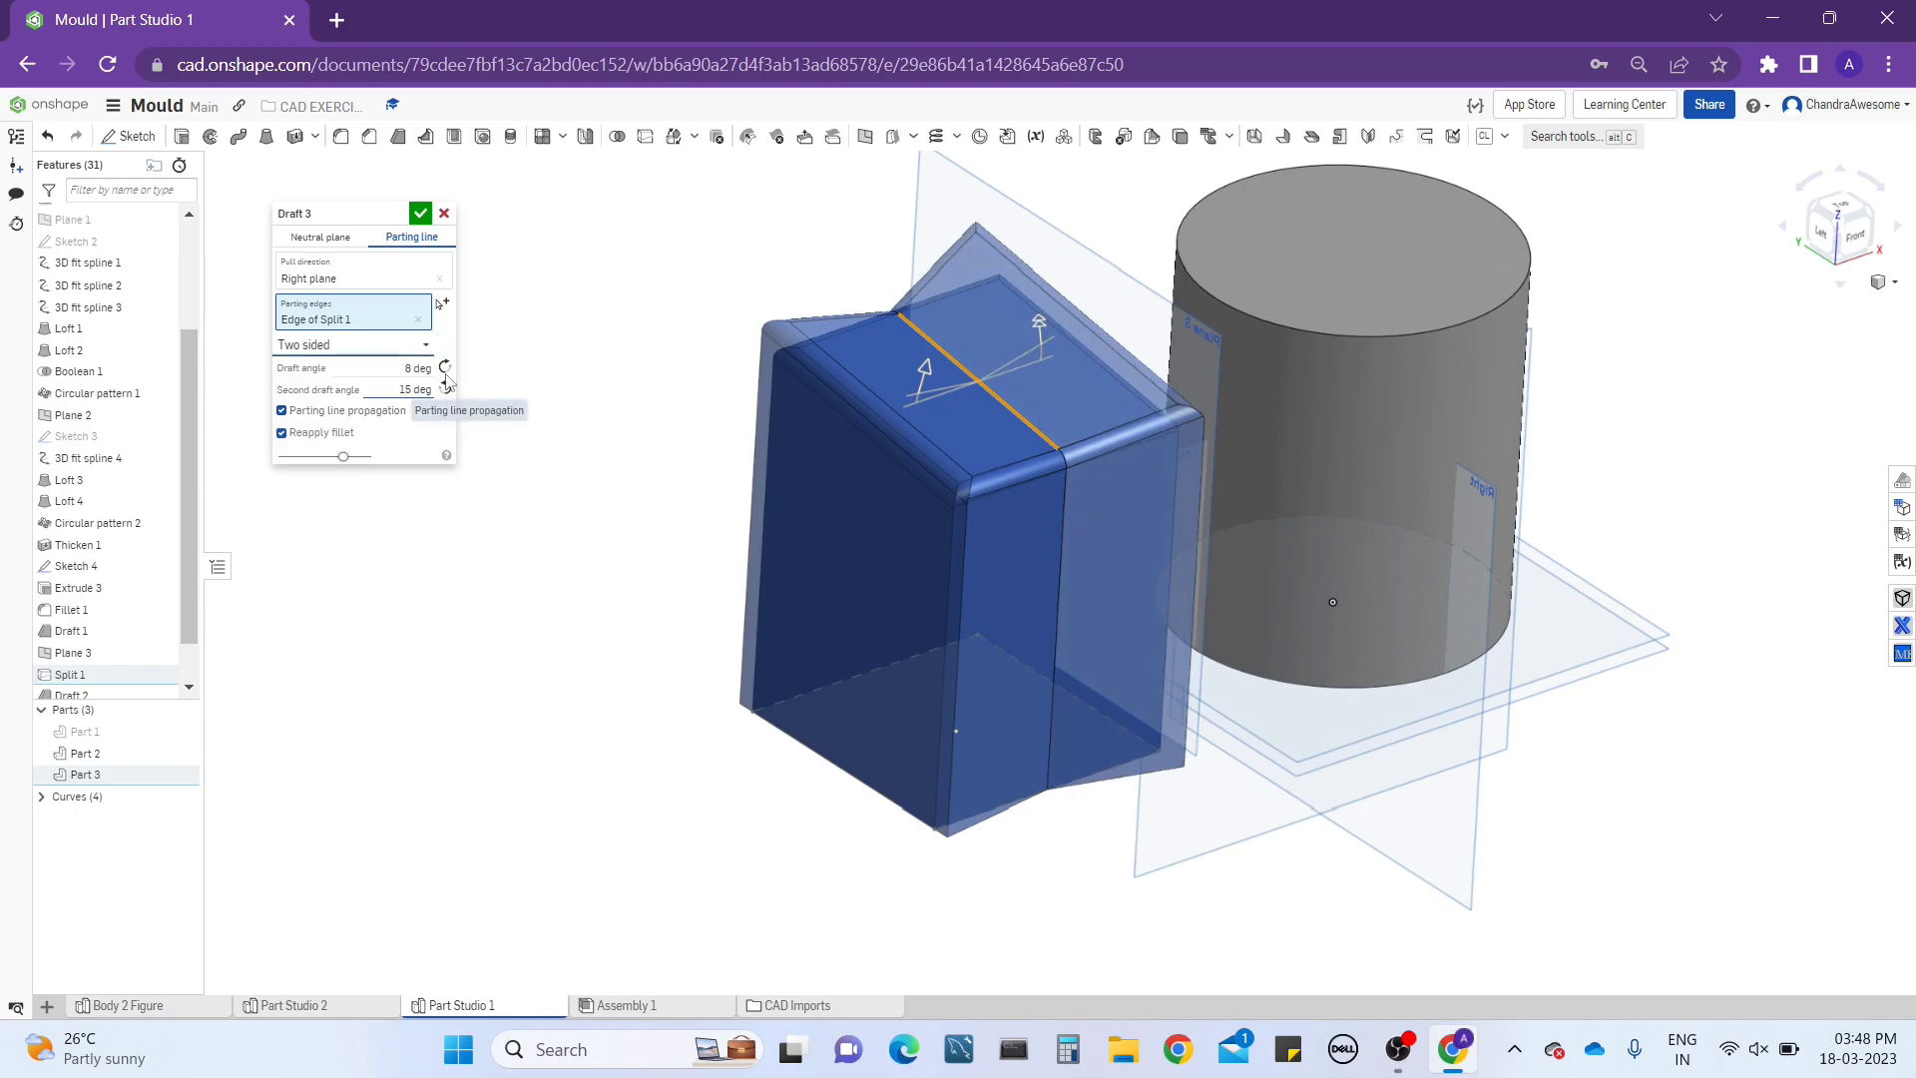
{"action": "right_click_drag", "start_coordinate": [1077, 391], "coordinate": [1043, 350]}
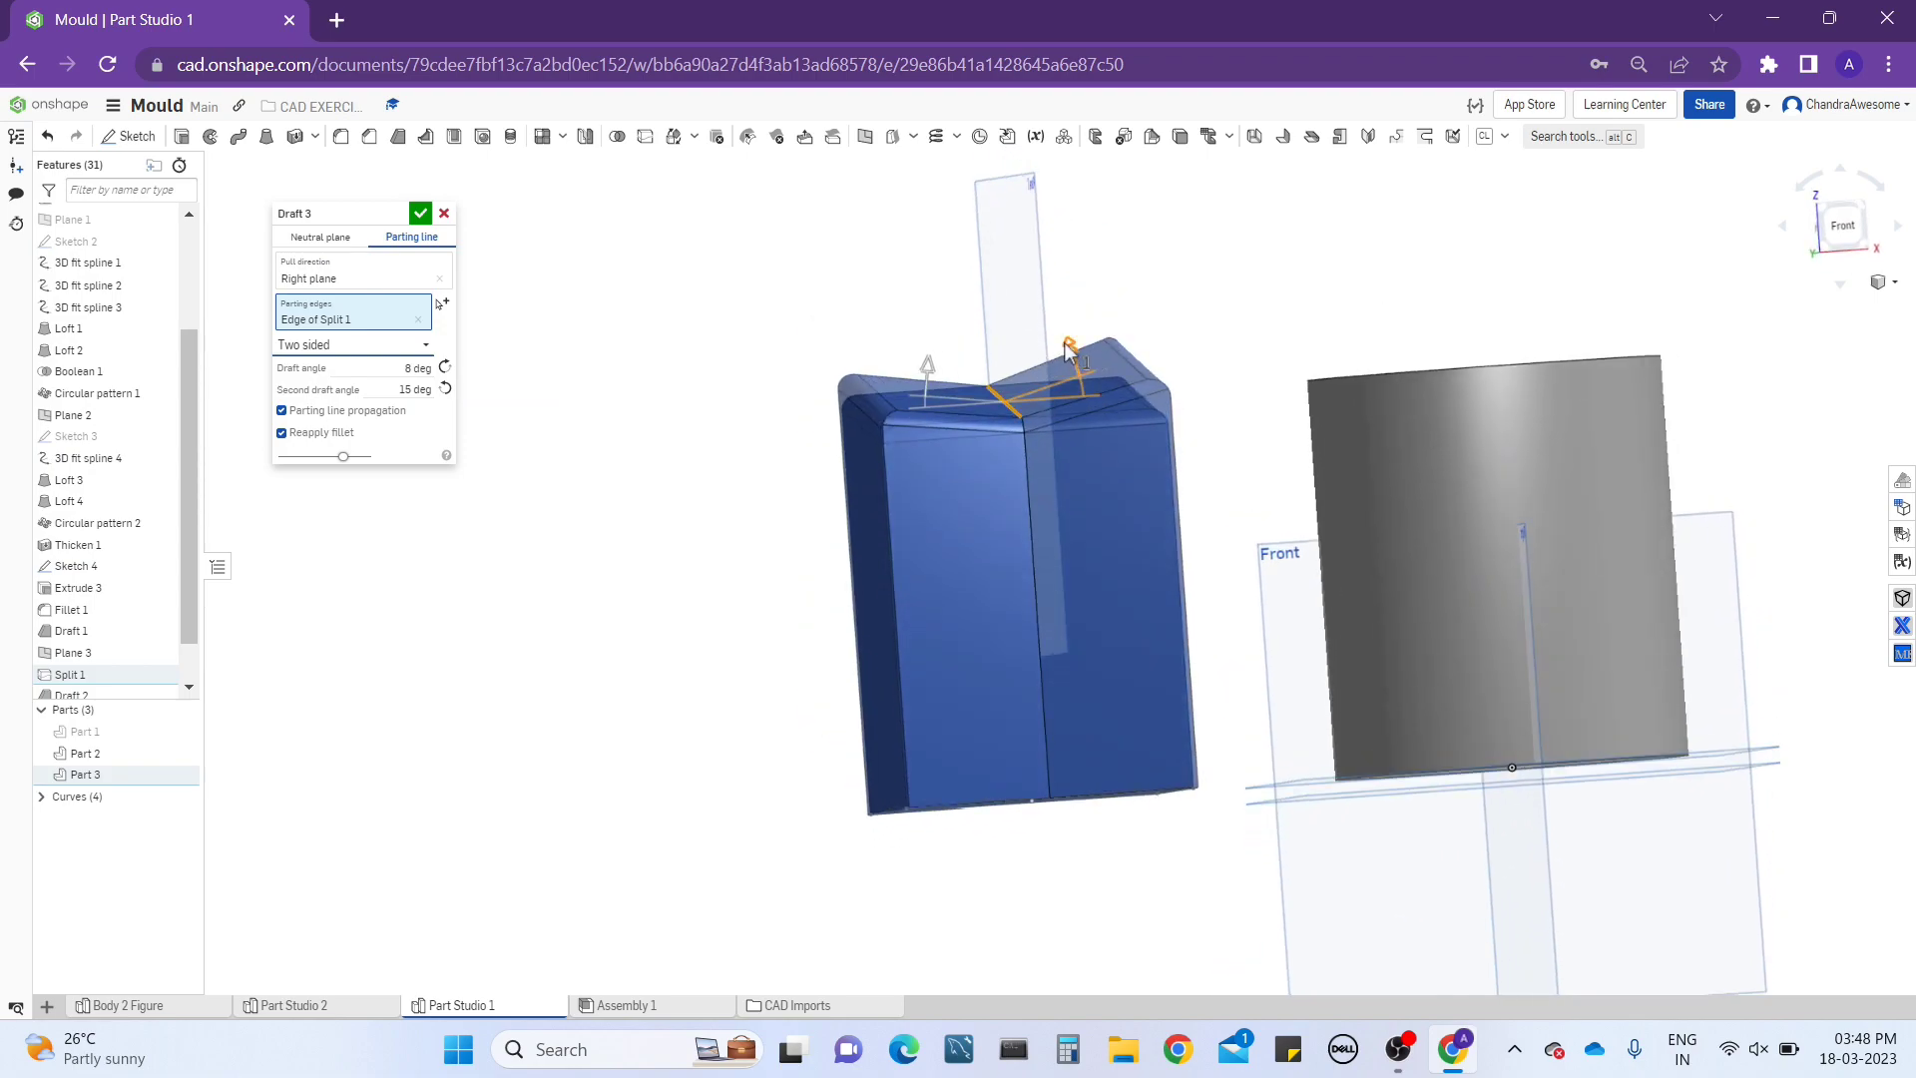
{"action": "left_click_drag", "start_coordinate": [1065, 344], "coordinate": [1048, 321]}
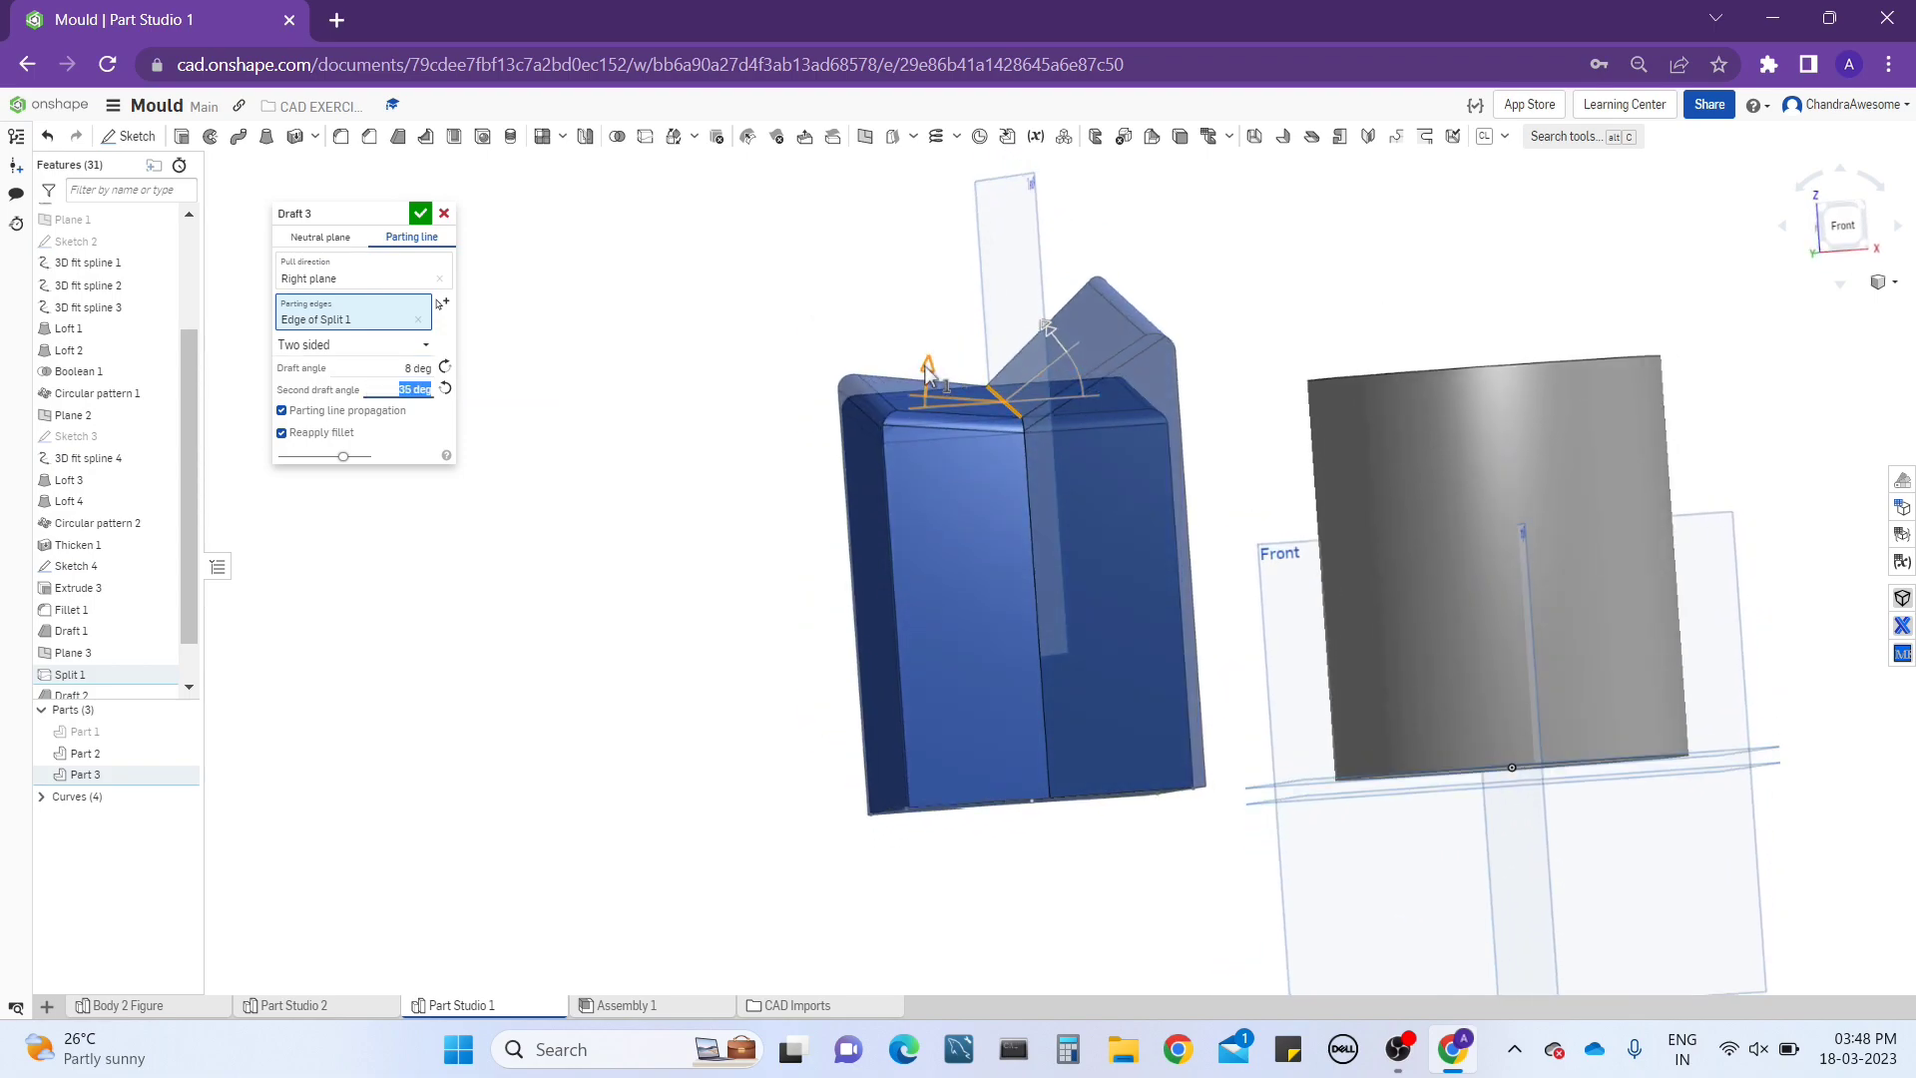
{"action": "left_click_drag", "start_coordinate": [921, 371], "coordinate": [928, 414]}
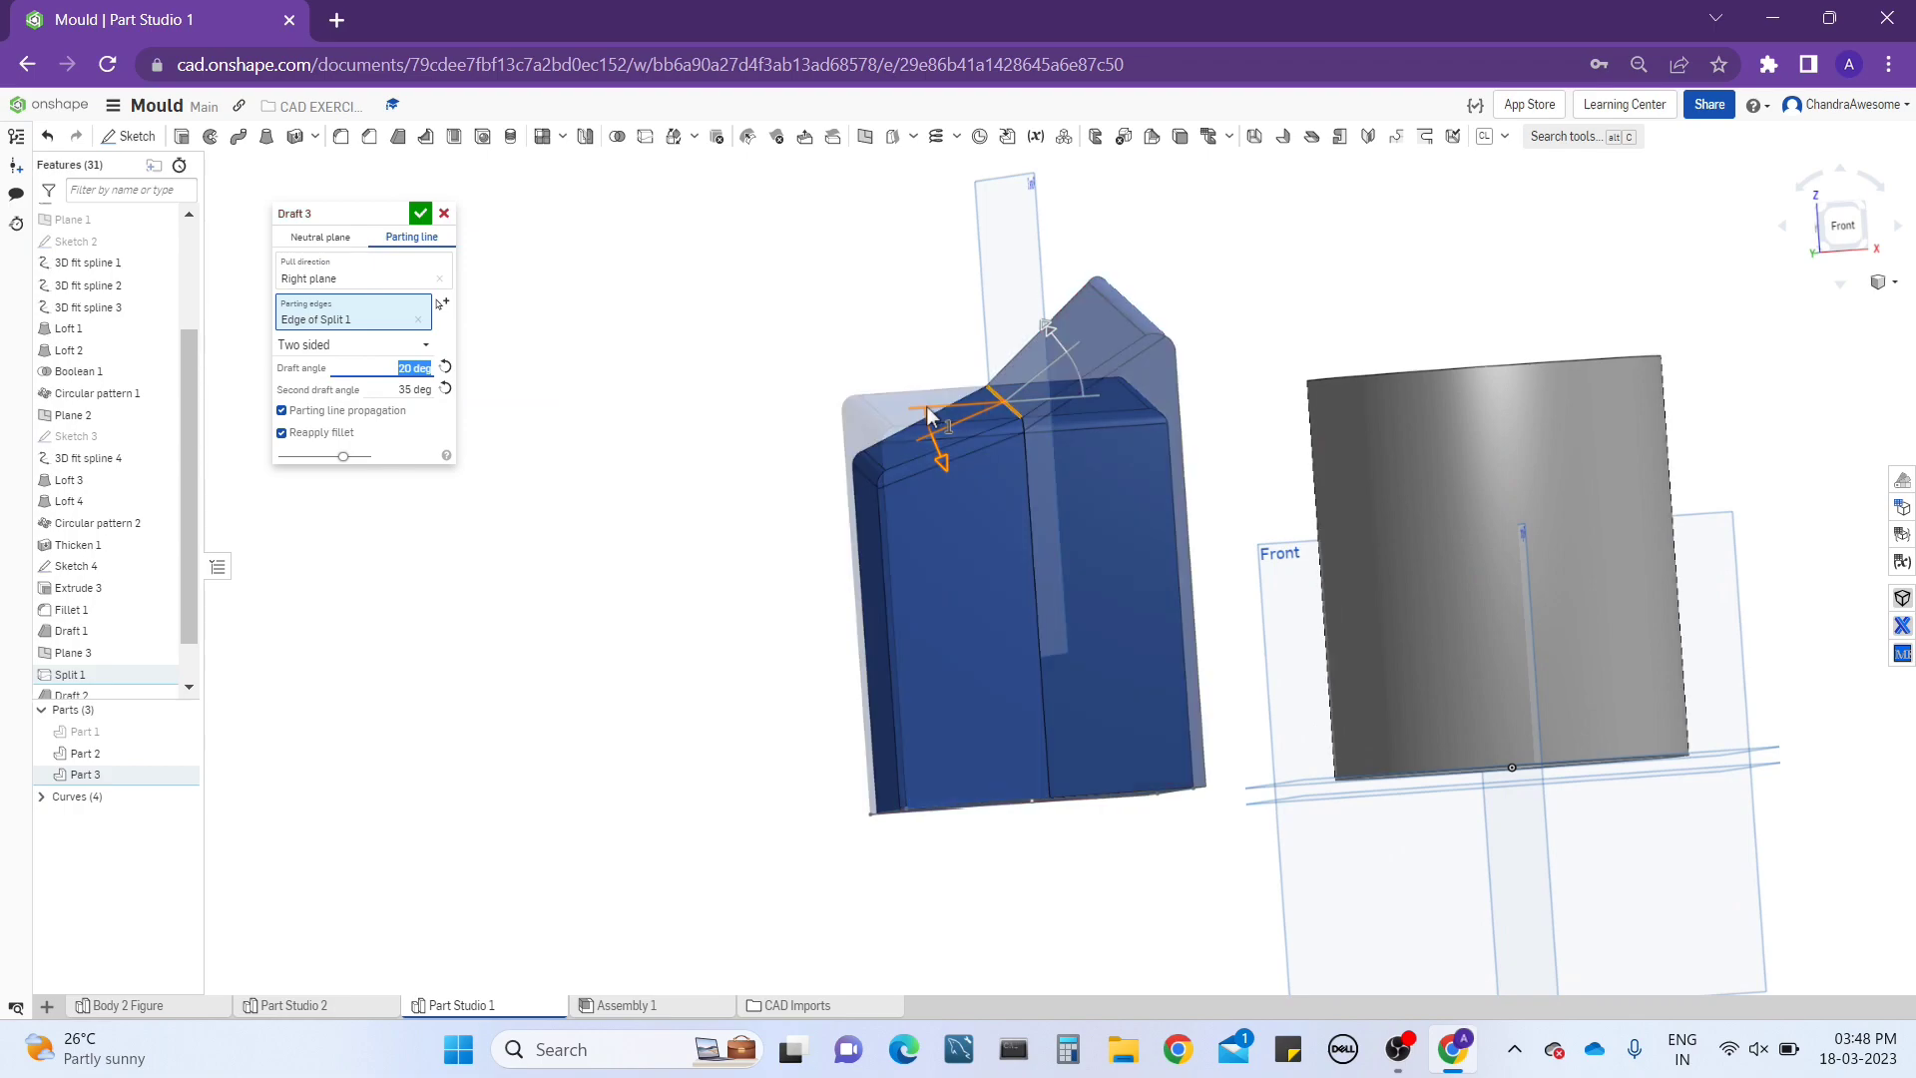
Check the two-sided draft around the block's parting edge and accept the draft feature.
{"action": "right_click_drag", "start_coordinate": [995, 394], "coordinate": [1005, 429]}
{"action": "scroll", "coordinate": [1008, 440], "scroll_direction": "up", "scroll_amount": 5}
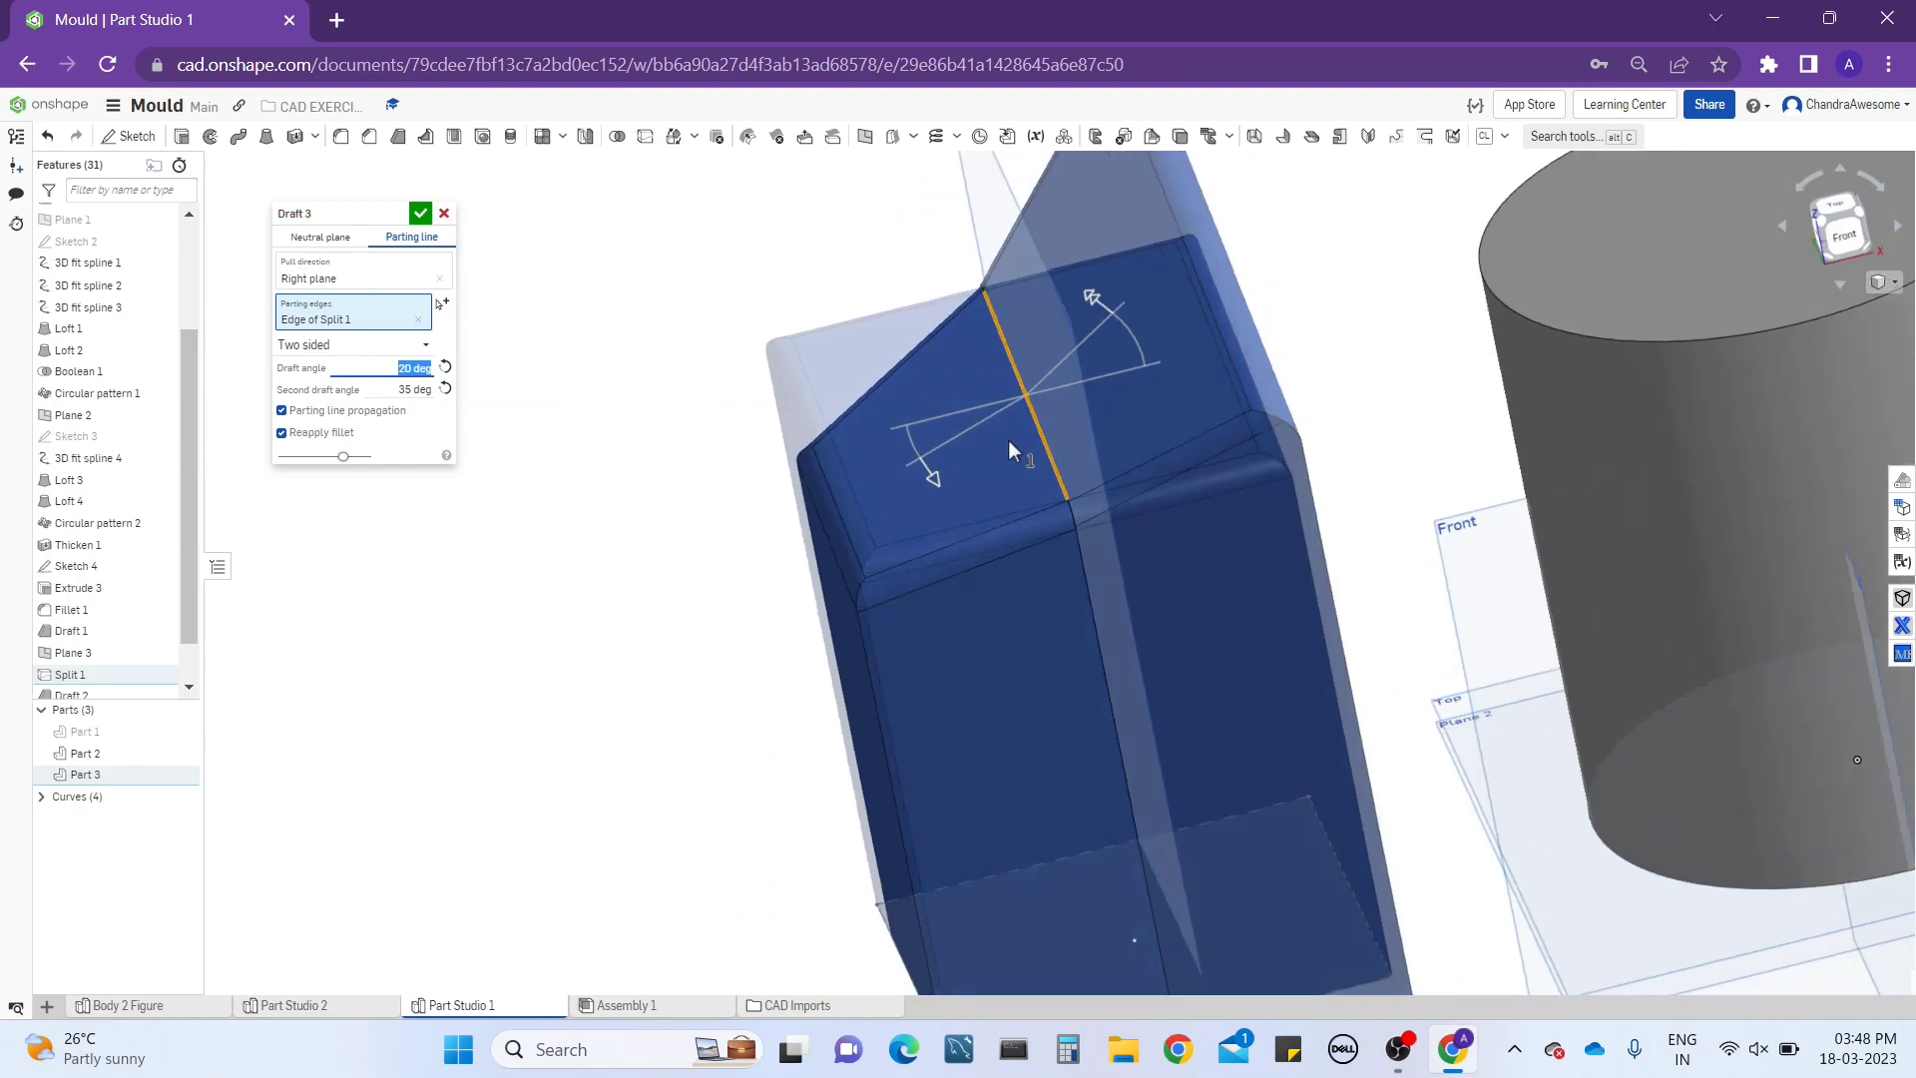
{"action": "right_click_drag", "start_coordinate": [984, 511], "coordinate": [1064, 434]}
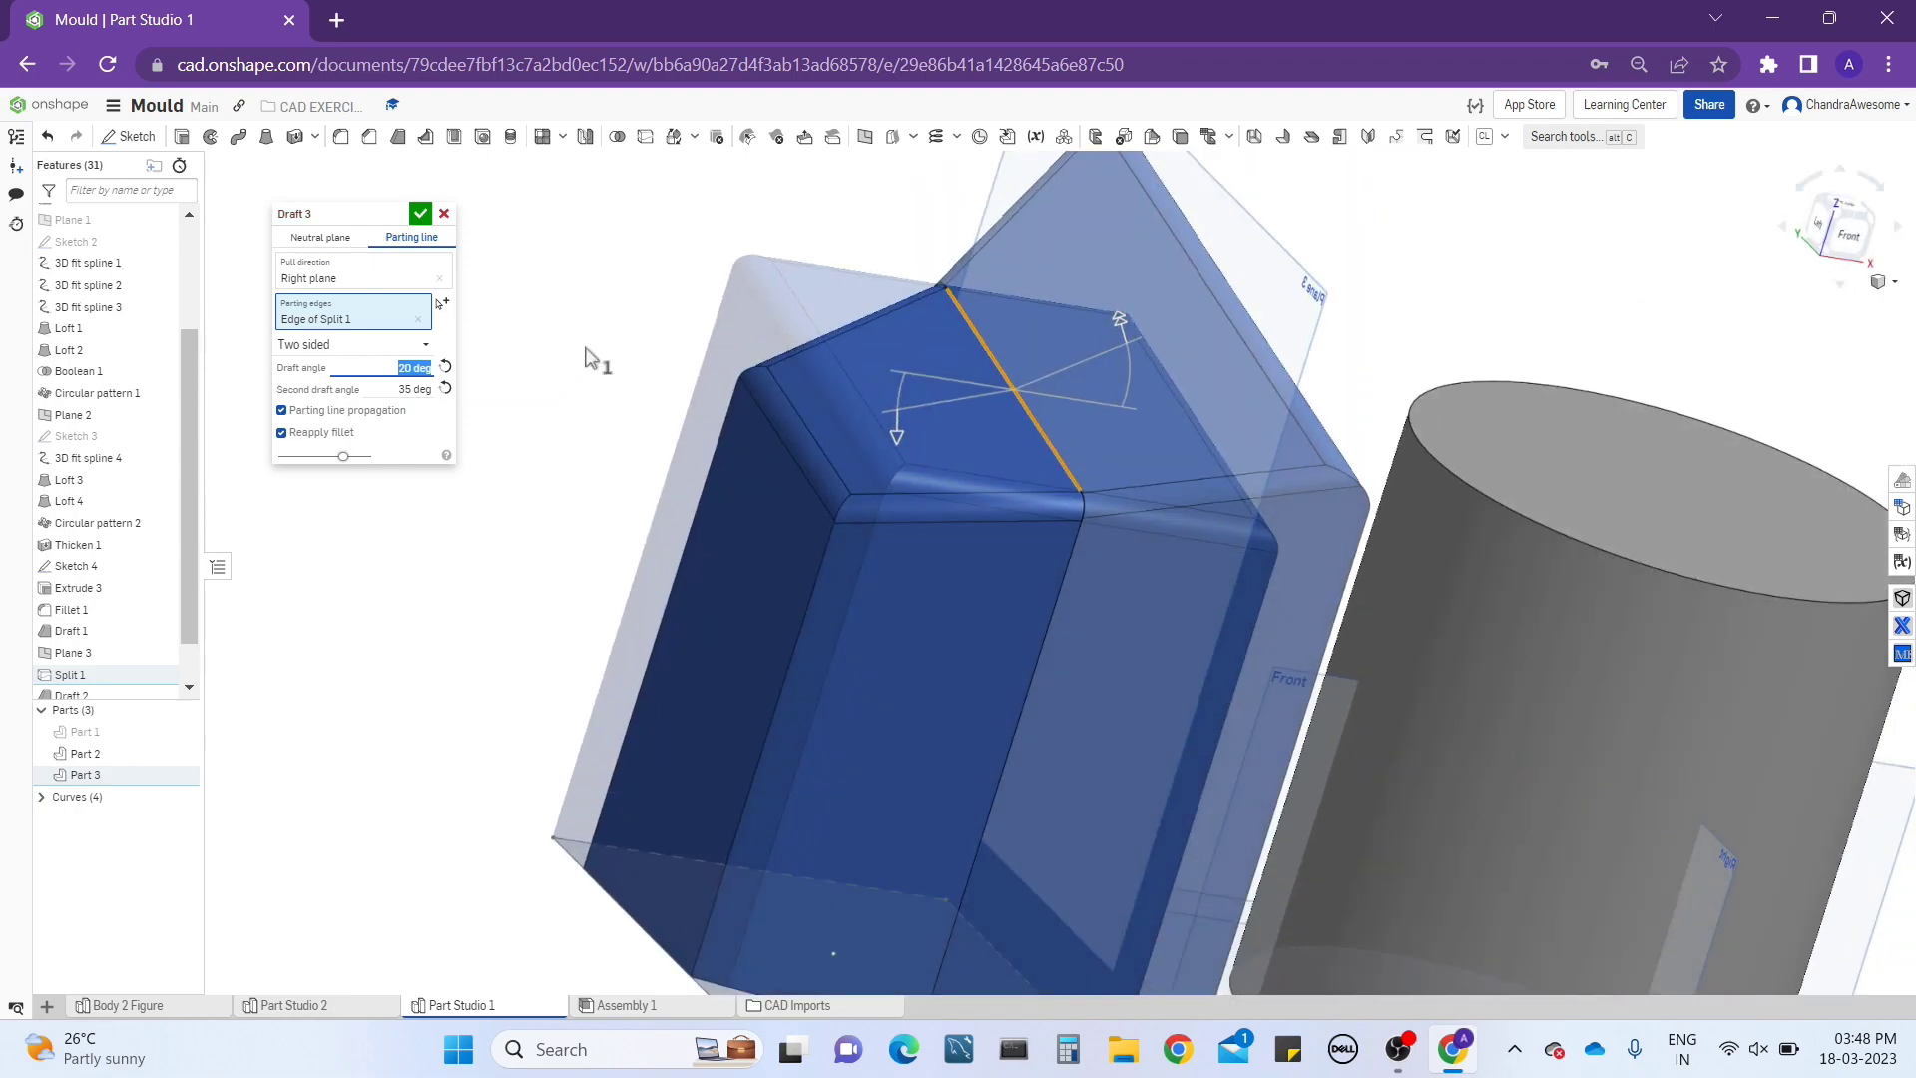
{"action": "scroll", "coordinate": [599, 350], "scroll_direction": "down", "scroll_amount": 3}
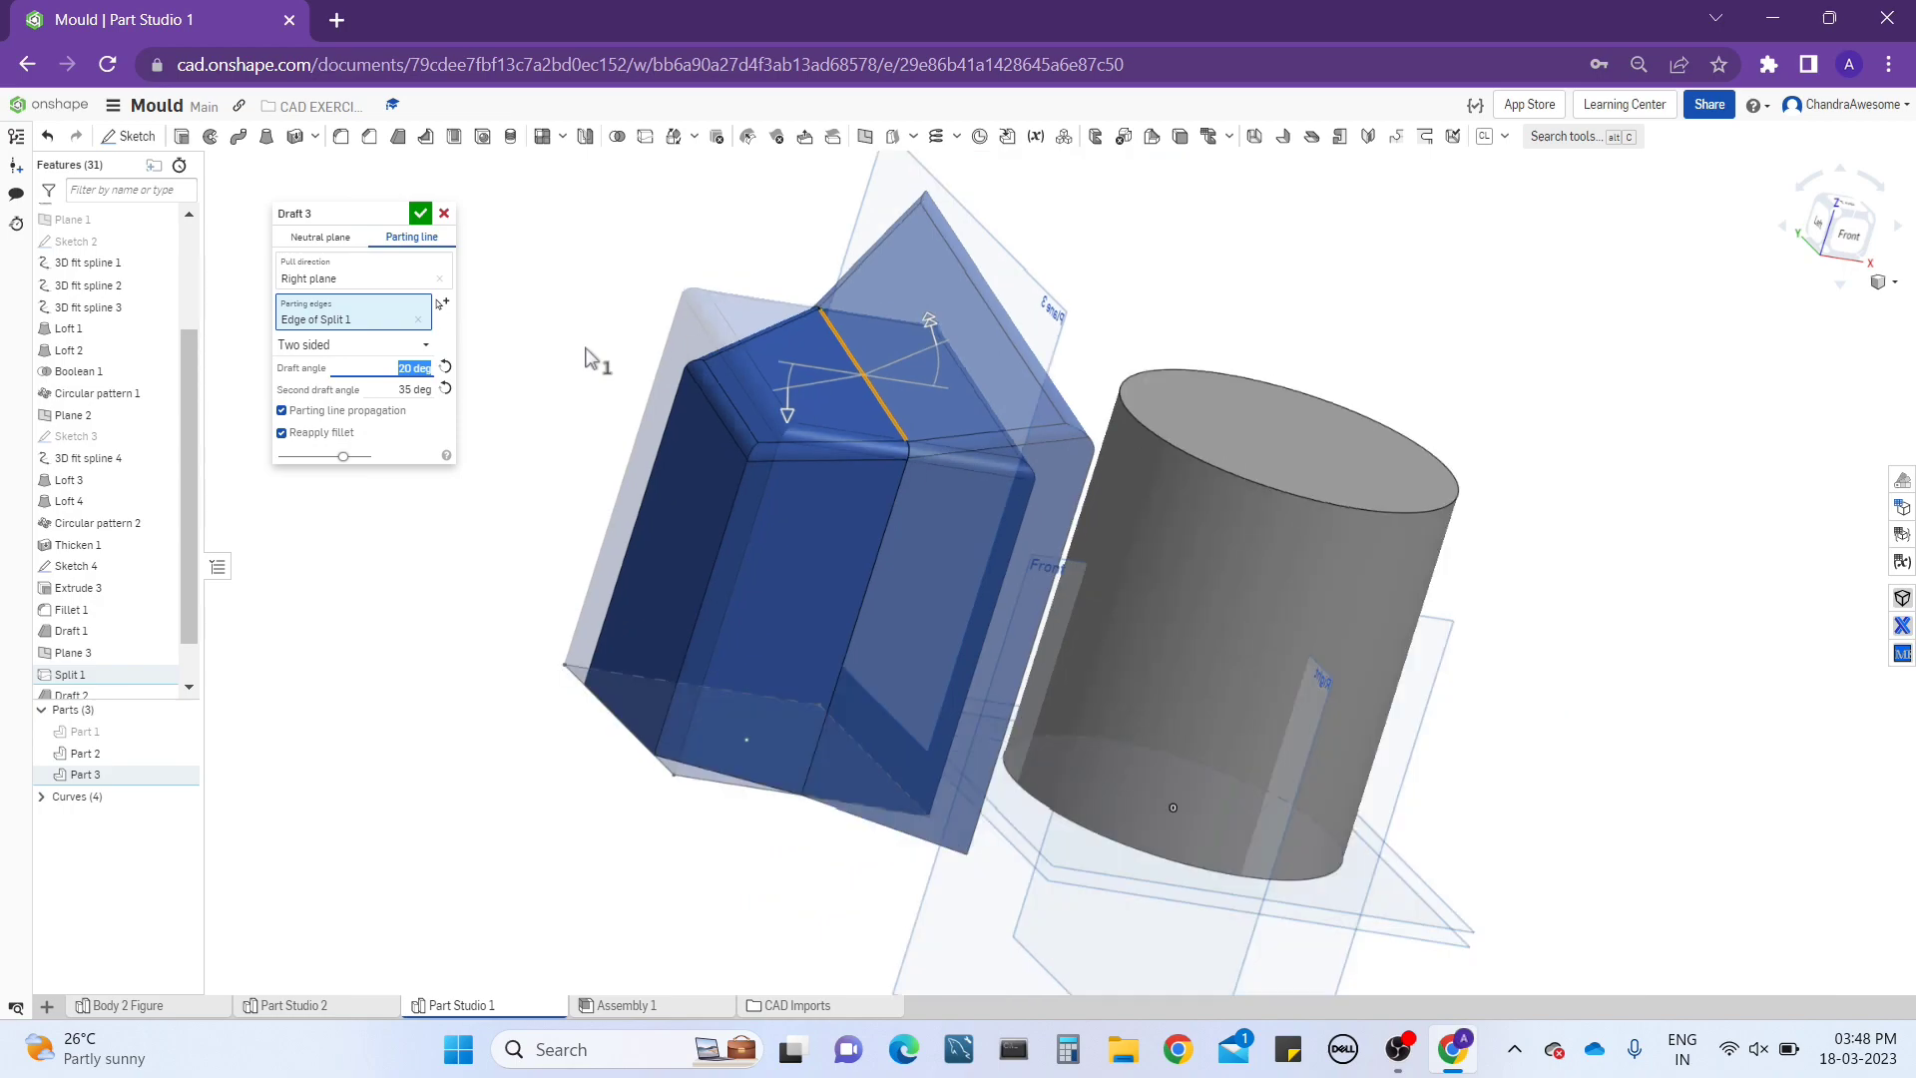
{"action": "left_click", "coordinate": [420, 214]}
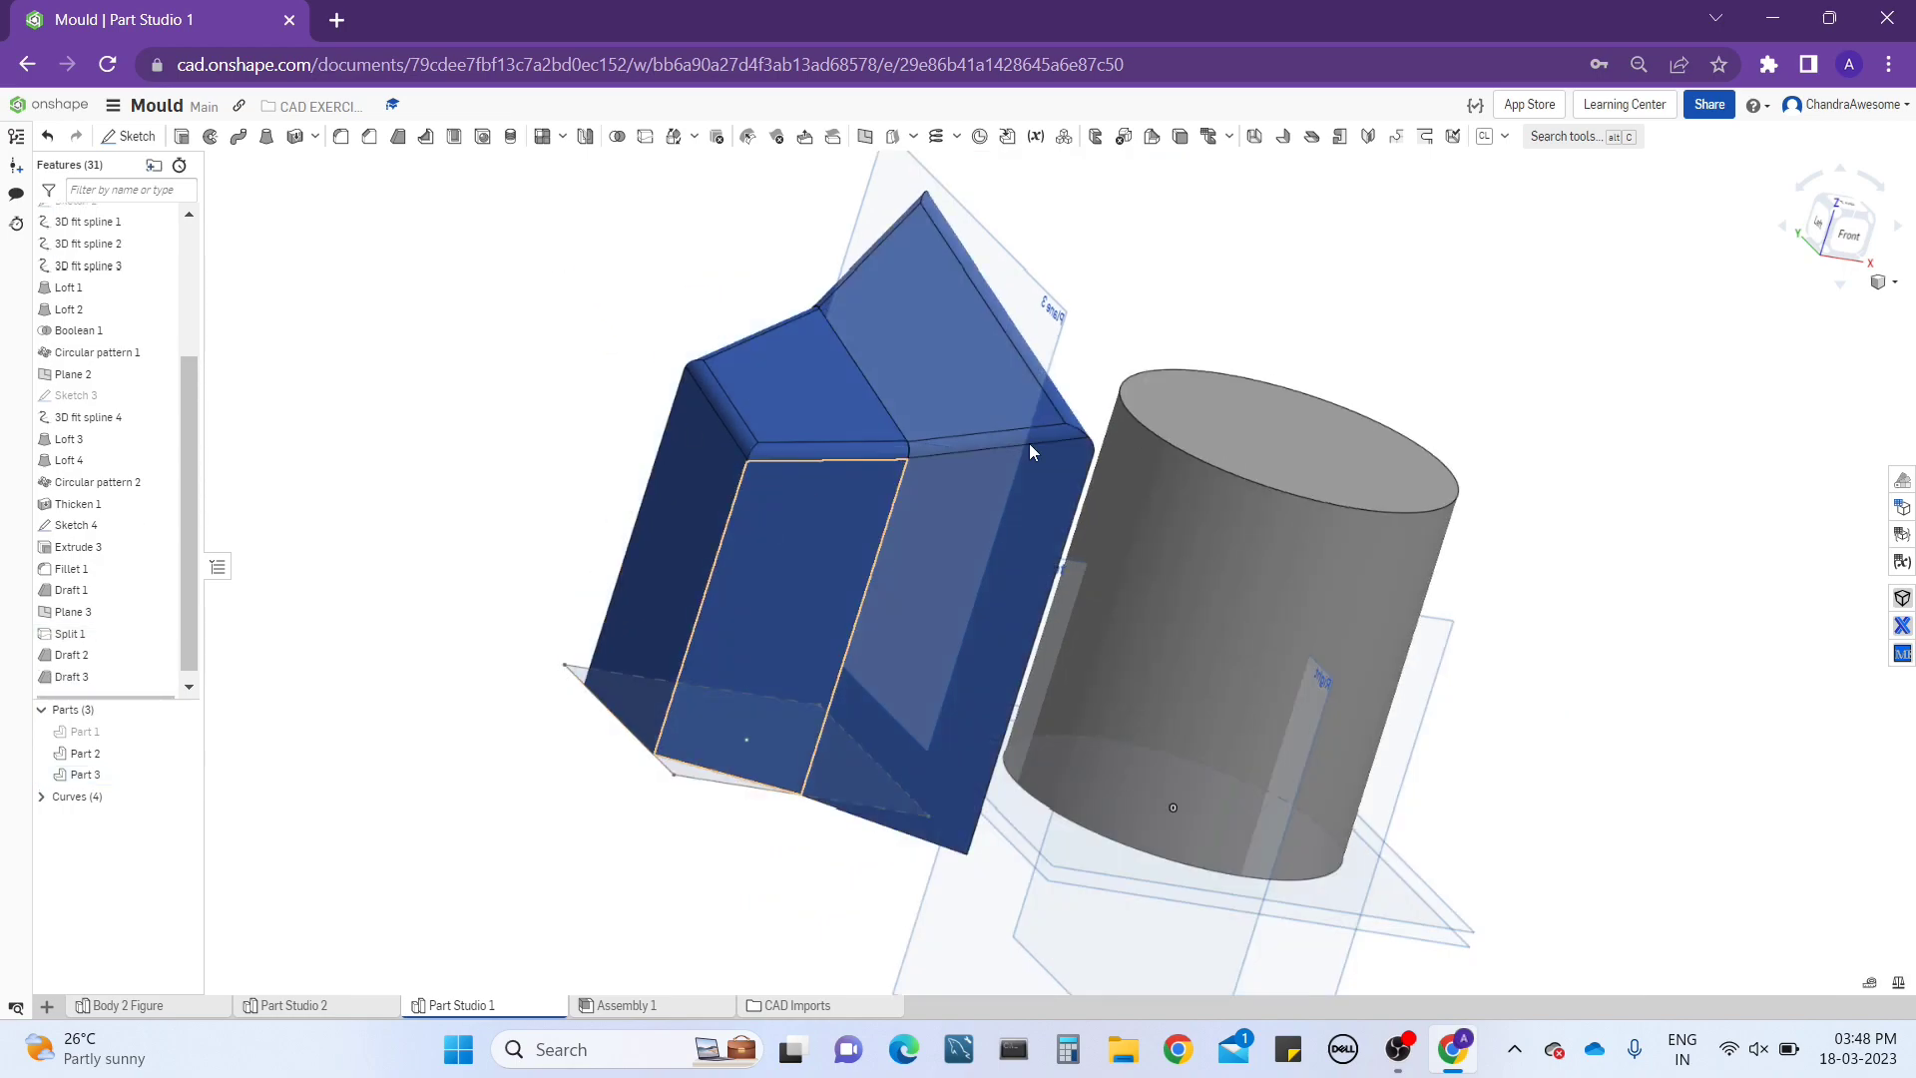
{"action": "right_click_drag", "start_coordinate": [1108, 427], "coordinate": [794, 469]}
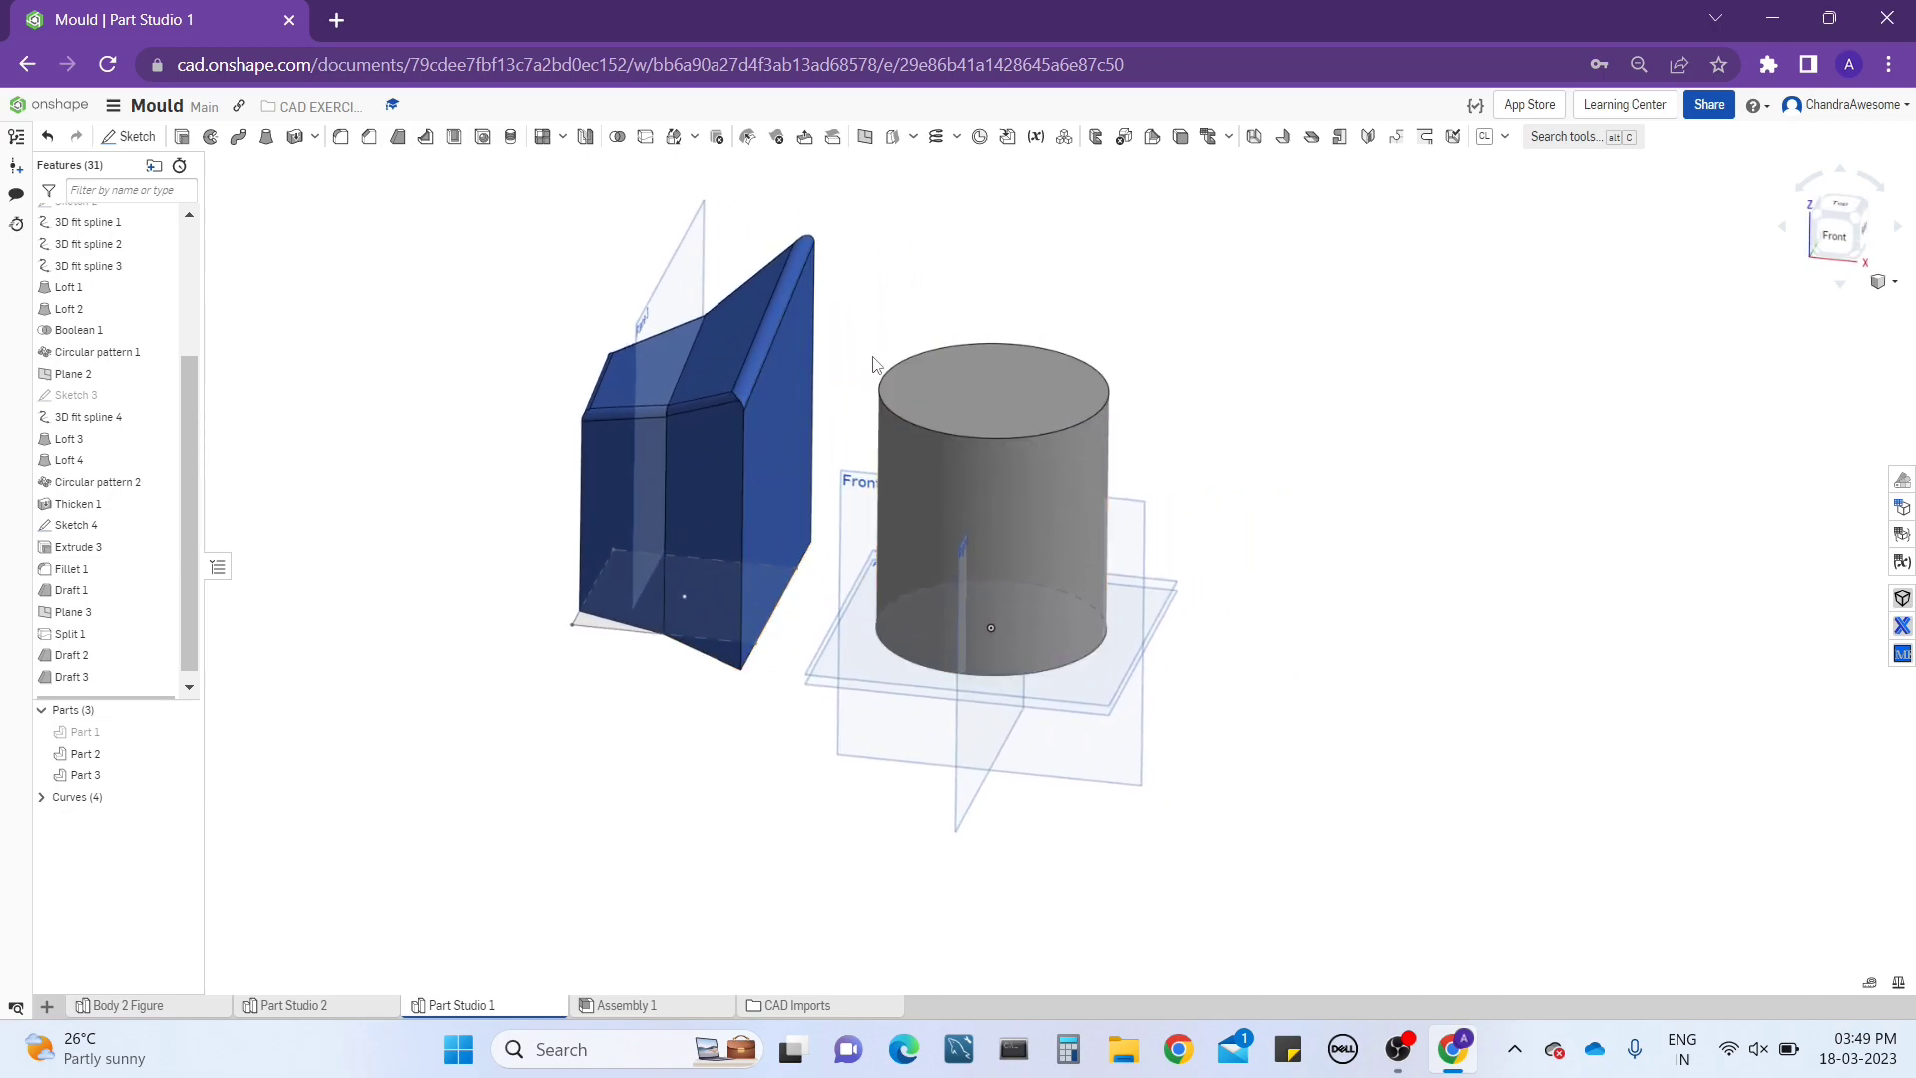
Hide the cylinder part and extrude its Sketch 4 circle 5 in as a new solid.
{"action": "right_click_drag", "start_coordinate": [978, 415], "coordinate": [842, 407]}
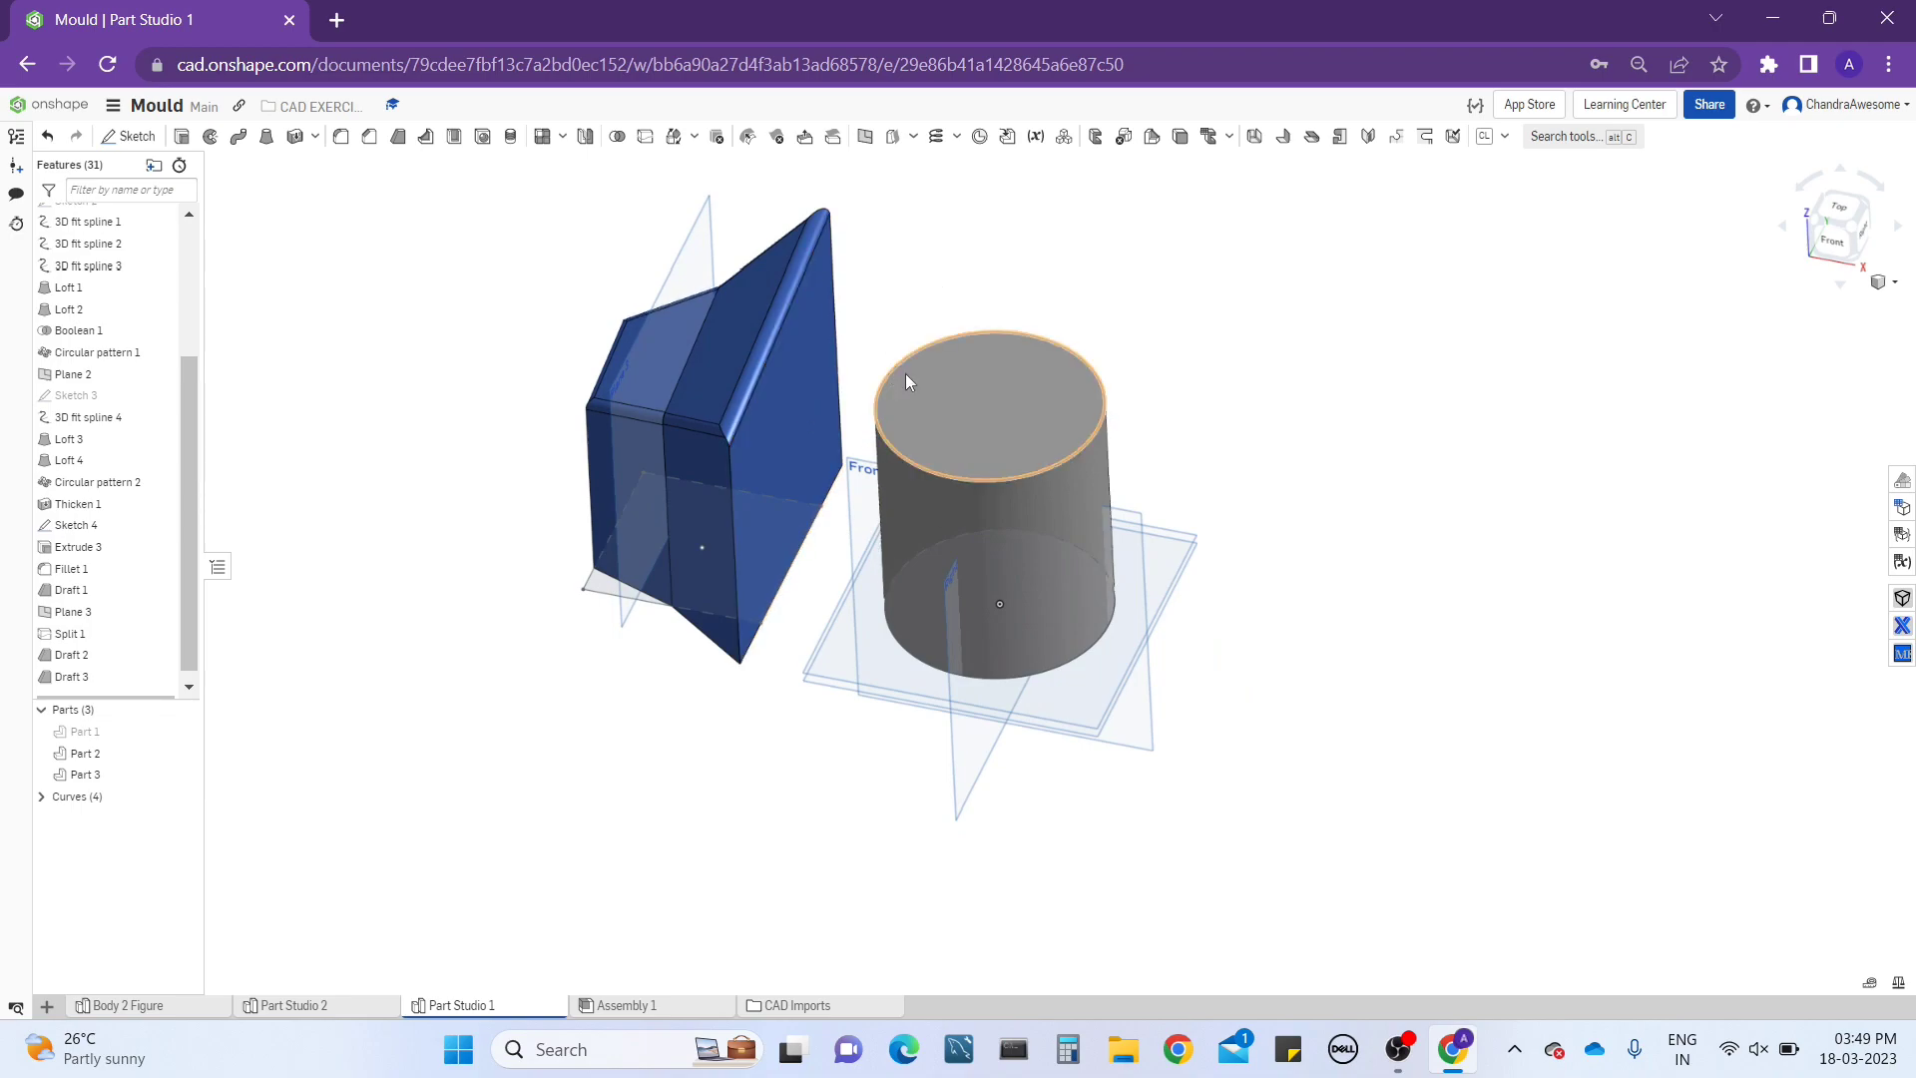
{"action": "left_click", "coordinate": [184, 755]}
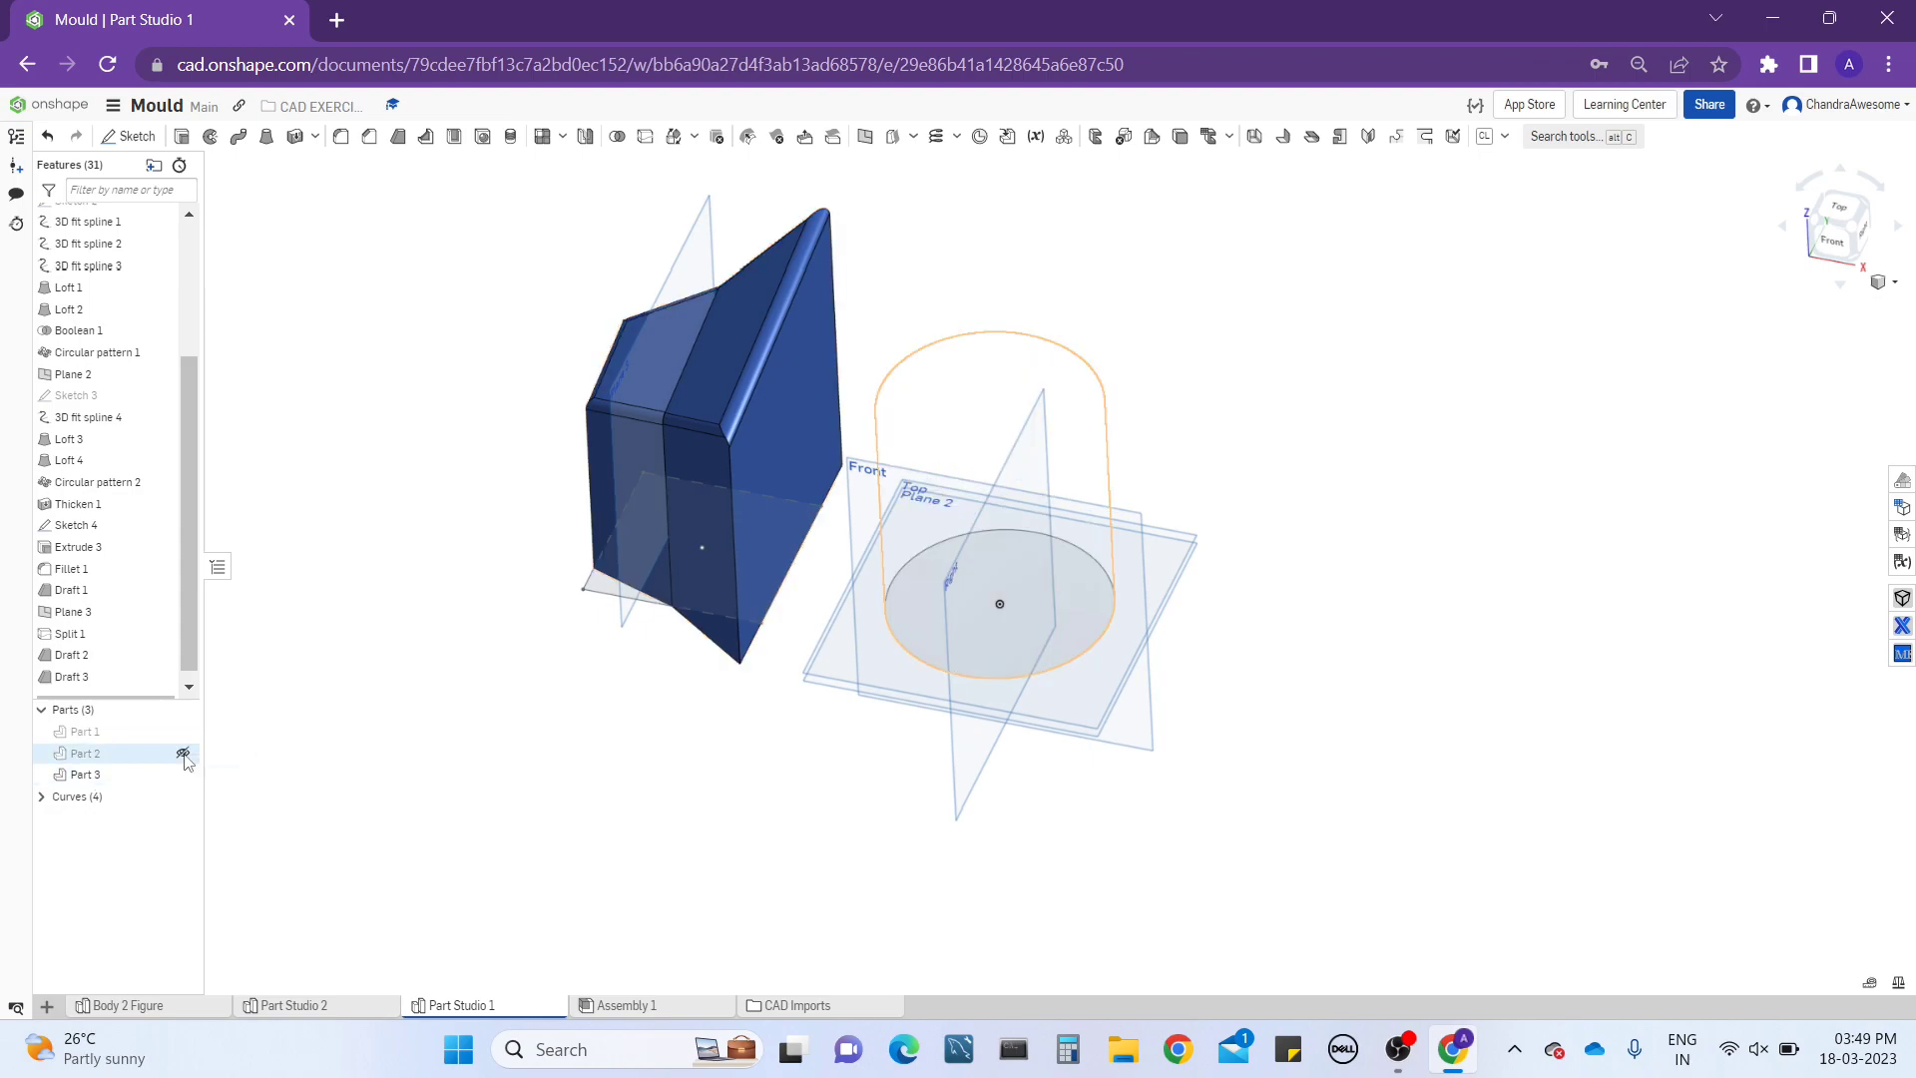
{"action": "left_click", "coordinate": [1095, 605]}
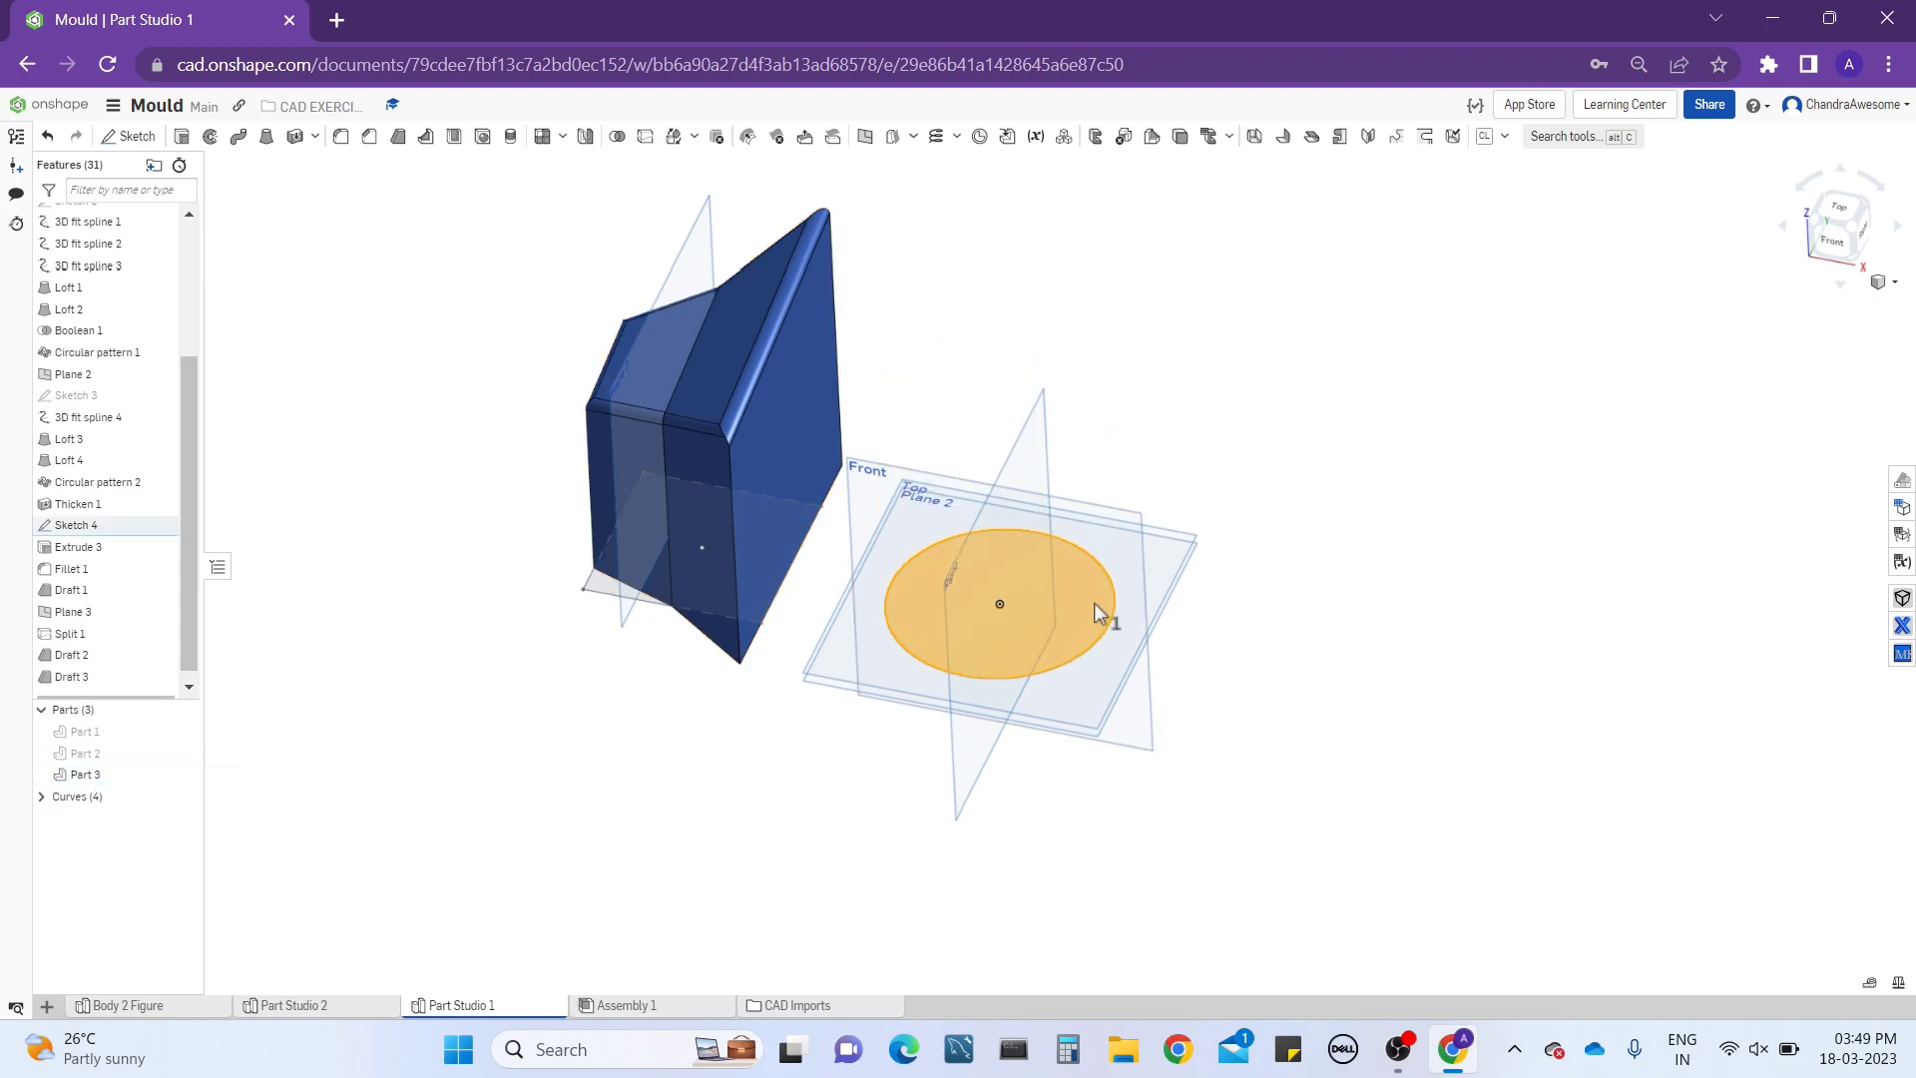
{"action": "left_click", "coordinate": [179, 140]}
{"action": "right_click_drag", "start_coordinate": [587, 439], "coordinate": [592, 408]}
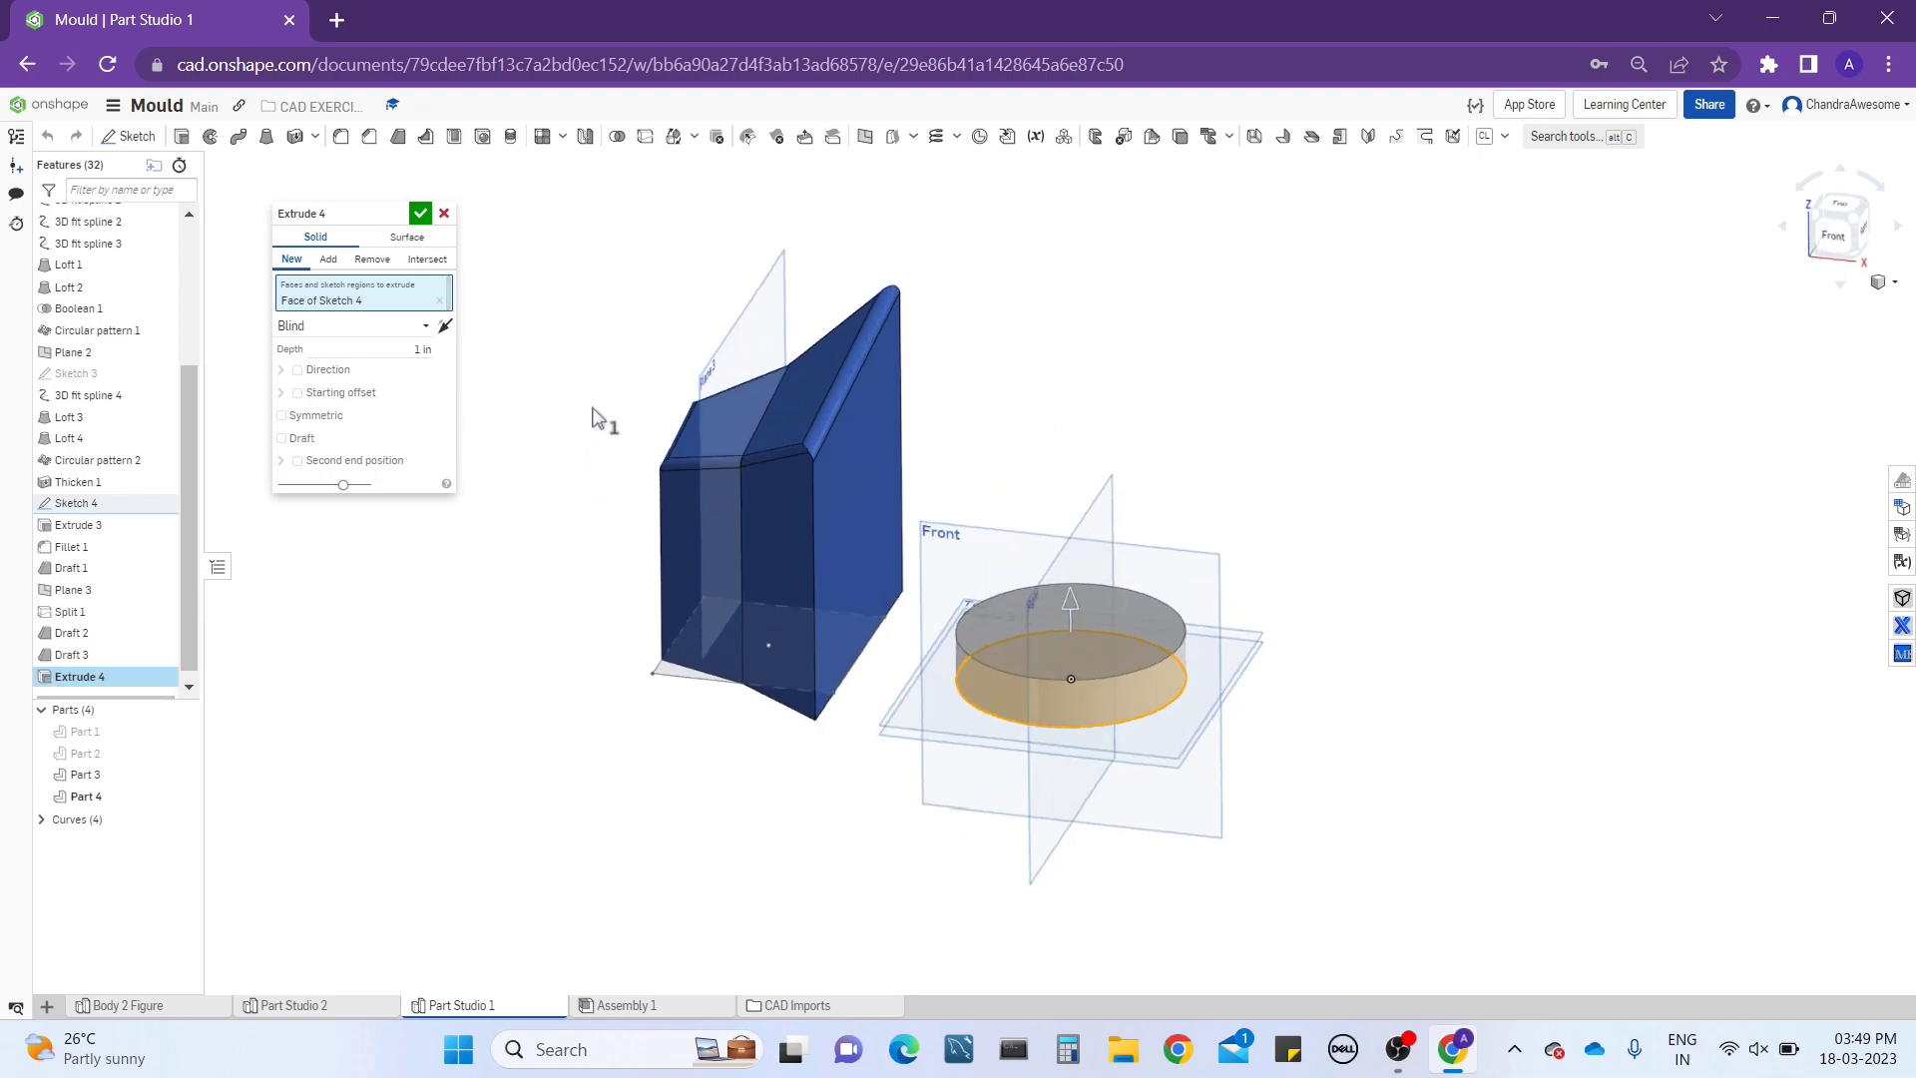
{"action": "left_click", "coordinate": [390, 342]}
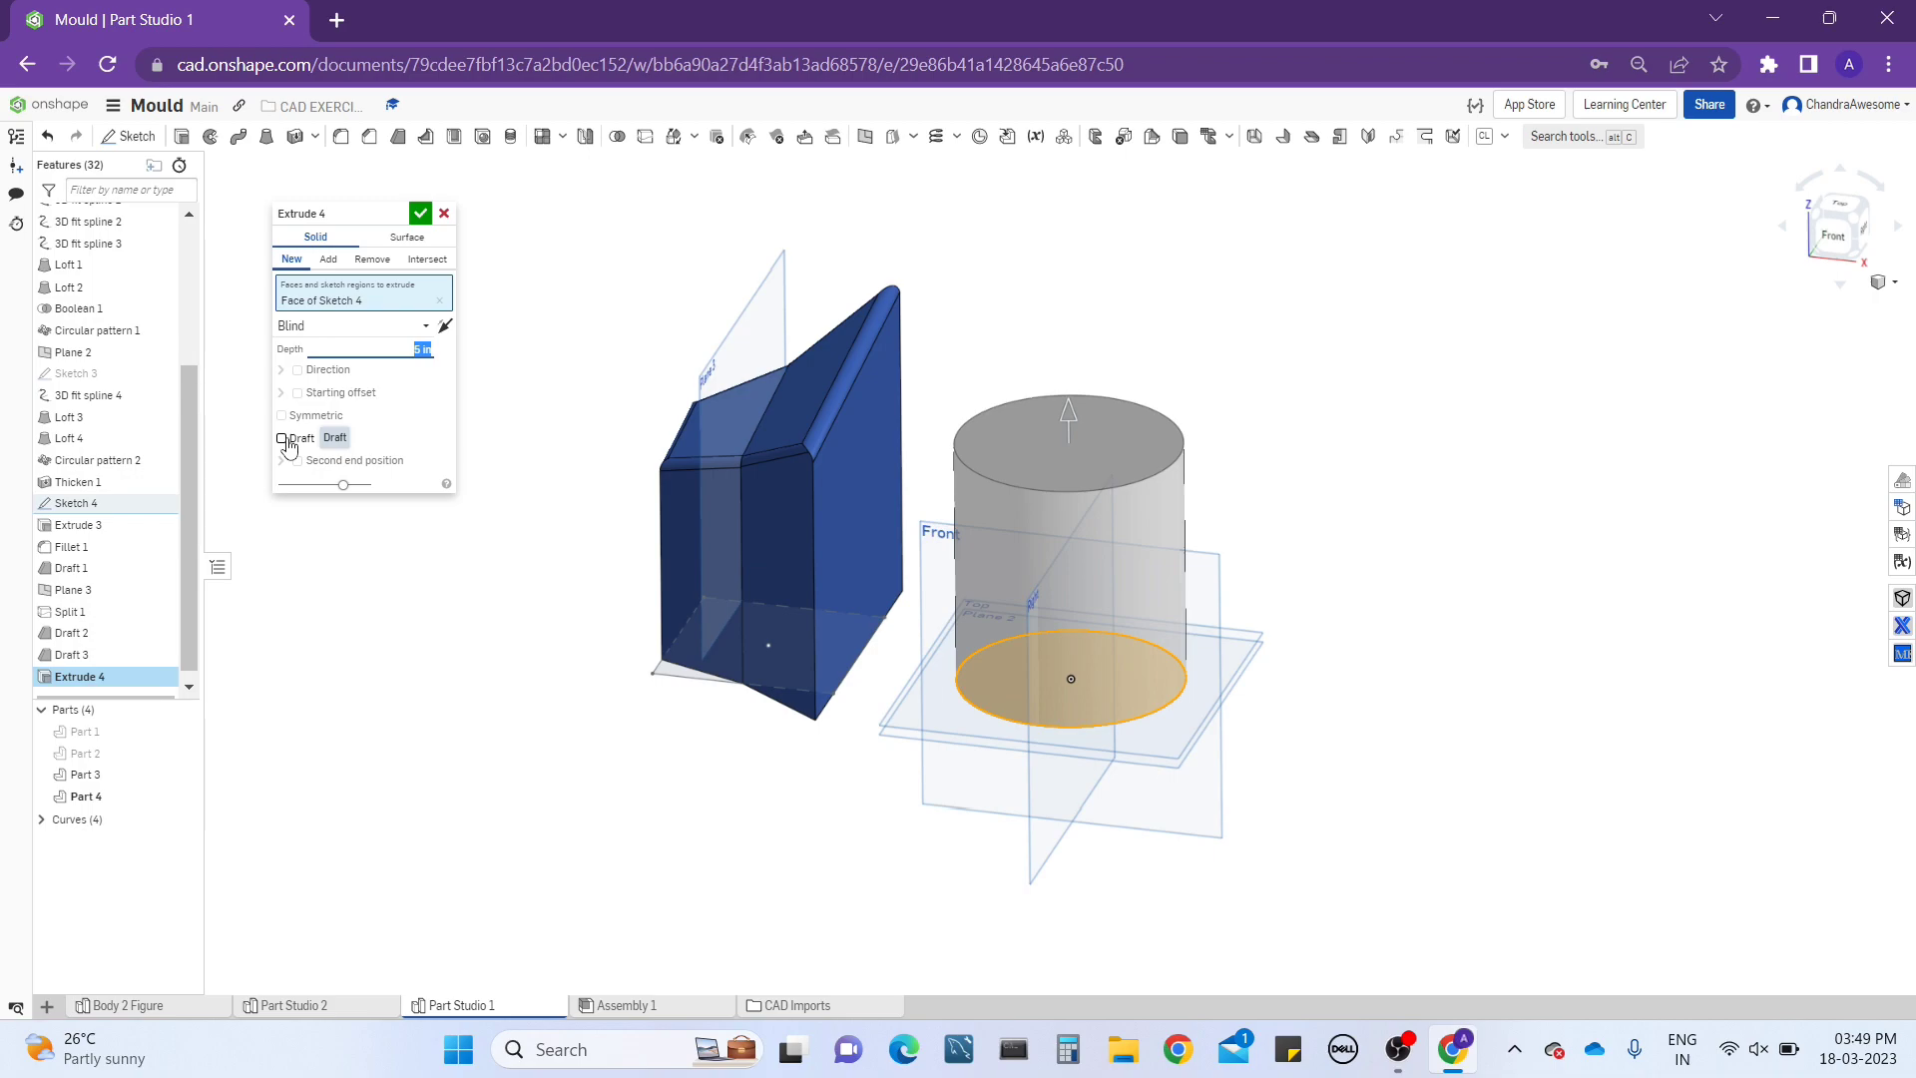
Enable draft on the circular extrusion and set its draft angle to 10 degrees.
{"action": "left_click", "coordinate": [283, 440]}
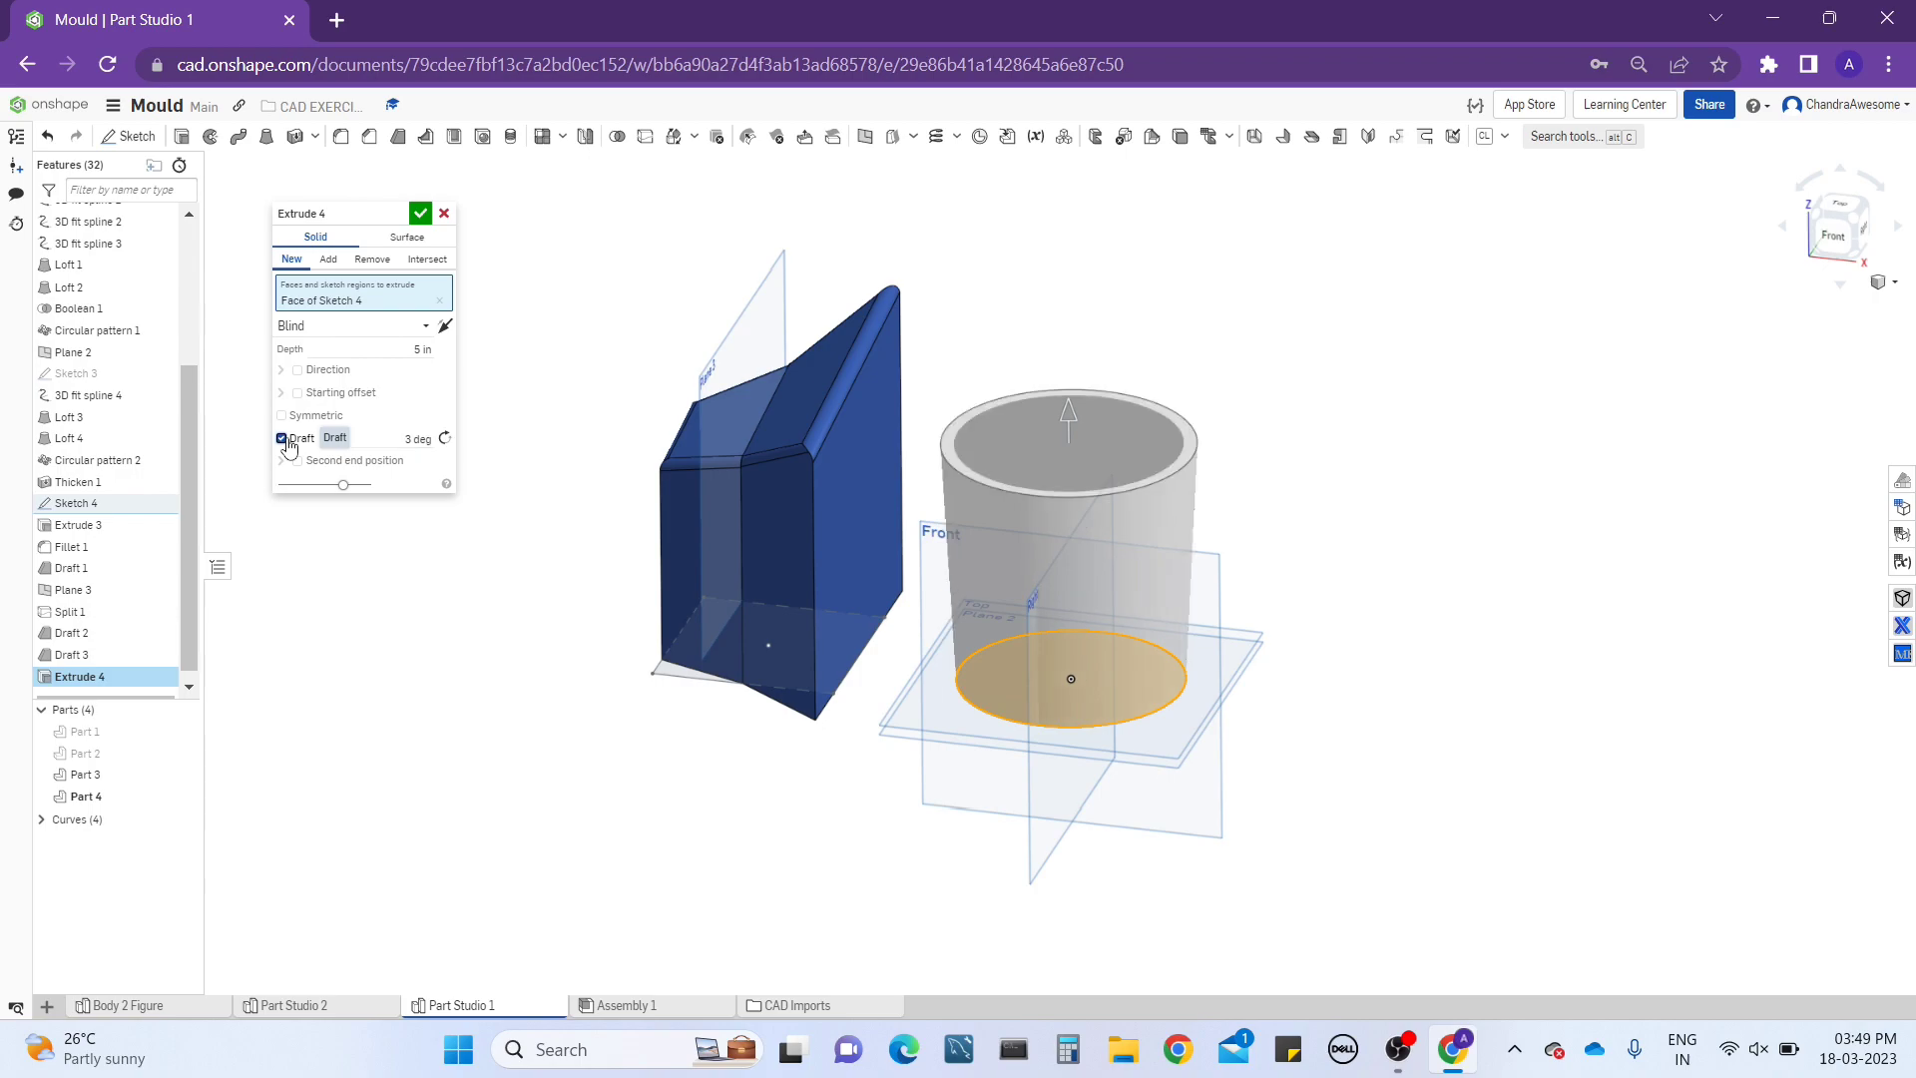
{"action": "right_click_drag", "start_coordinate": [1154, 458], "coordinate": [1196, 412]}
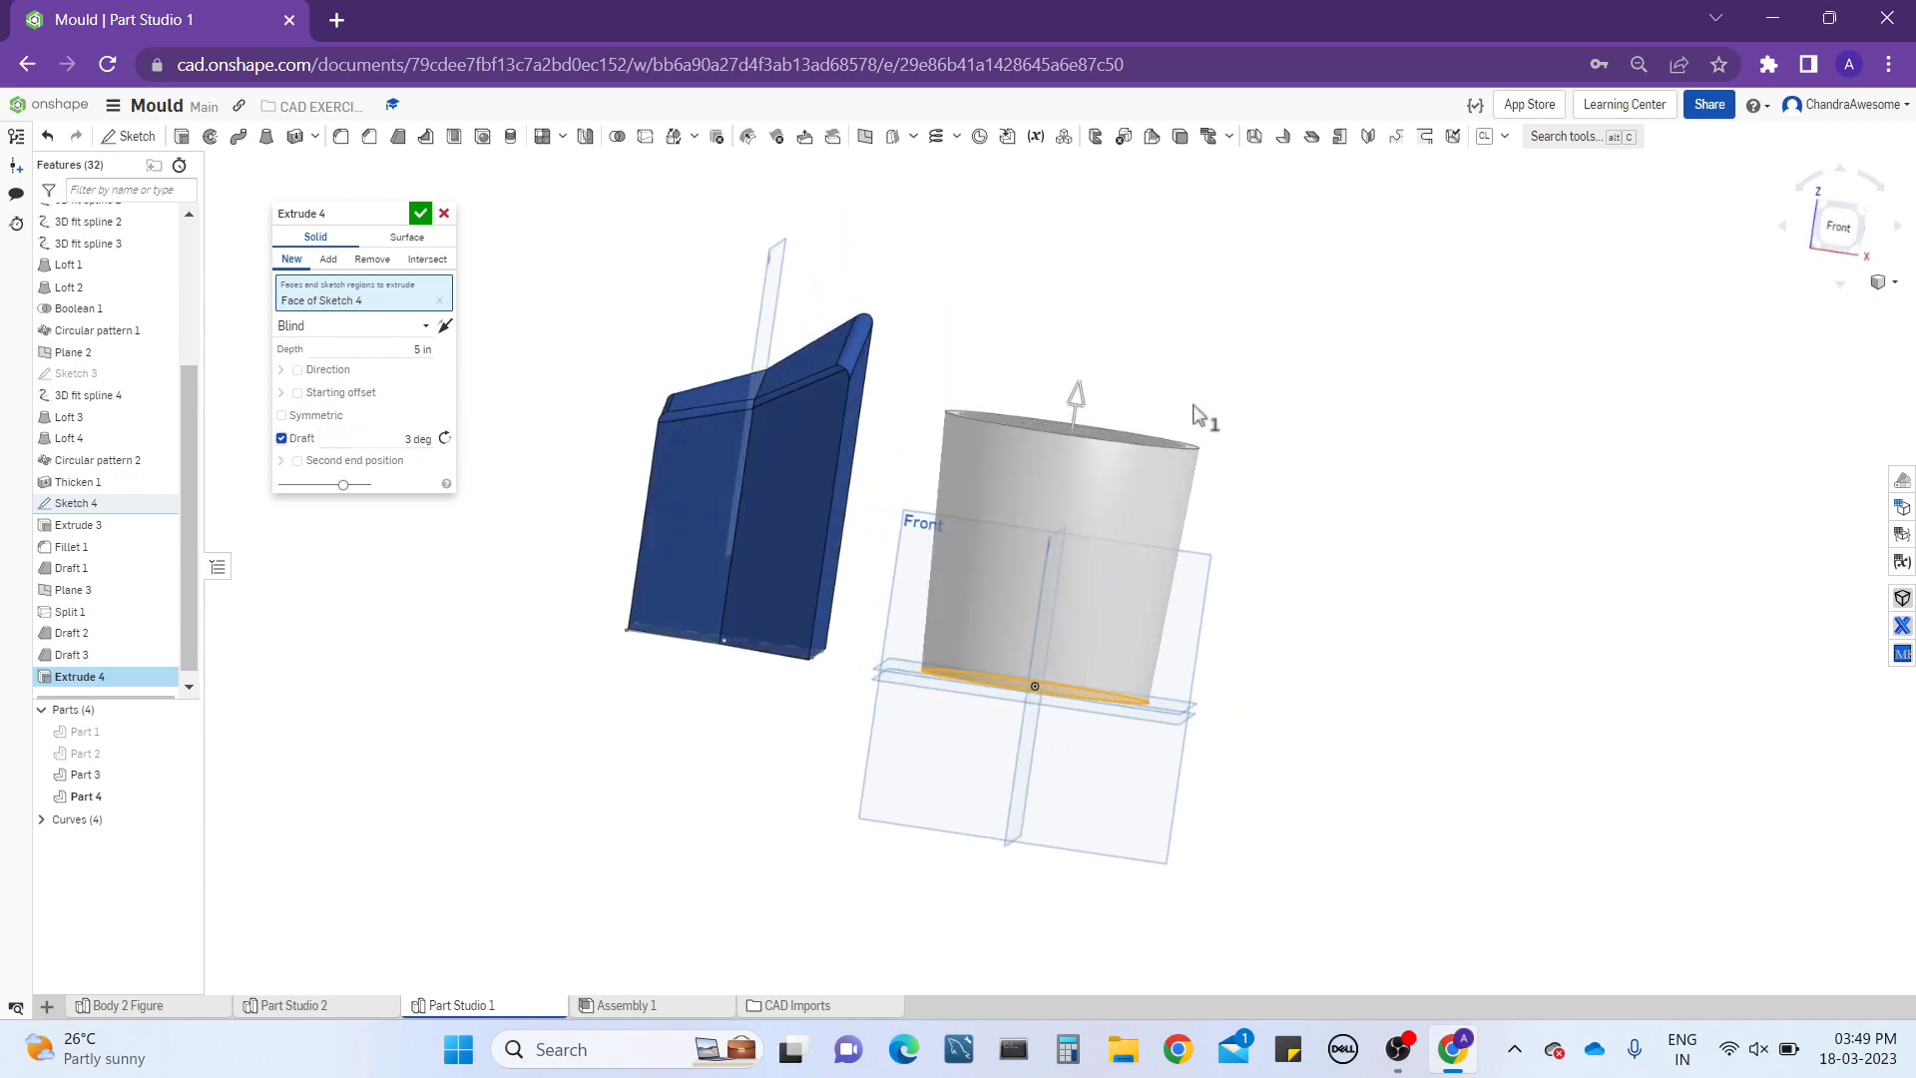
{"action": "left_click", "coordinate": [1840, 231]}
{"action": "scroll", "coordinate": [1517, 374], "scroll_direction": "up", "scroll_amount": 3}
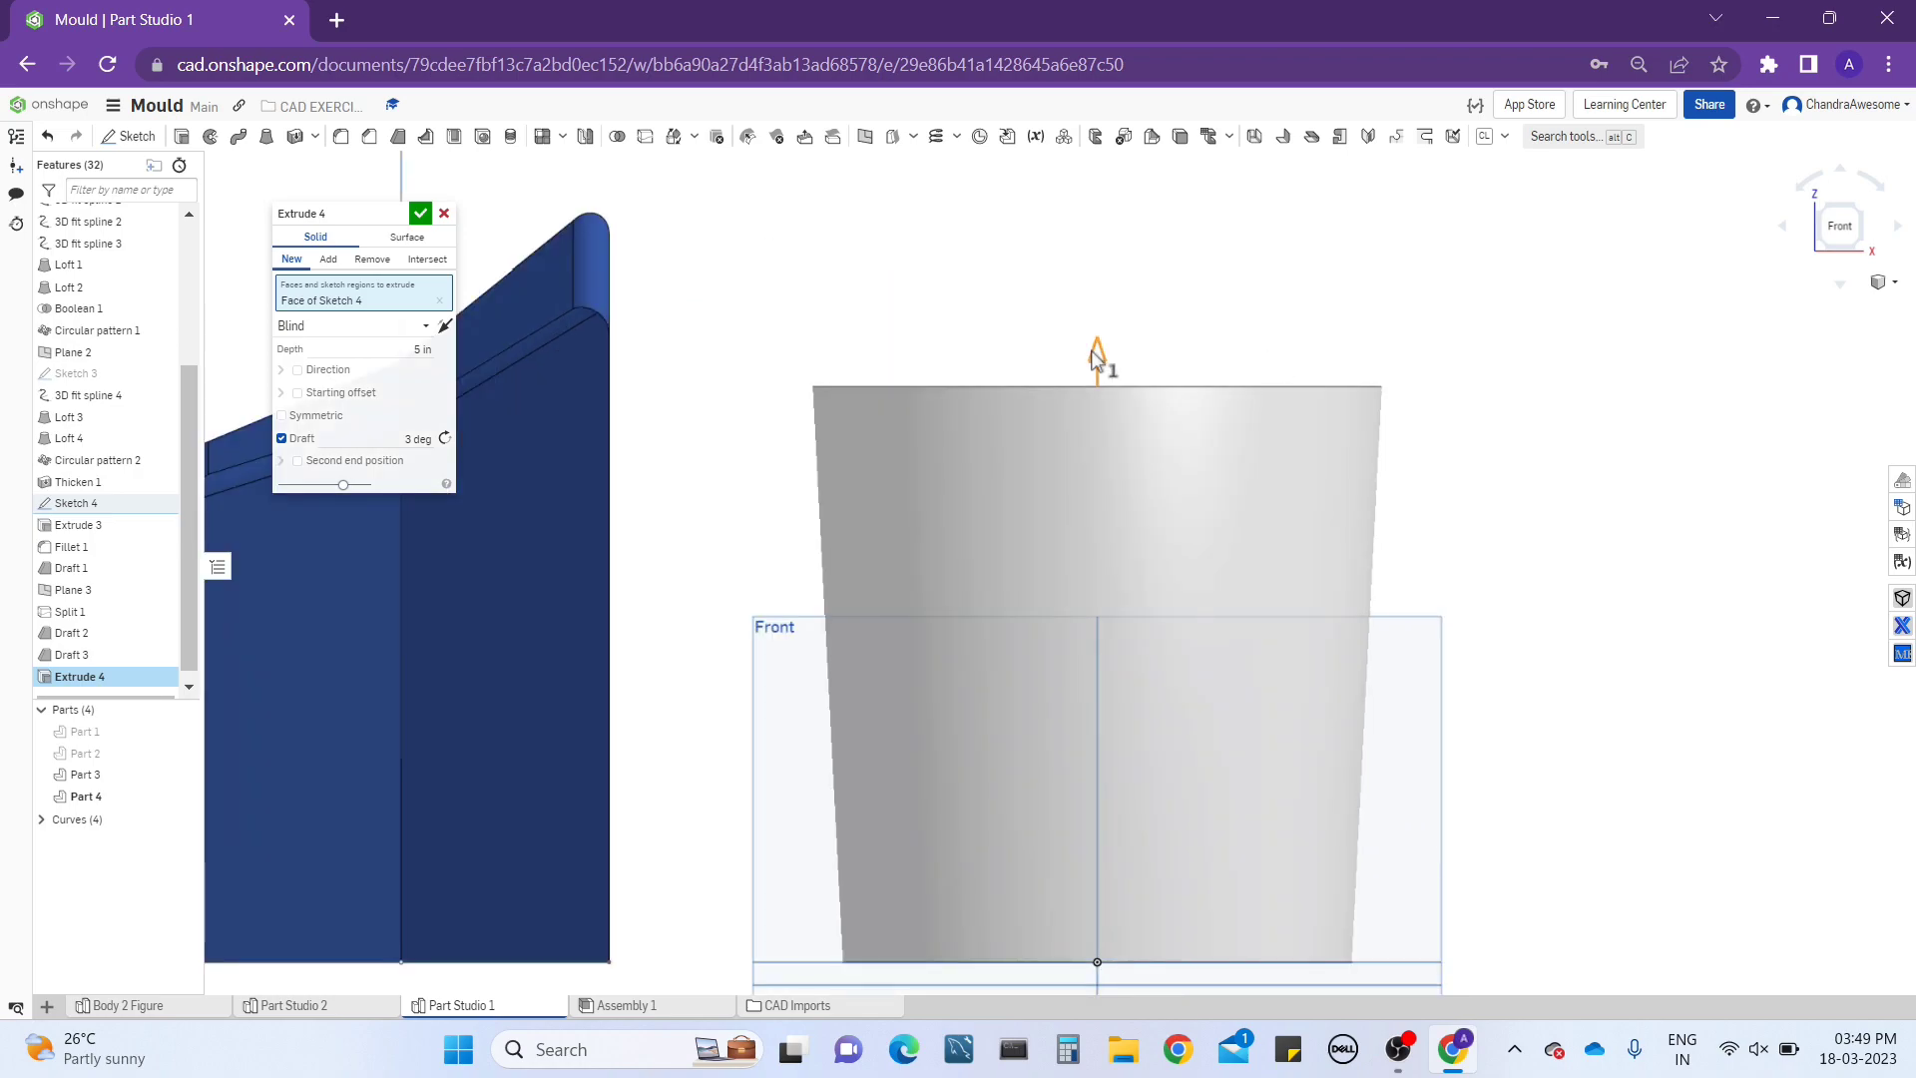
{"action": "scroll", "coordinate": [1092, 354], "scroll_direction": "down", "scroll_amount": 2}
{"action": "left_click_drag", "start_coordinate": [1101, 339], "coordinate": [1071, 382]}
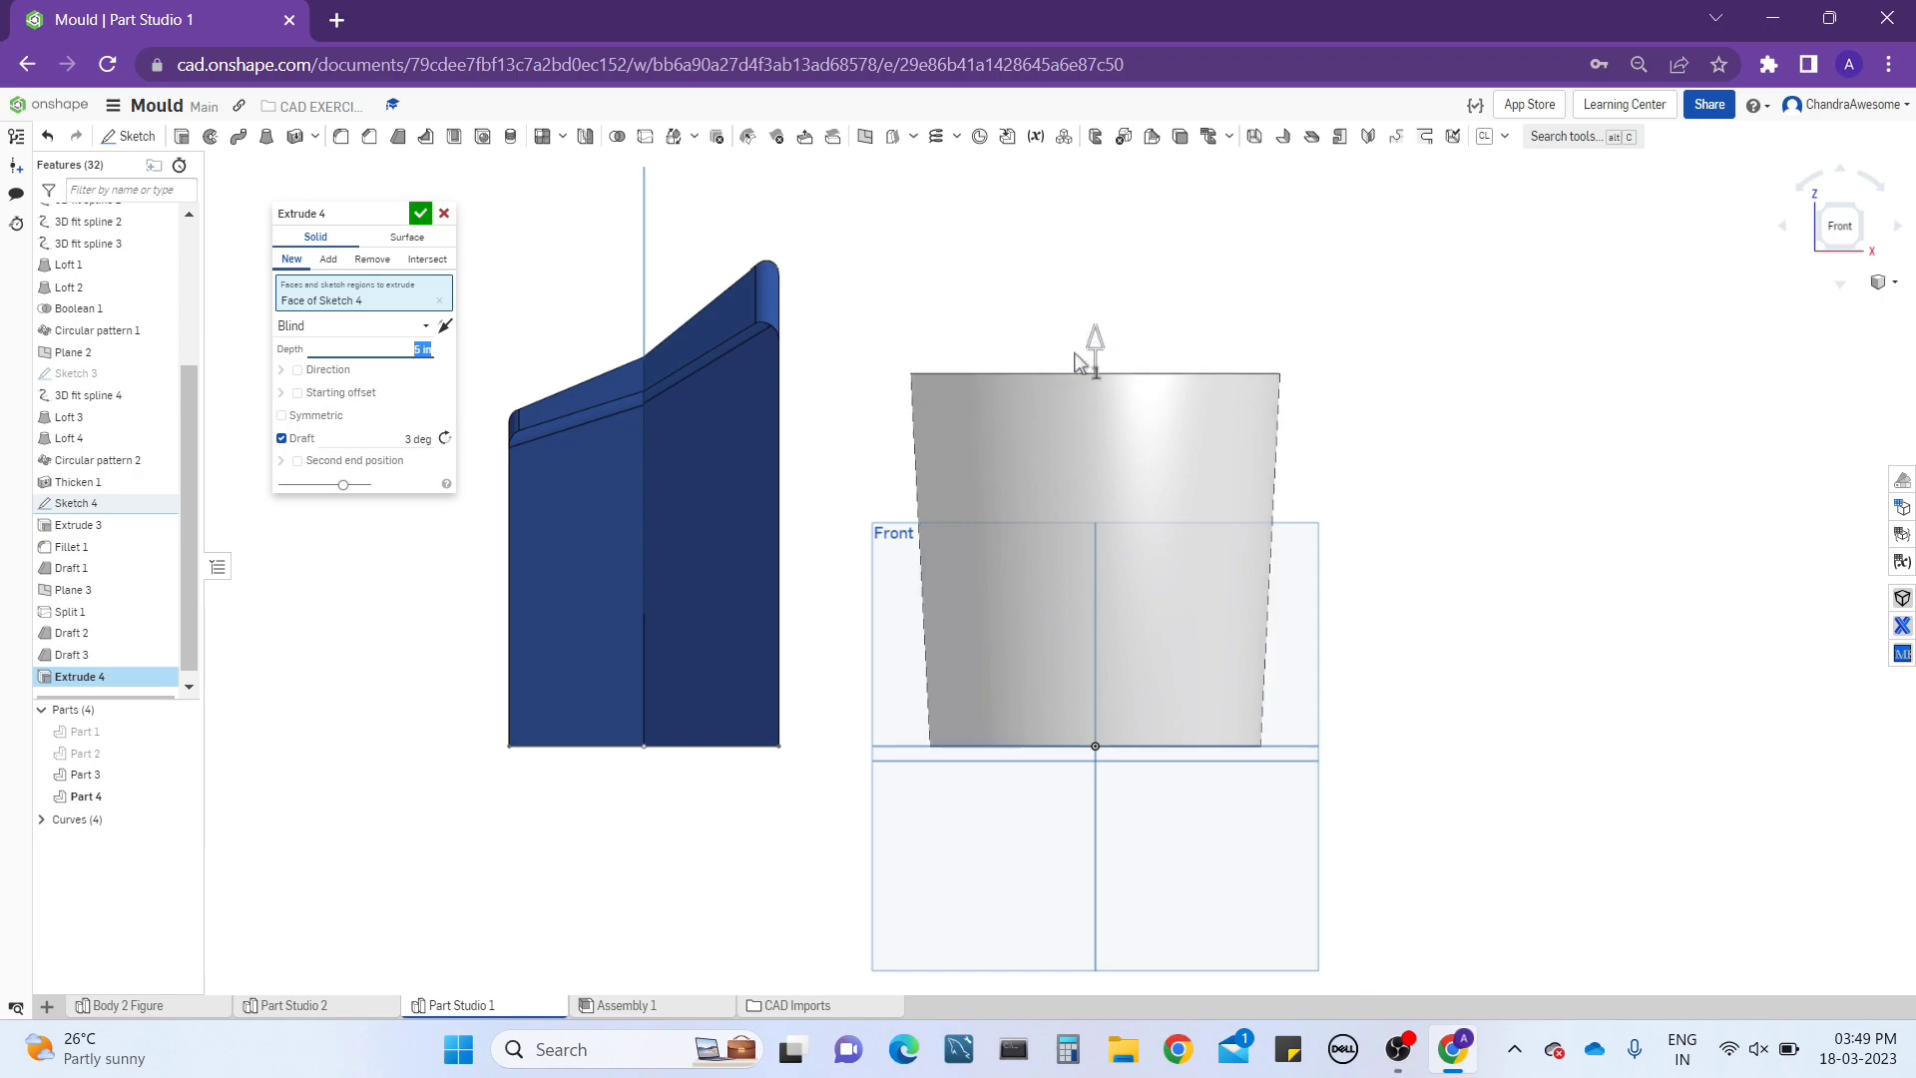
{"action": "left_click", "coordinate": [412, 443]}
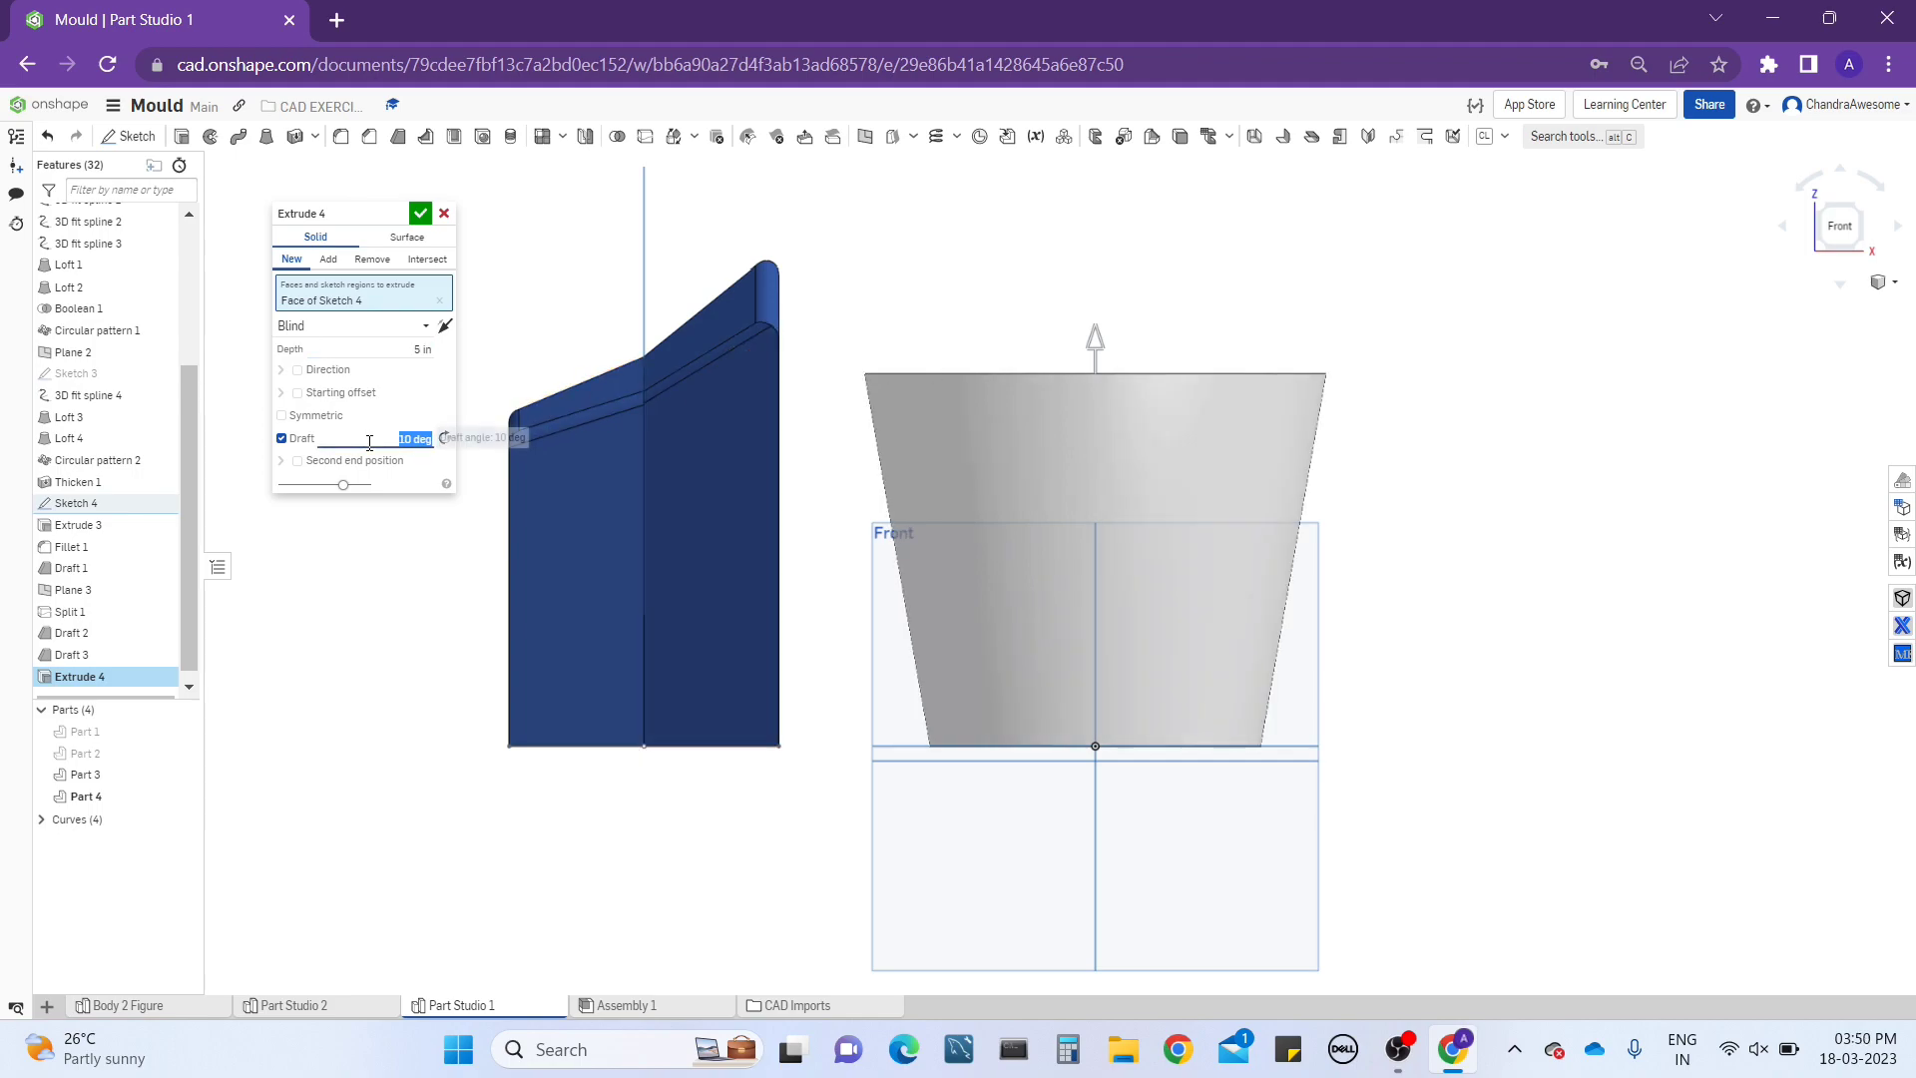
Flip the extrusion's draft inward and back outward, and accept the outward-tapered extrusion.
{"action": "right_click_drag", "start_coordinate": [1146, 492], "coordinate": [1219, 399]}
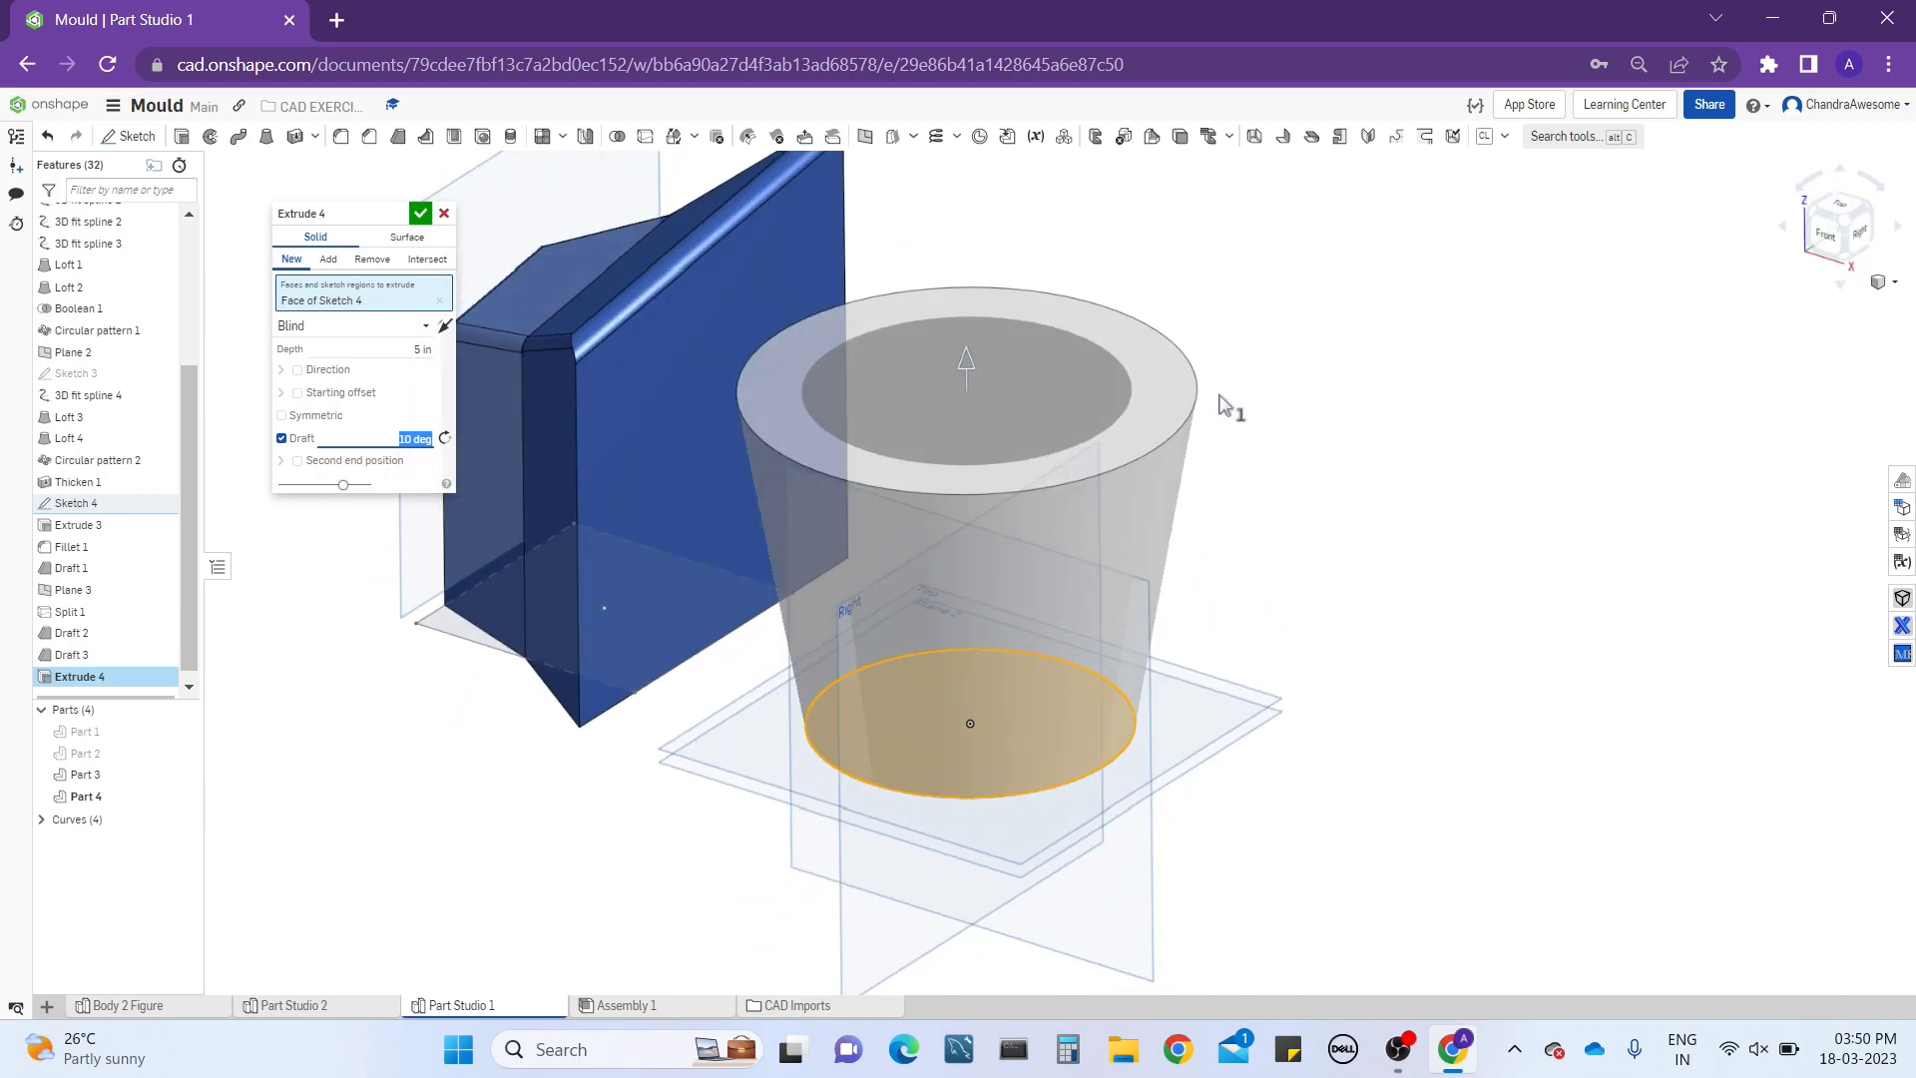
{"action": "left_click", "coordinate": [445, 439]}
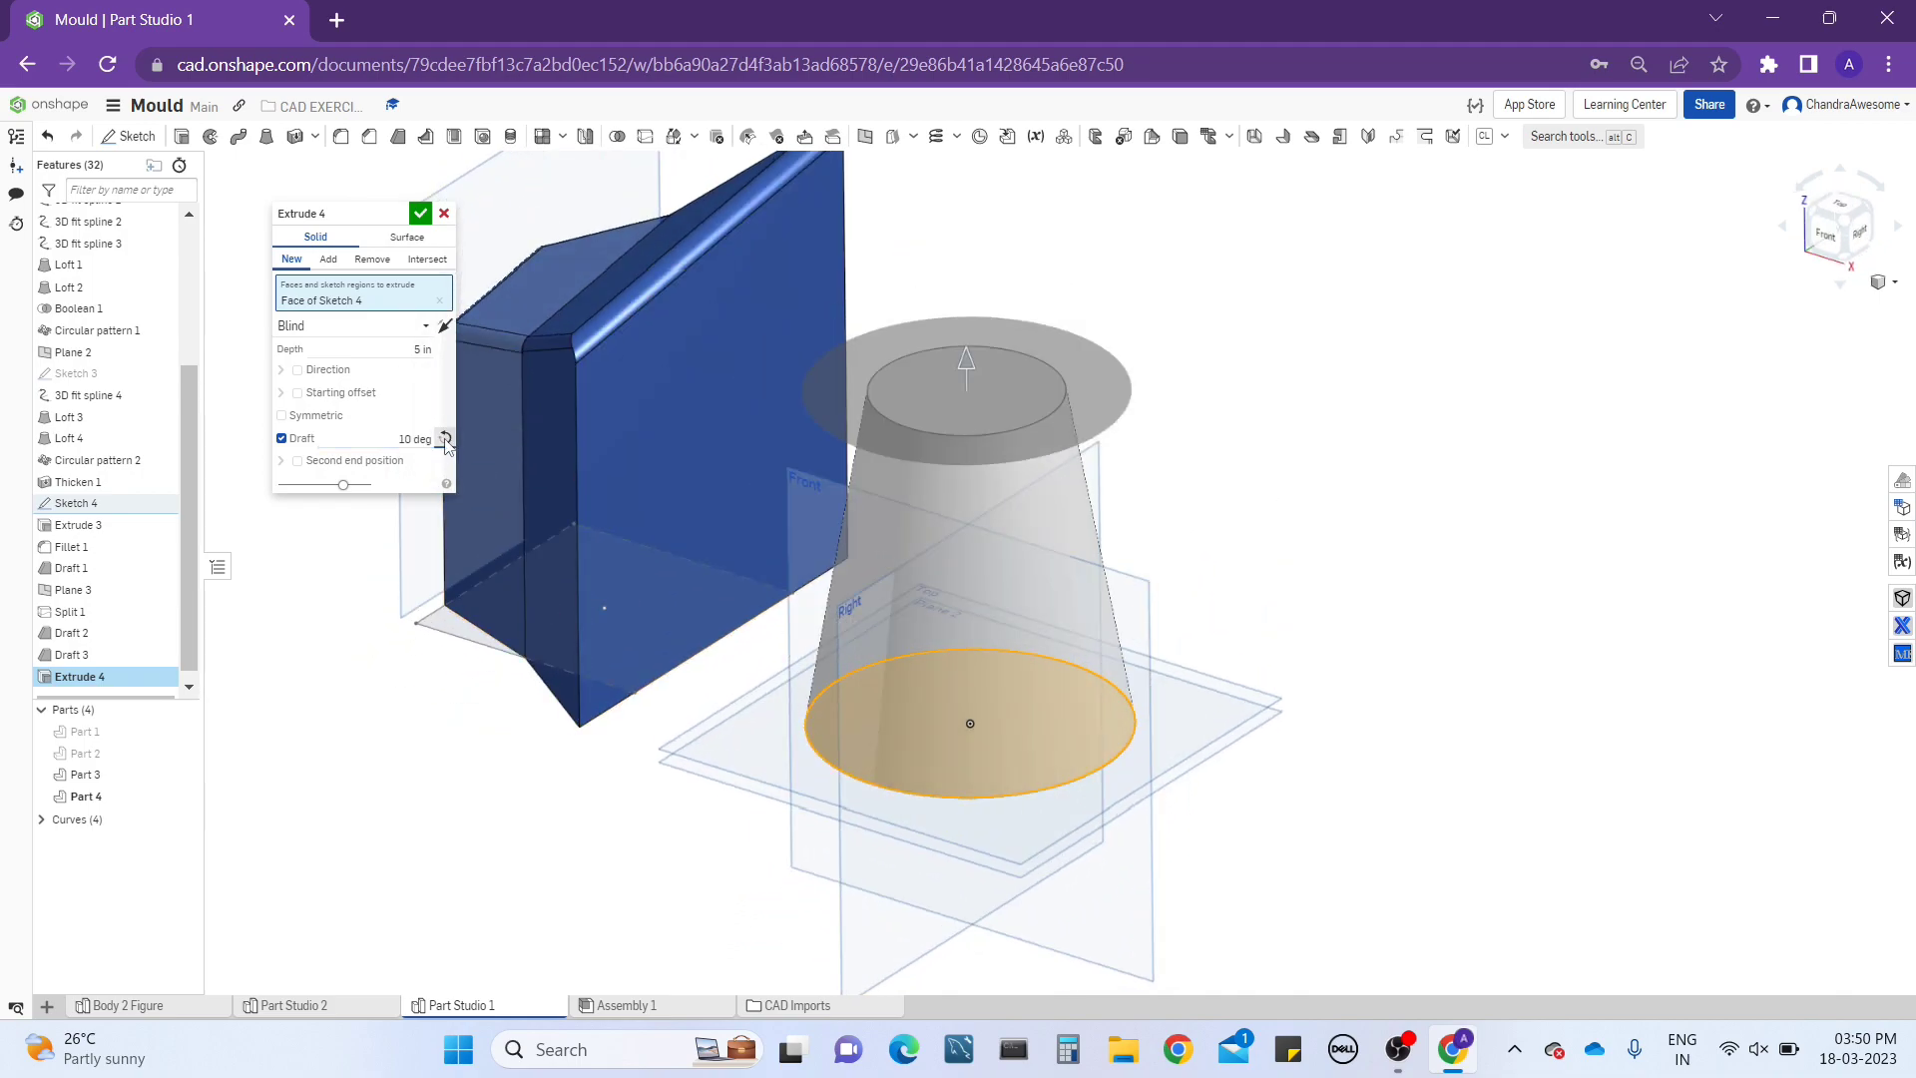
{"action": "left_click", "coordinate": [445, 440]}
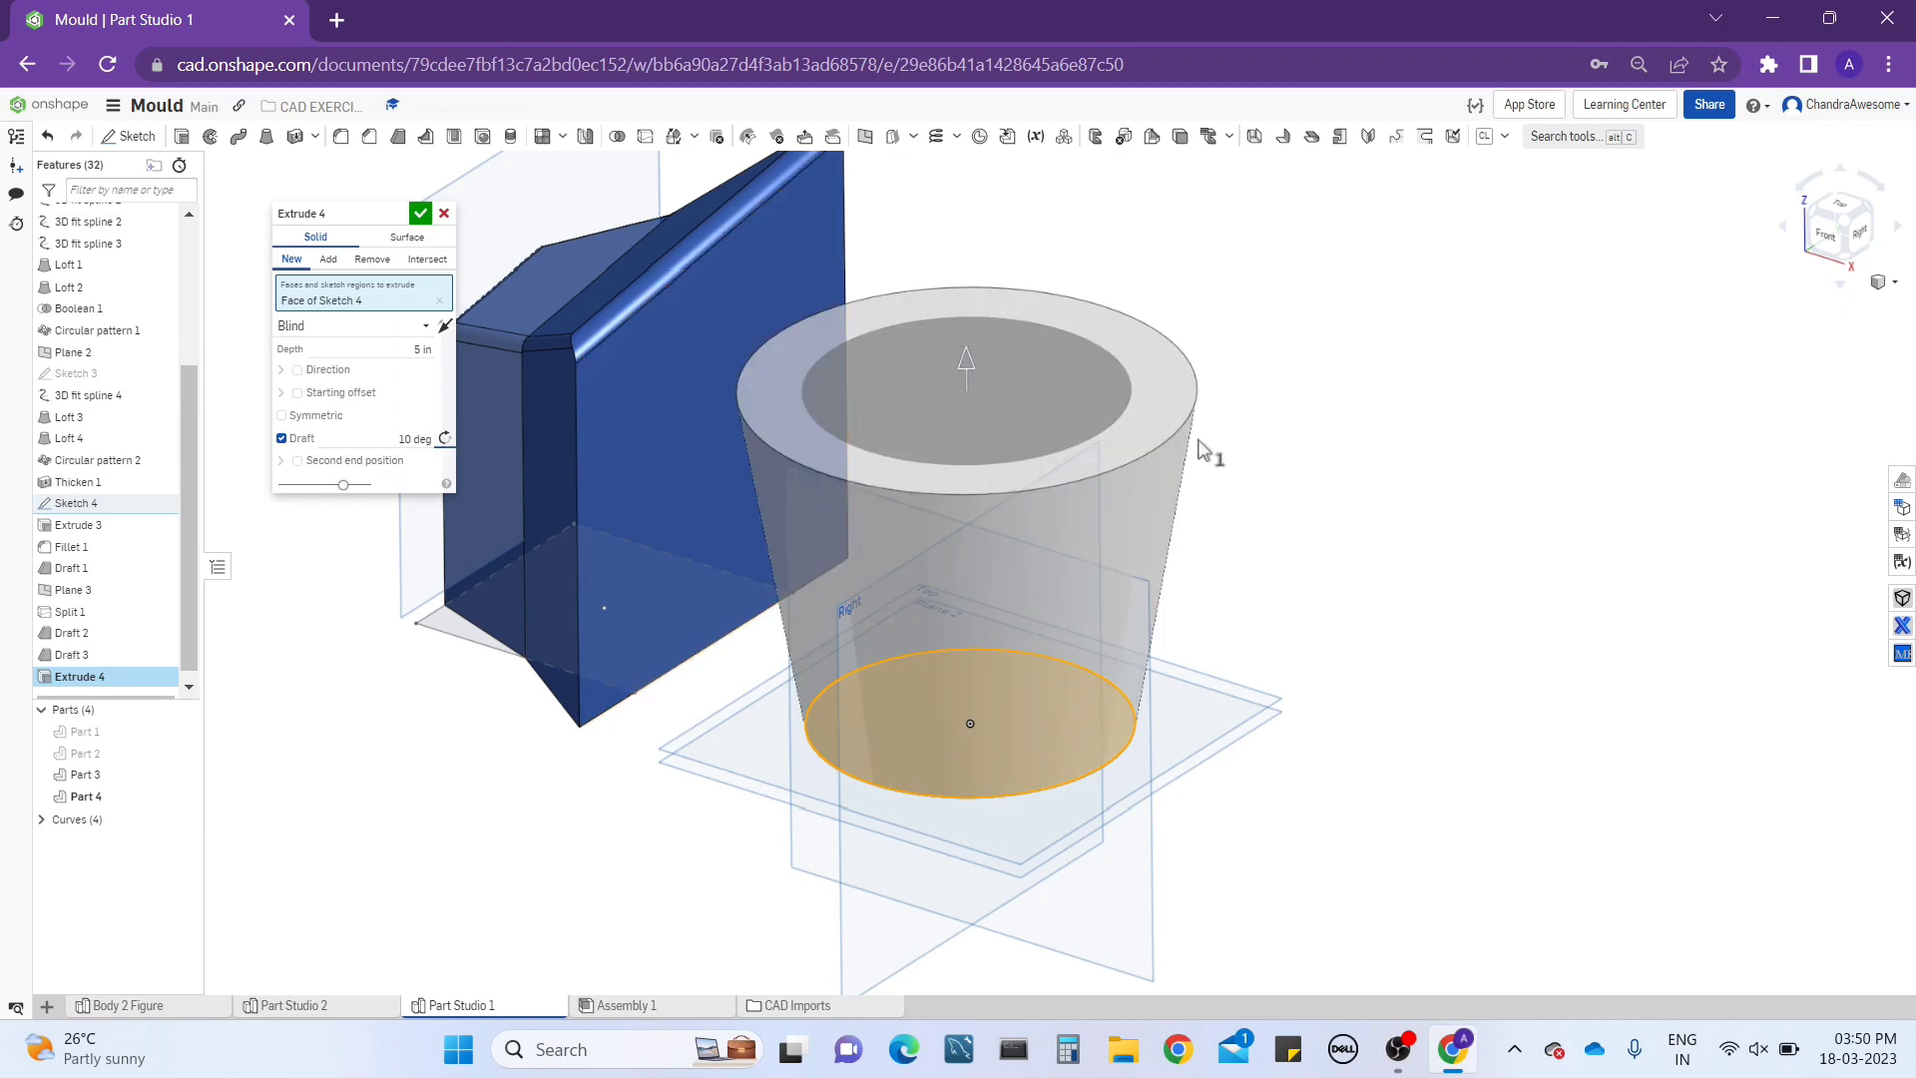
{"action": "mouse_move", "coordinate": [1210, 445]}
{"action": "right_mouse_down"}
{"action": "mouse_move", "coordinate": [1244, 402]}
{"action": "mouse_move", "coordinate": [1210, 432]}
{"action": "mouse_move", "coordinate": [1183, 419]}
{"action": "mouse_move", "coordinate": [1198, 441]}
{"action": "right_mouse_up"}
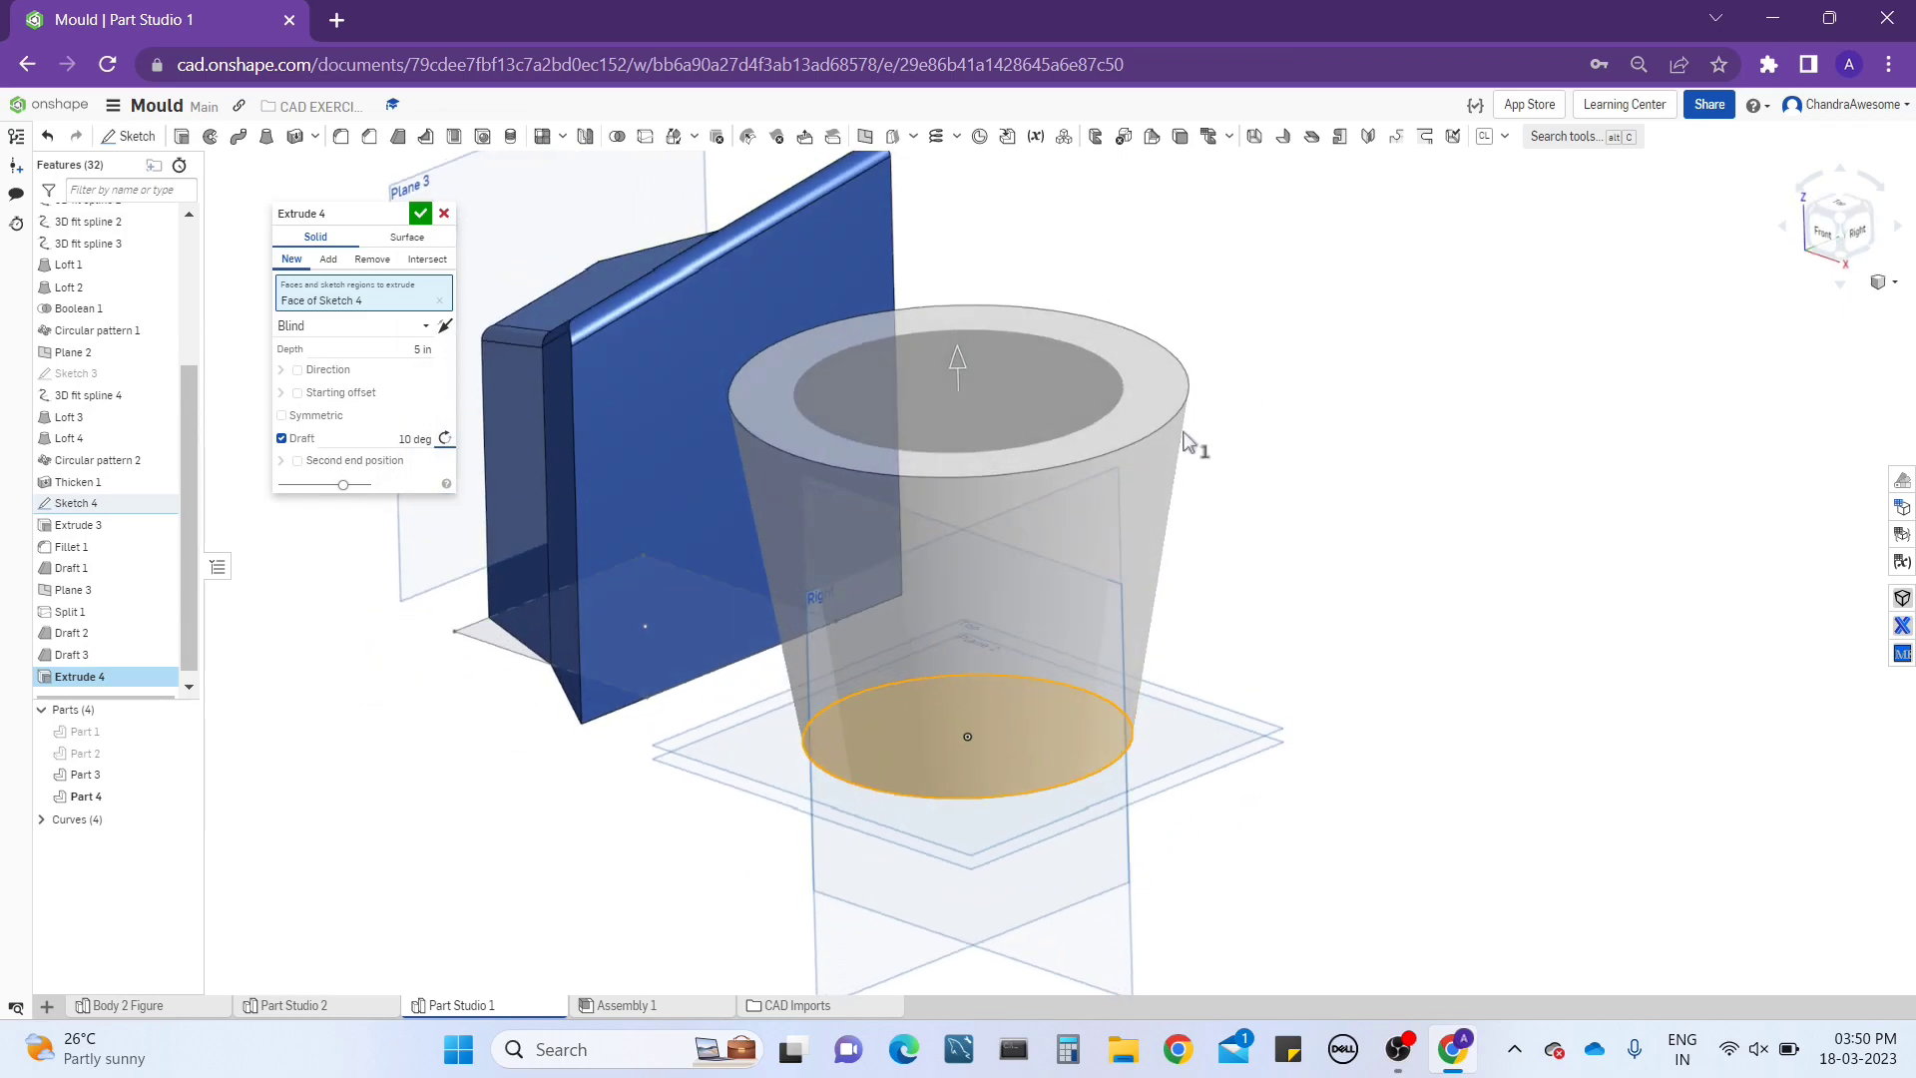
{"action": "right_click_drag", "start_coordinate": [655, 642], "coordinate": [589, 415]}
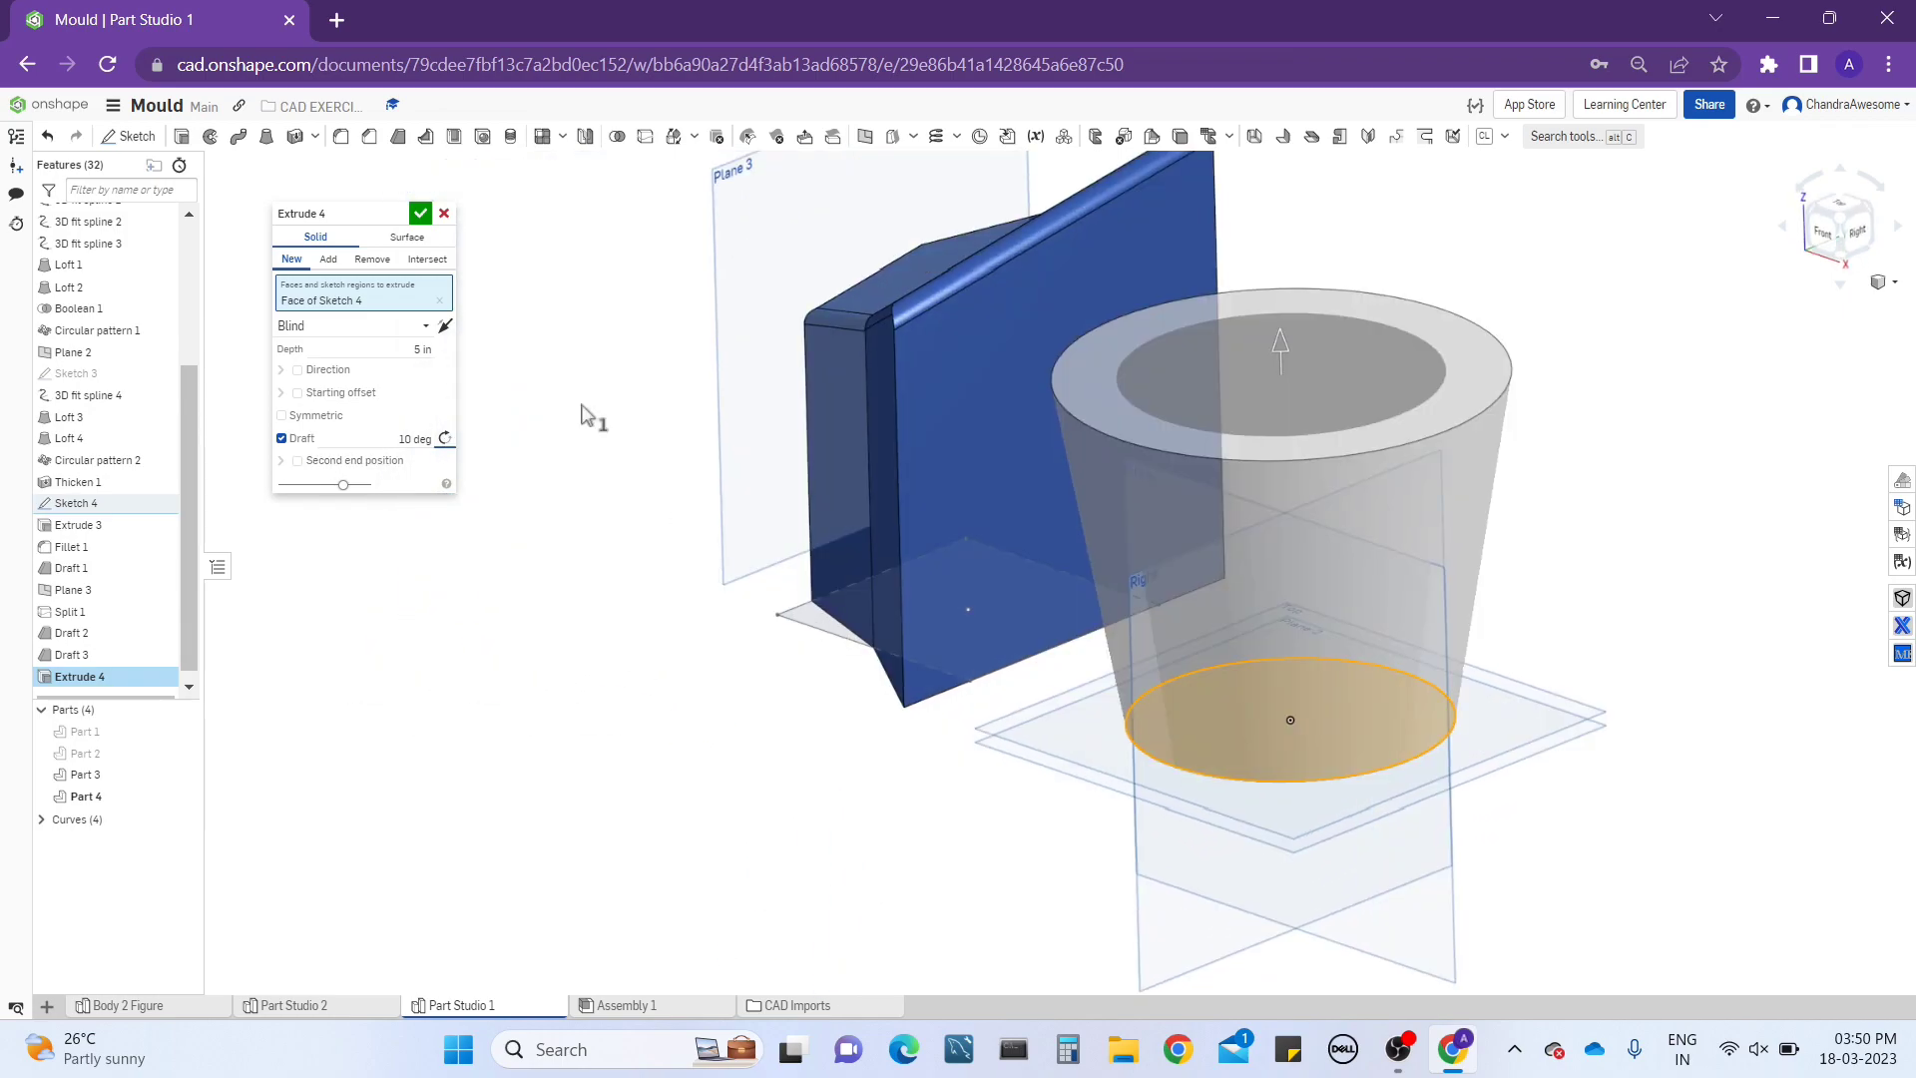
{"action": "left_click", "coordinate": [421, 214]}
Shell the tapered solid with a 0.1 in wall thickness, removing its upper circular face.
{"action": "right_click_drag", "start_coordinate": [1416, 467], "coordinate": [1247, 469]}
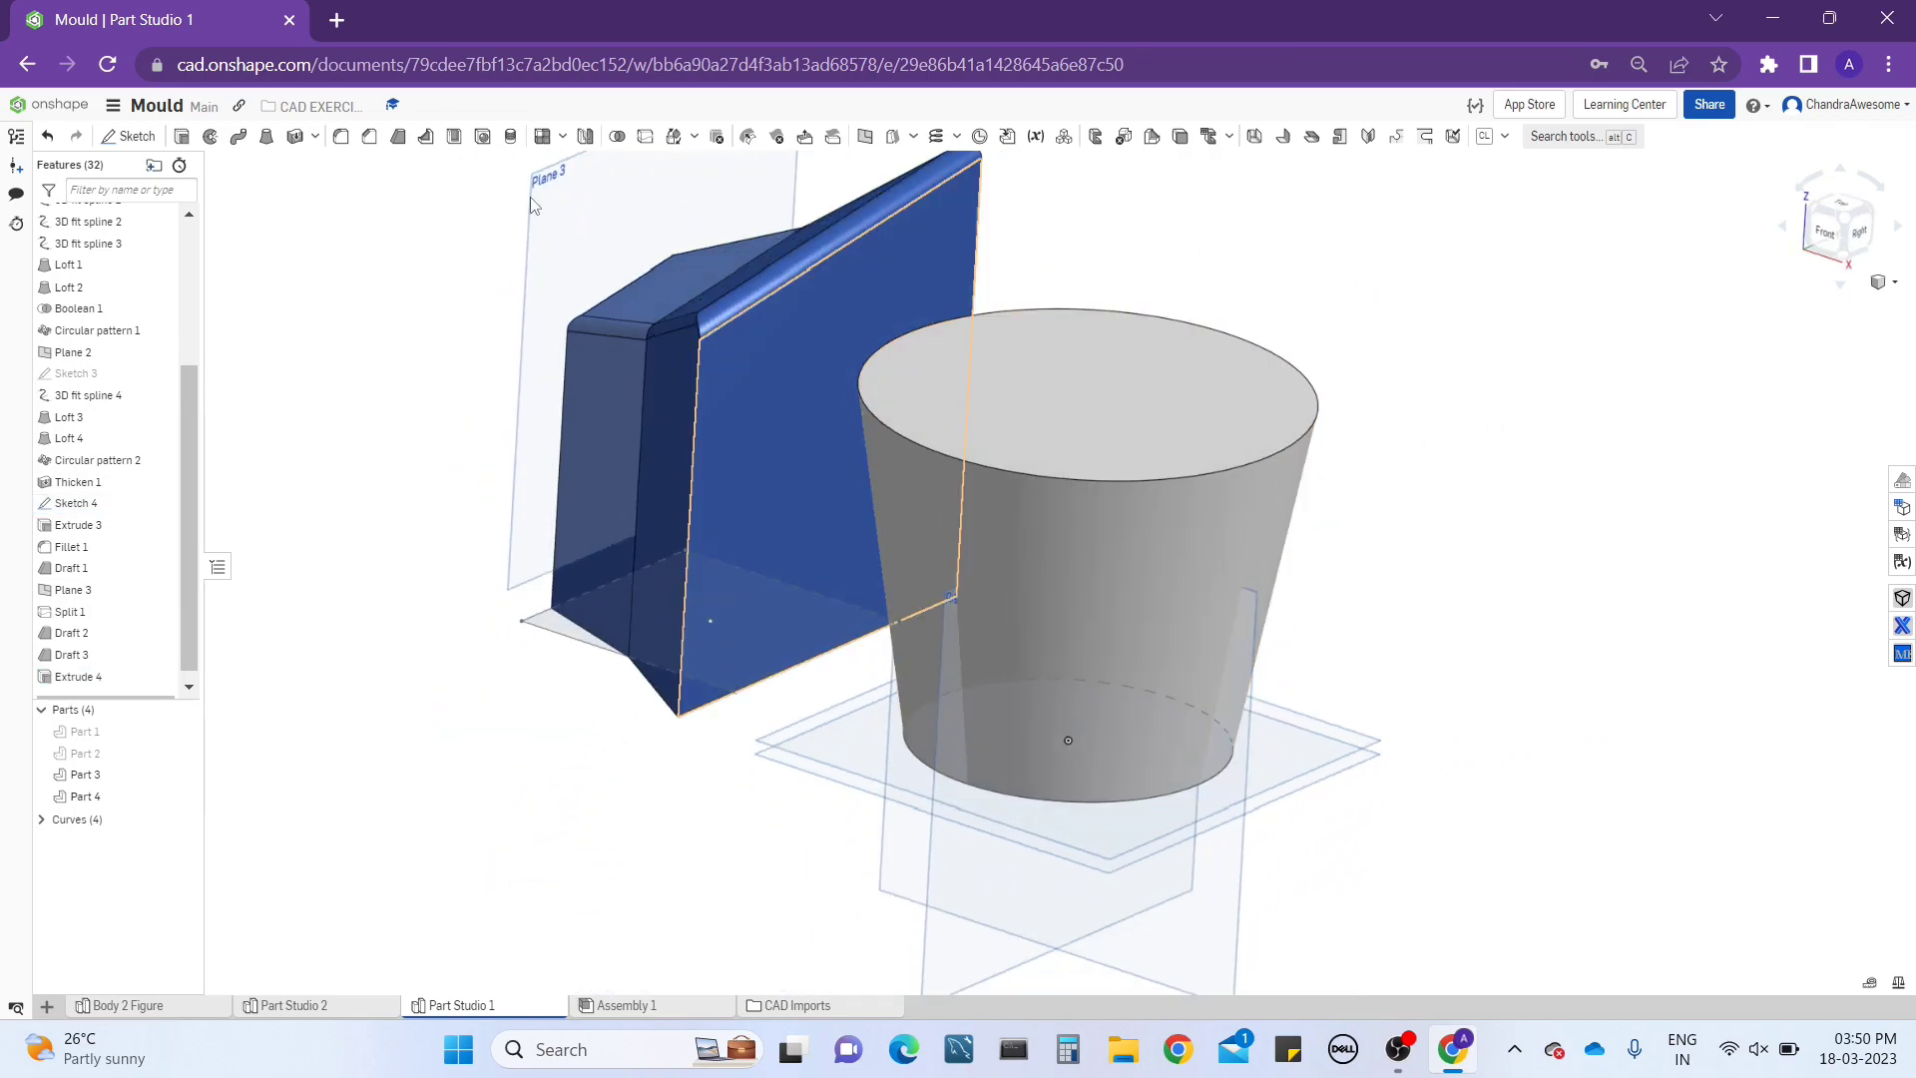
{"action": "left_click", "coordinate": [455, 137]}
{"action": "left_click", "coordinate": [1075, 415]}
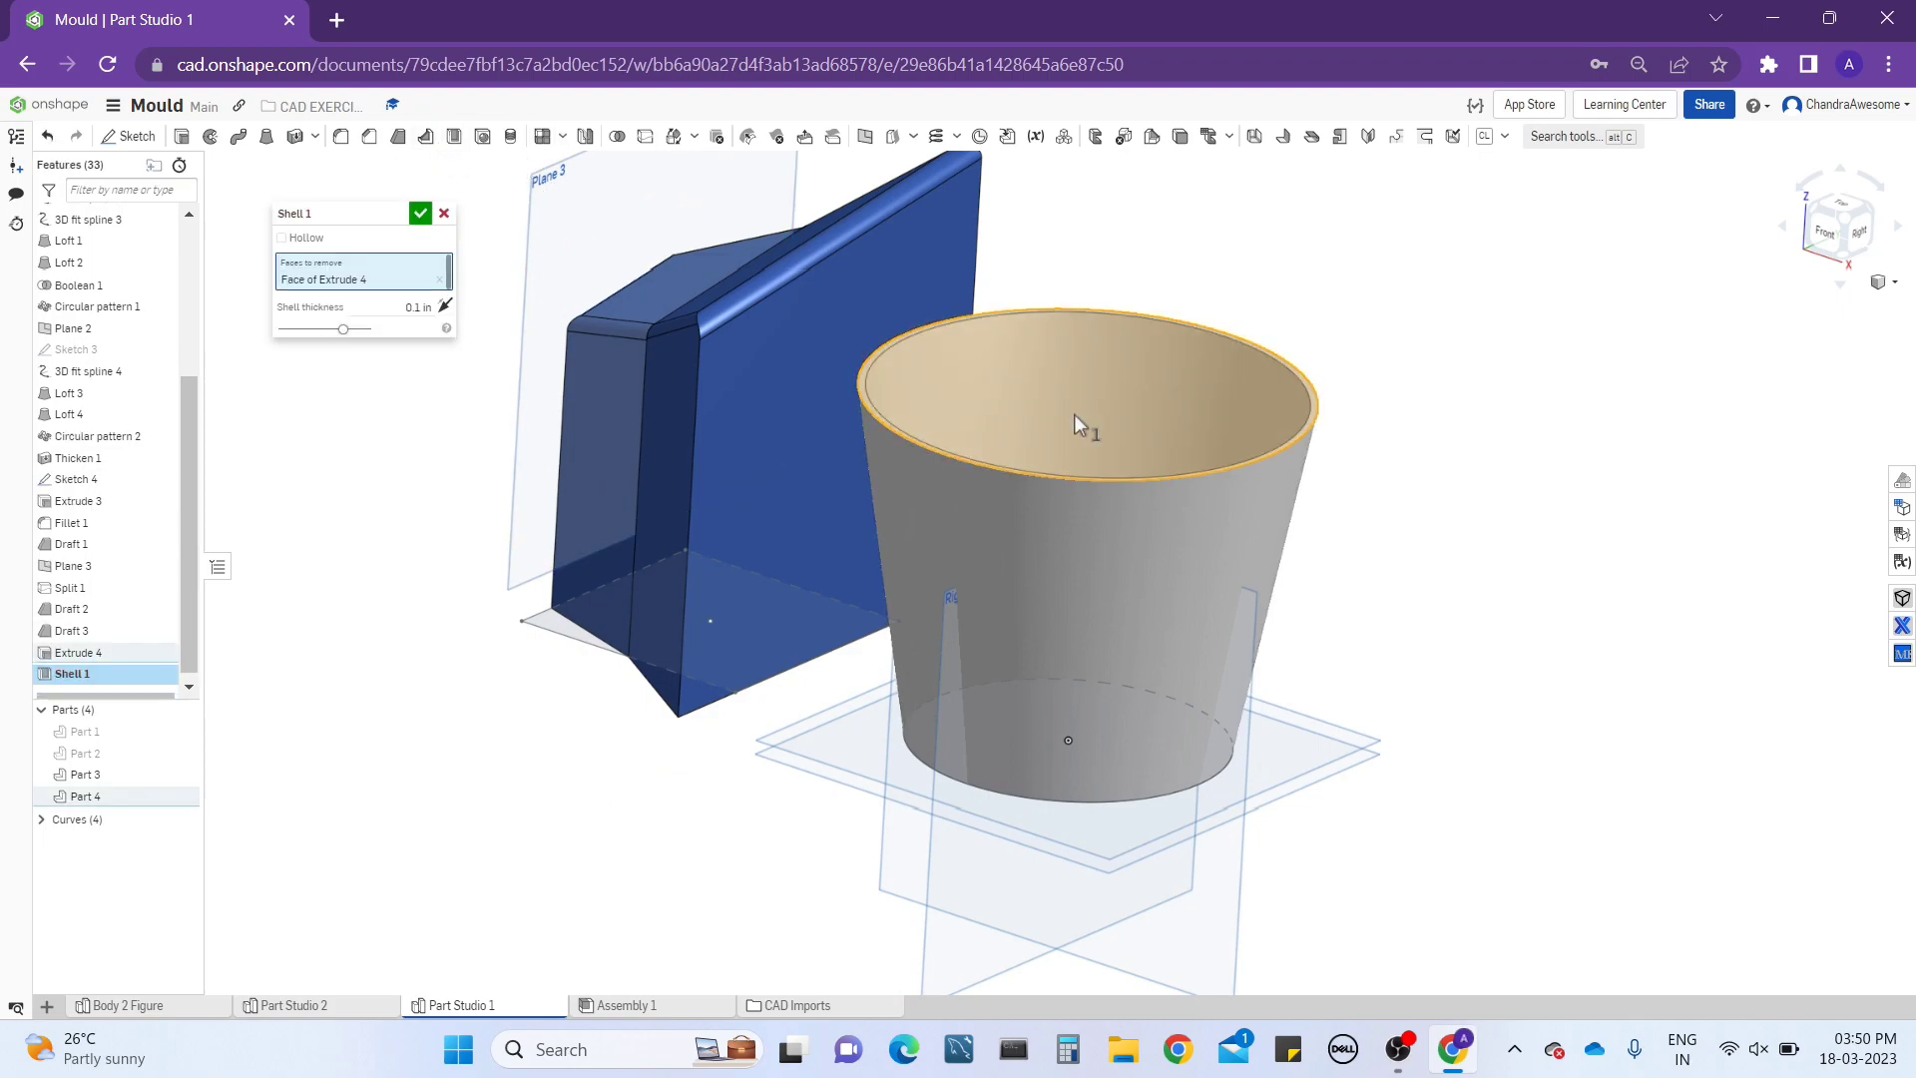
{"action": "left_click", "coordinate": [420, 212]}
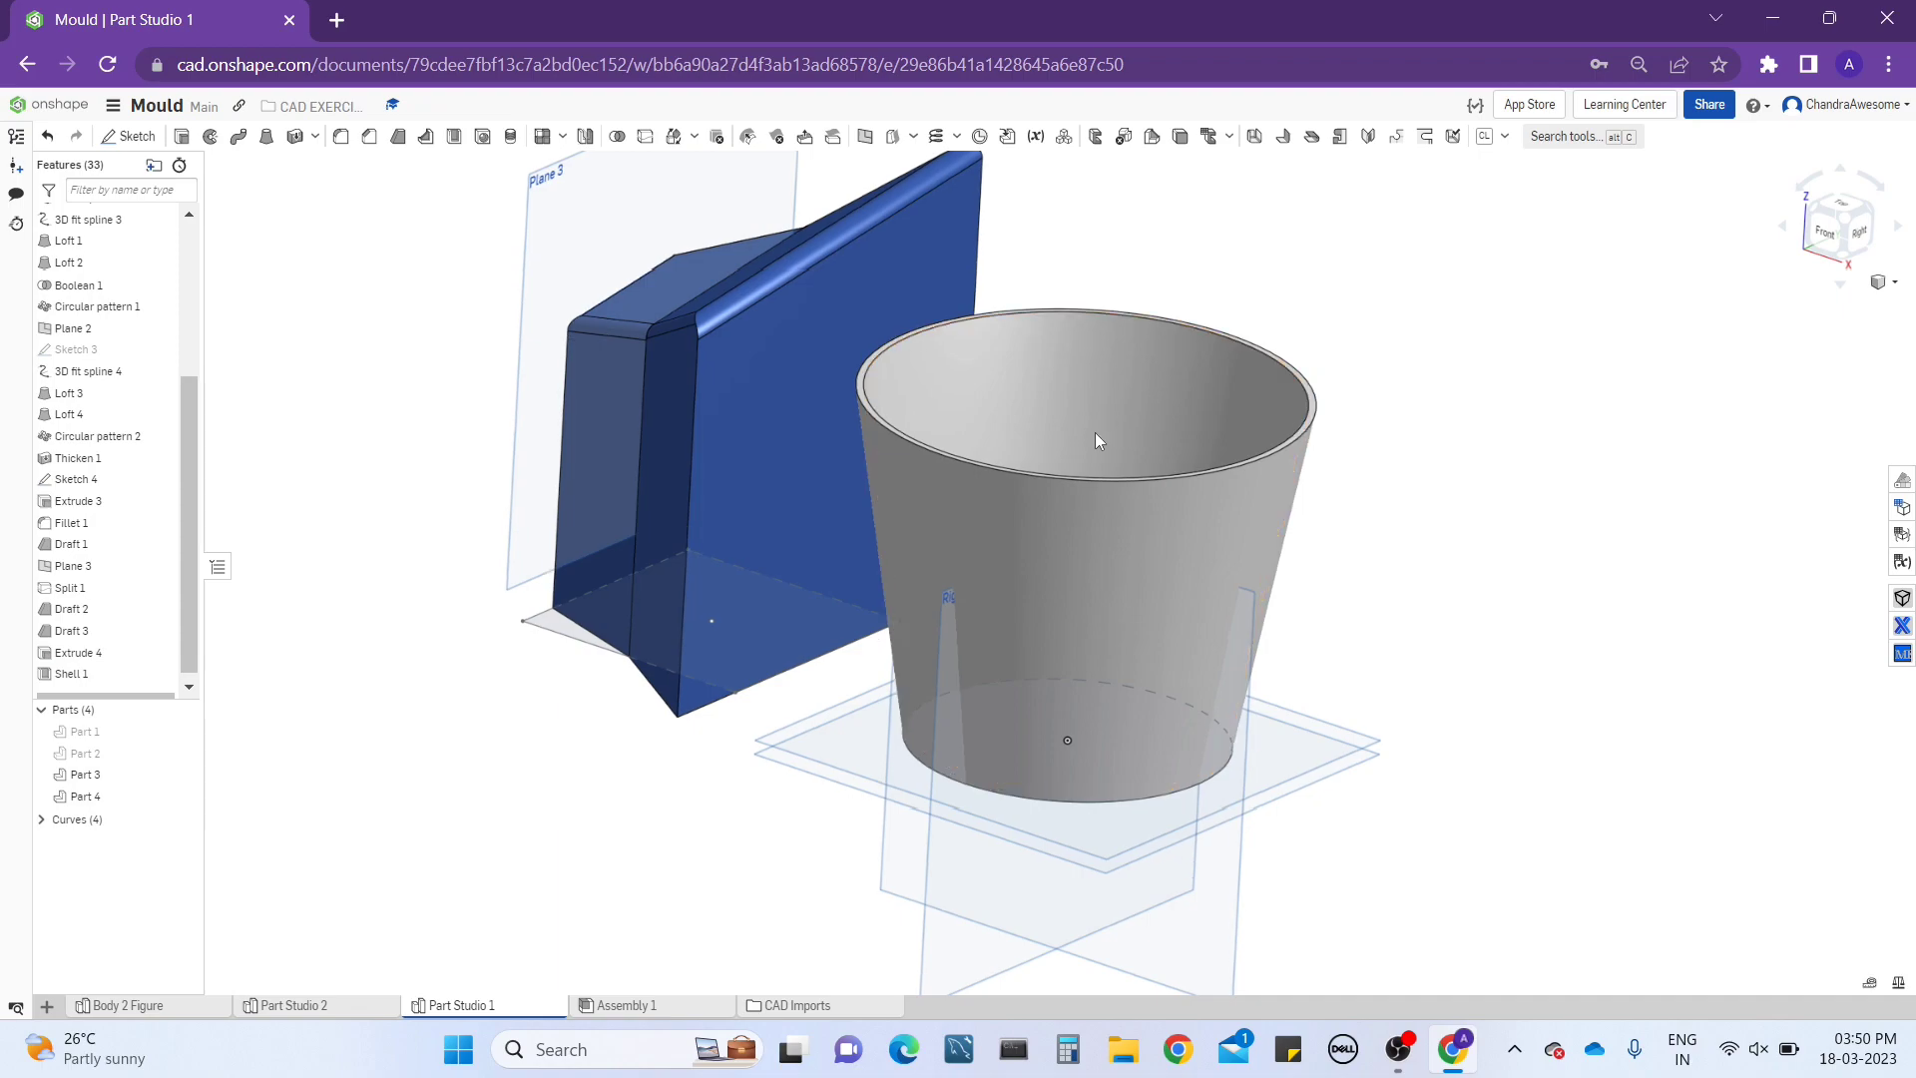
{"action": "right_click_drag", "start_coordinate": [1093, 433], "coordinate": [998, 429]}
{"action": "left_click", "coordinate": [1471, 285]}
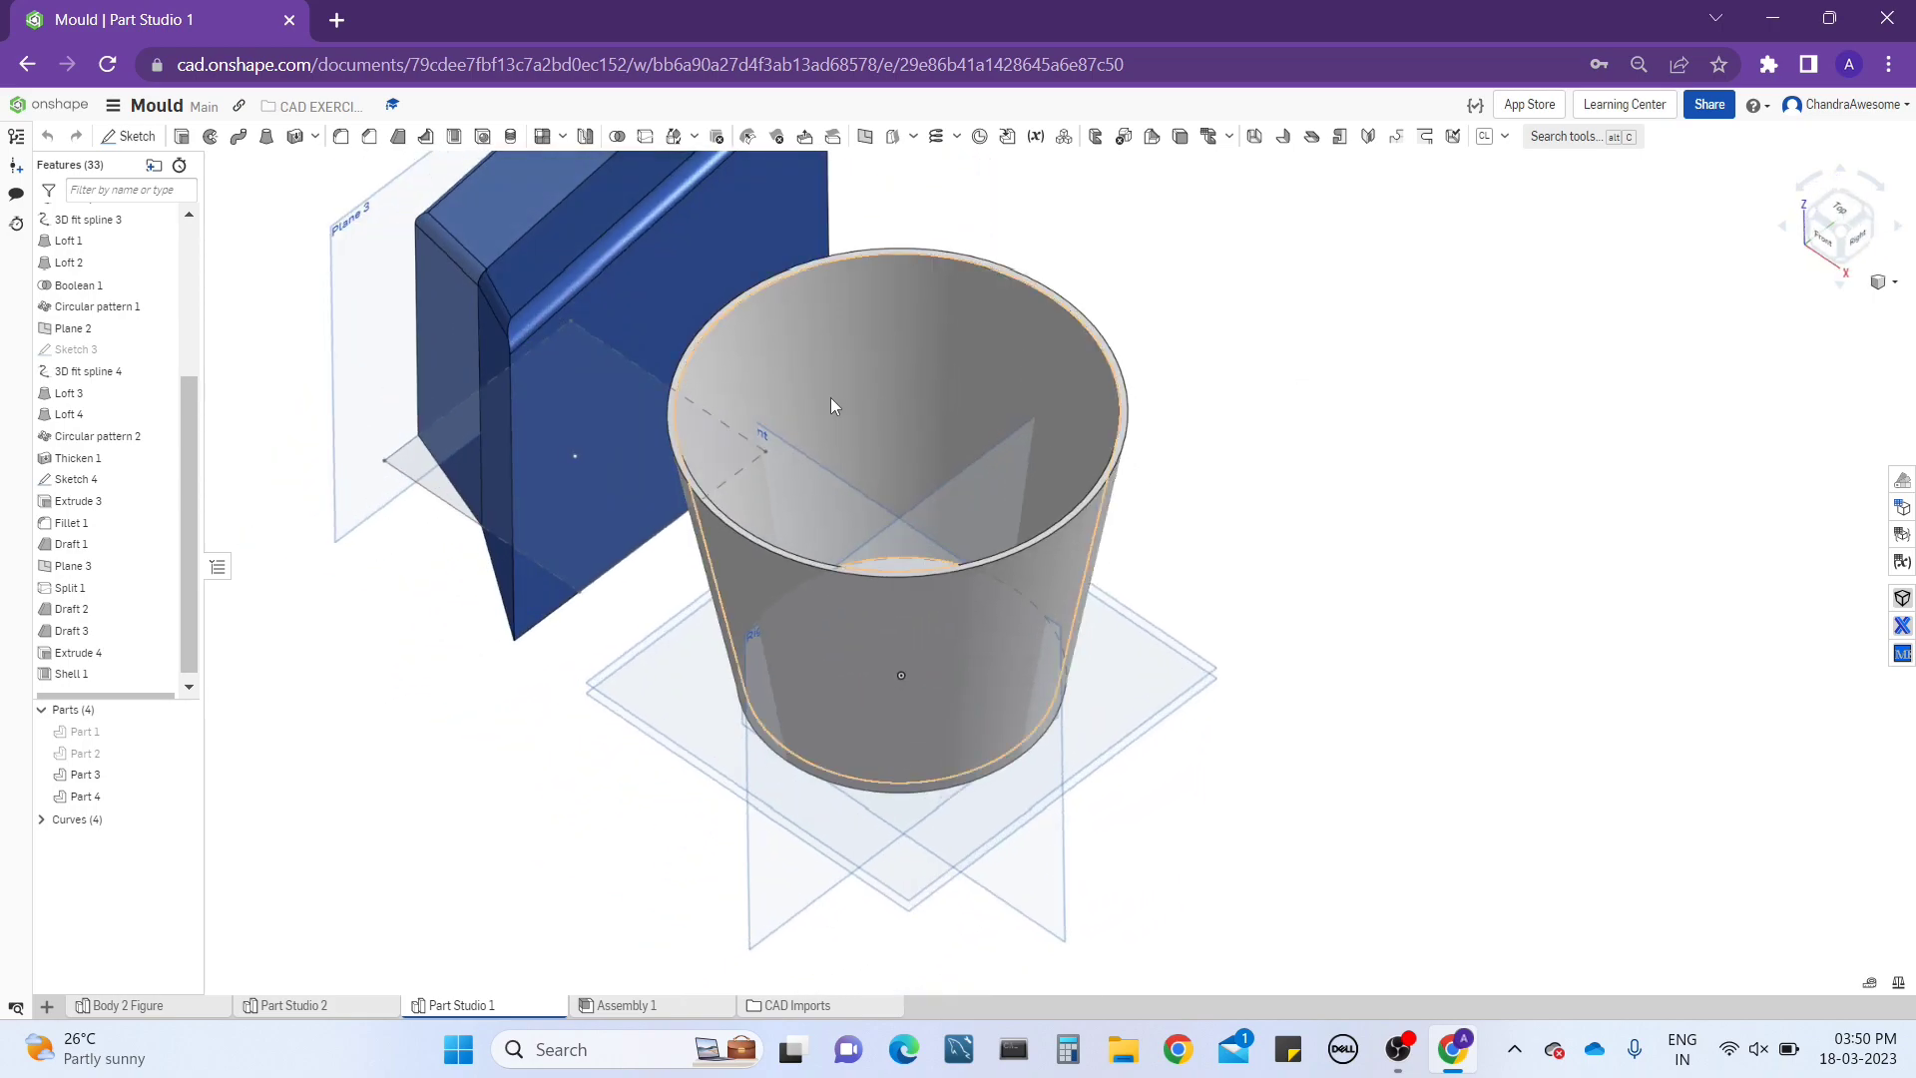
{"action": "right_click_drag", "start_coordinate": [801, 488], "coordinate": [801, 490]}
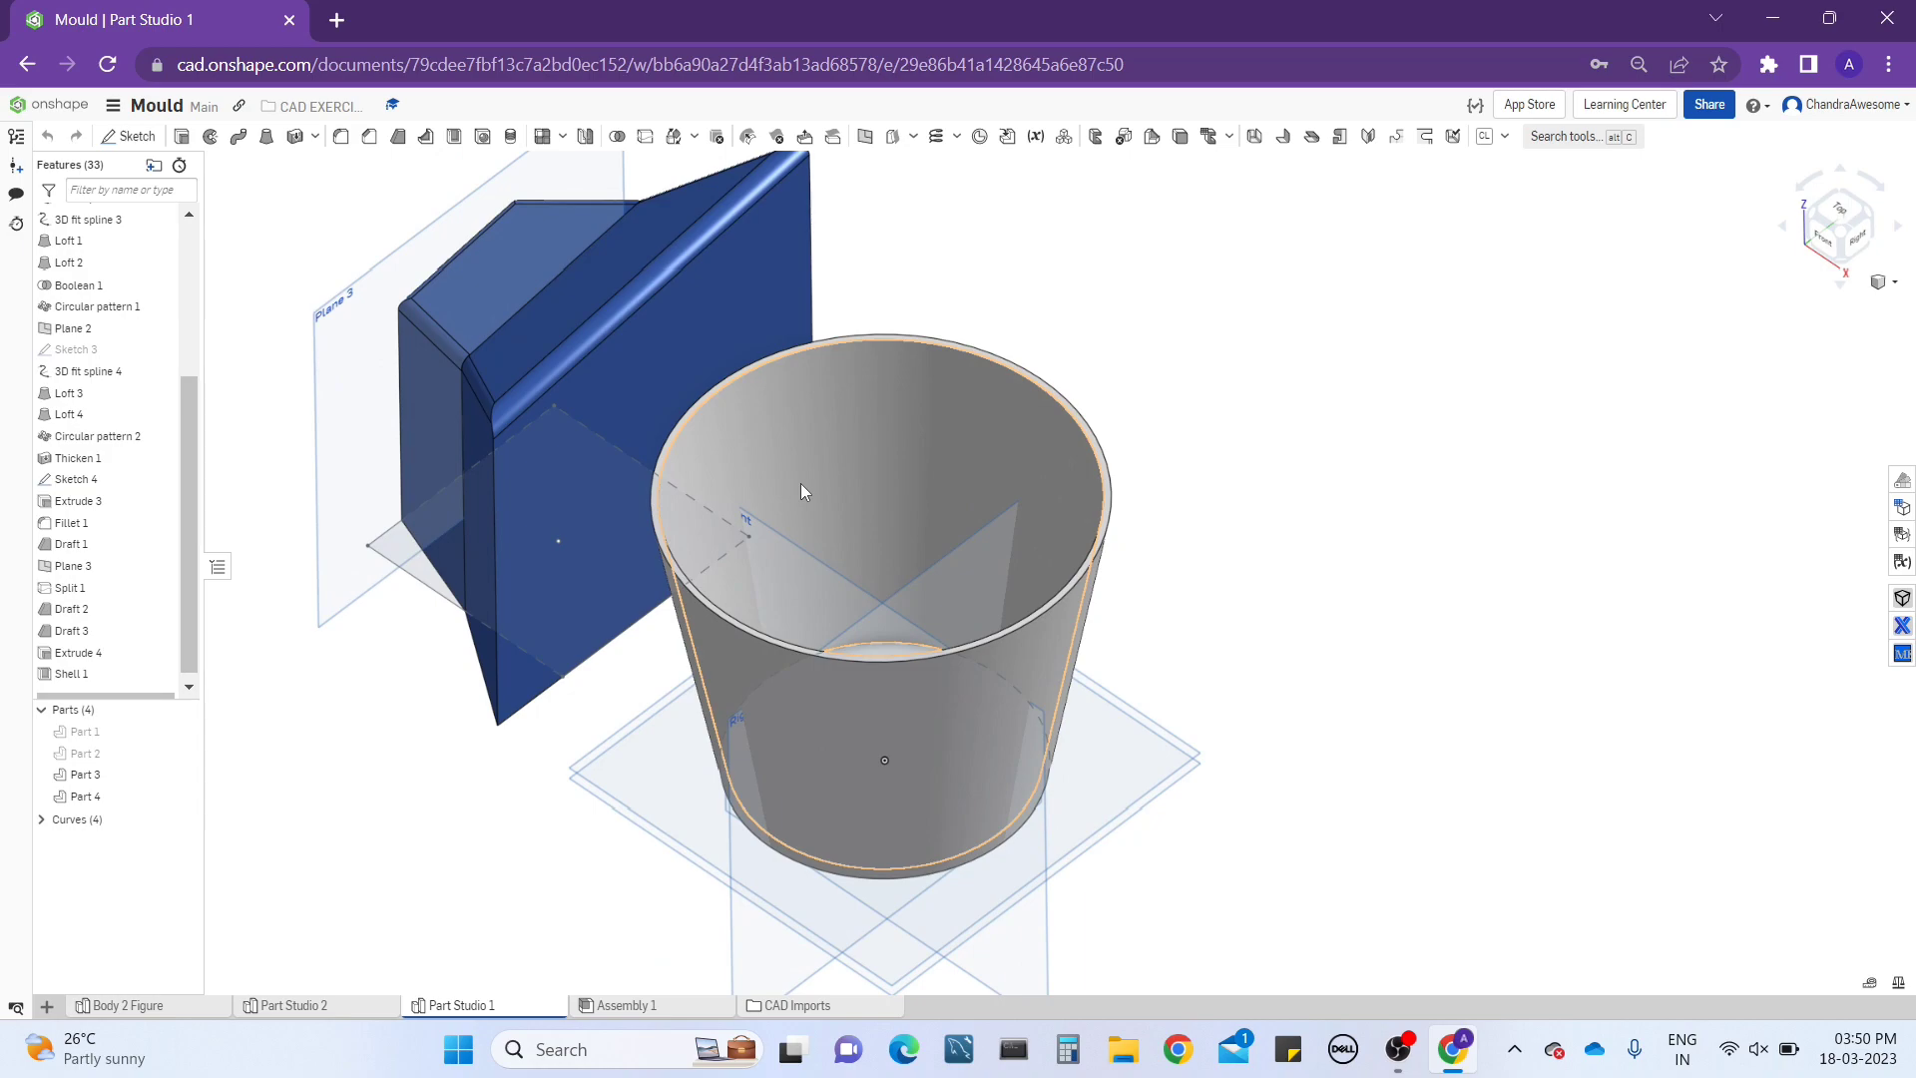
{"action": "right_click_drag", "start_coordinate": [881, 417], "coordinate": [1034, 397]}
{"action": "middle_click_drag", "start_coordinate": [1467, 350], "coordinate": [1352, 372]}
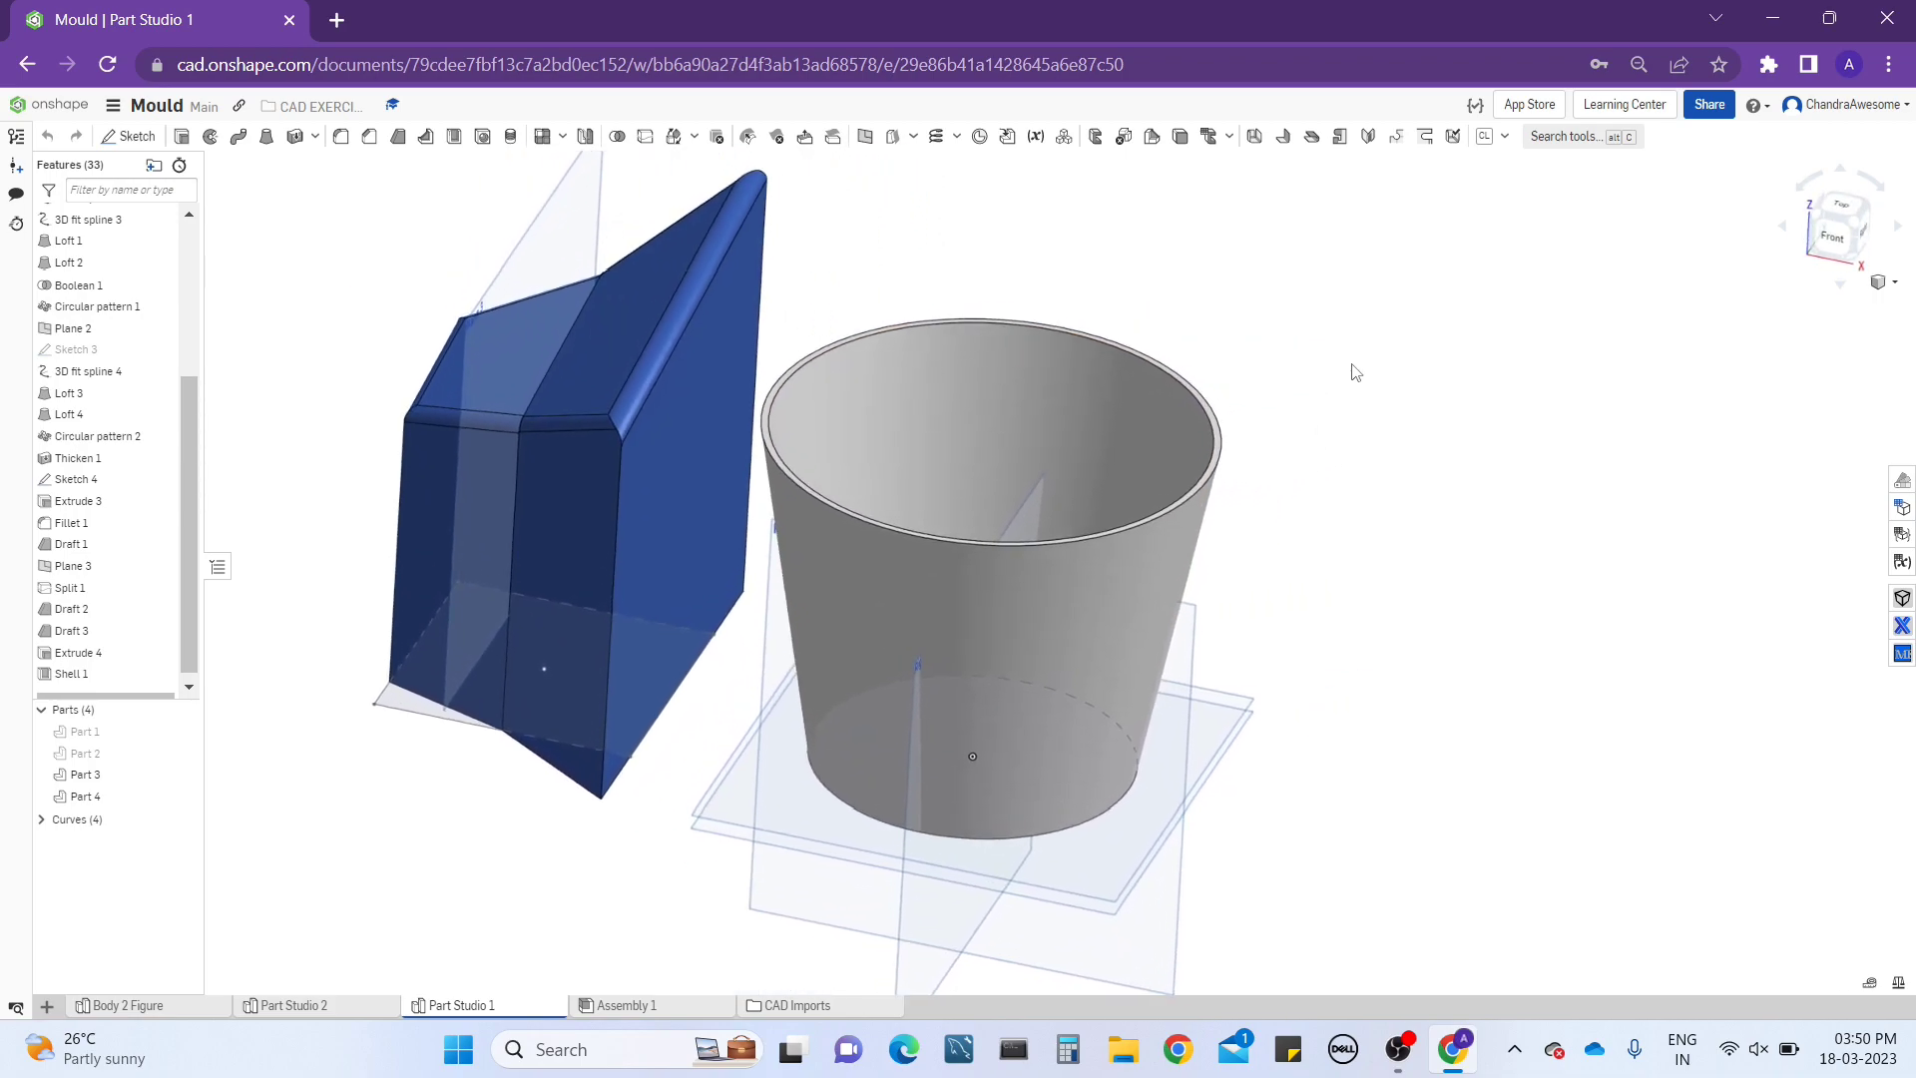